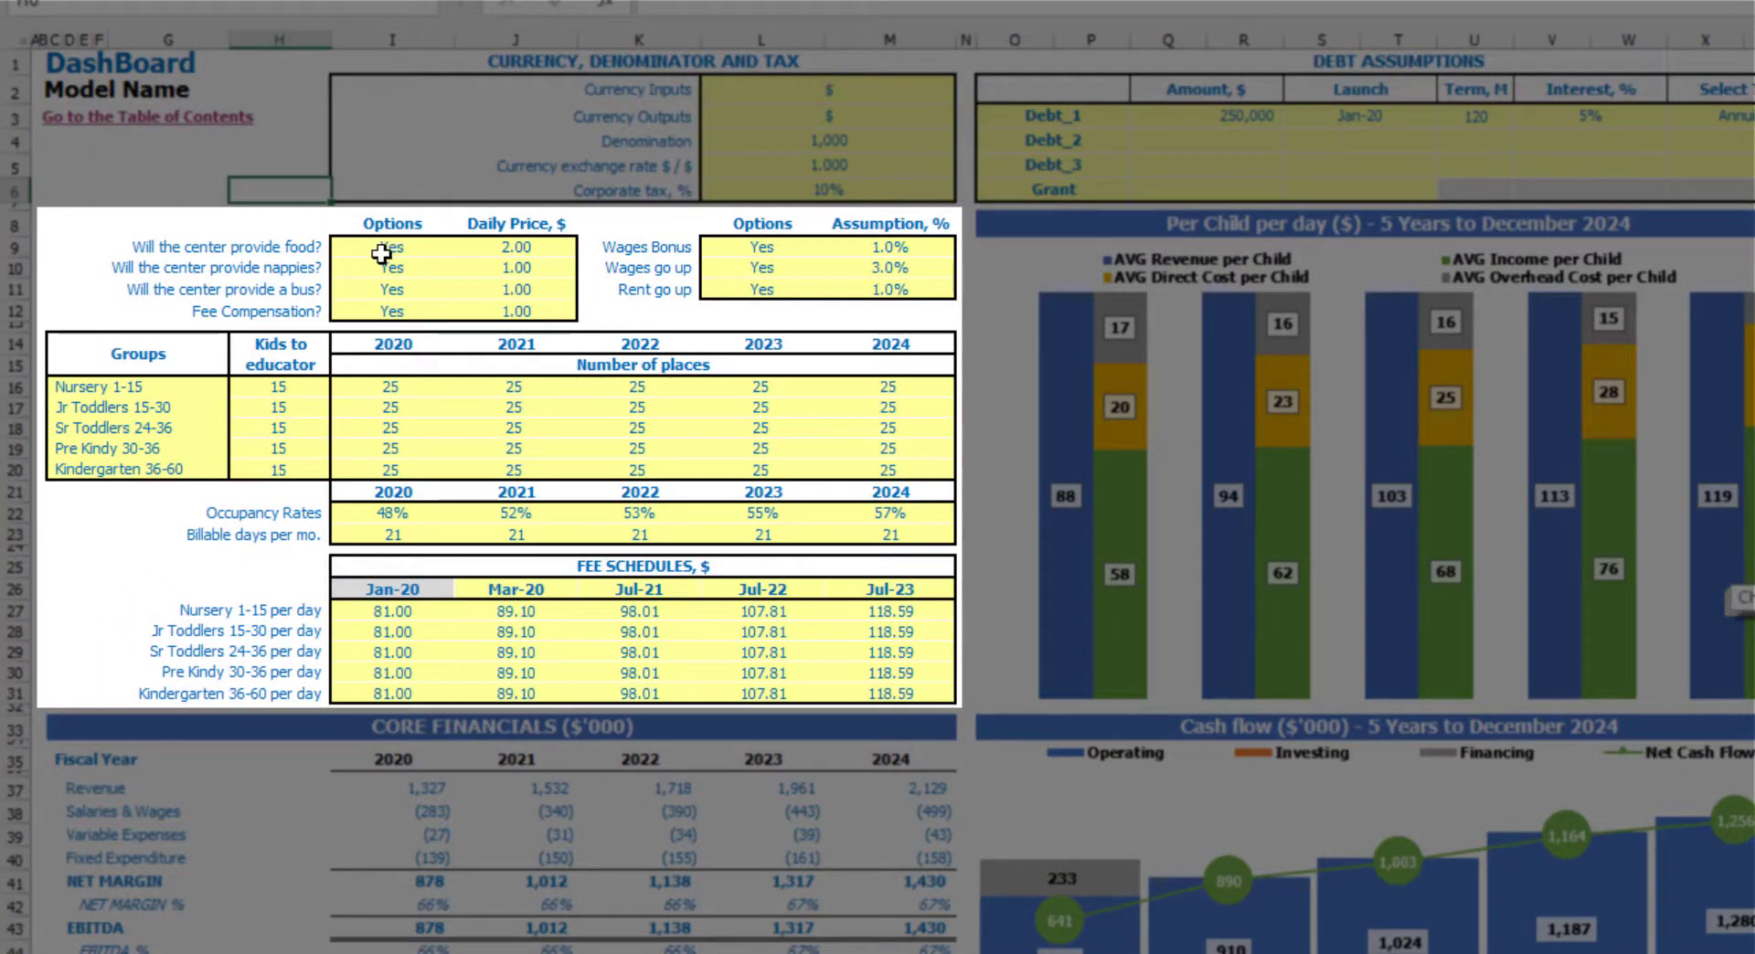
Set the daily price of food to 3.00, leaving the food option as Yes
click(288, 248)
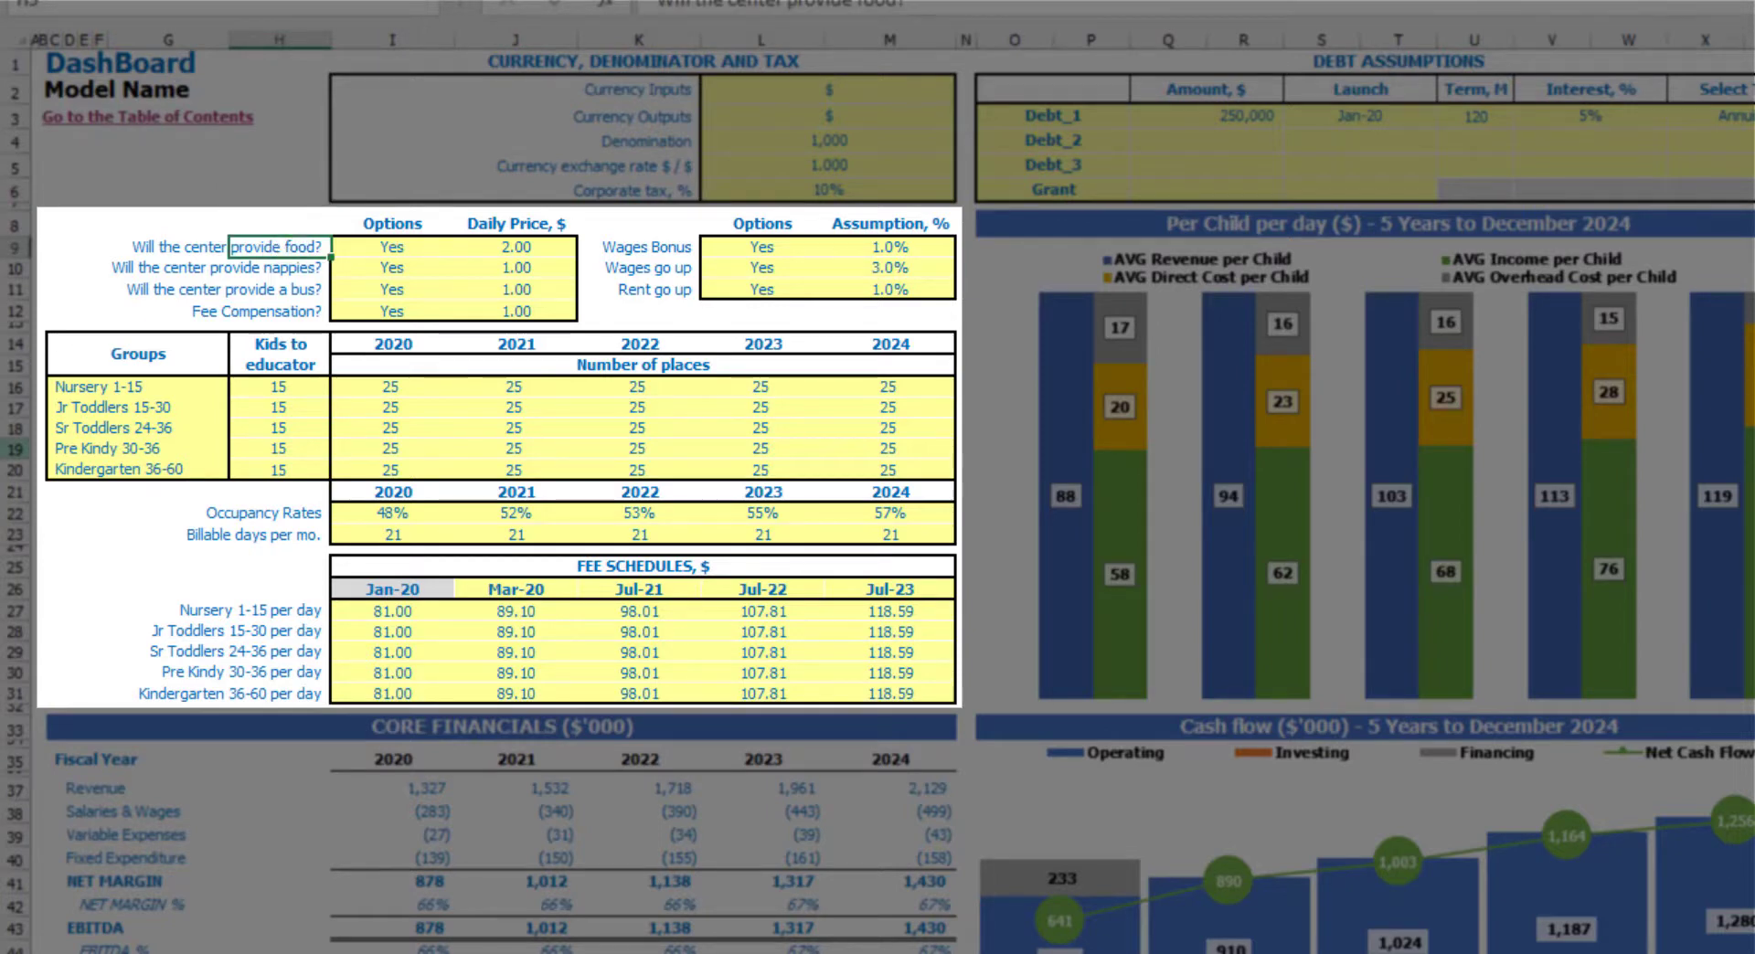
click(418, 253)
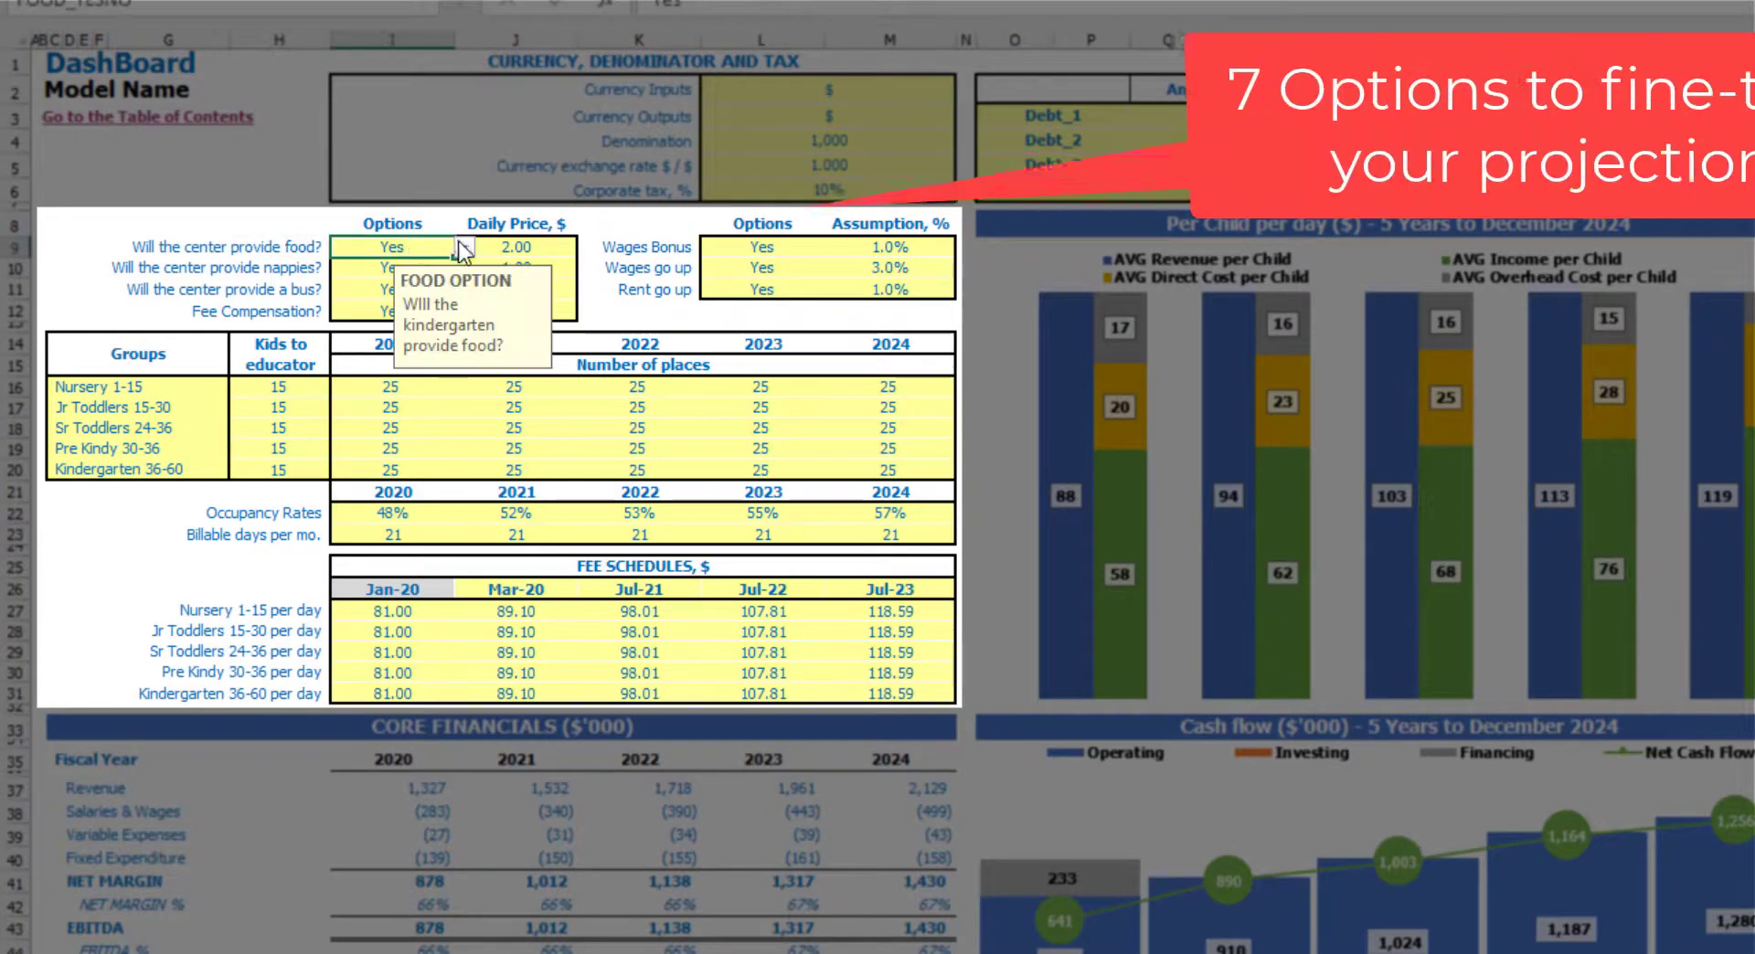
key(alt+Down)
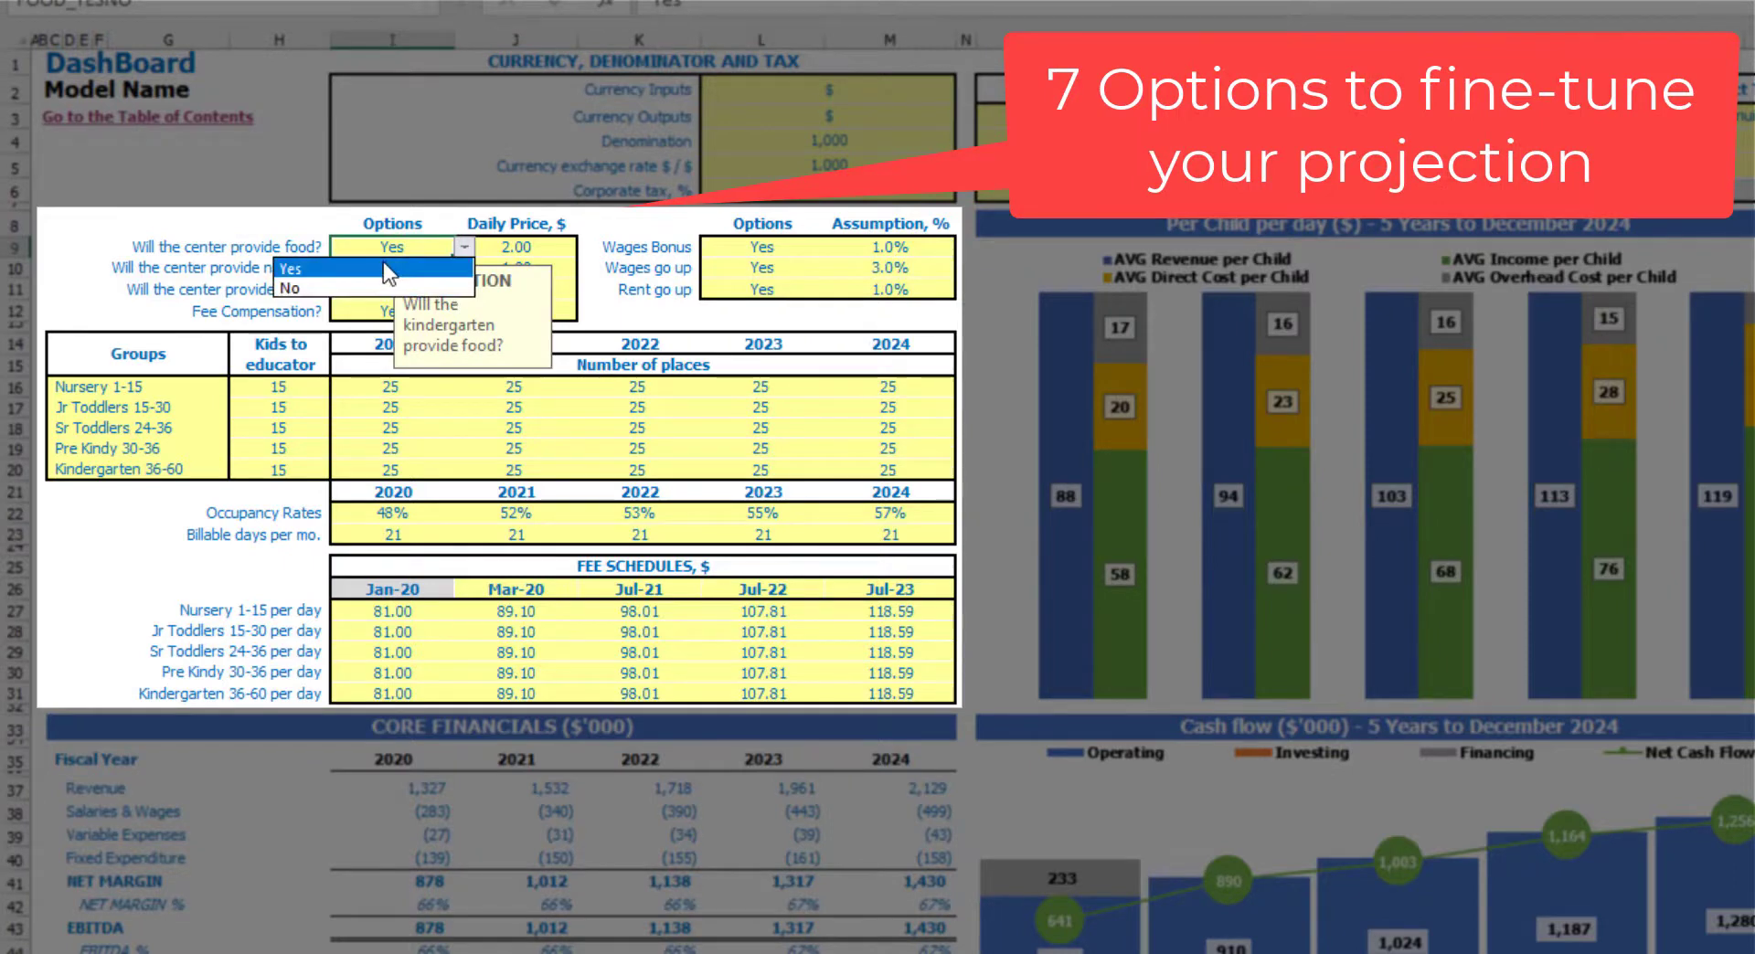
click(283, 225)
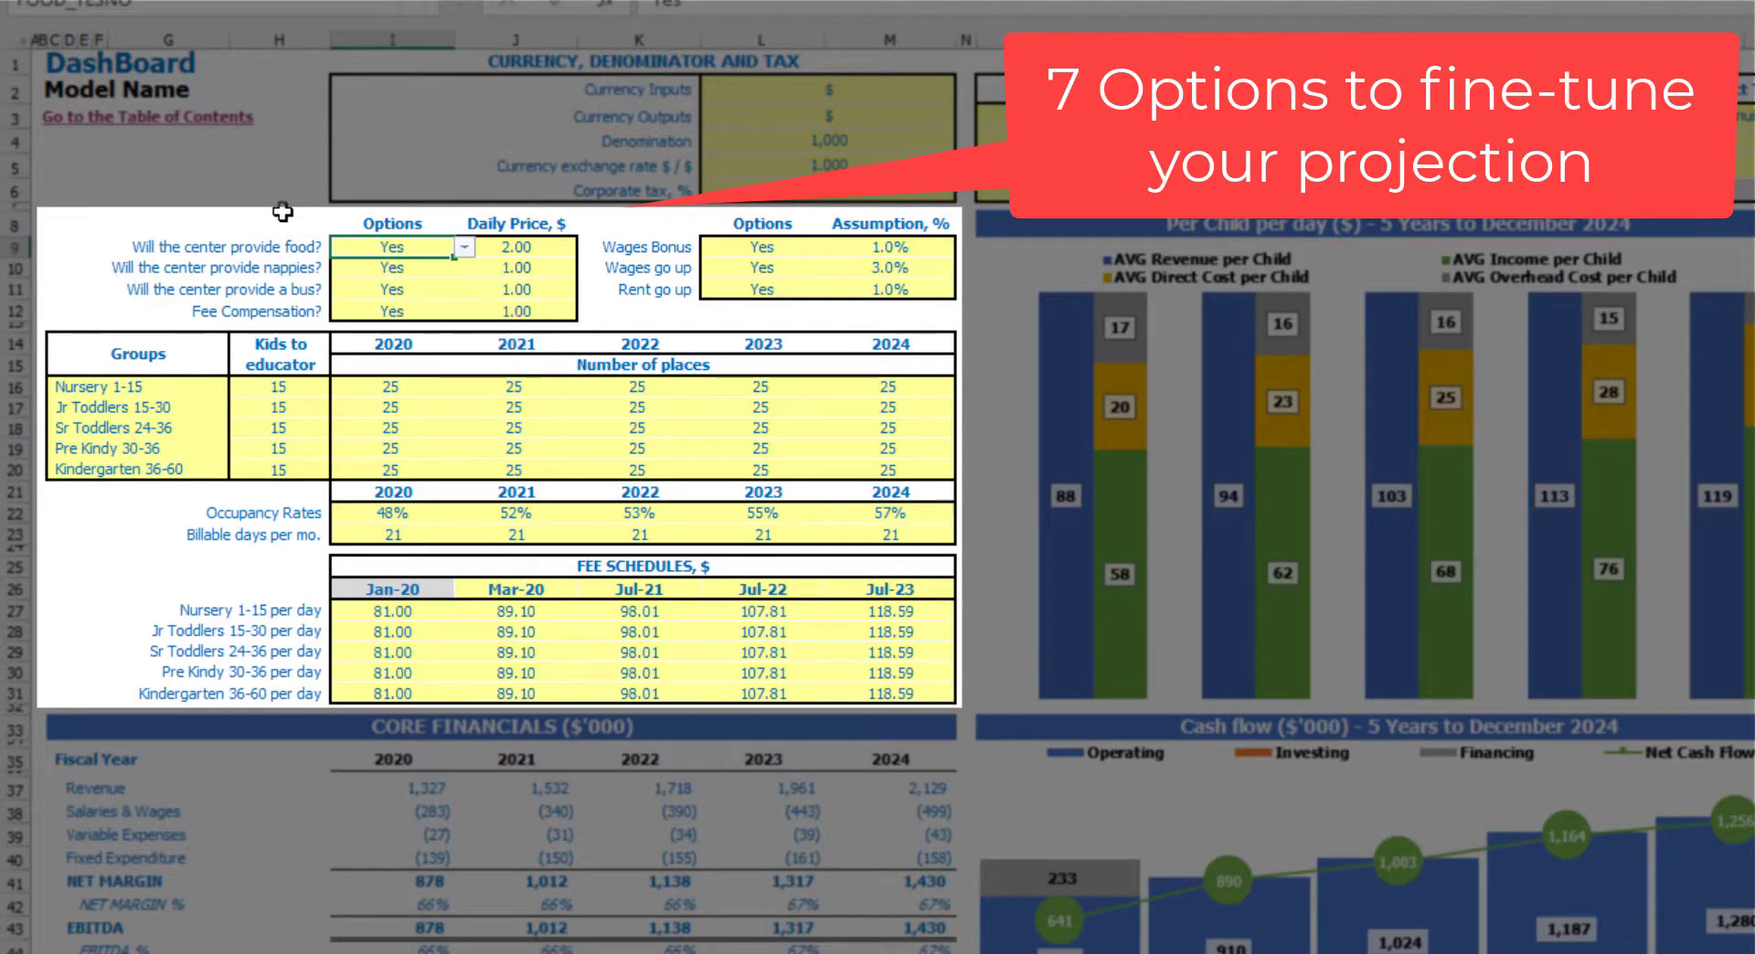
click(456, 247)
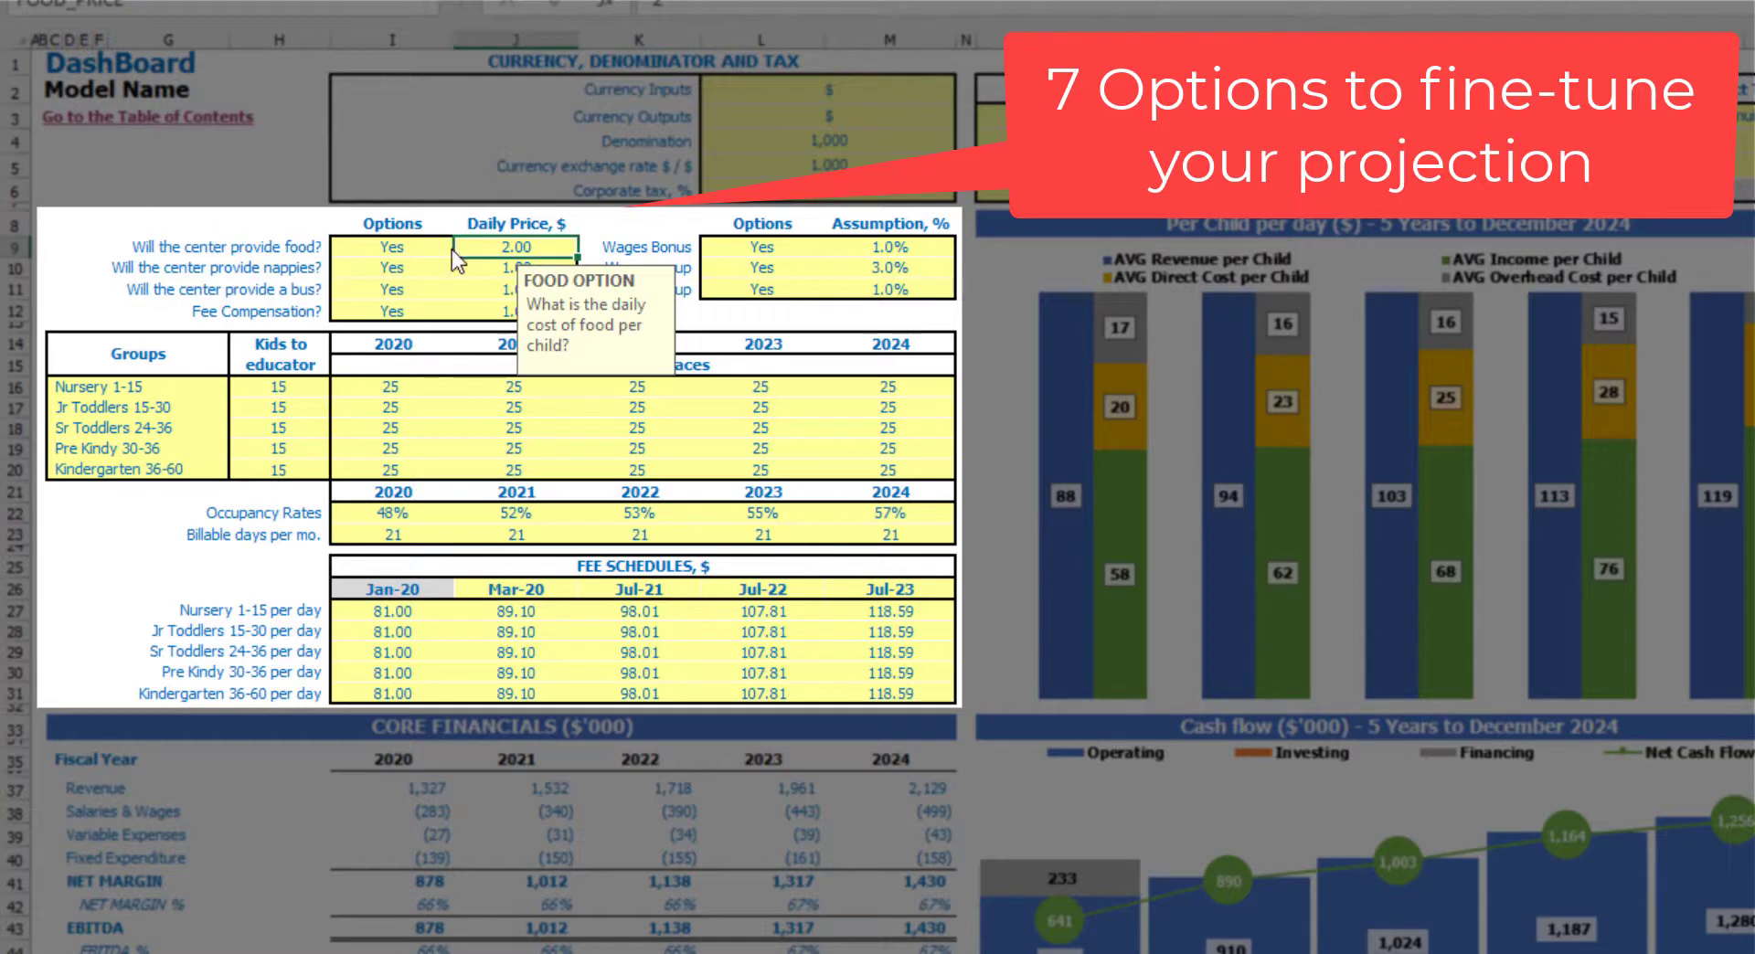
click(440, 243)
click(498, 247)
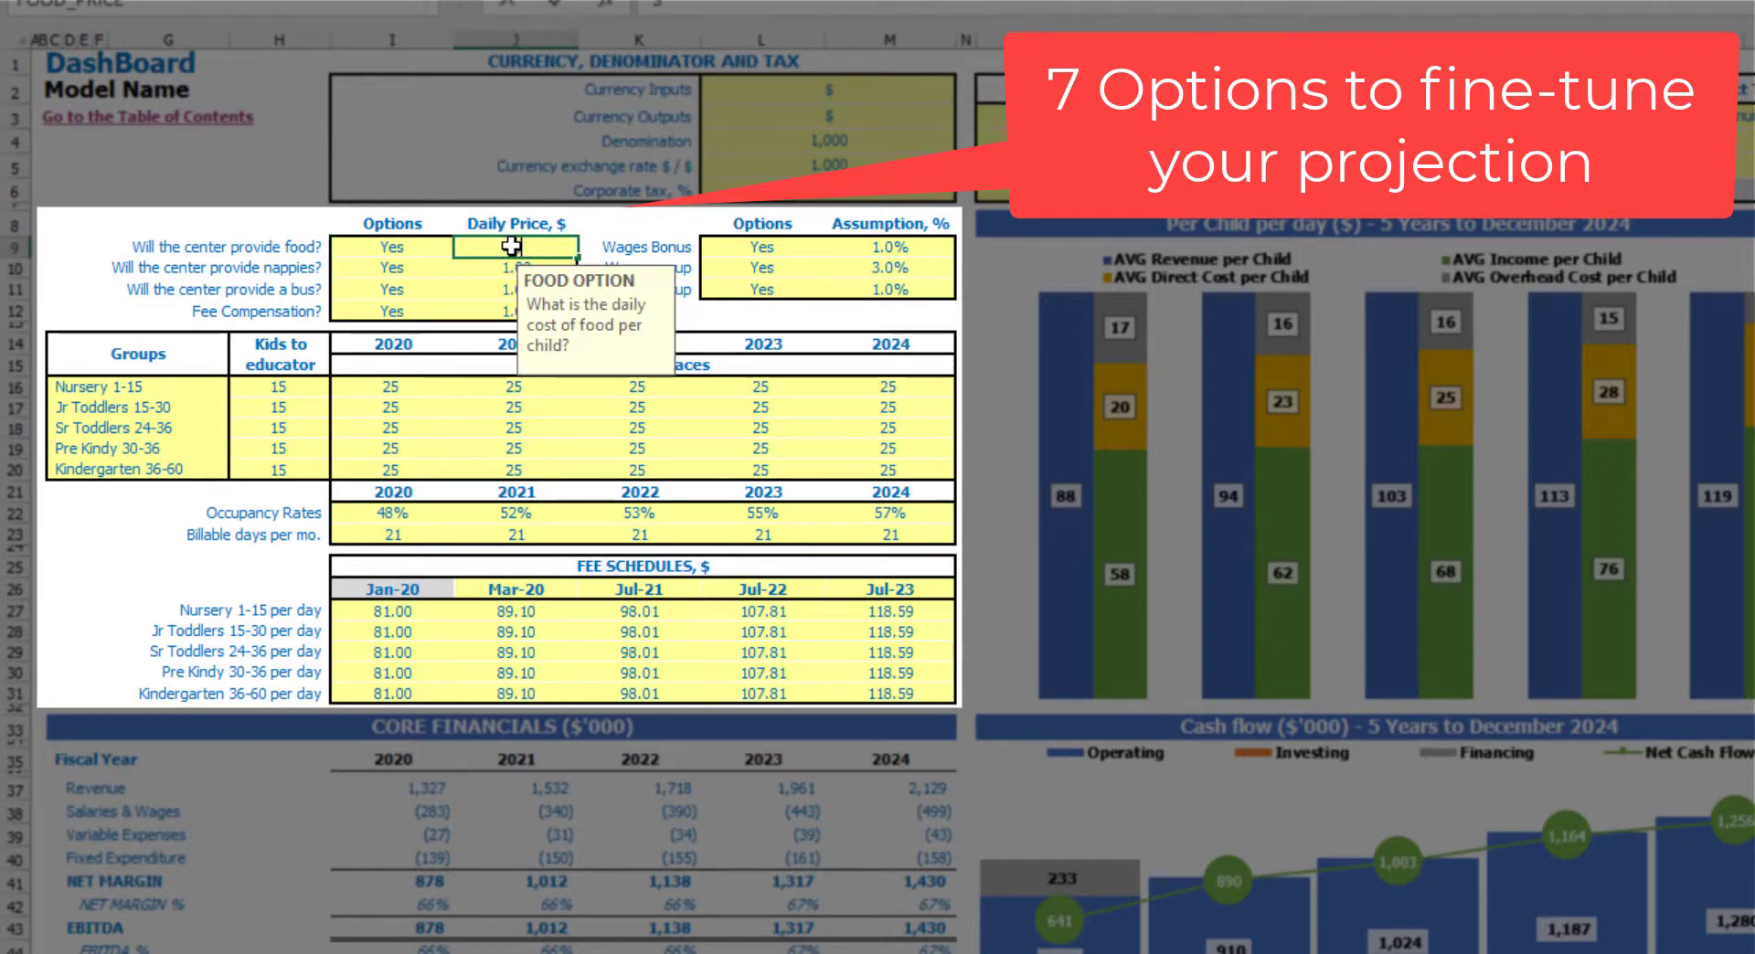
text(3)
key(Return)
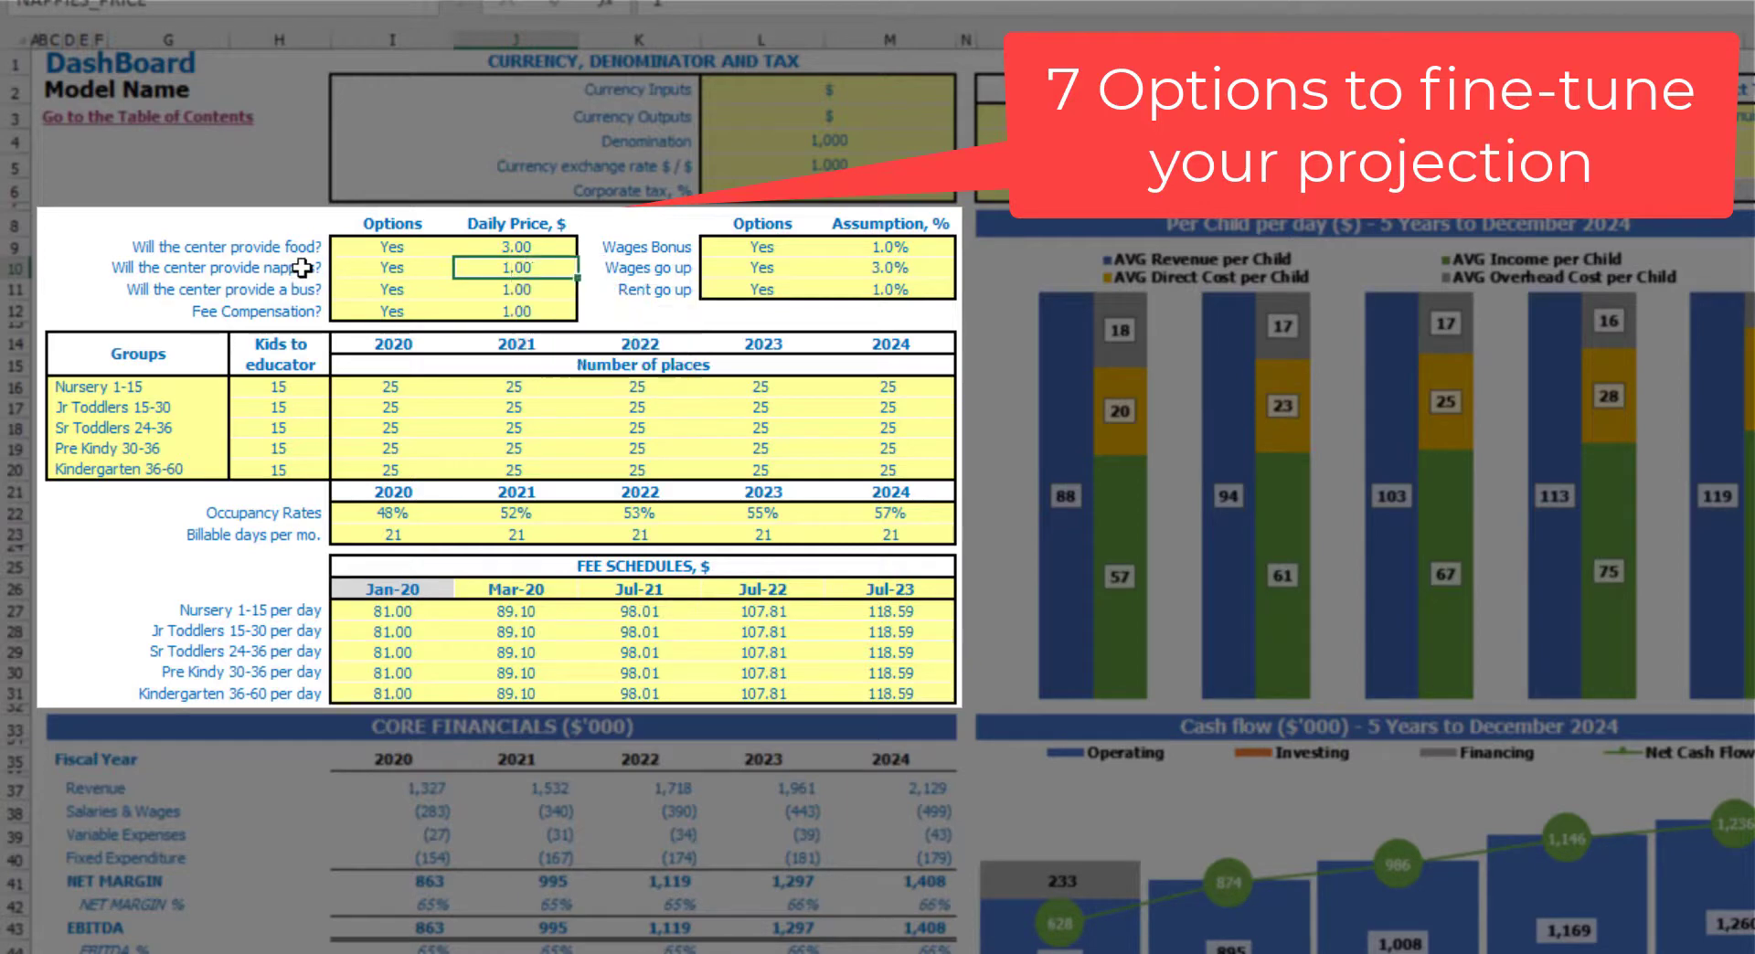
Set the daily prices of nappies and the bus to 2.00 each, leaving both options as Yes
click(402, 269)
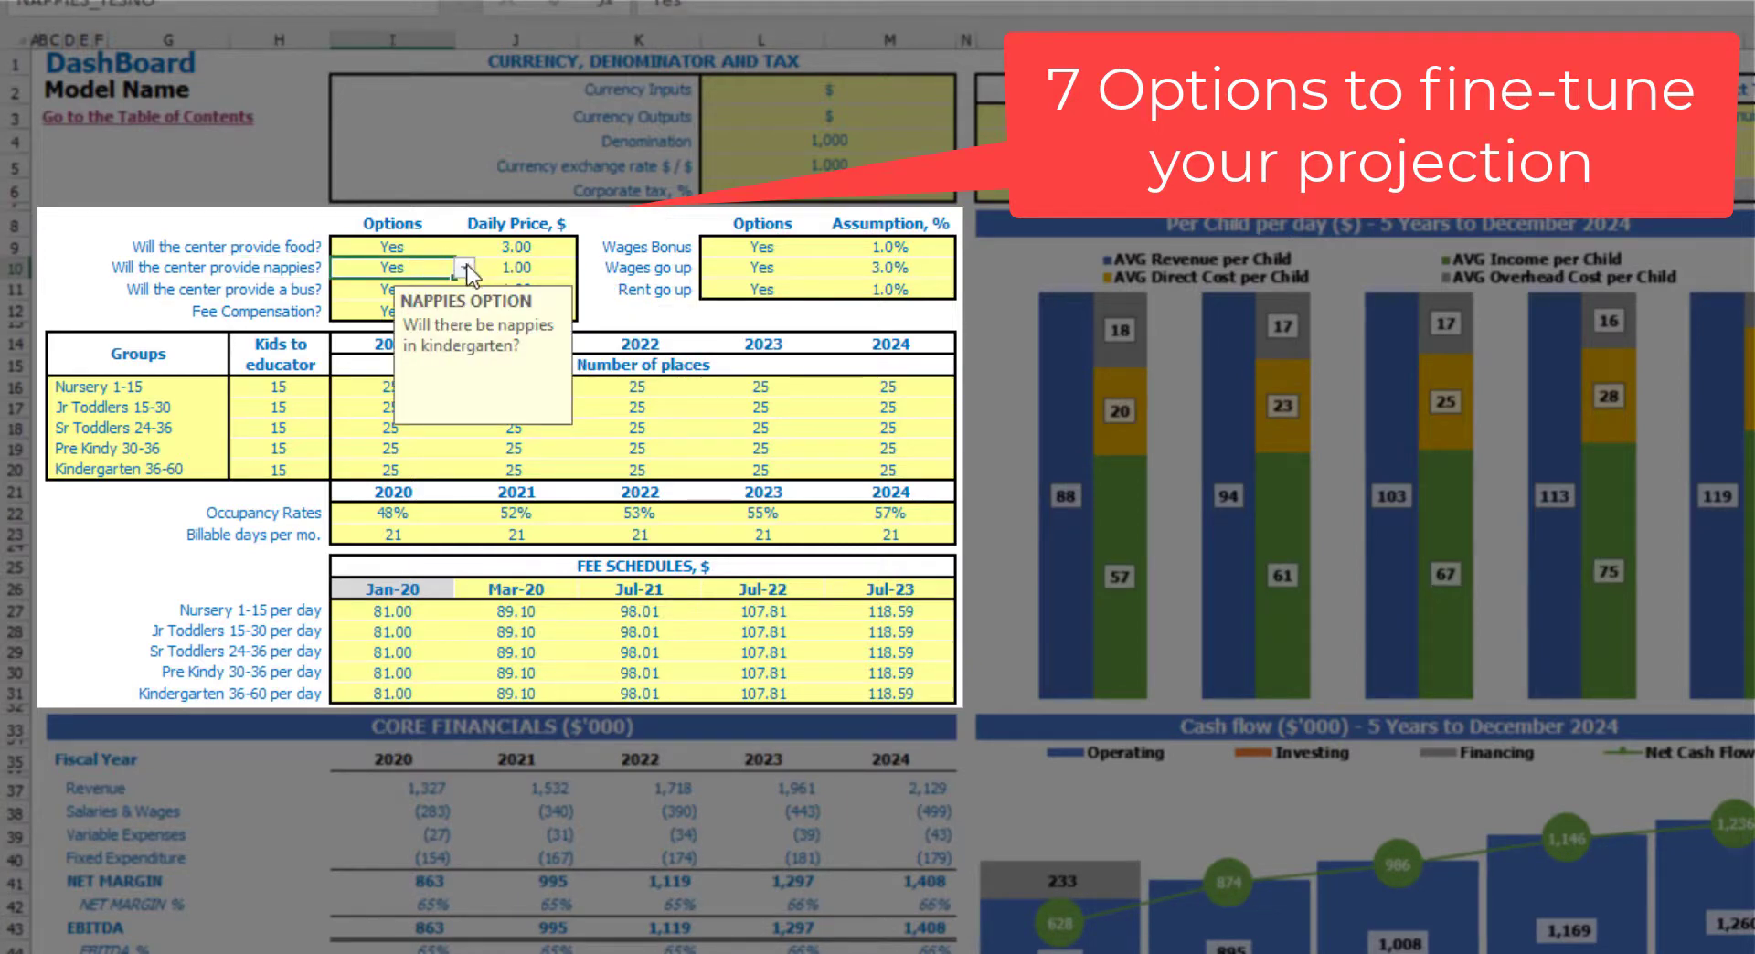
click(466, 269)
click(309, 196)
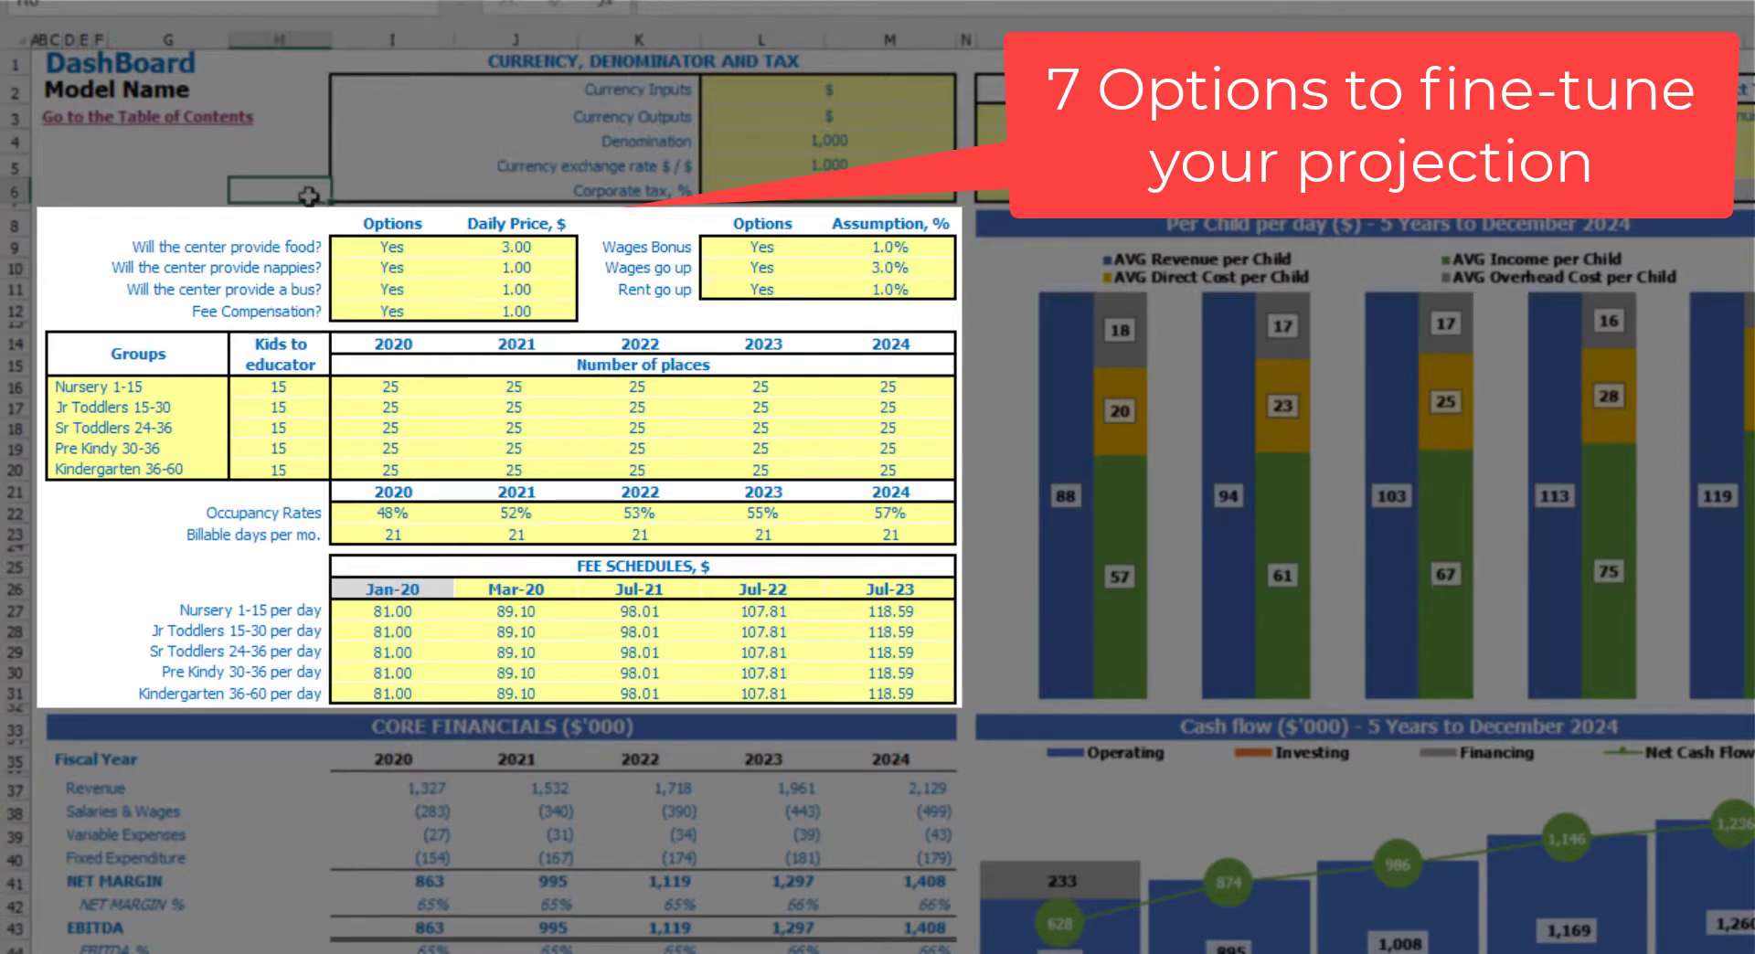
click(514, 265)
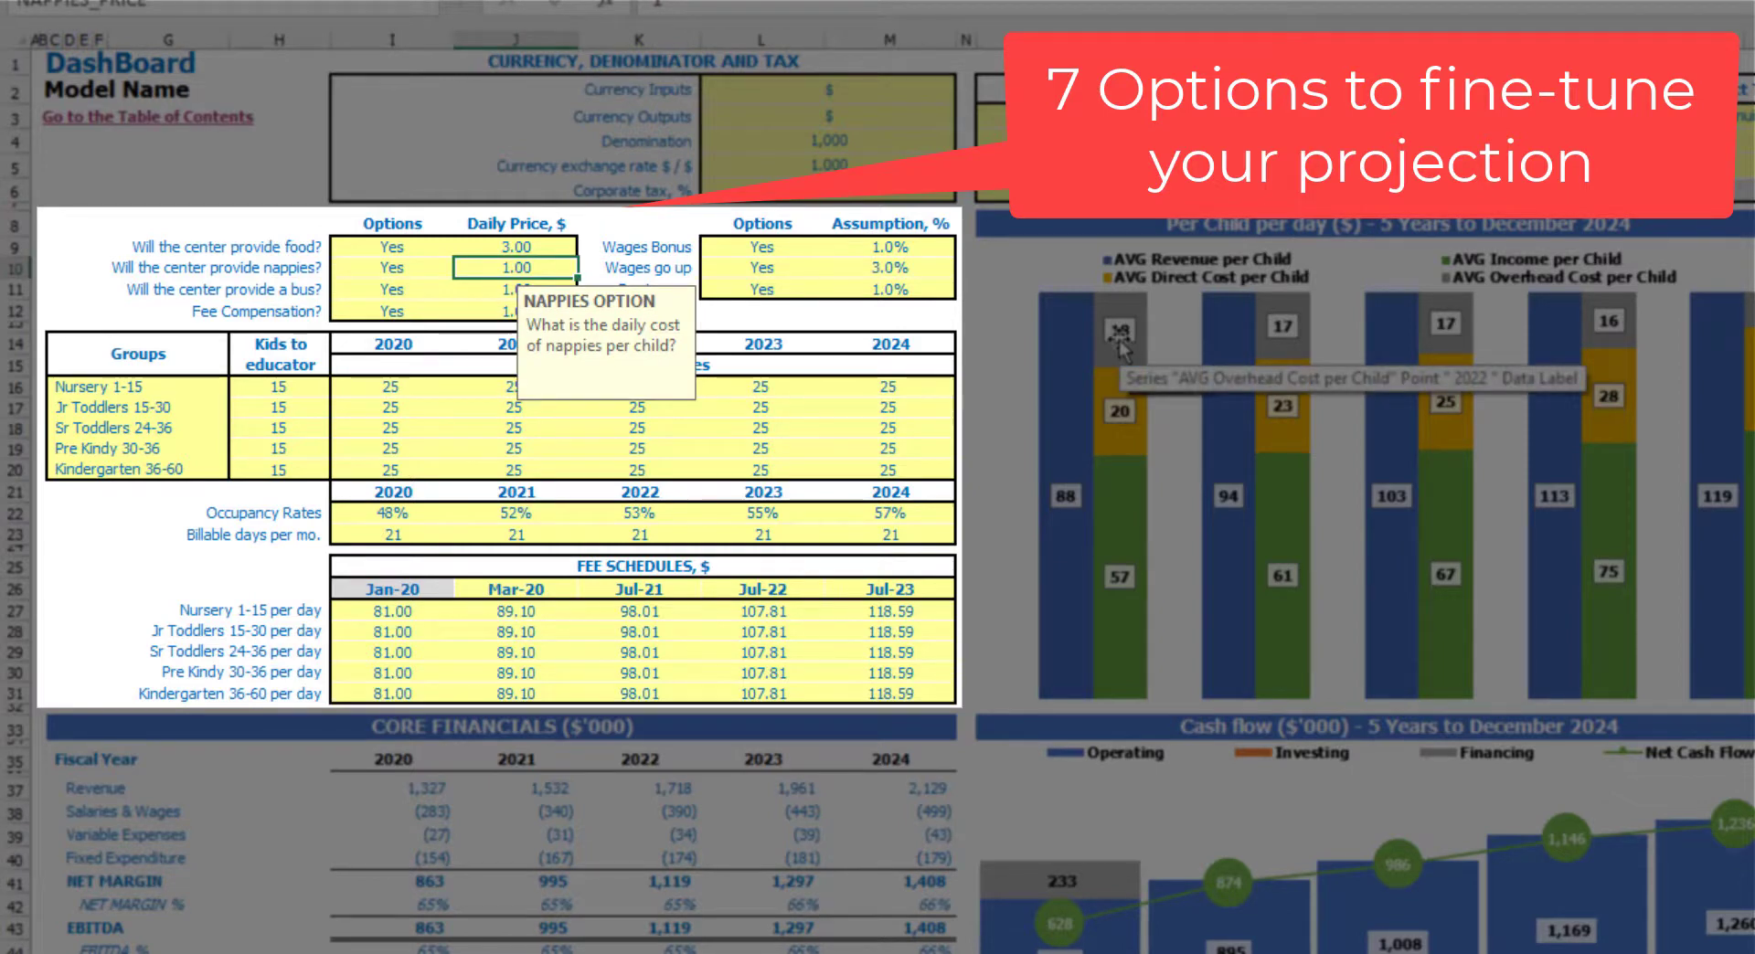
text(2)
key(Return)
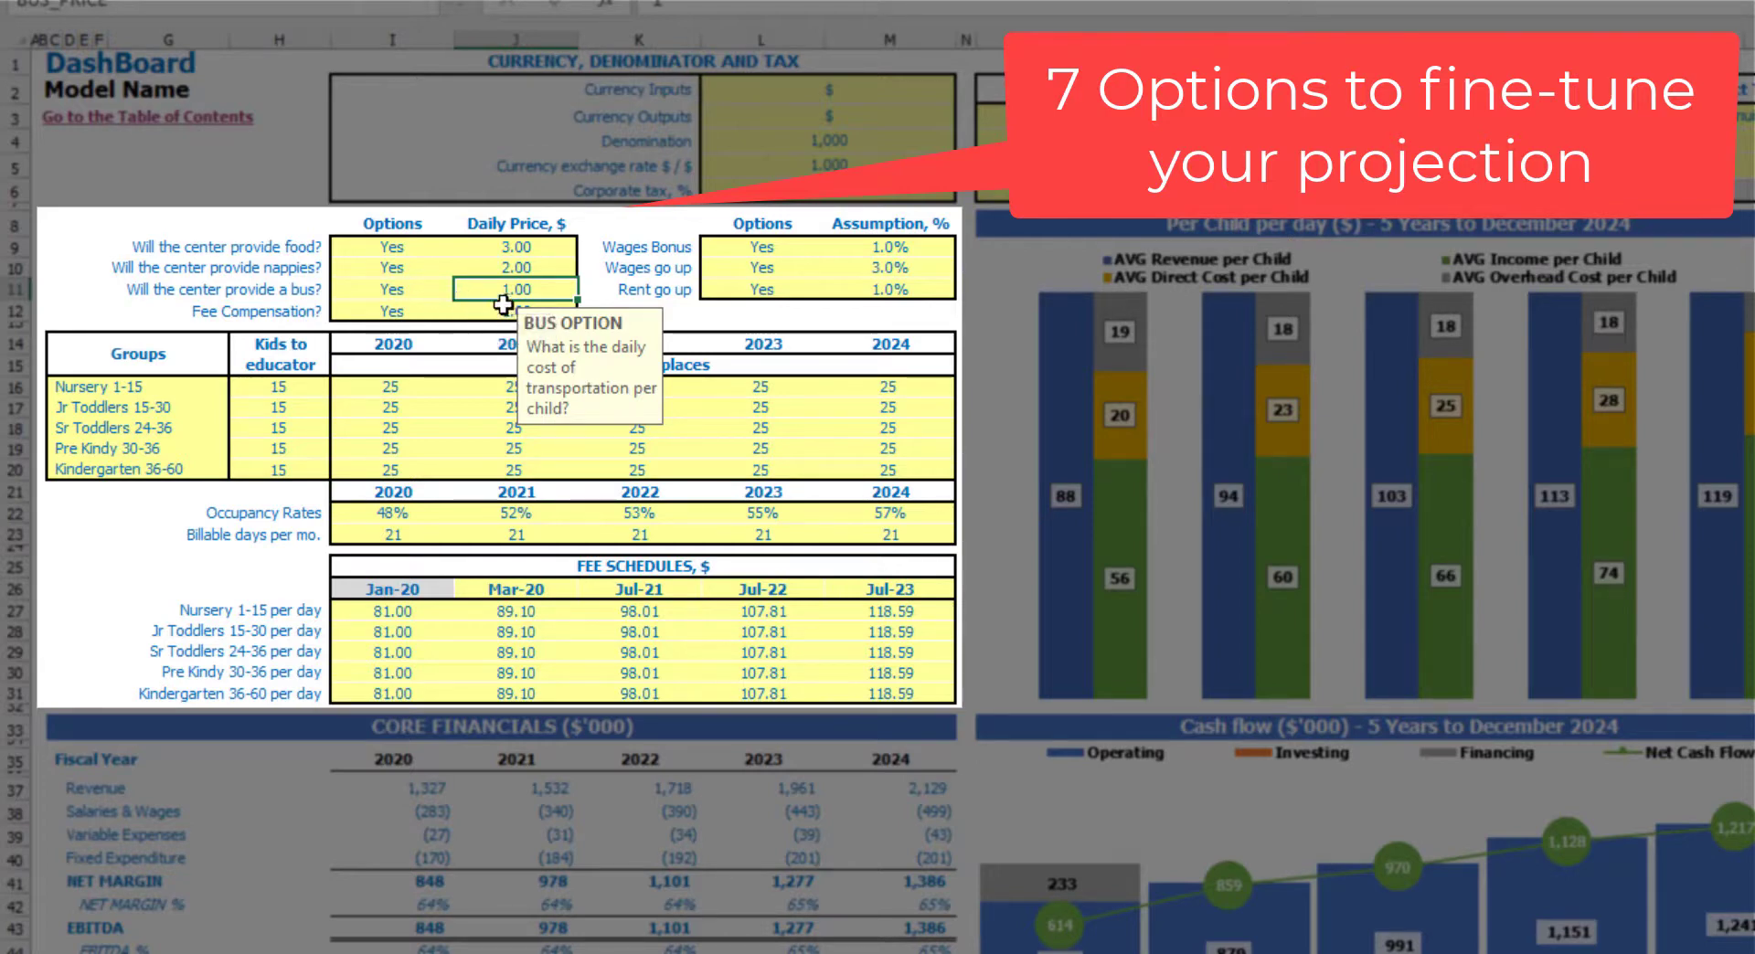
text(2)
key(Return)
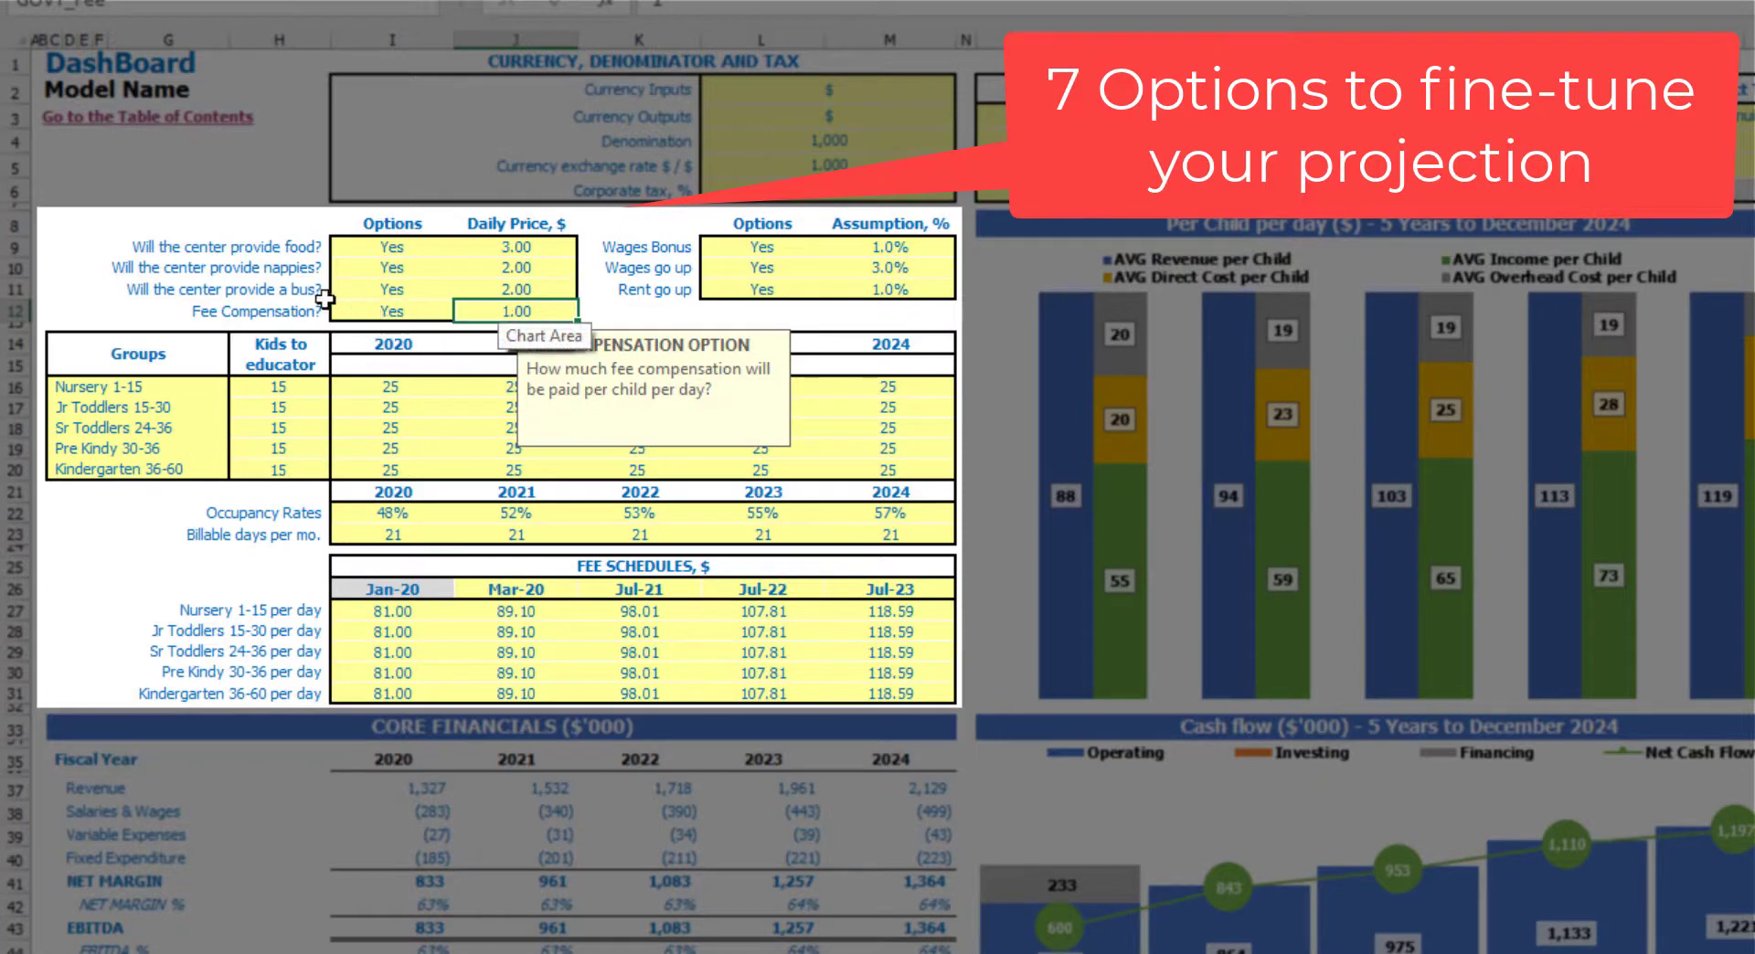
Switch the Fee Compensation option to No
key(Left)
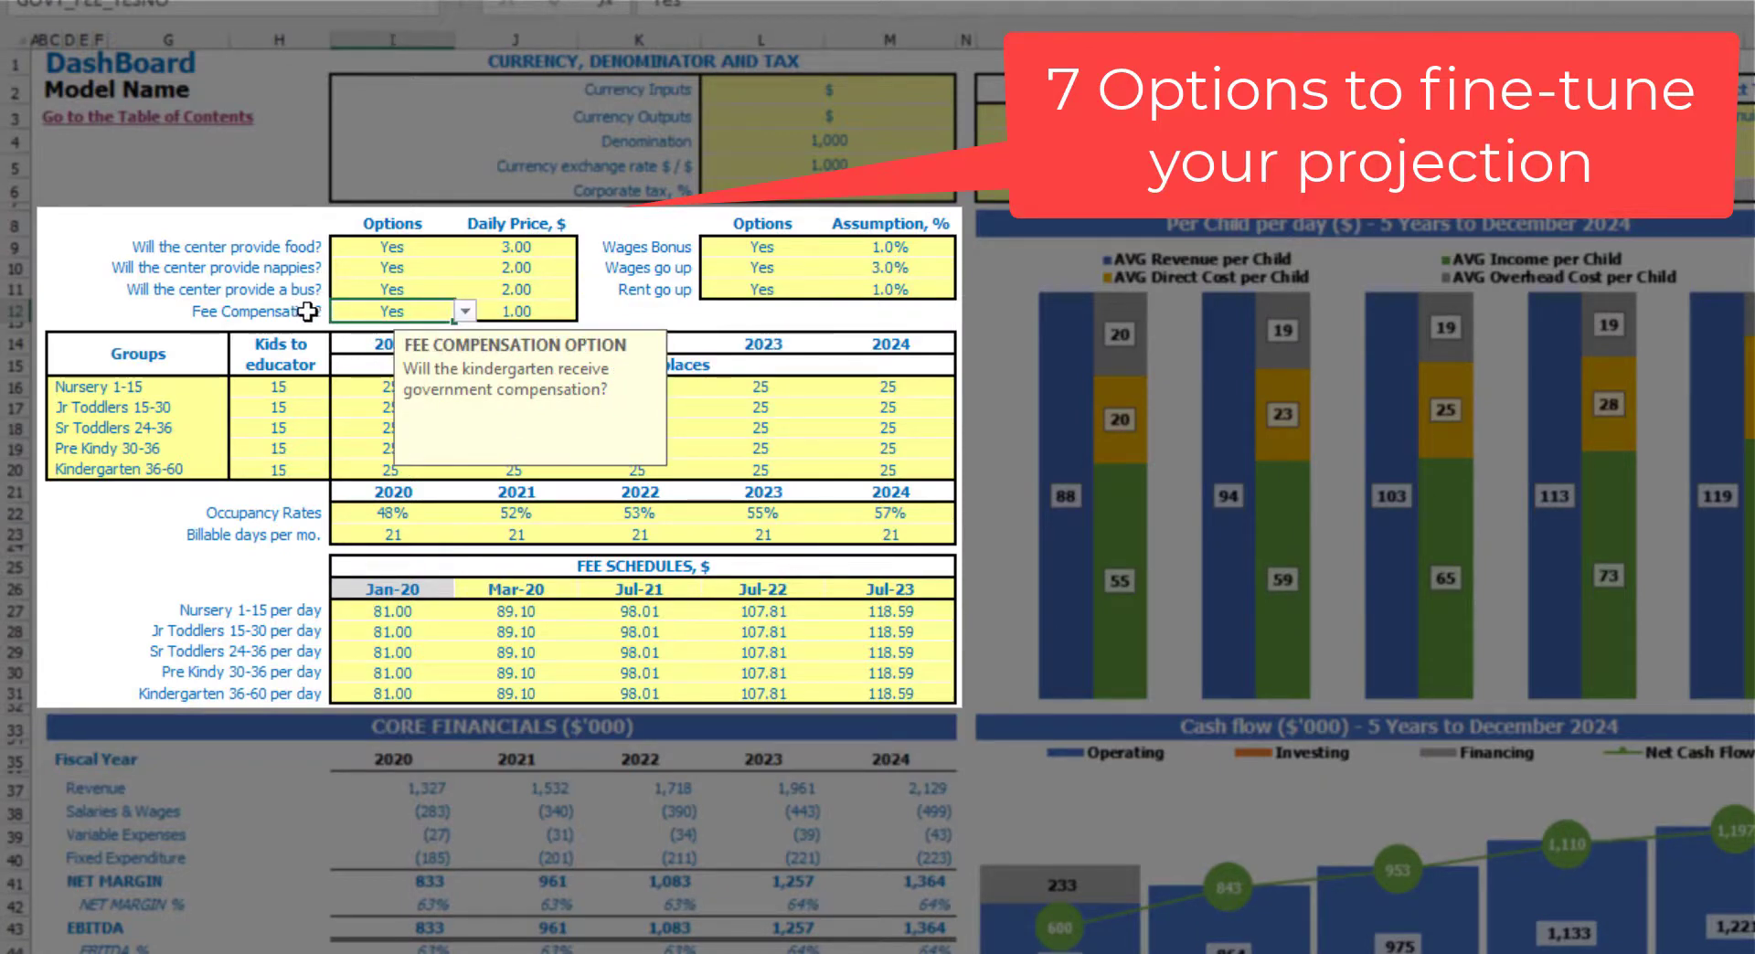
click(466, 311)
click(392, 349)
click(521, 313)
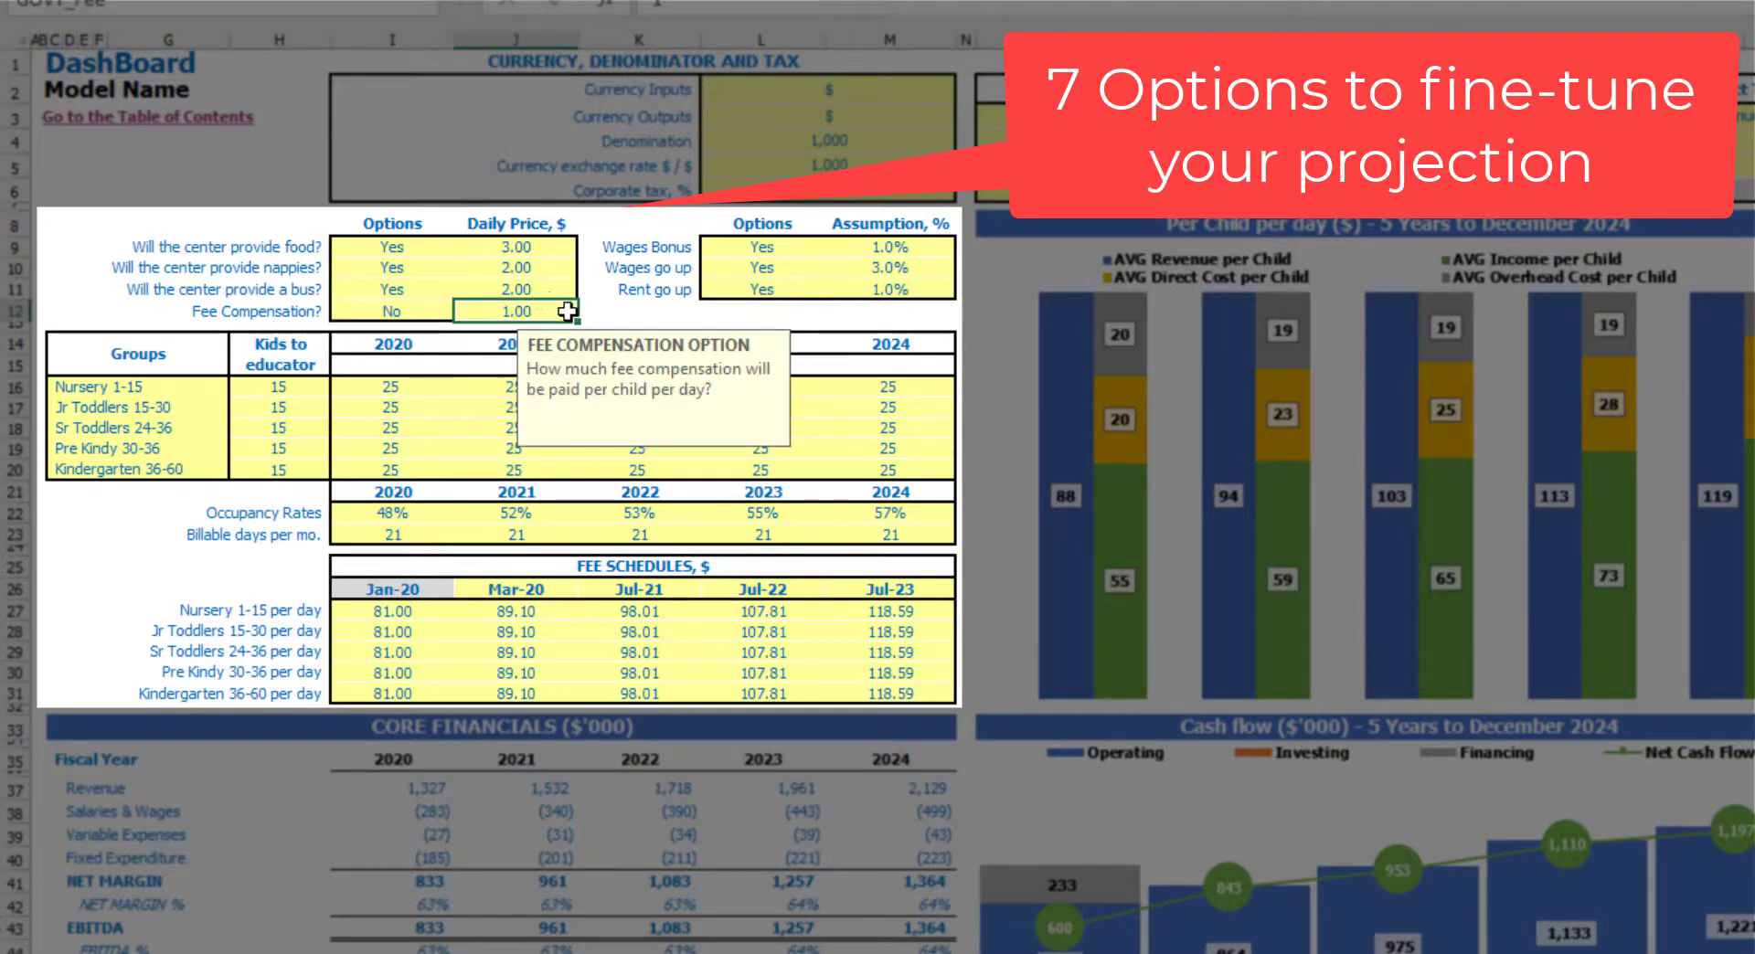
Set the Wages Bonus assumption to 5% and the annual wages growth to 2%
click(791, 253)
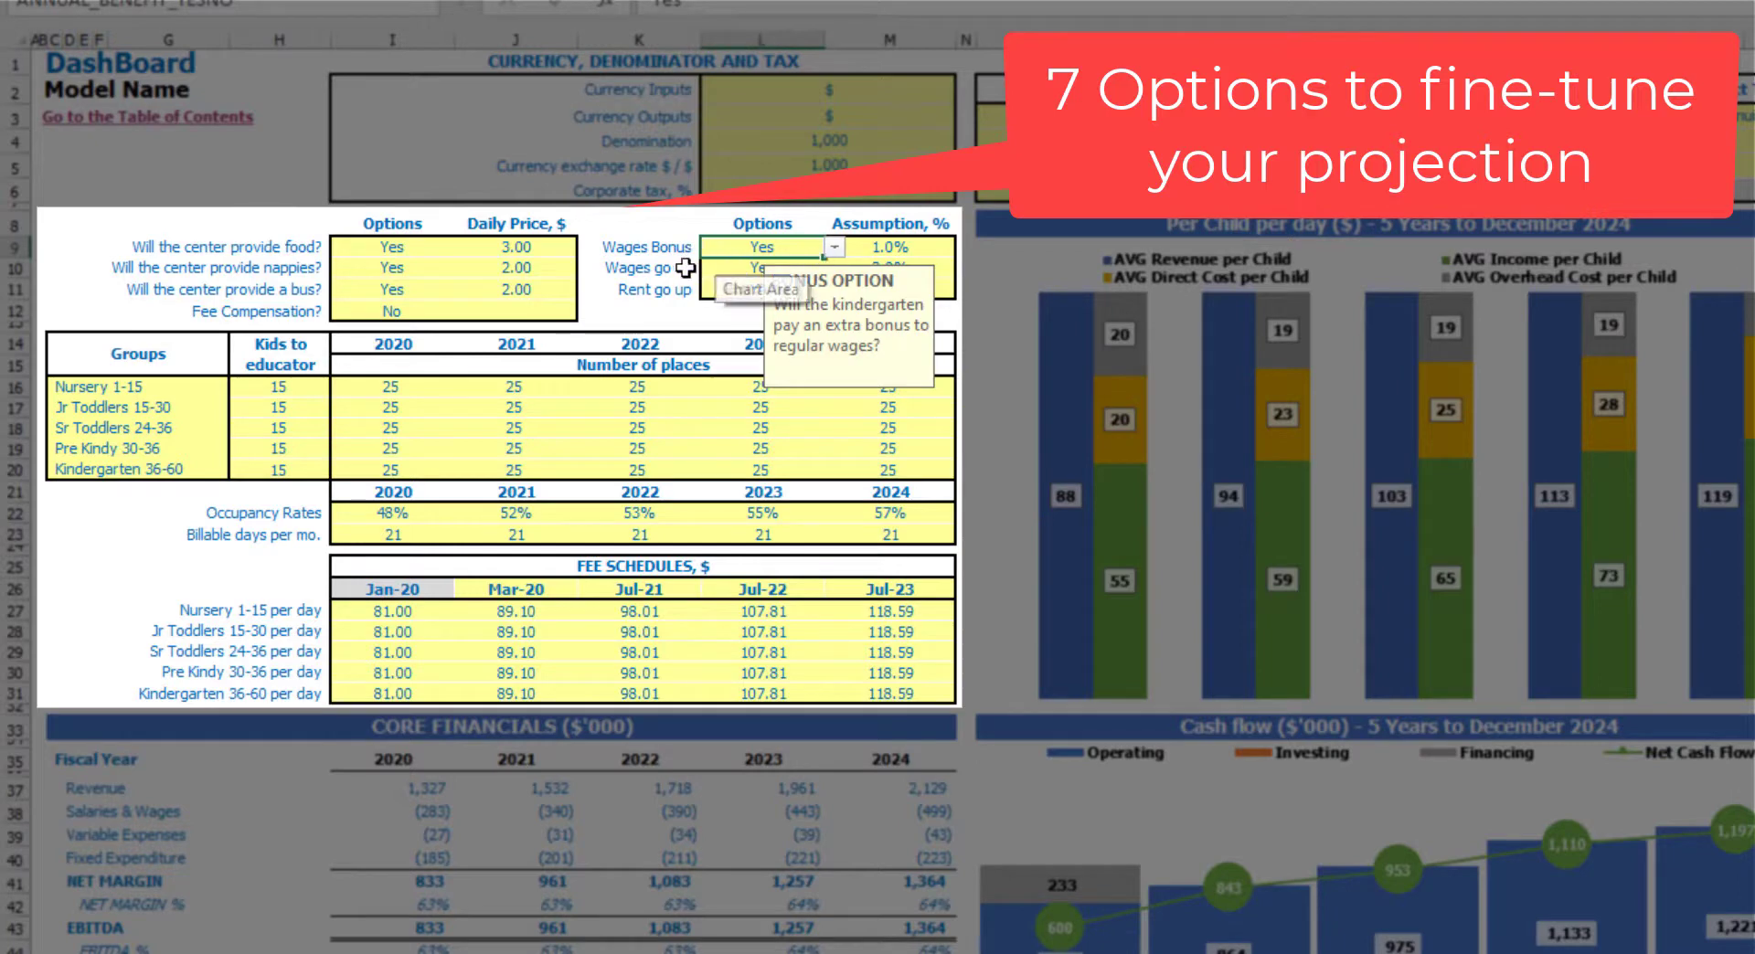
click(857, 246)
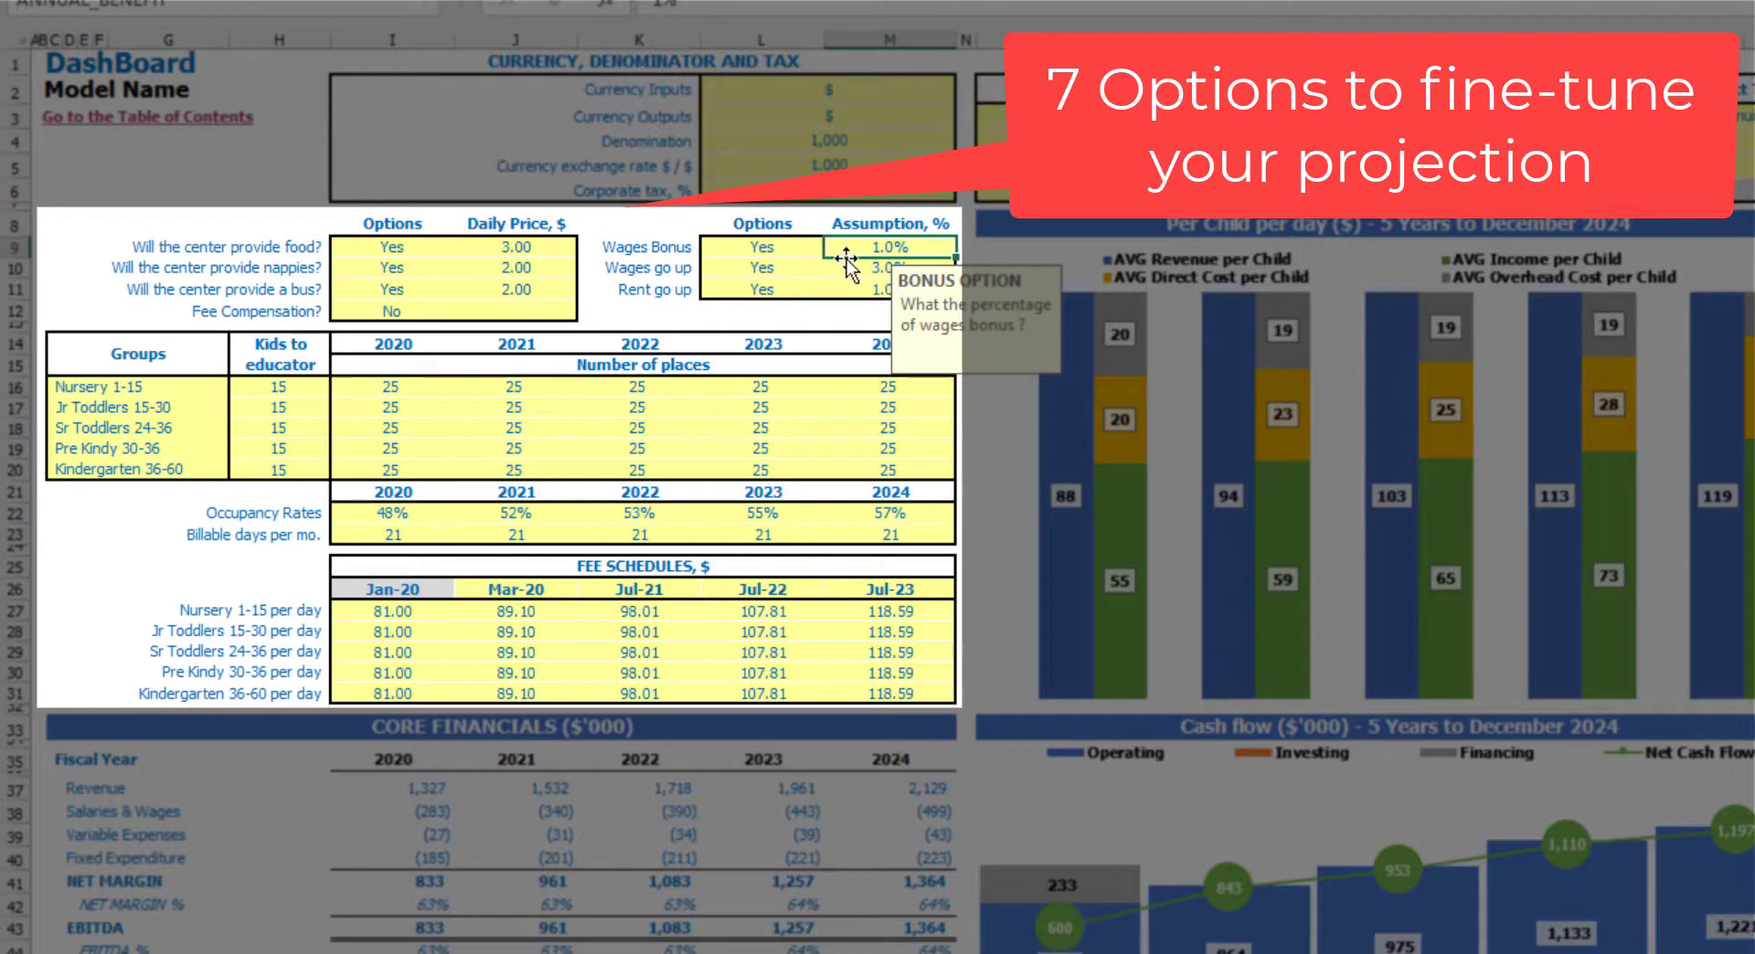
text(5)
key(Return)
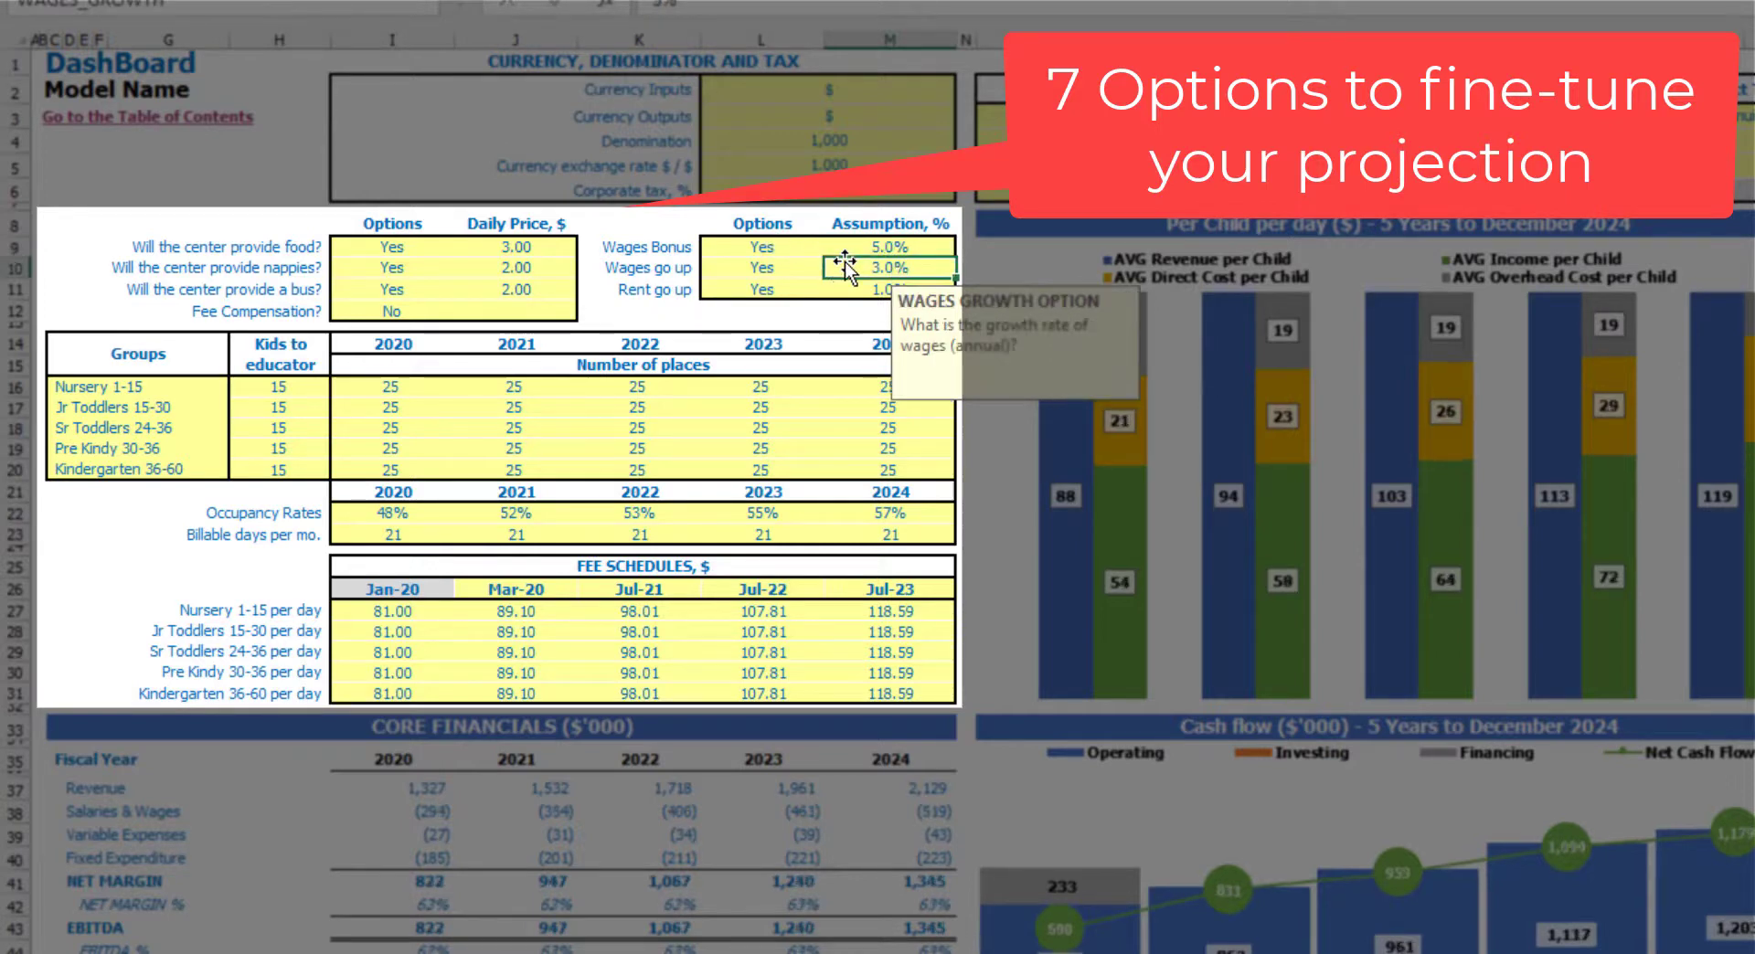
click(677, 271)
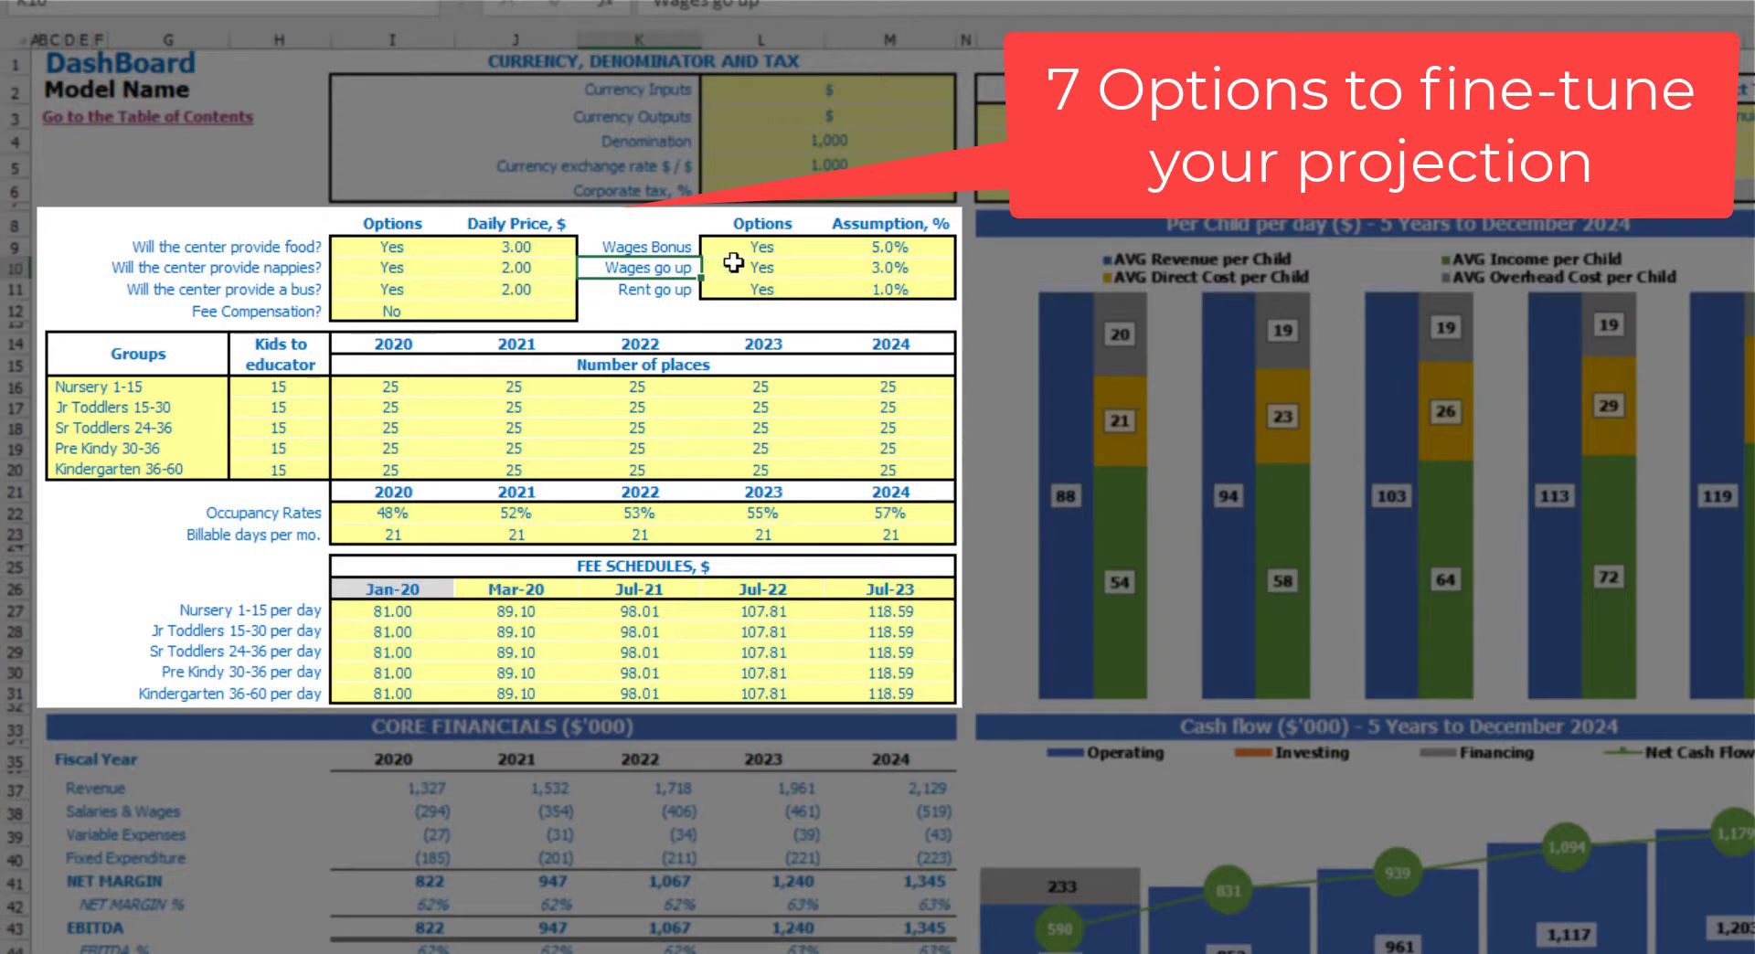
click(870, 264)
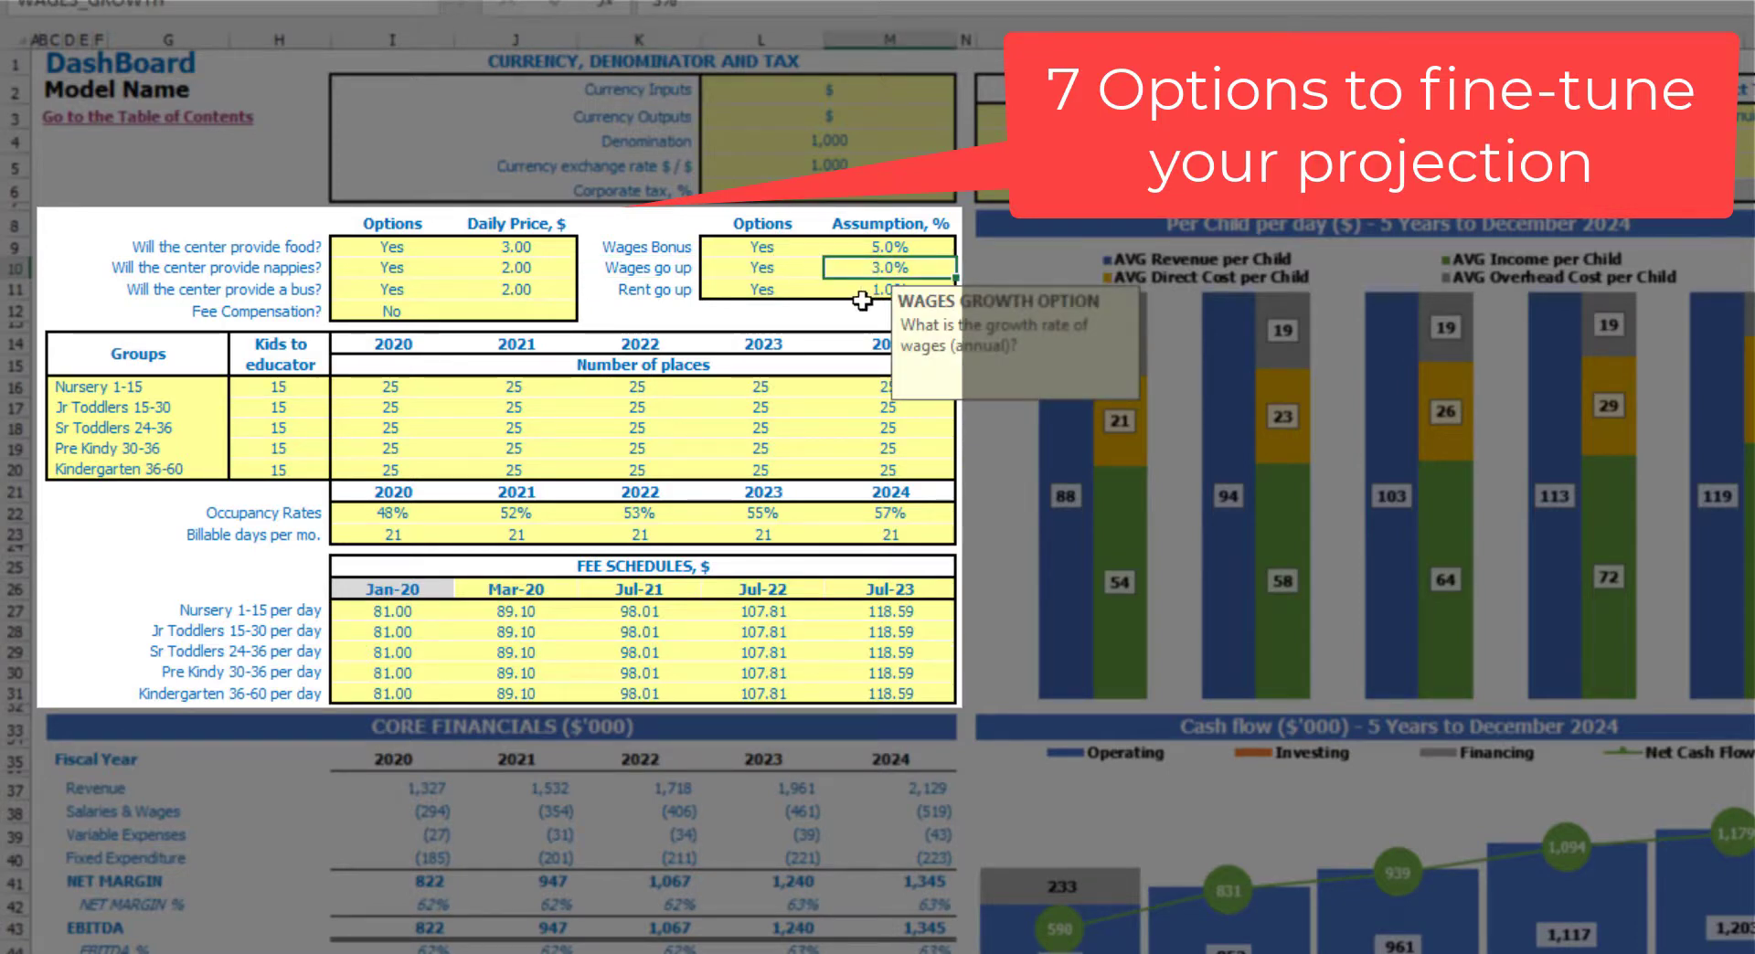
text(2)
key(Return)
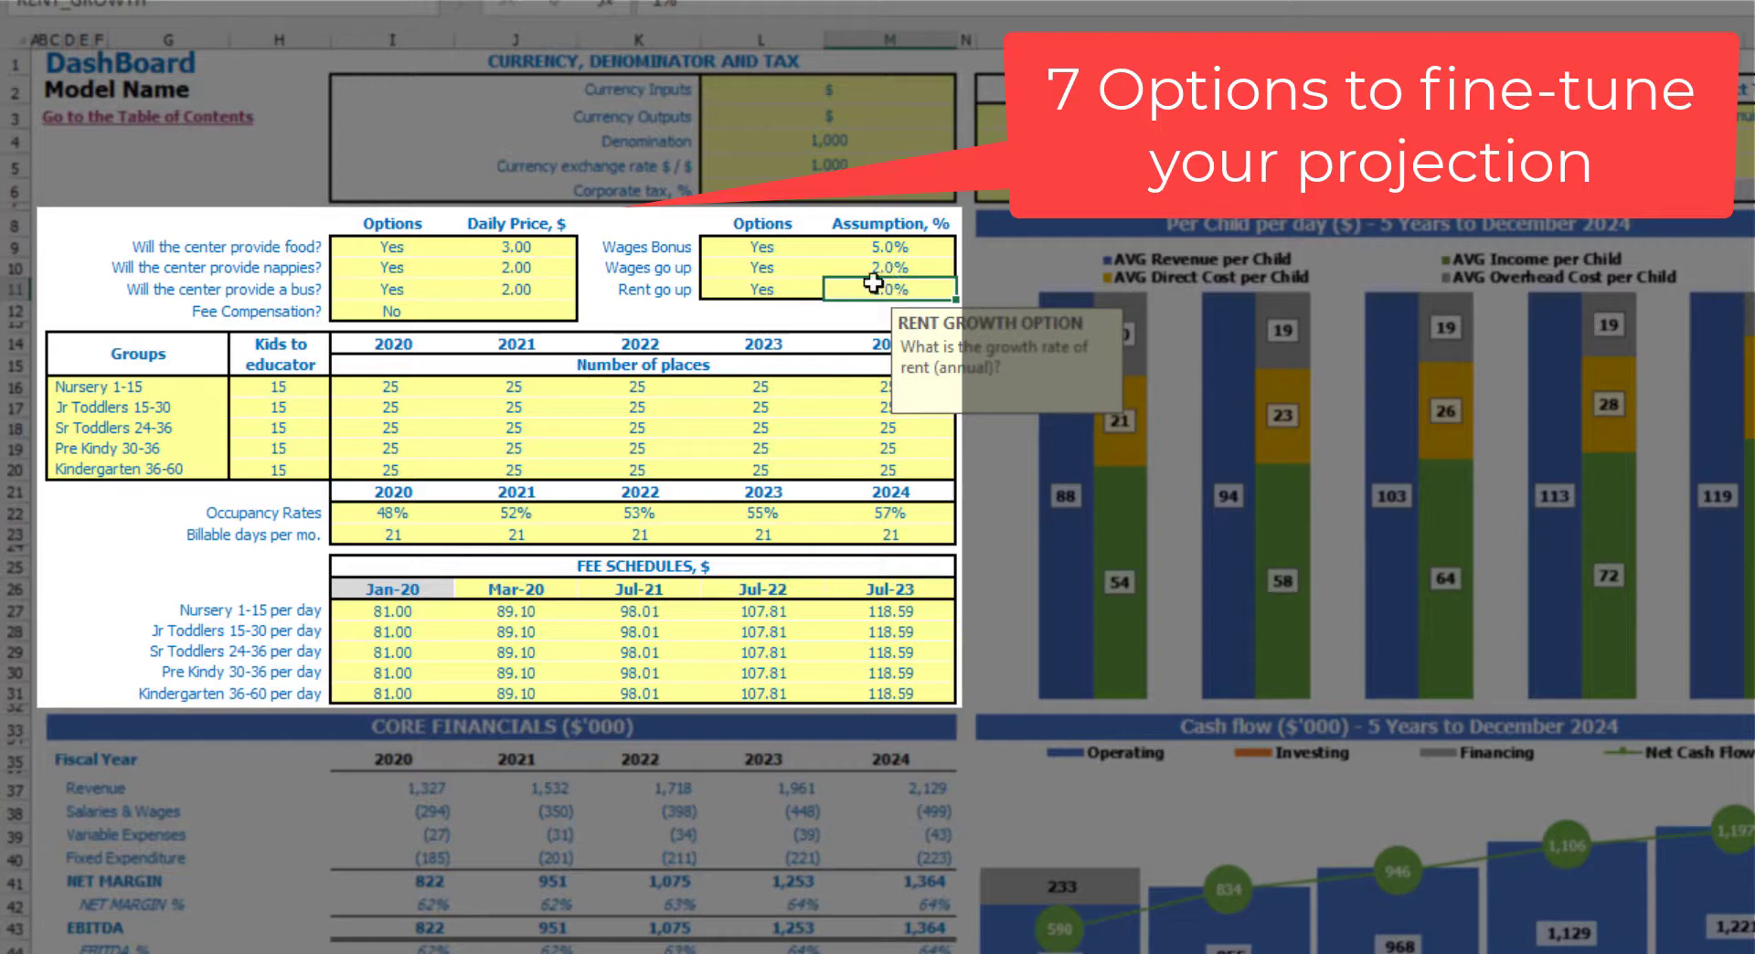
Set the annual rent growth assumption to 2%, leaving the rent option as Yes
click(700, 289)
click(759, 289)
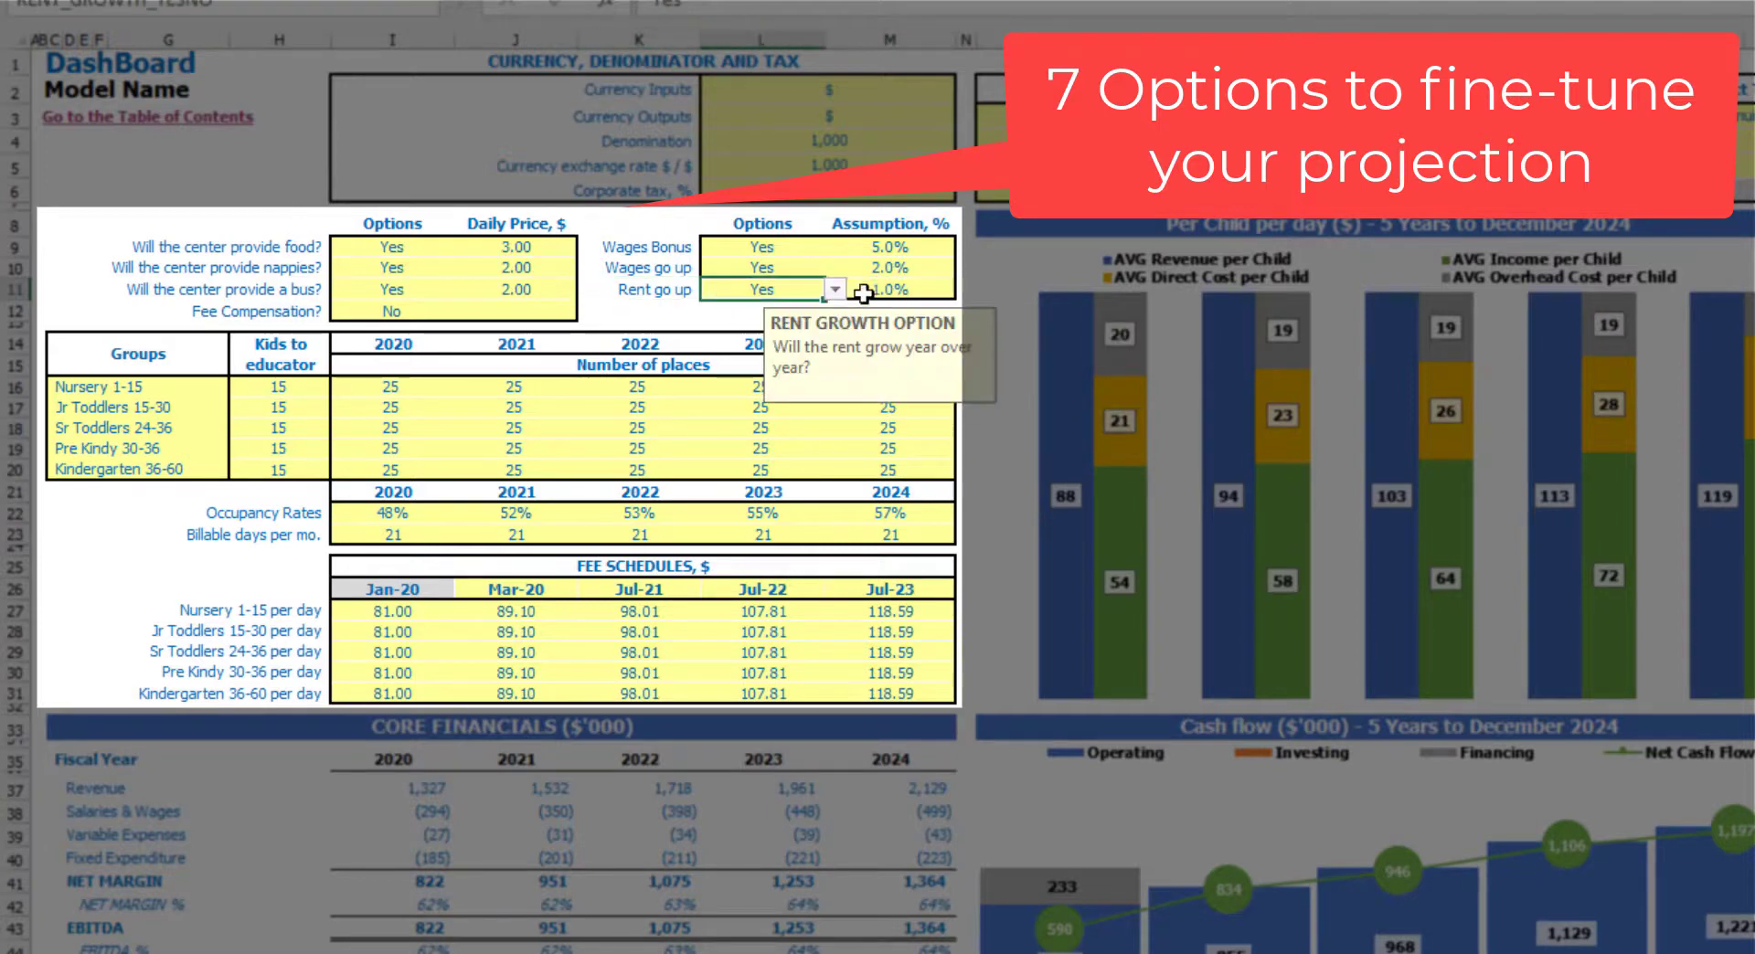
click(888, 286)
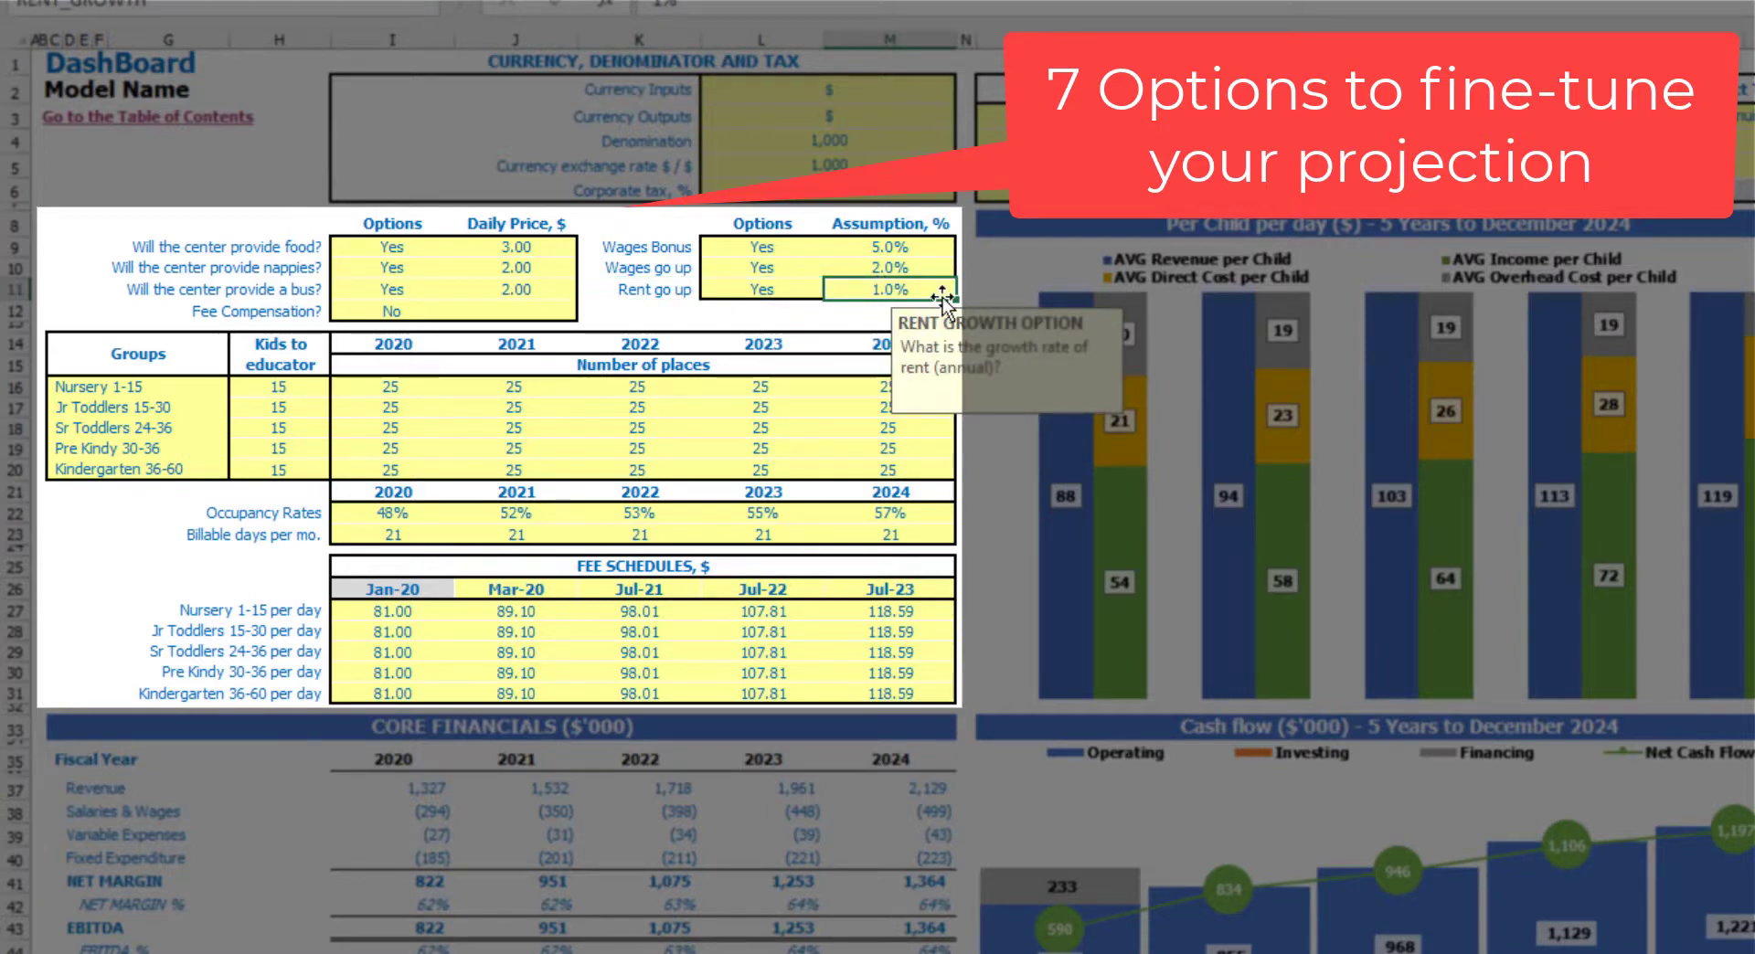
text(2)
click(941, 297)
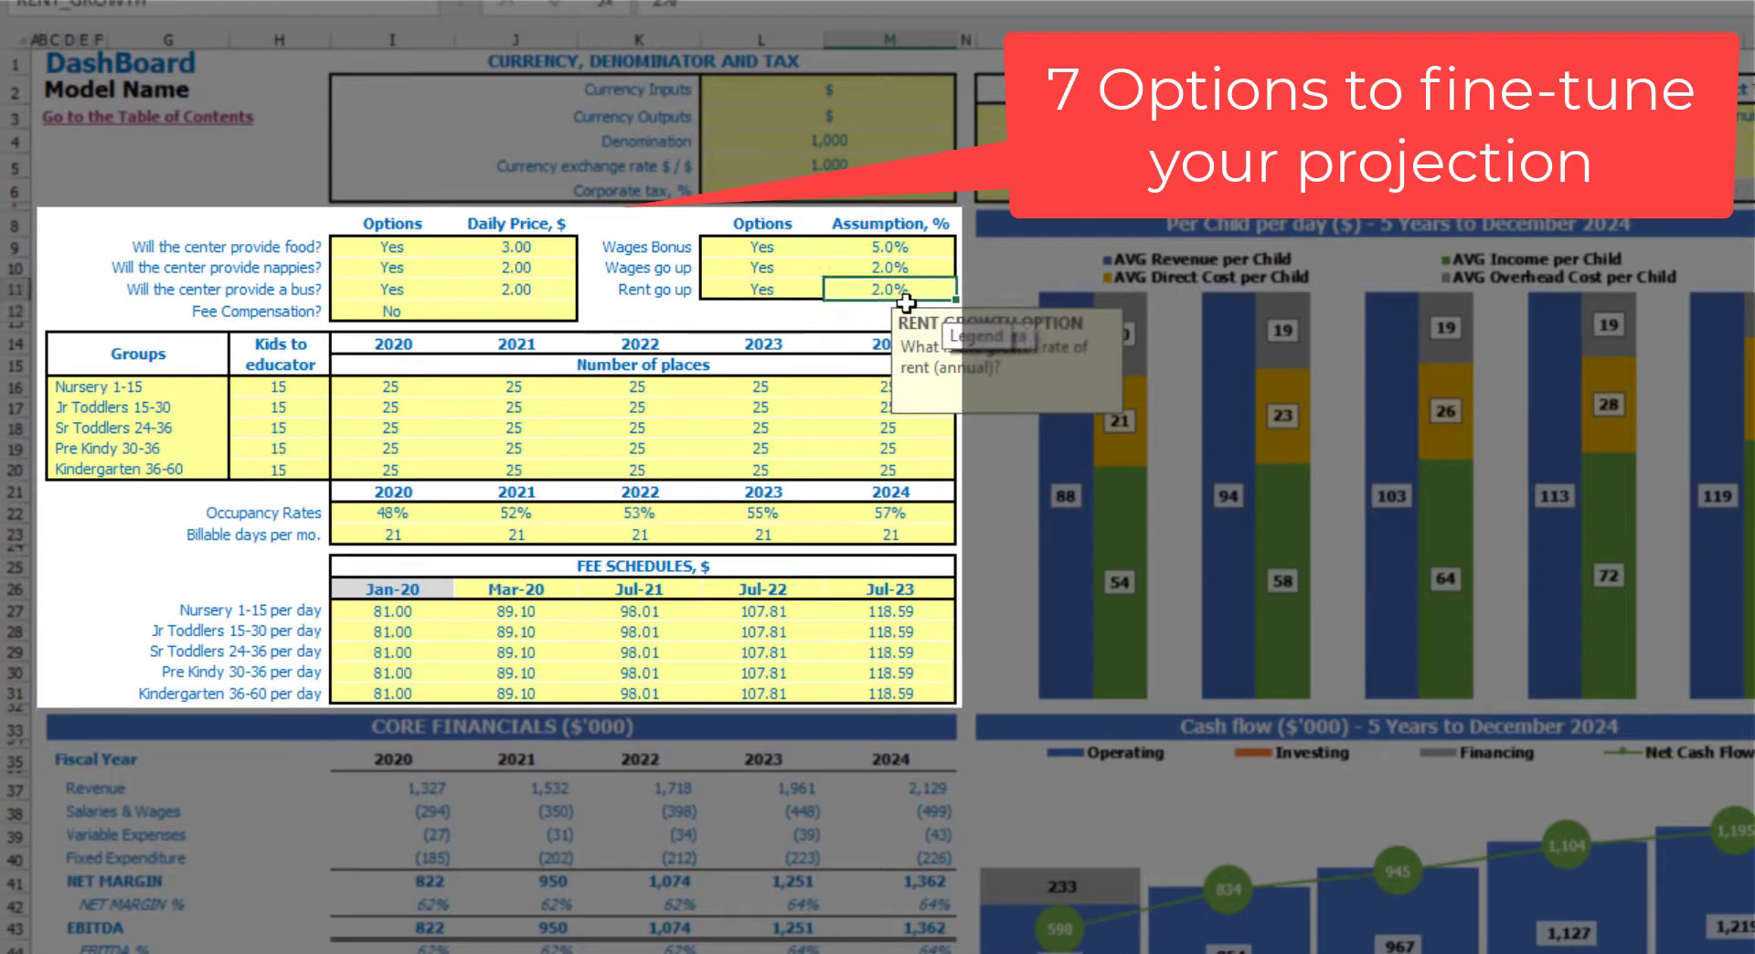
Review the percentage assumptions, the daily prices of the service options and the list of group names
key(Up)
key(Up)
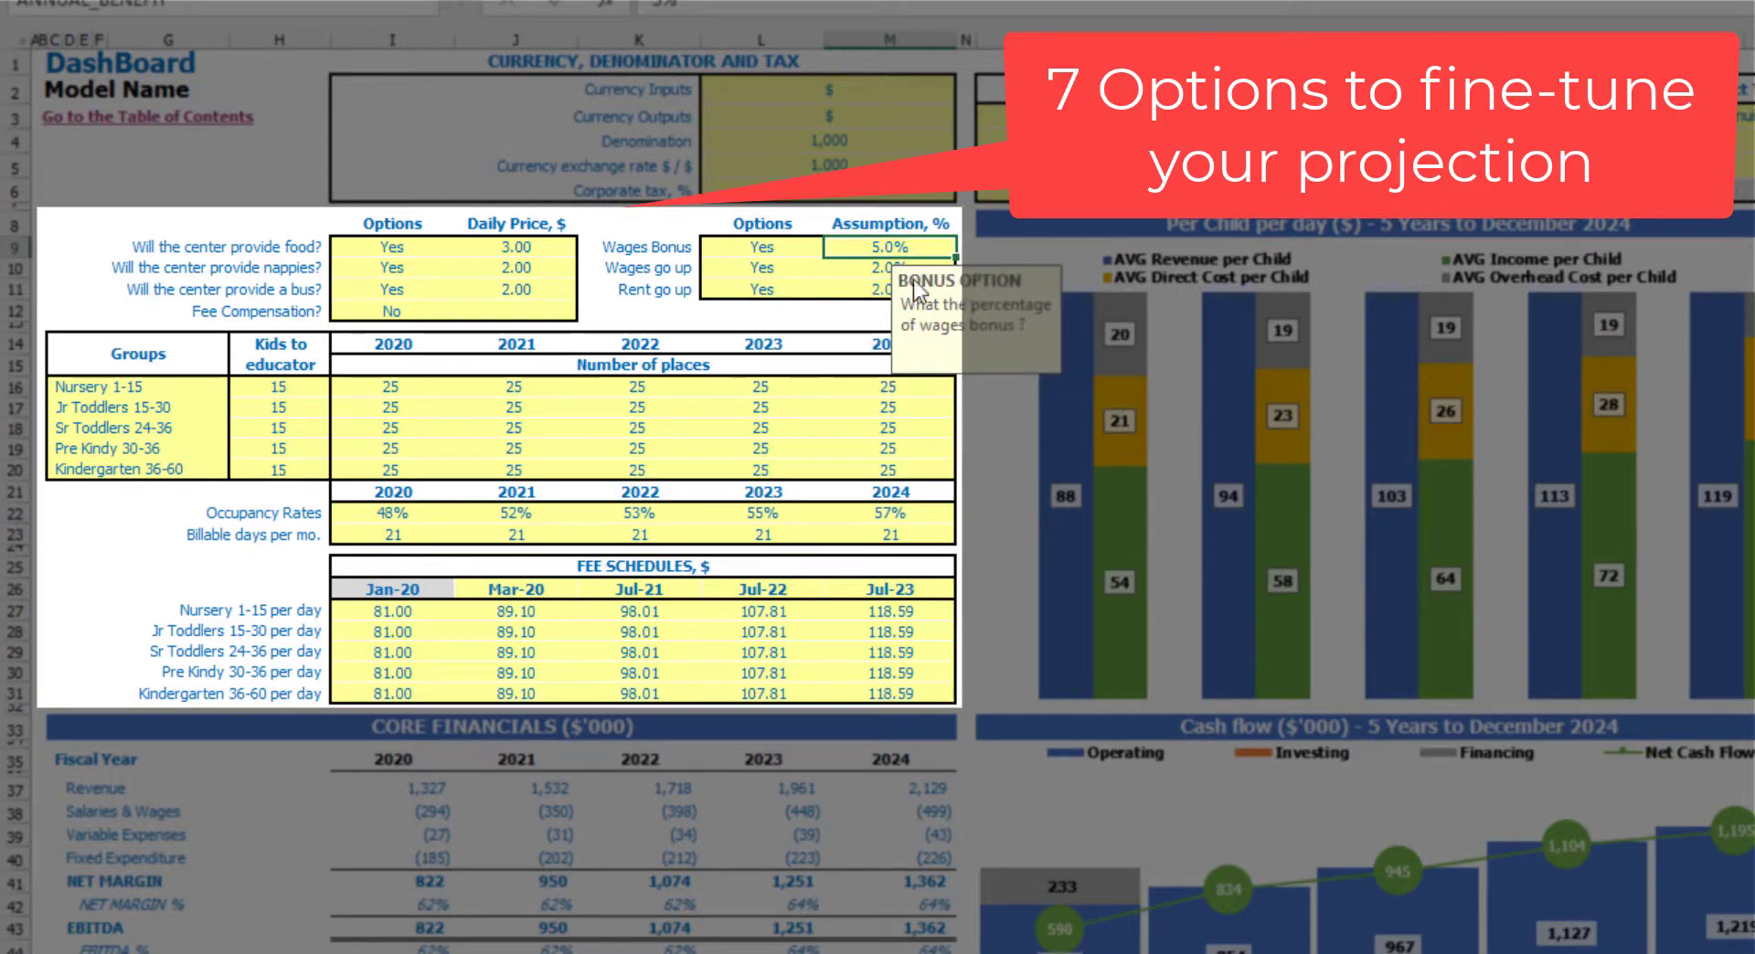
click(514, 246)
click(512, 270)
click(508, 295)
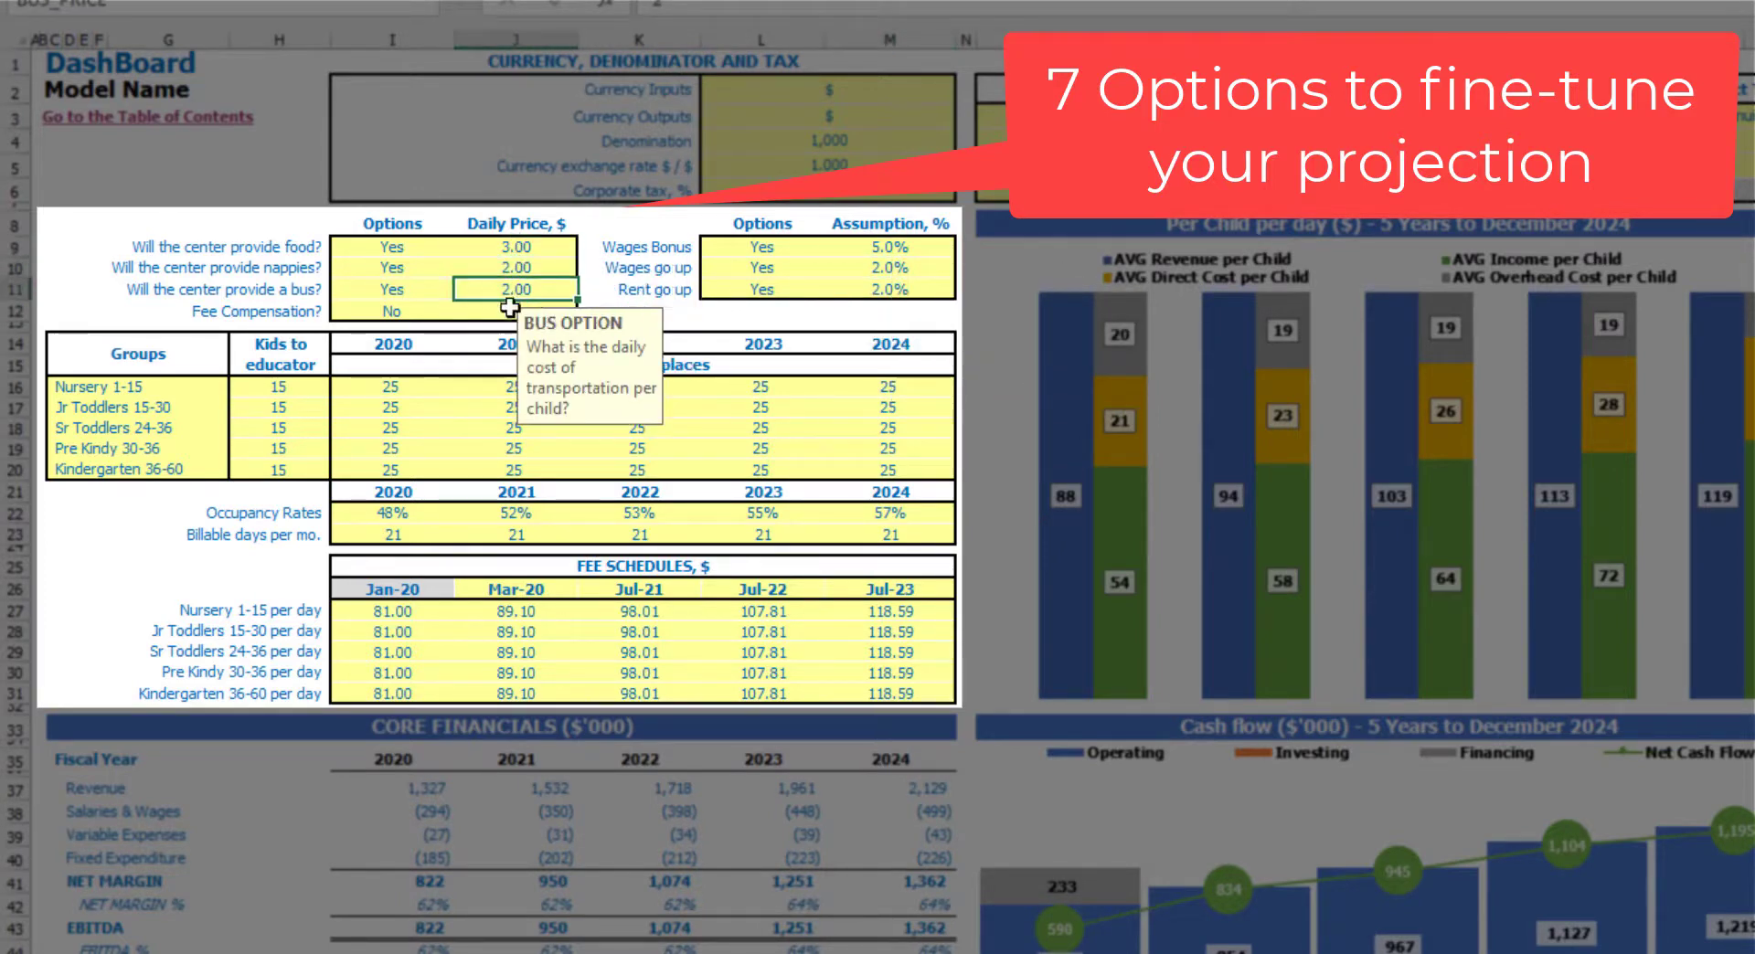
click(506, 315)
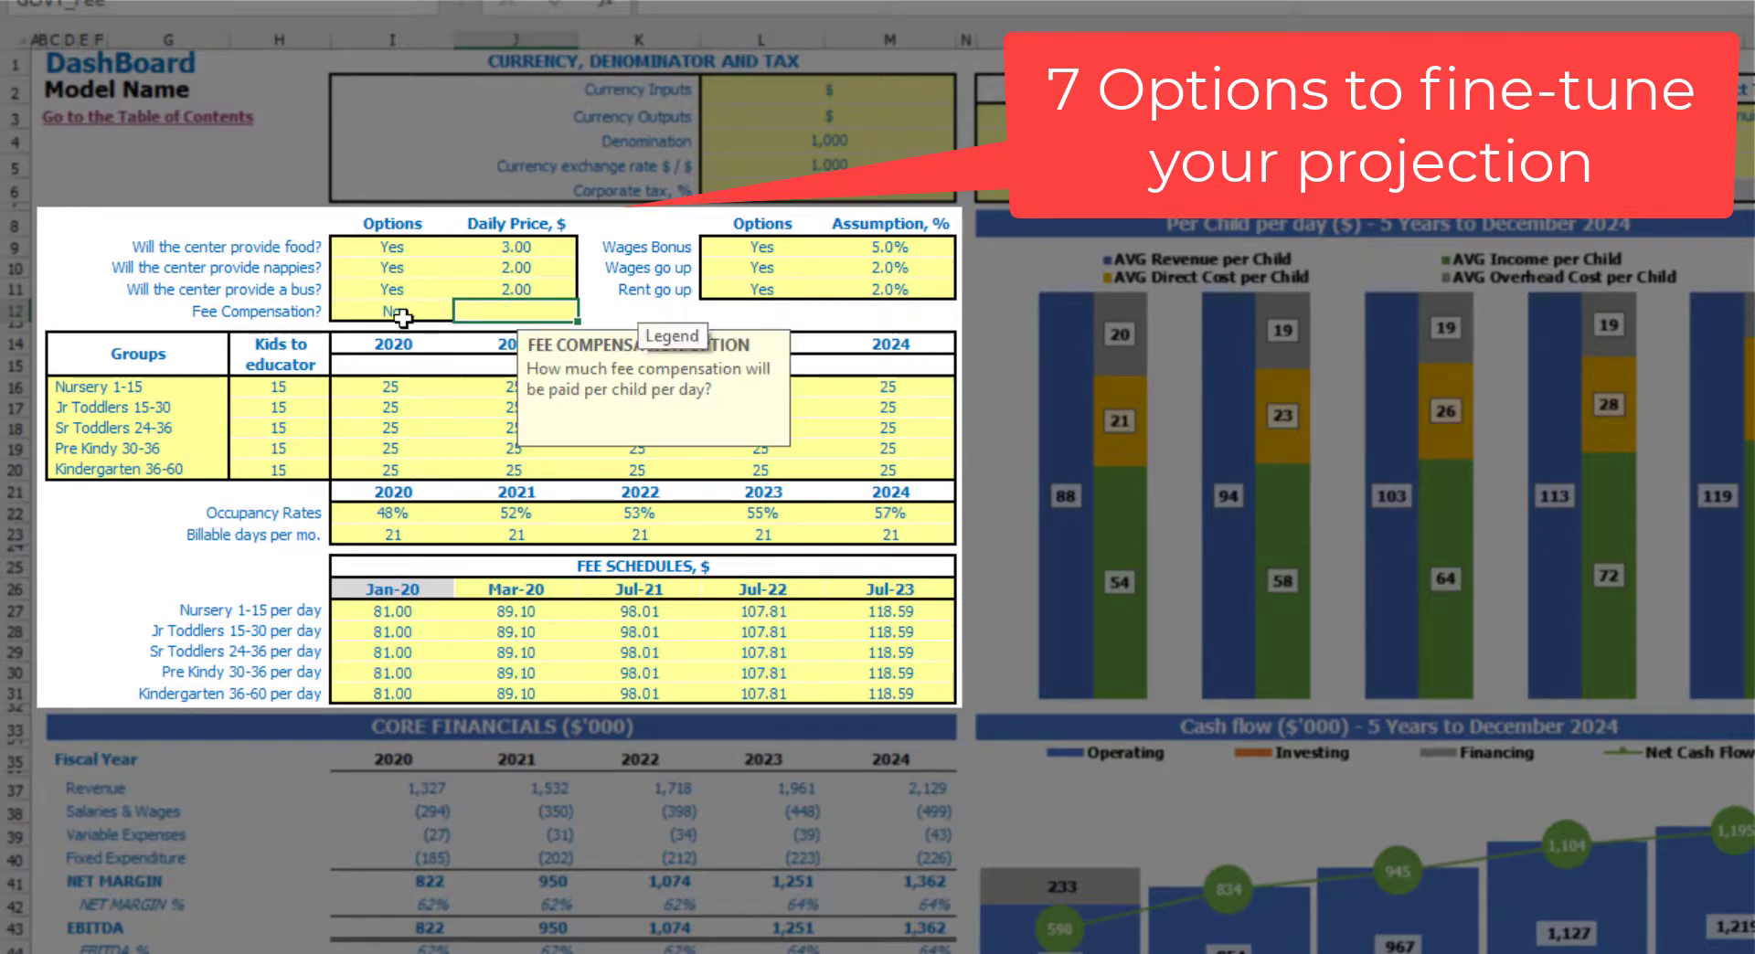
click(643, 314)
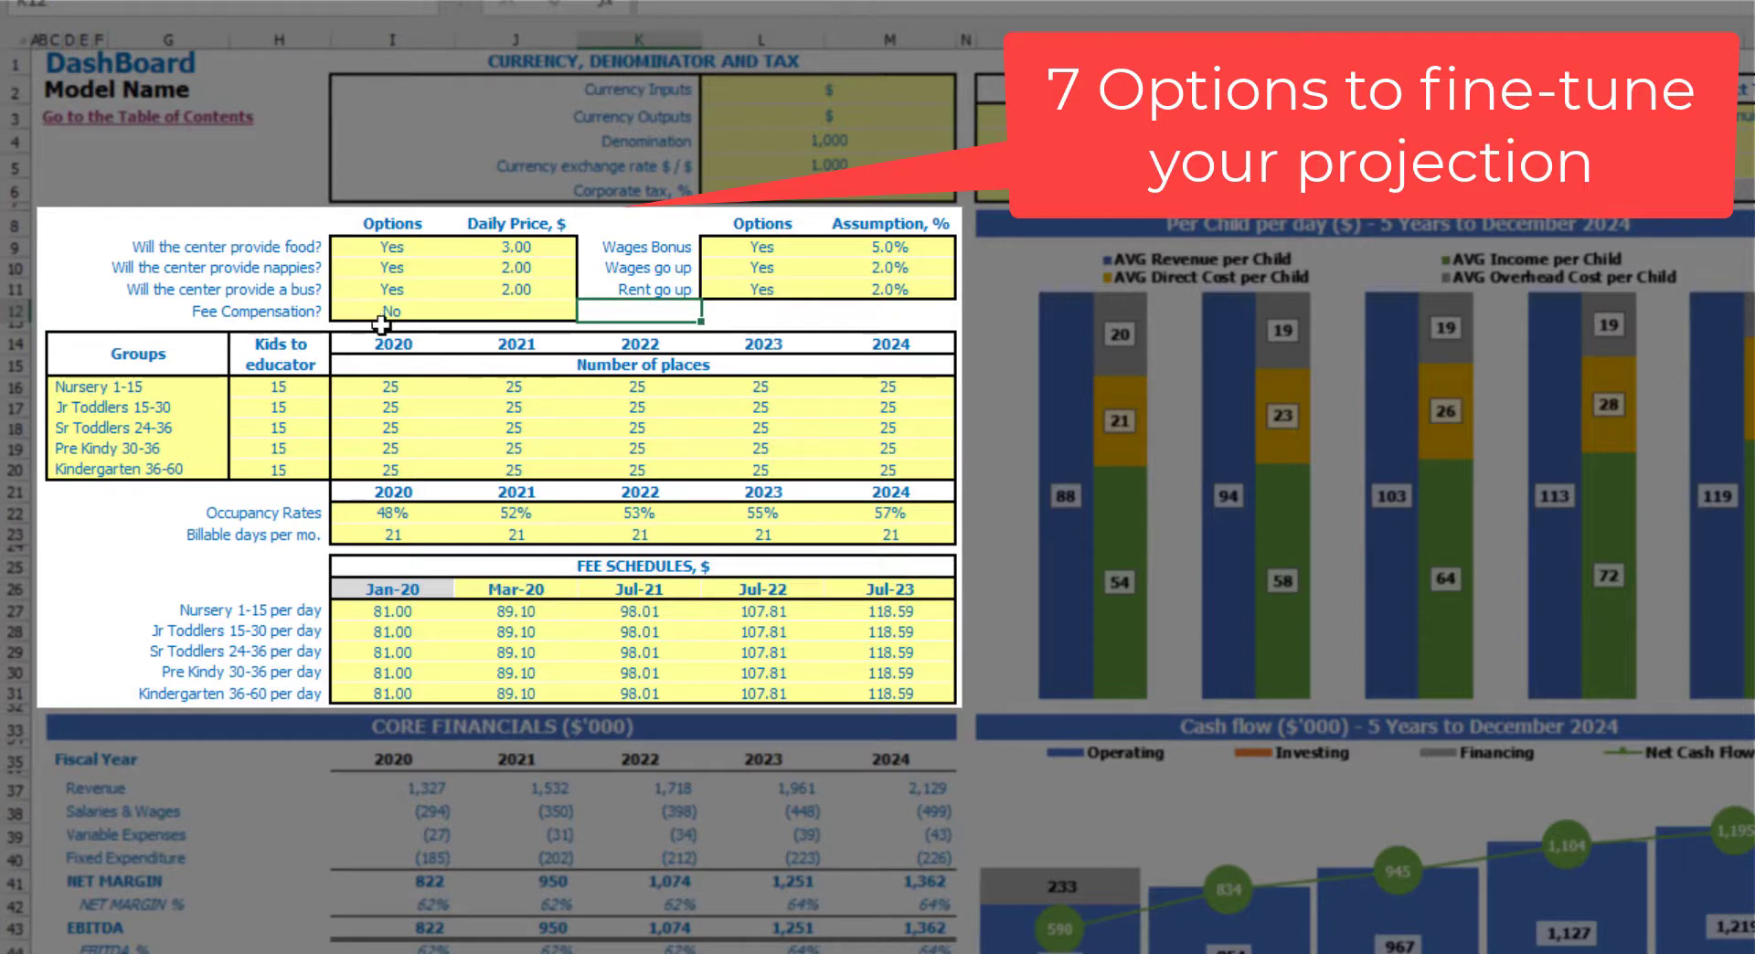
drag(166, 388, 170, 476)
click(101, 511)
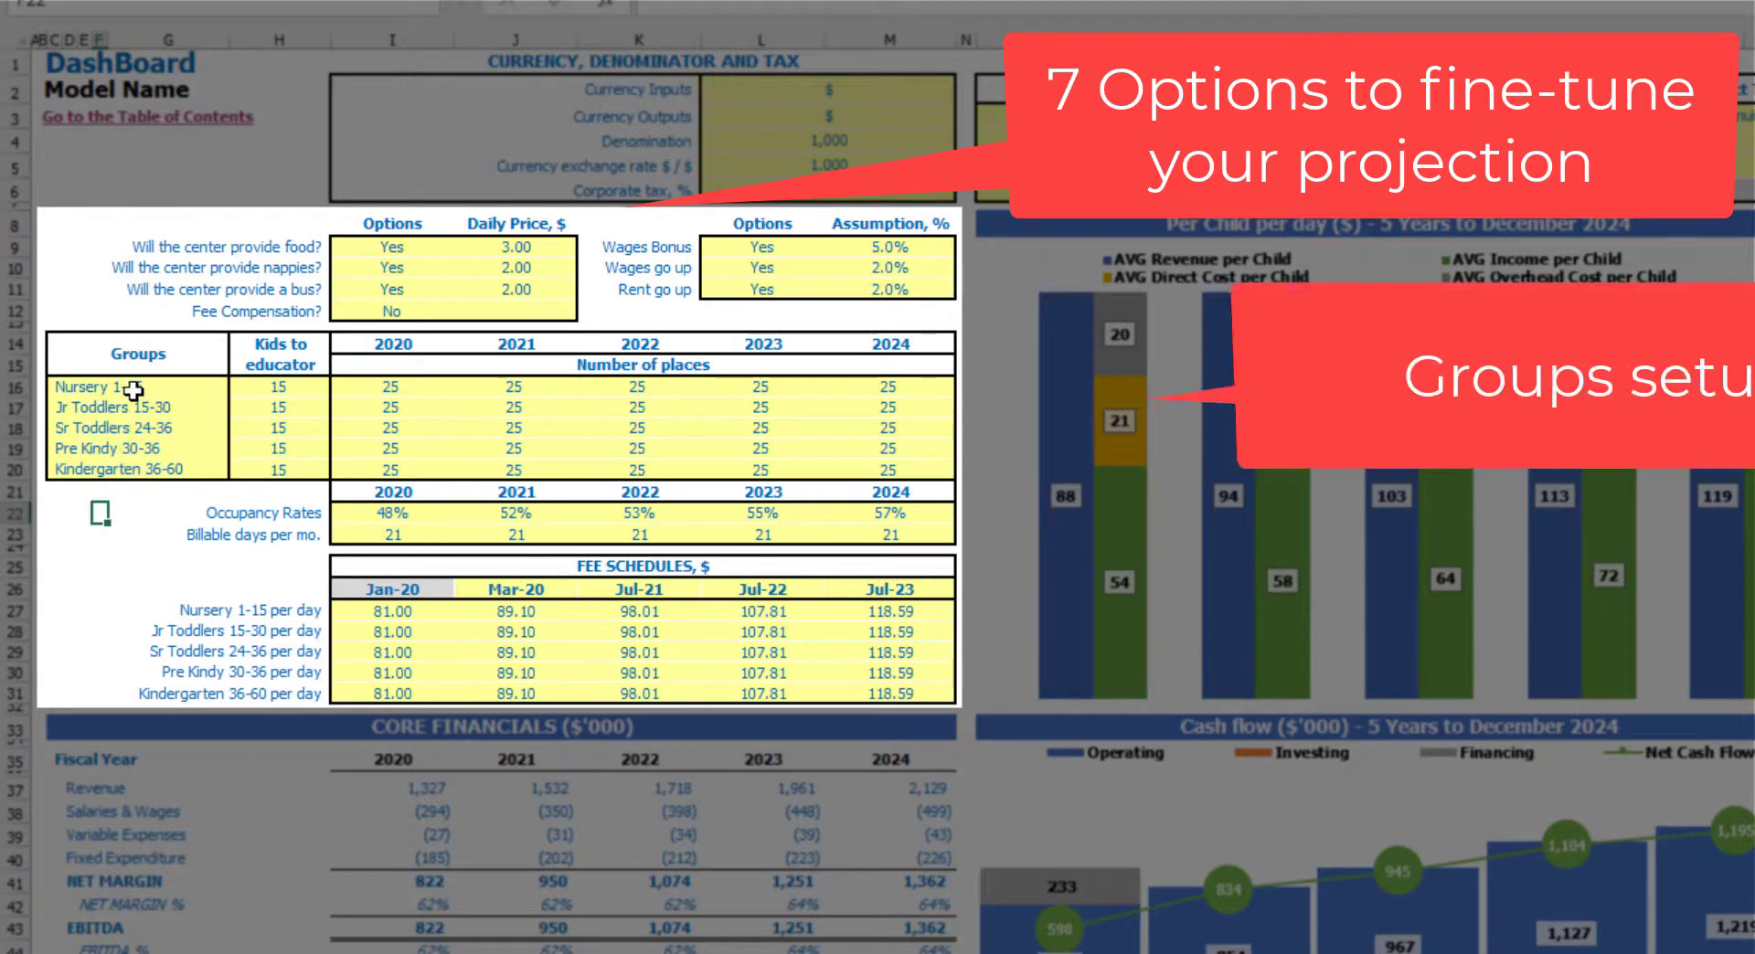
drag(130, 384, 135, 469)
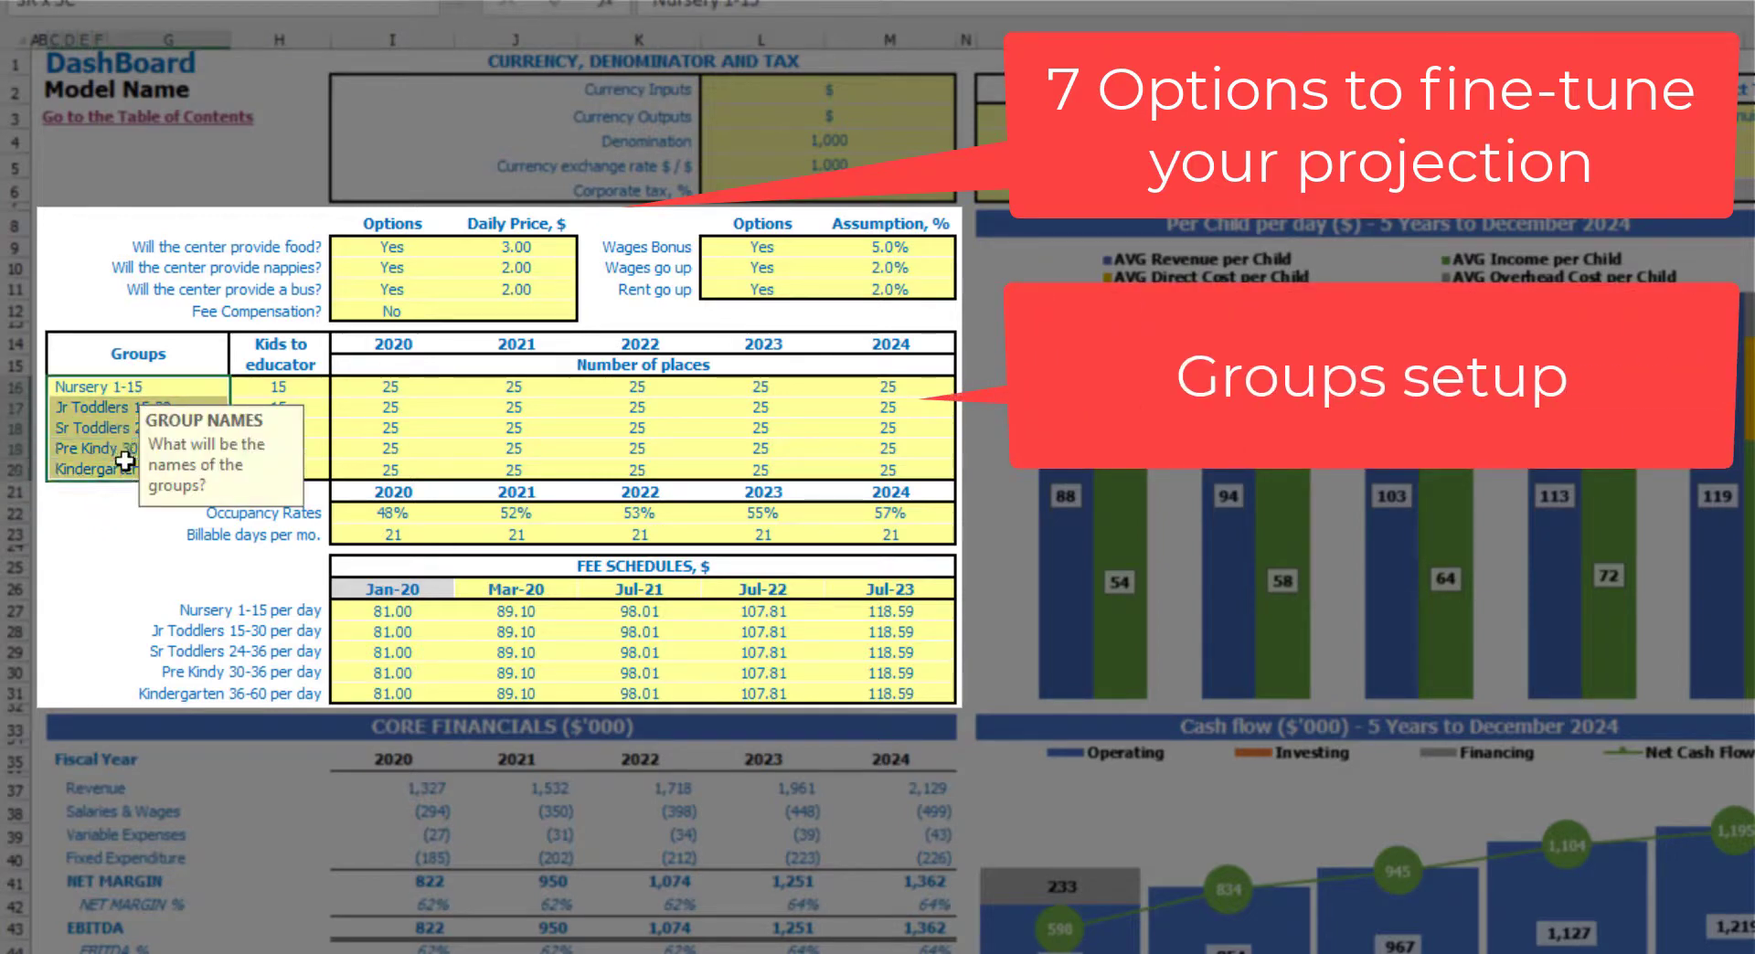
click(101, 533)
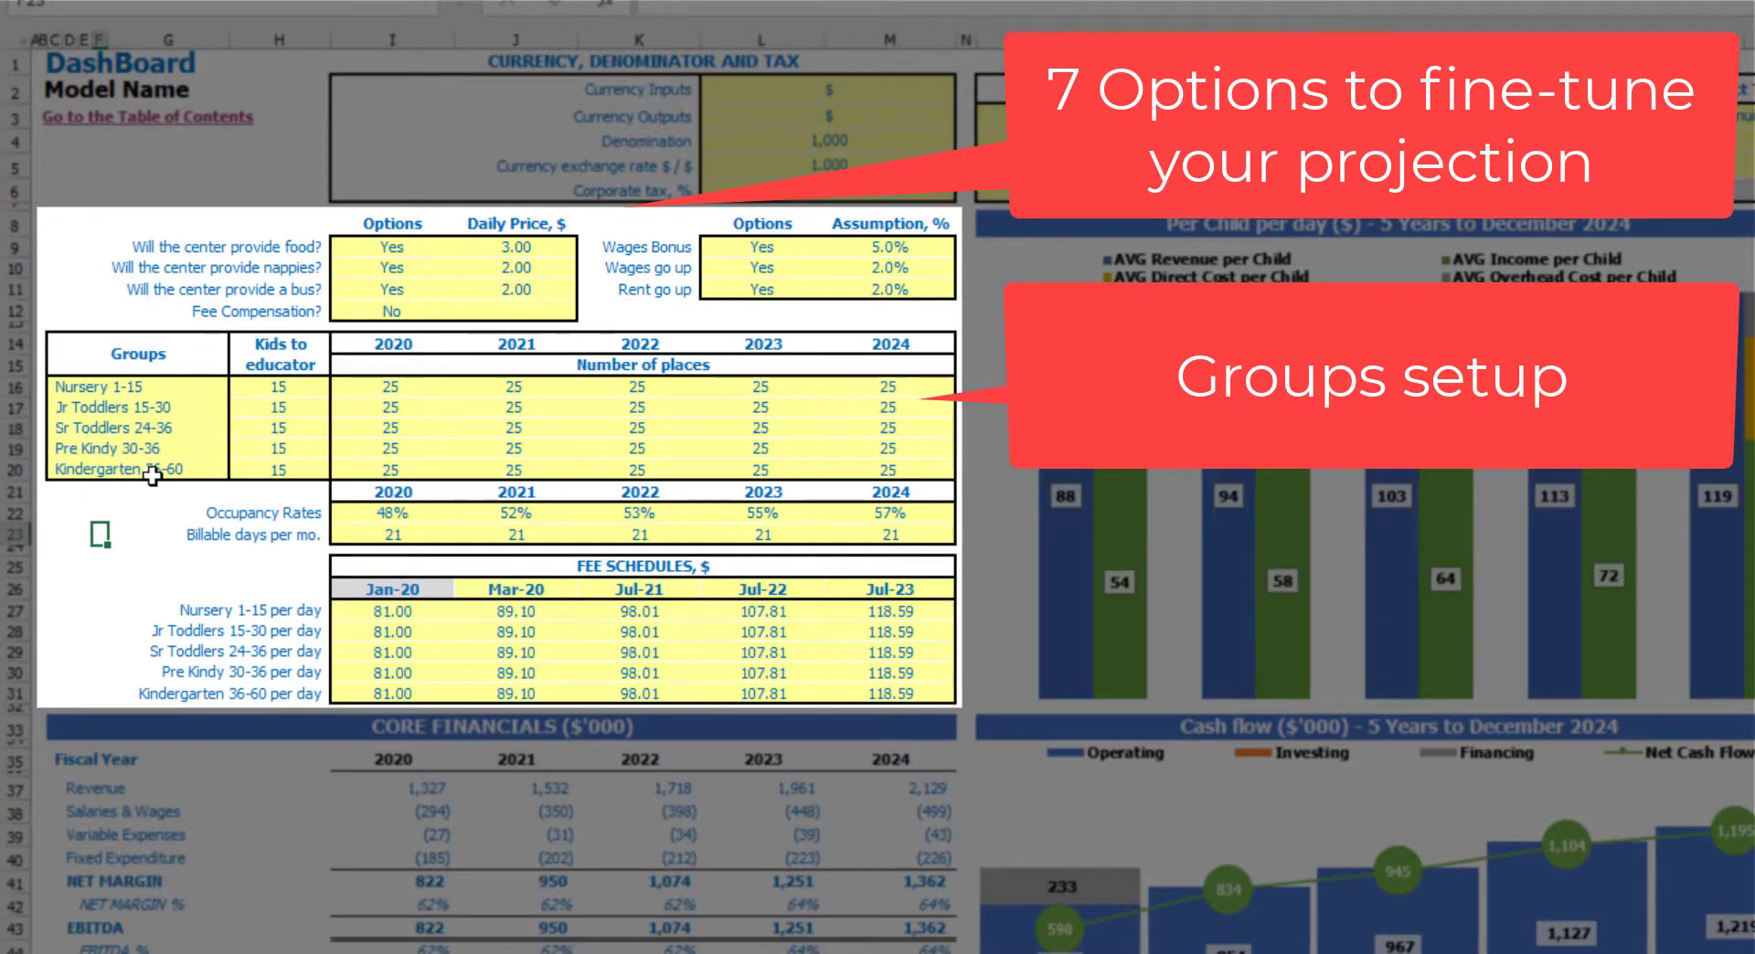
Try renaming the Nursery 1-15 group as "Grop A" and undo the change
click(129, 390)
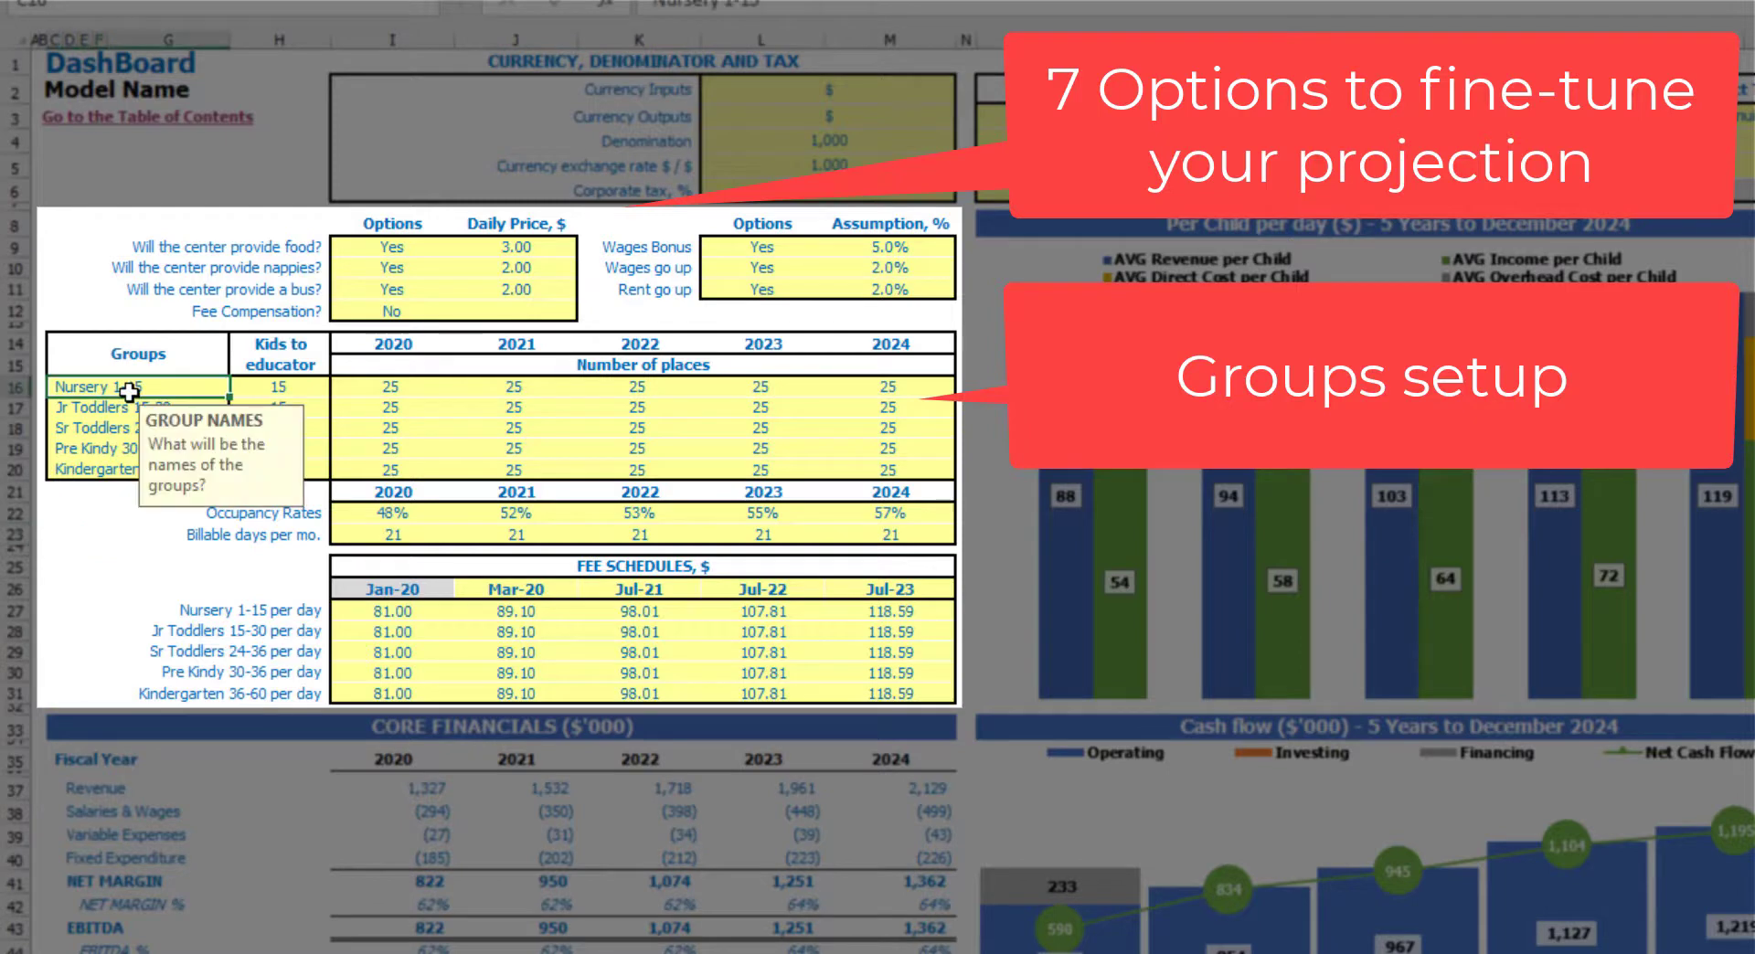
text(Groups)
key(BackSpace)
key(BackSpace)
key(BackSpace)
text(p A)
key(Return)
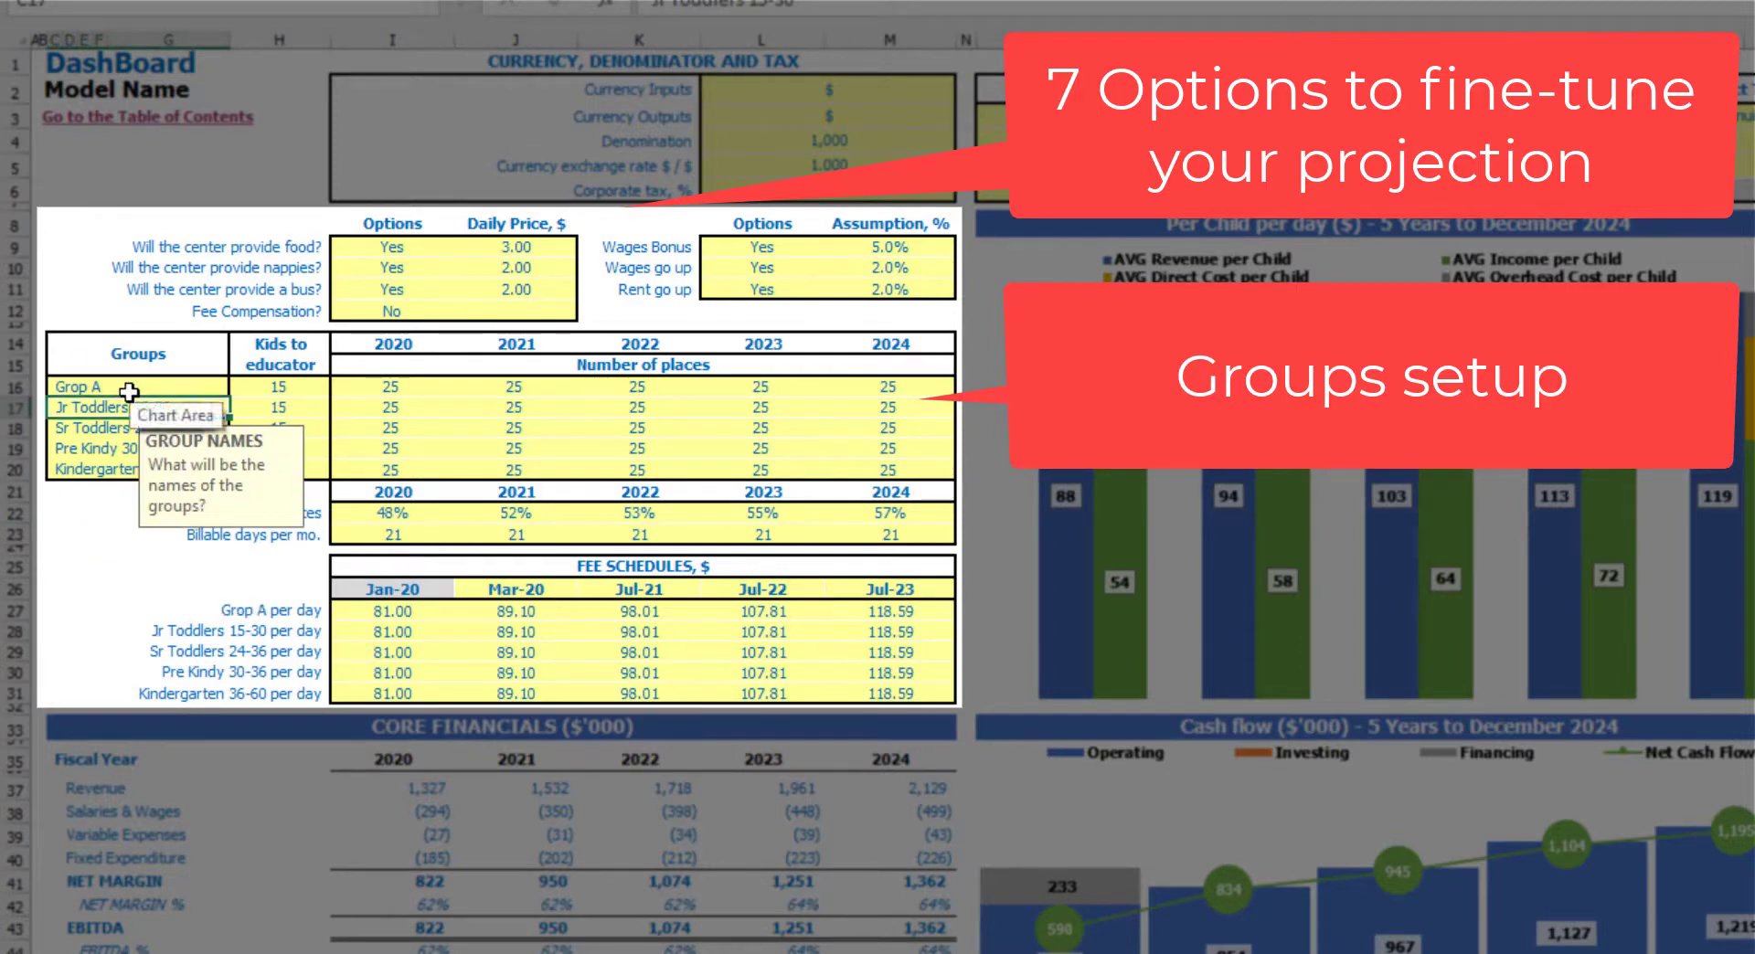
key(ctrl+z)
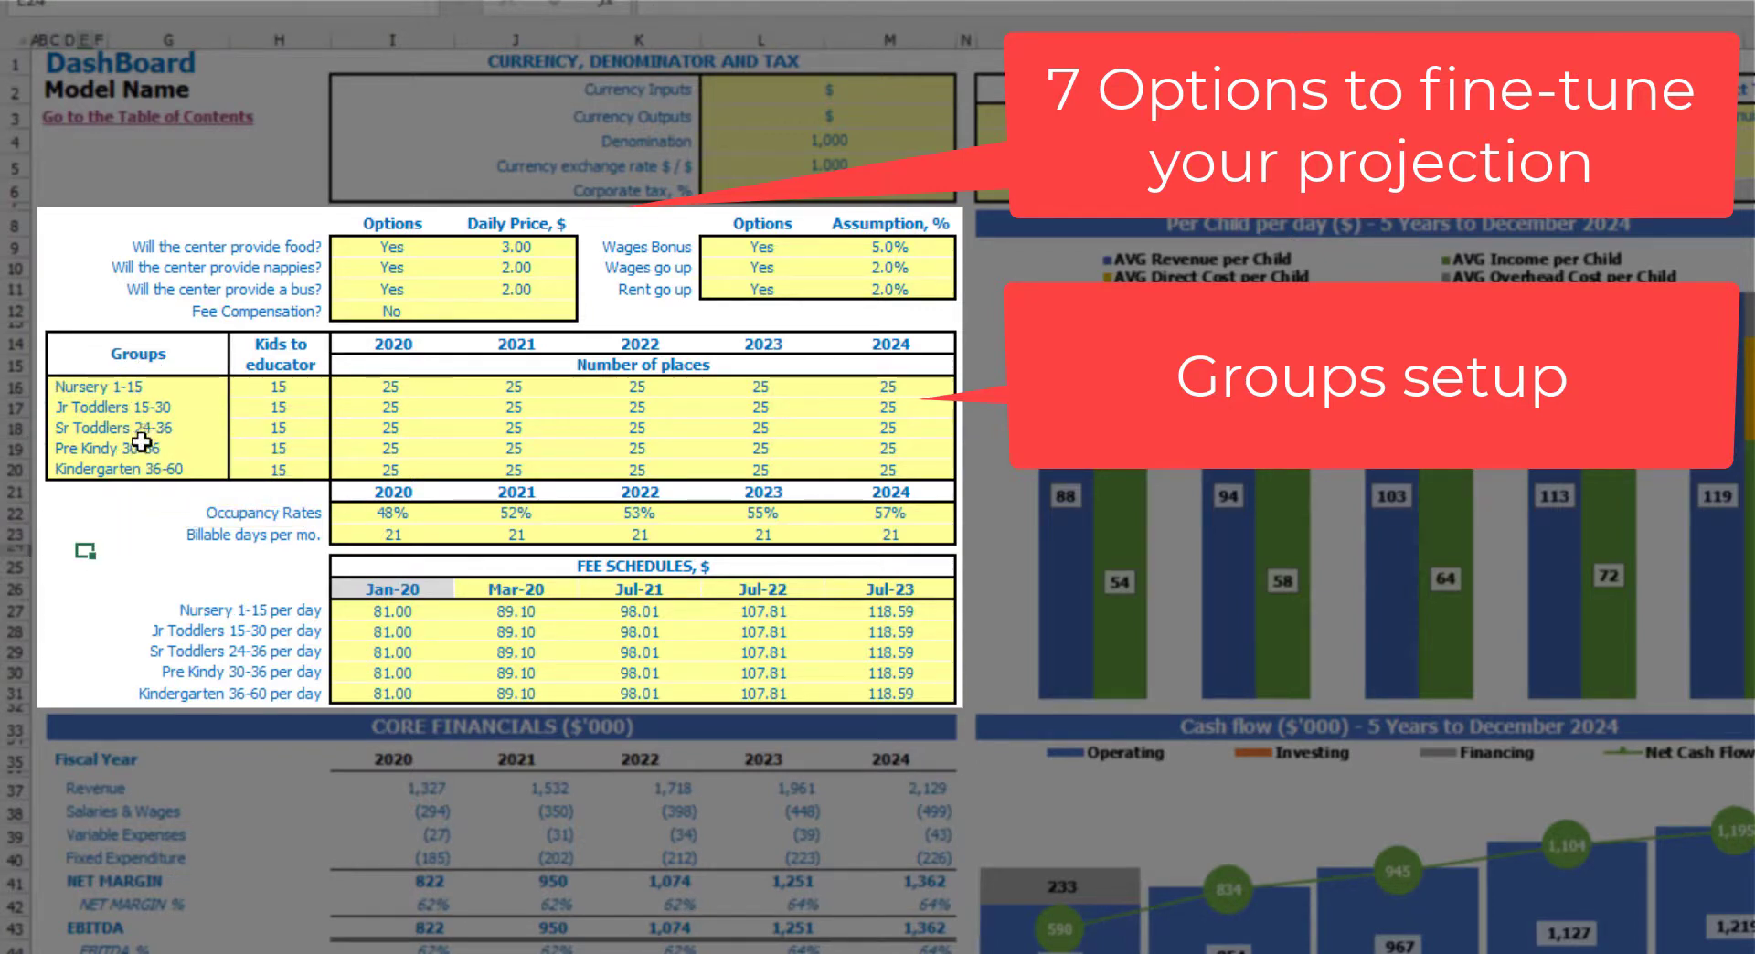
Examine the kids-to-educator ratios of all five groups
drag(292, 389, 261, 471)
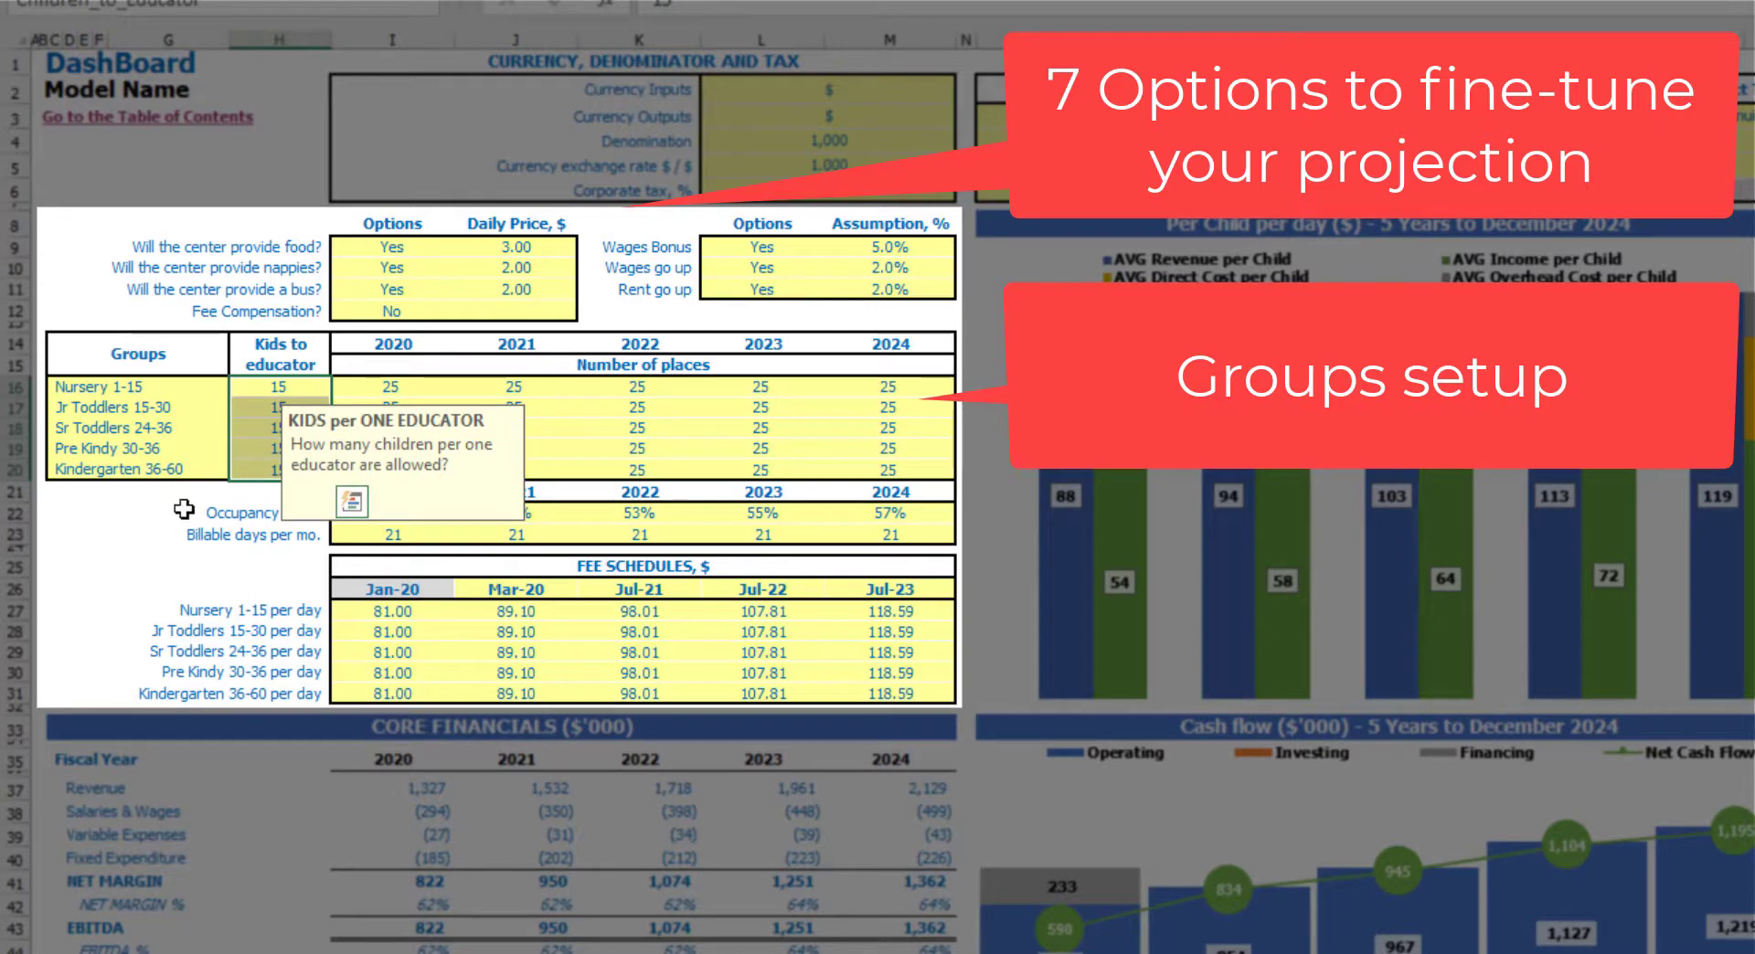
click(129, 514)
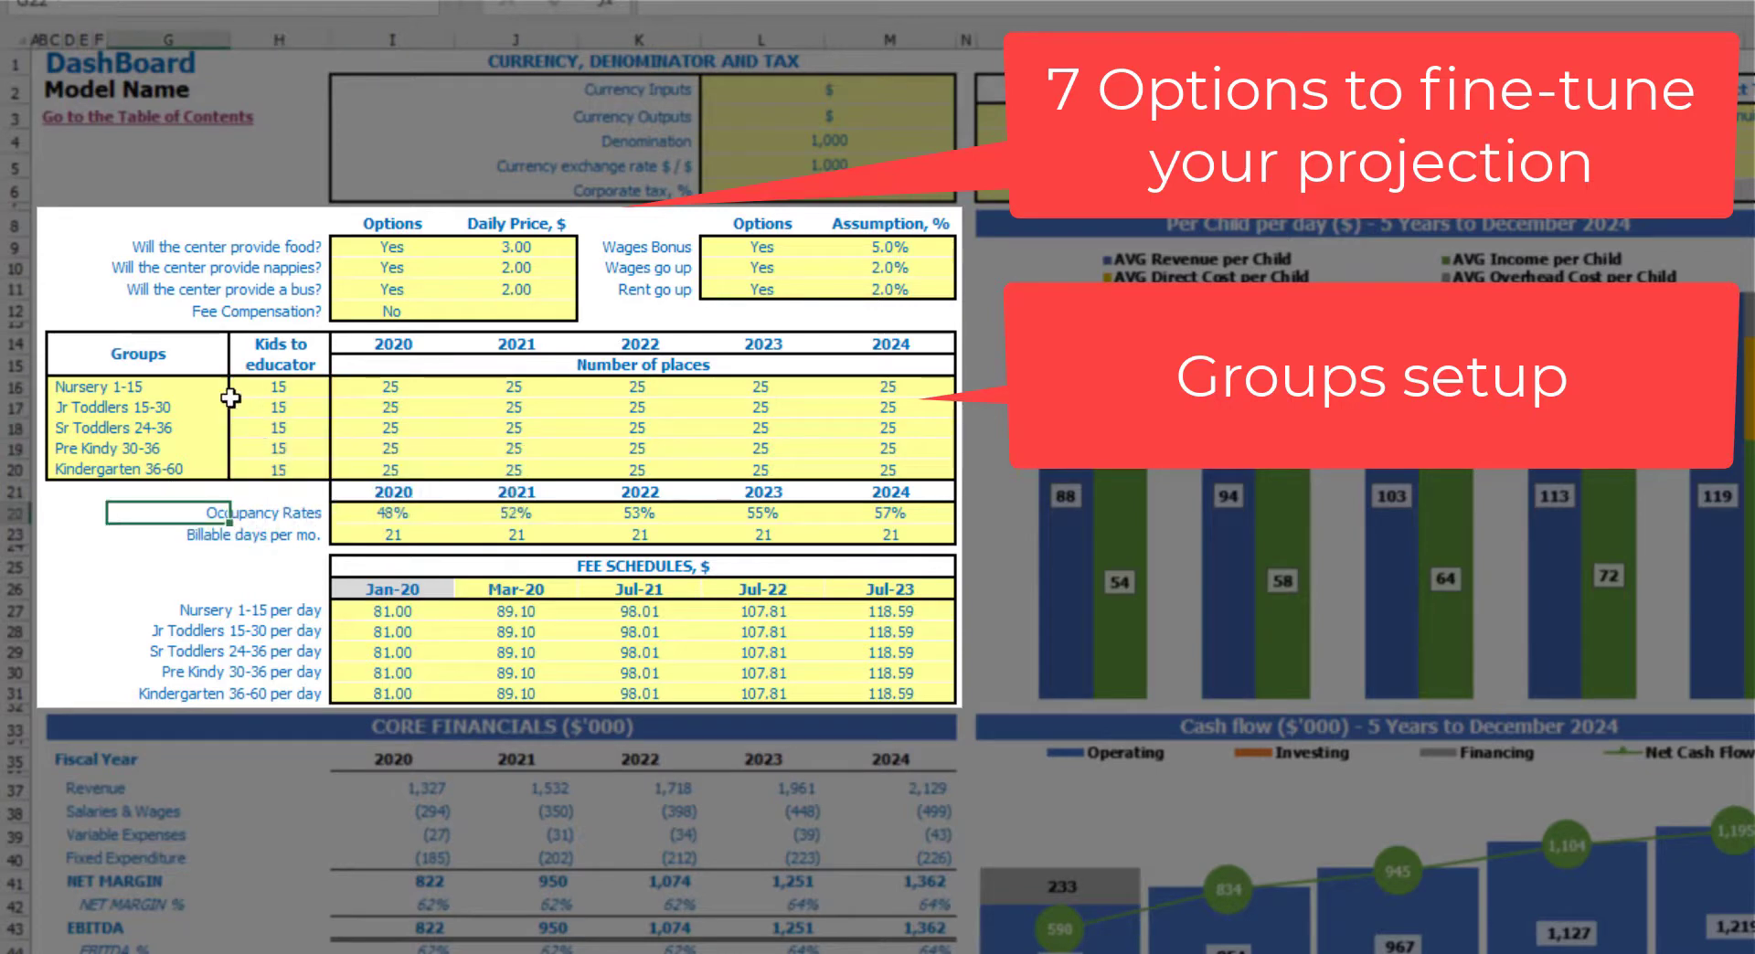
Set the kids-to-educator ratios to 10 for Nursery 1-15, 12 for Jr Toddlers 15-30 and 13 for Sr Toddlers 24-36
click(275, 389)
text(10)
key(Return)
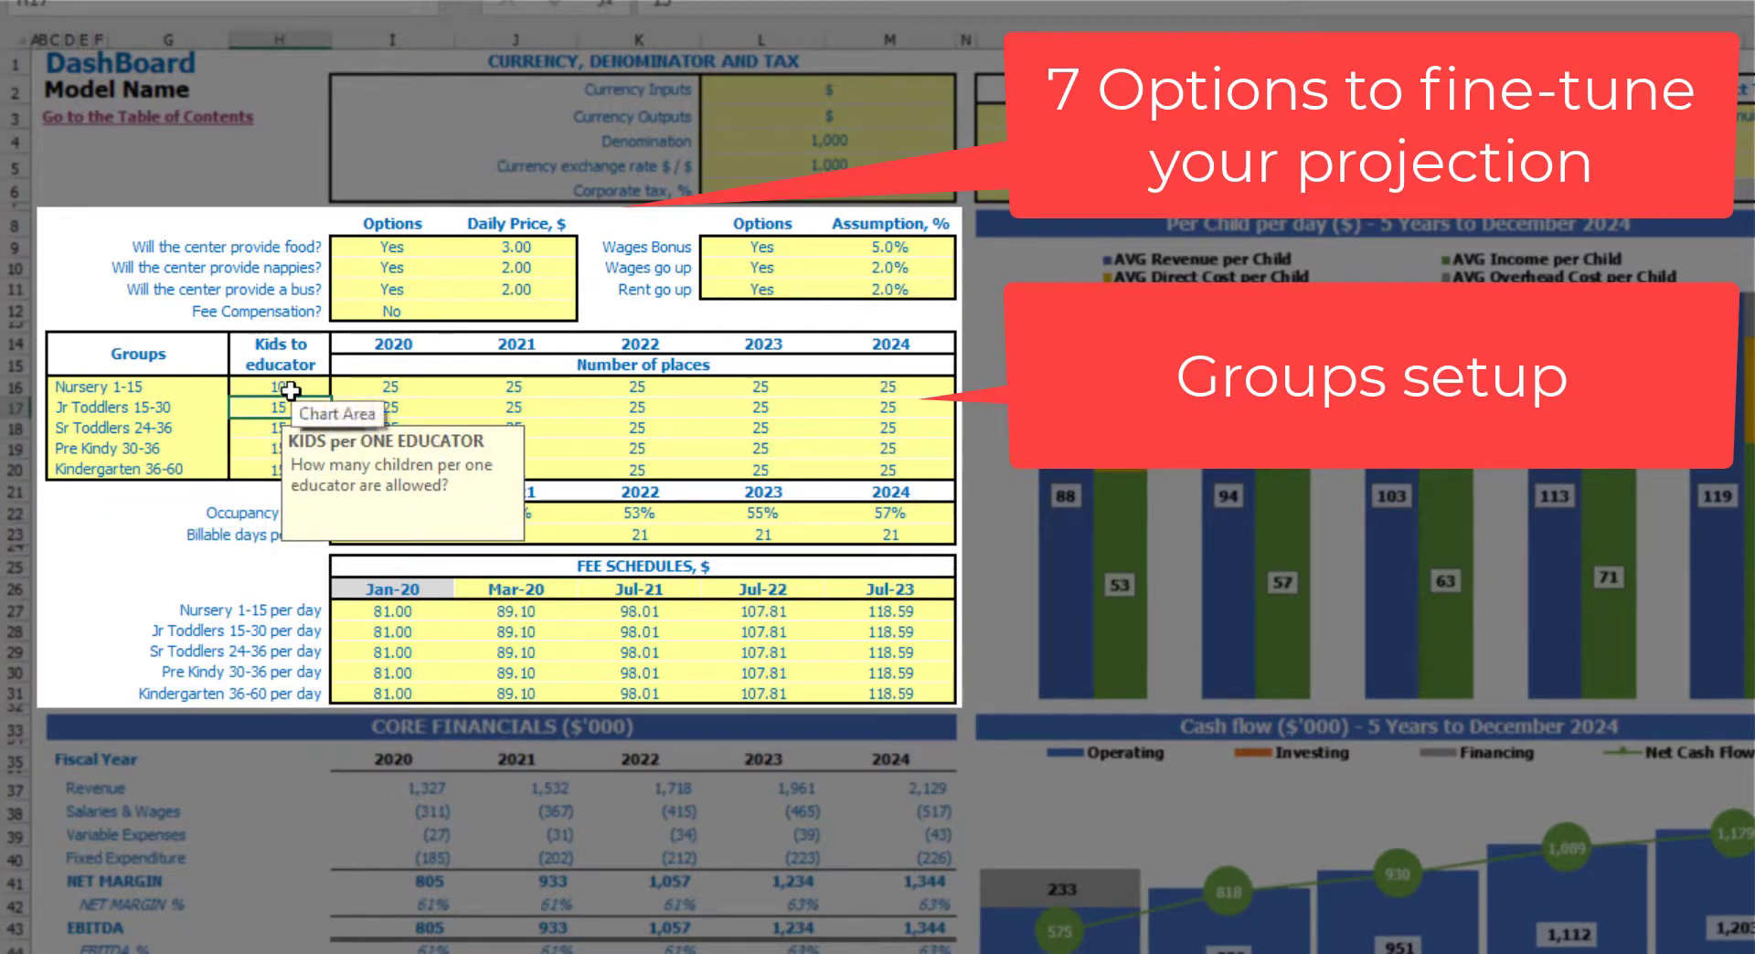
text(12)
key(Return)
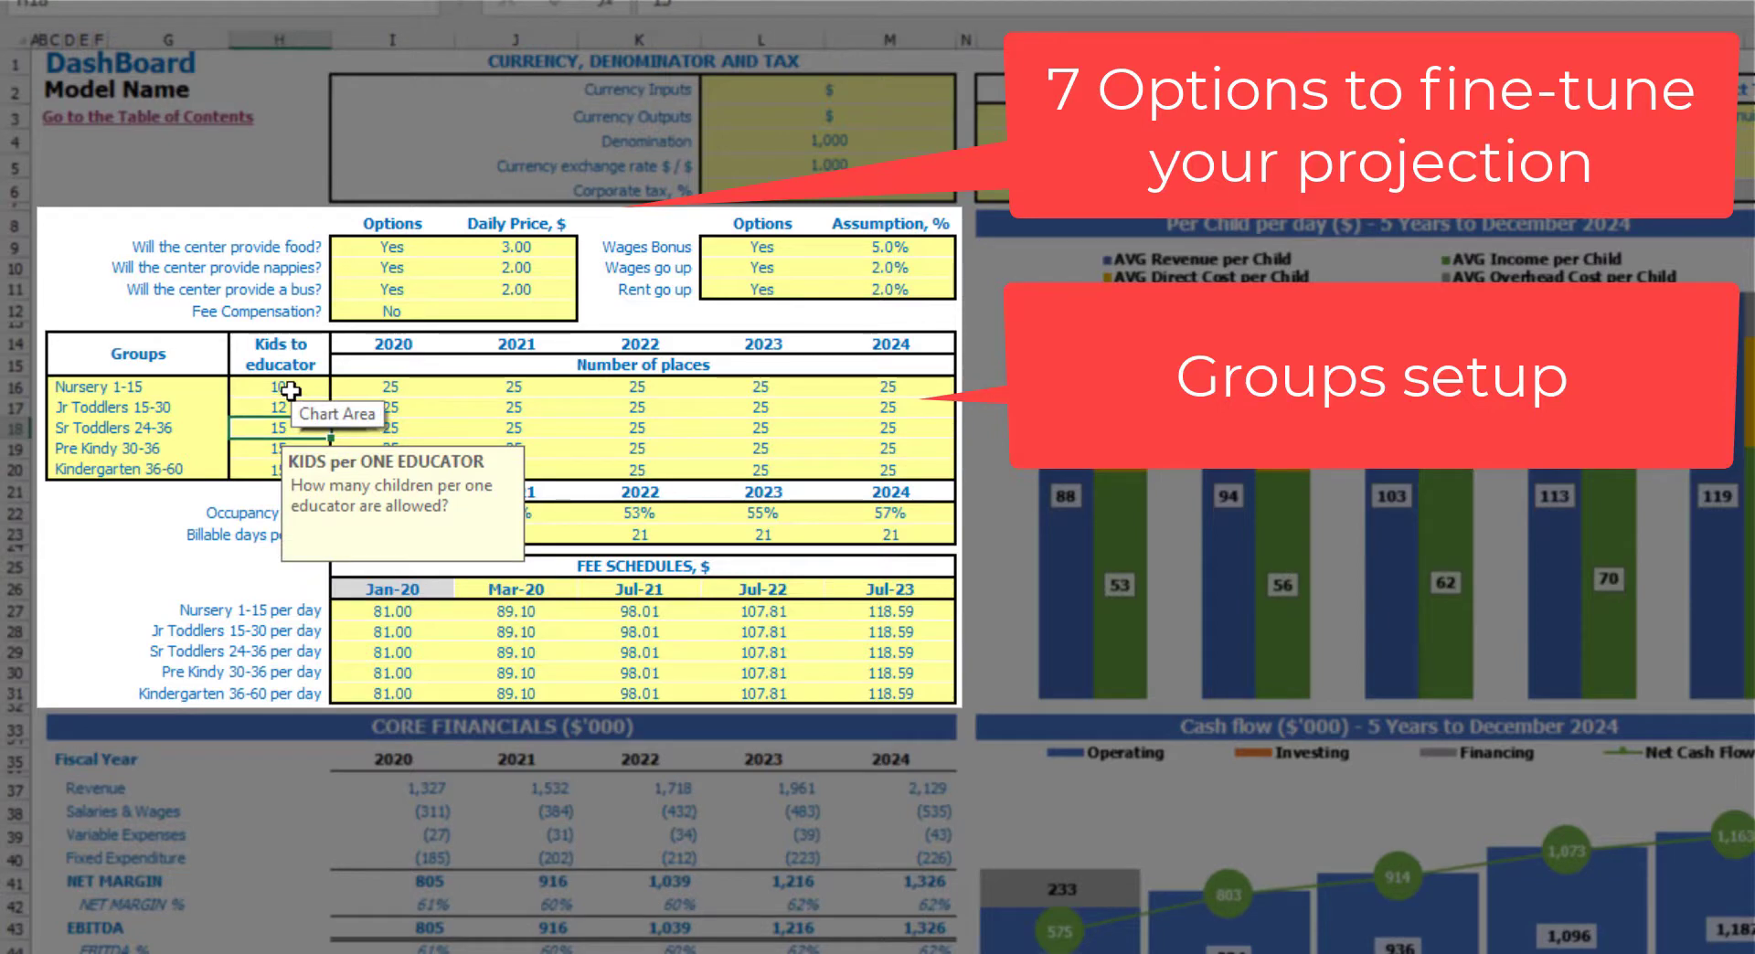
text(13)
click(101, 533)
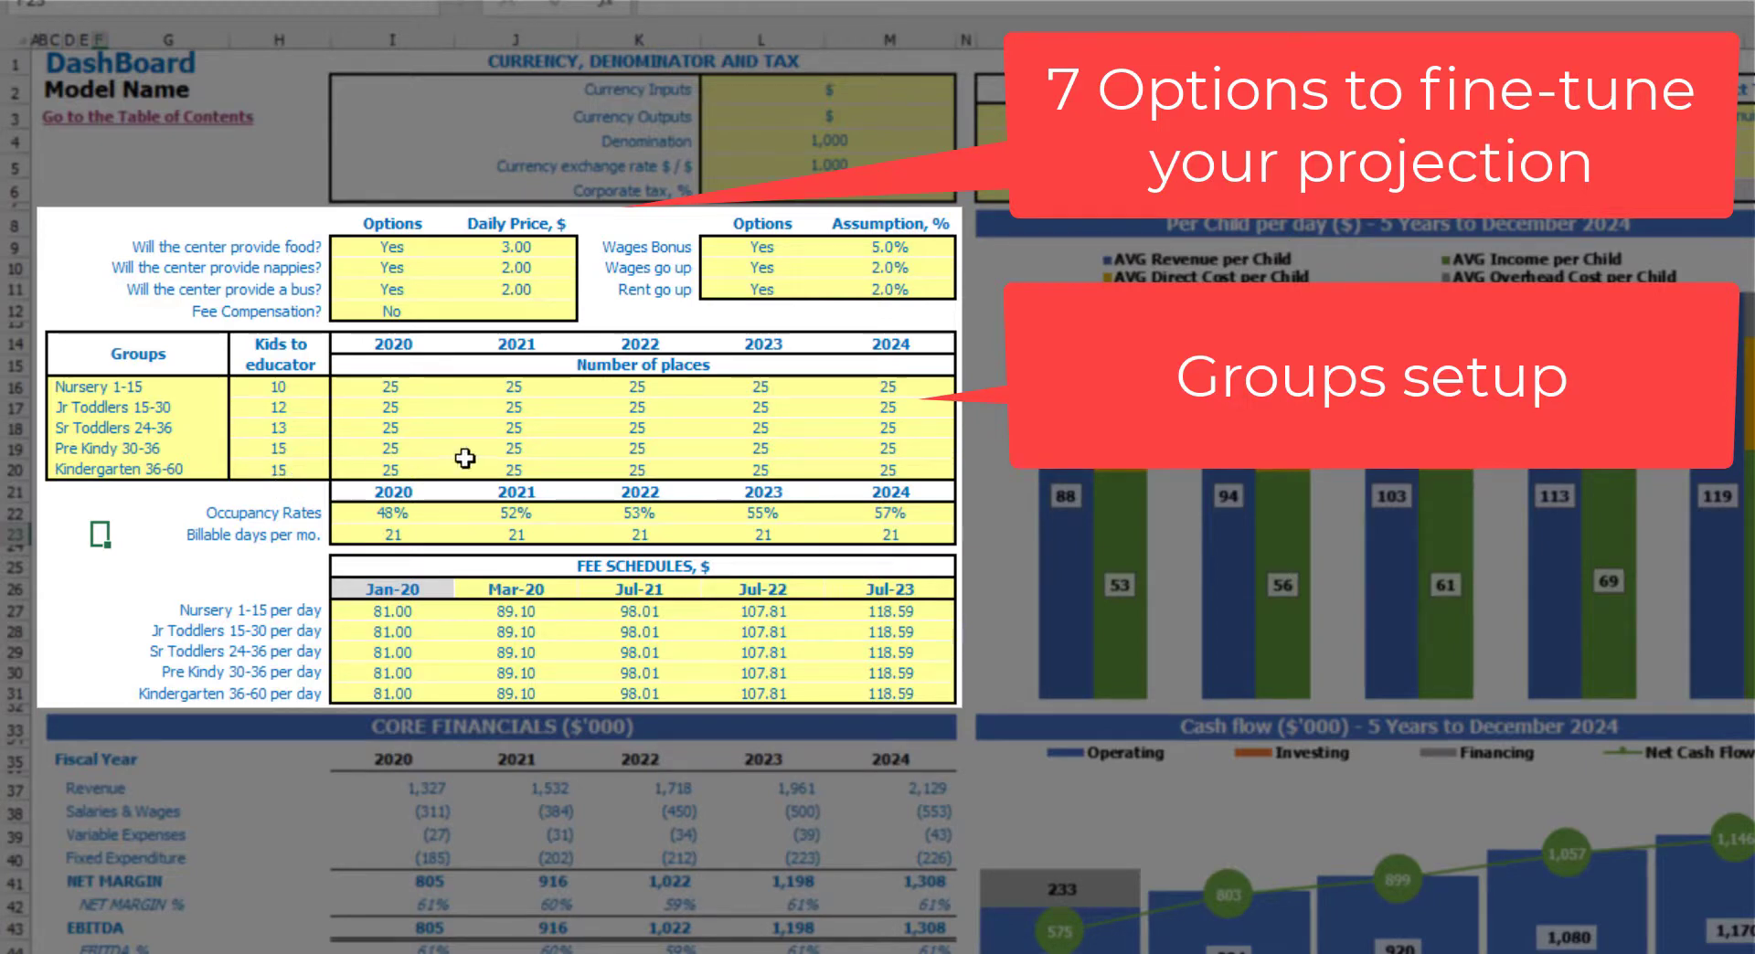
Set the Nursery 1-15 number of places for 2020 through 2024 to 20, 25, 30, 35 and 40
drag(390, 388, 885, 464)
click(525, 388)
click(605, 384)
click(715, 385)
click(837, 386)
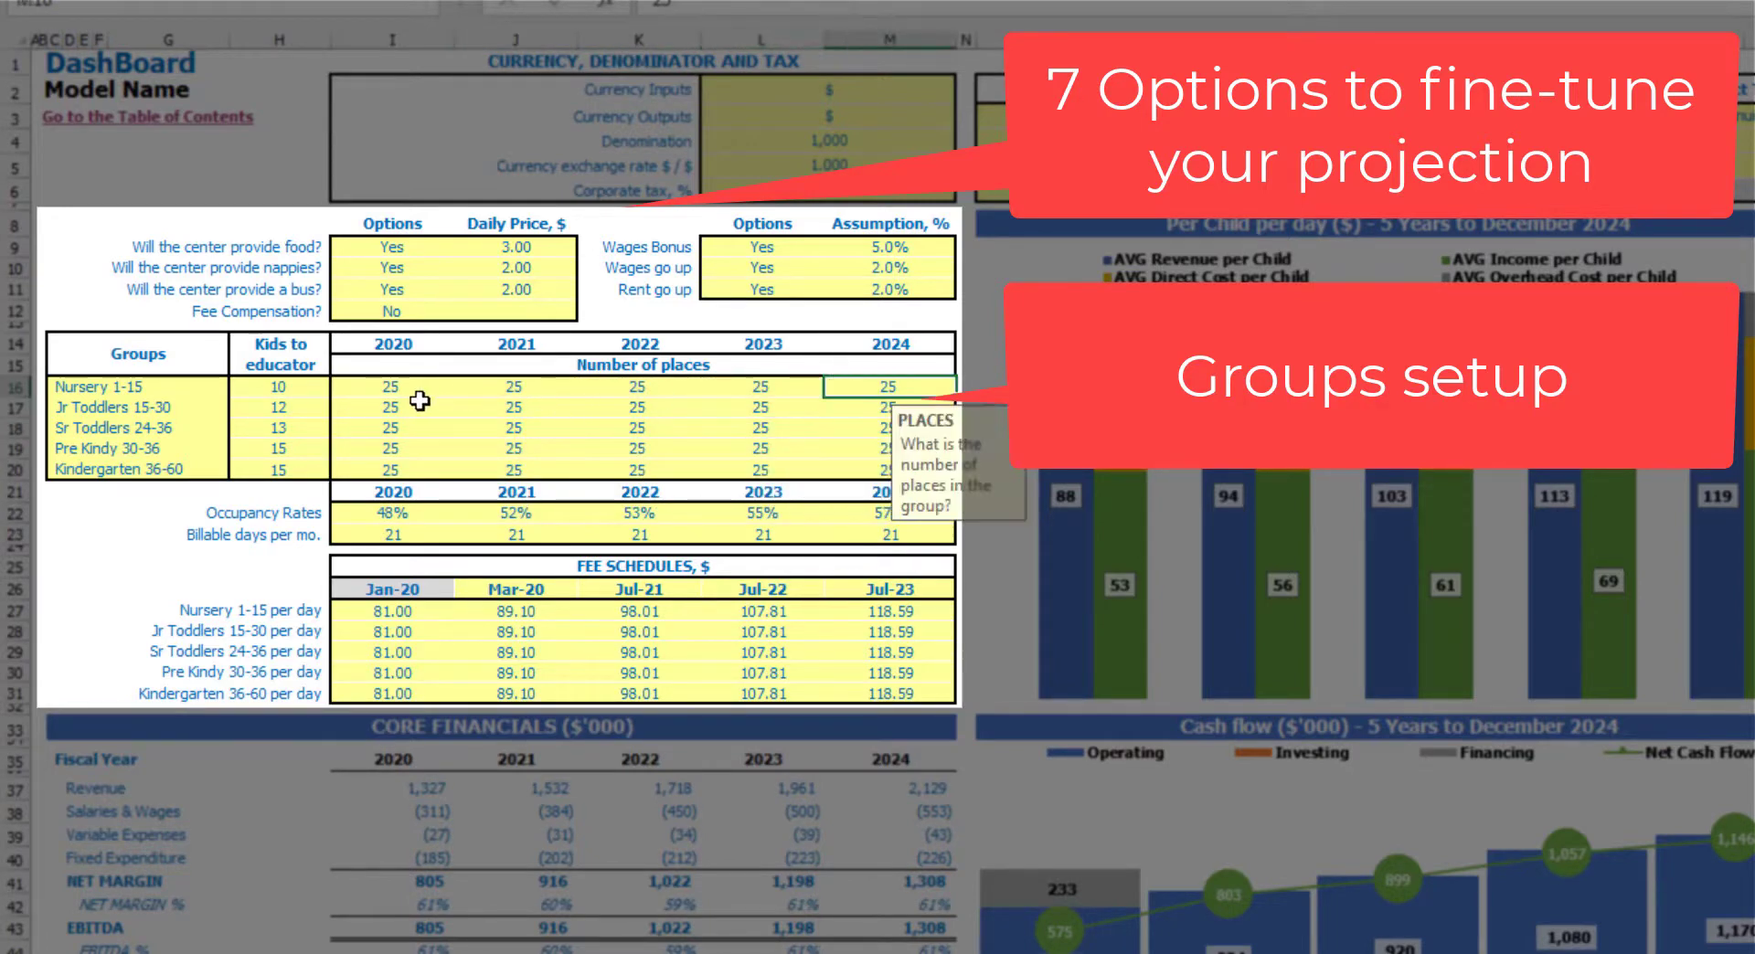
click(393, 380)
text(20)
key(Tab)
text(25)
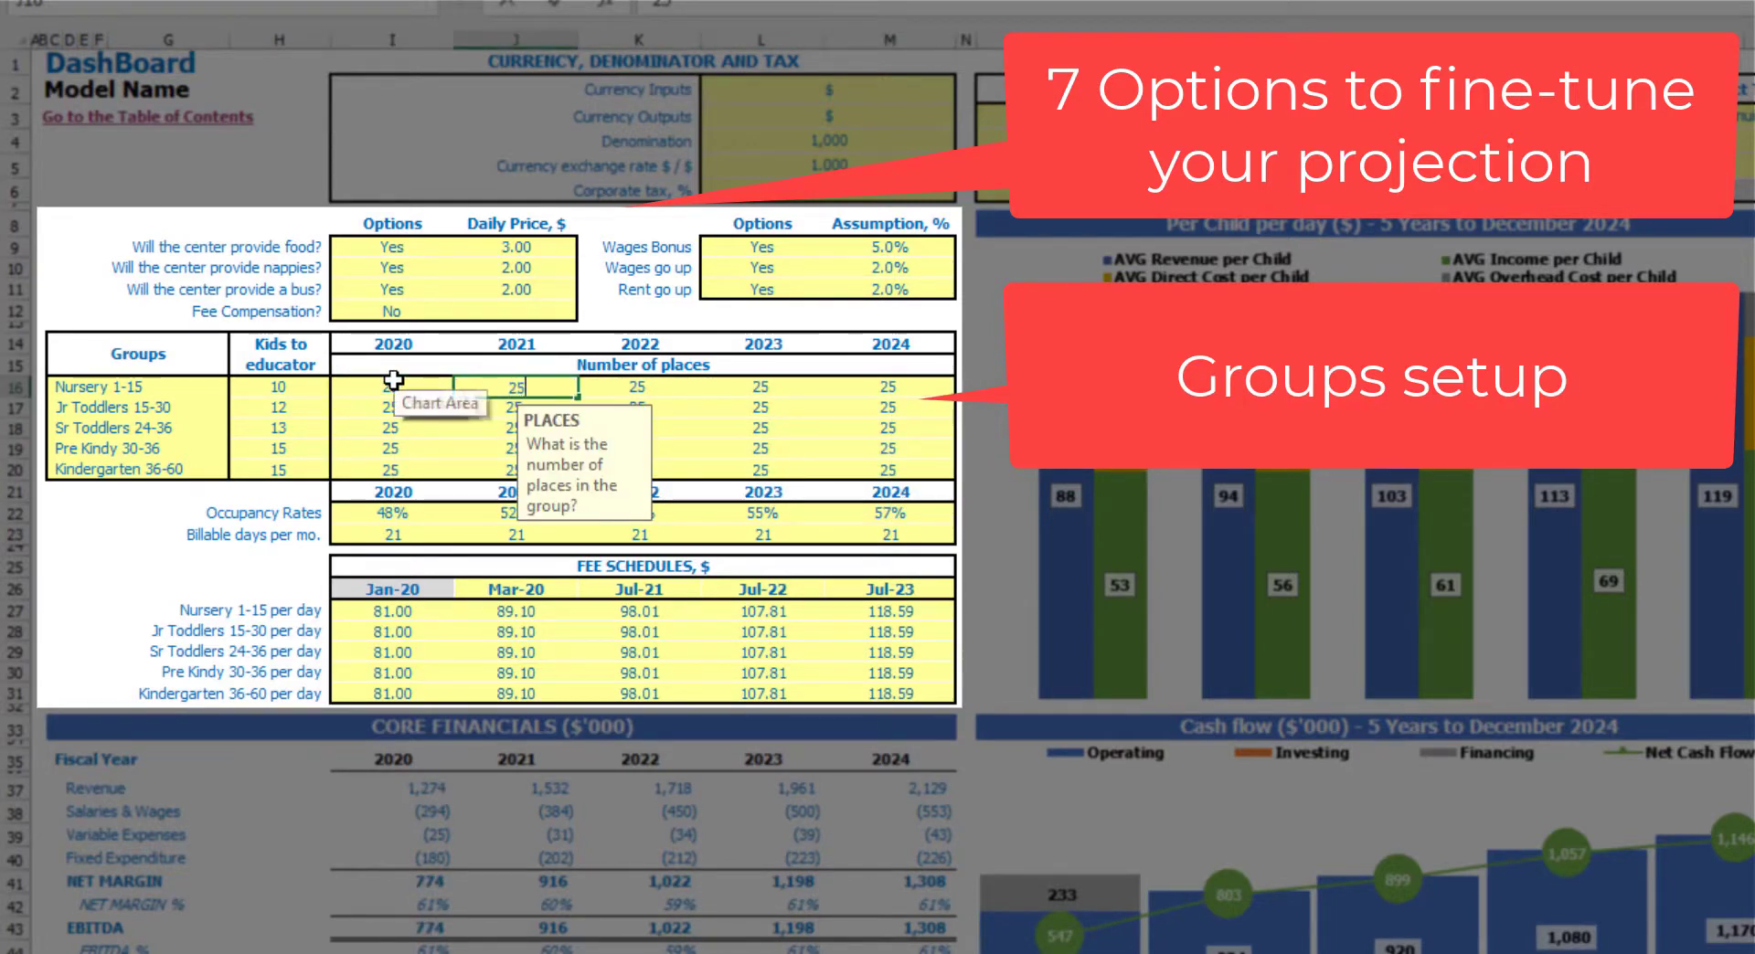
key(Tab)
text(30)
key(Tab)
text(35)
key(Tab)
text(40)
key(Tab)
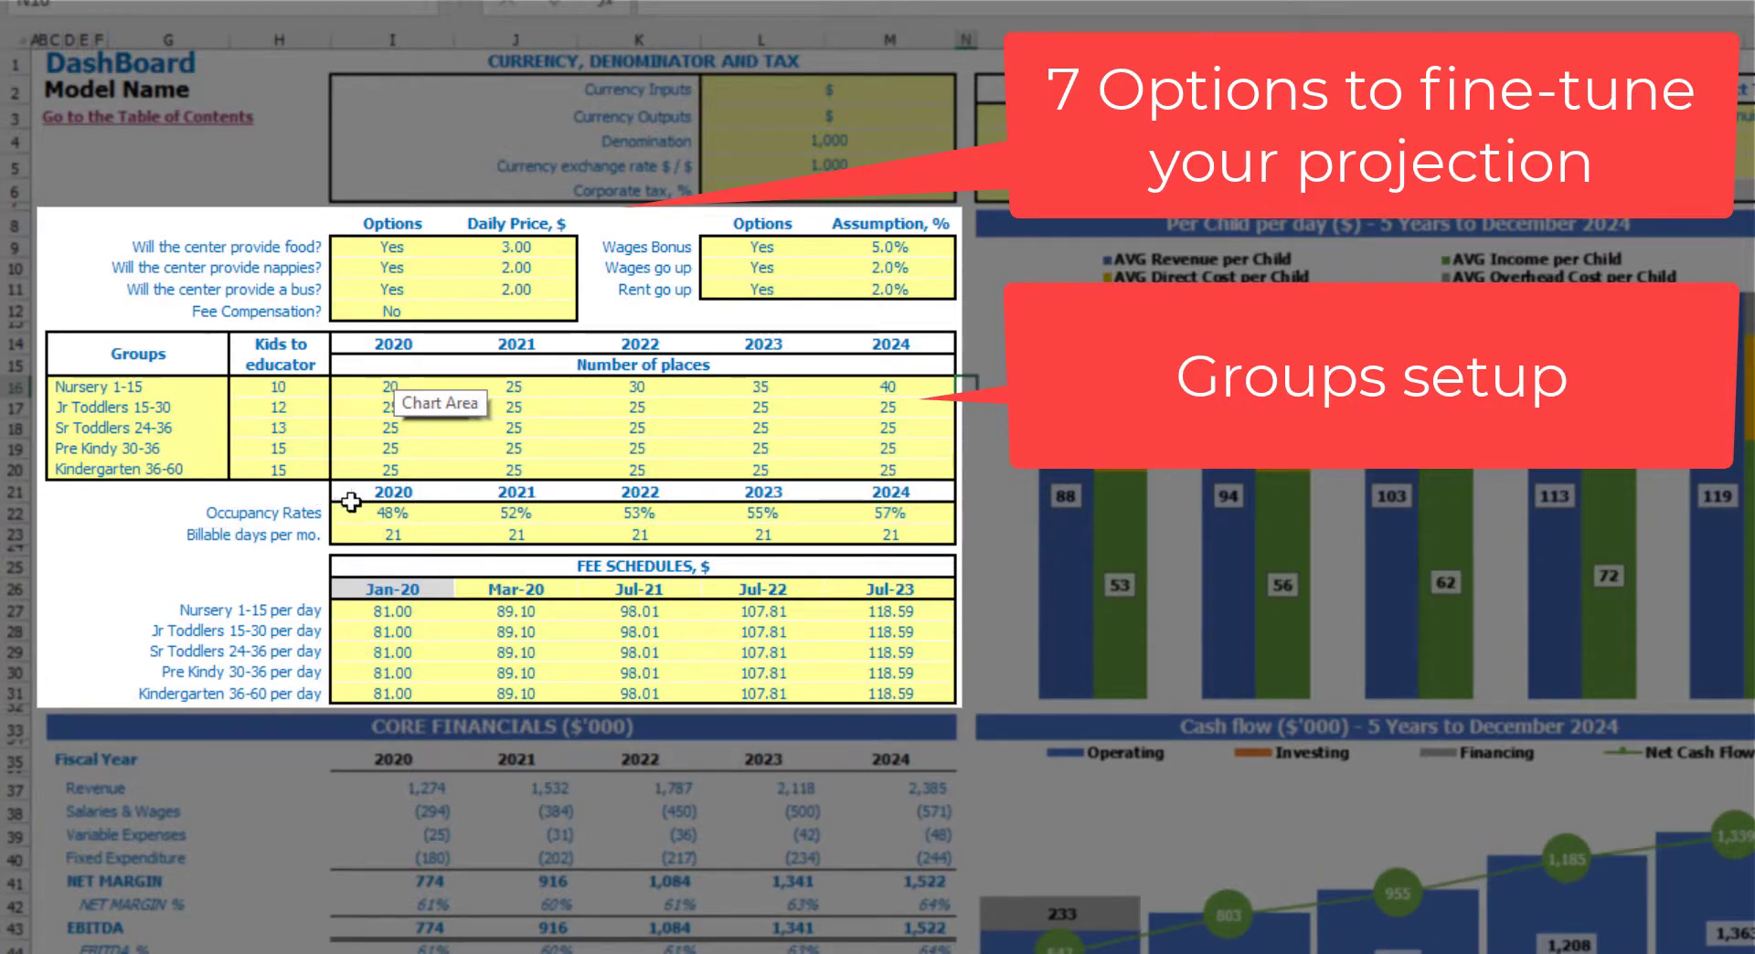
Set the occupancy rates for 2020 through 2024 to 50%, 51%, 53%, 55% and 59%
click(366, 508)
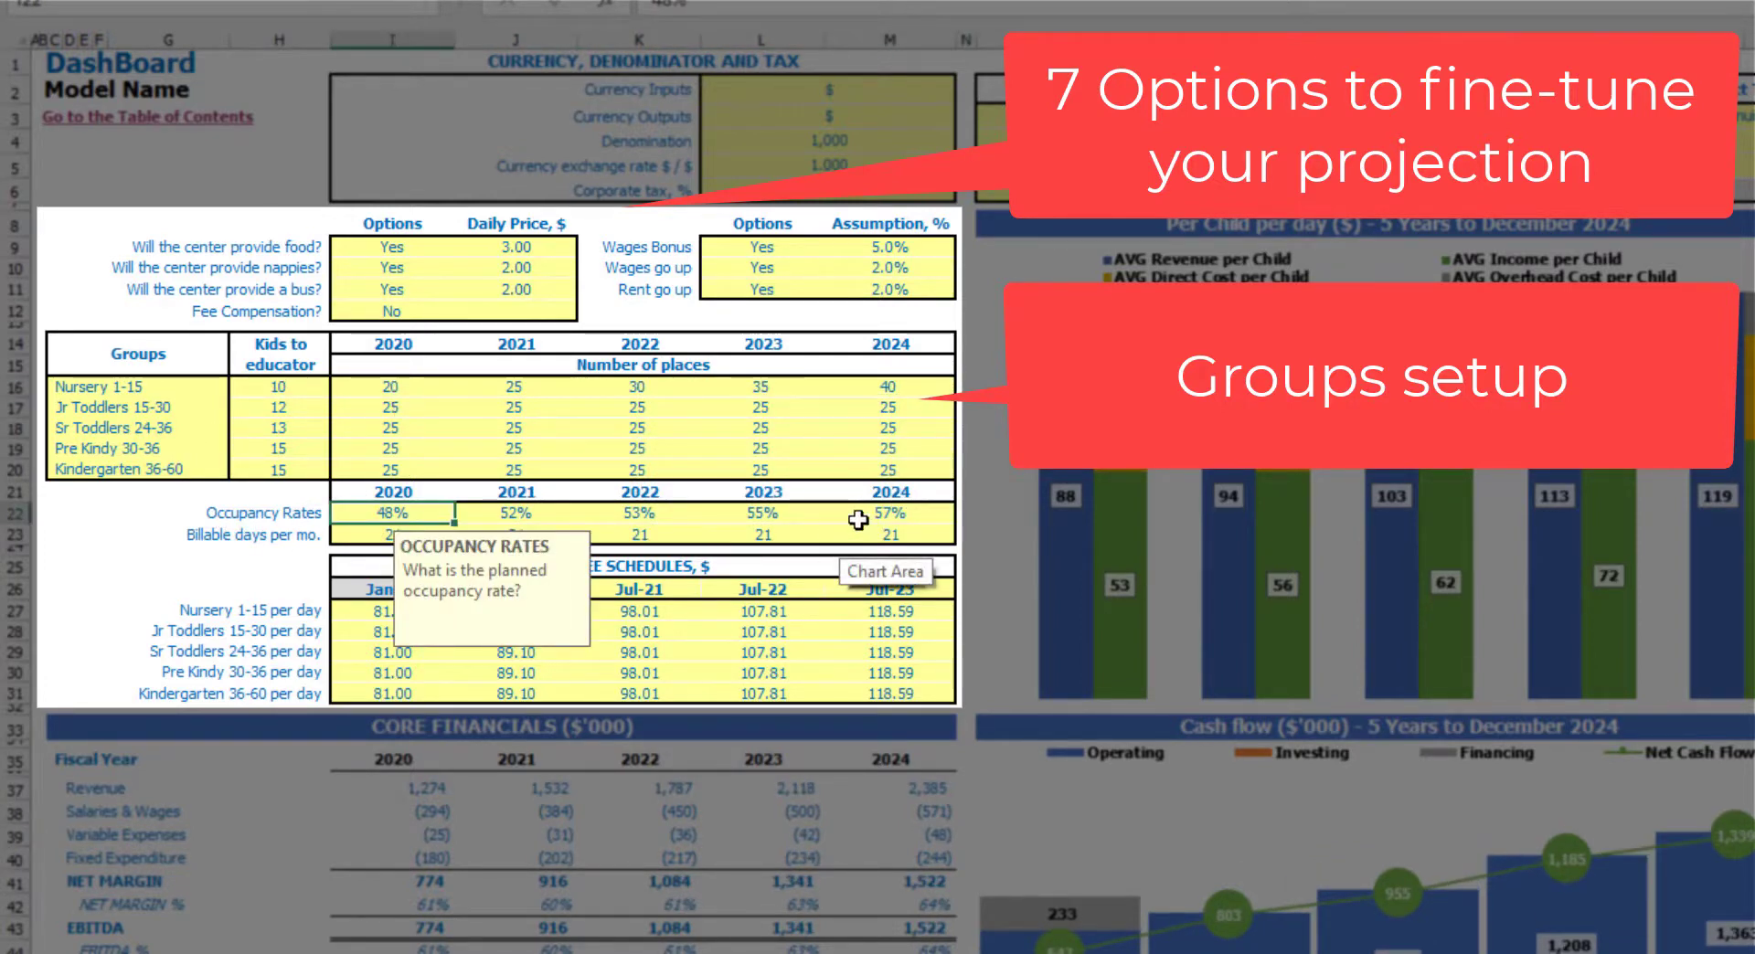
key(Return)
click(485, 497)
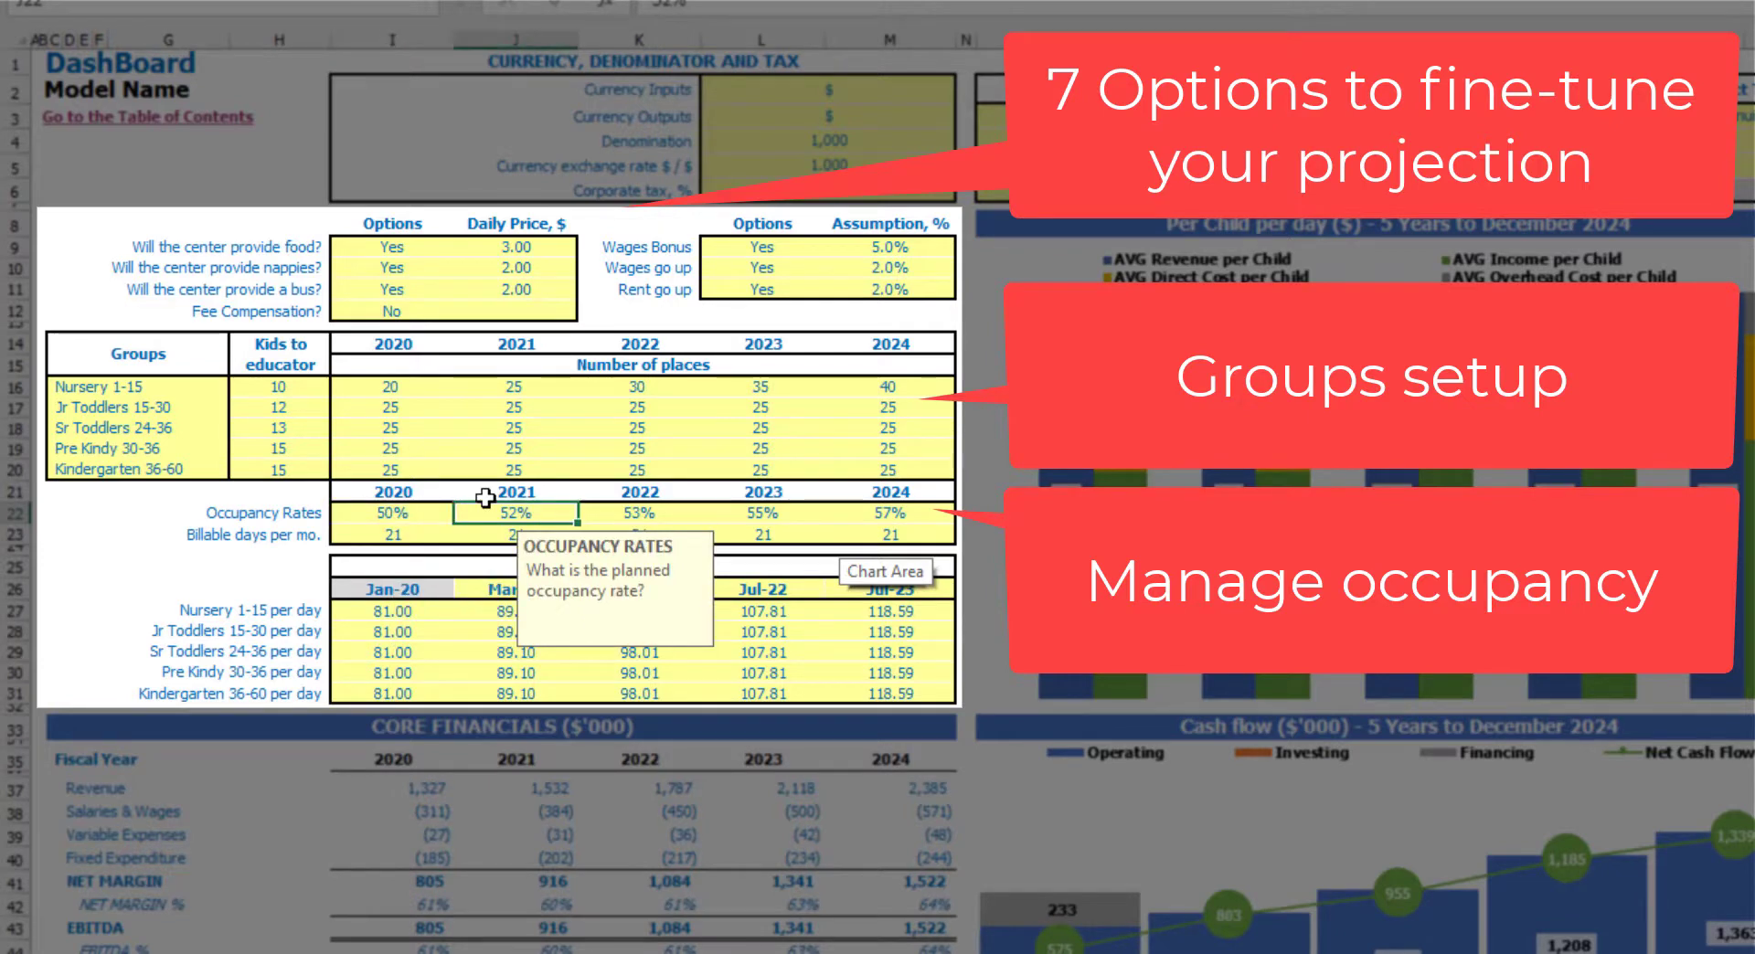
text(51)
key(Tab)
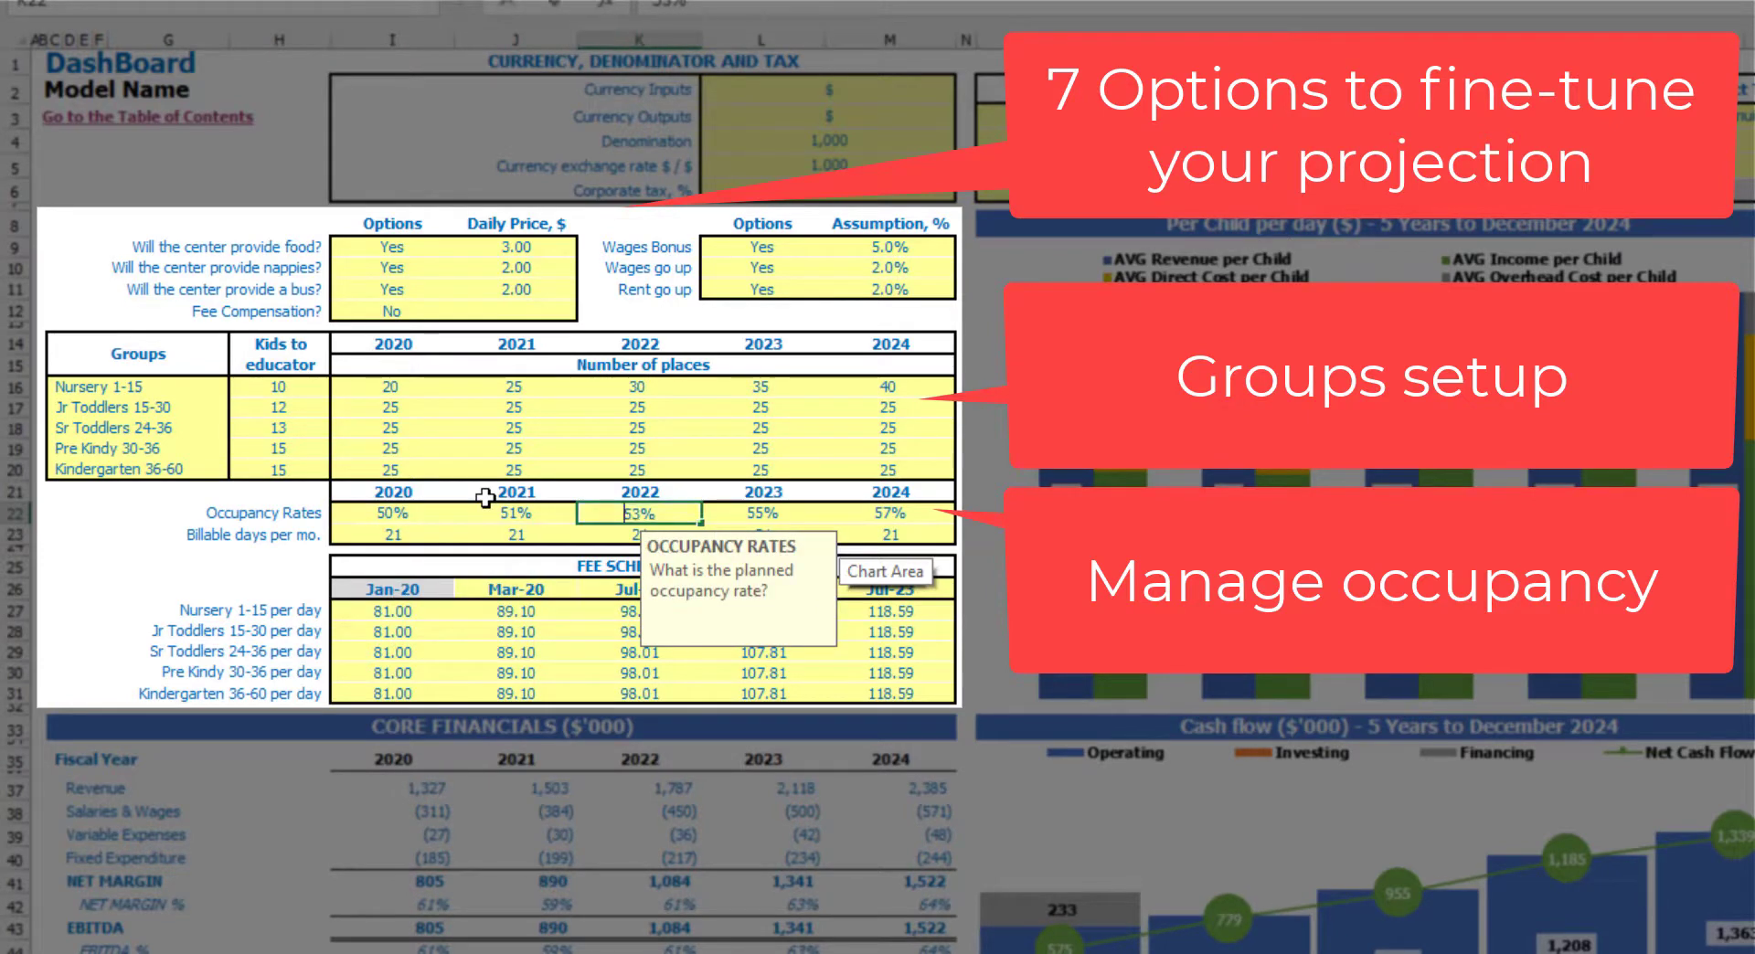
key(Tab)
text(55)
key(Tab)
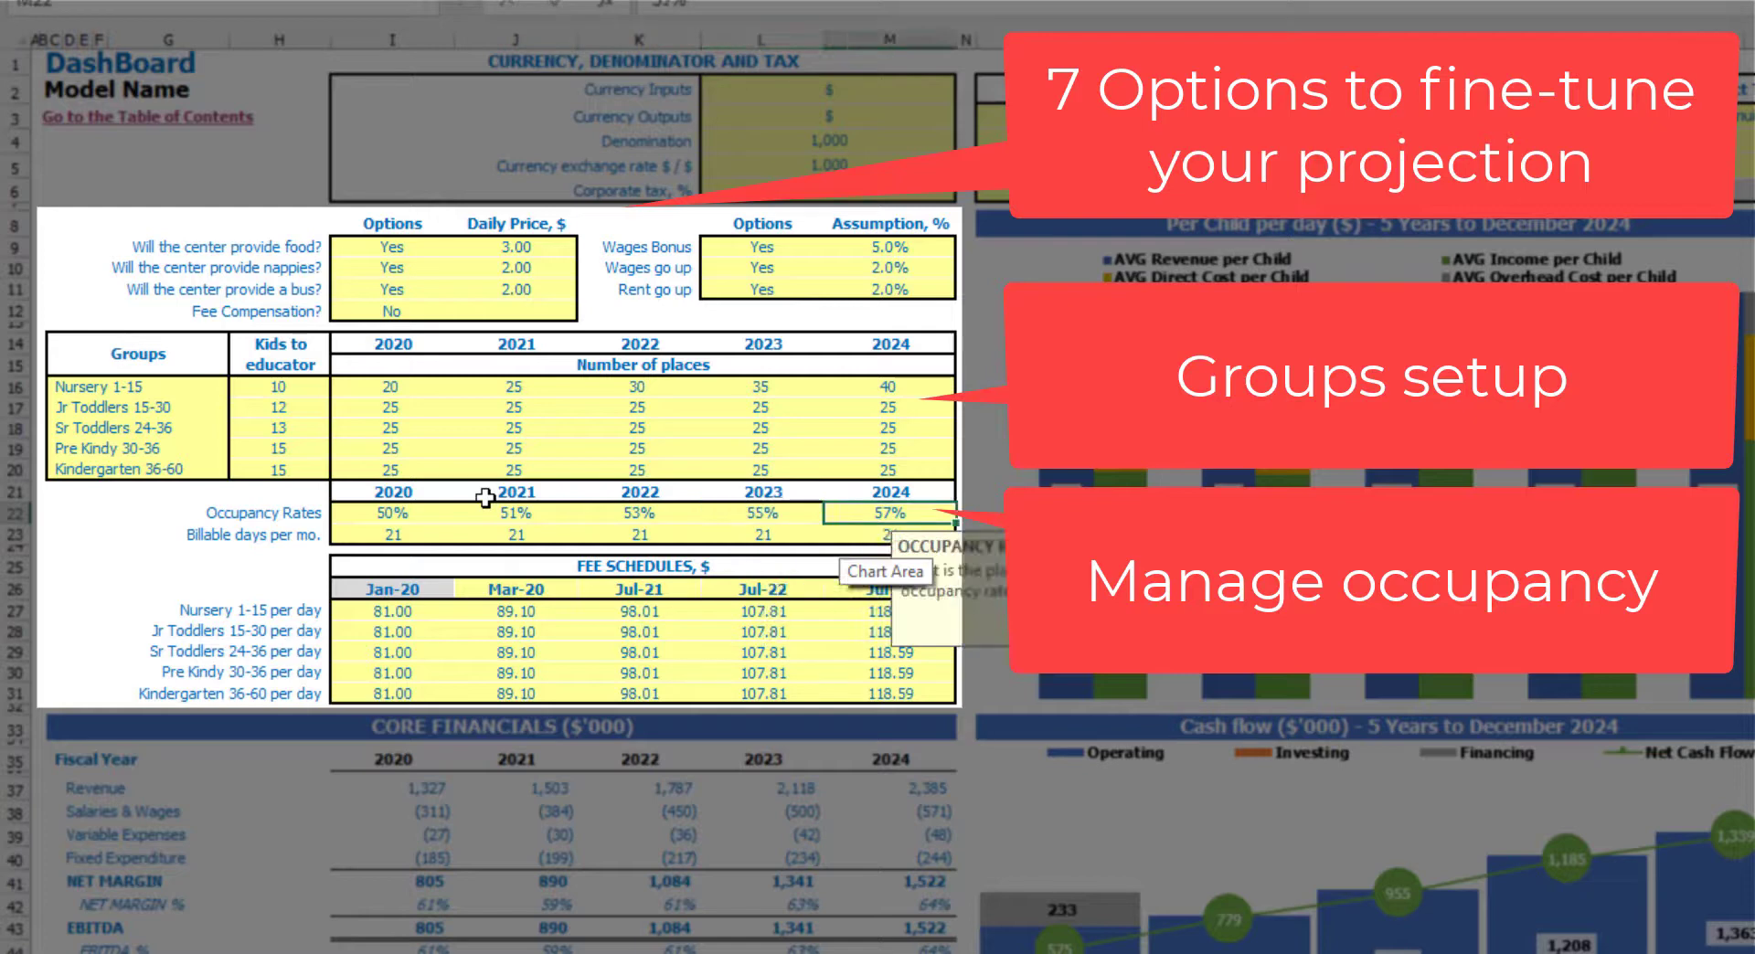
text(59)
key(Tab)
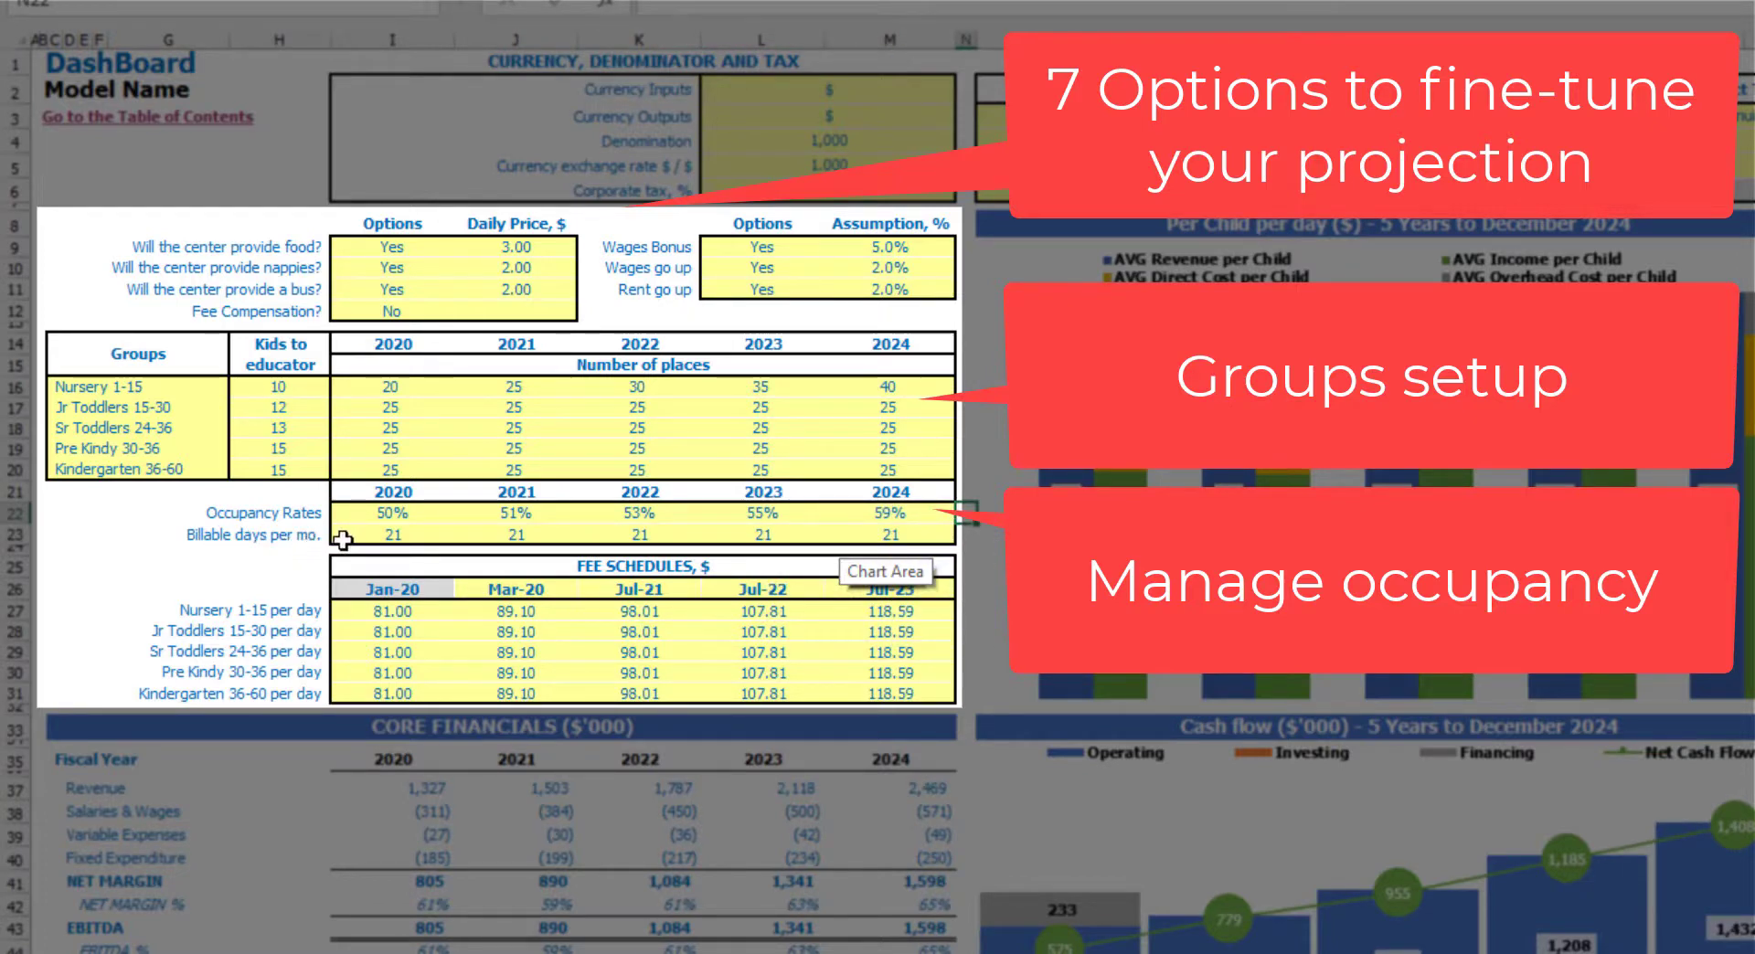
Set the billable days per month to 22 for 2020 and copy that value across 2021 to 2024
drag(346, 537, 888, 541)
click(402, 536)
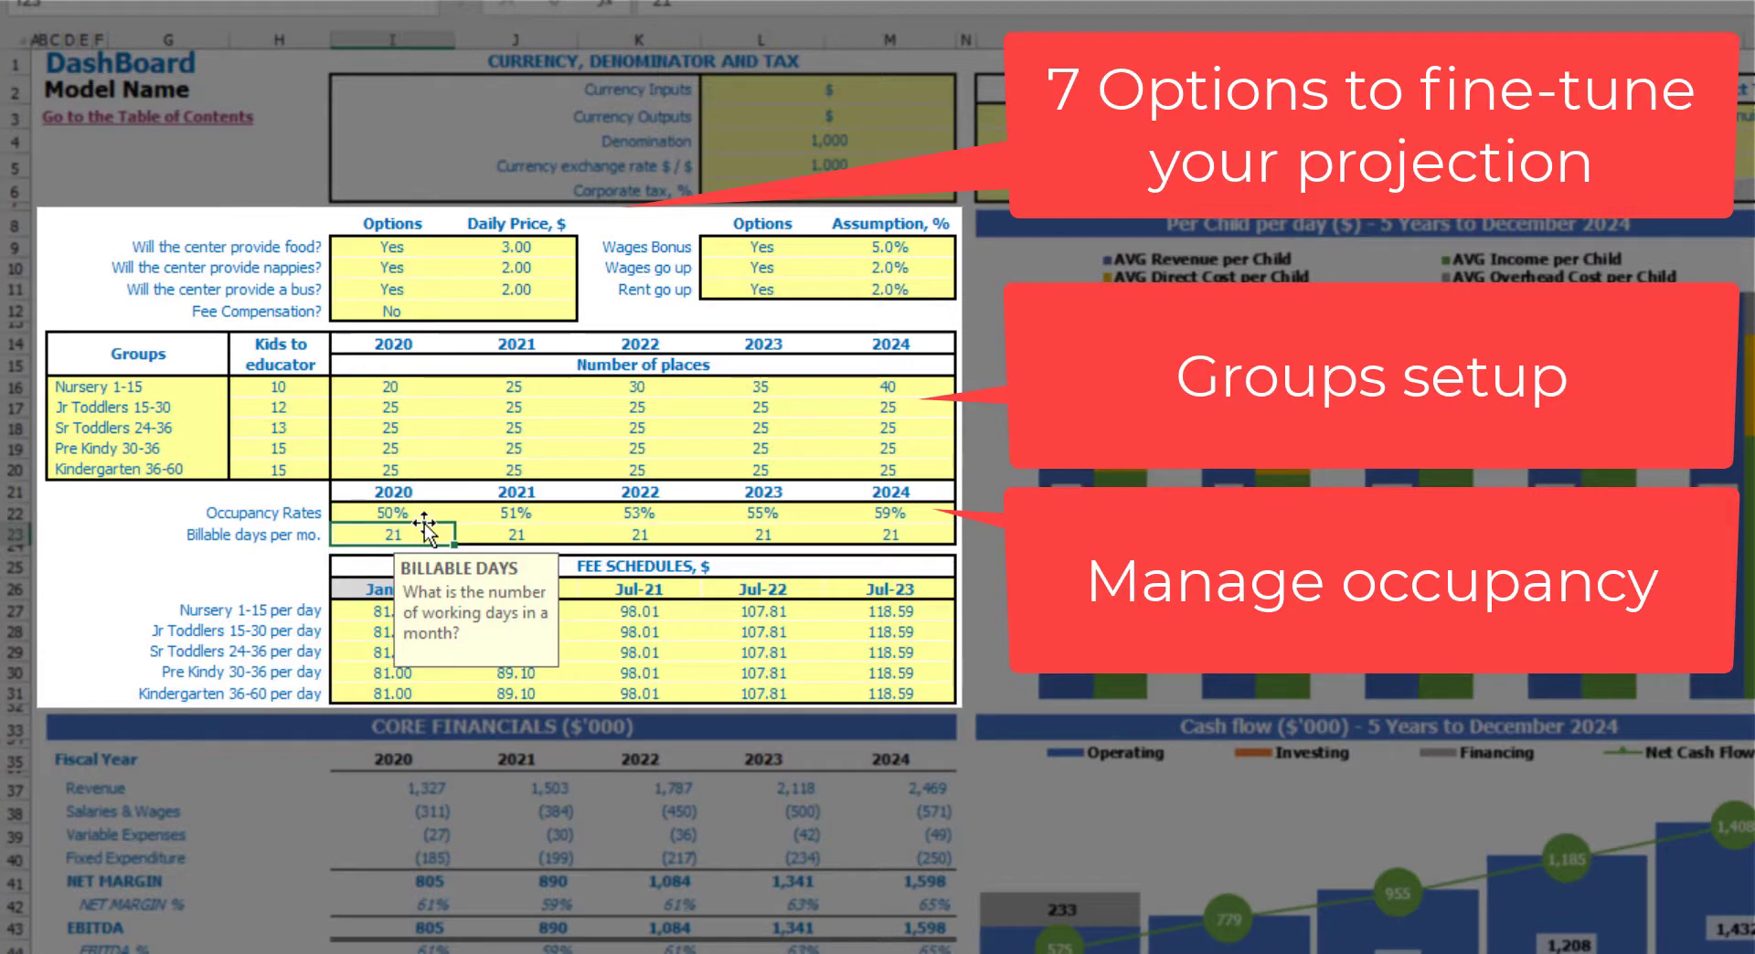
key(ctrl+c)
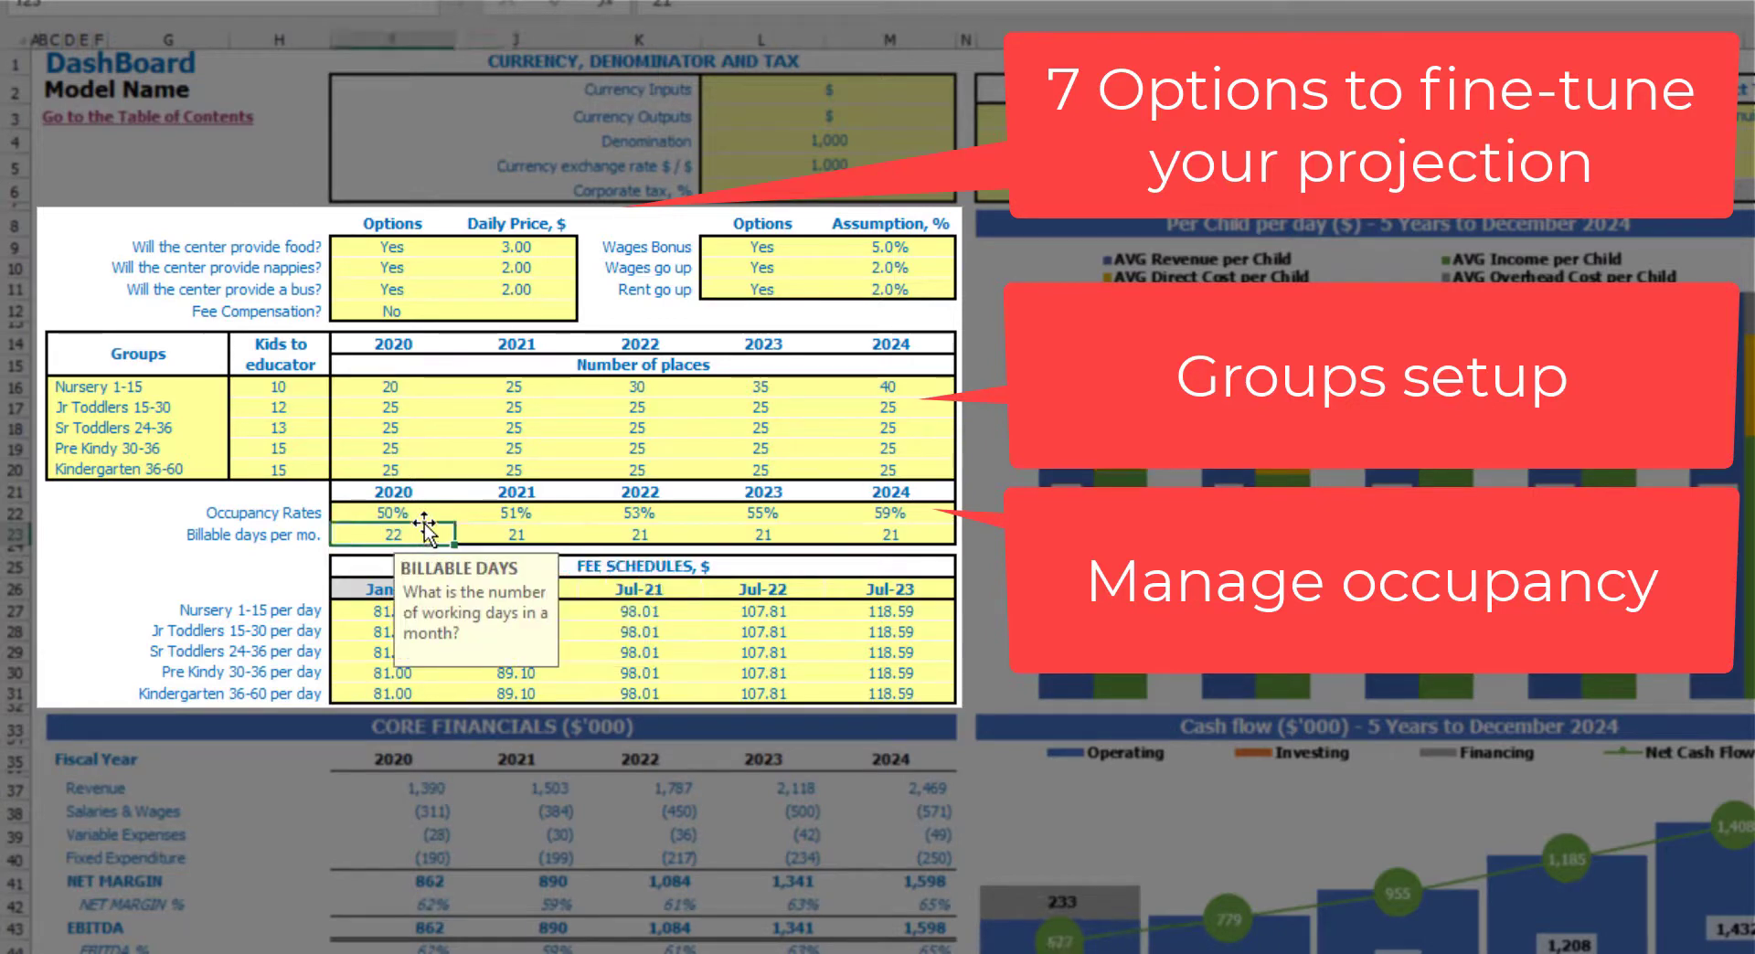
key(Right)
key(shift+Right)
key(shift+Right)
key(shift+Right)
key(ctrl+v)
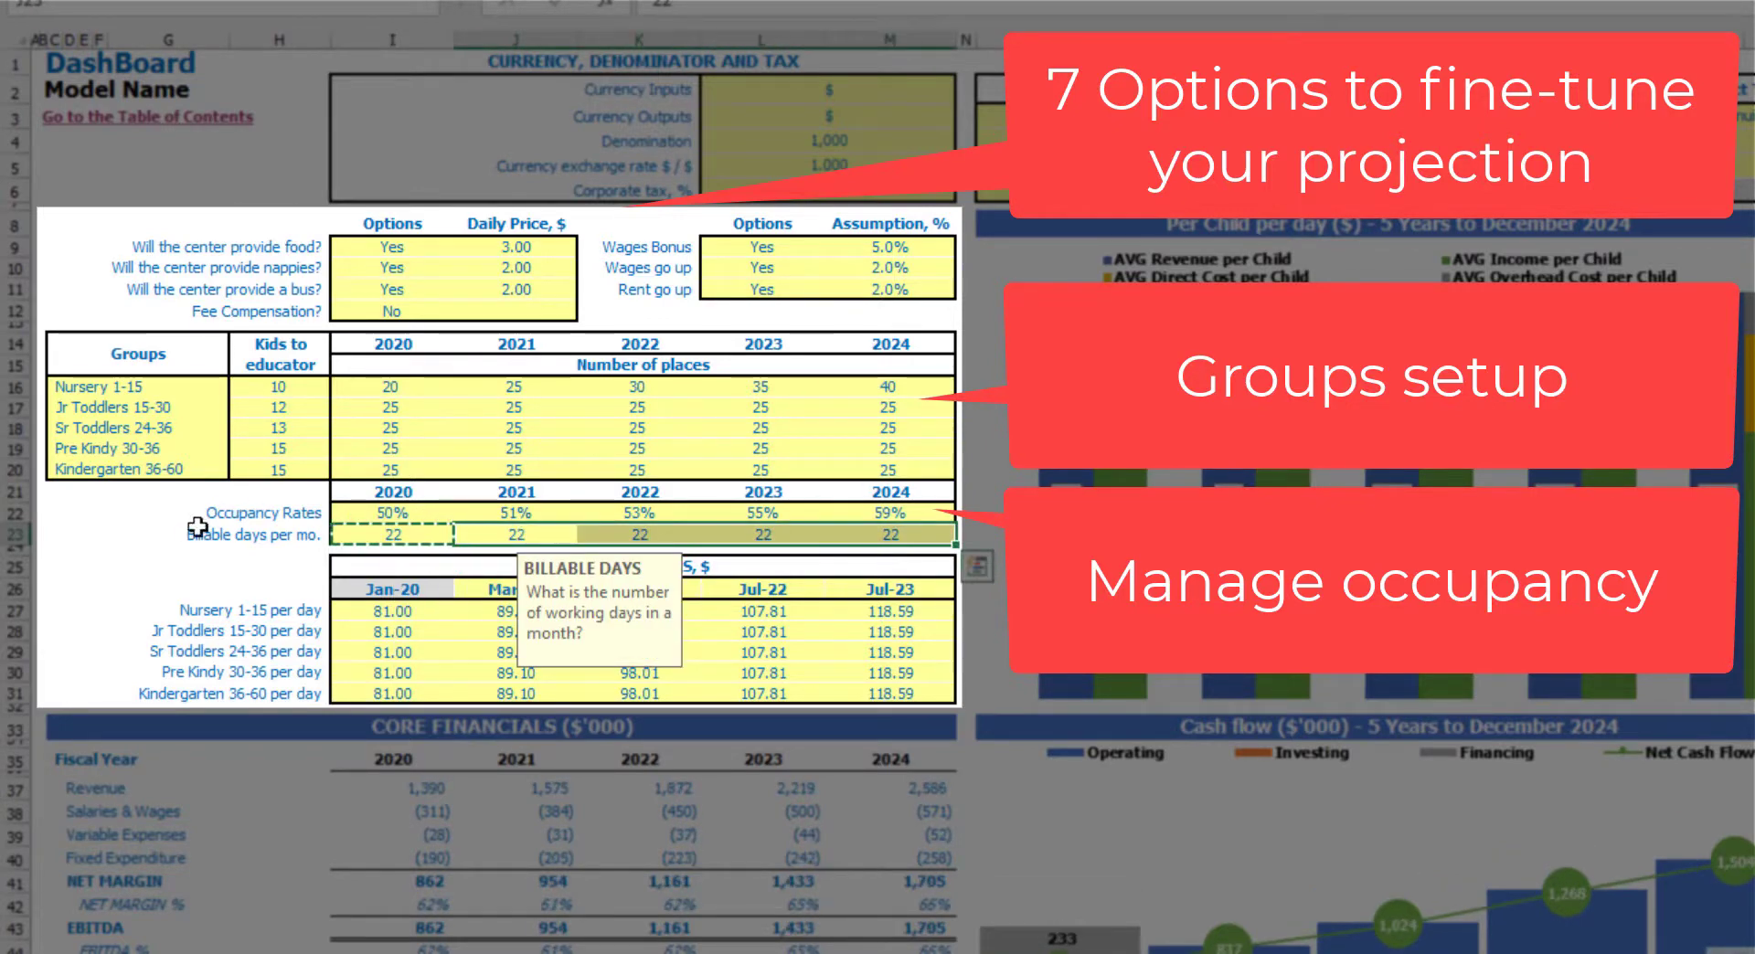
click(183, 537)
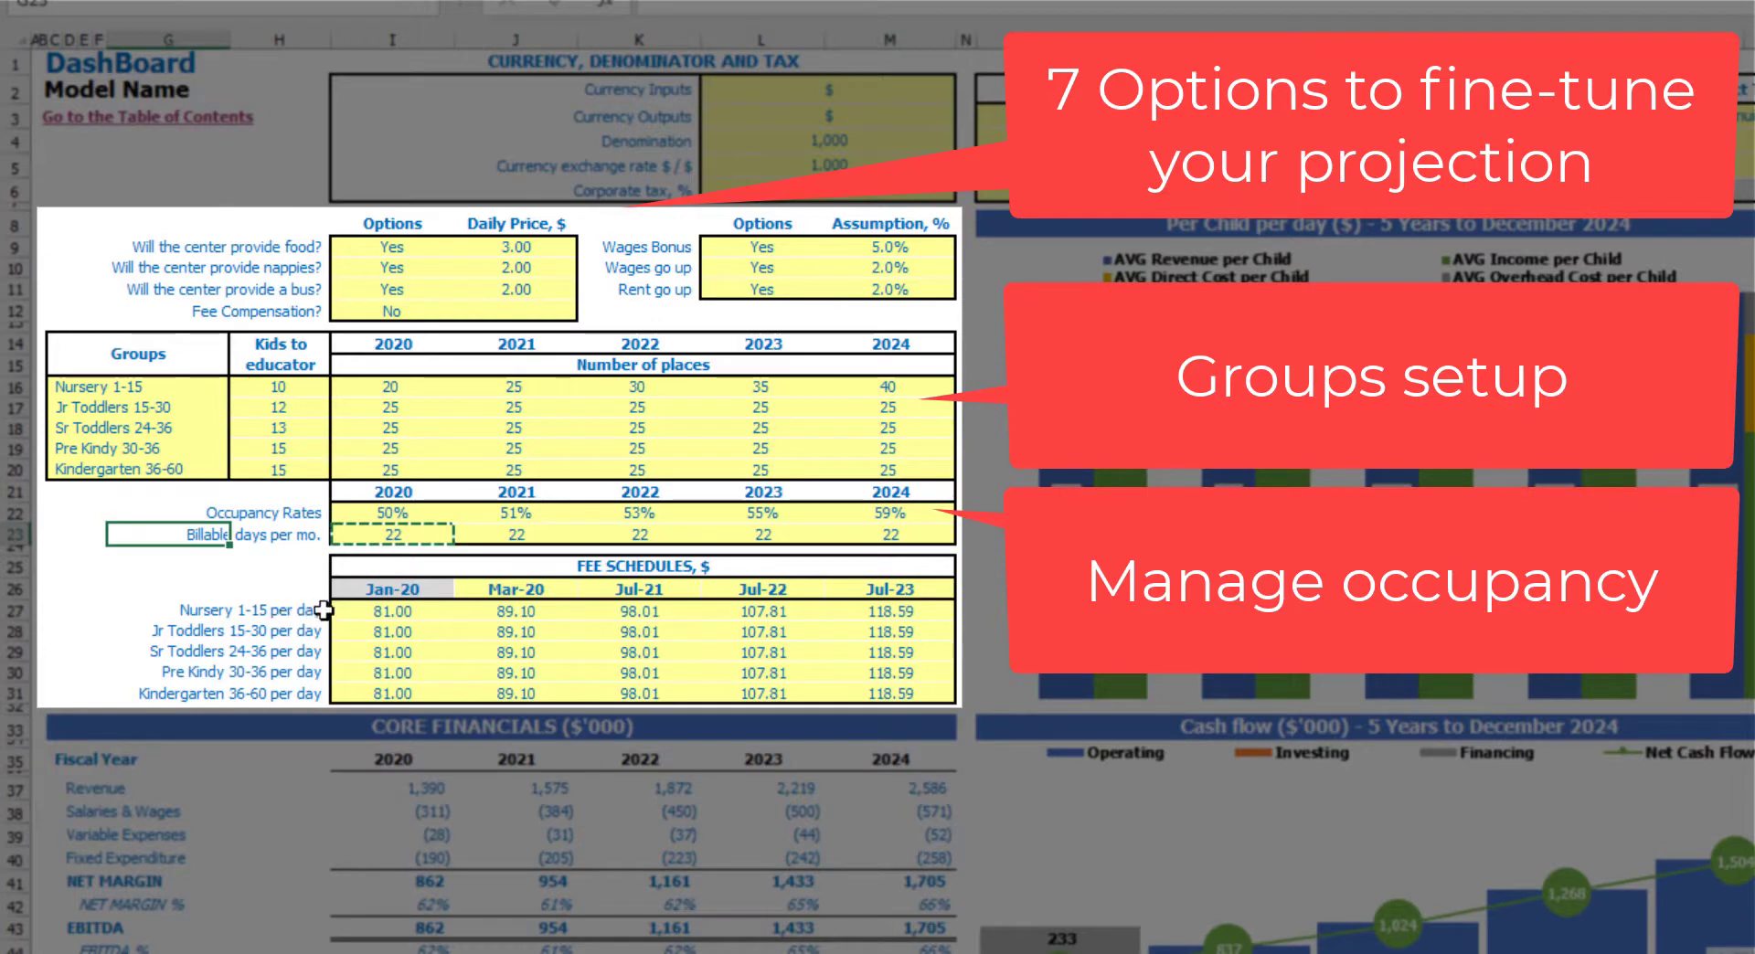
Set the Jan-20 daily fee for the Nursery 1-15 group to 80 in the fee schedules
drag(325, 611, 314, 685)
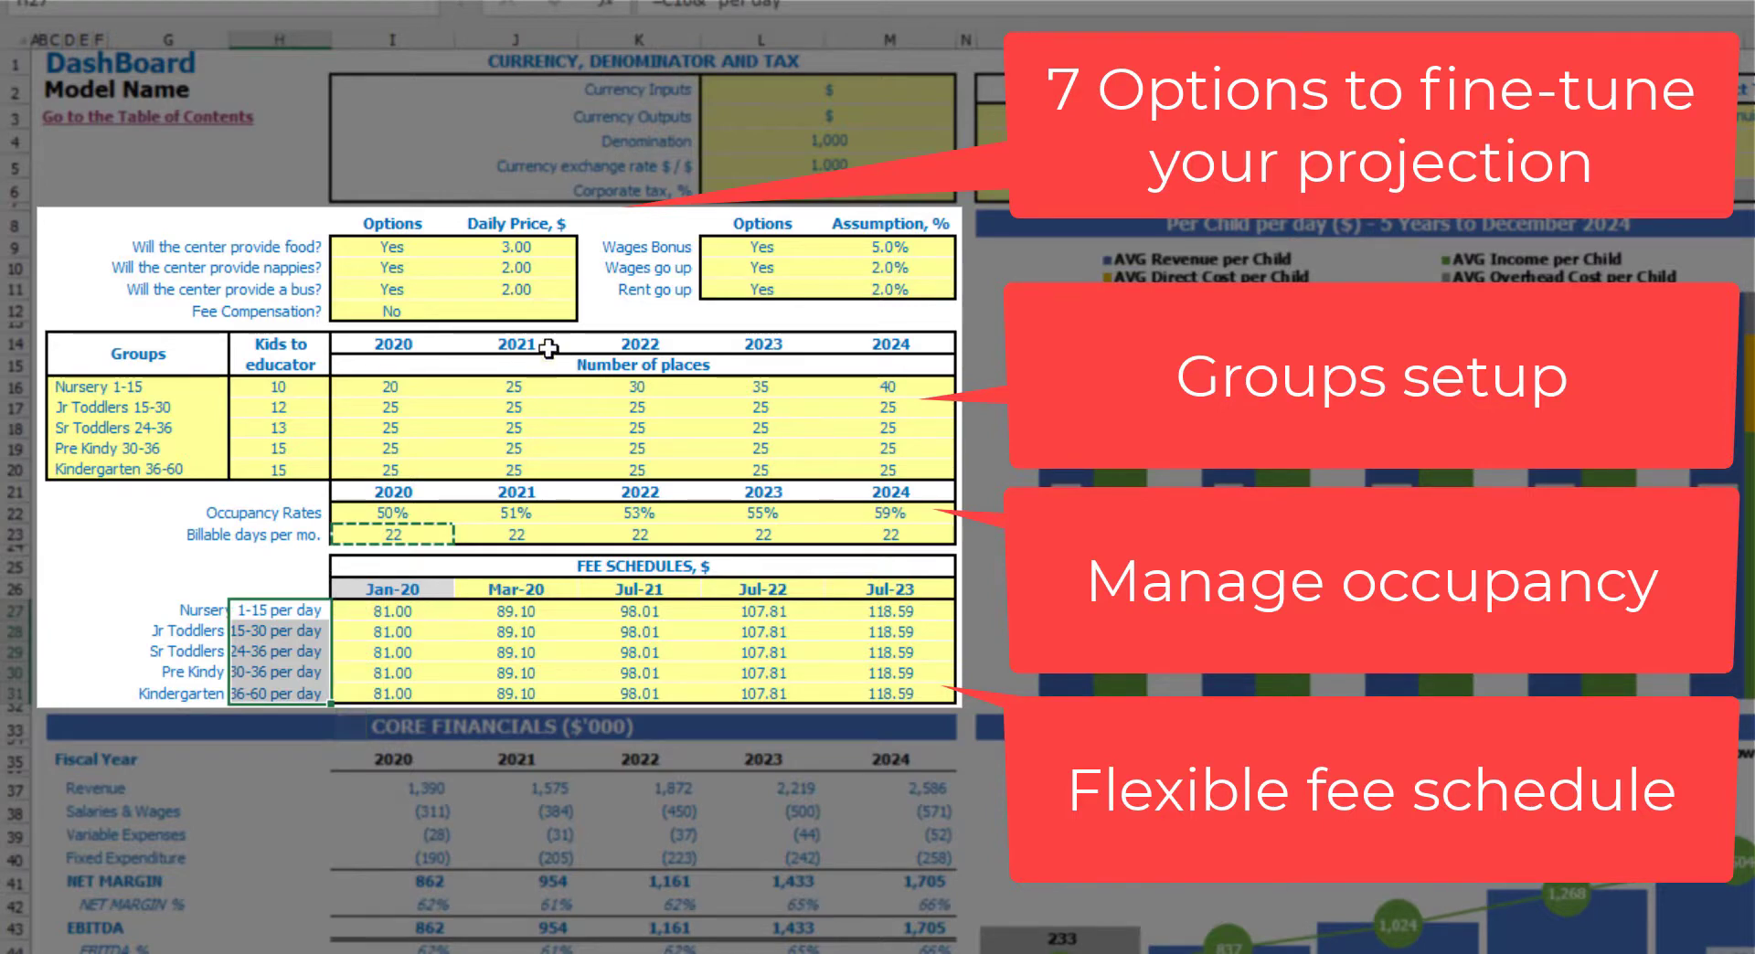
drag(399, 594, 395, 694)
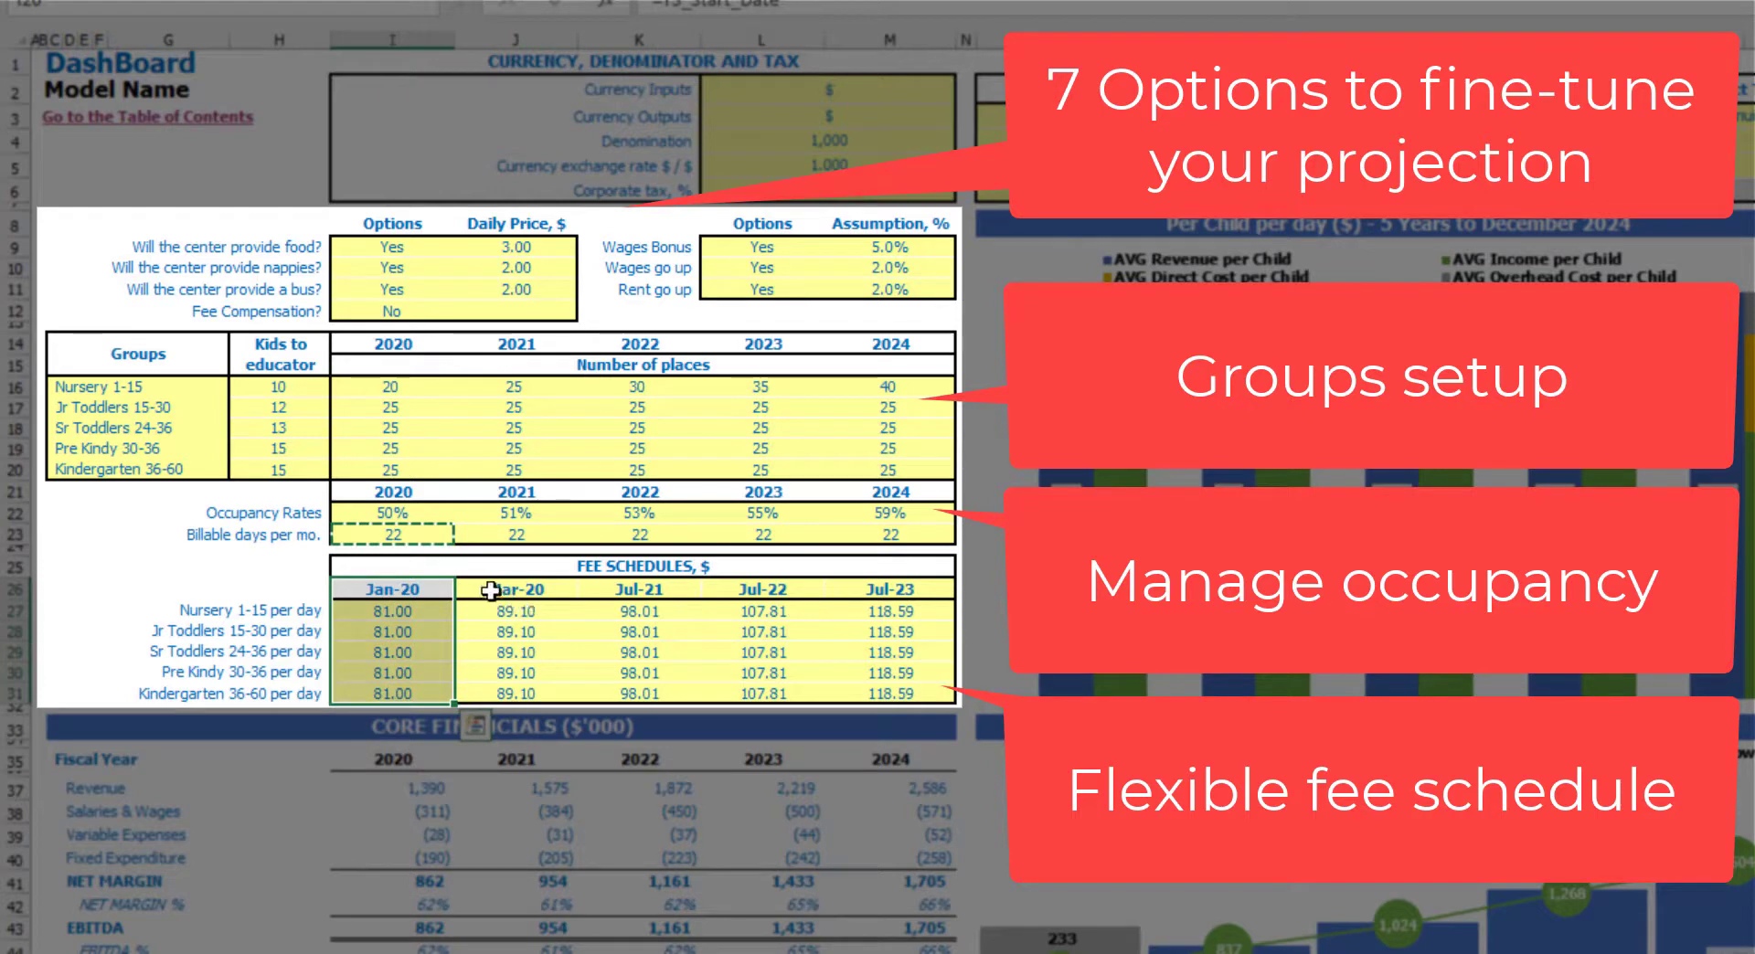
click(395, 607)
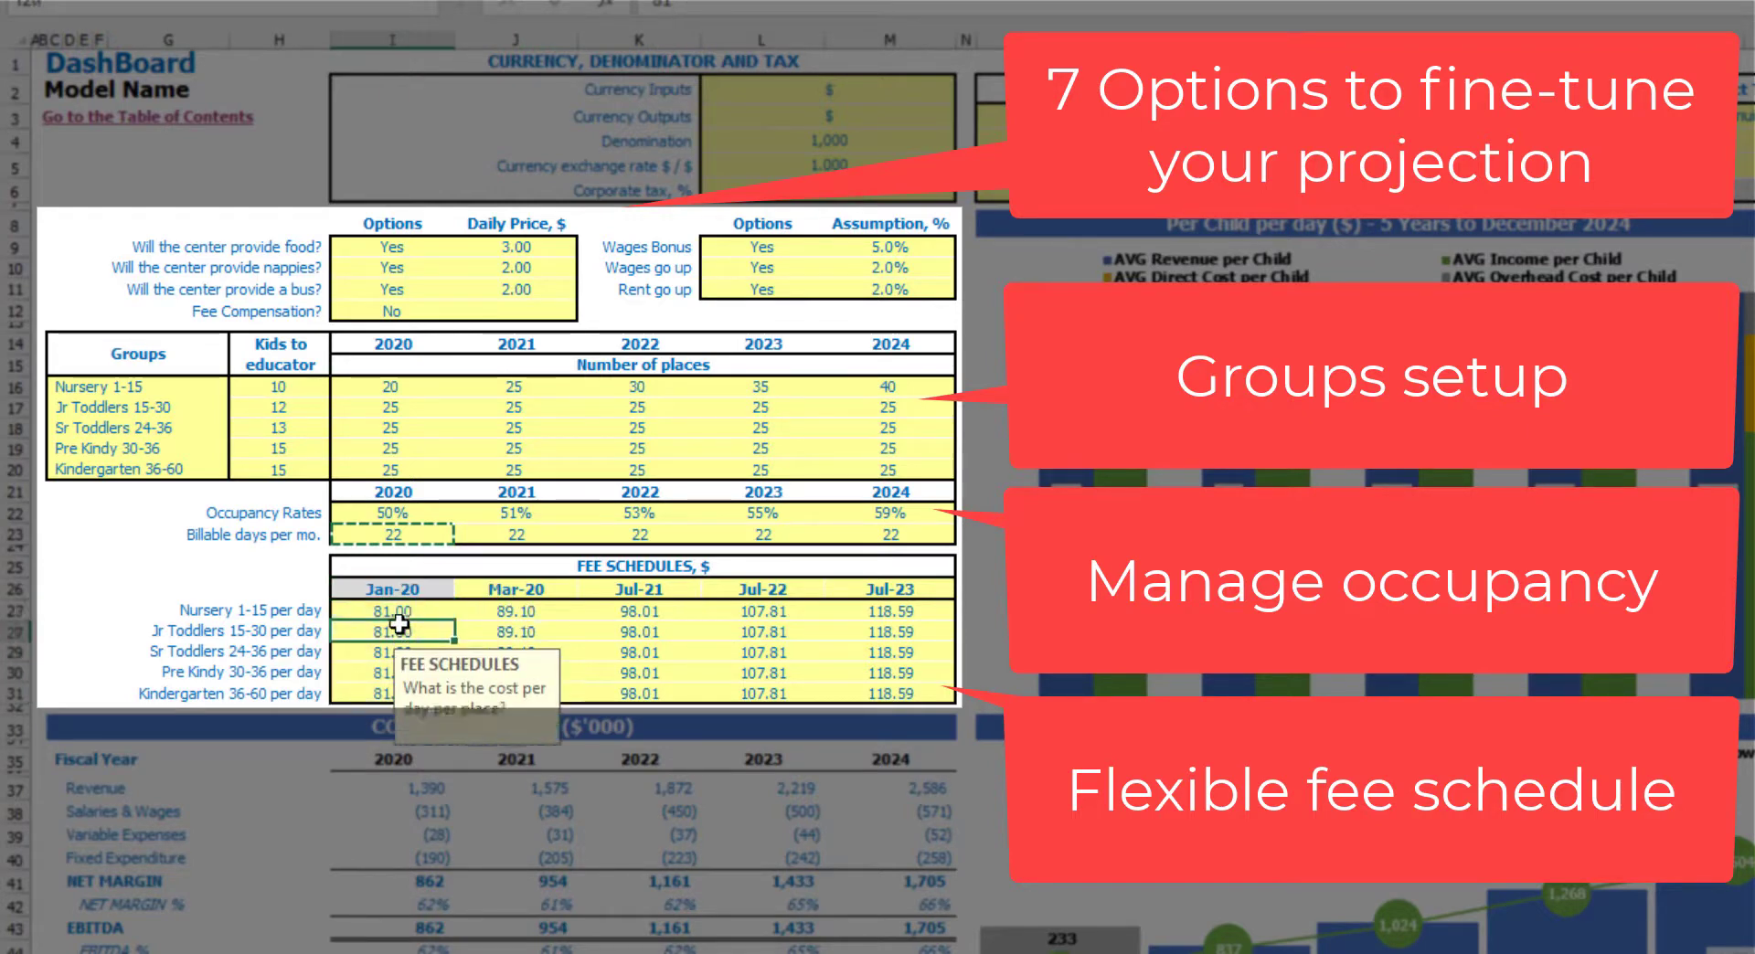
text(80)
key(Tab)
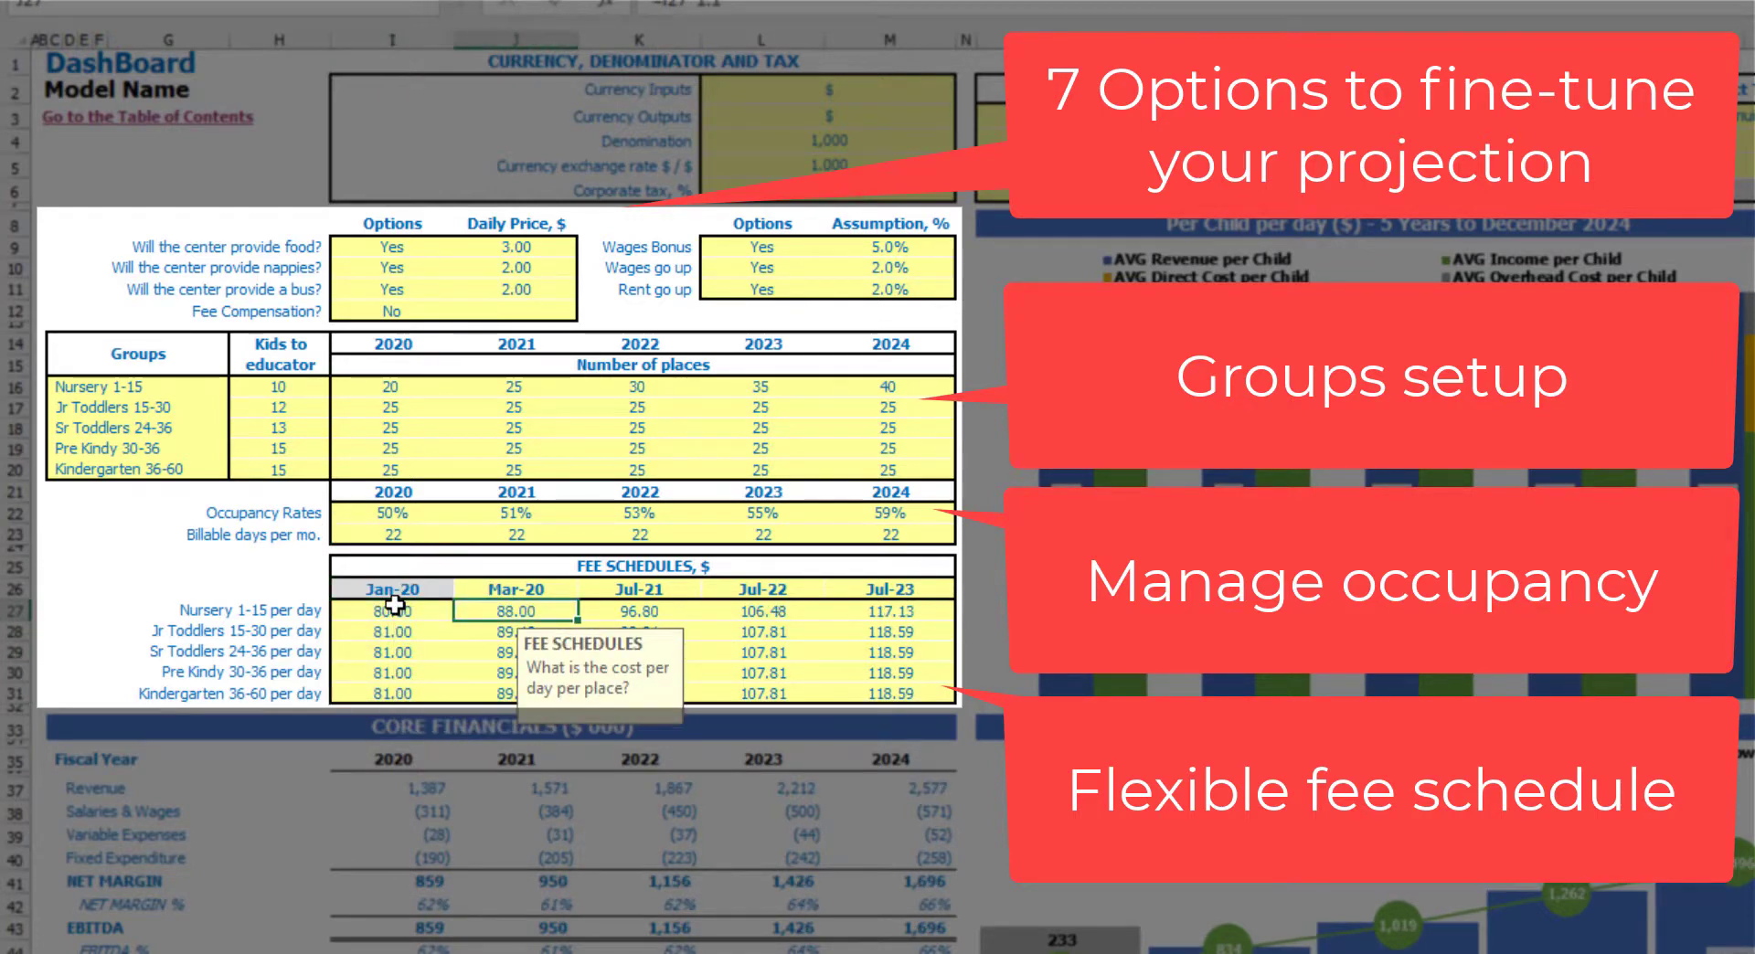
Change the Mar-20 price change date to Feb-21 and set the Nursery 1-15 daily fee for that date to 90
click(544, 589)
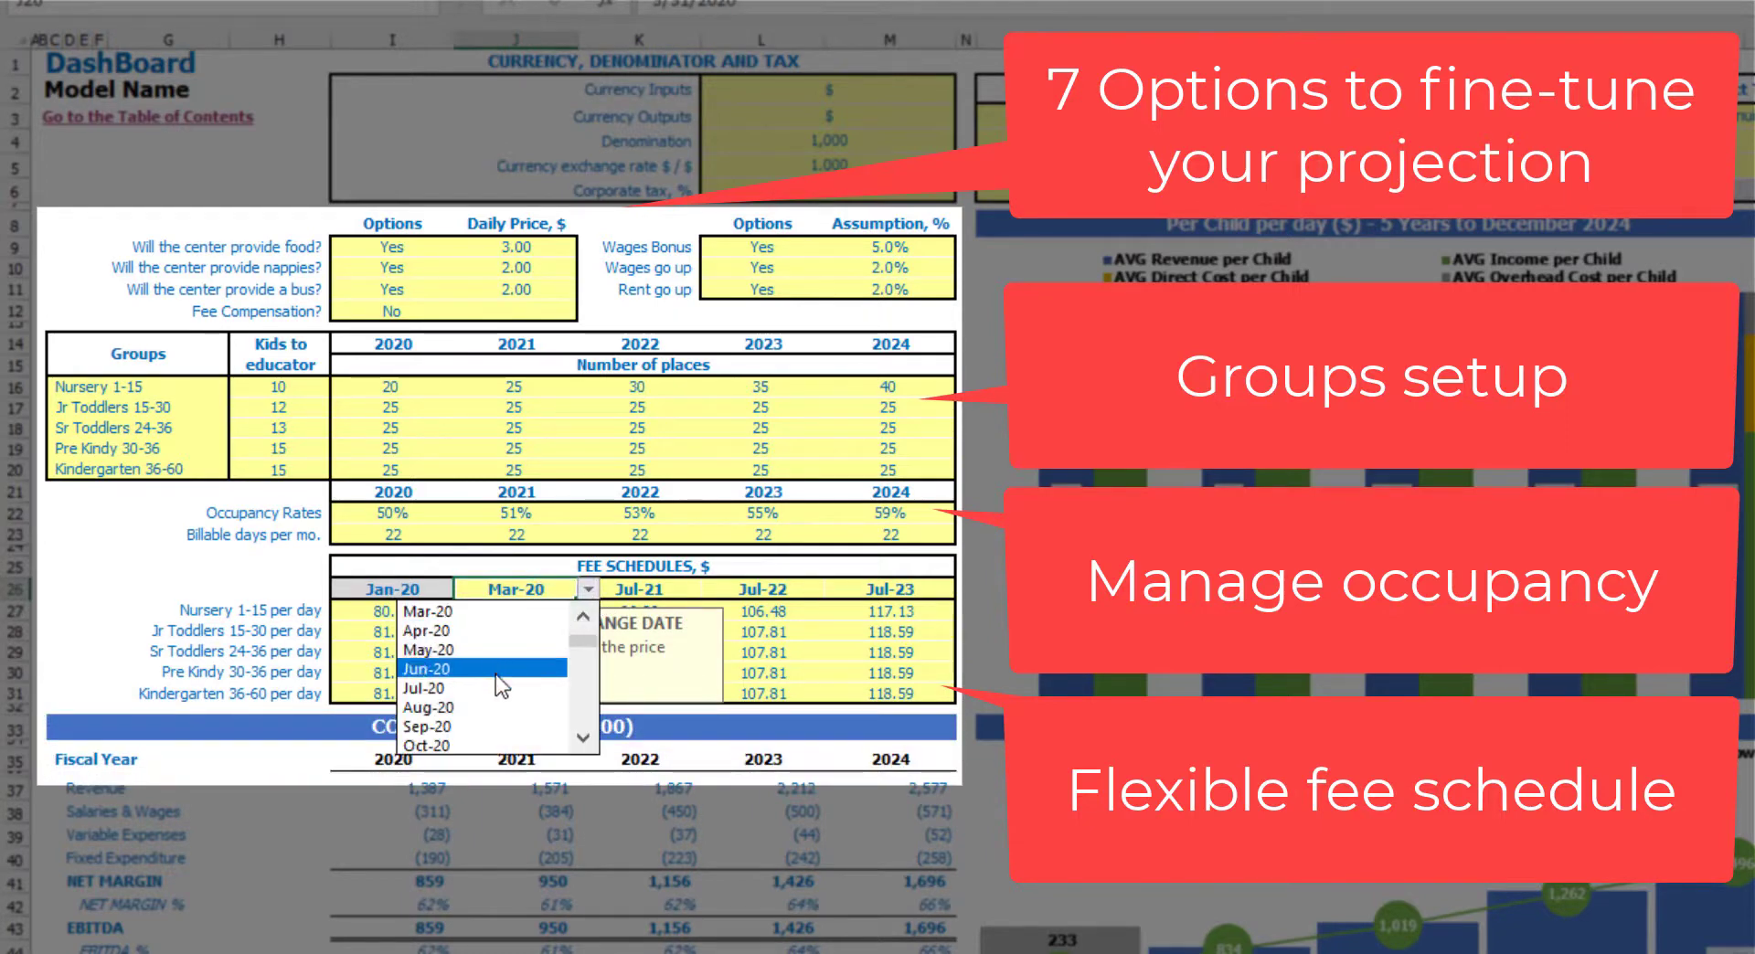
click(584, 737)
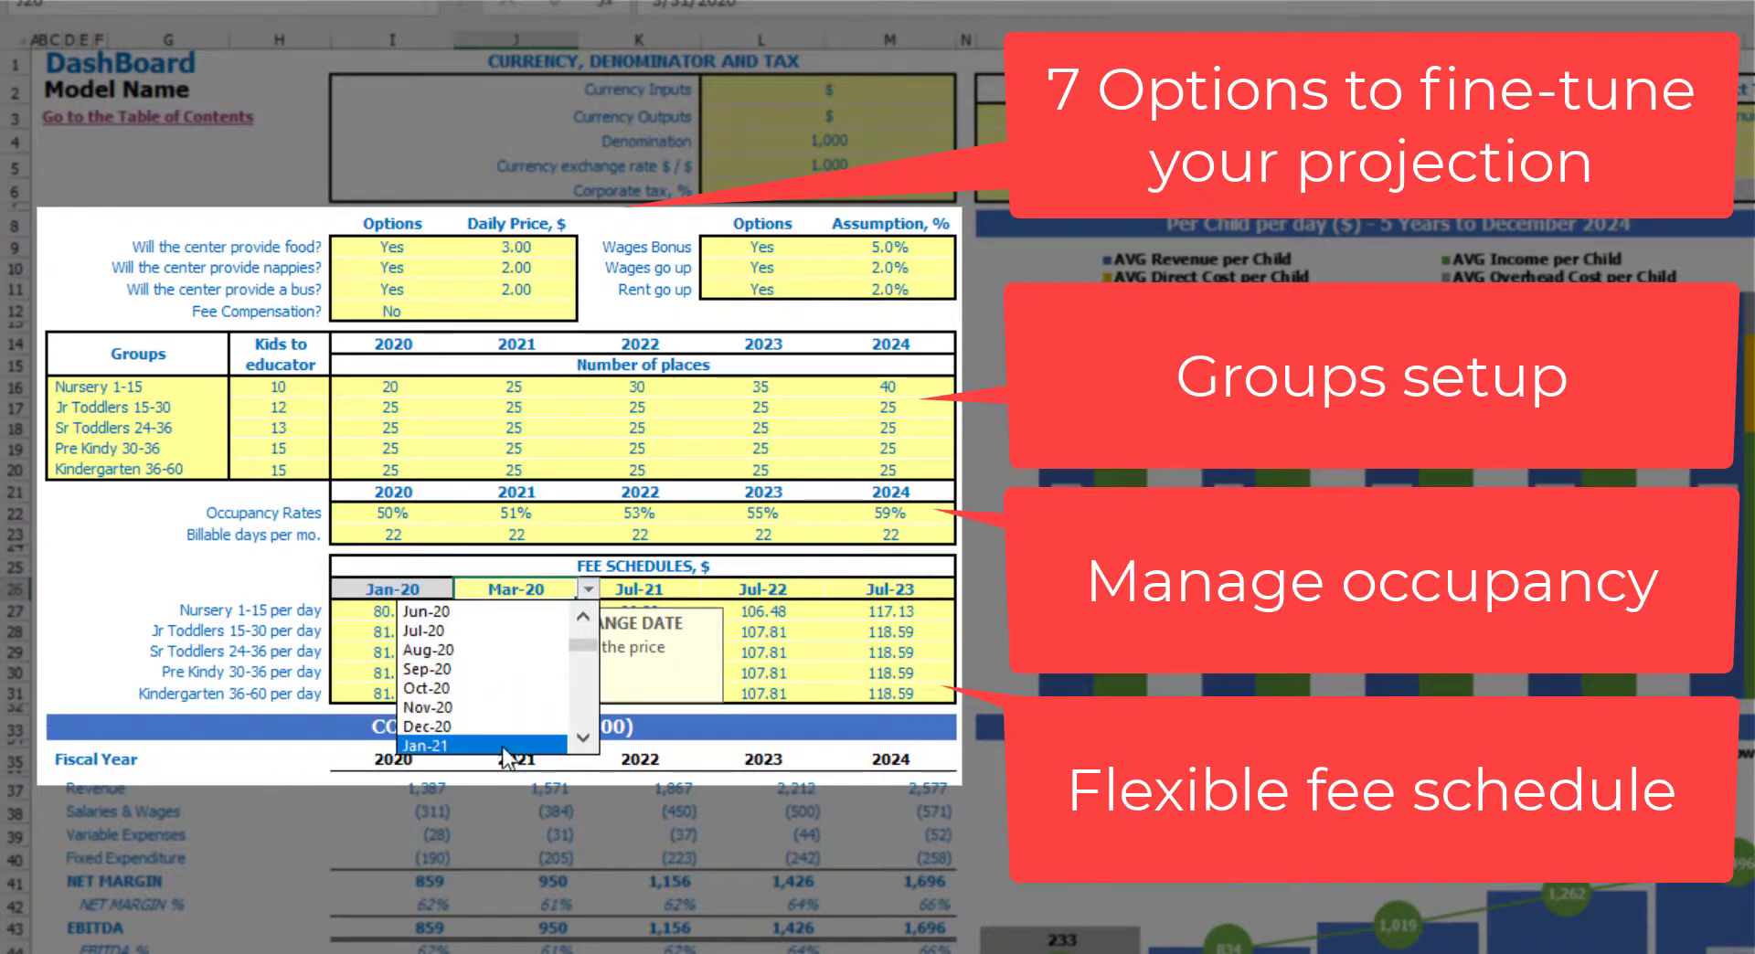
click(583, 736)
click(516, 746)
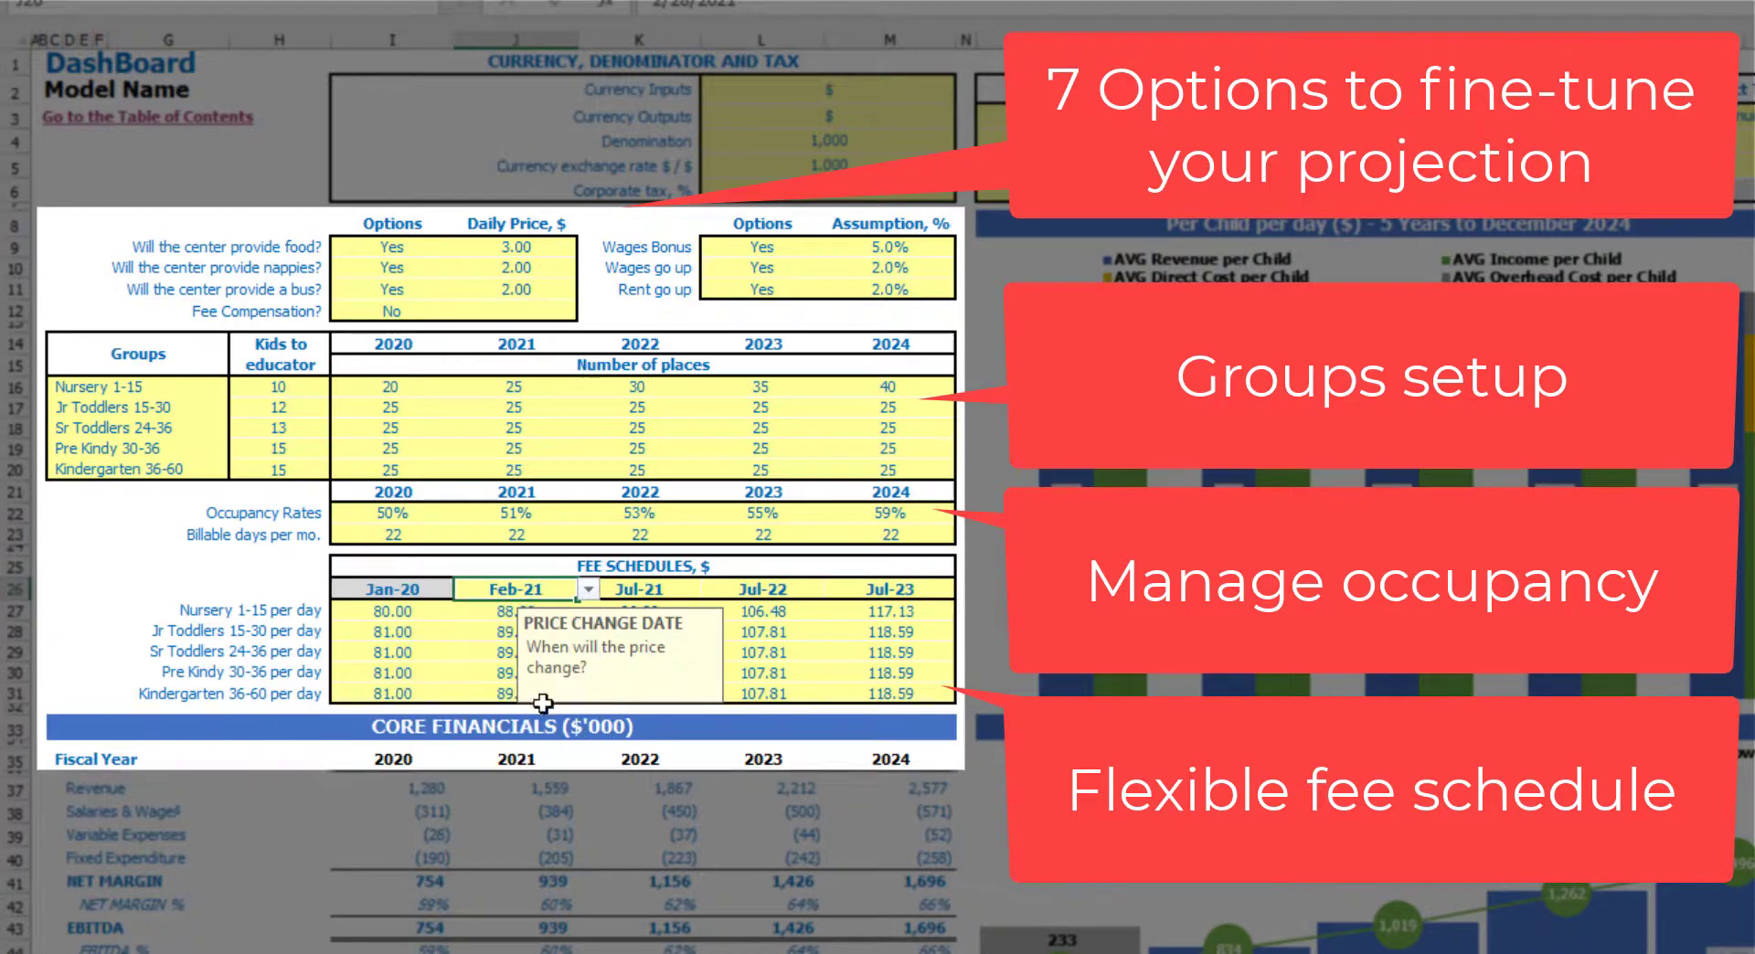
click(495, 618)
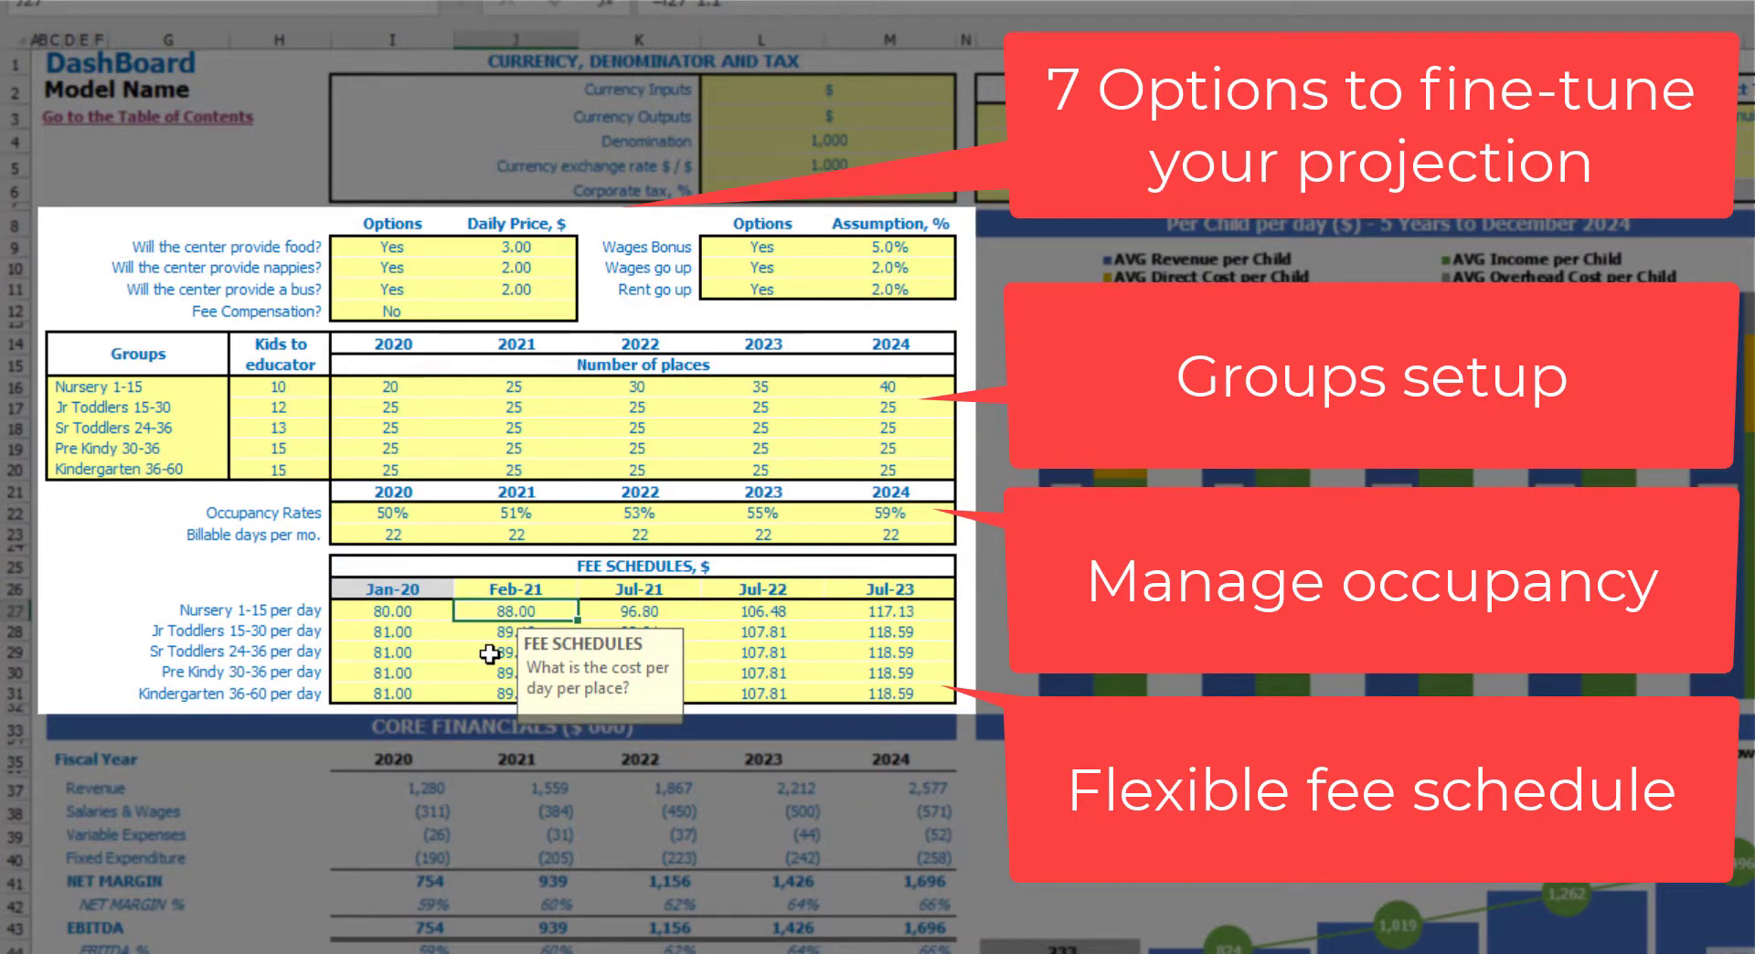
text(90)
key(Return)
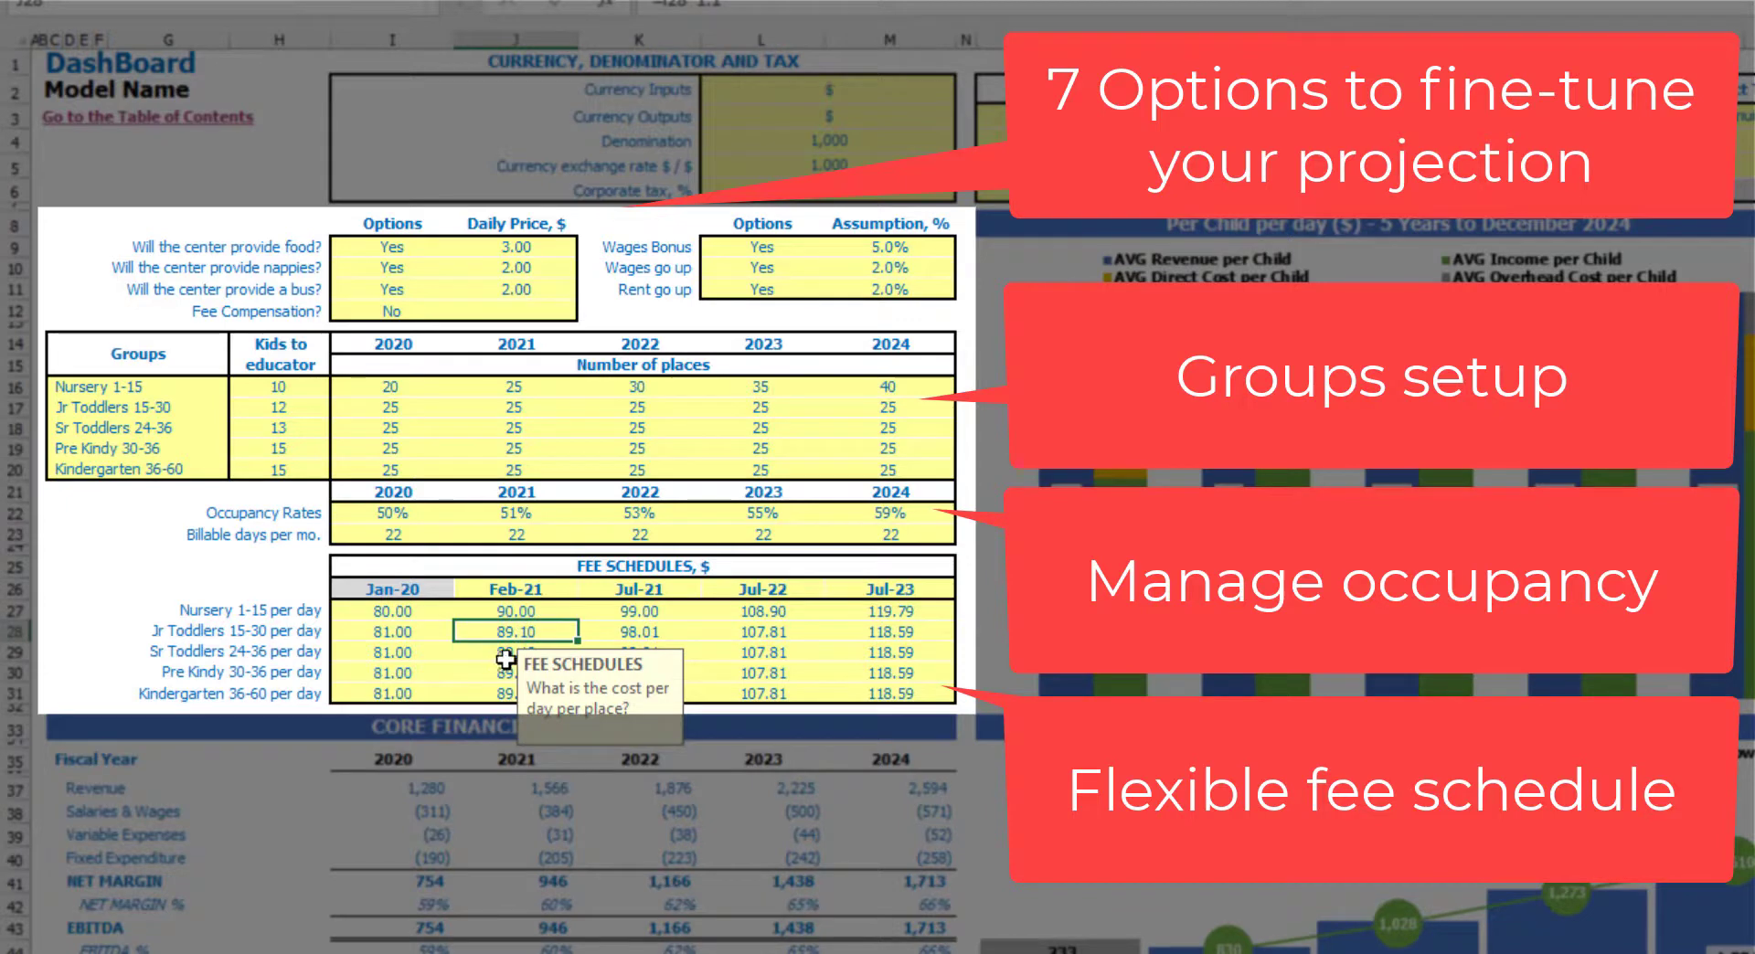
Review the last three price change dates in the fee schedules and the Core Financials table
click(628, 592)
click(742, 582)
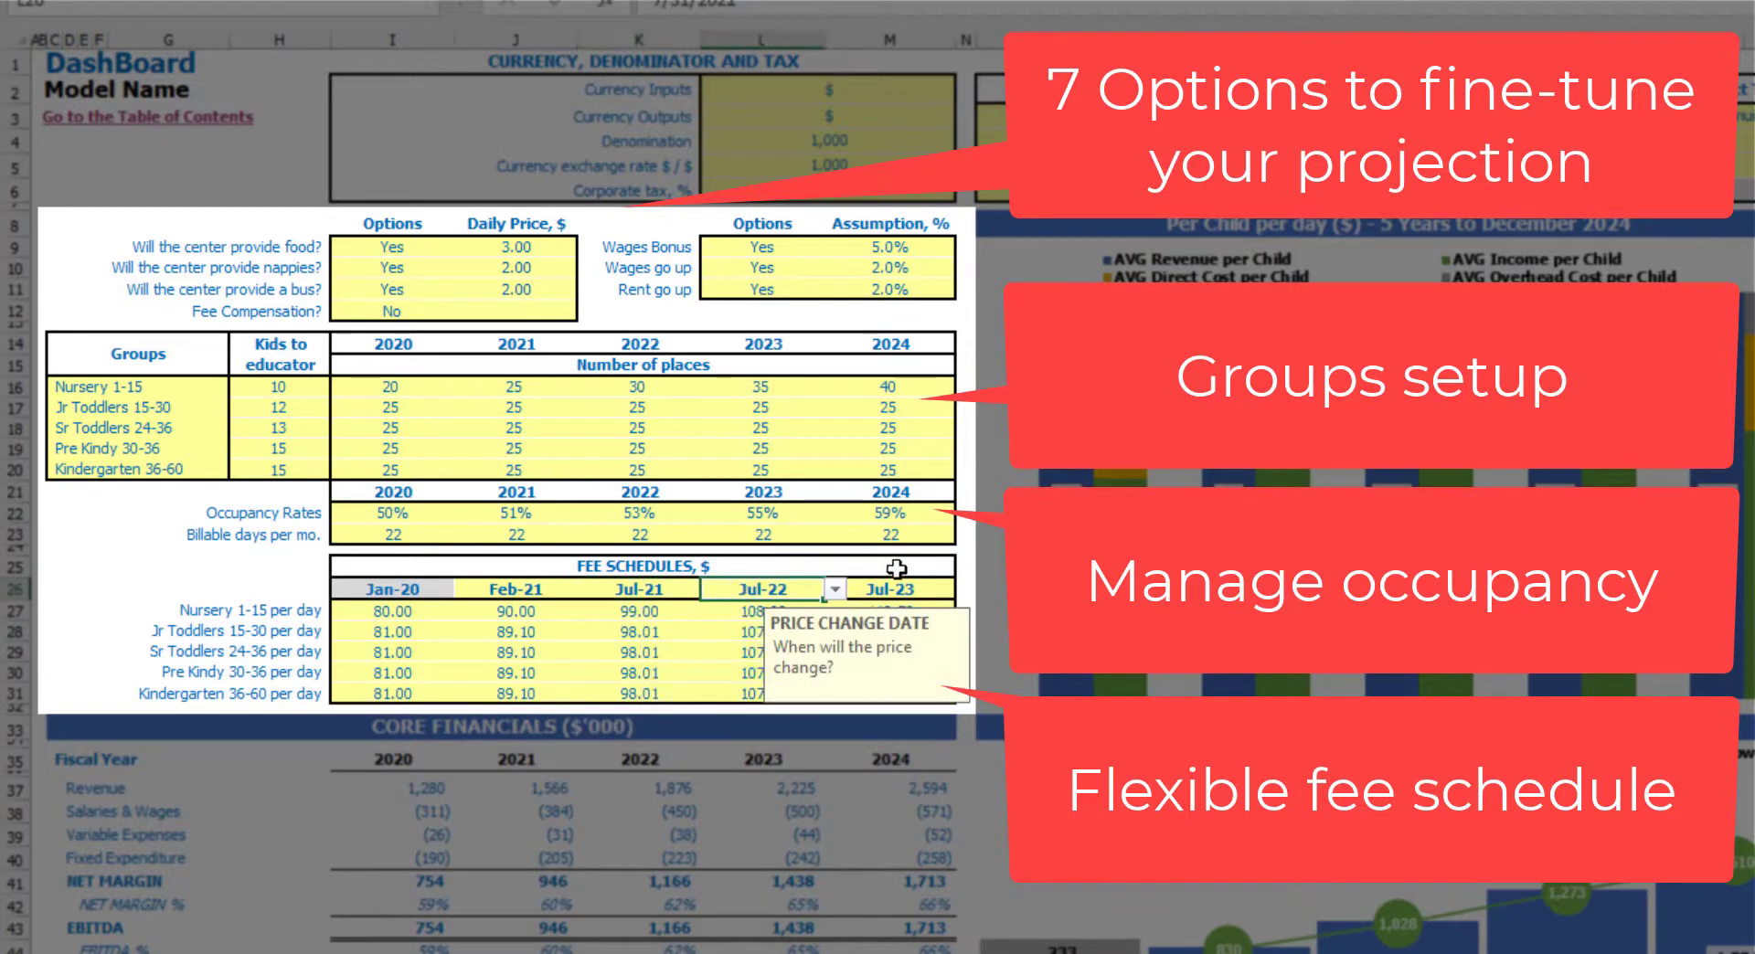
click(898, 580)
click(731, 590)
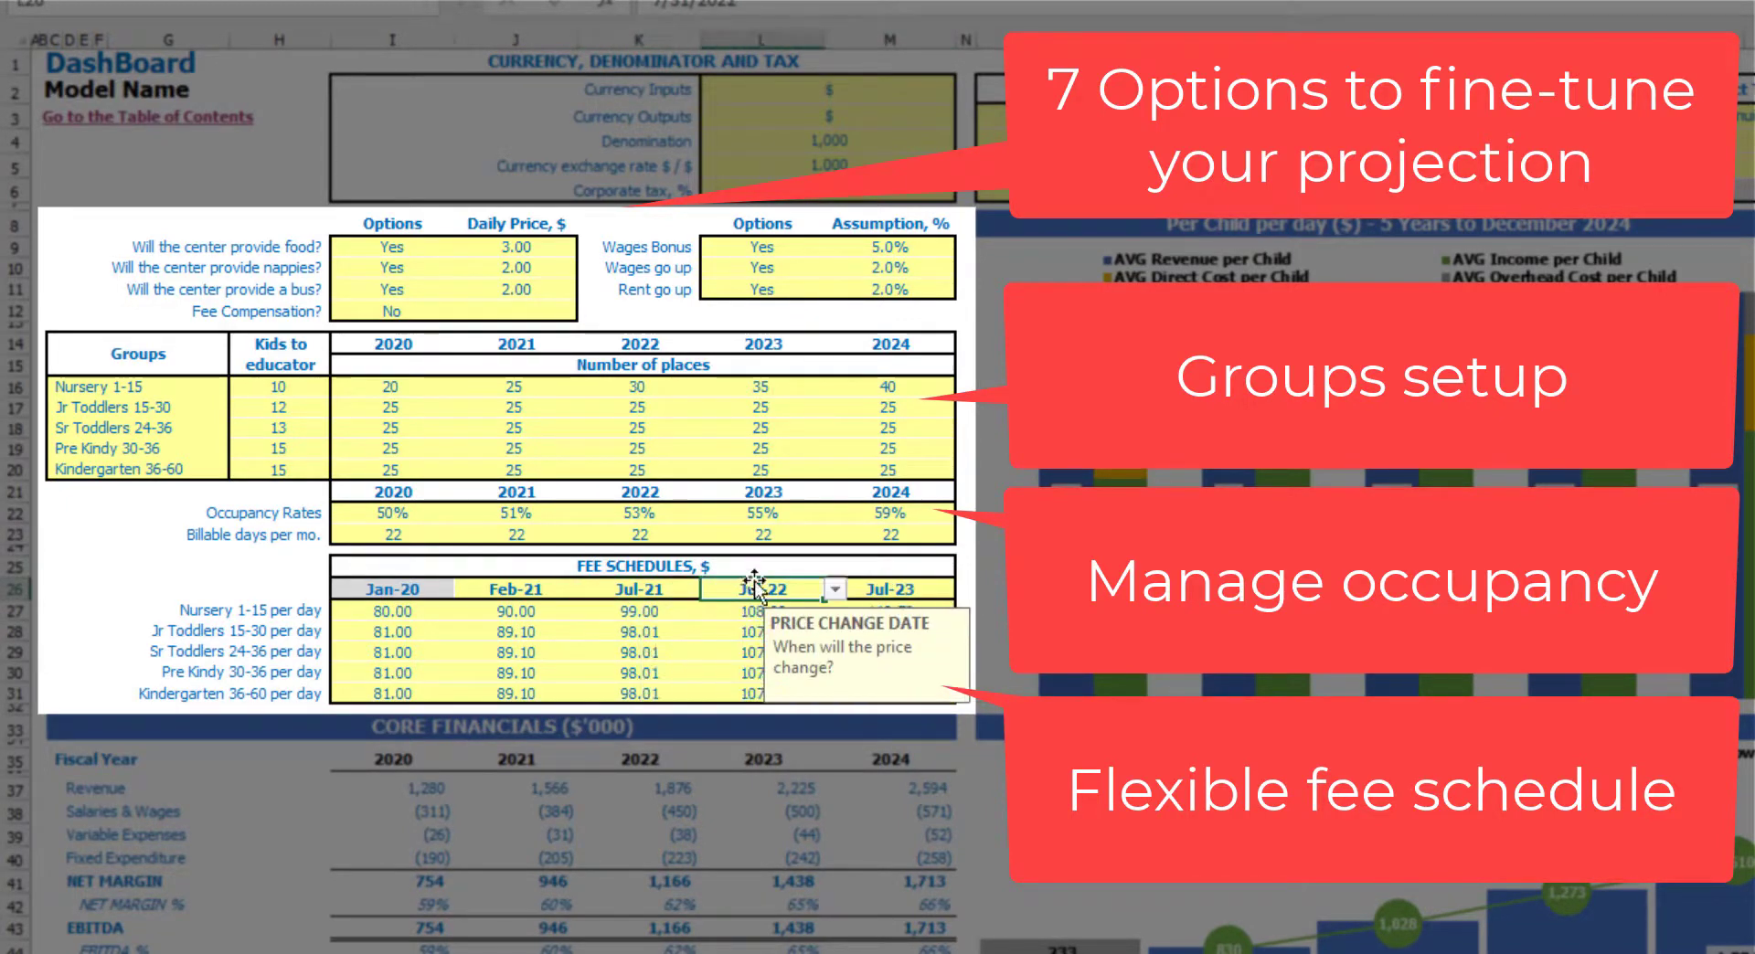
click(890, 579)
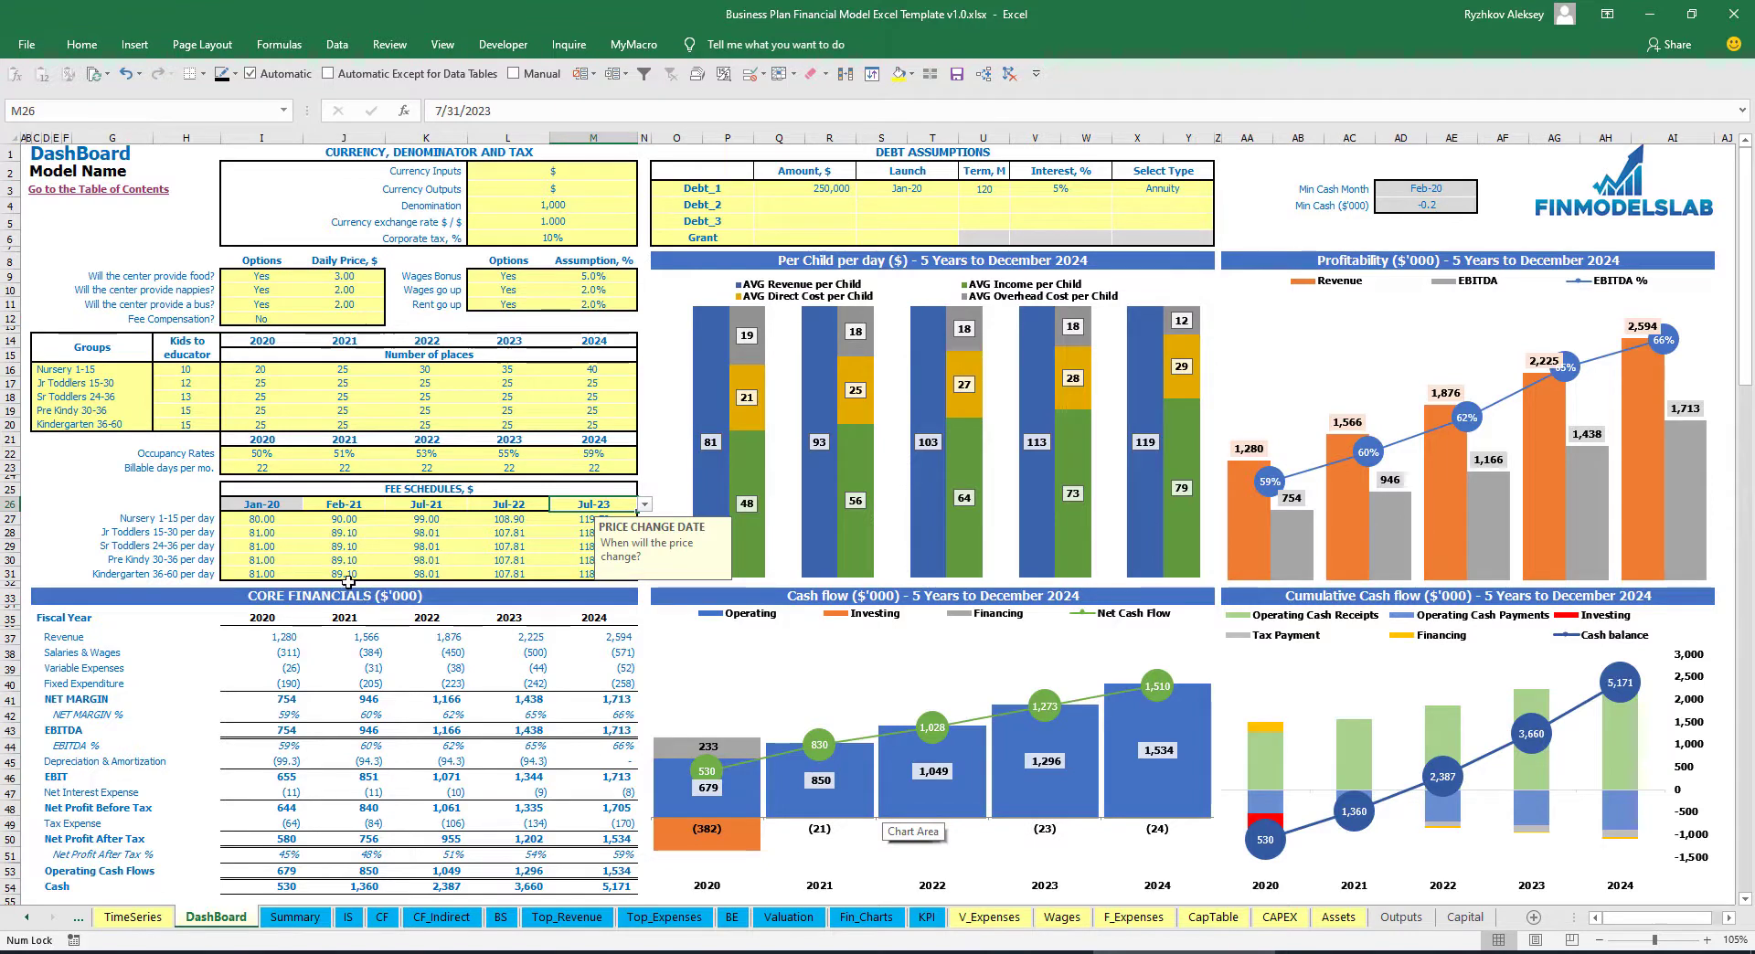
drag(31, 619, 590, 888)
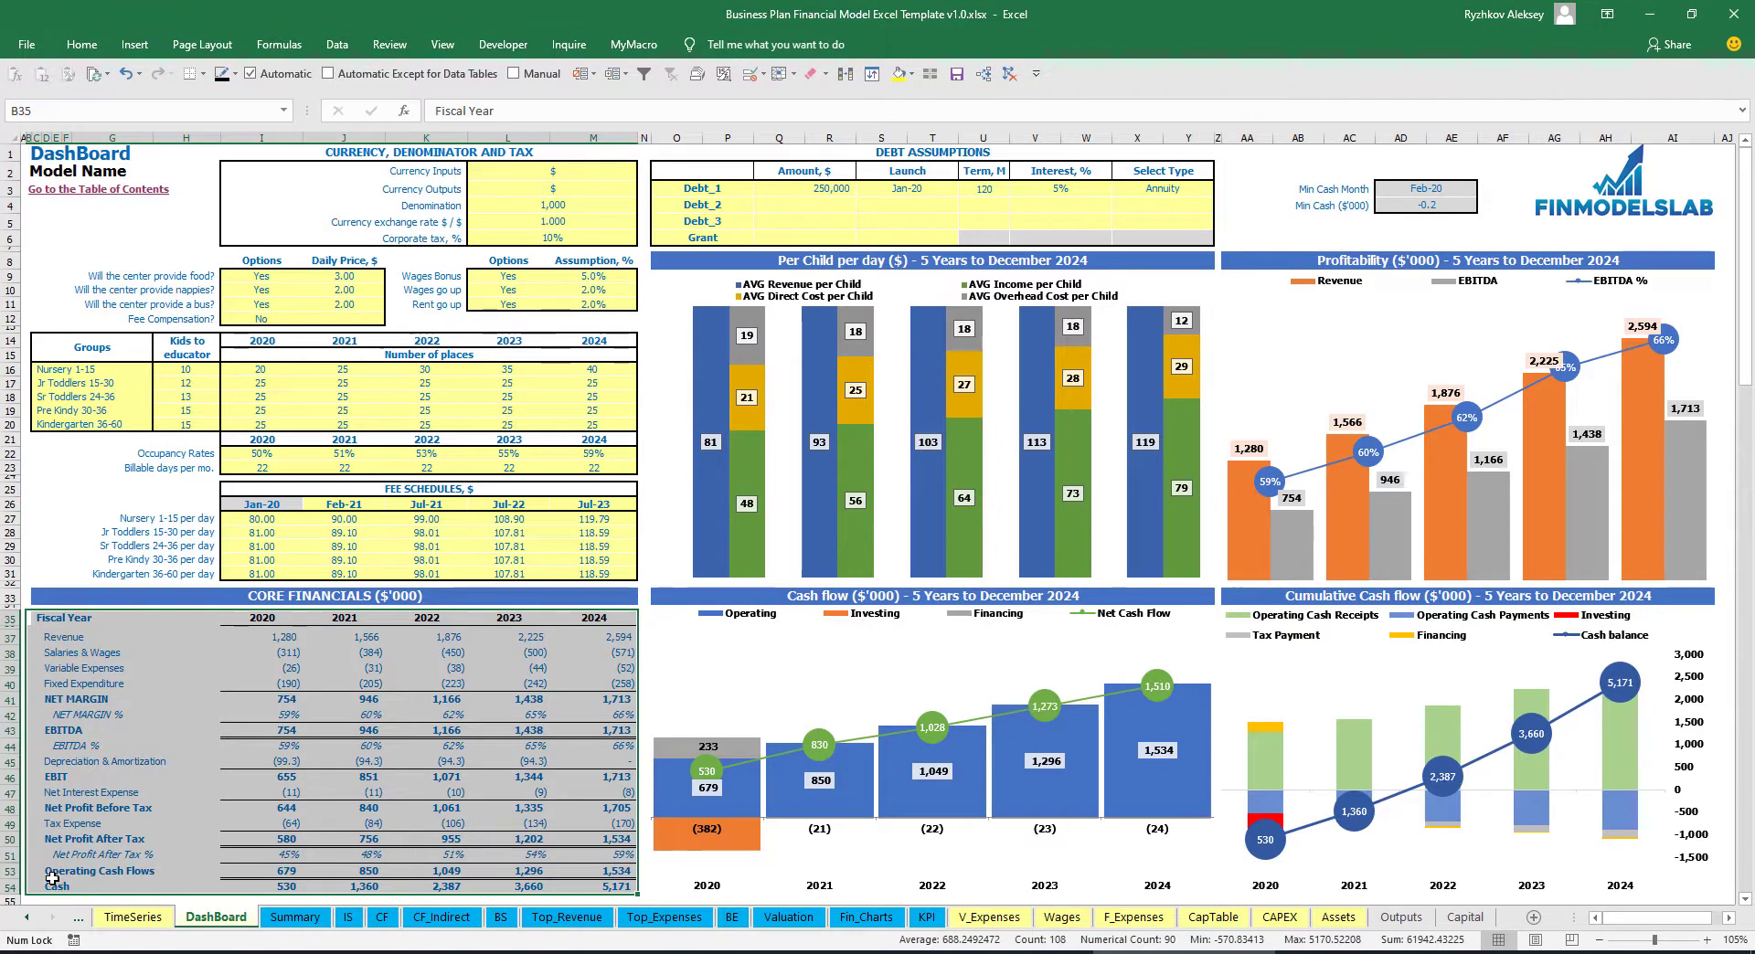
click(71, 858)
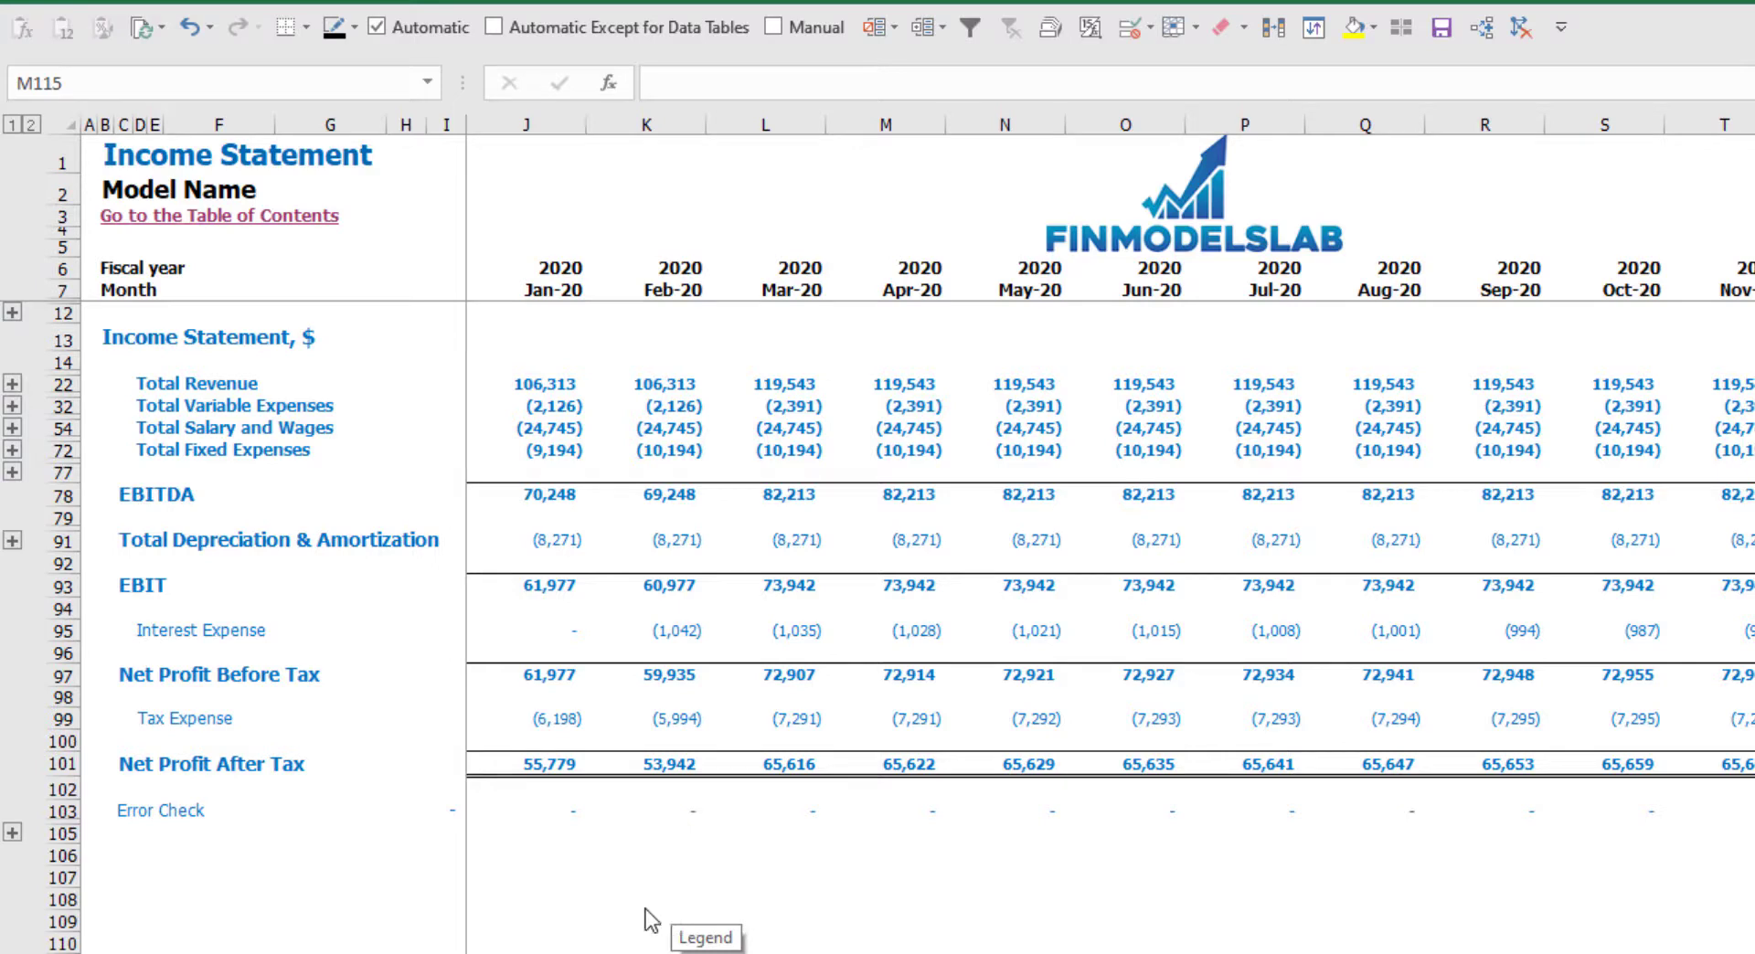
Expand the Total Revenue group on the Income Statement, examine the revenue of the five kindergarten groups and collapse it again
click(12, 383)
drag(144, 428, 635, 516)
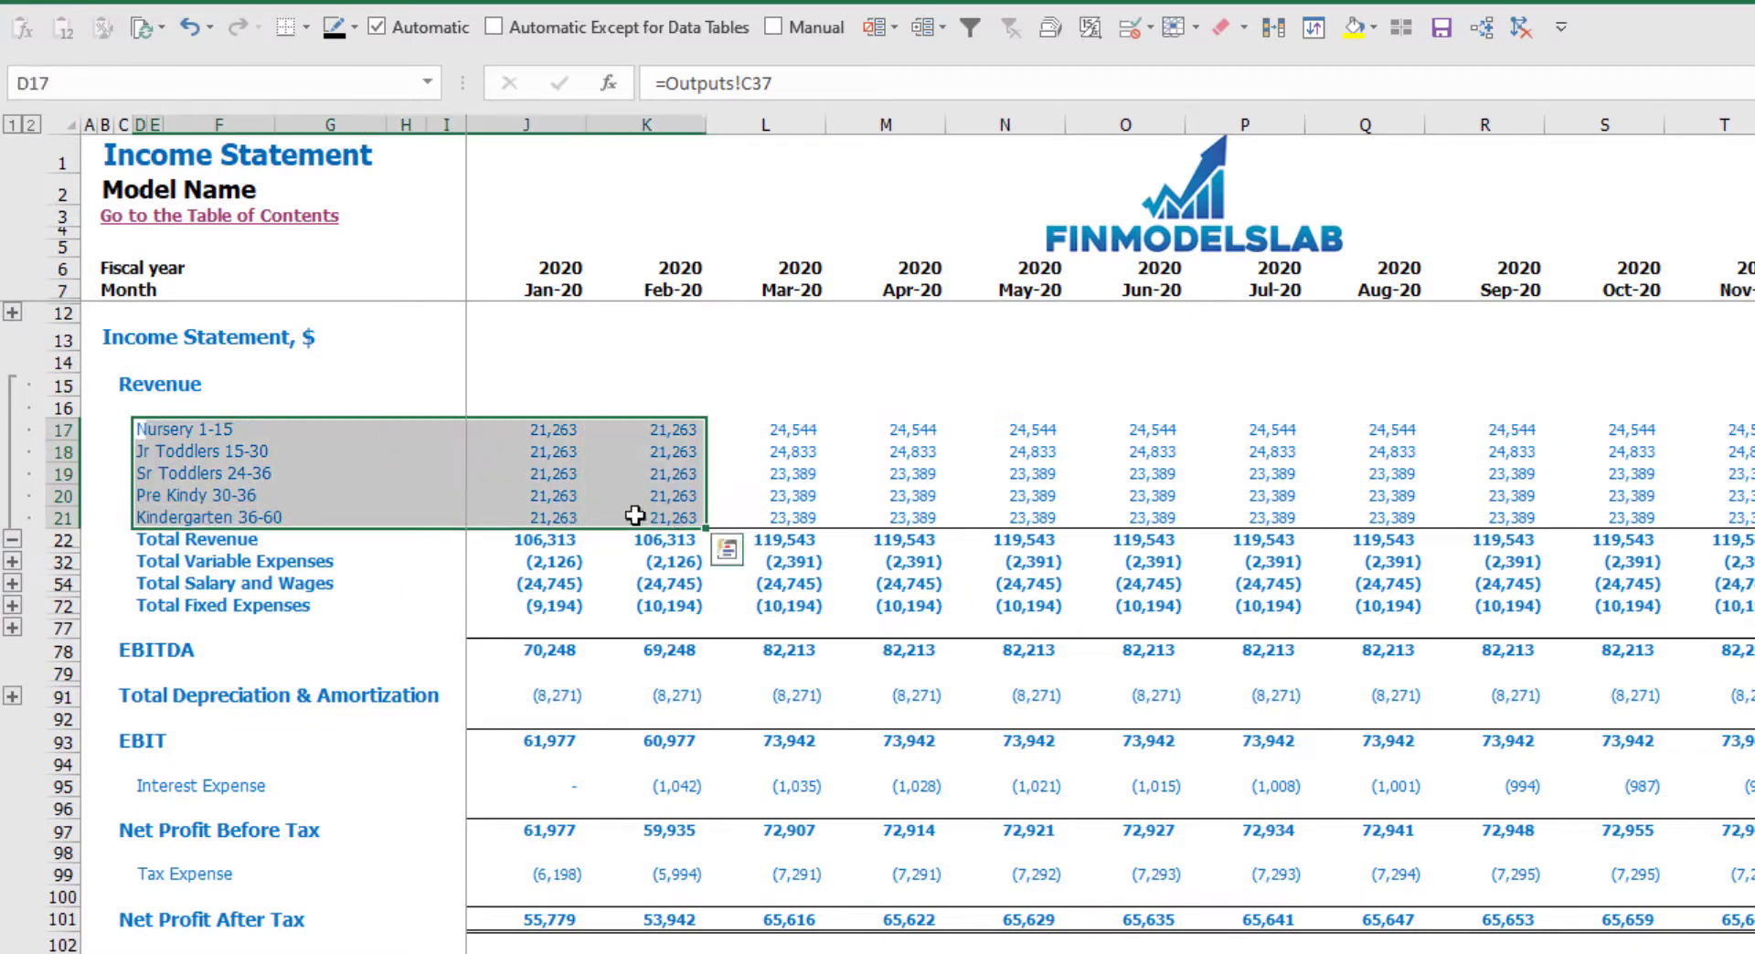
click(12, 539)
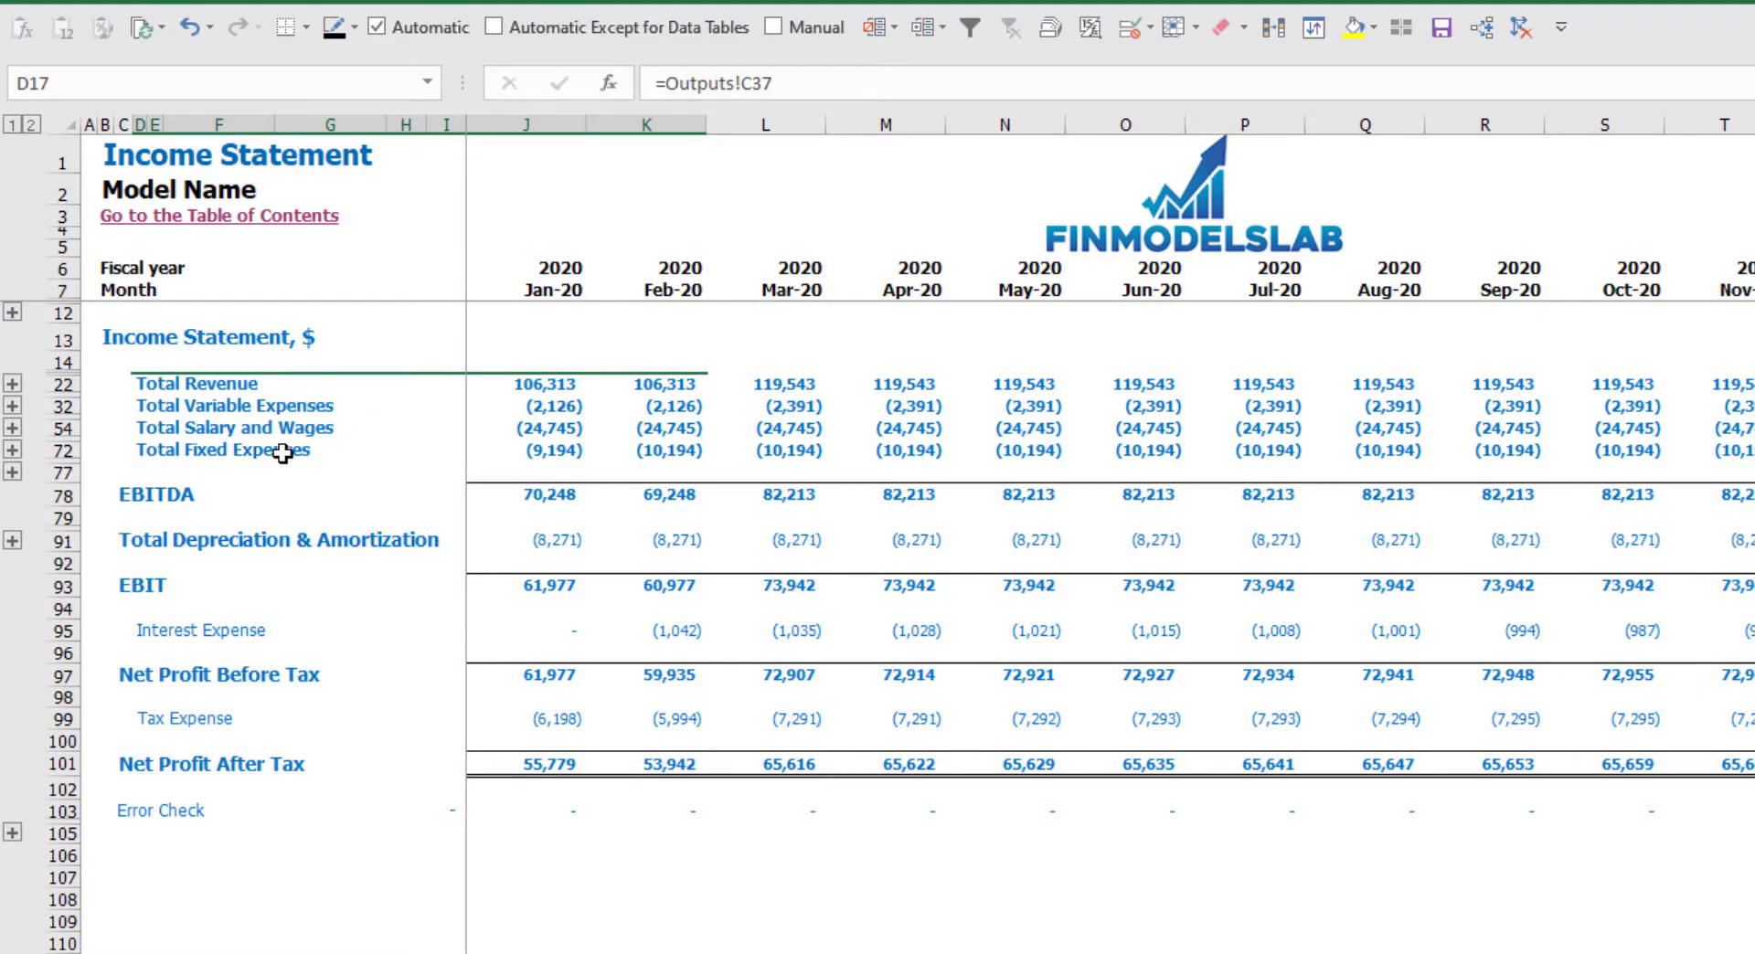
Examine the detail lines of the fixed expenses, salary and wages, and variable expenses groups, collapsing each one again
click(12, 450)
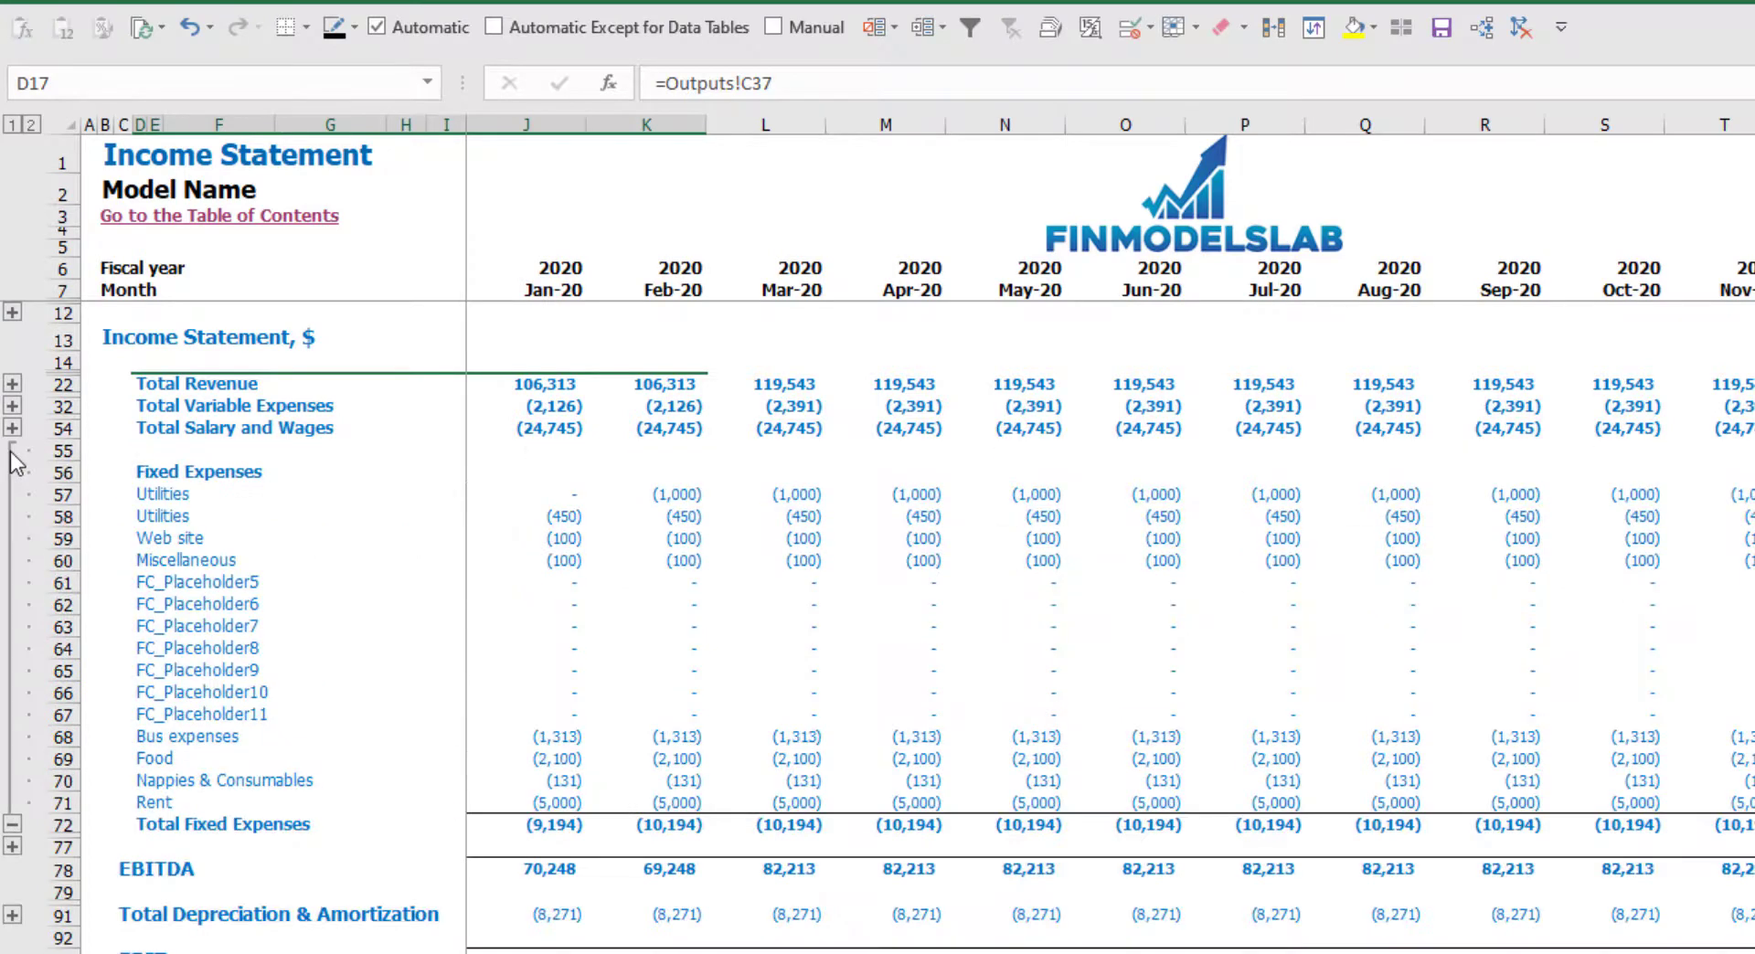
click(14, 457)
click(12, 427)
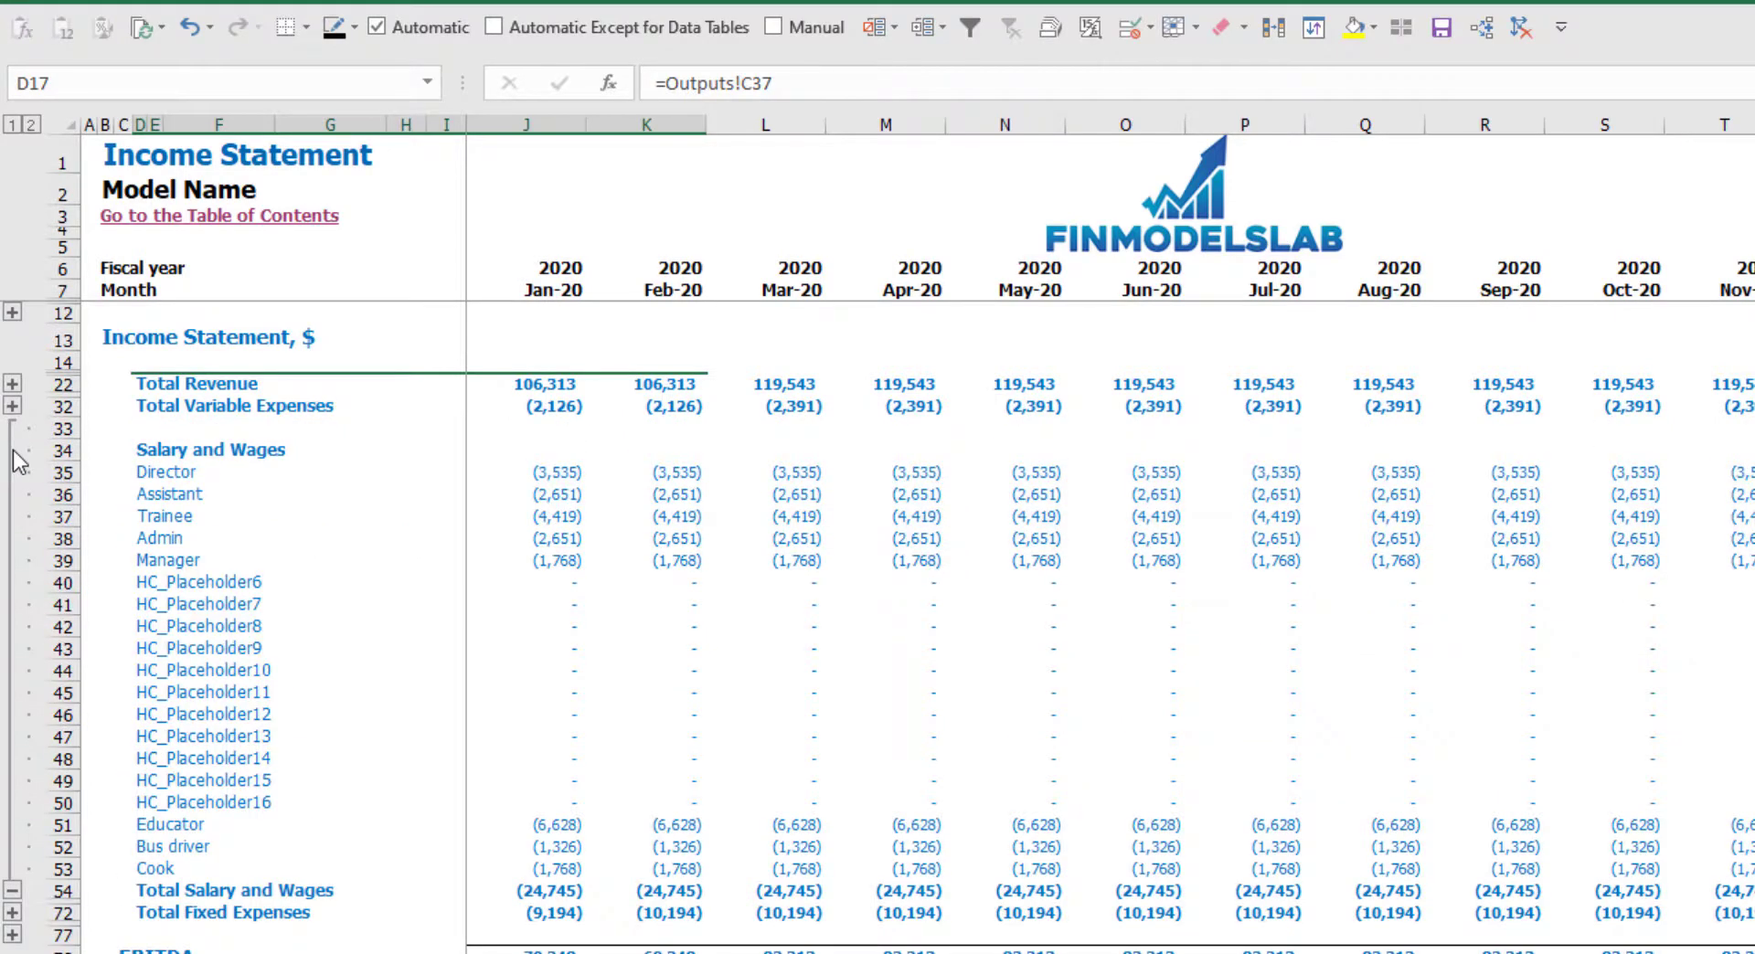
click(10, 452)
click(11, 407)
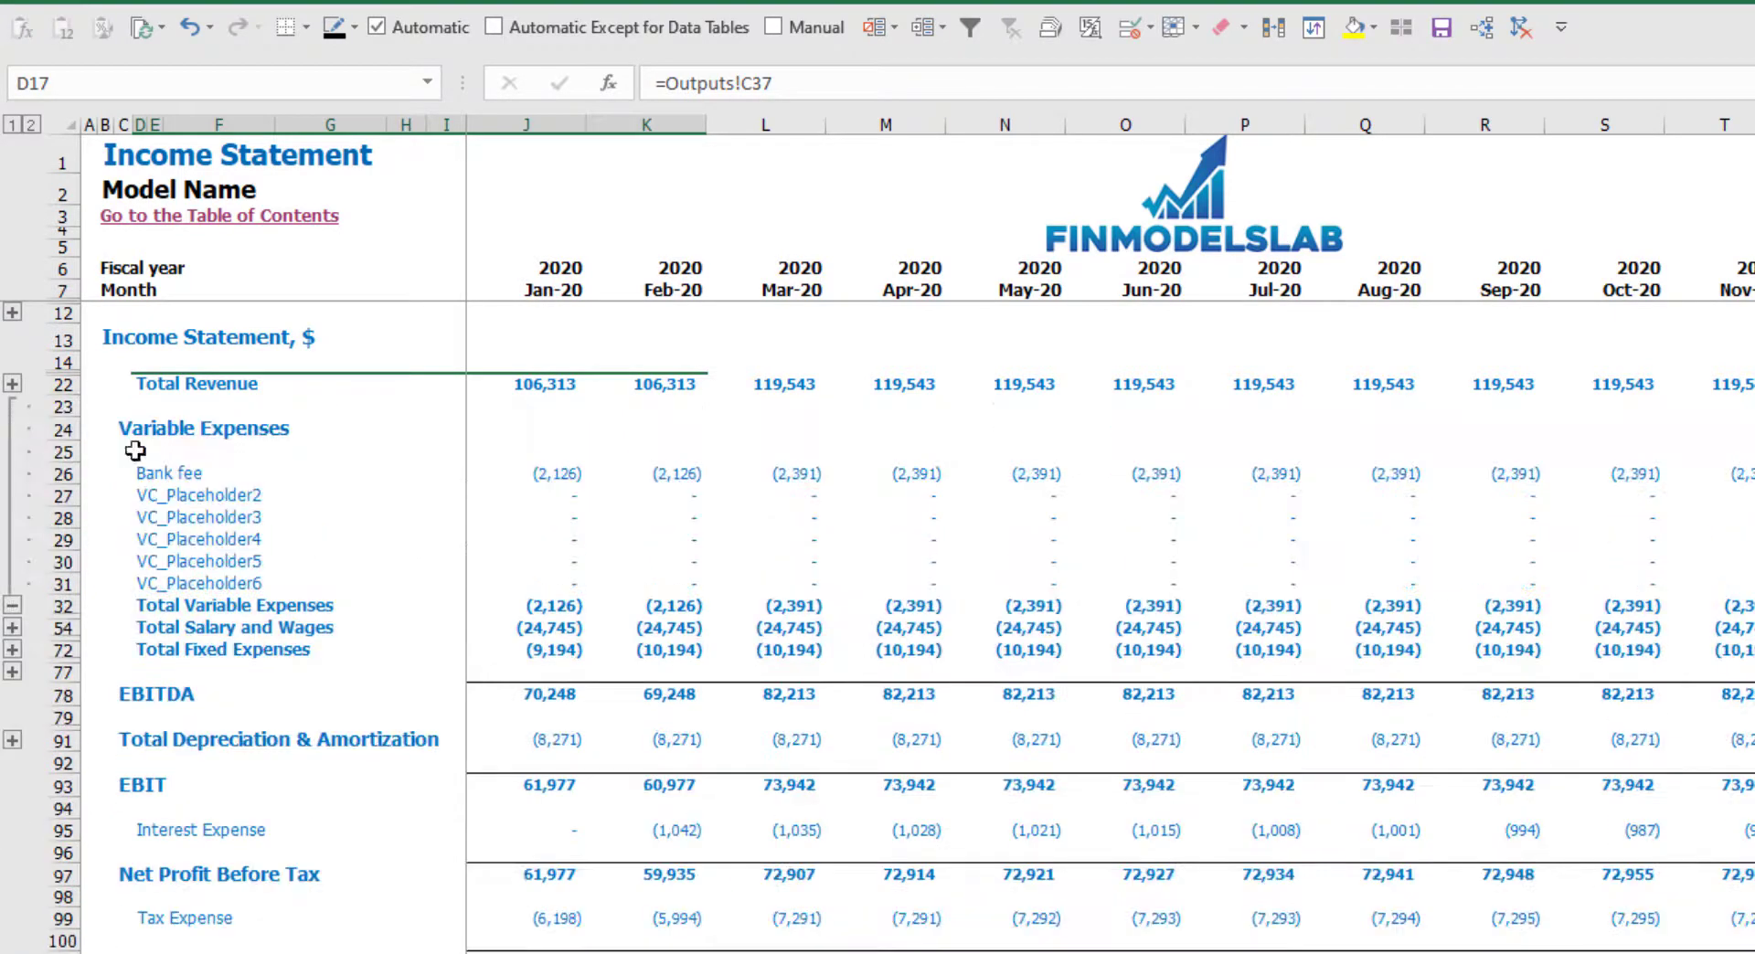
click(12, 607)
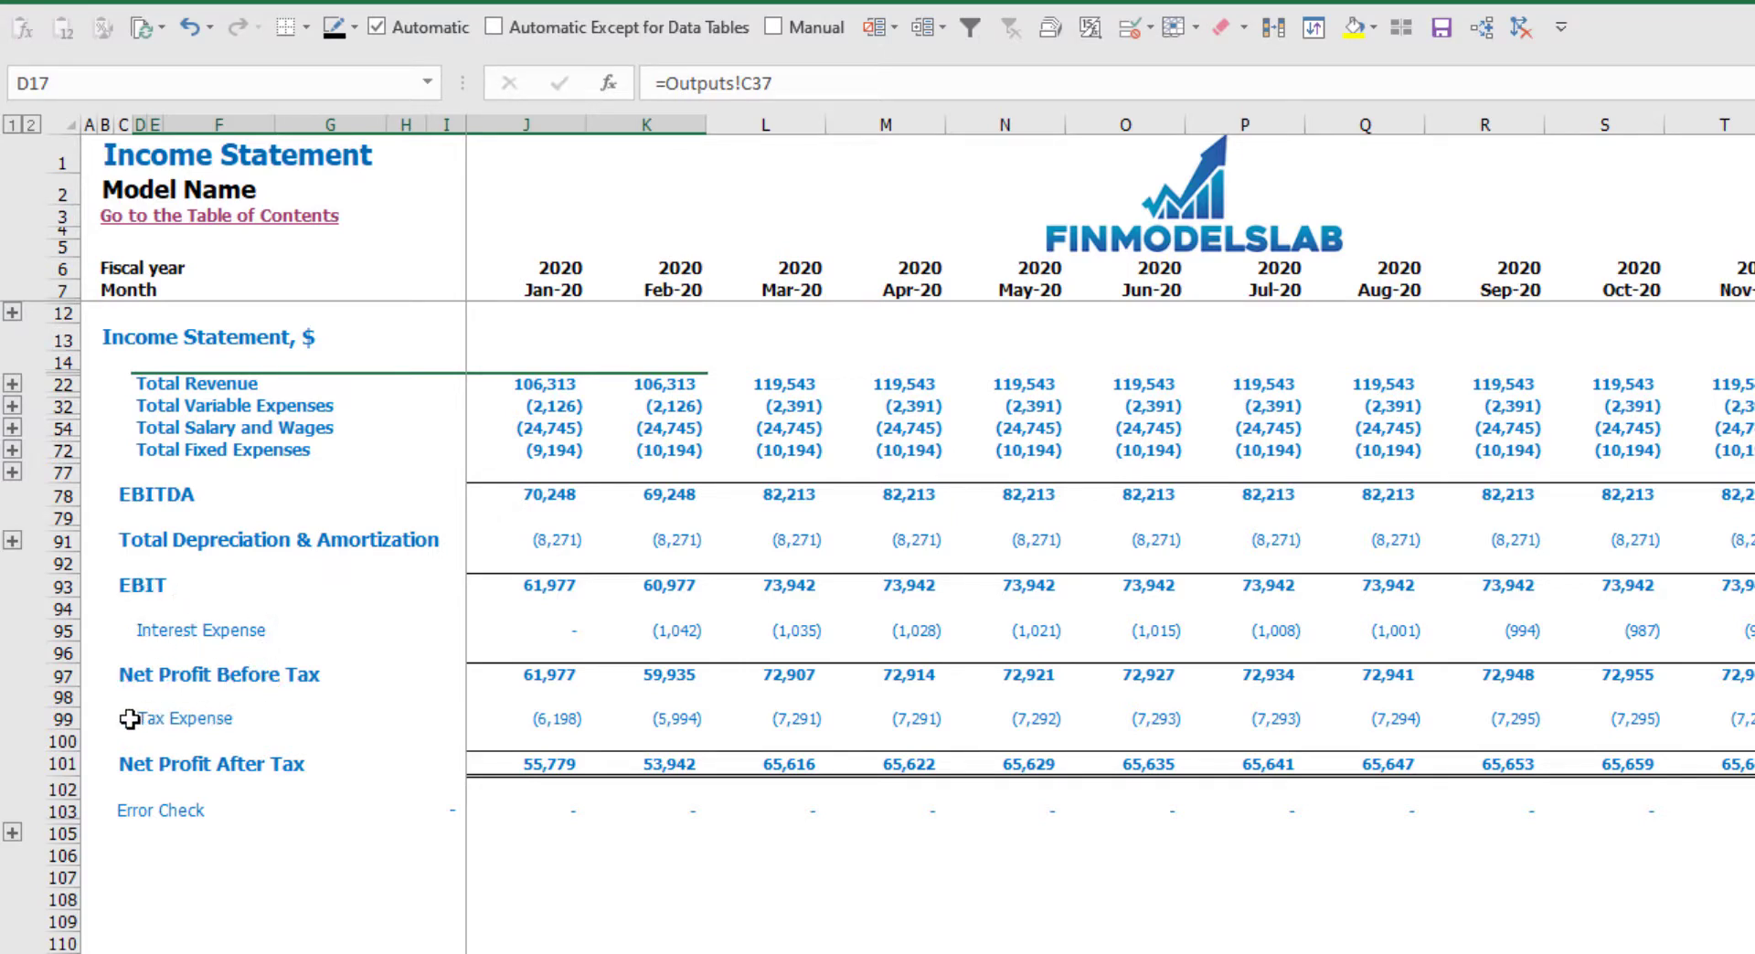
Examine the Net Profit After Tax and Tax Expense rows at the end of the Income Statement
click(66, 766)
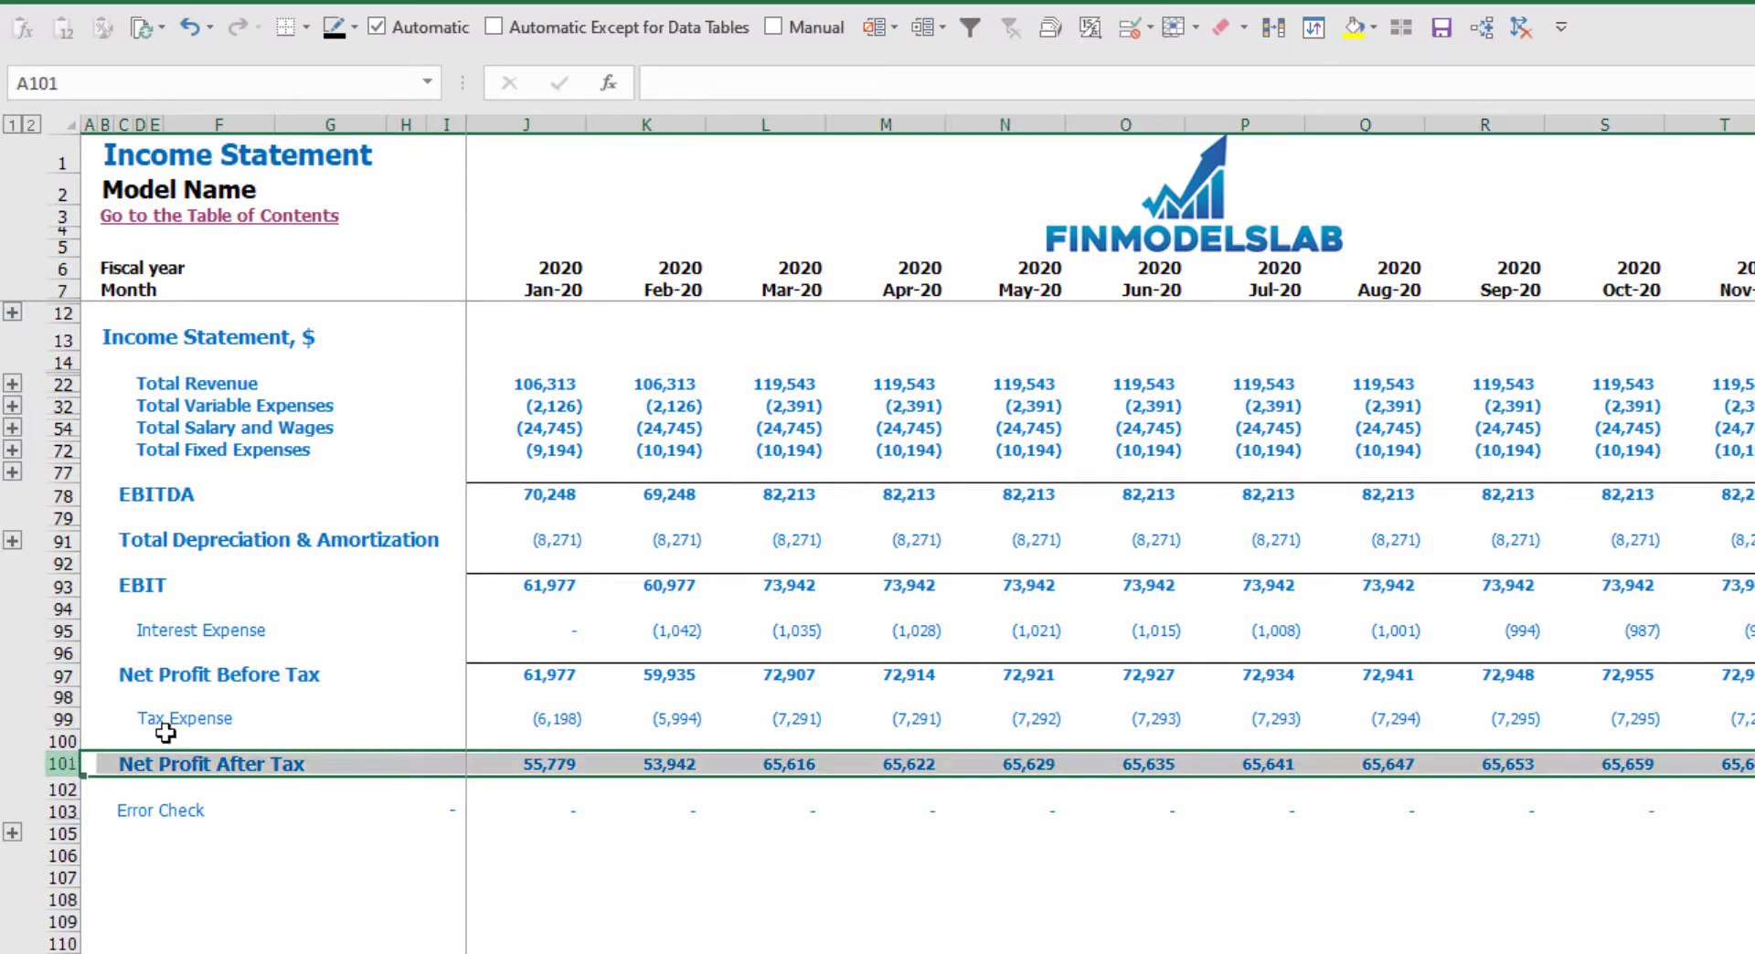
click(178, 720)
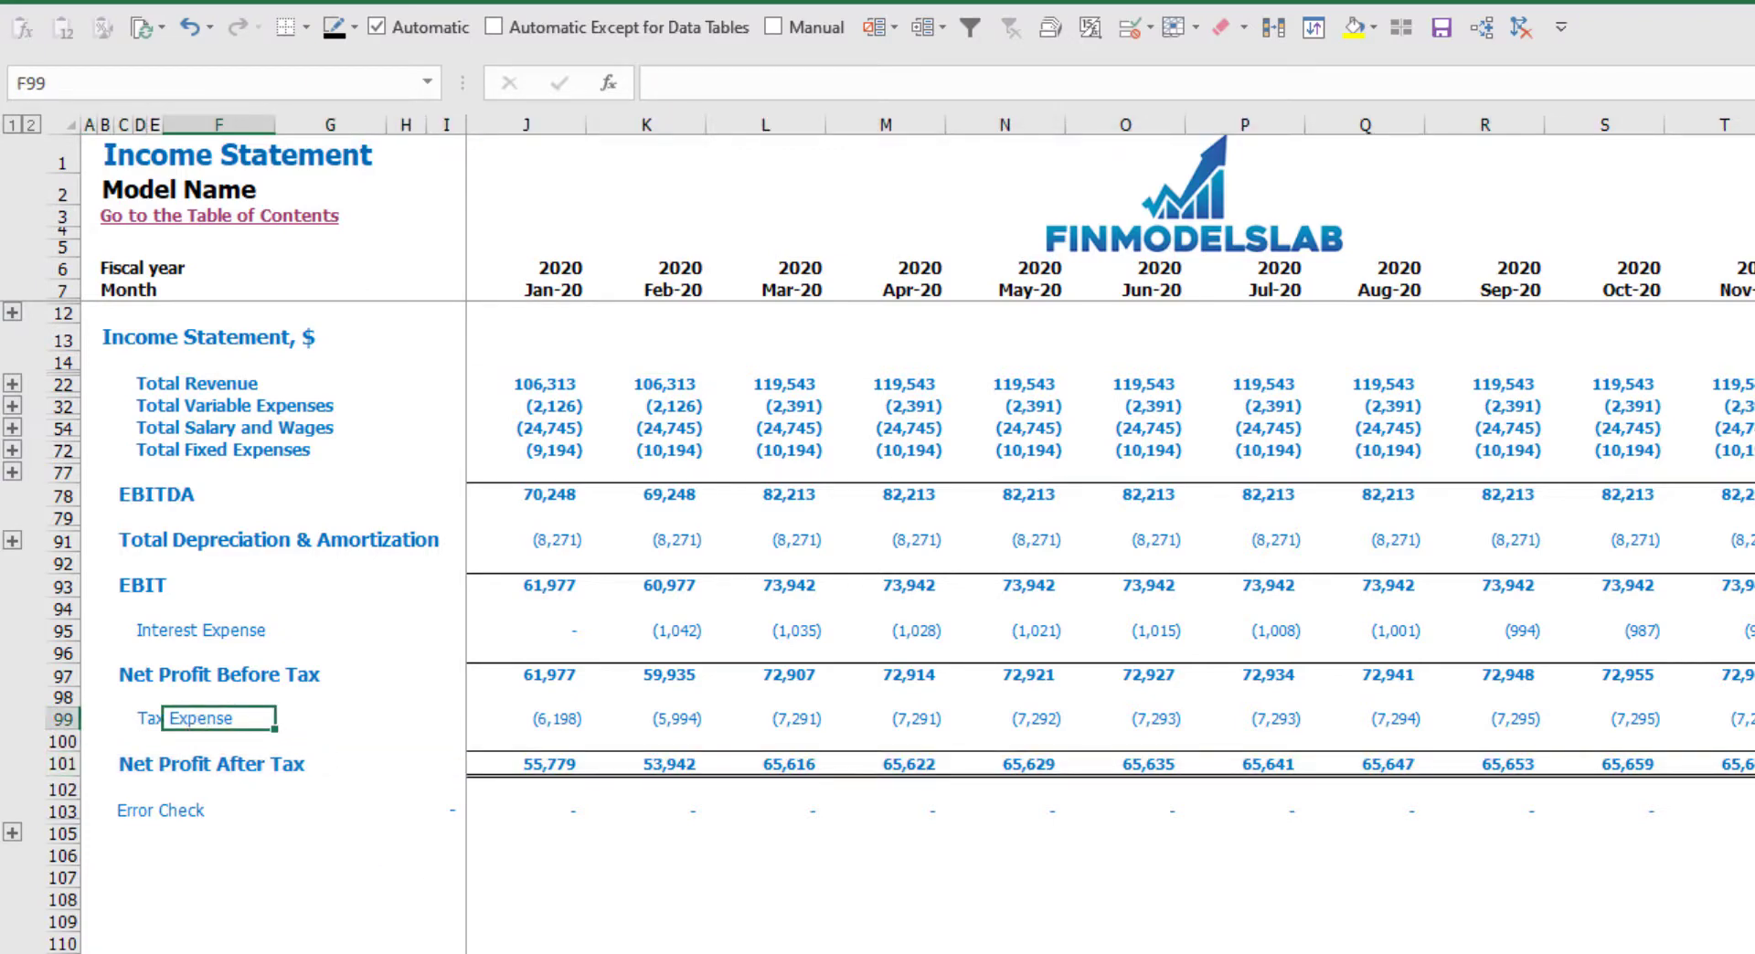
Review the operating, investing and financing sections of the Cash Flow Statement, and view its indirect-method version
key(ctrl+Page_Down)
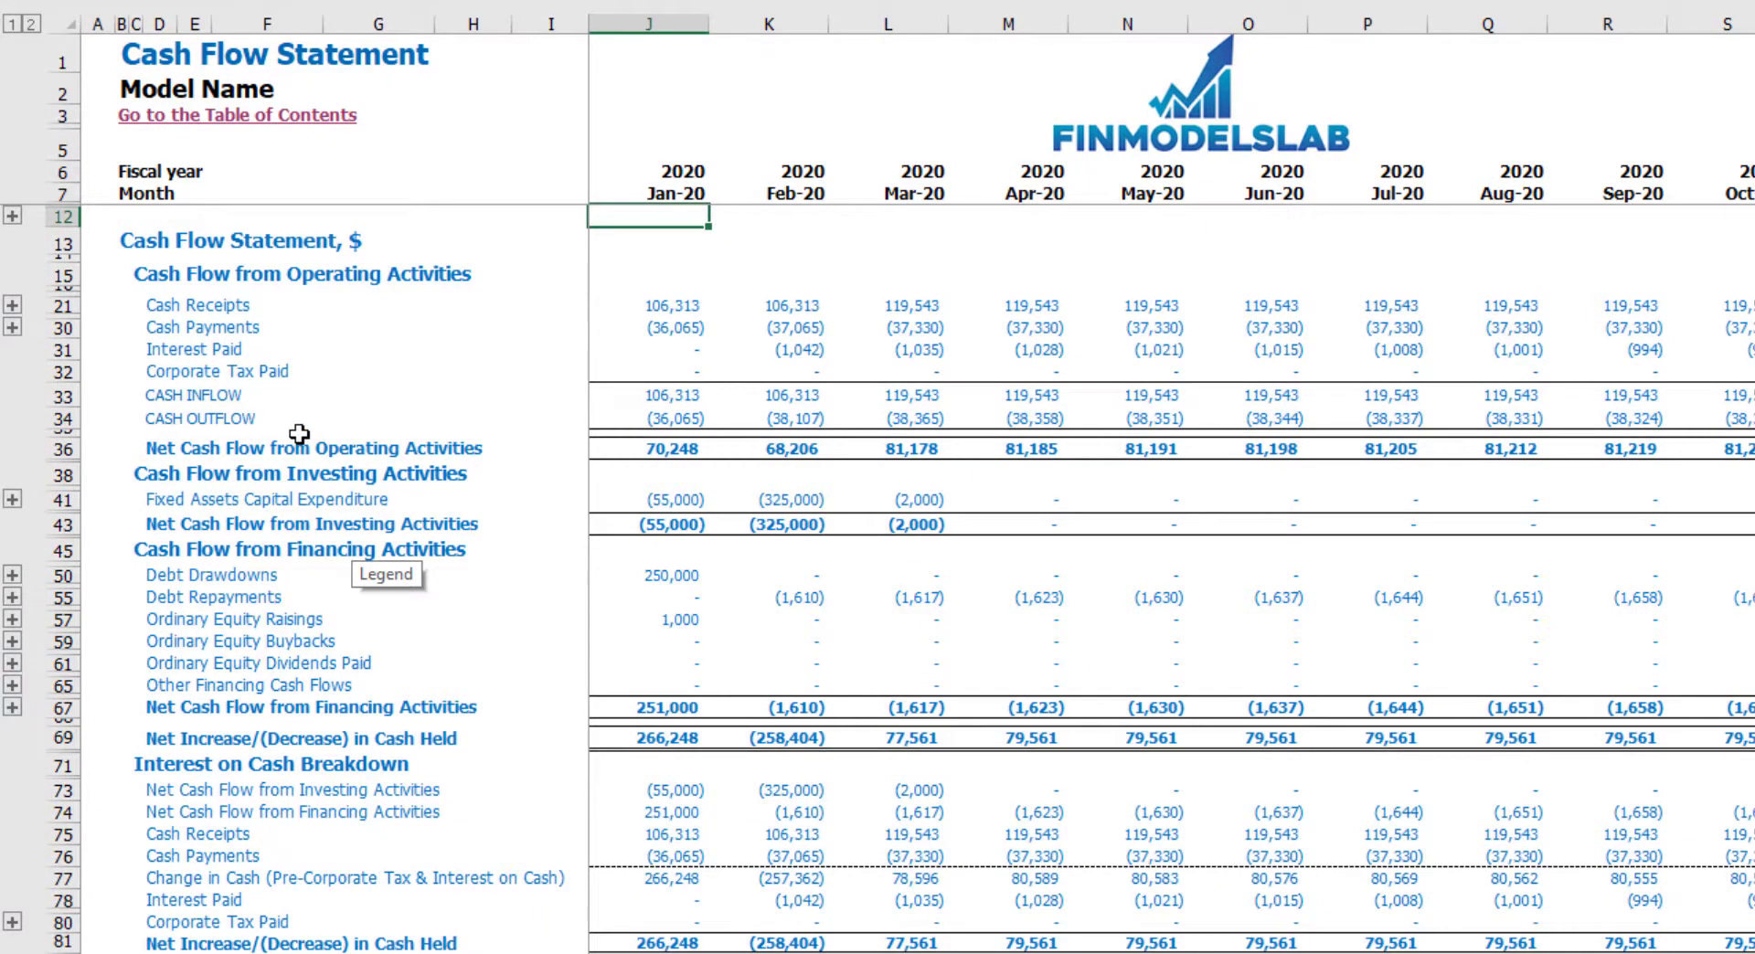
click(64, 274)
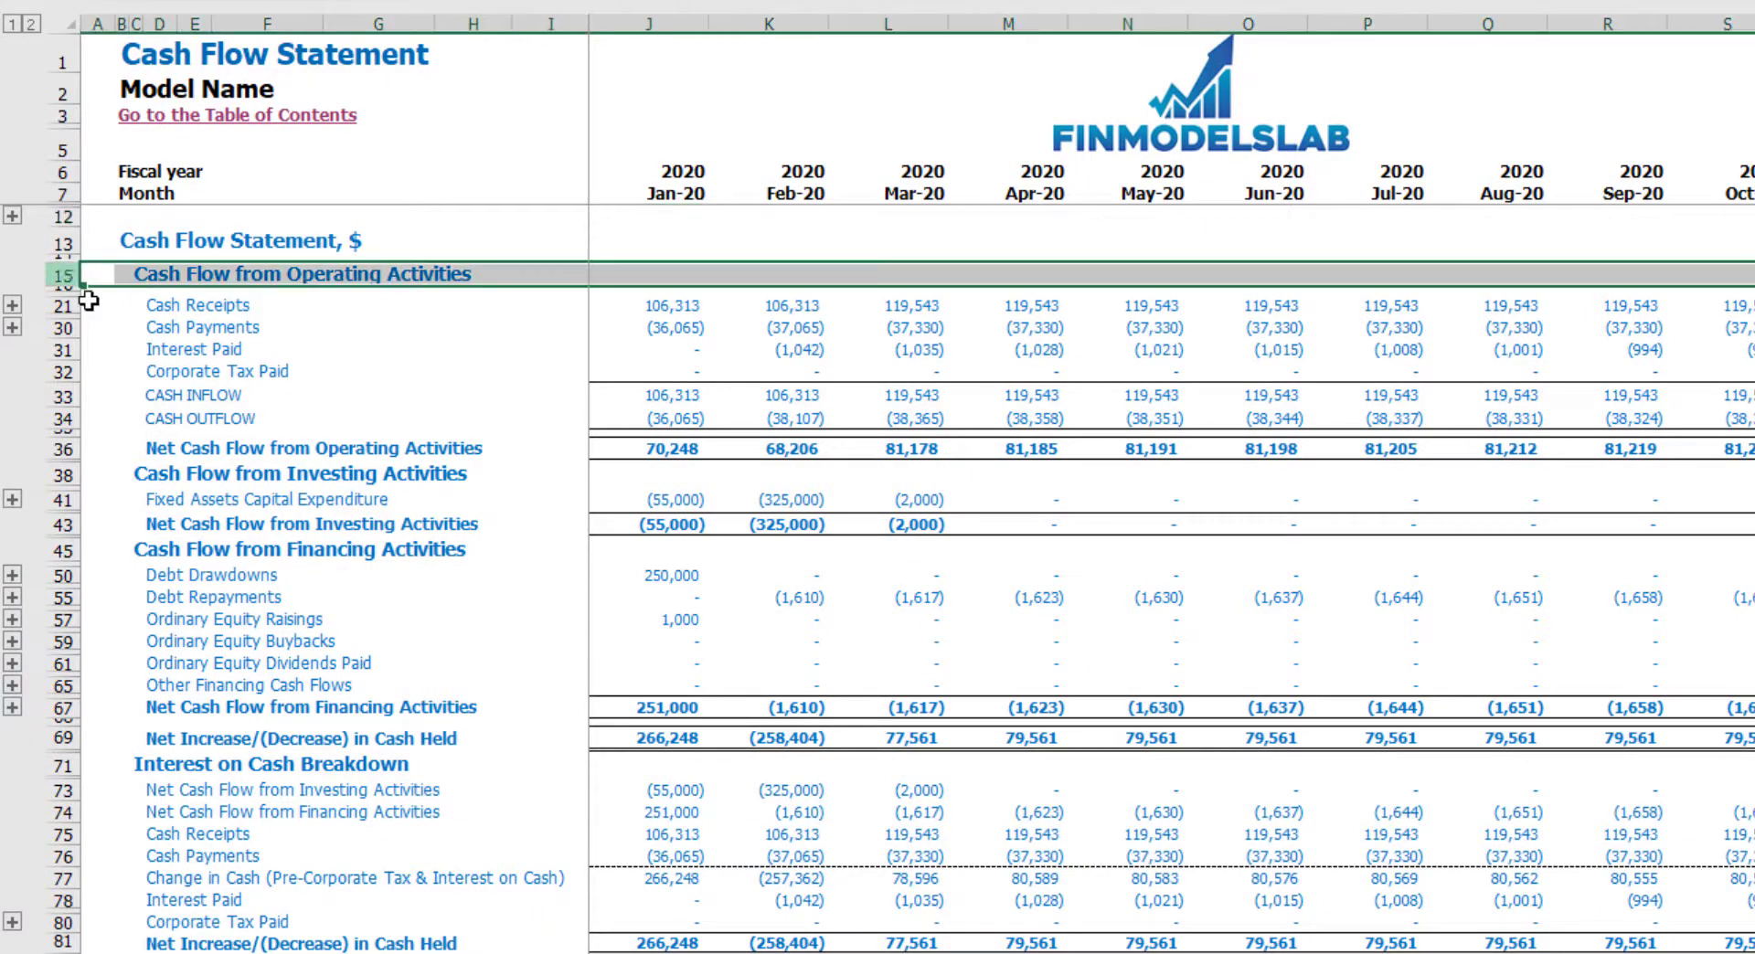
click(51, 475)
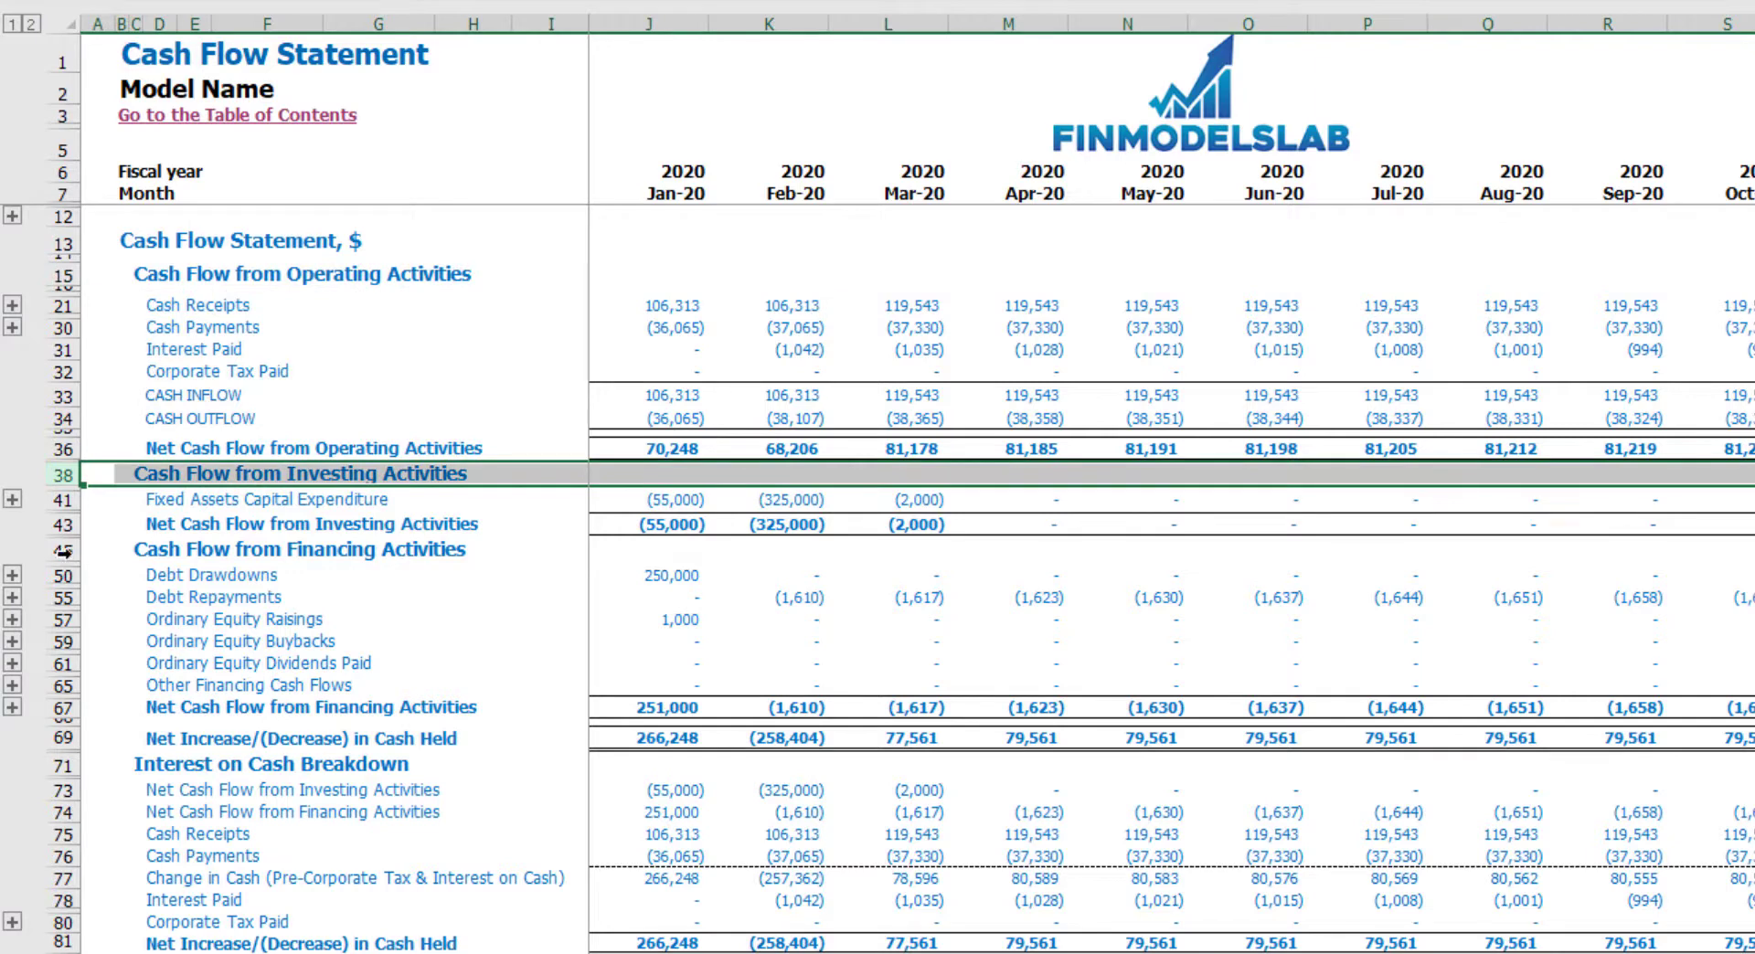
click(65, 552)
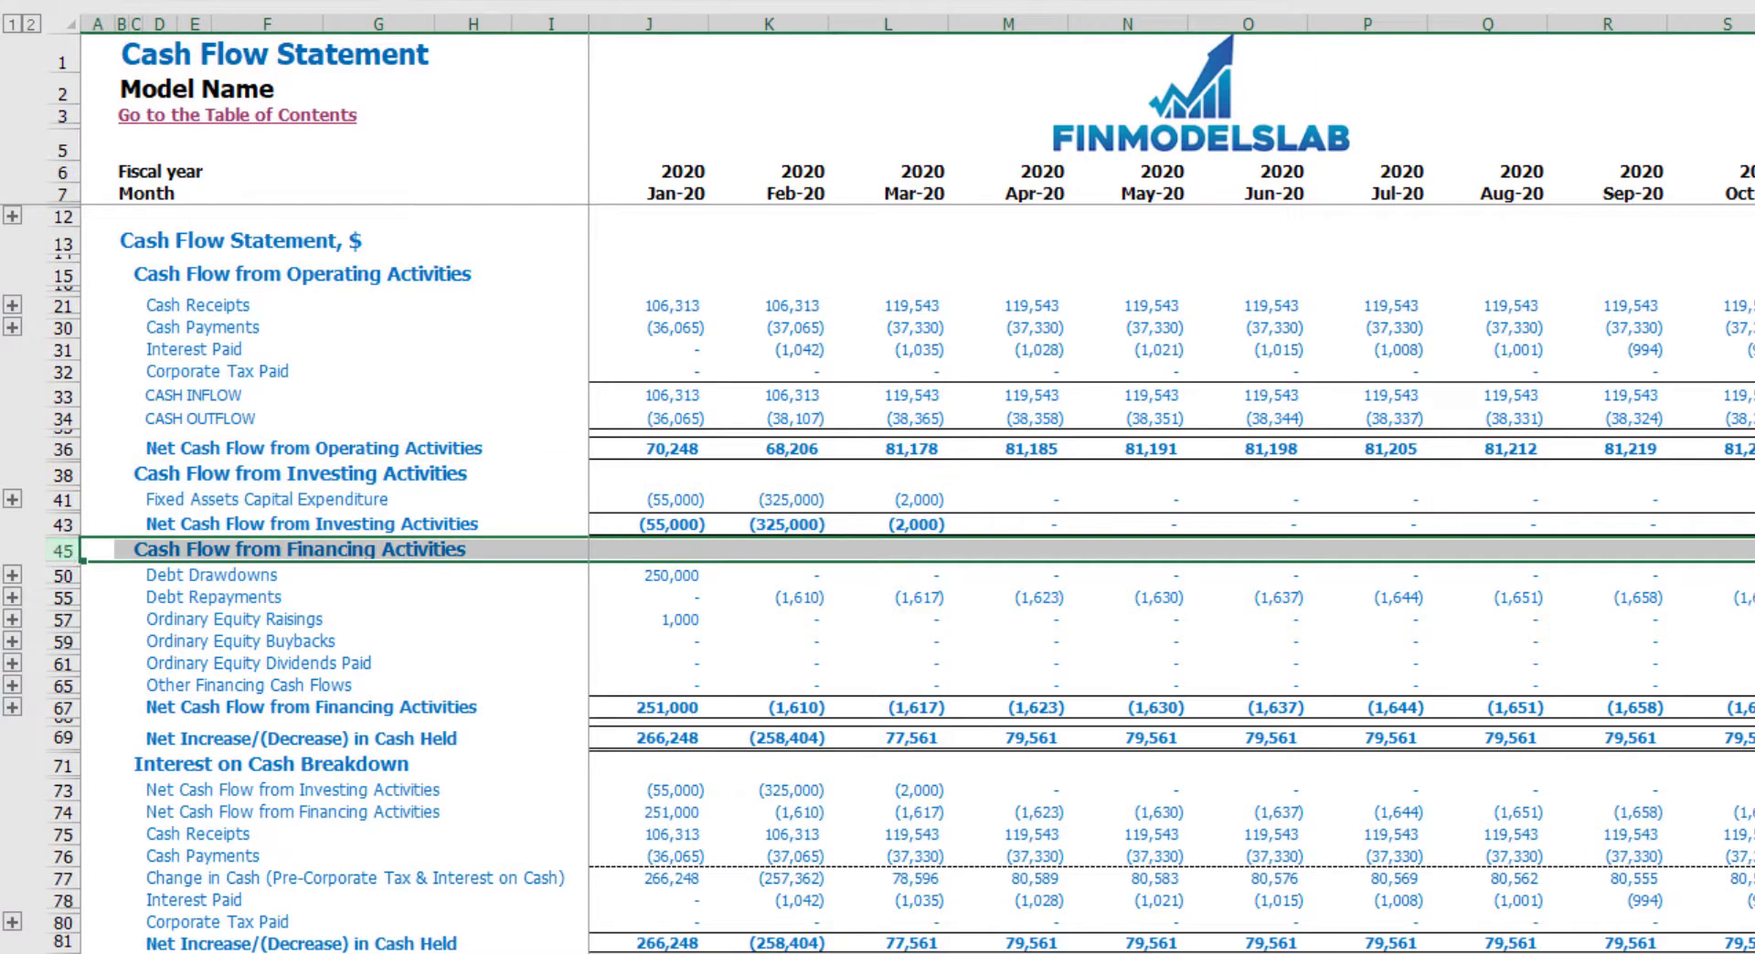
key(ctrl+Page_Down)
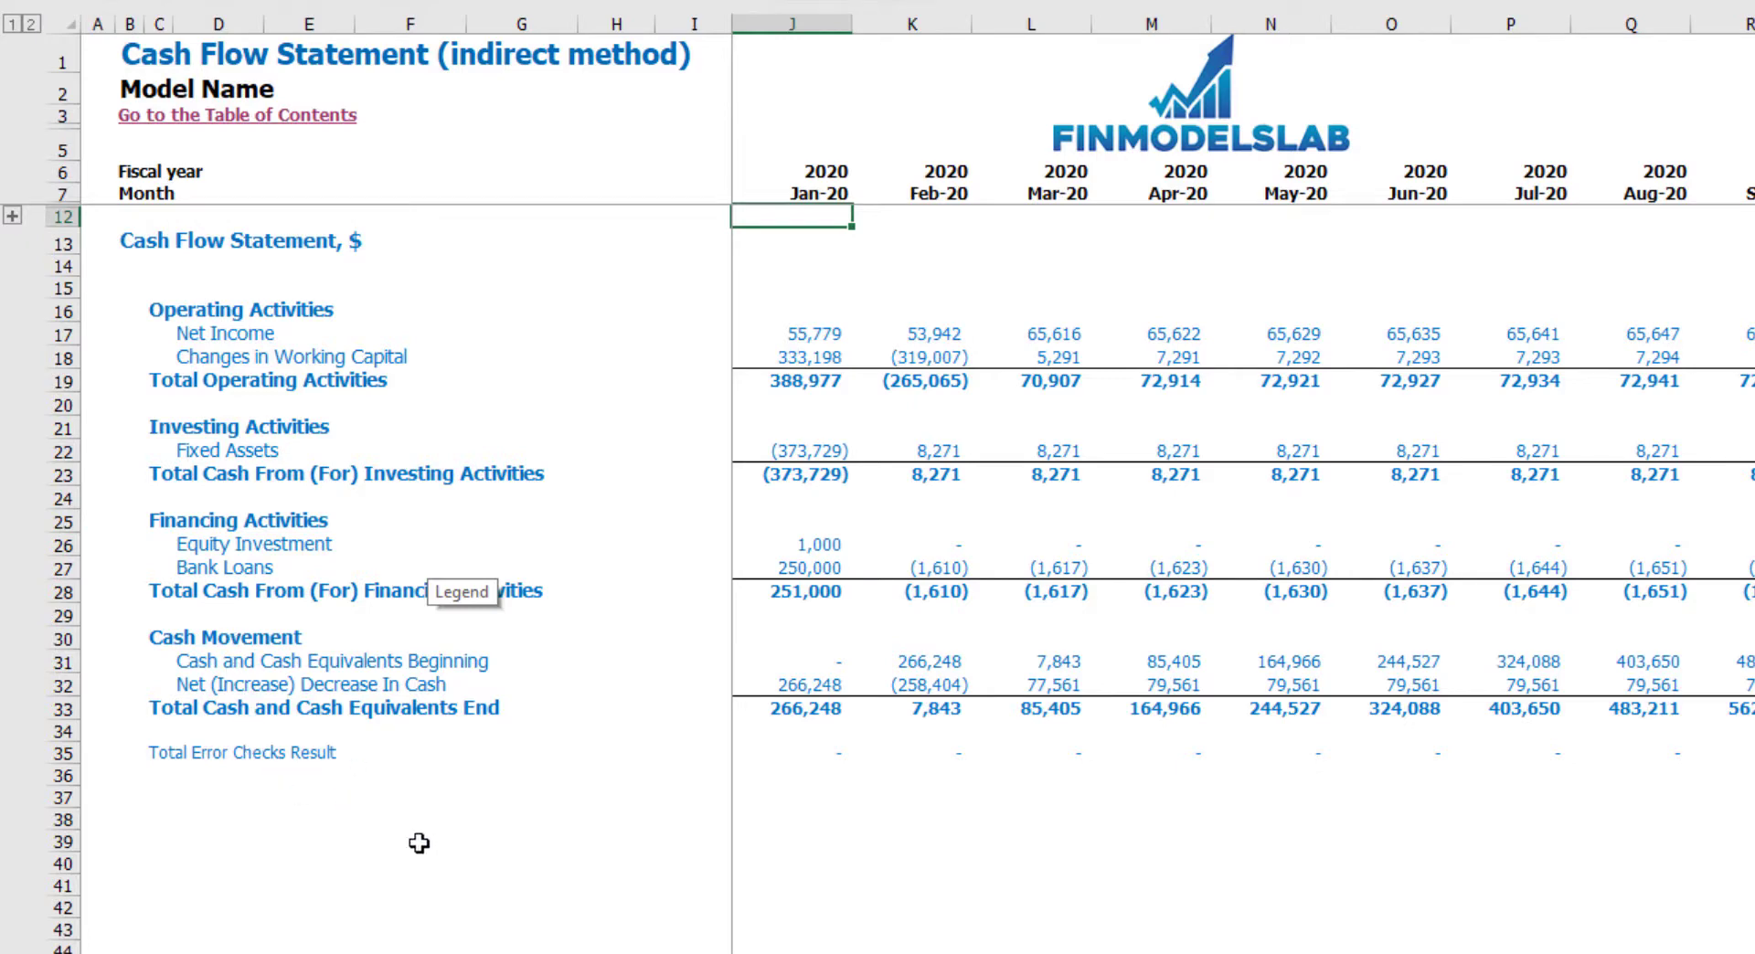
Examine the 2020–2024 annual figures and charts on the Financial Statements Summary sheet
key(ctrl+Page_Up)
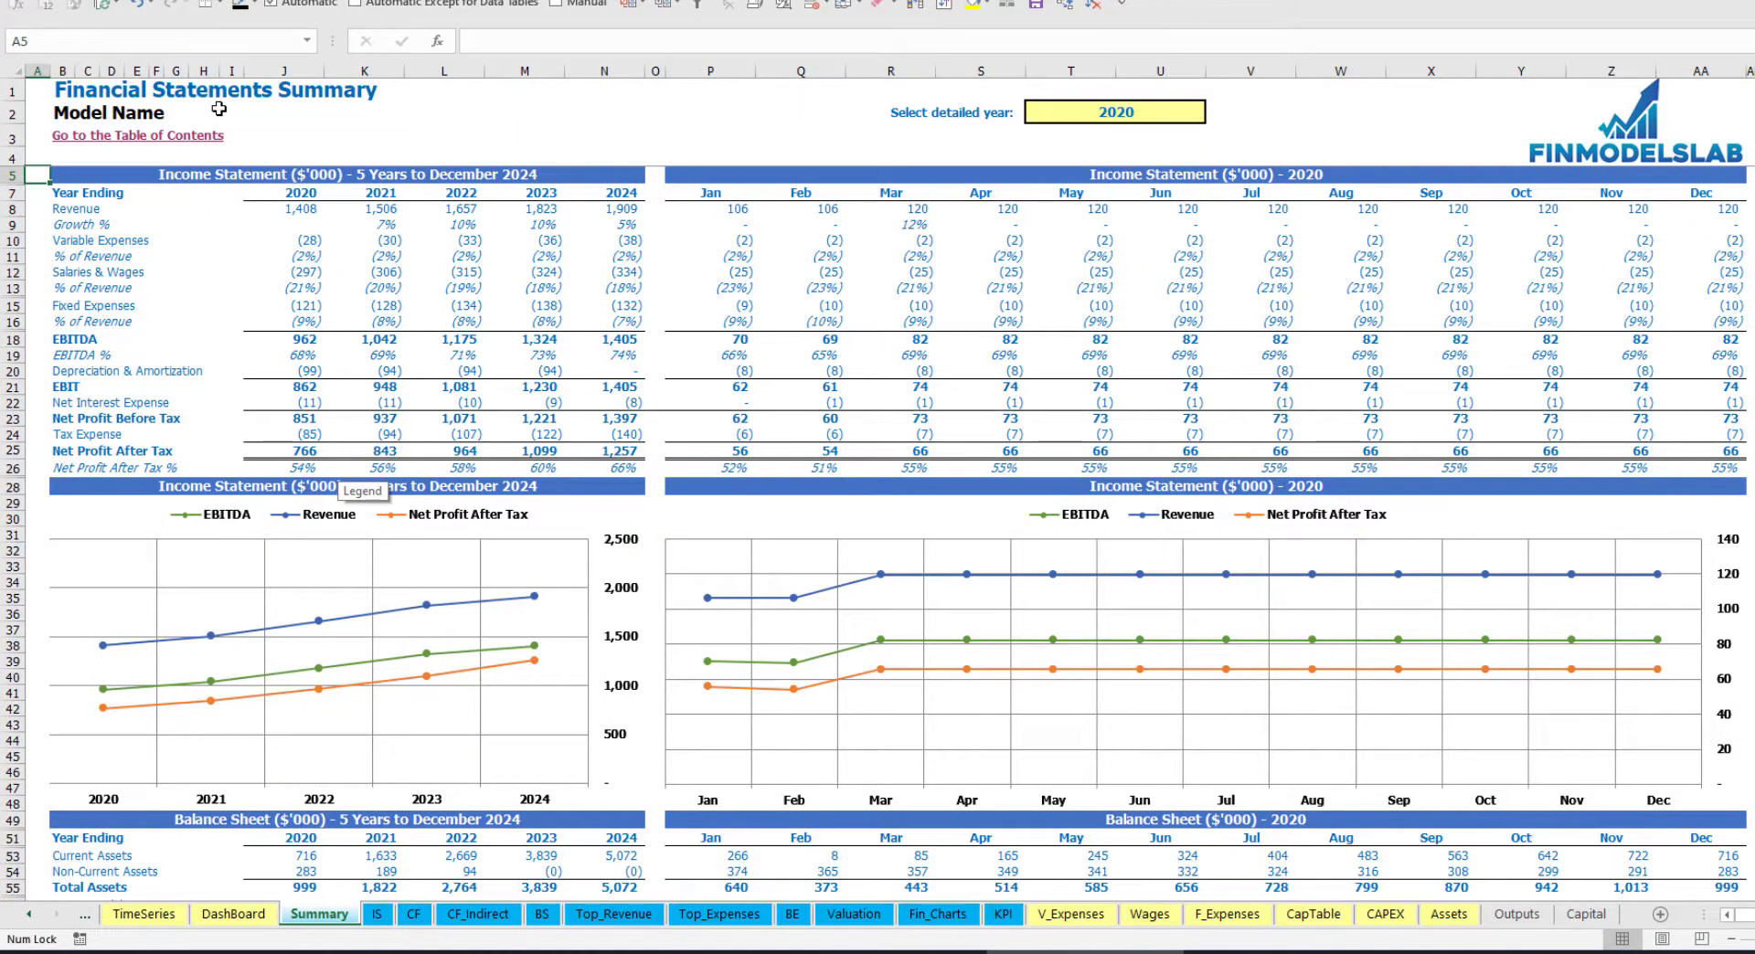
drag(292, 71, 603, 70)
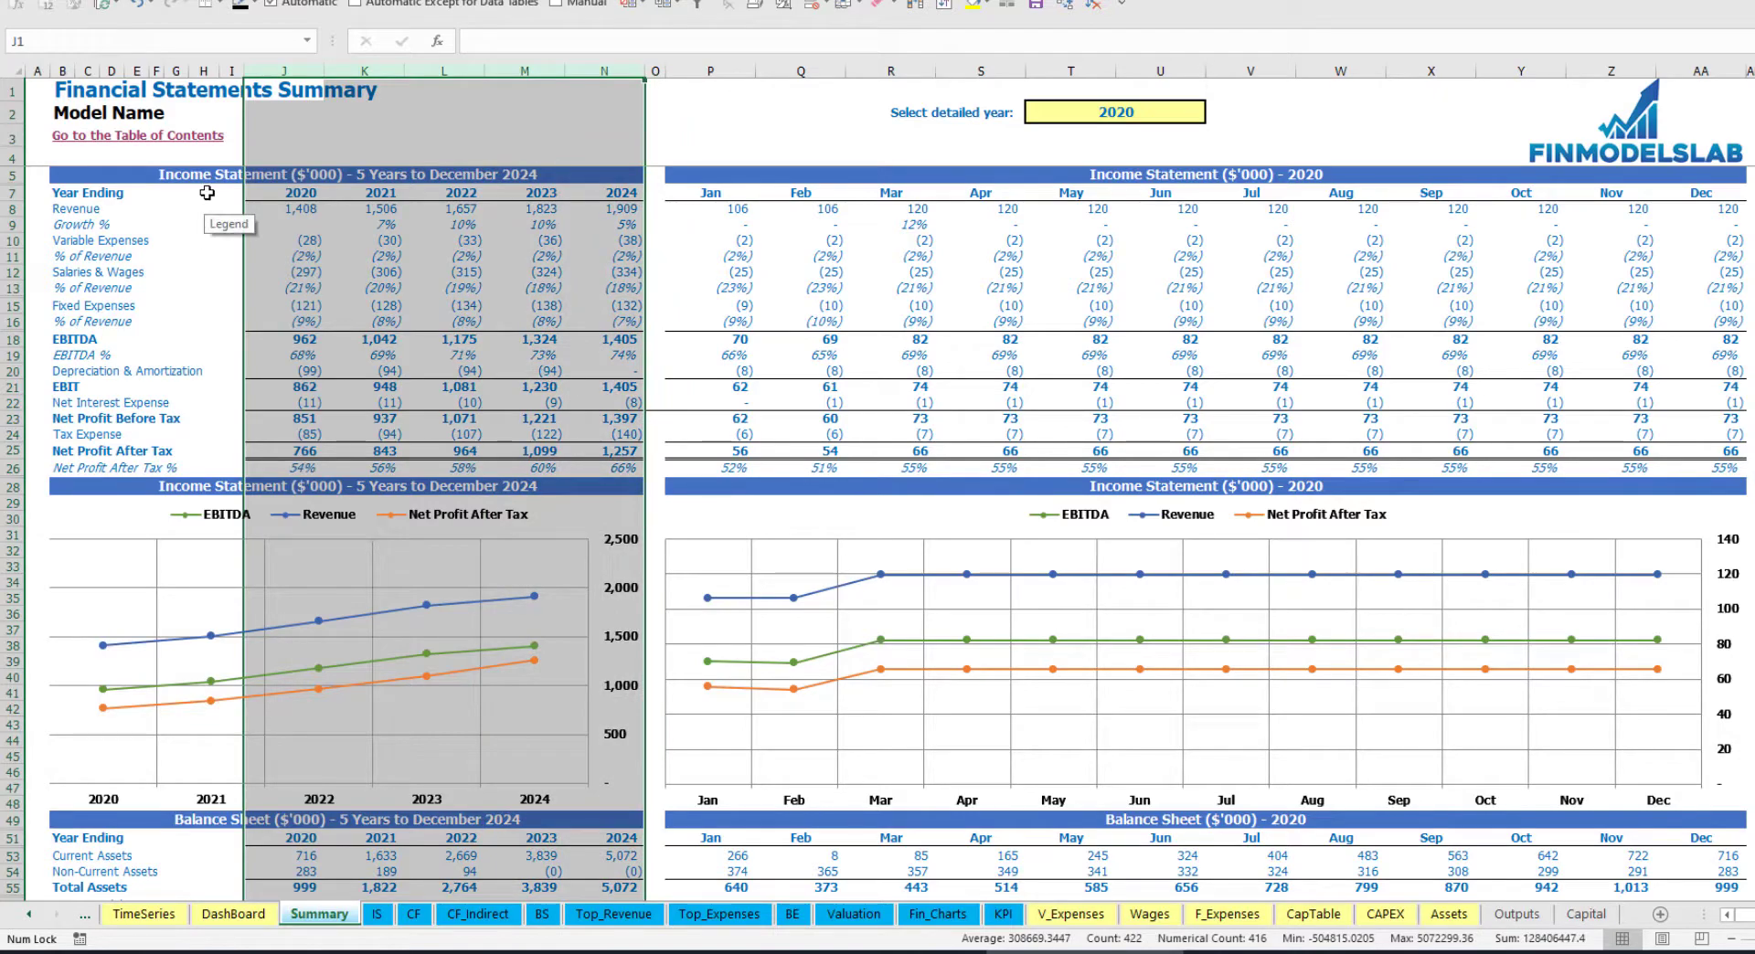
click(188, 451)
scroll(261, 653, down, 13)
scroll(261, 653, down, 15)
scroll(262, 646, up, 20)
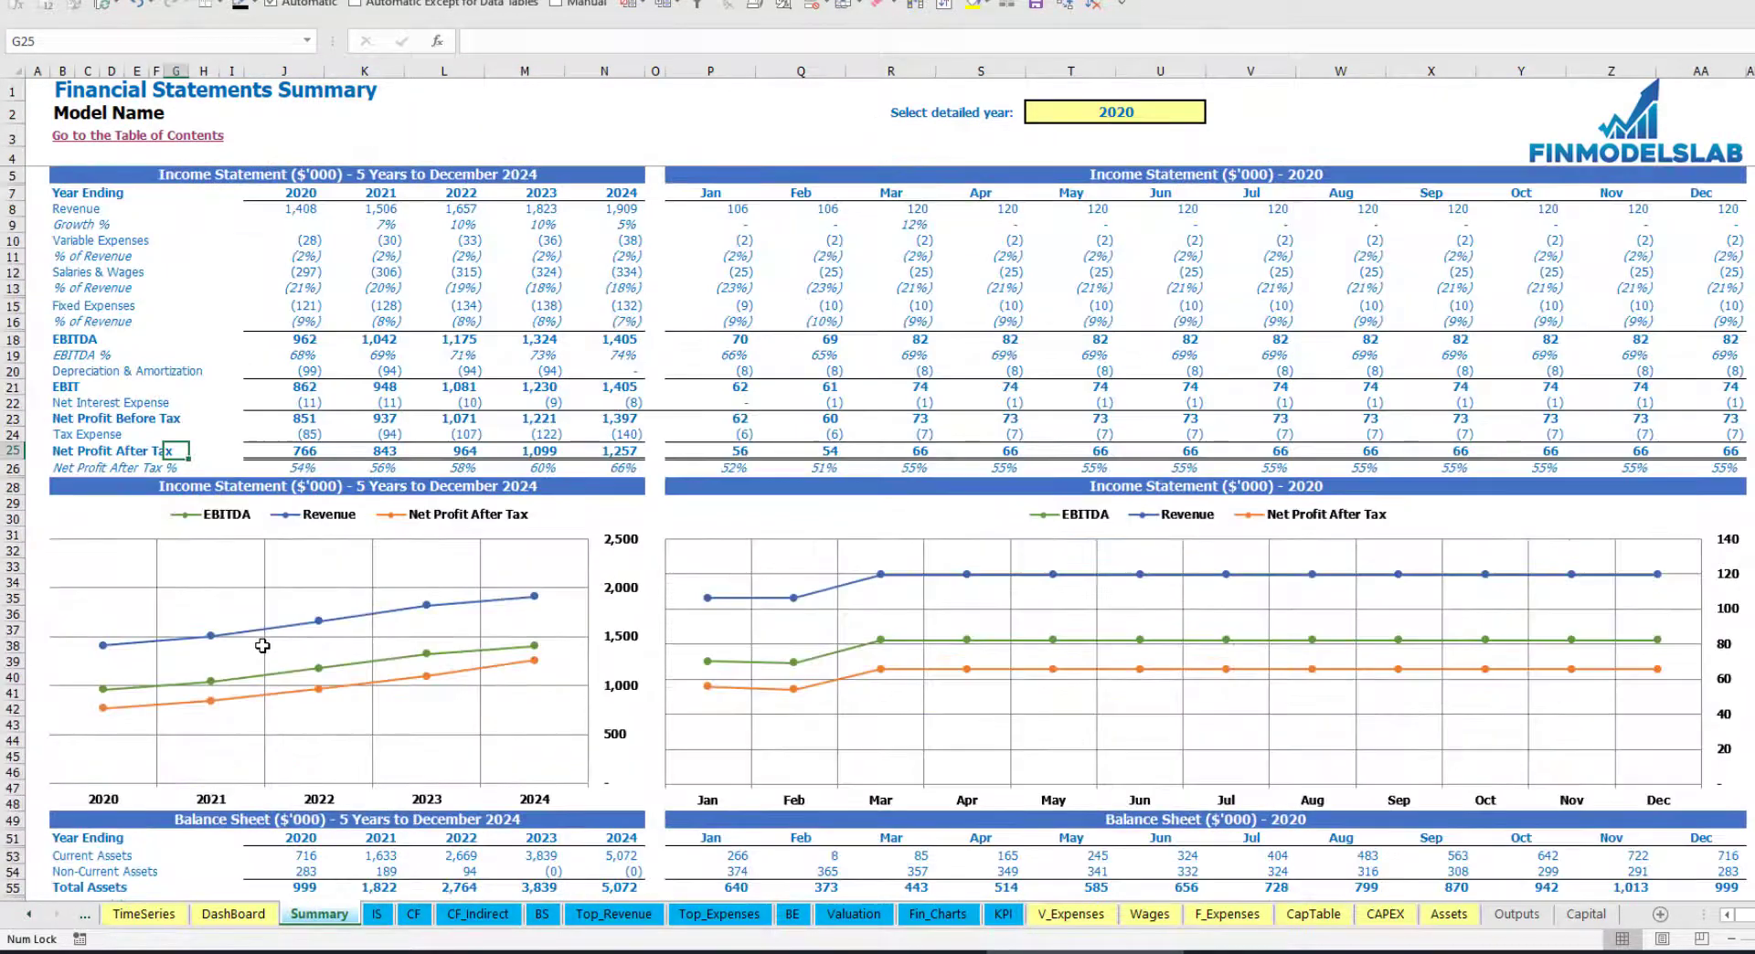
Set the detailed year of the Financial Statements Summary to 2021
click(1175, 118)
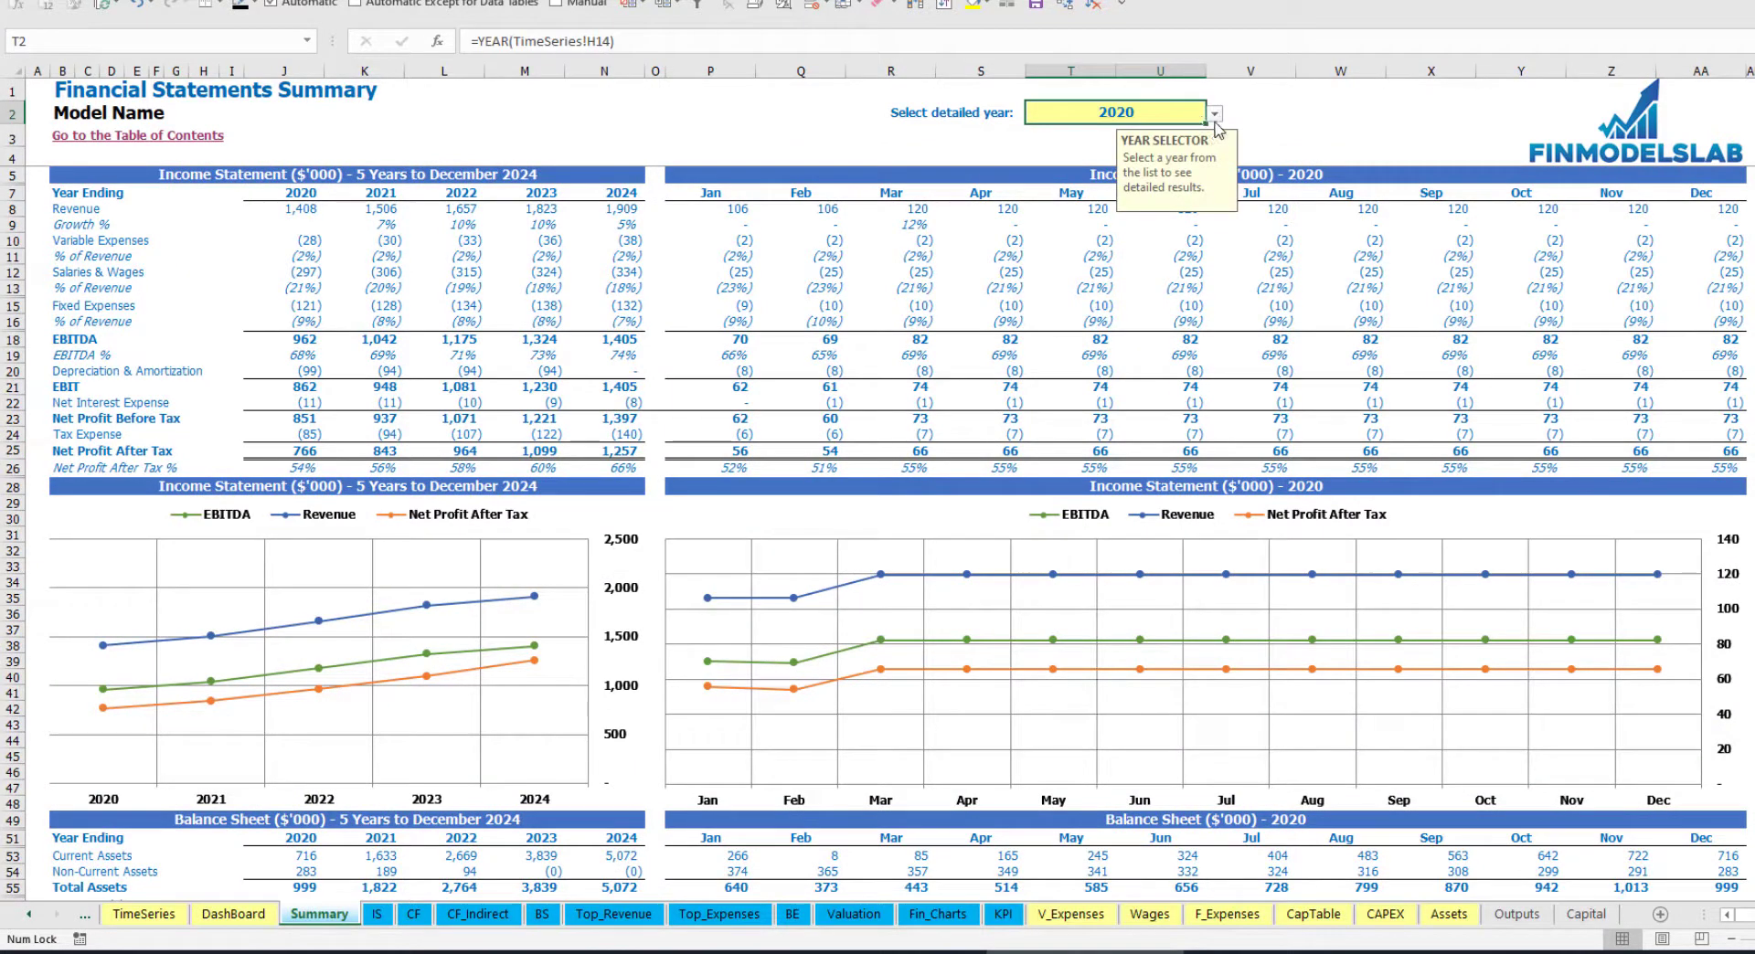
click(1214, 113)
click(1150, 148)
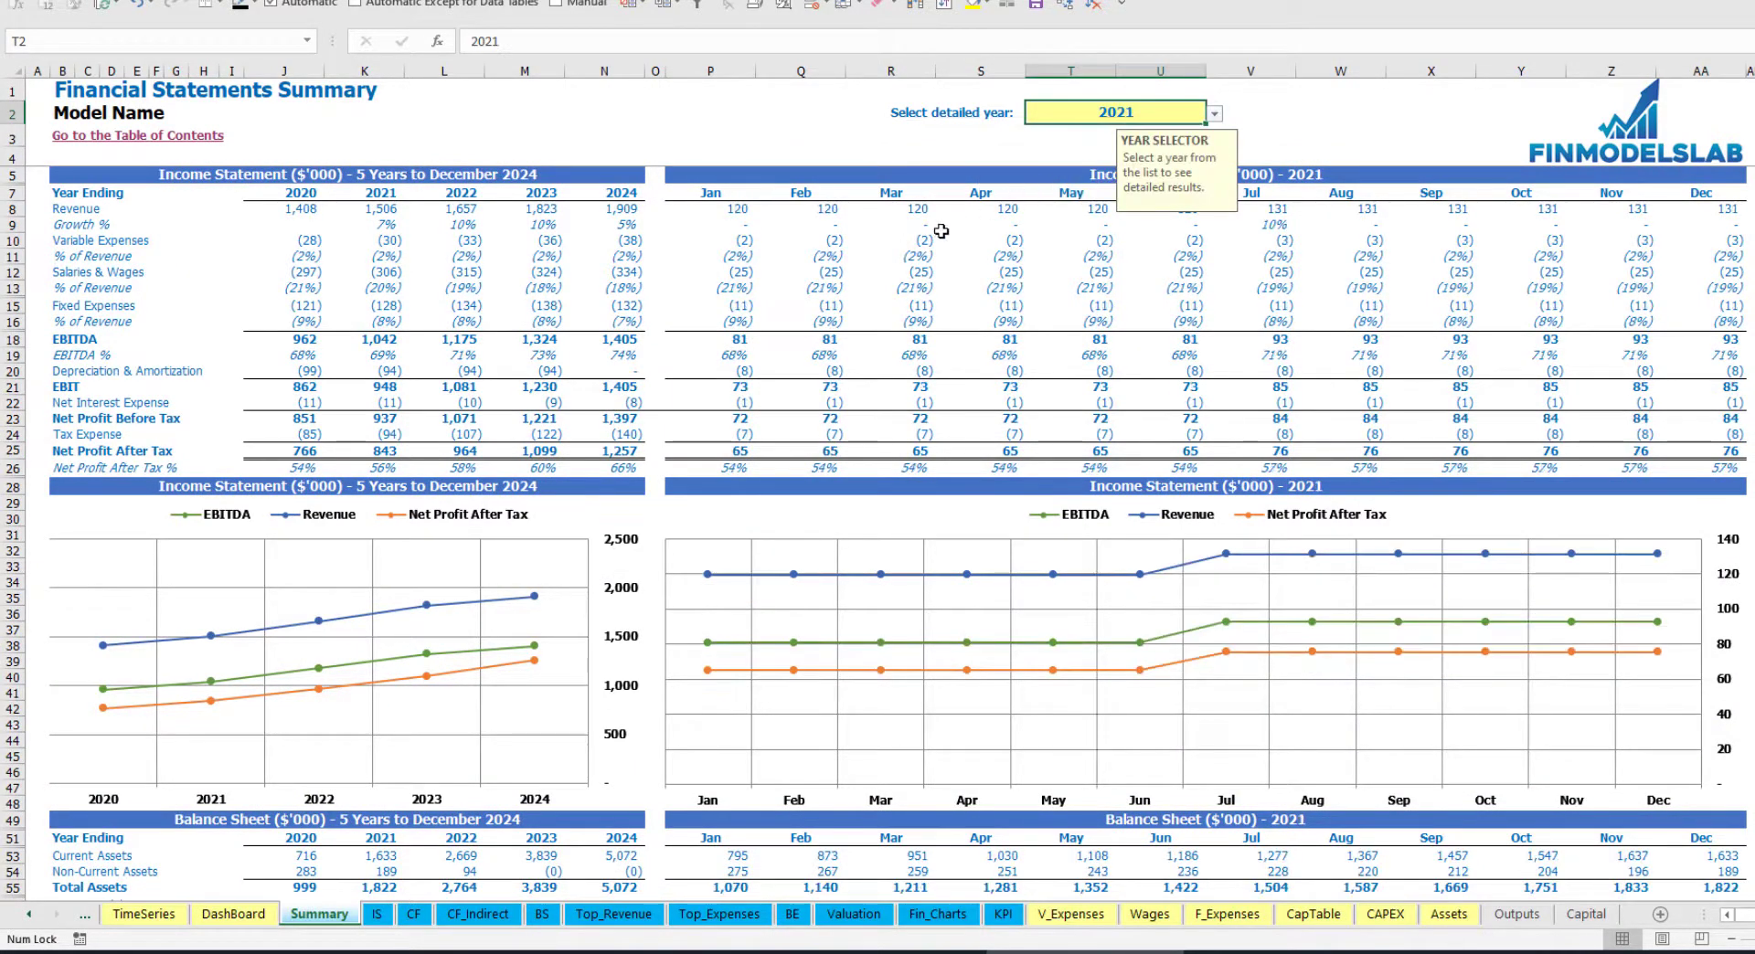
click(1382, 119)
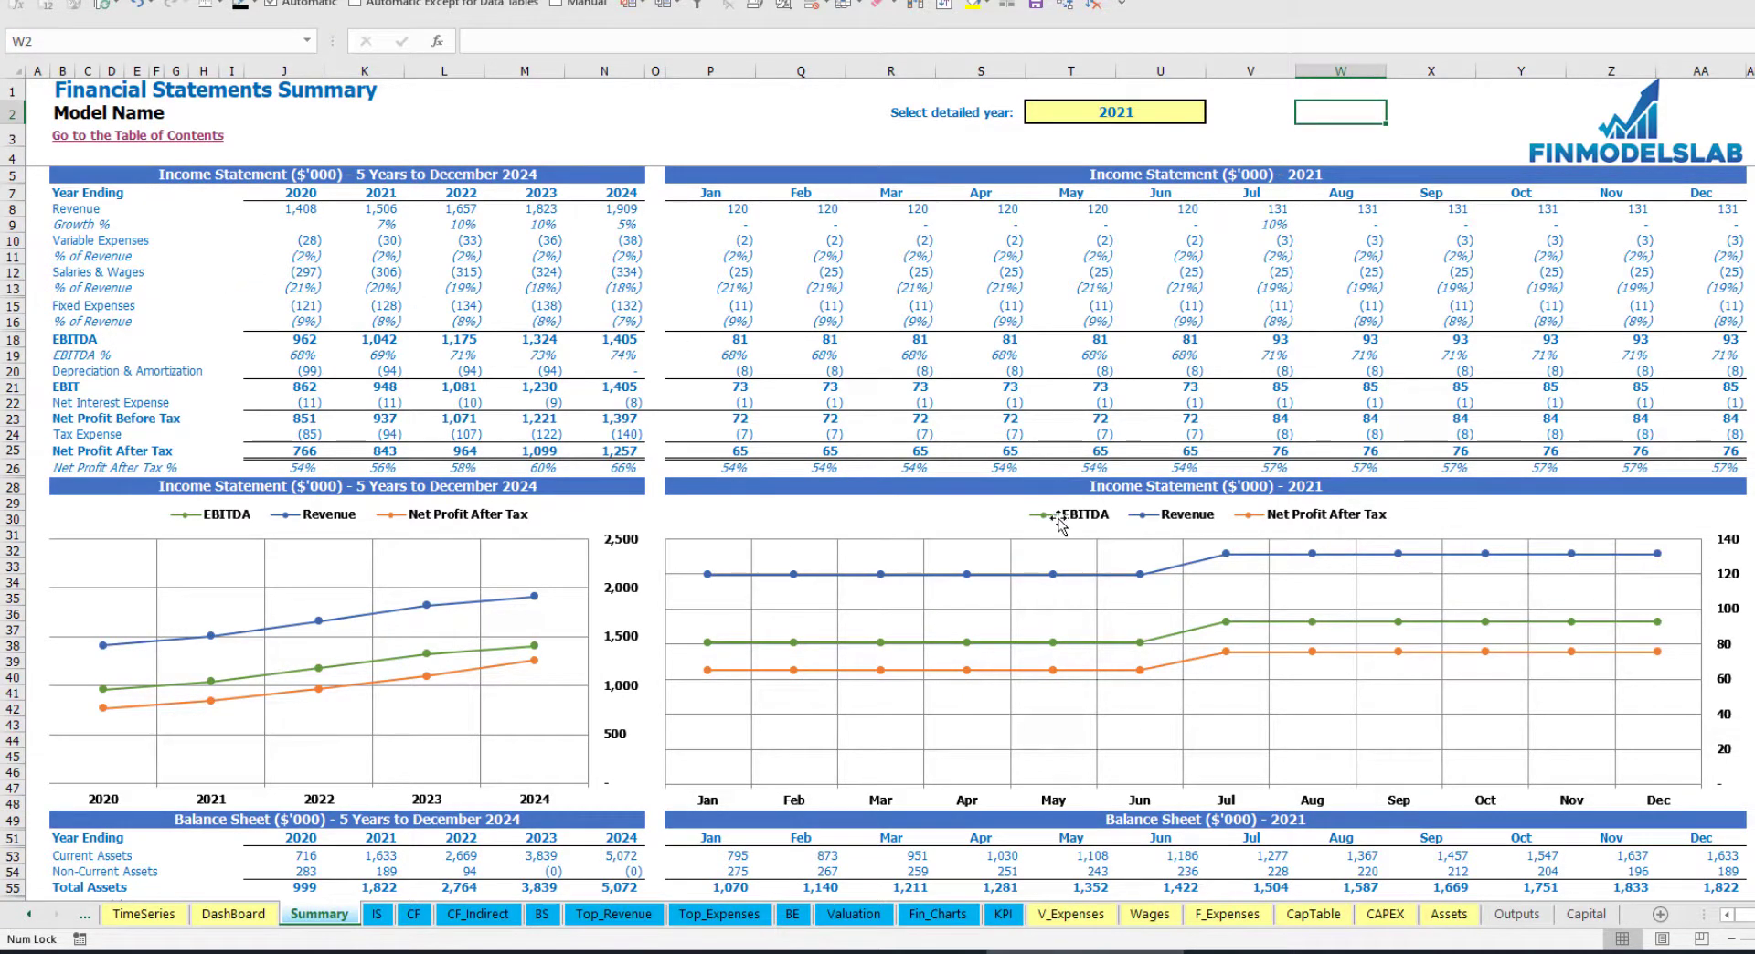
Review the balance sheet and cash flow tables and charts for five years and for 2021 on the Summary sheet
scroll(1067, 535, down, 10)
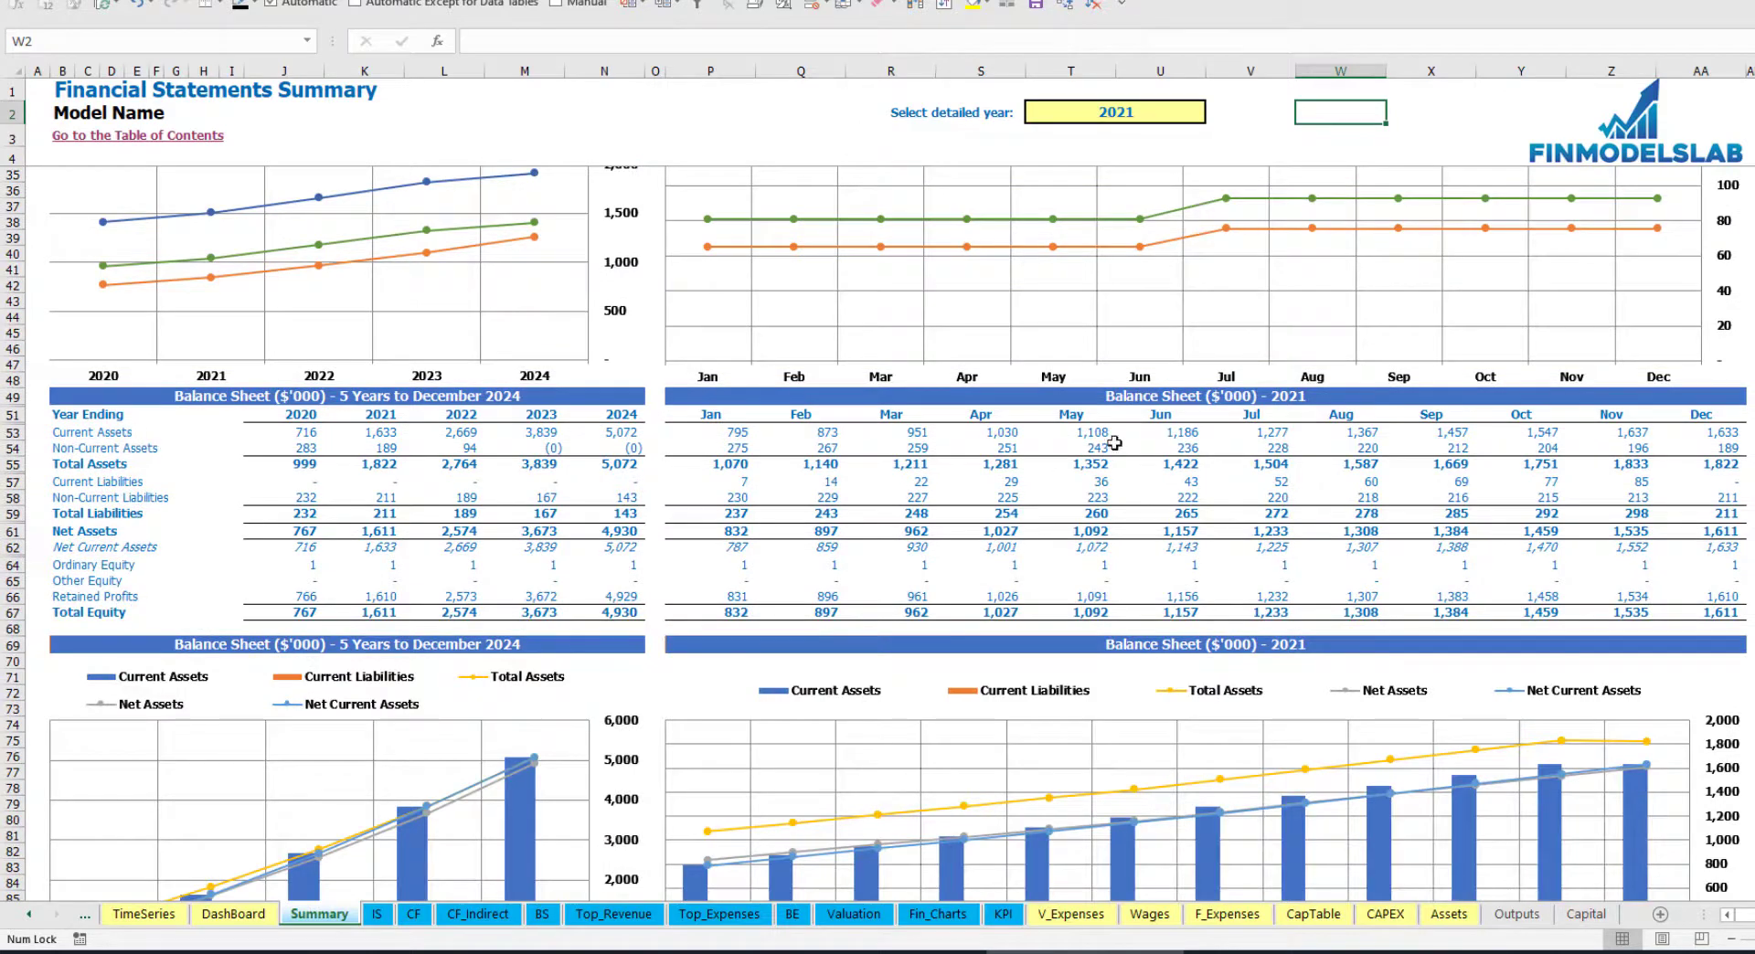
scroll(1114, 443, down, 10)
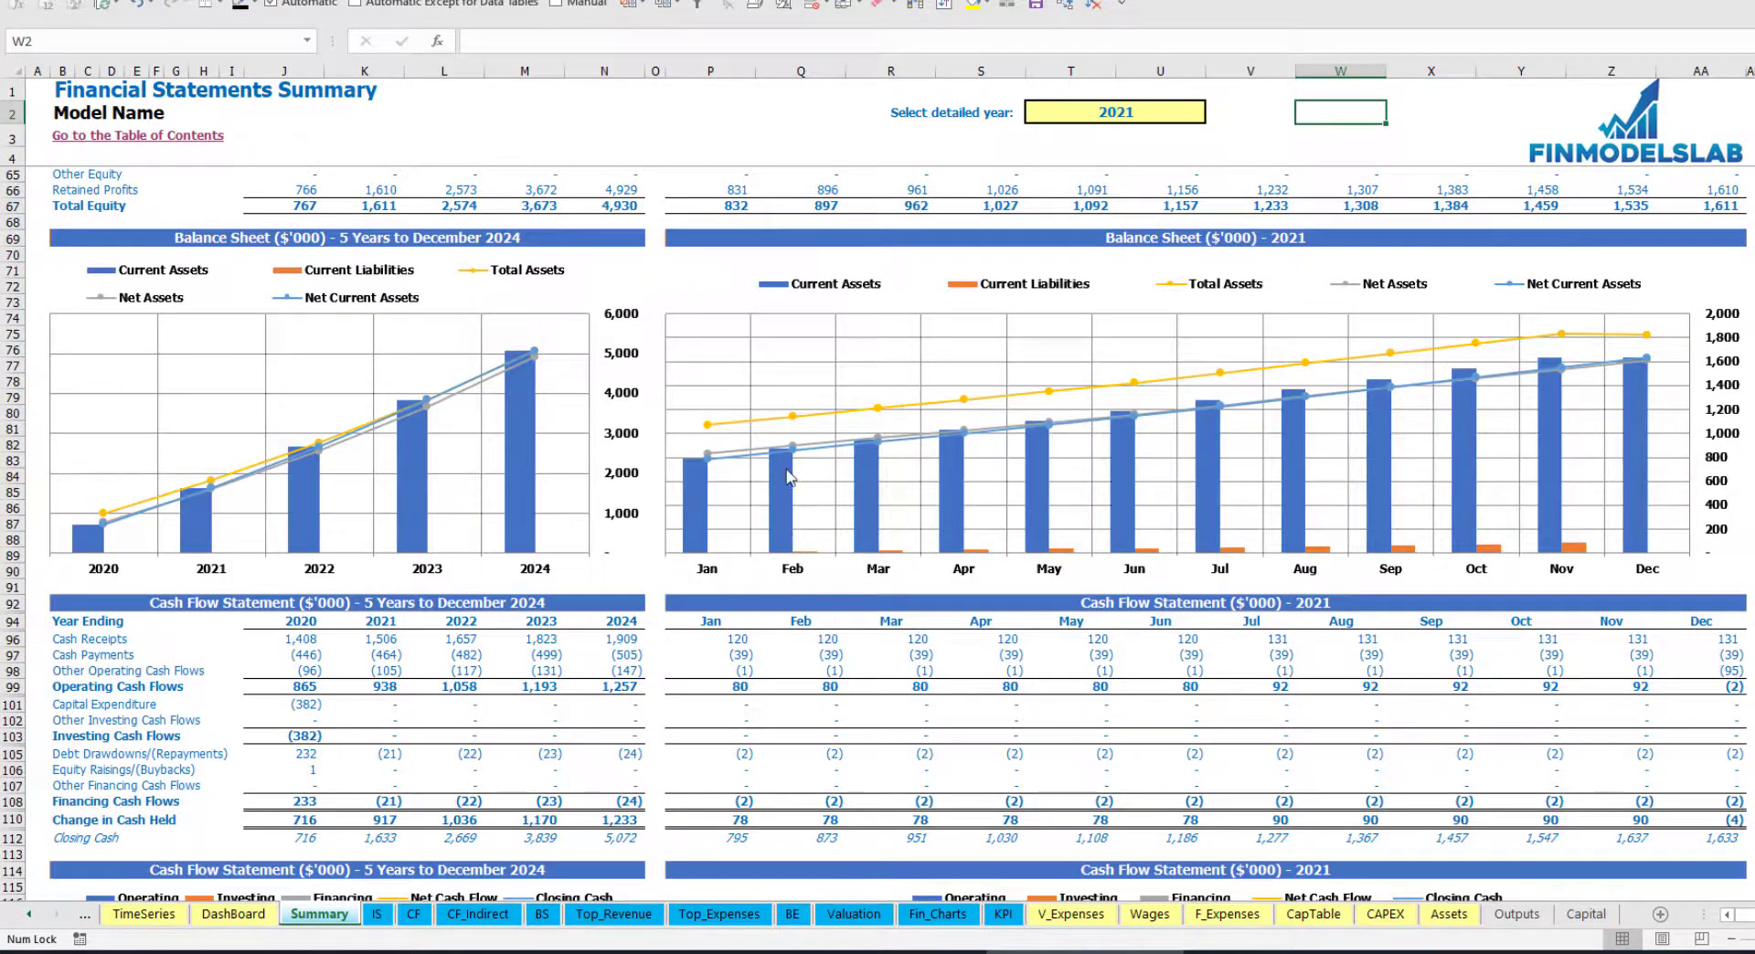
scroll(790, 476, down, 10)
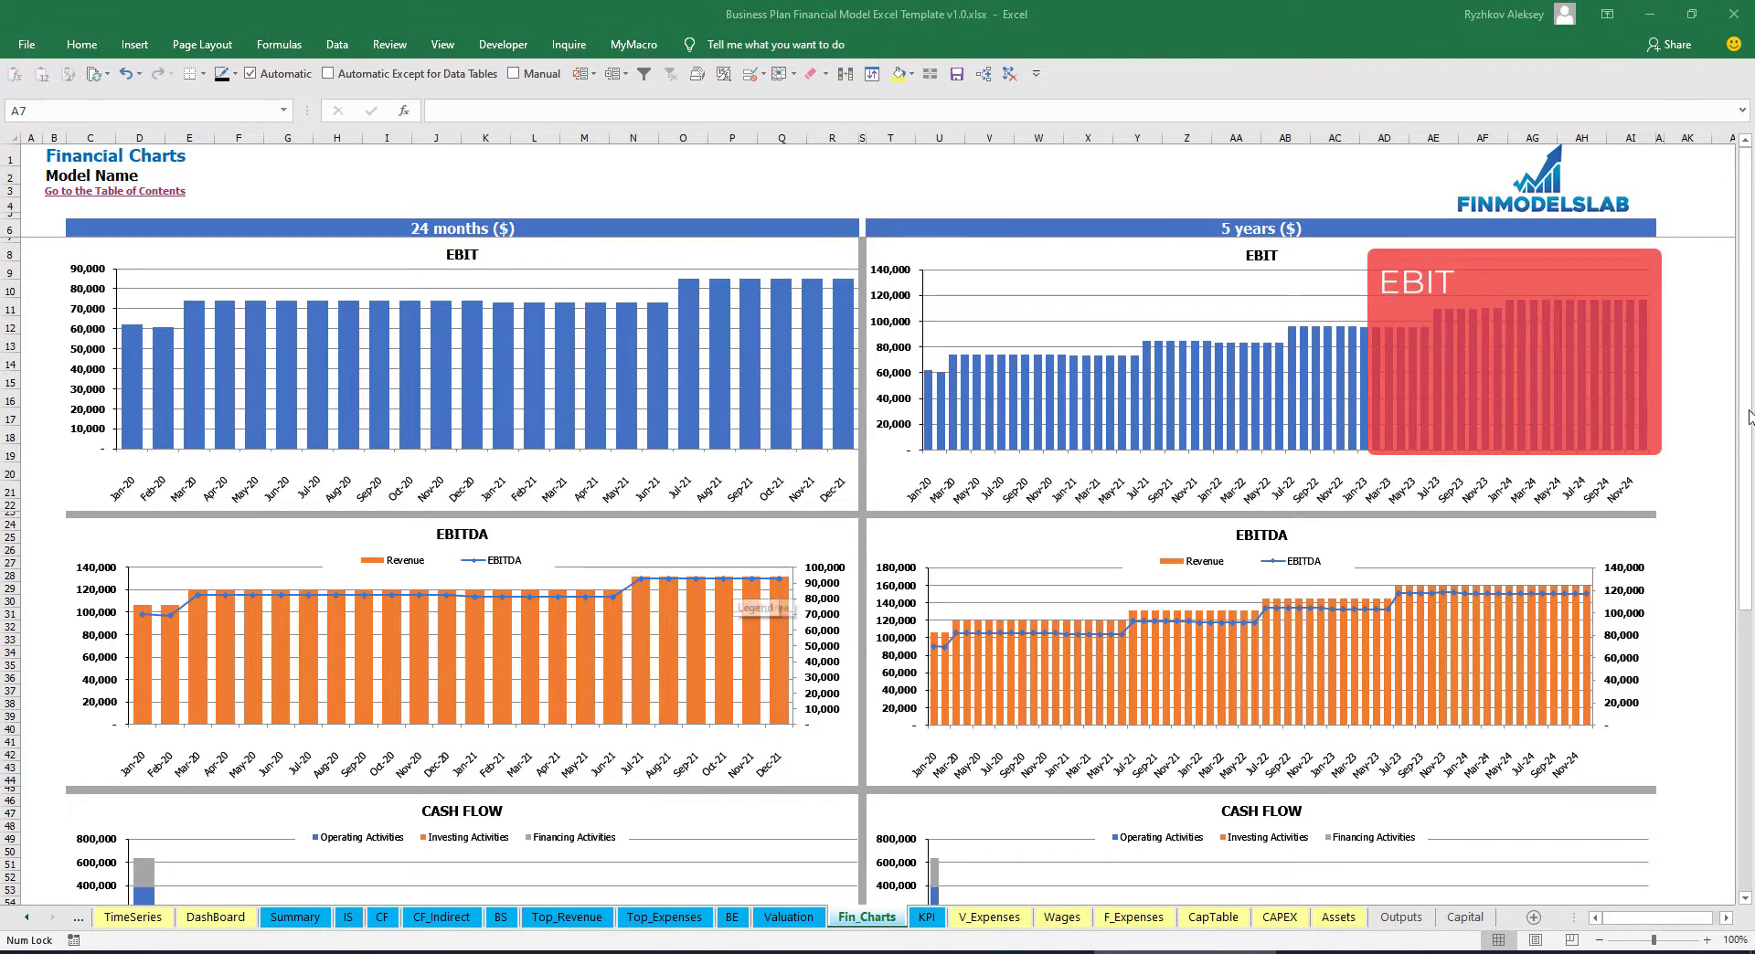
Examine the 24-month and 5-year EBITDA, cash flow and cash balance charts on the Fin_Charts sheet
drag(1747, 434, 1752, 576)
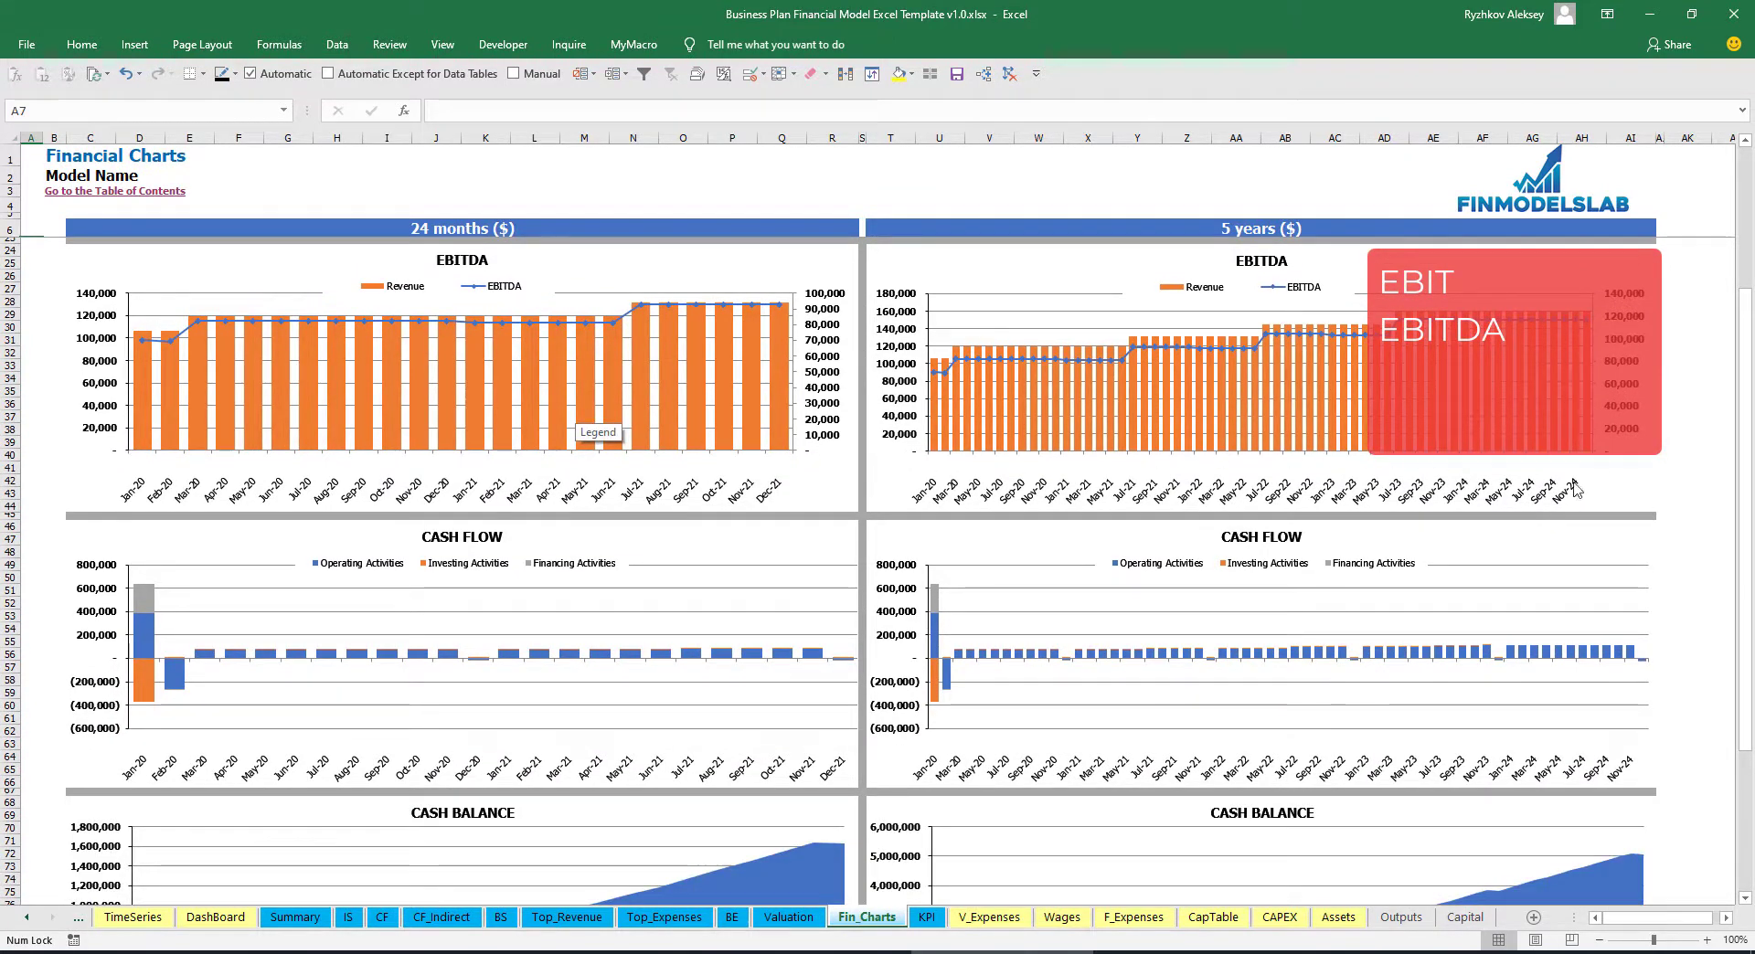
drag(1747, 592, 1744, 744)
scroll(490, 533, down, 2)
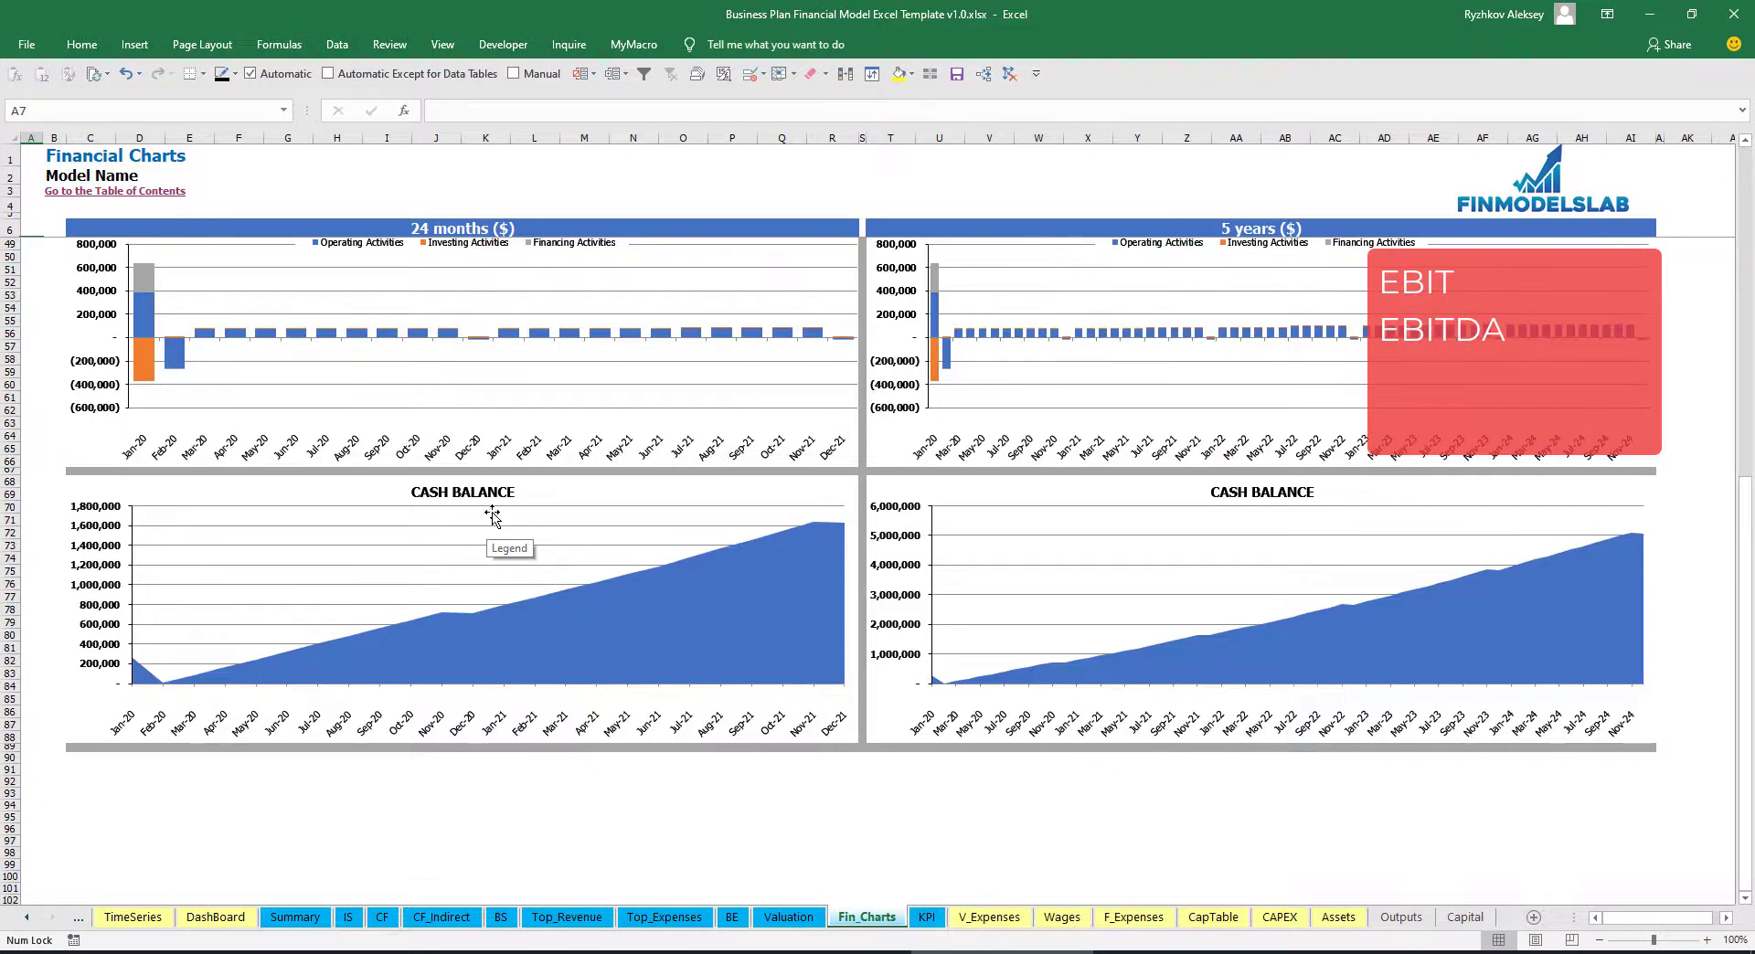
scroll(490, 510, up, 2)
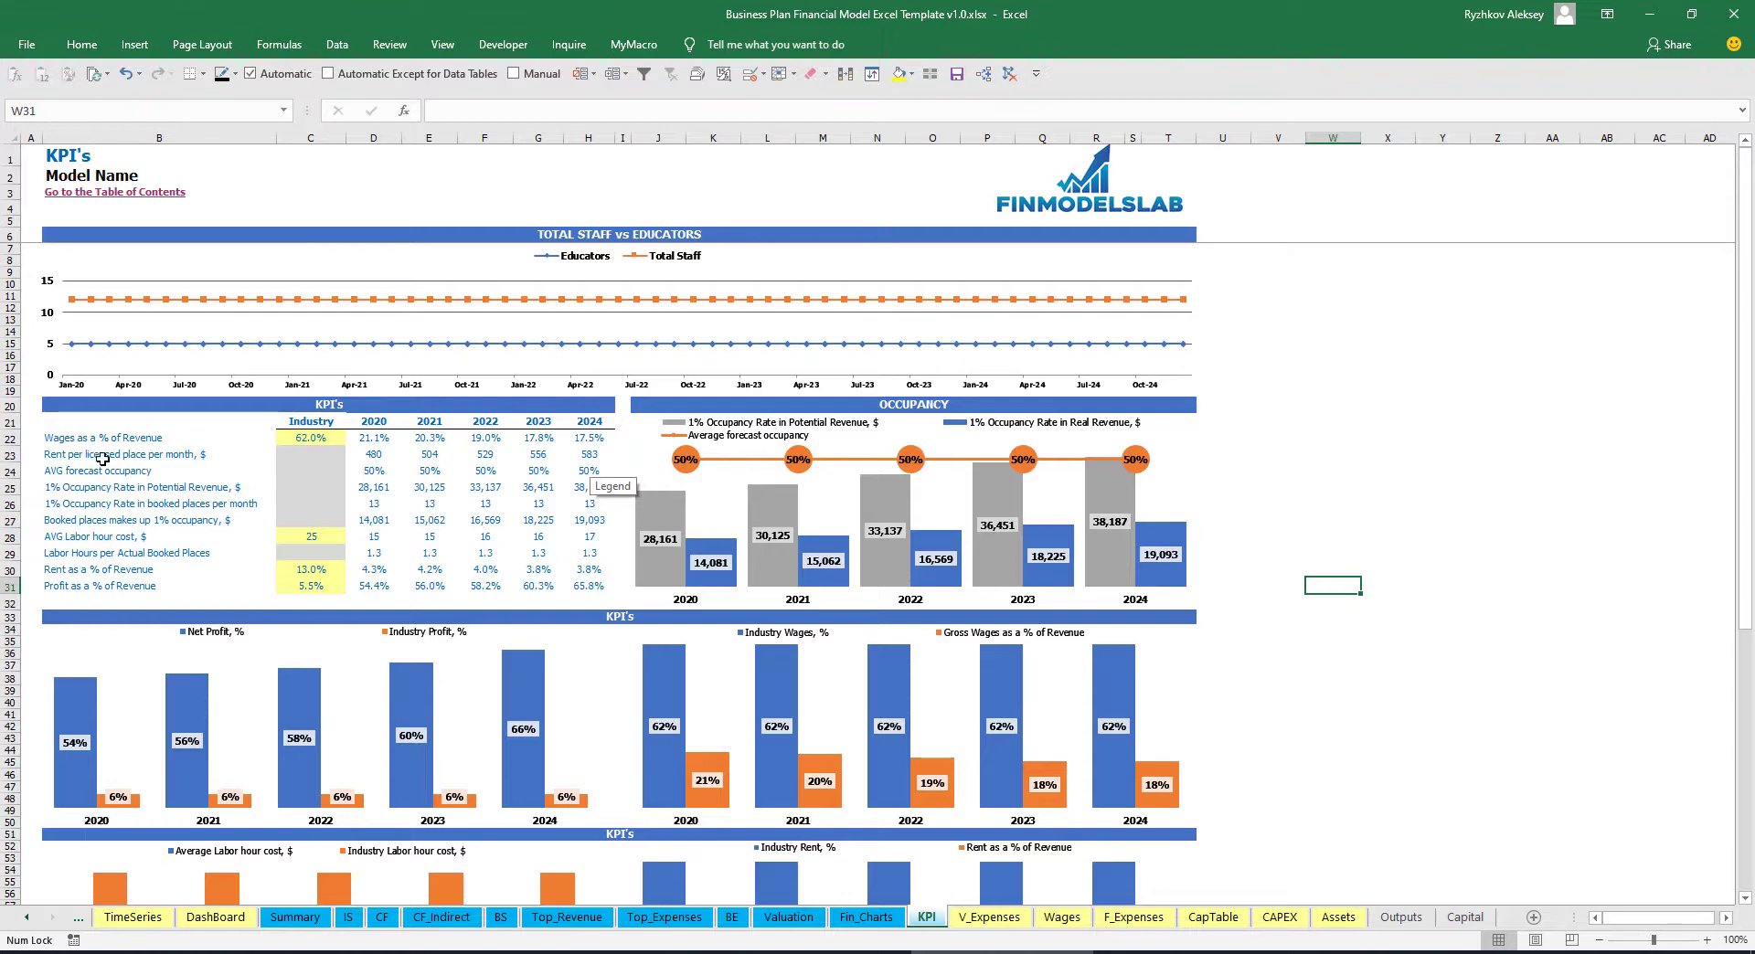
Examine each metric of the KPI table on the KPI sheet, from Wages as a % of Revenue to Profit as a % of Revenue
click(1223, 331)
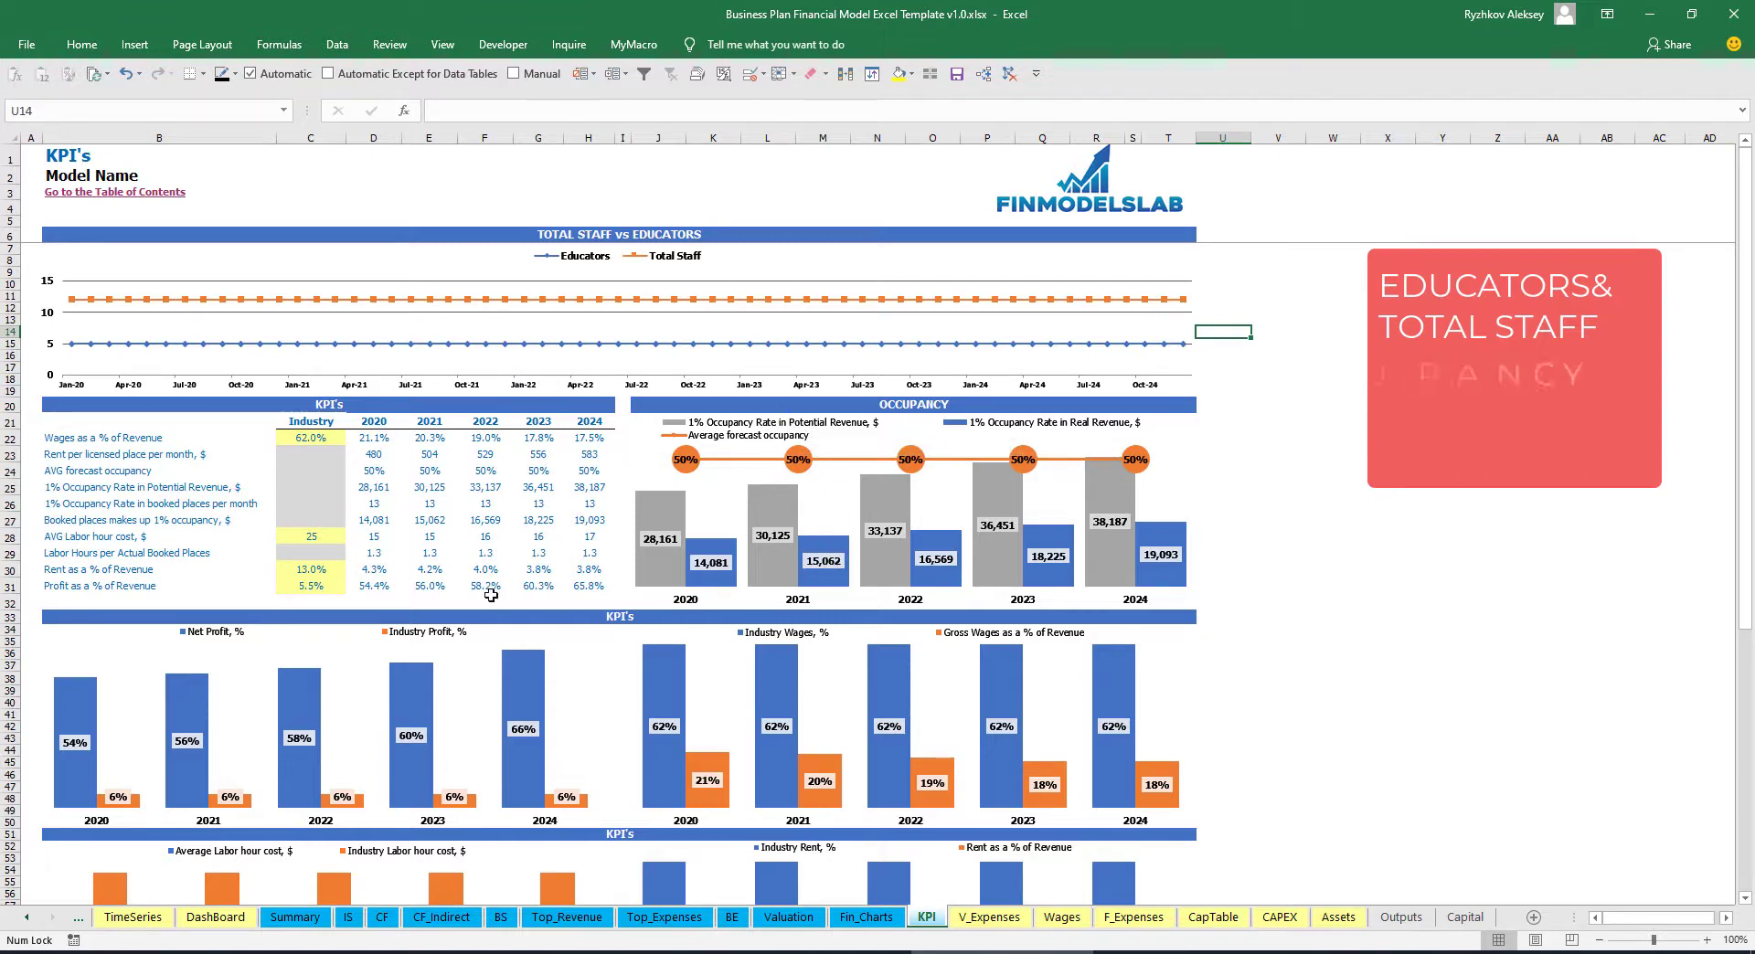
click(62, 441)
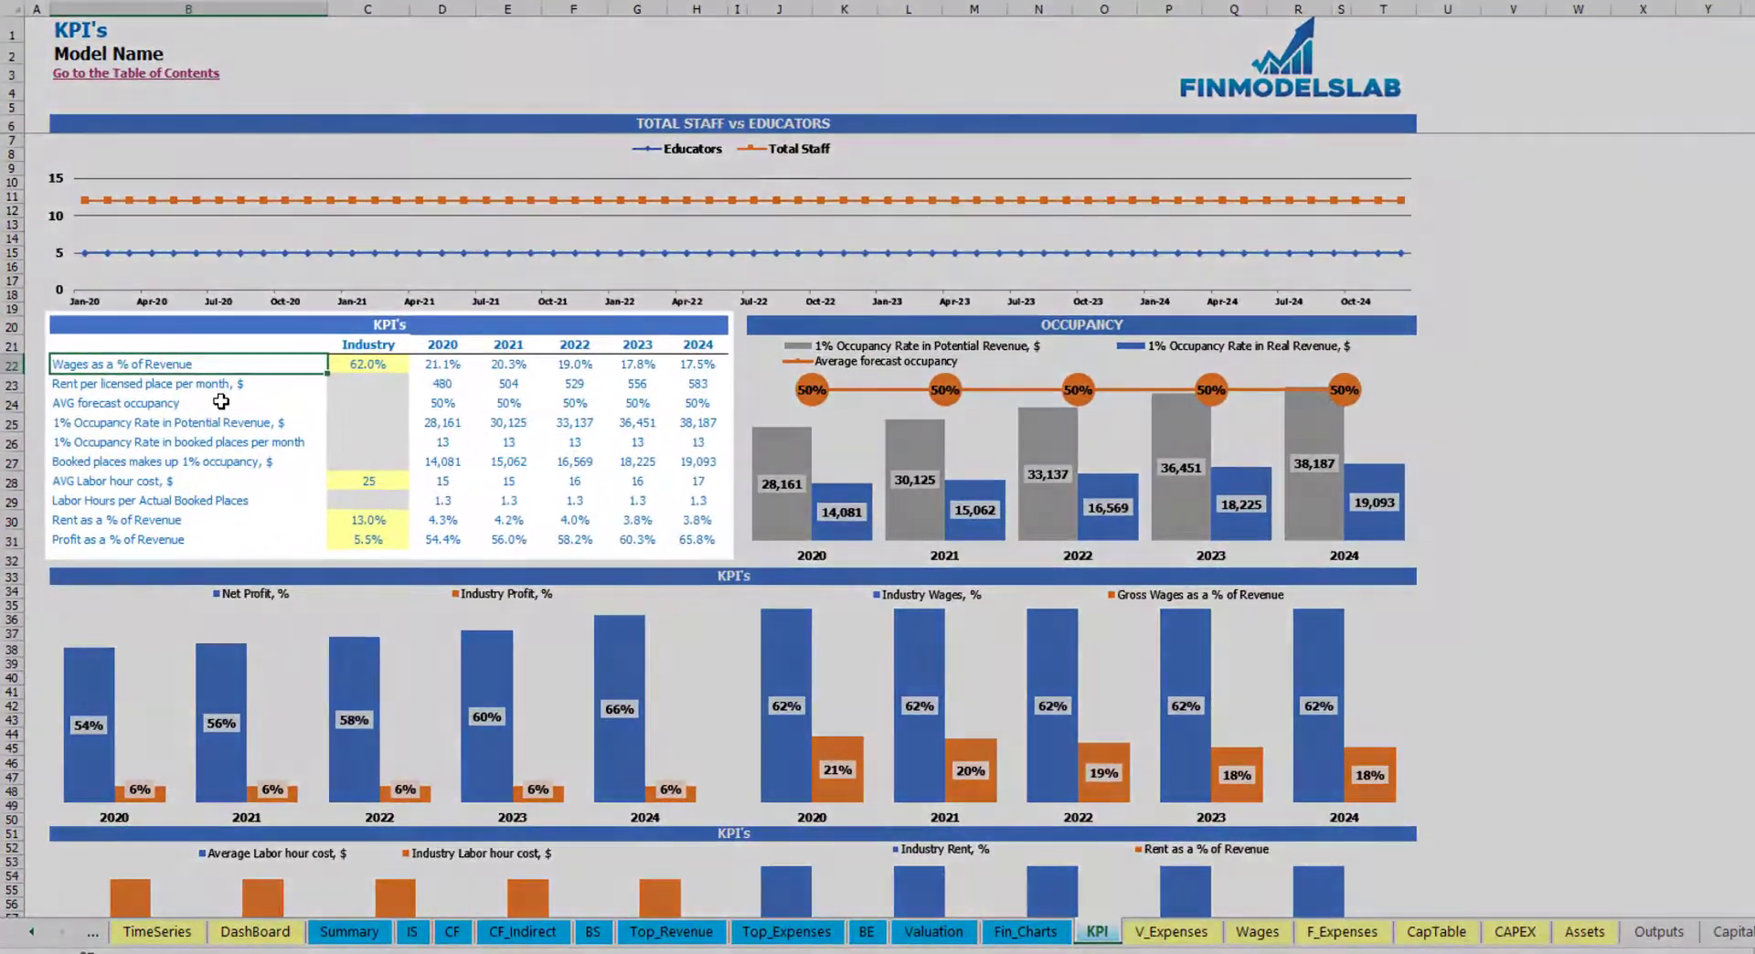
key(Down)
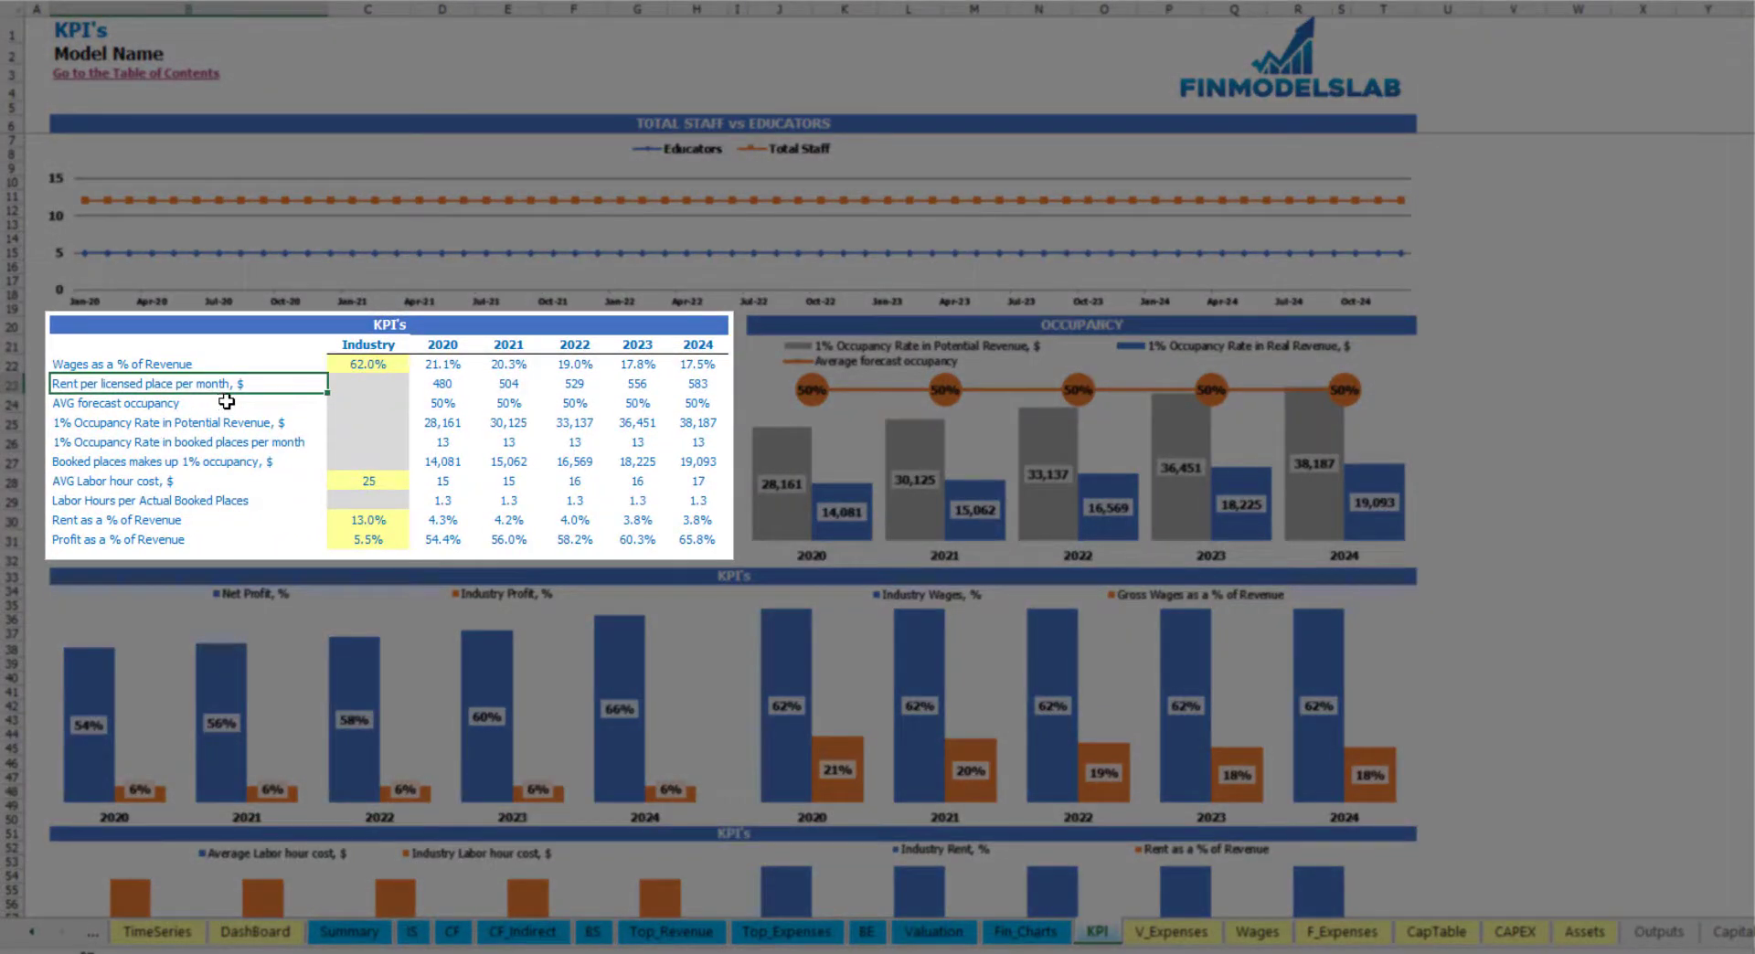
click(226, 403)
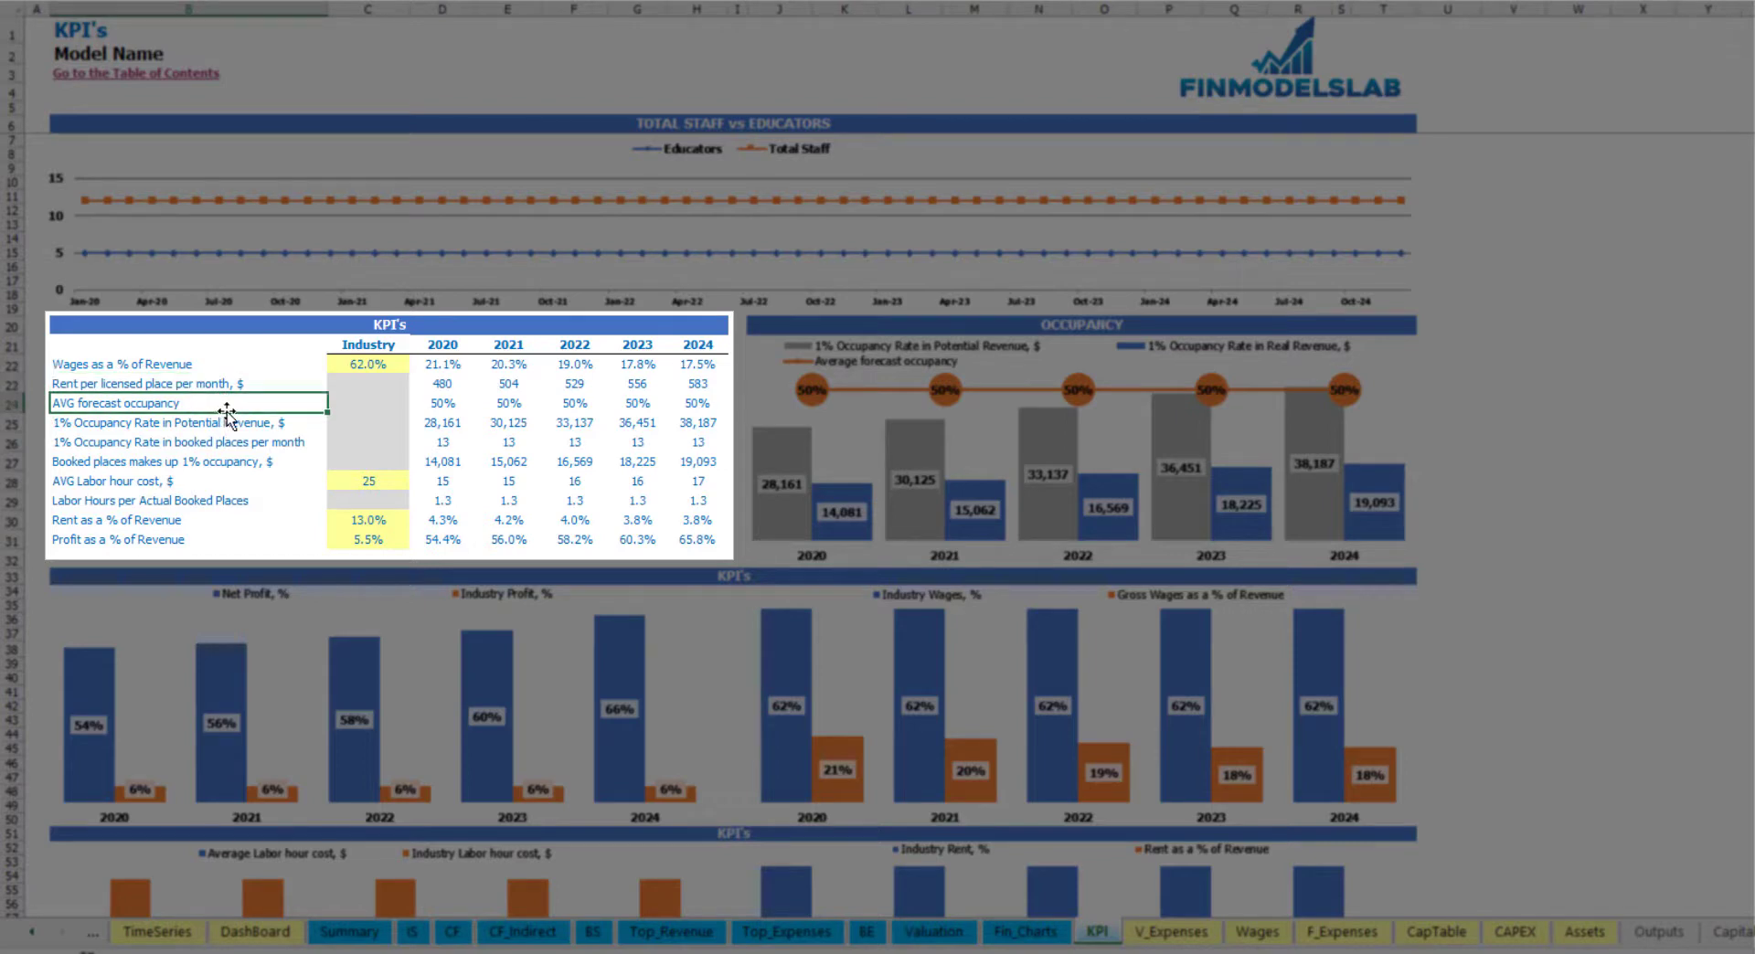
key(Down)
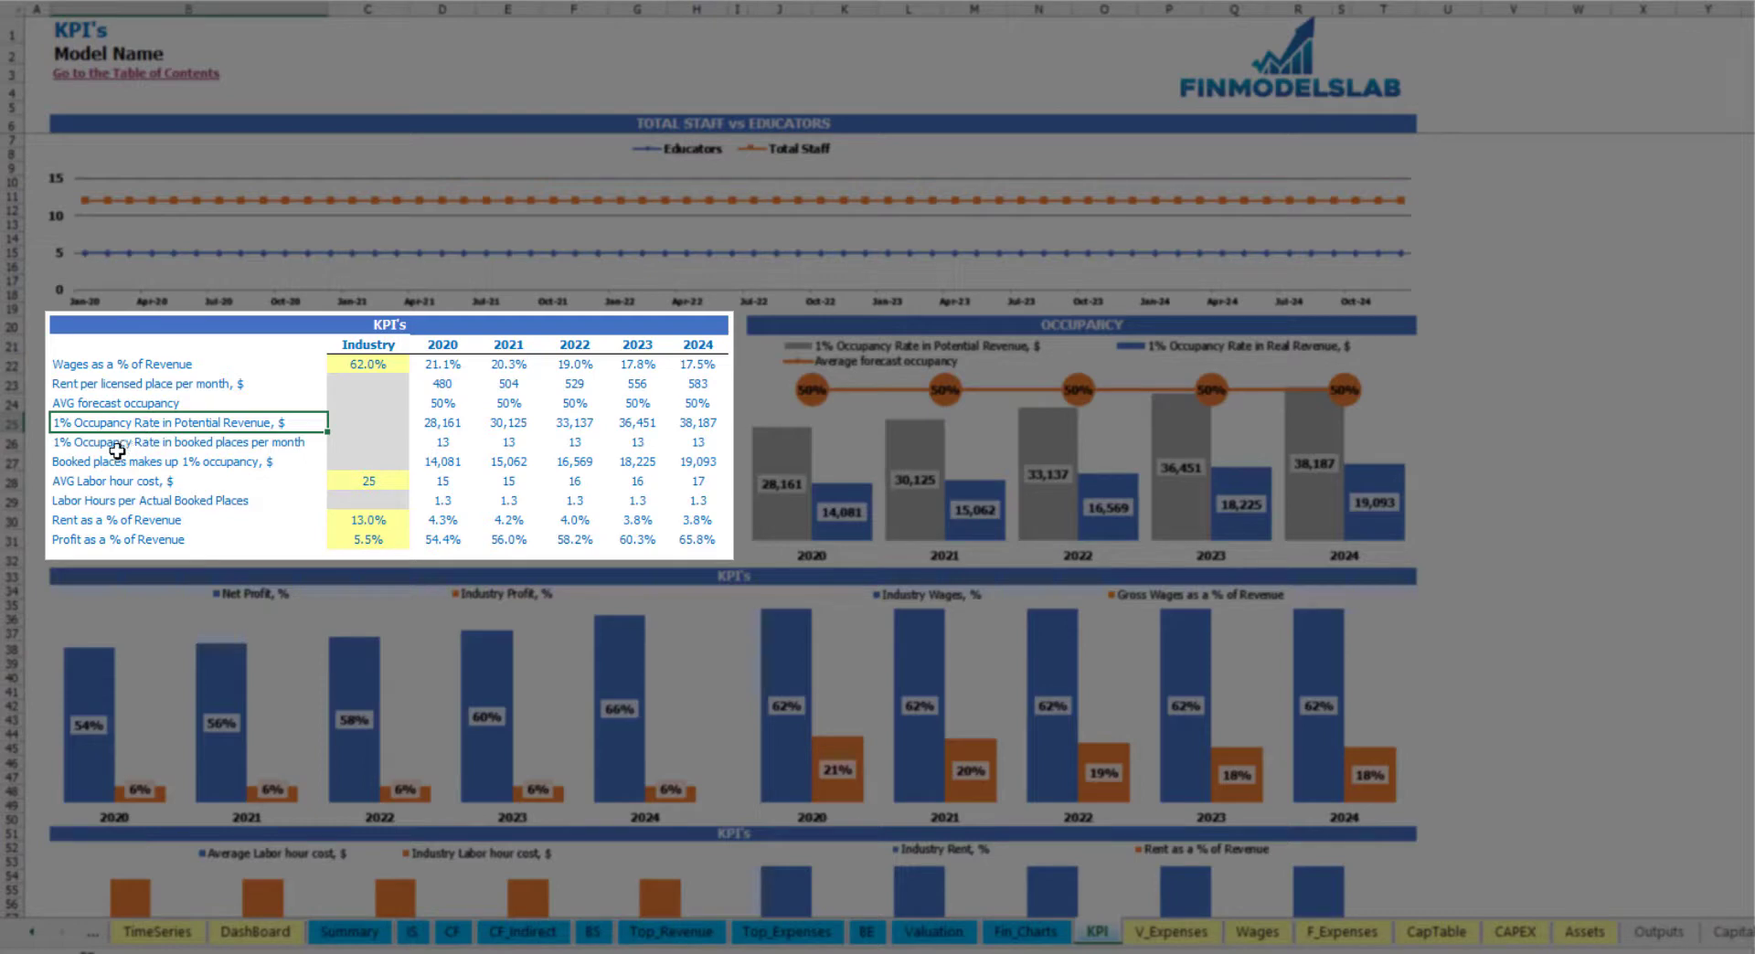
key(Down)
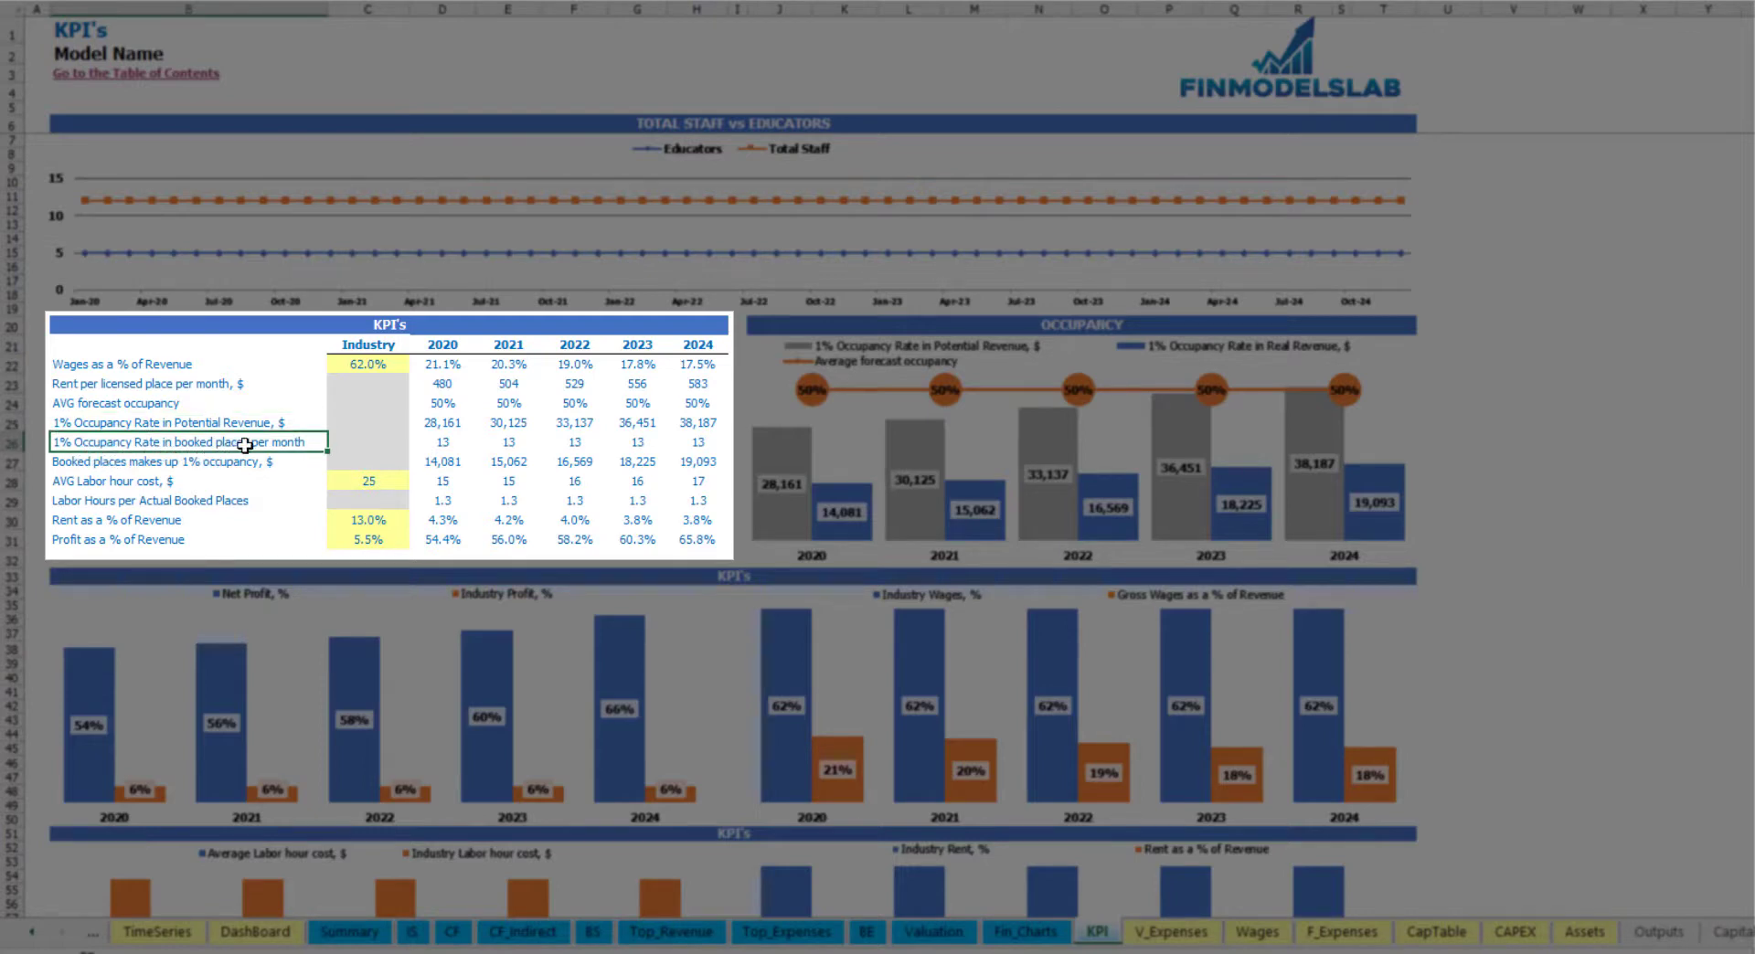
key(Down)
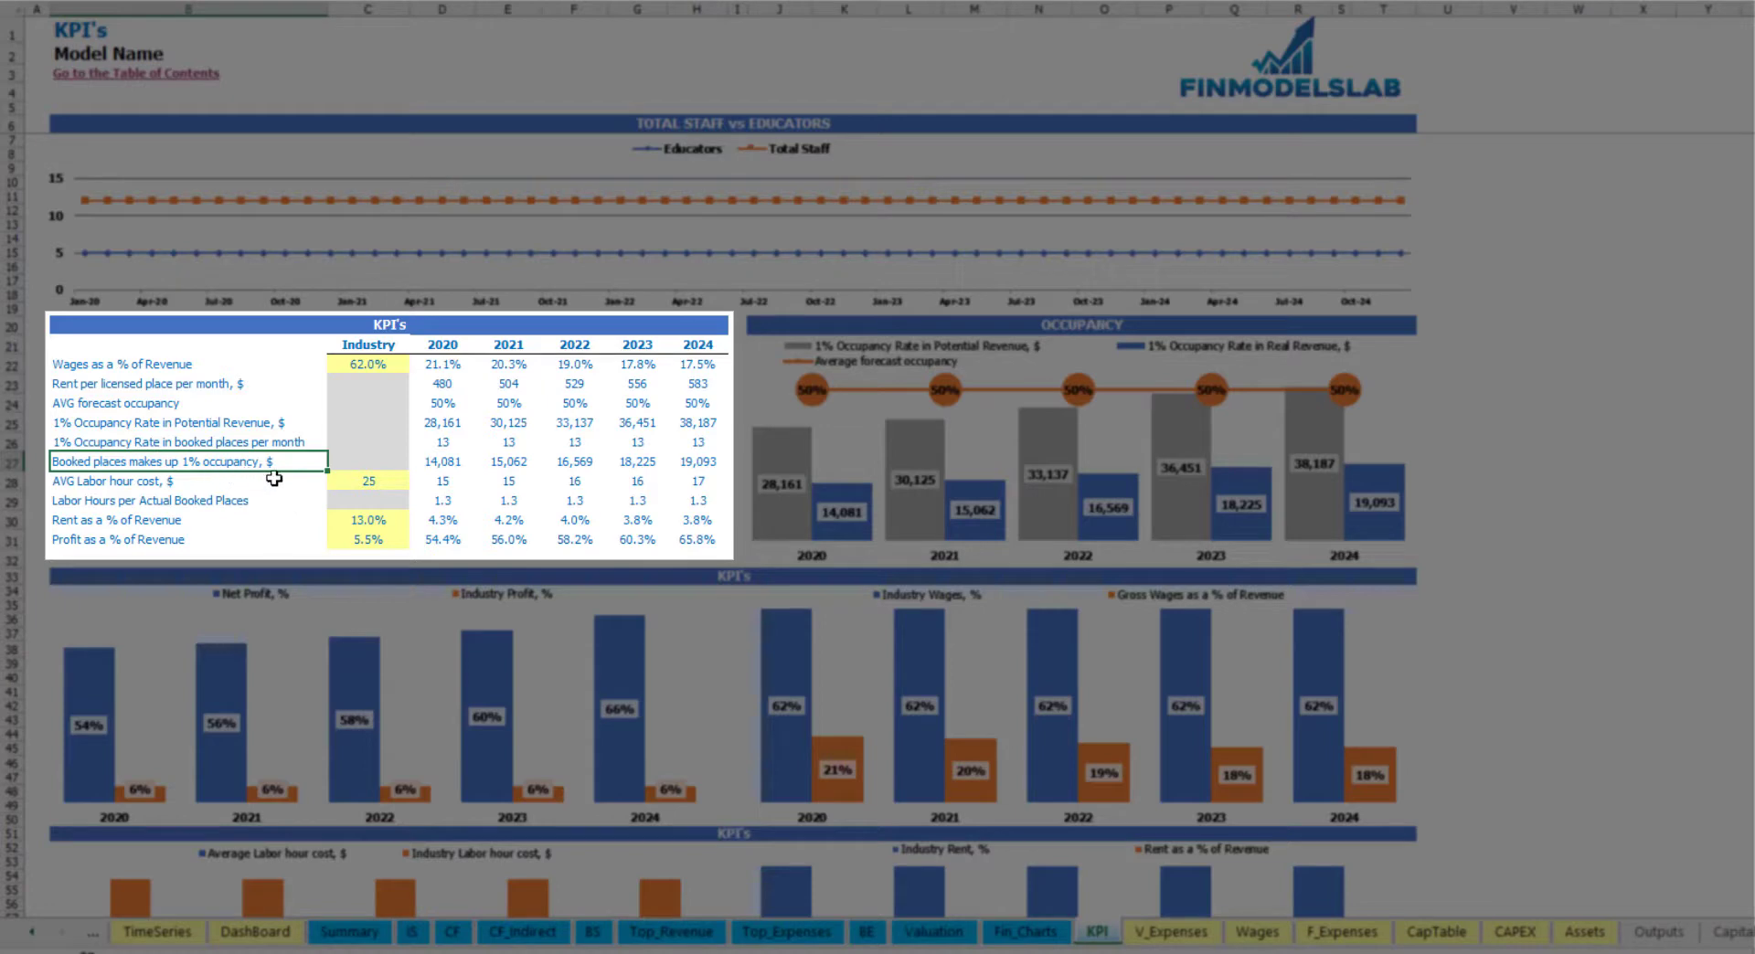
key(Down)
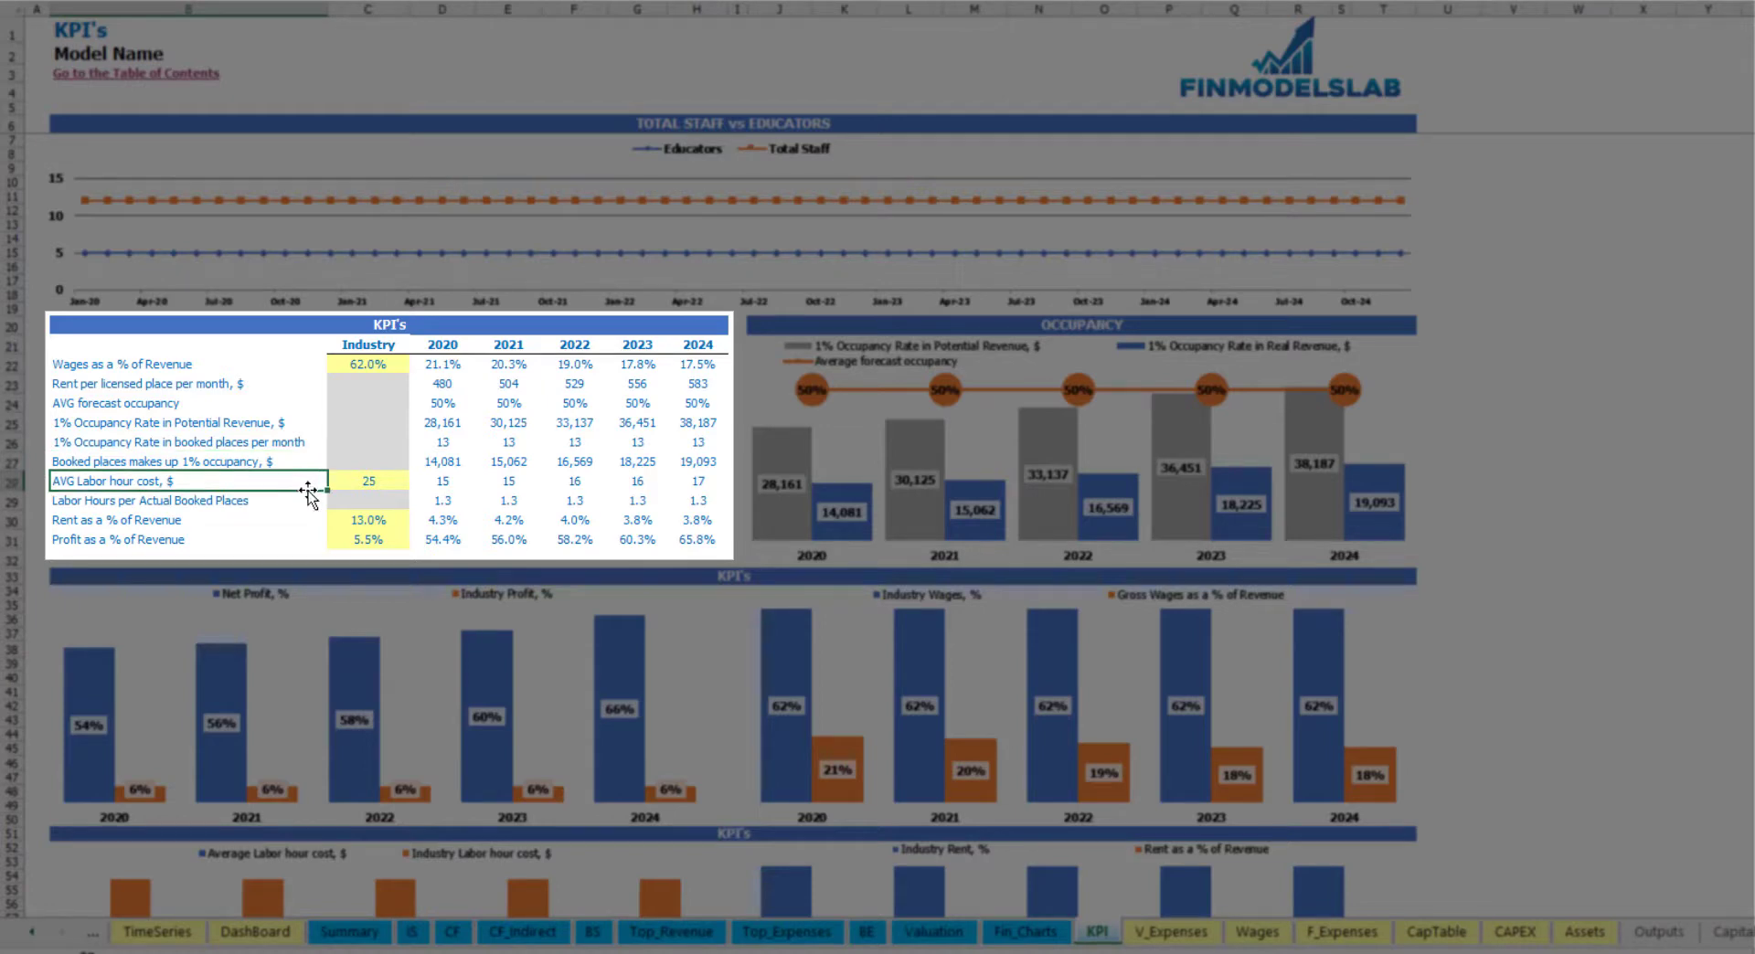
key(Down)
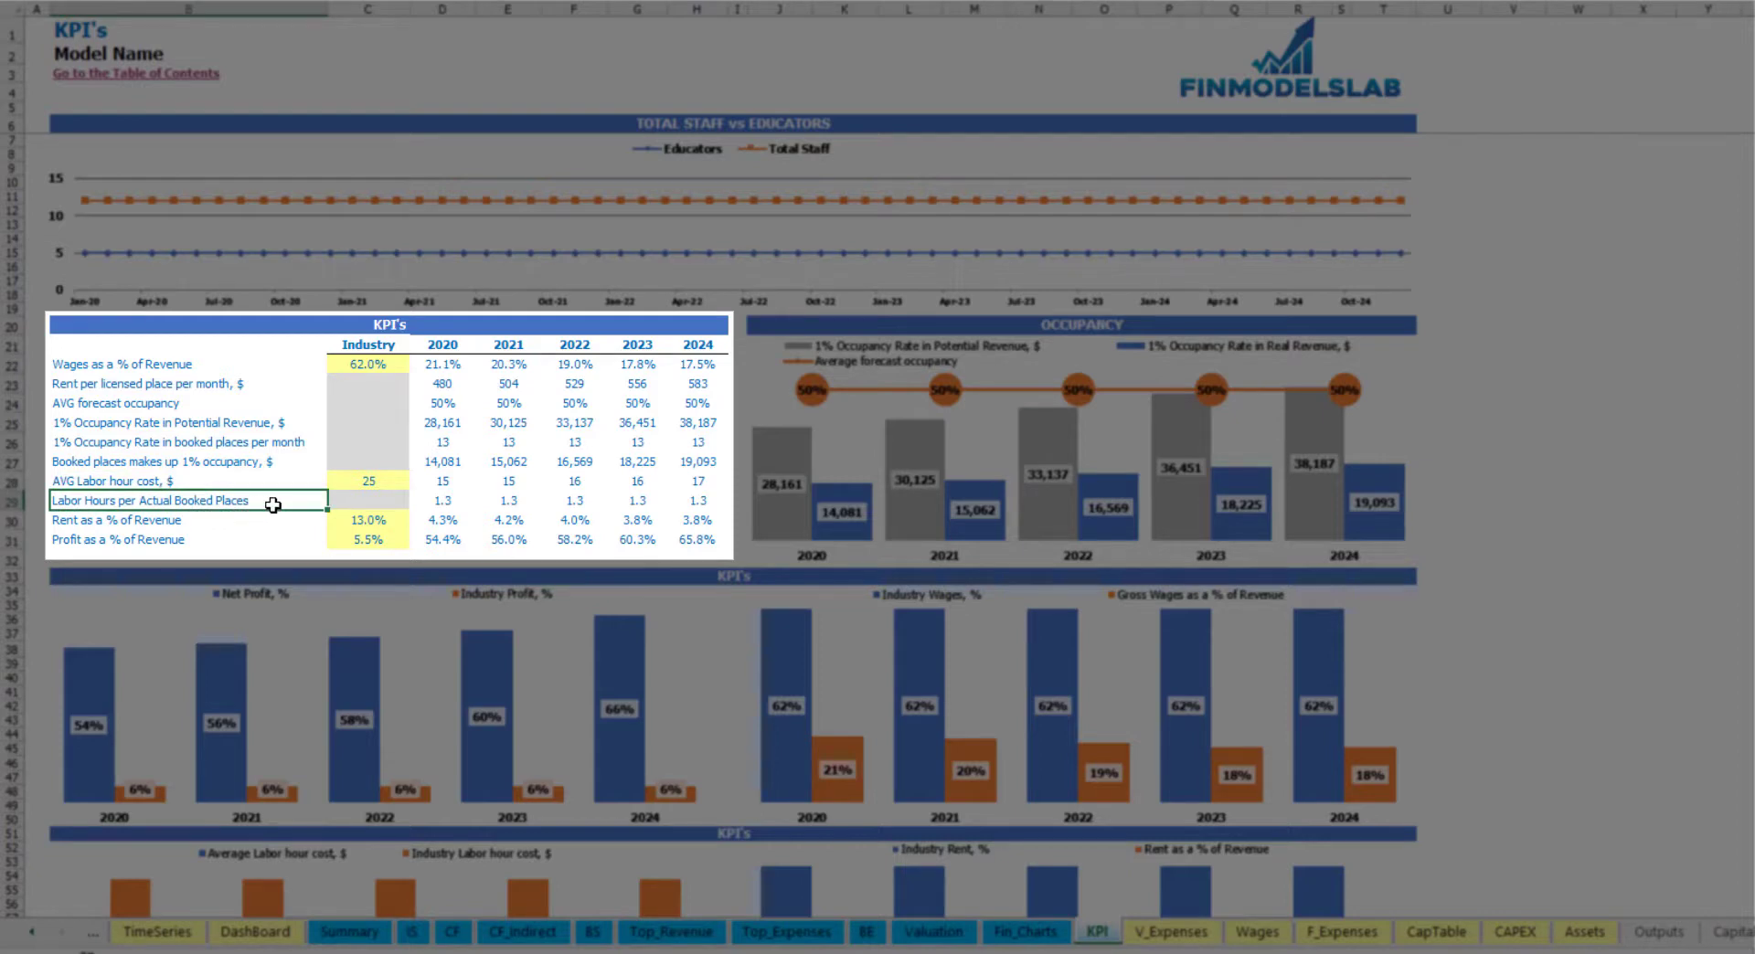
key(Down)
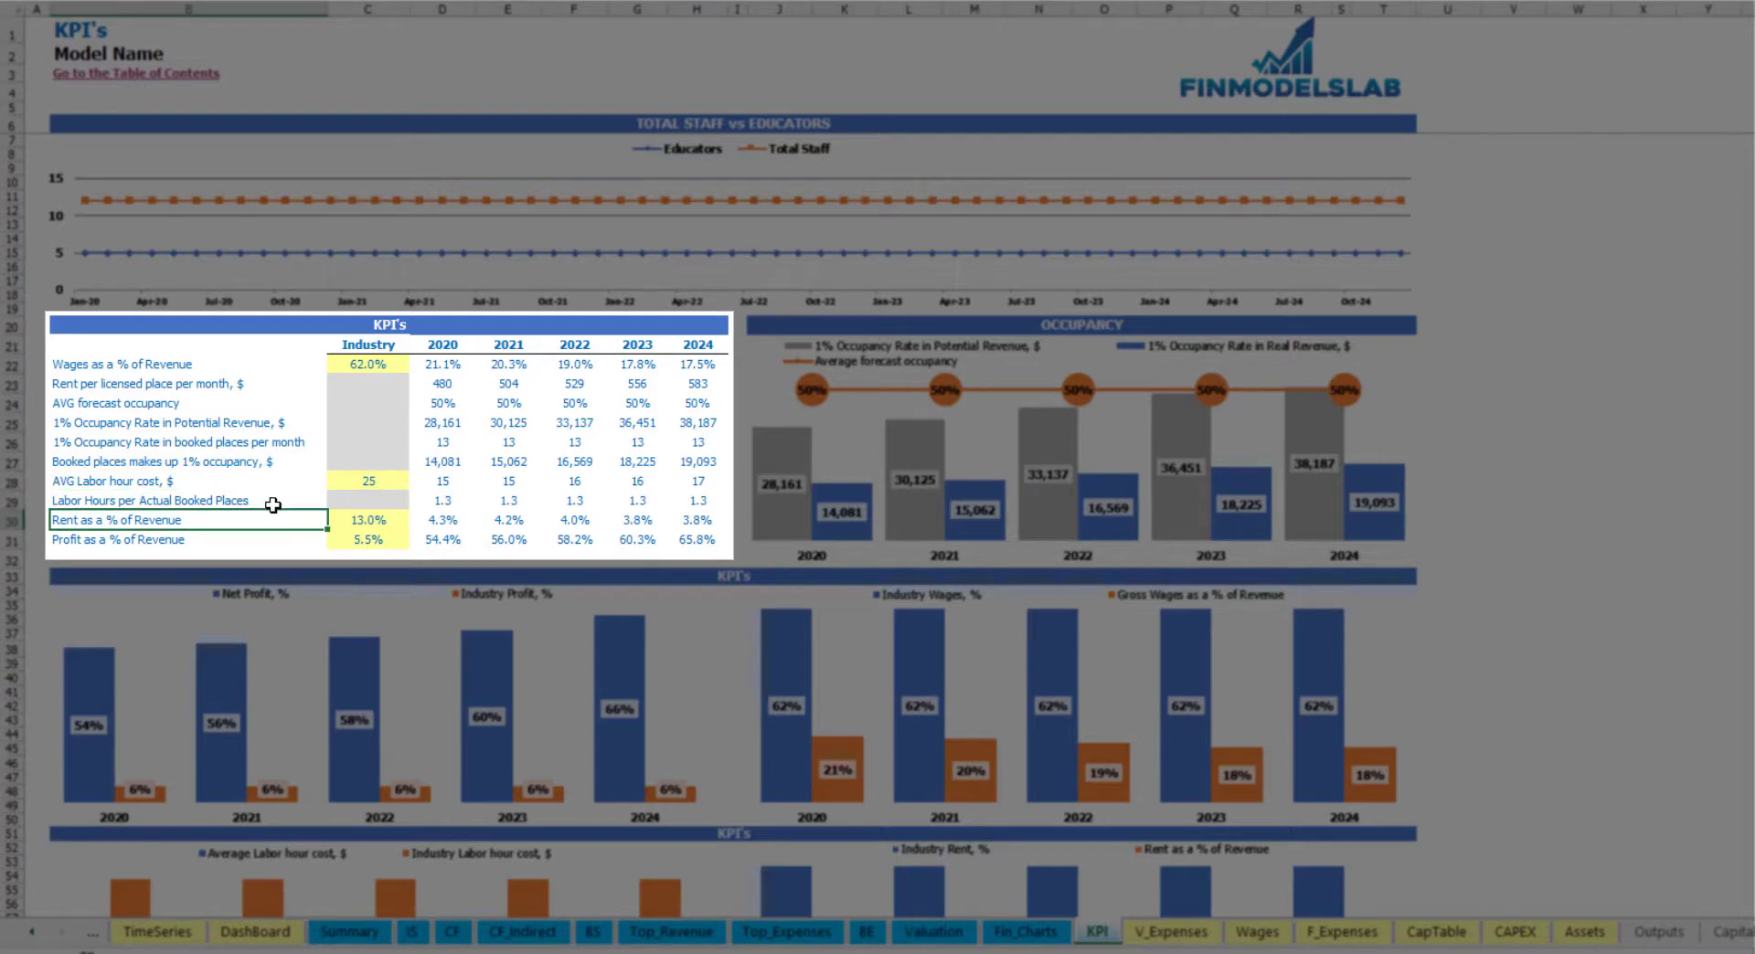
key(Down)
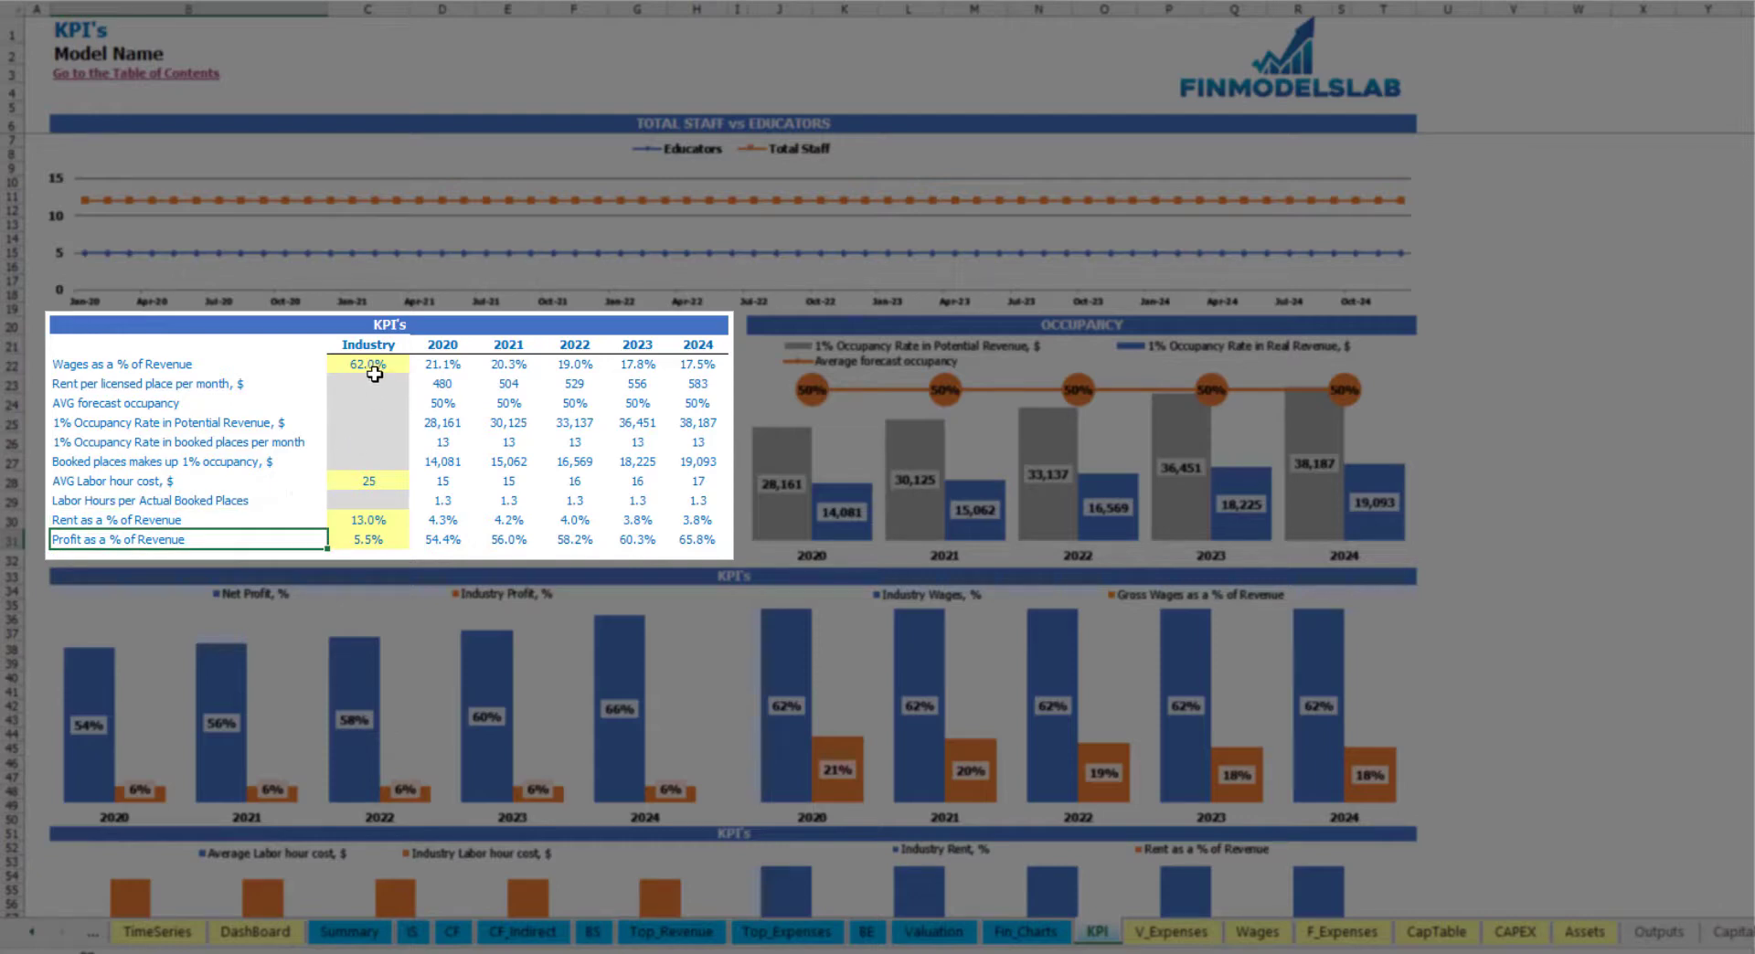
Check the yellow industry benchmark inputs in the KPI table and set the industry Wages as a % of Revenue to 55%
click(375, 367)
click(357, 485)
click(354, 520)
click(351, 540)
click(366, 366)
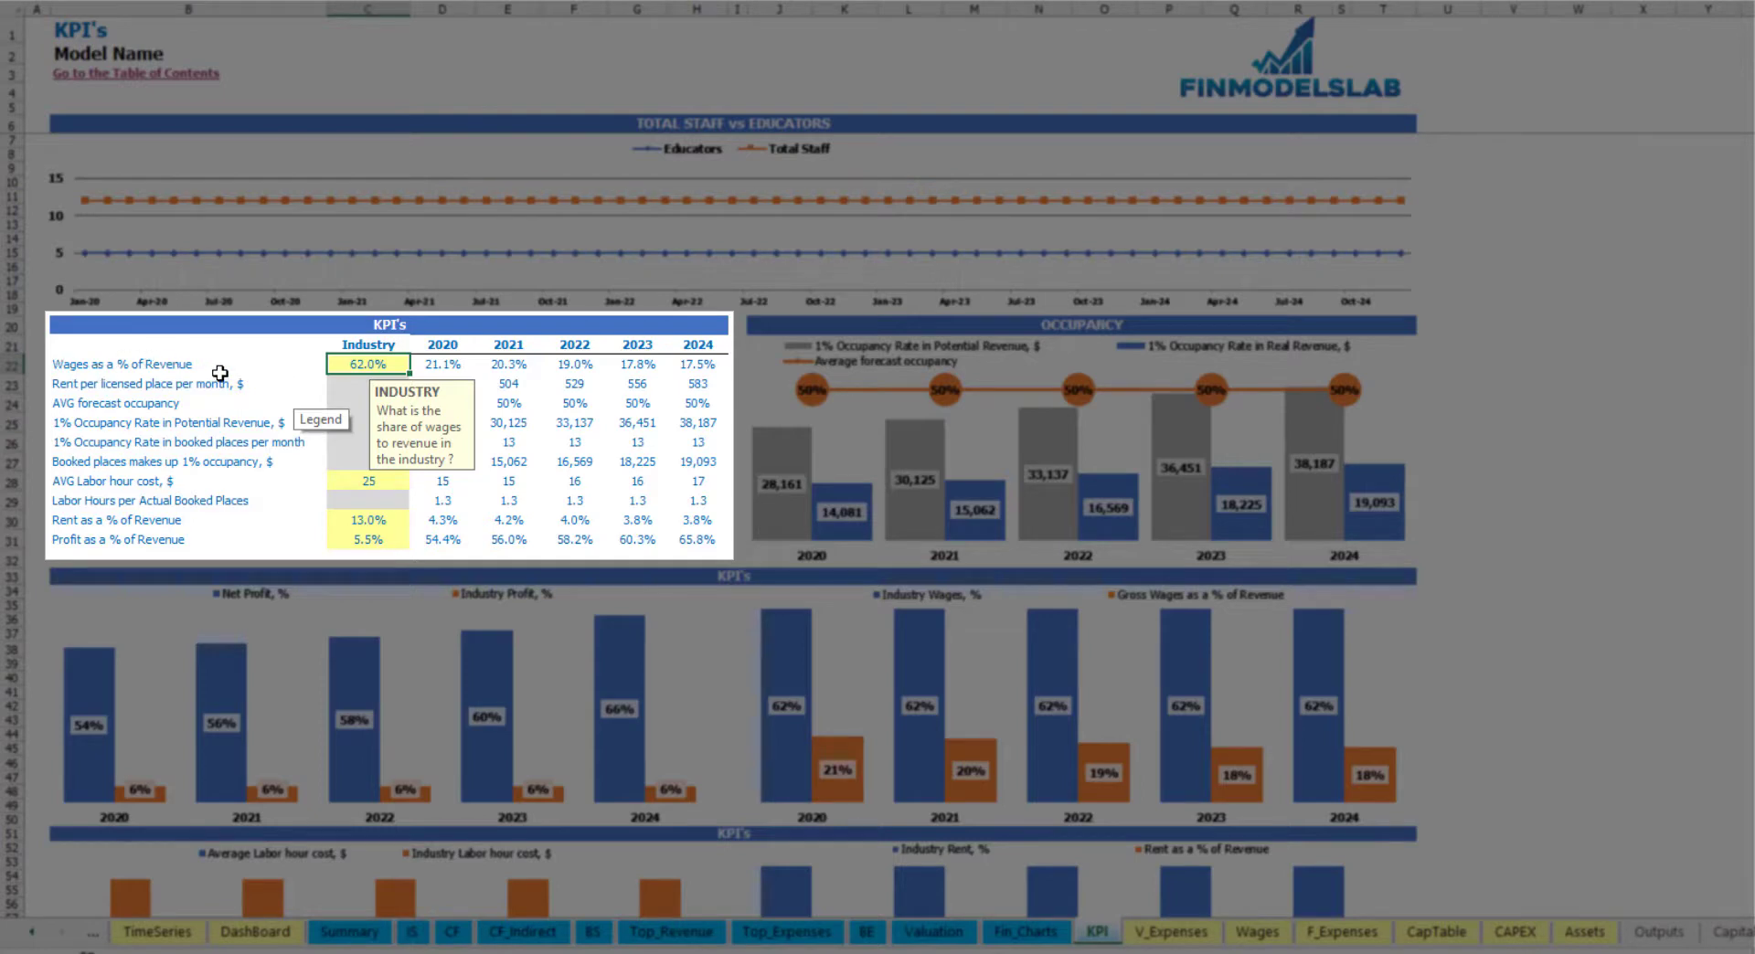
text(55)
key(Return)
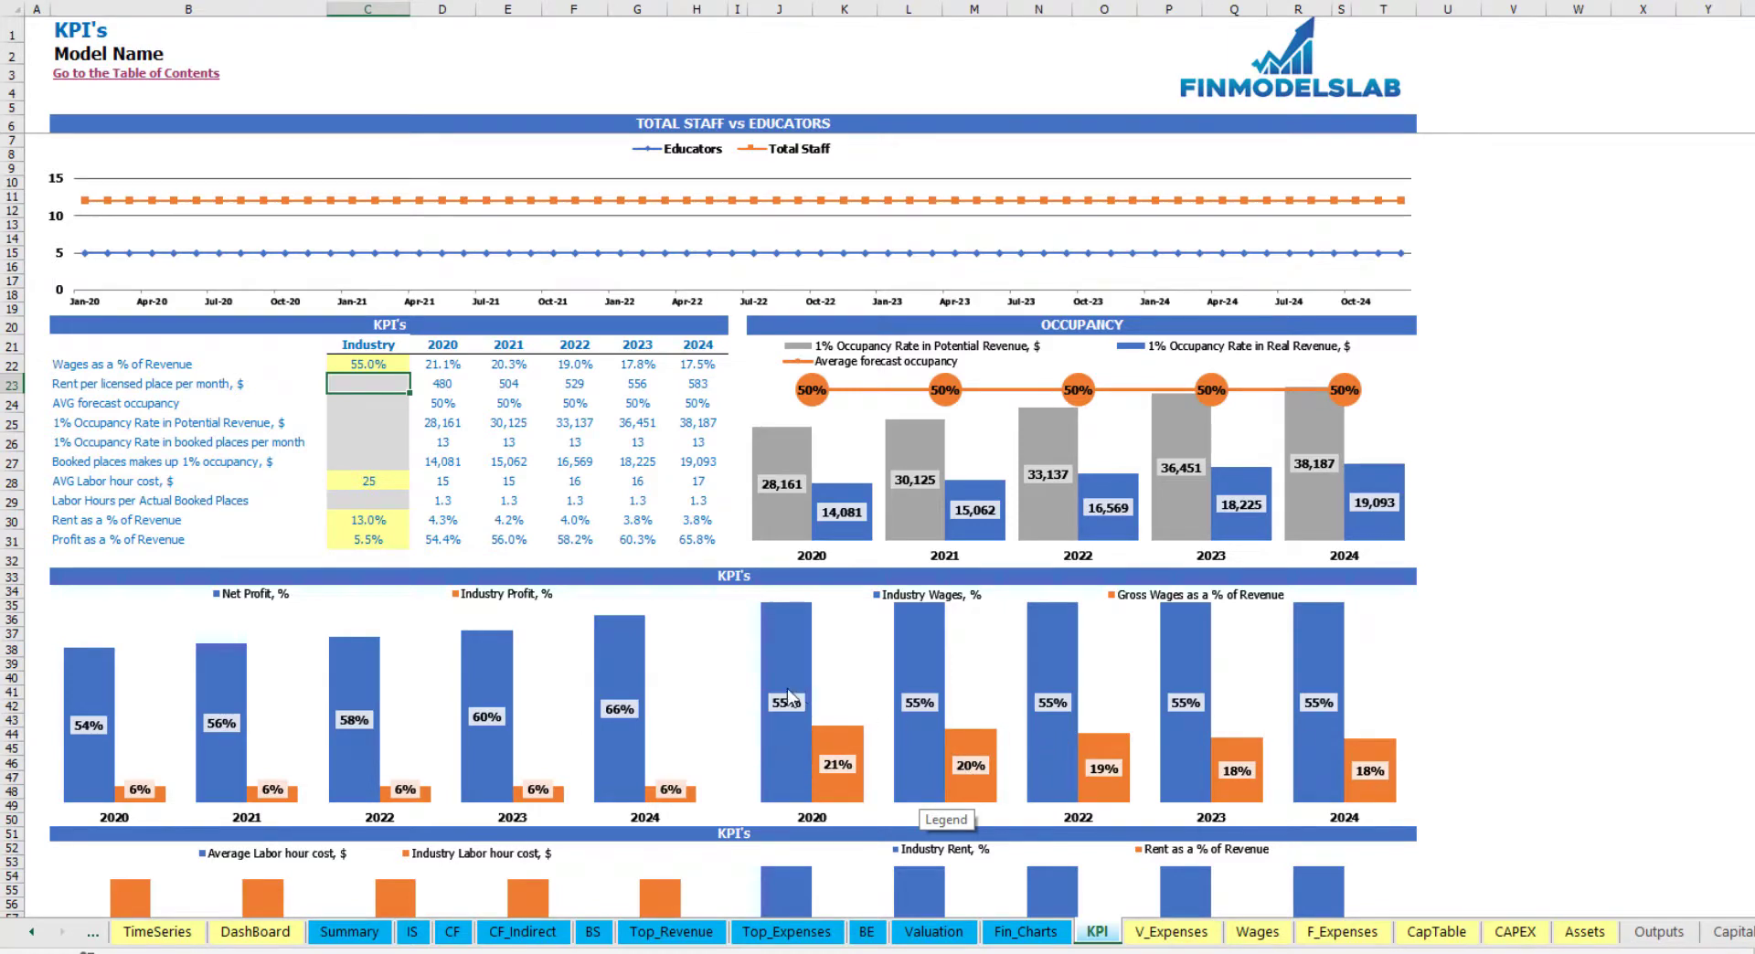
Examine the Industry Wages chart, the greyed-out industry cells of the KPI table and the remaining KPI charts
click(353, 362)
mouse_move(1212, 693)
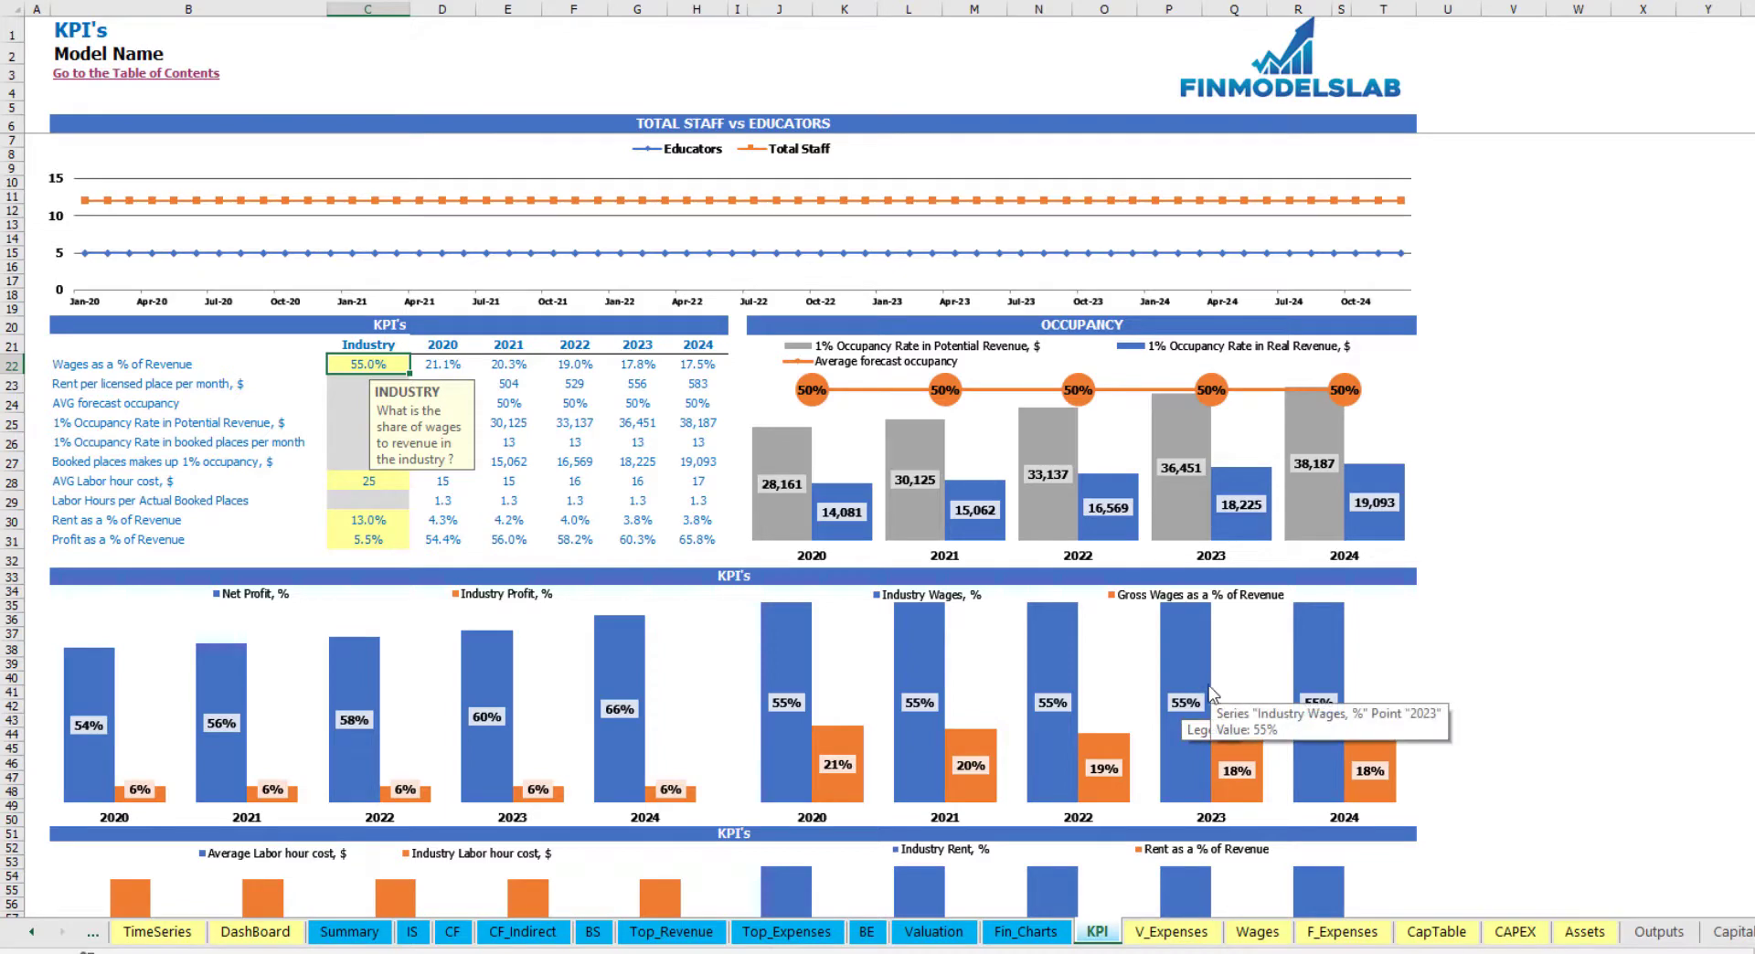
drag(340, 385, 350, 461)
click(361, 500)
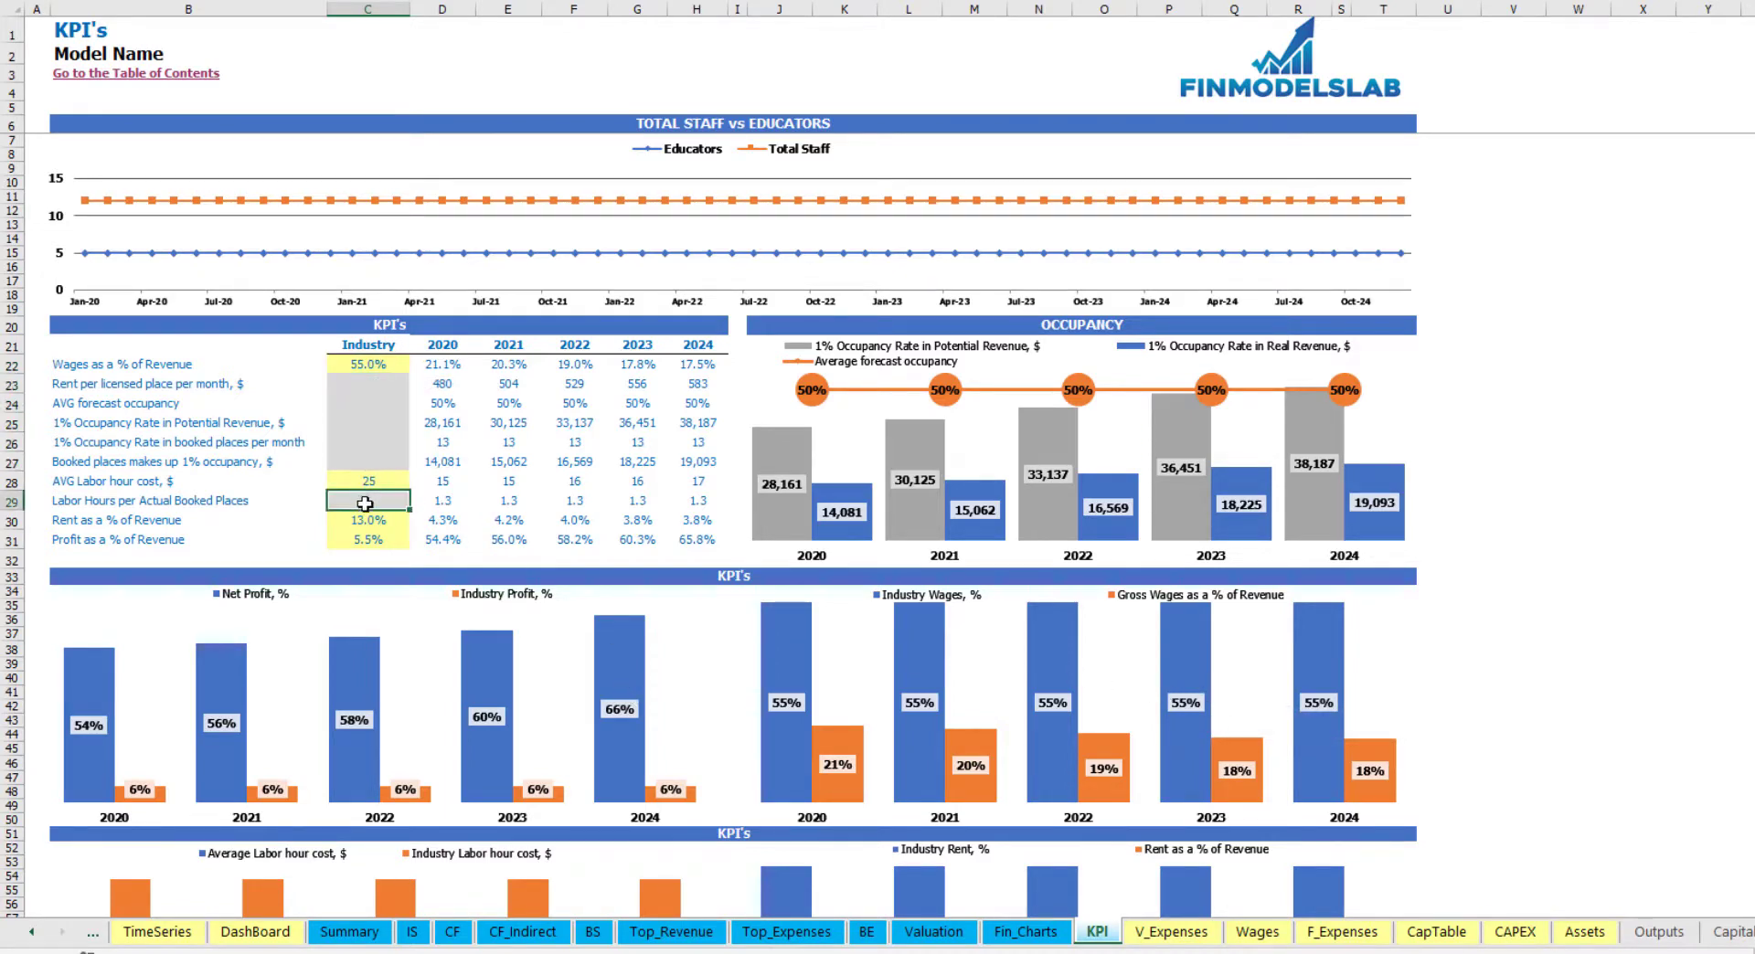
scroll(685, 585, down, 6)
scroll(633, 568, up, 6)
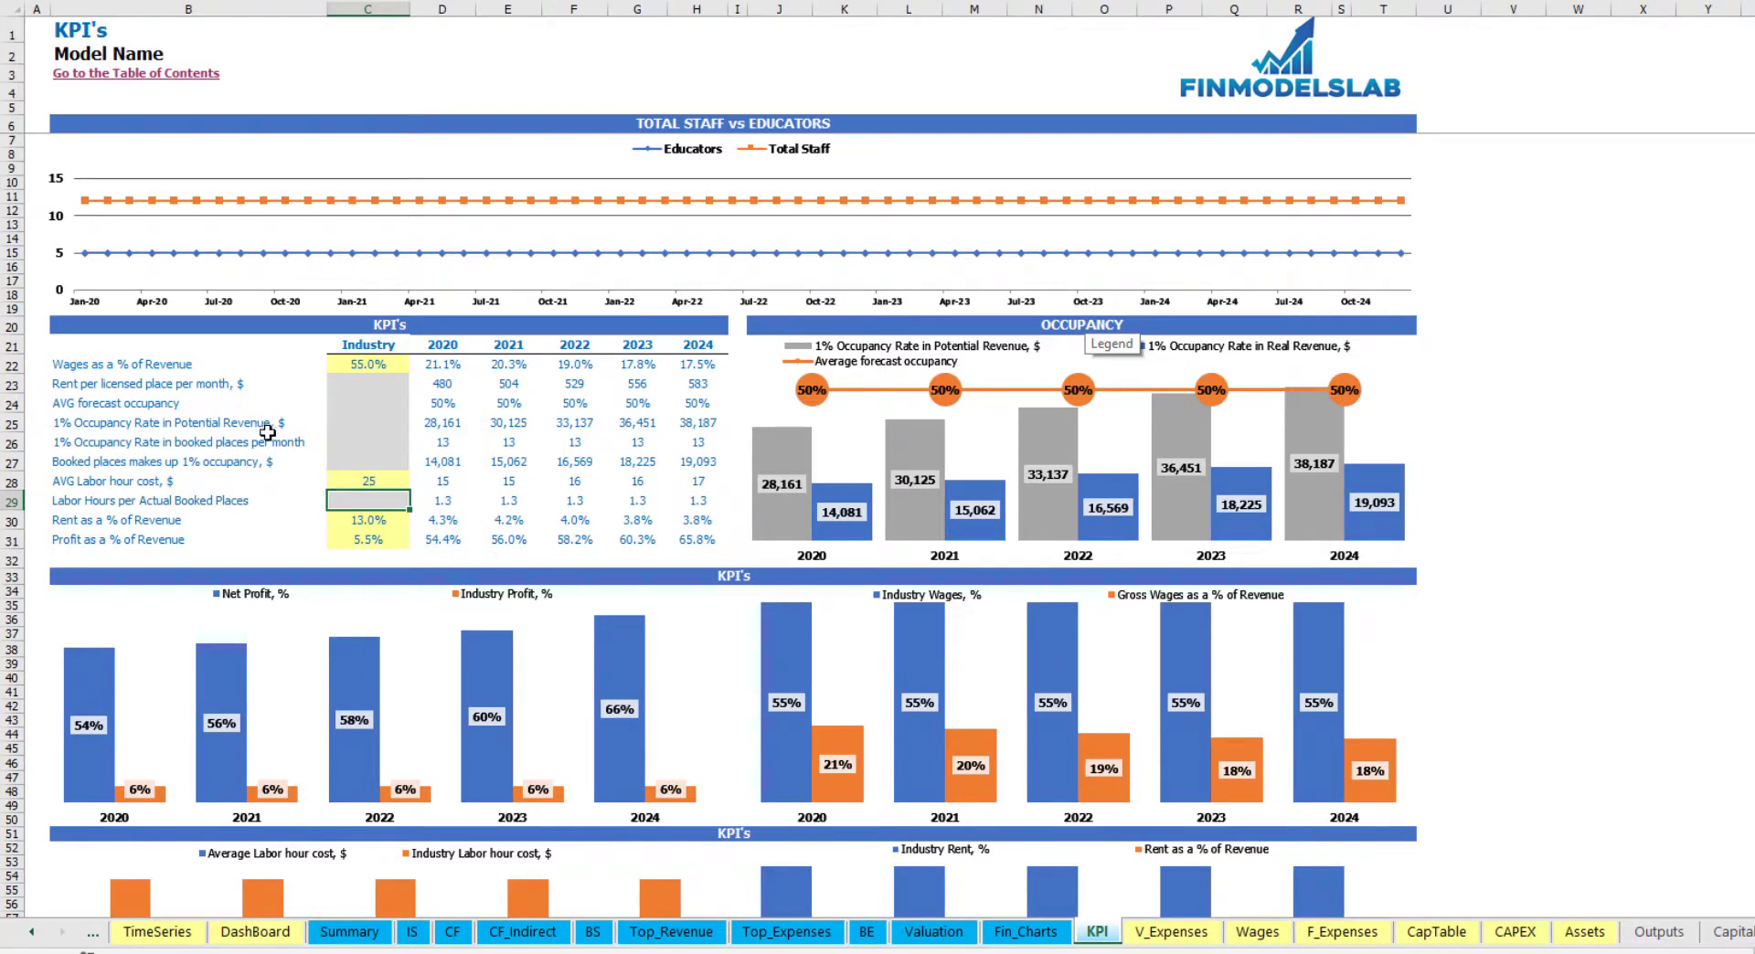
Examine the profit, wages, labor hour cost and rent charts against the industry values on the KPI sheet
scroll(267, 432, down, 3)
scroll(322, 498, down, 3)
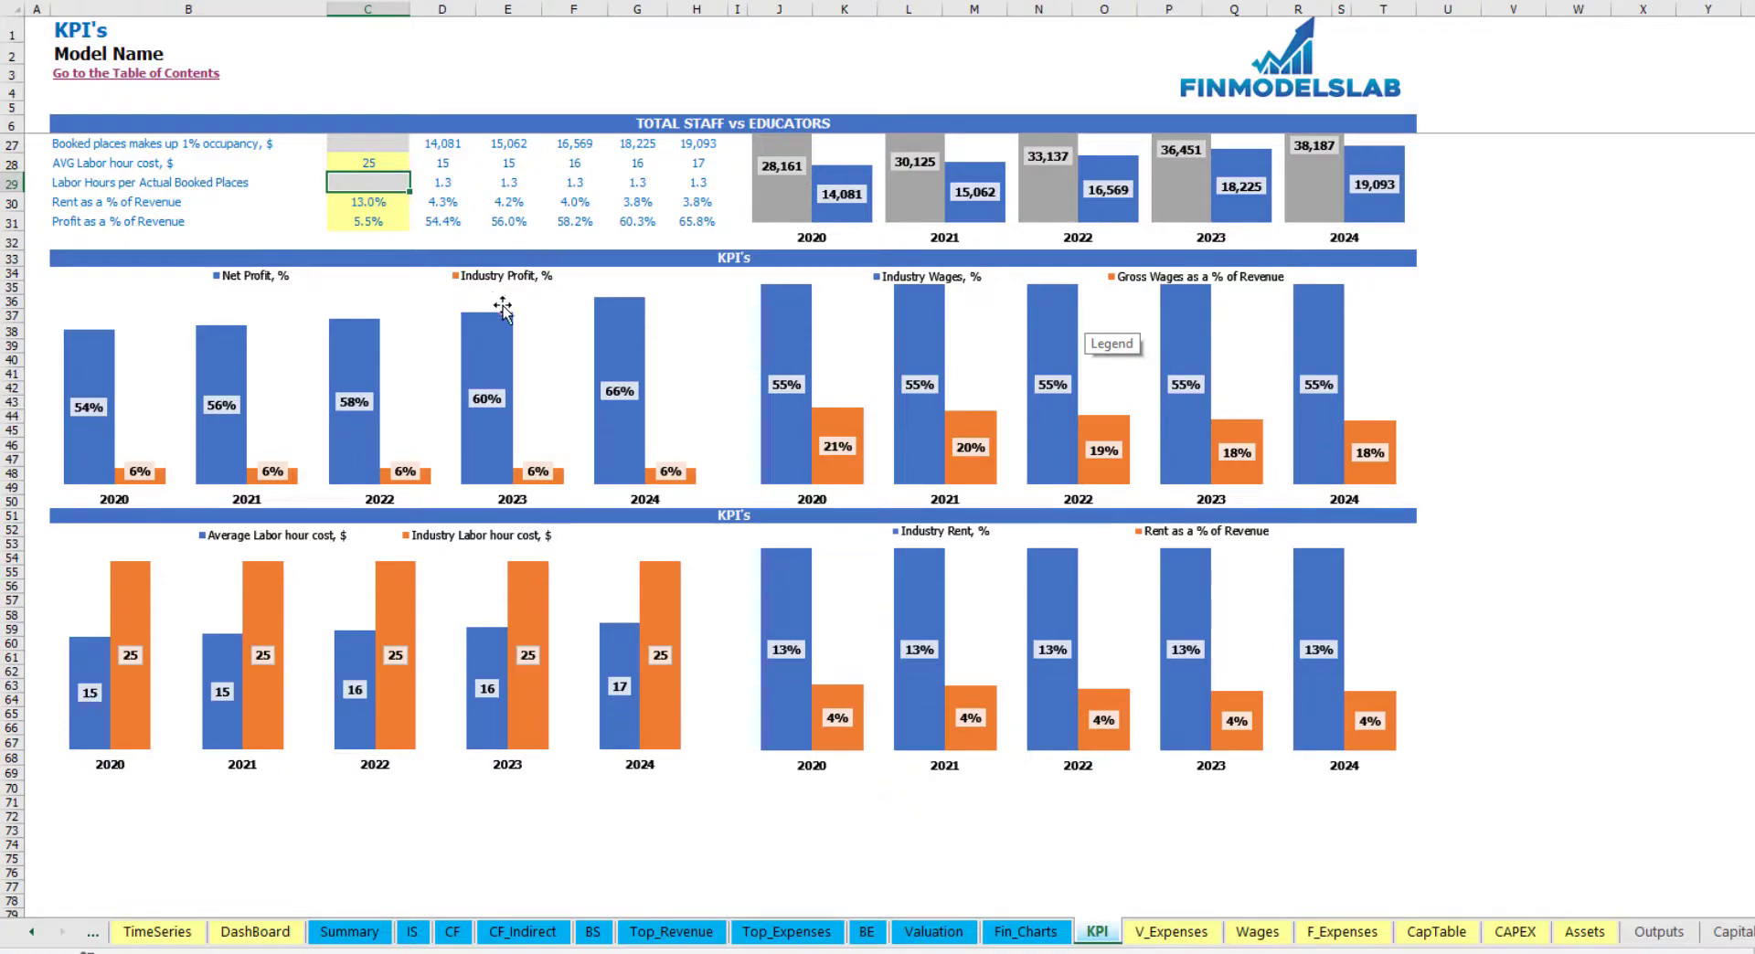
scroll(544, 311, up, 7)
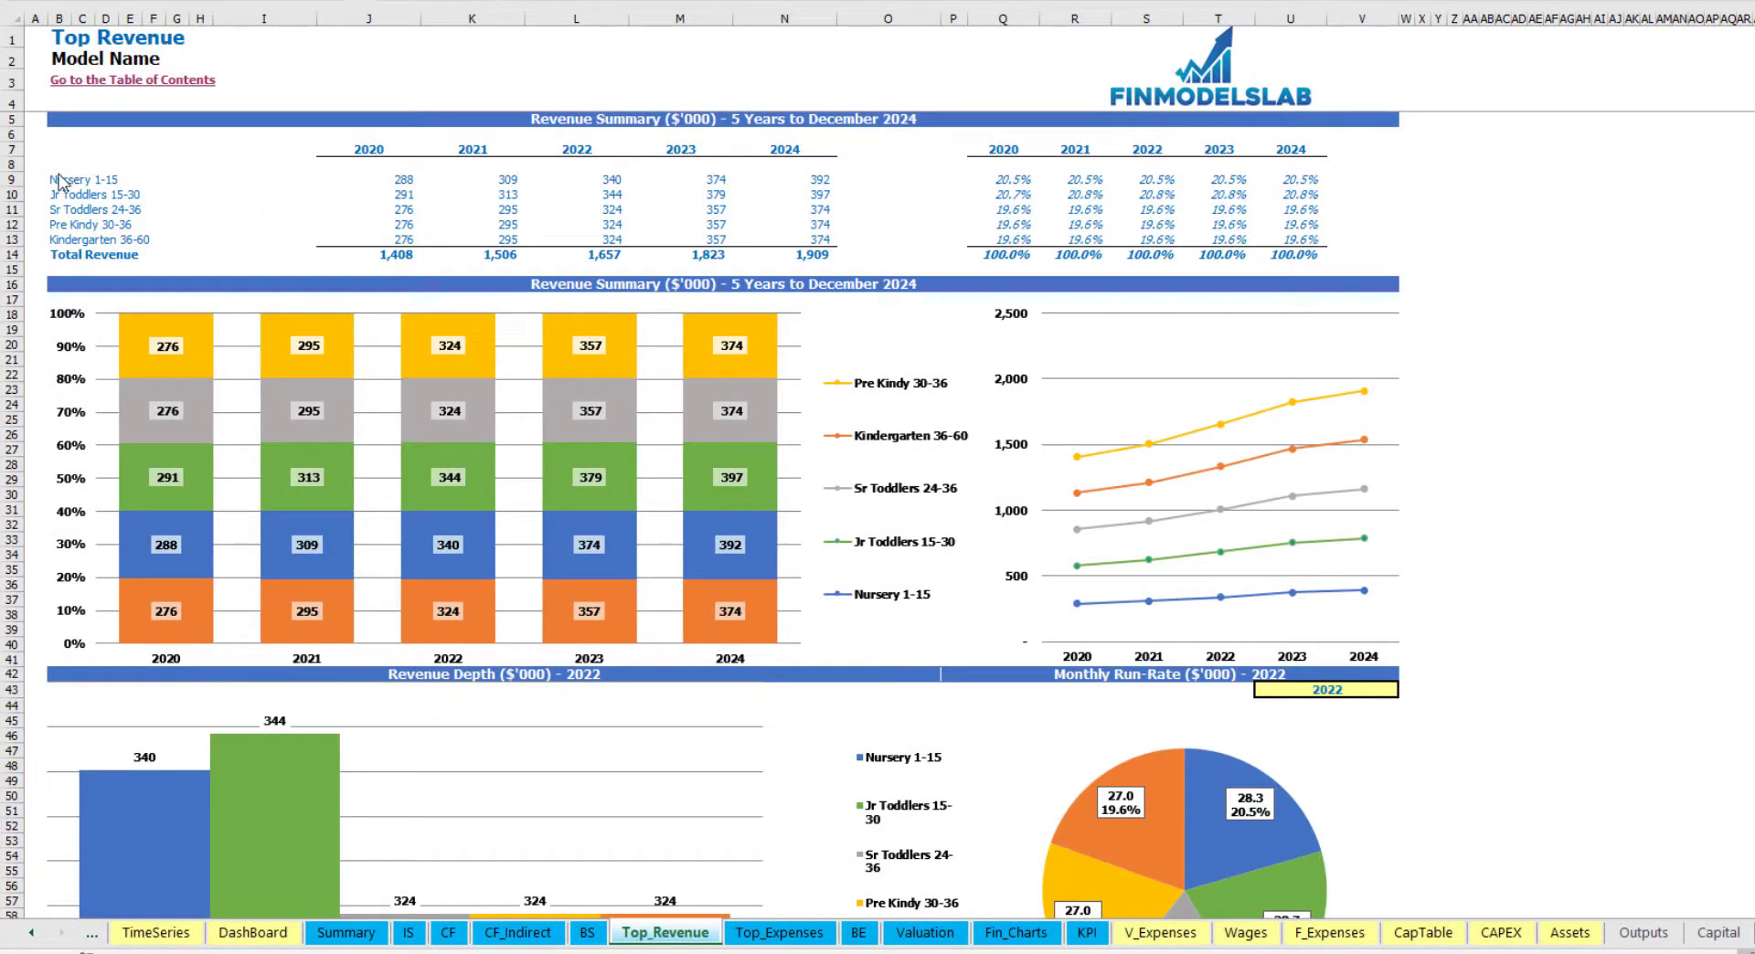
Examine the age-group categories, yearly amounts and percentage shares in the five-year Revenue Summary on the Top_Revenue sheet
drag(58, 179, 59, 240)
click(198, 148)
drag(362, 152, 763, 239)
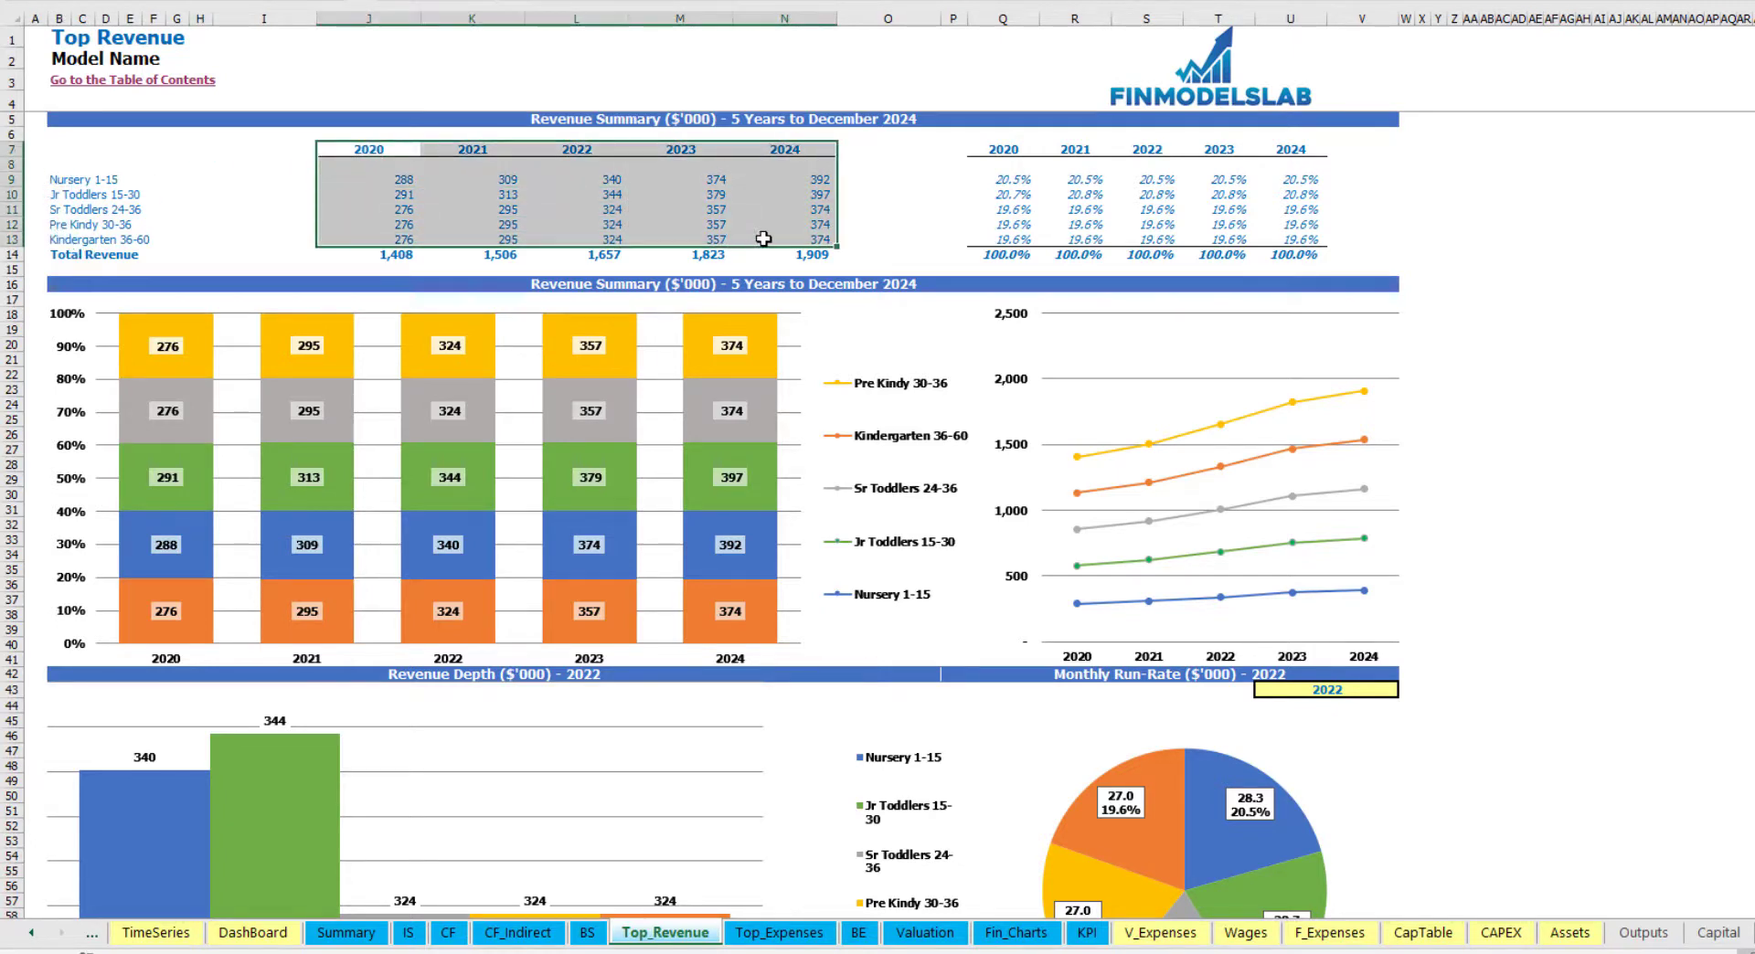
drag(1006, 152, 1284, 232)
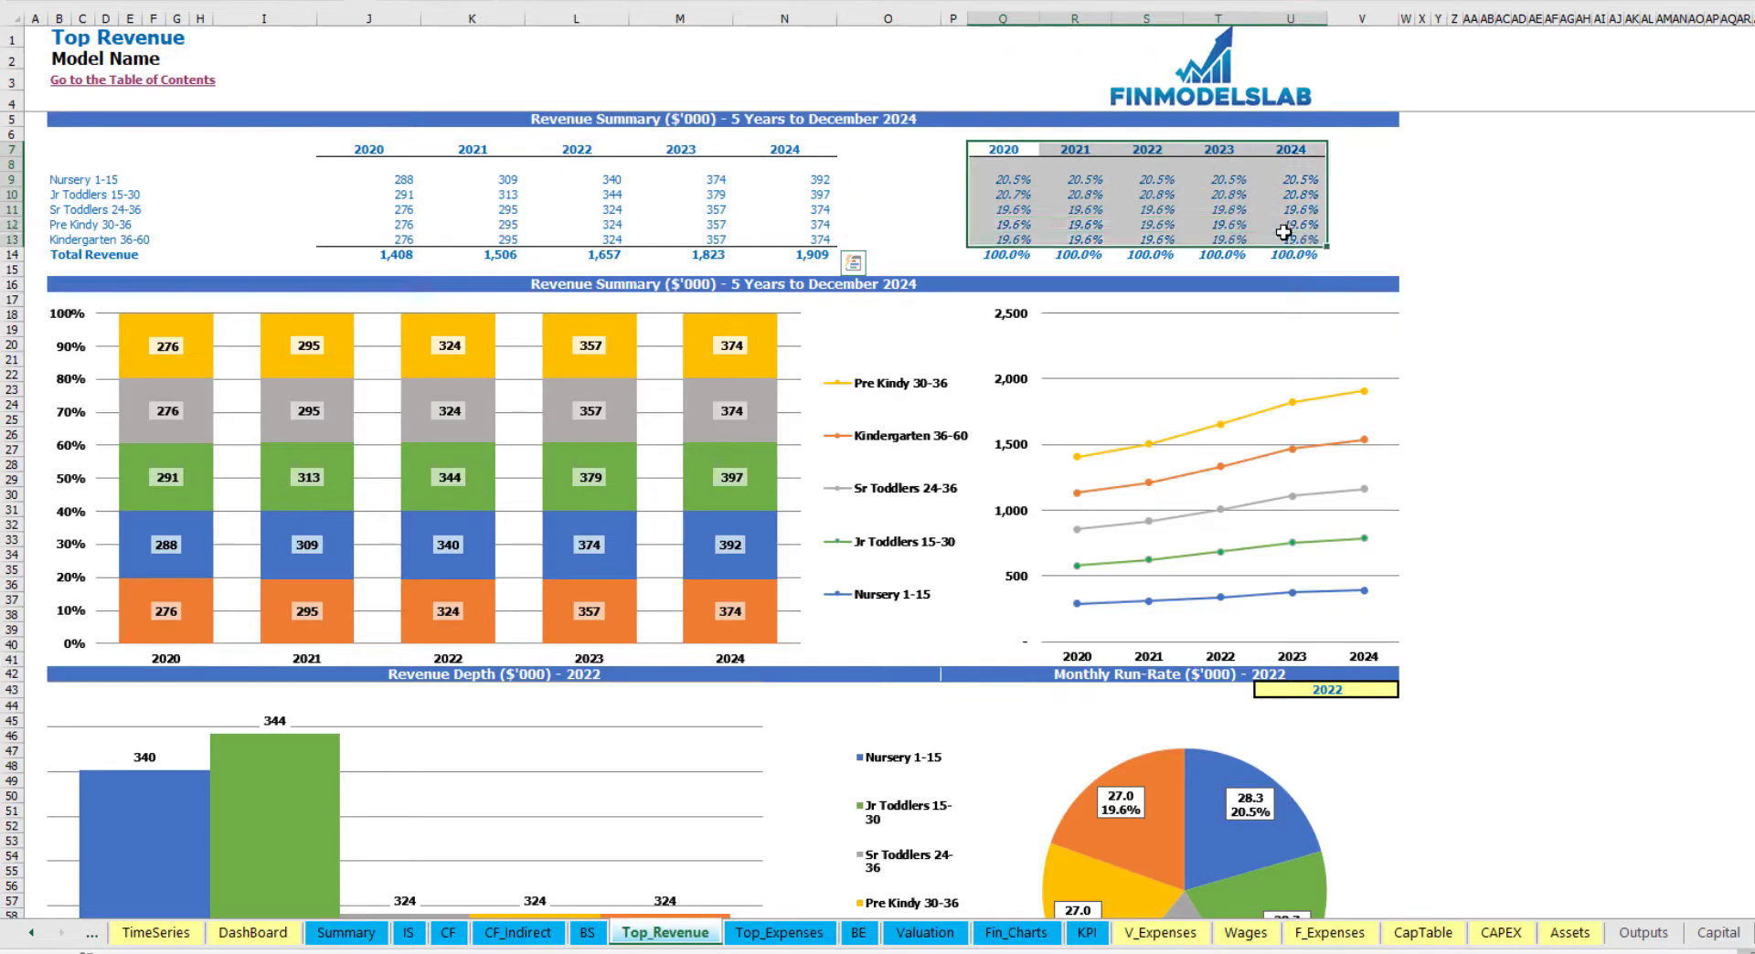
click(1551, 239)
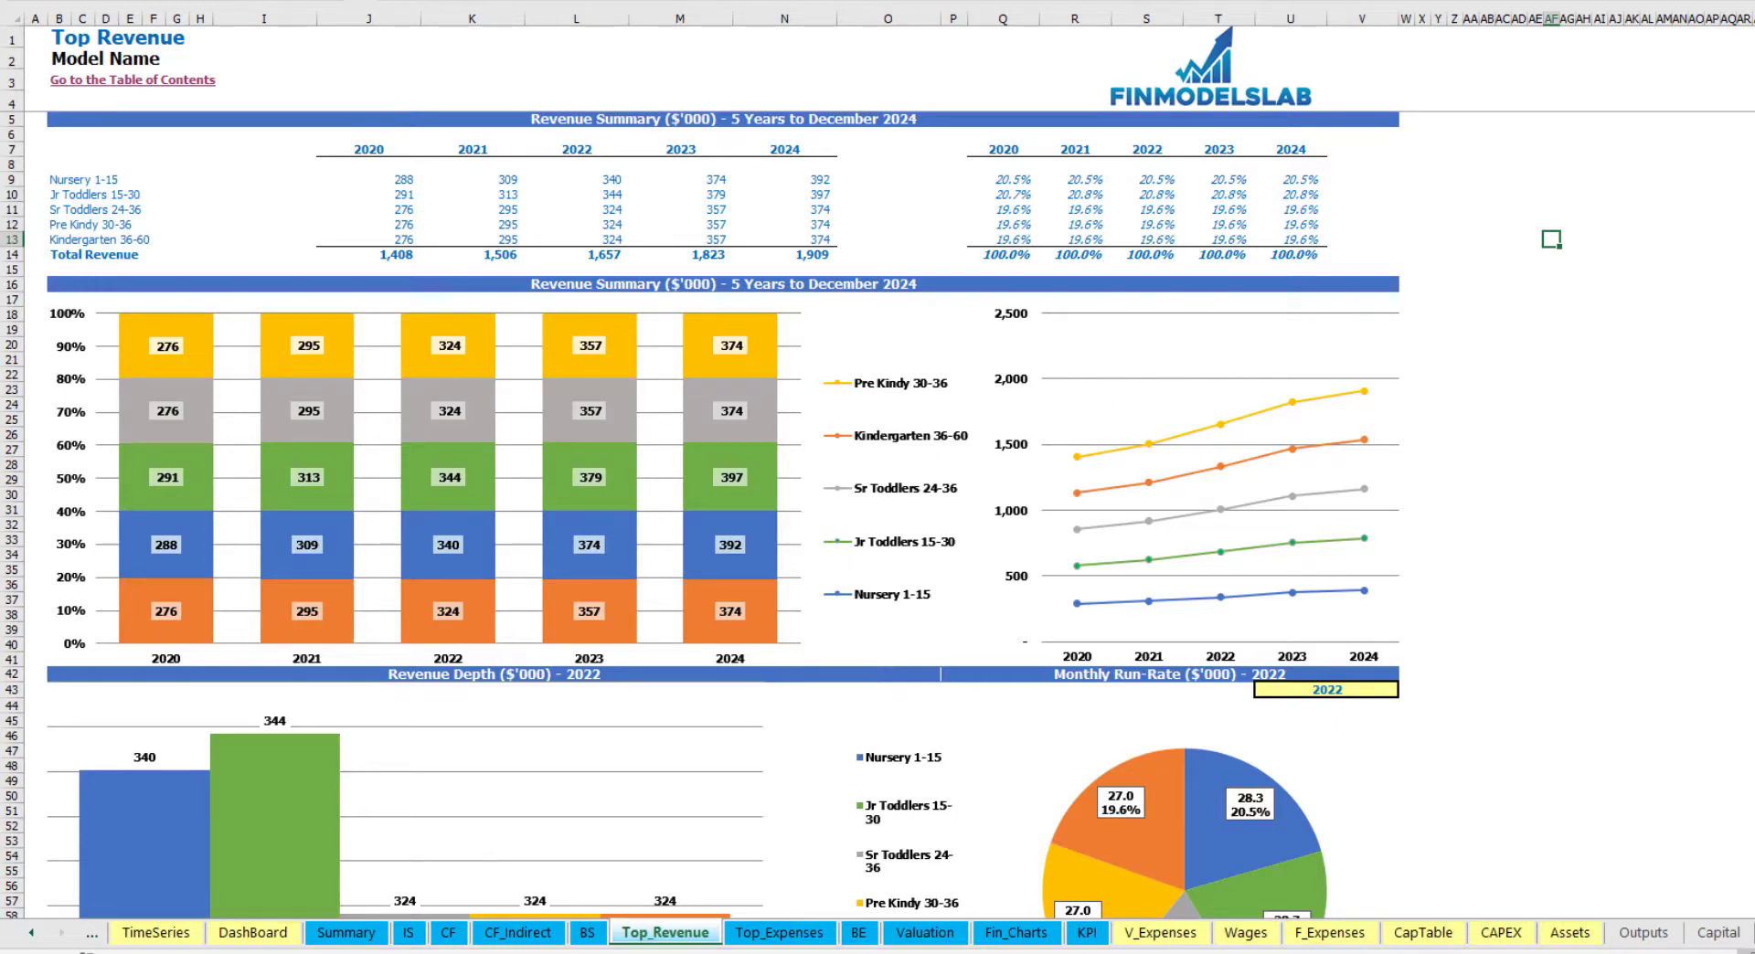
Set the year for the Revenue Depth and Monthly Run-Rate charts on the Top_Revenue sheet to 2023
scroll(722, 512, down, 7)
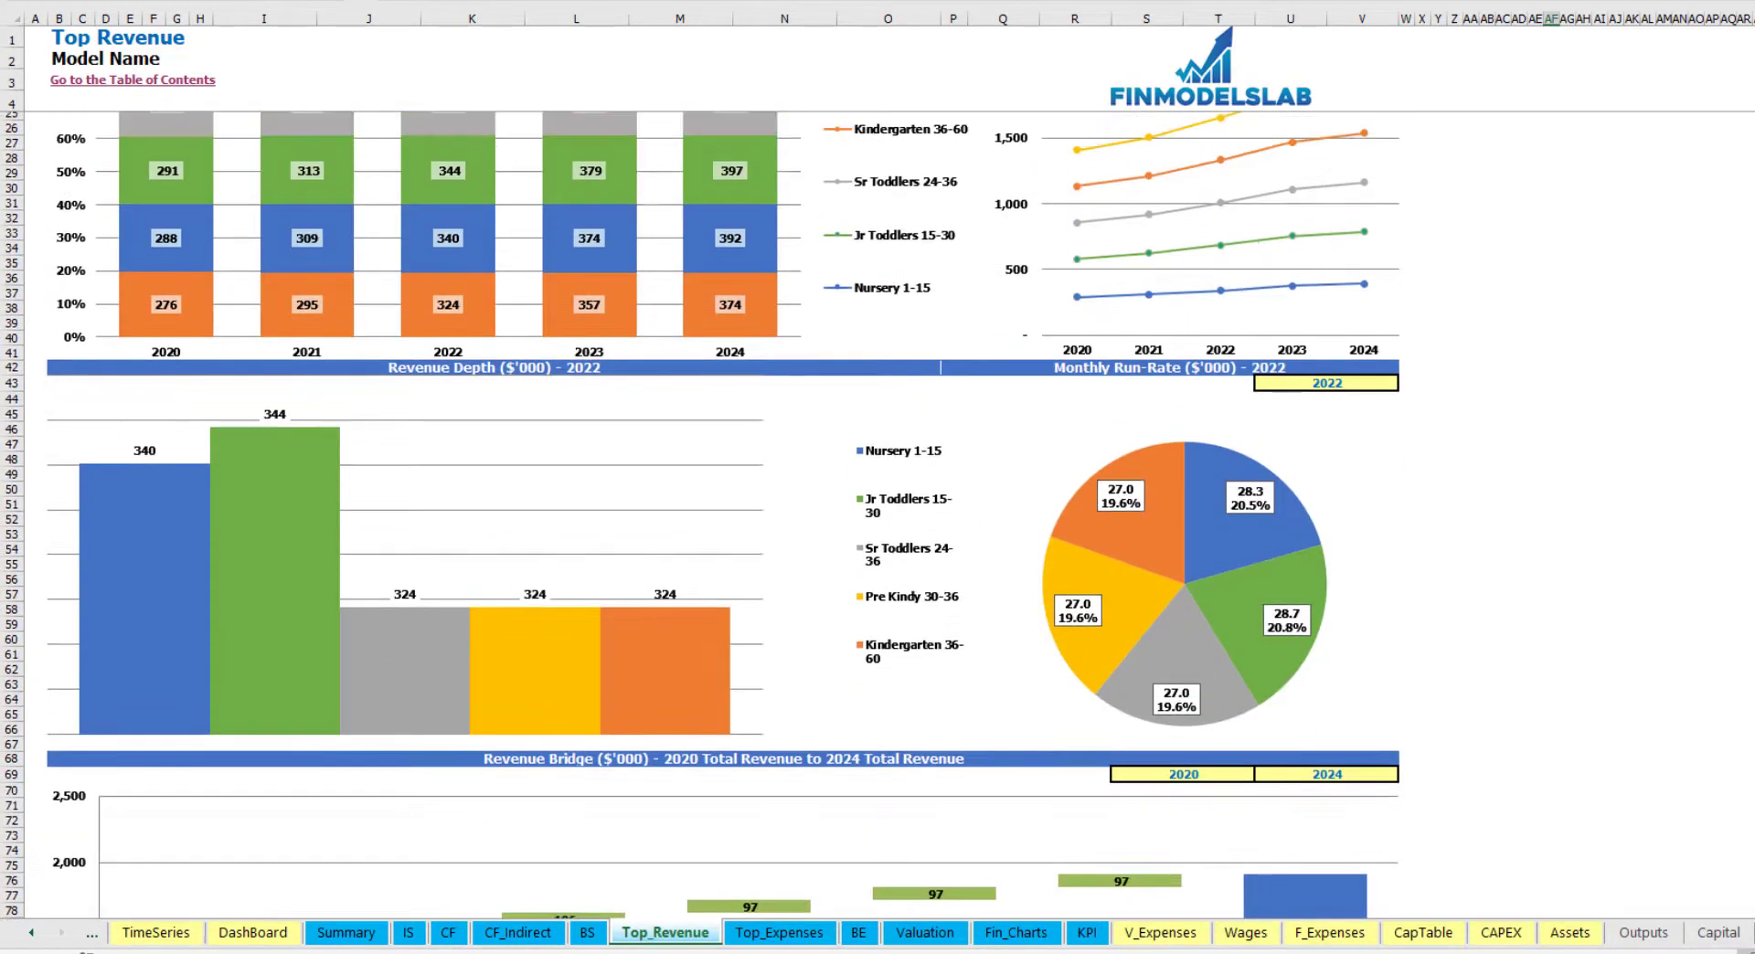
scroll(722, 512, down, 5)
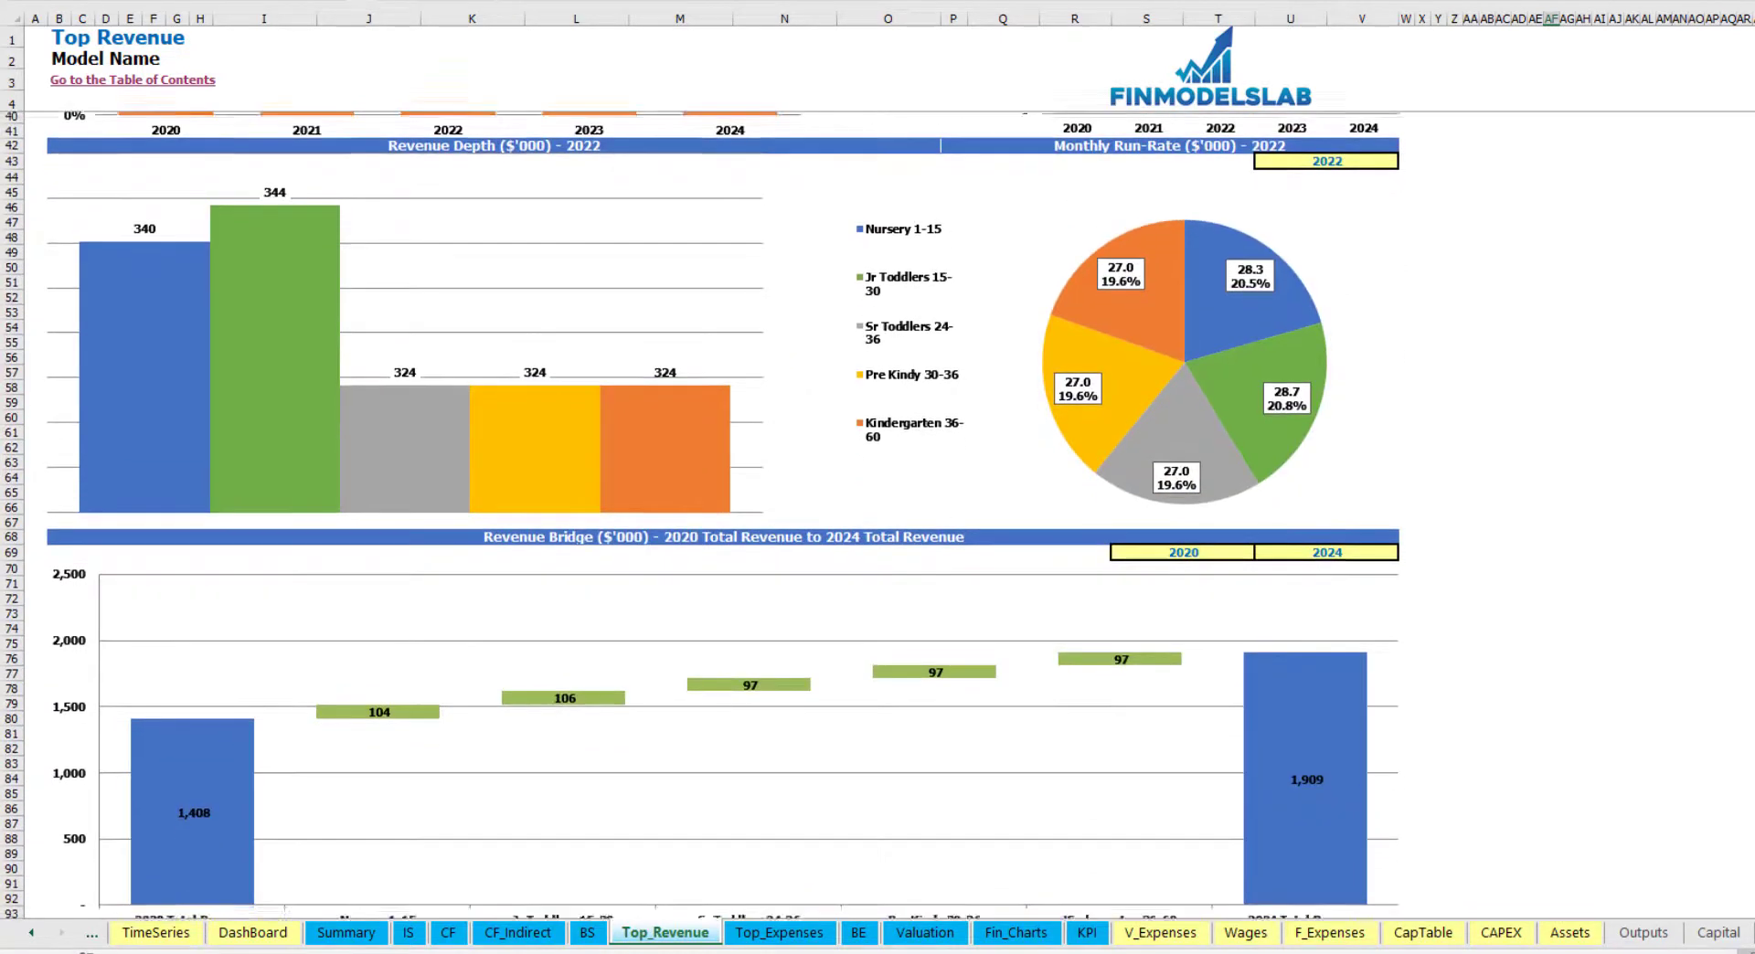
scroll(1034, 430, down, 1)
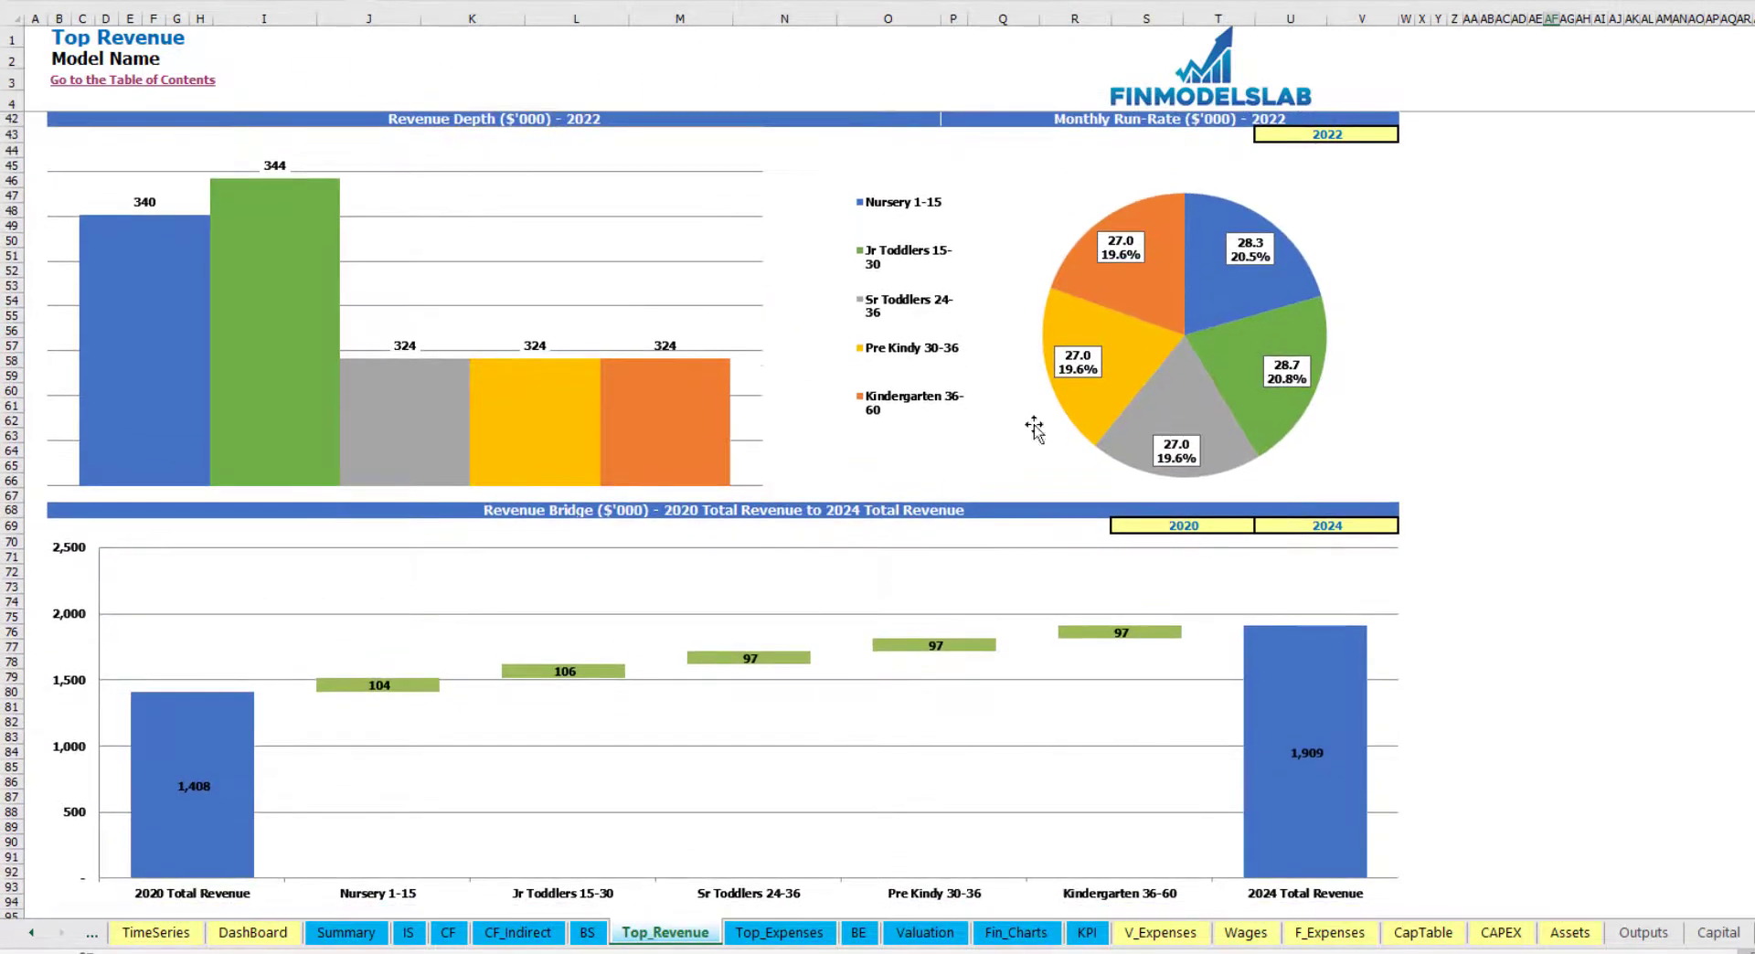
click(1361, 136)
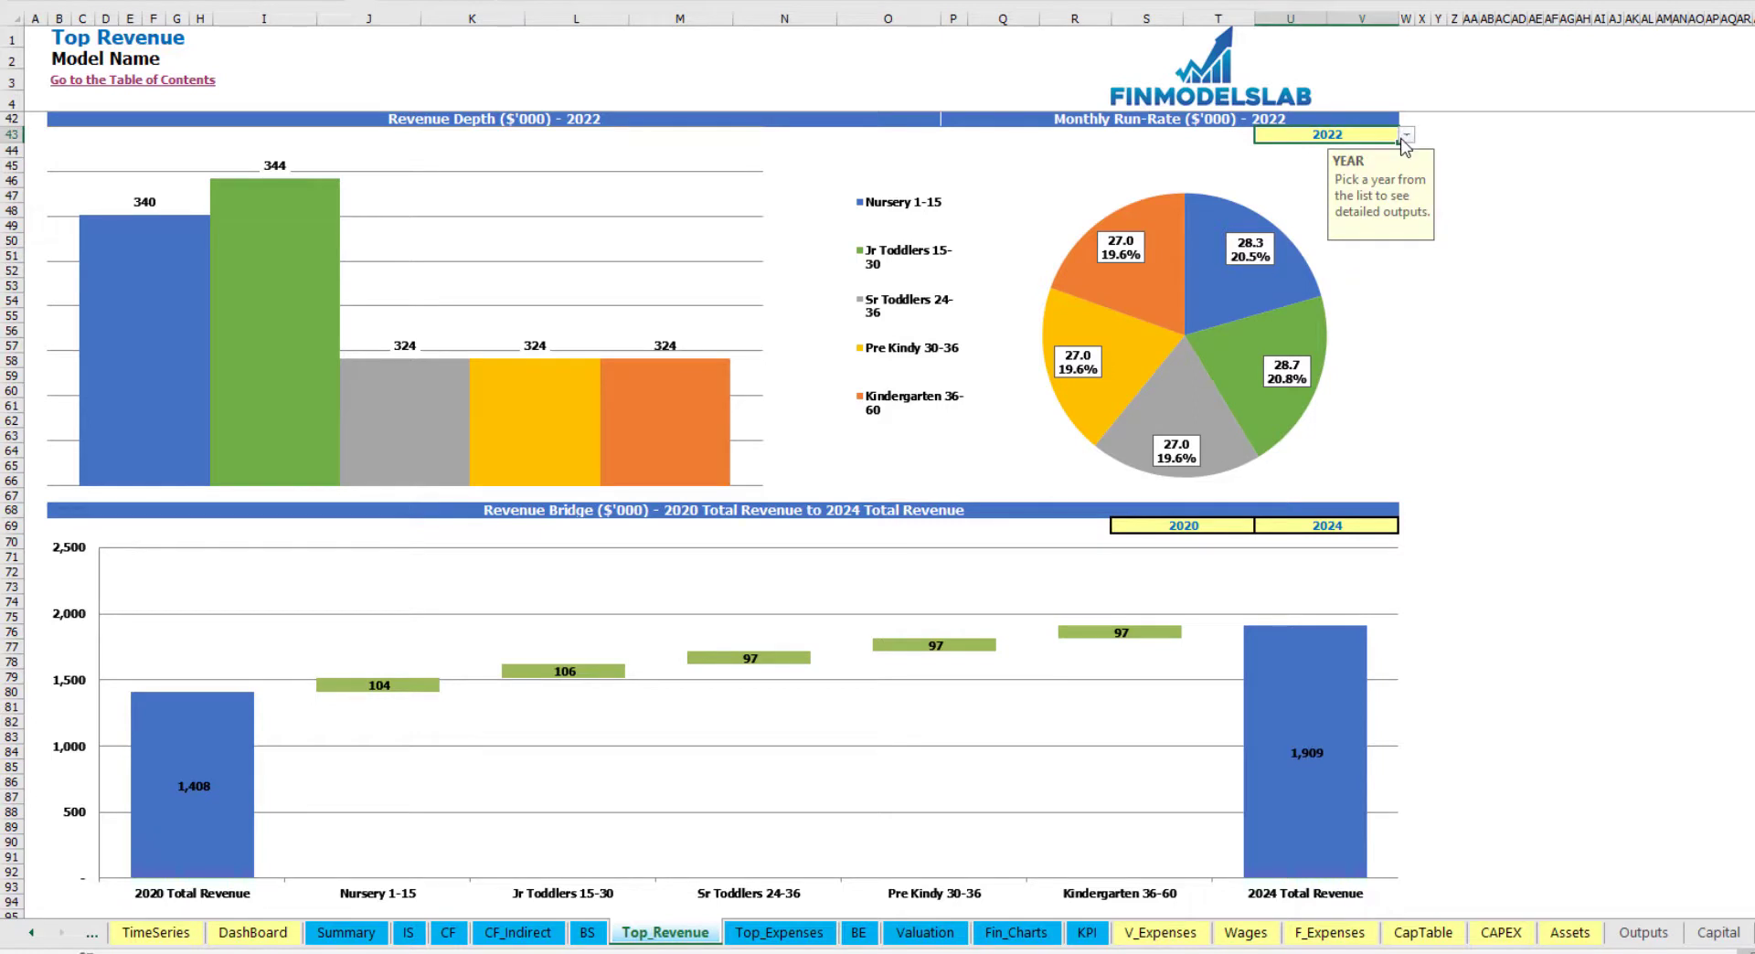
click(1405, 136)
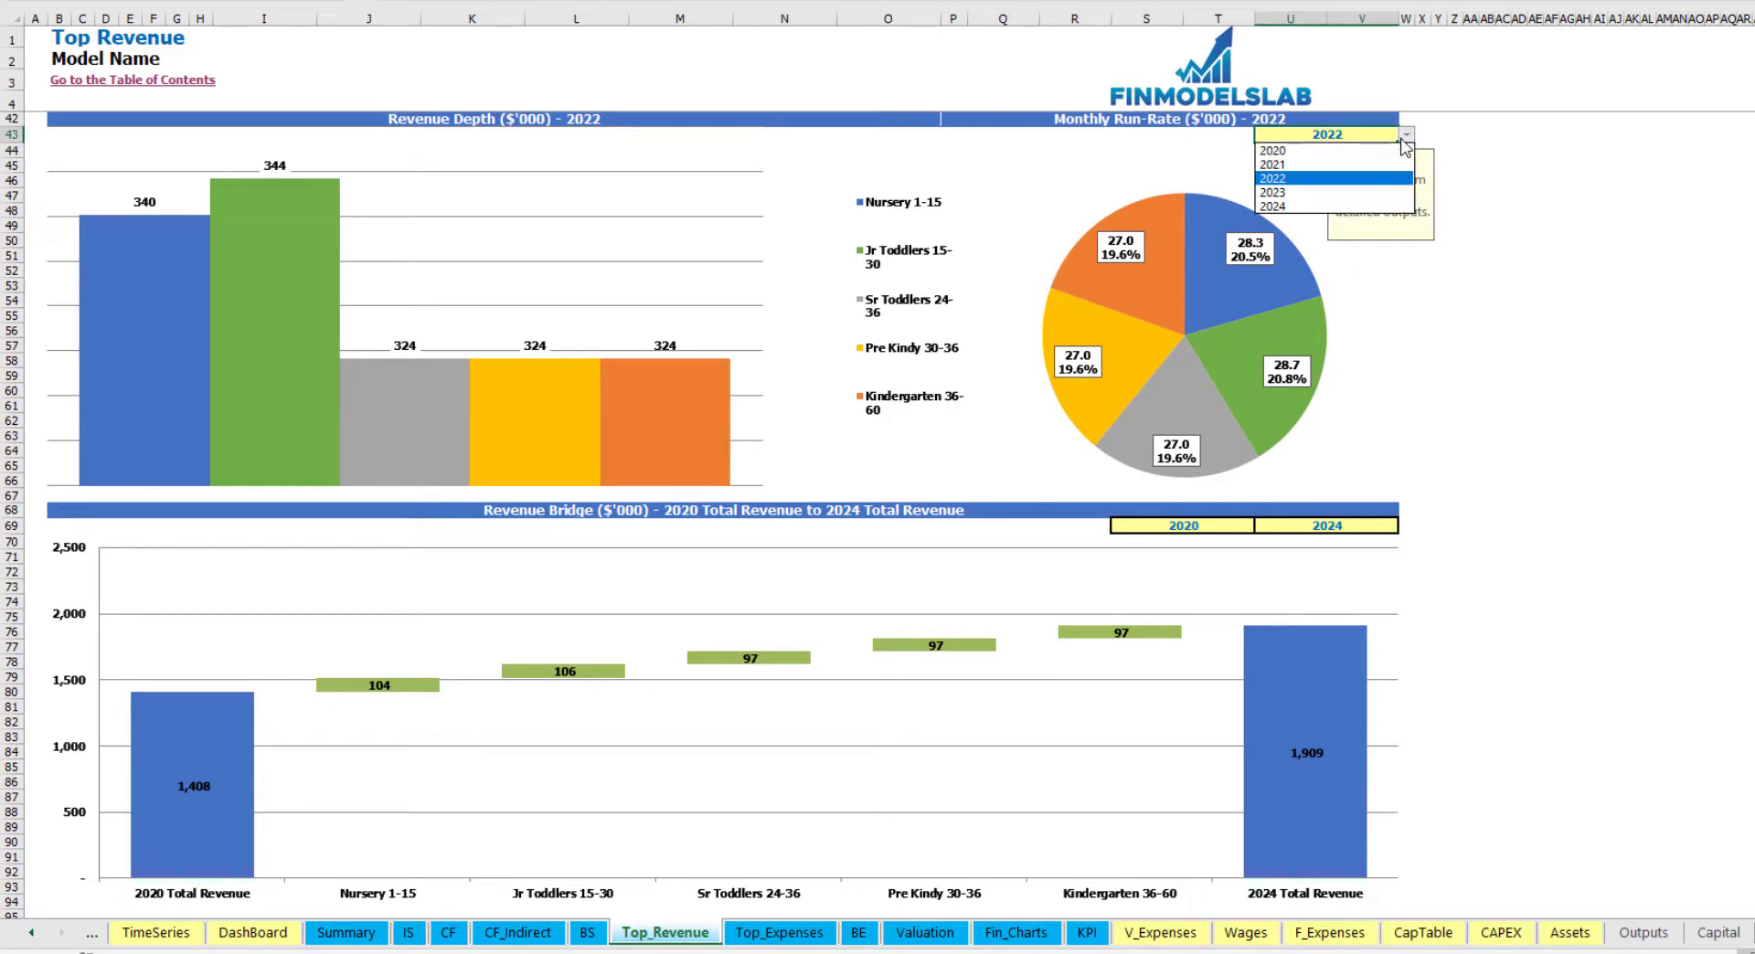
click(1346, 193)
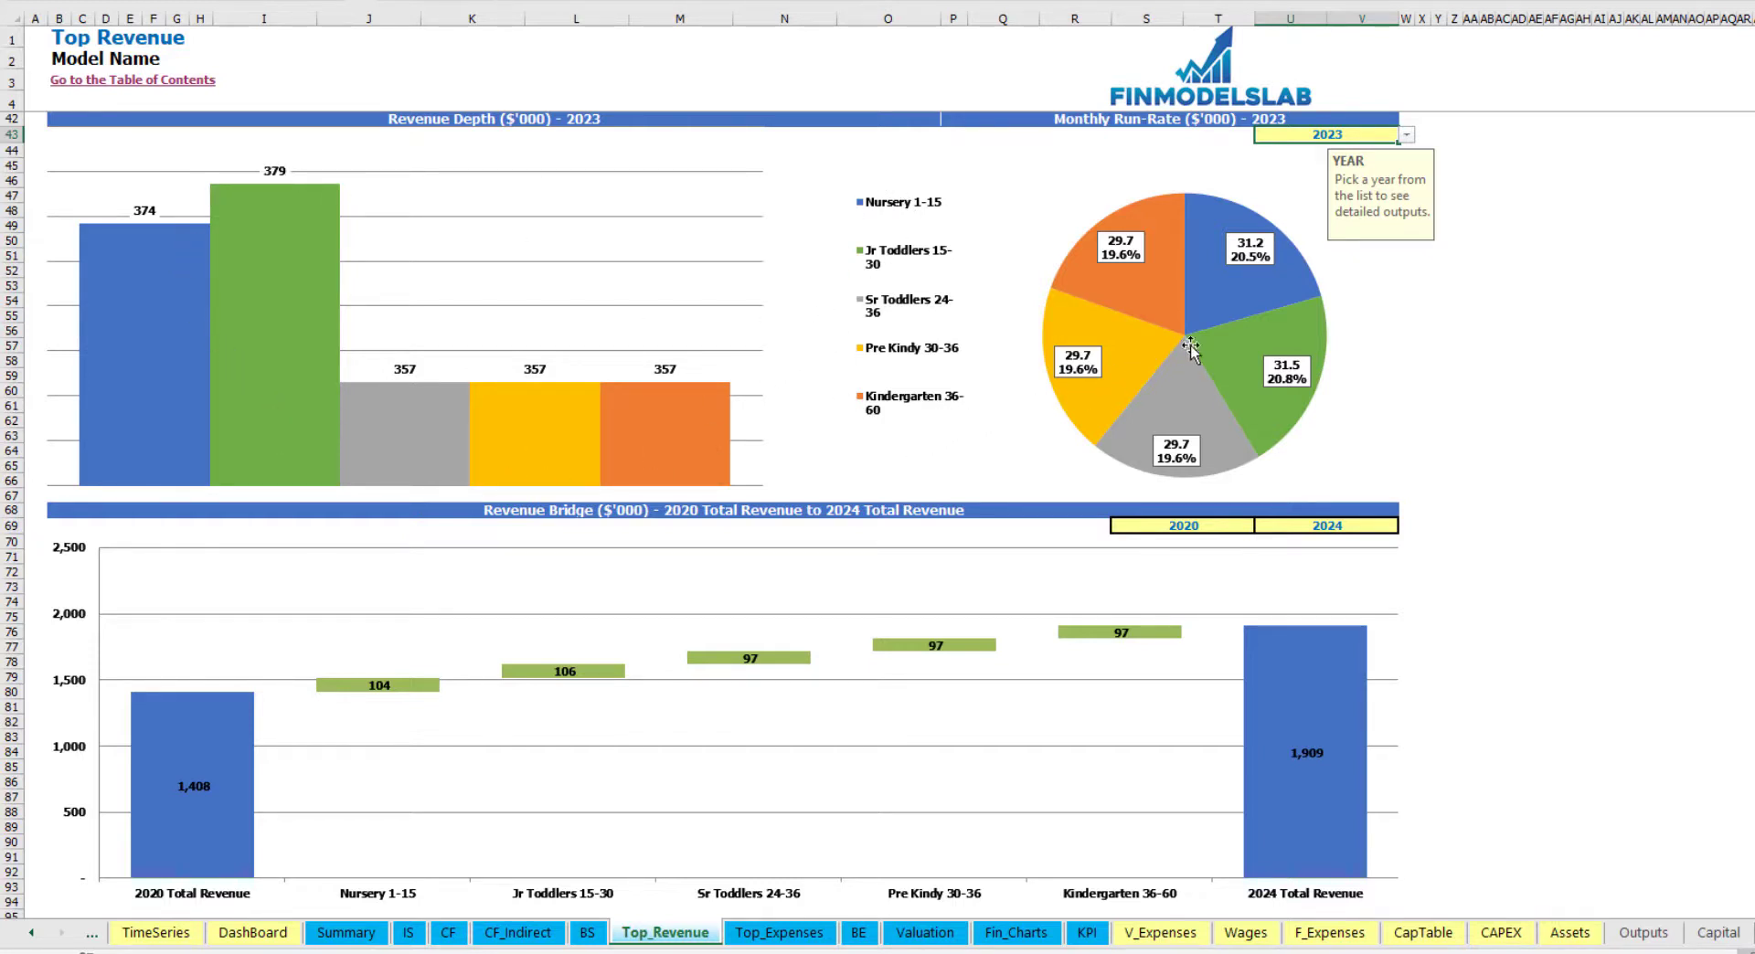
click(1560, 271)
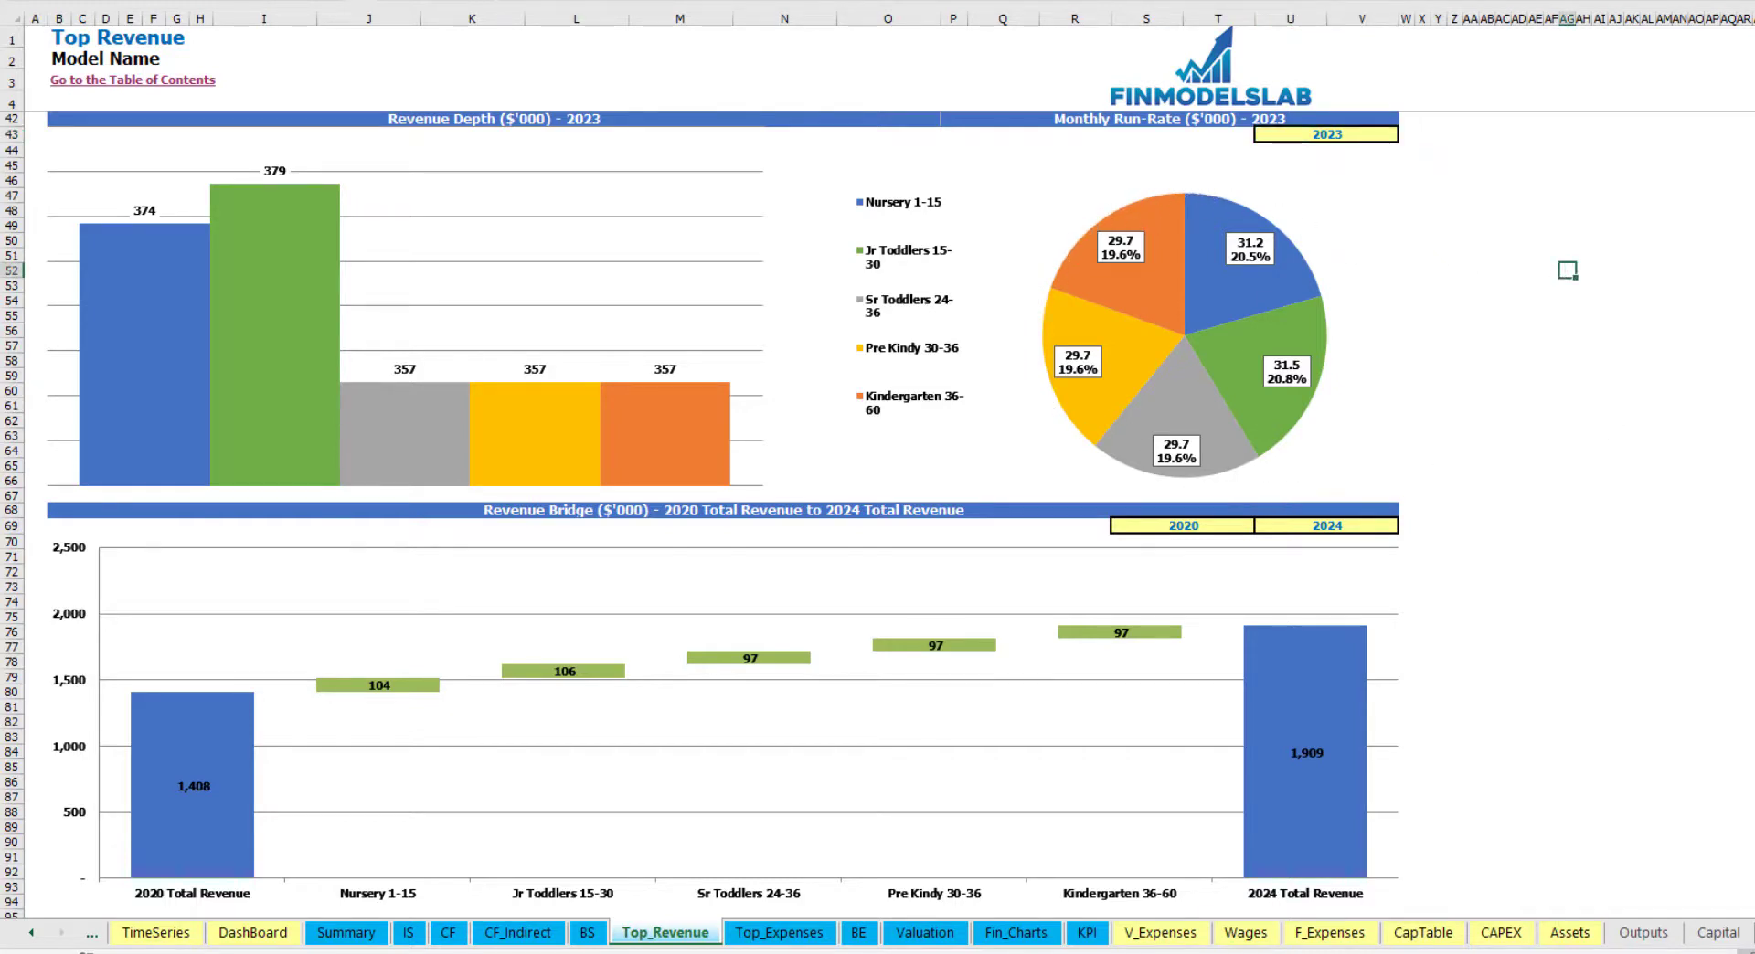
Set the Revenue Bridge chart's first year to 2021 and its last year to 2023
scroll(834, 469, down, 3)
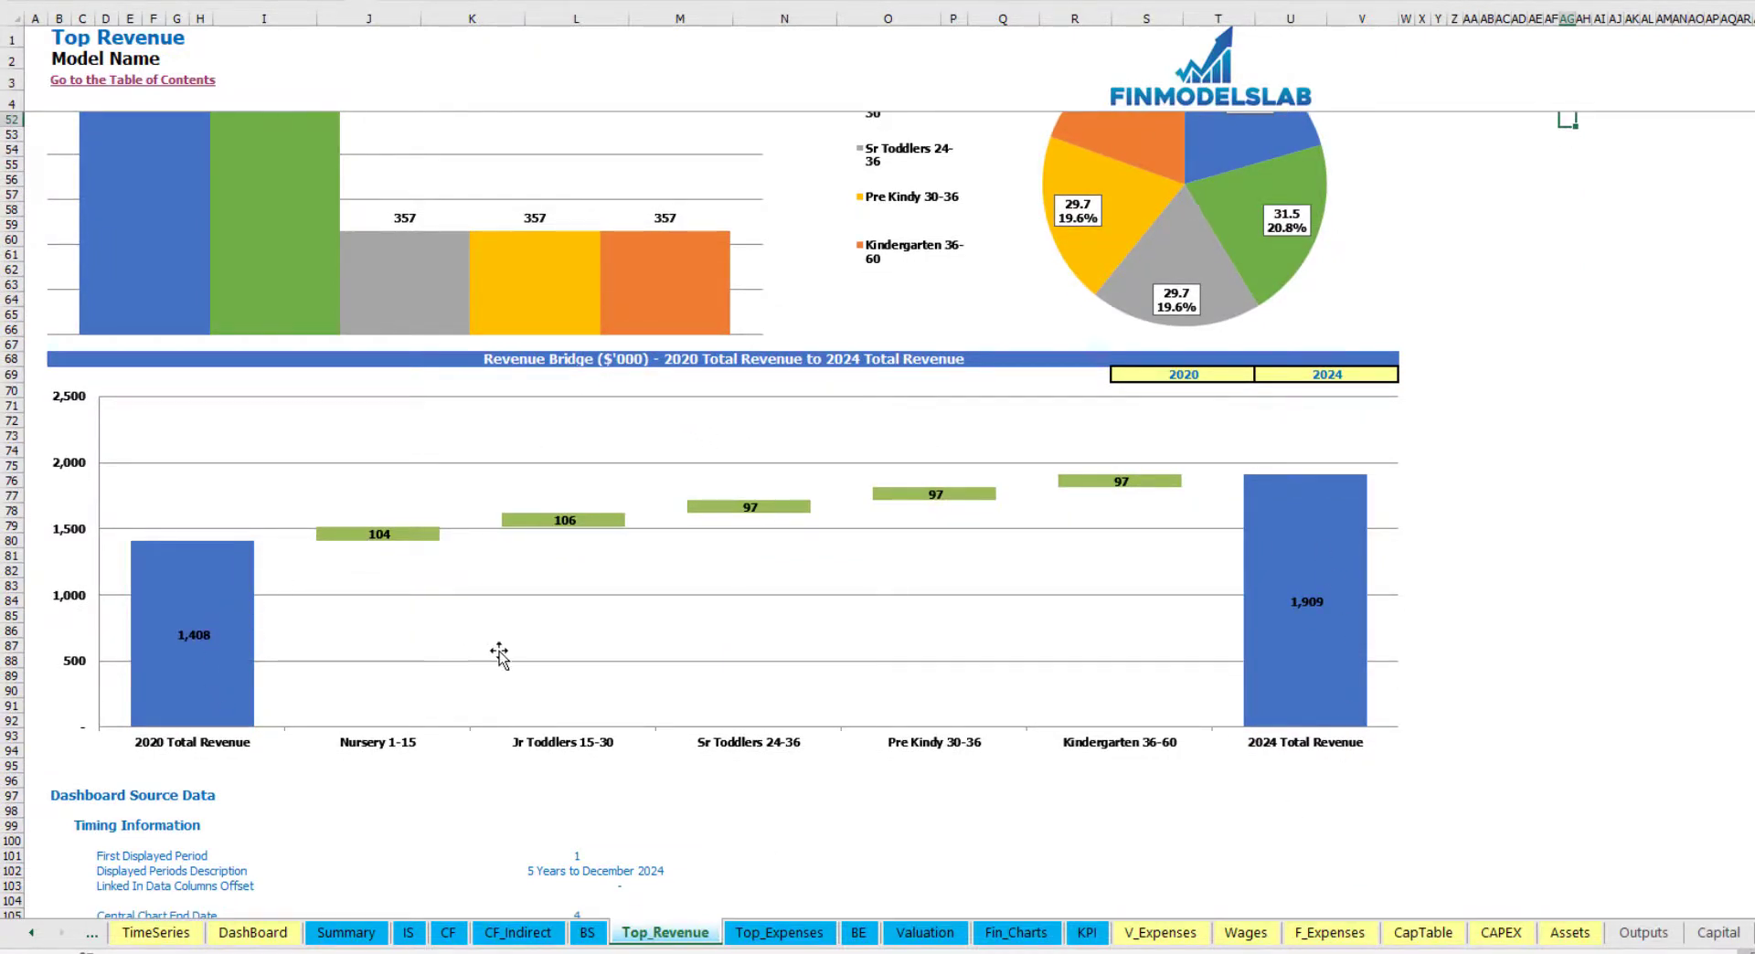
click(1239, 374)
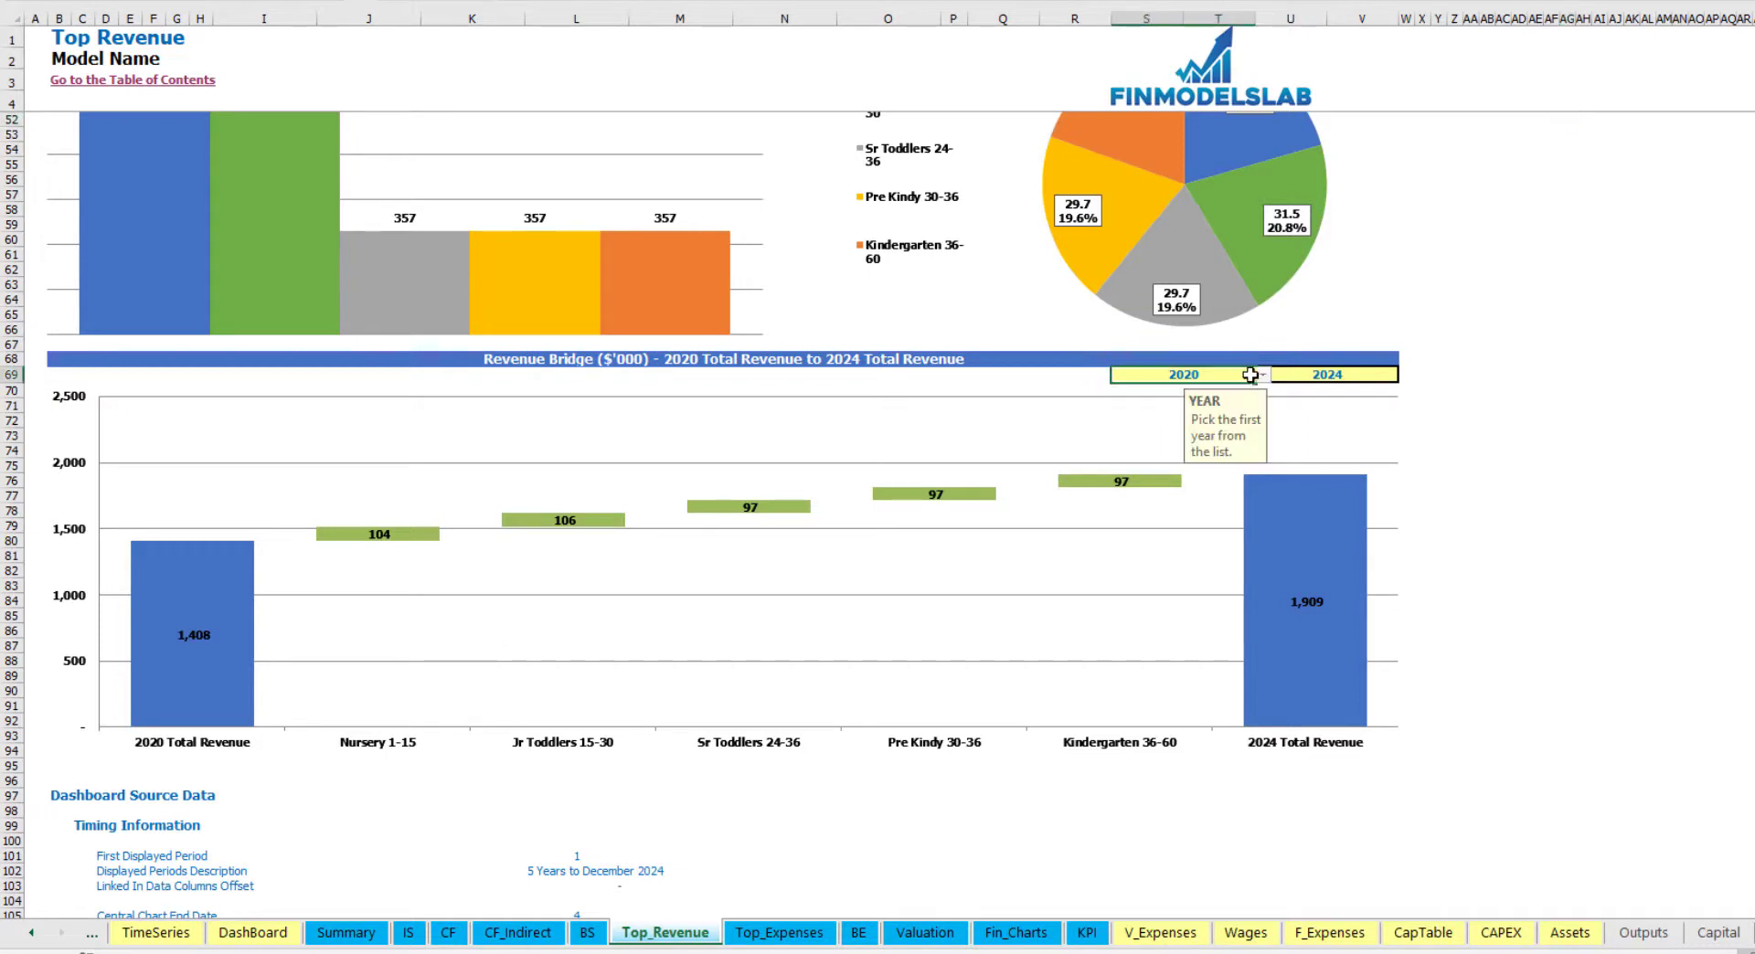
click(1310, 372)
click(1245, 375)
click(1263, 375)
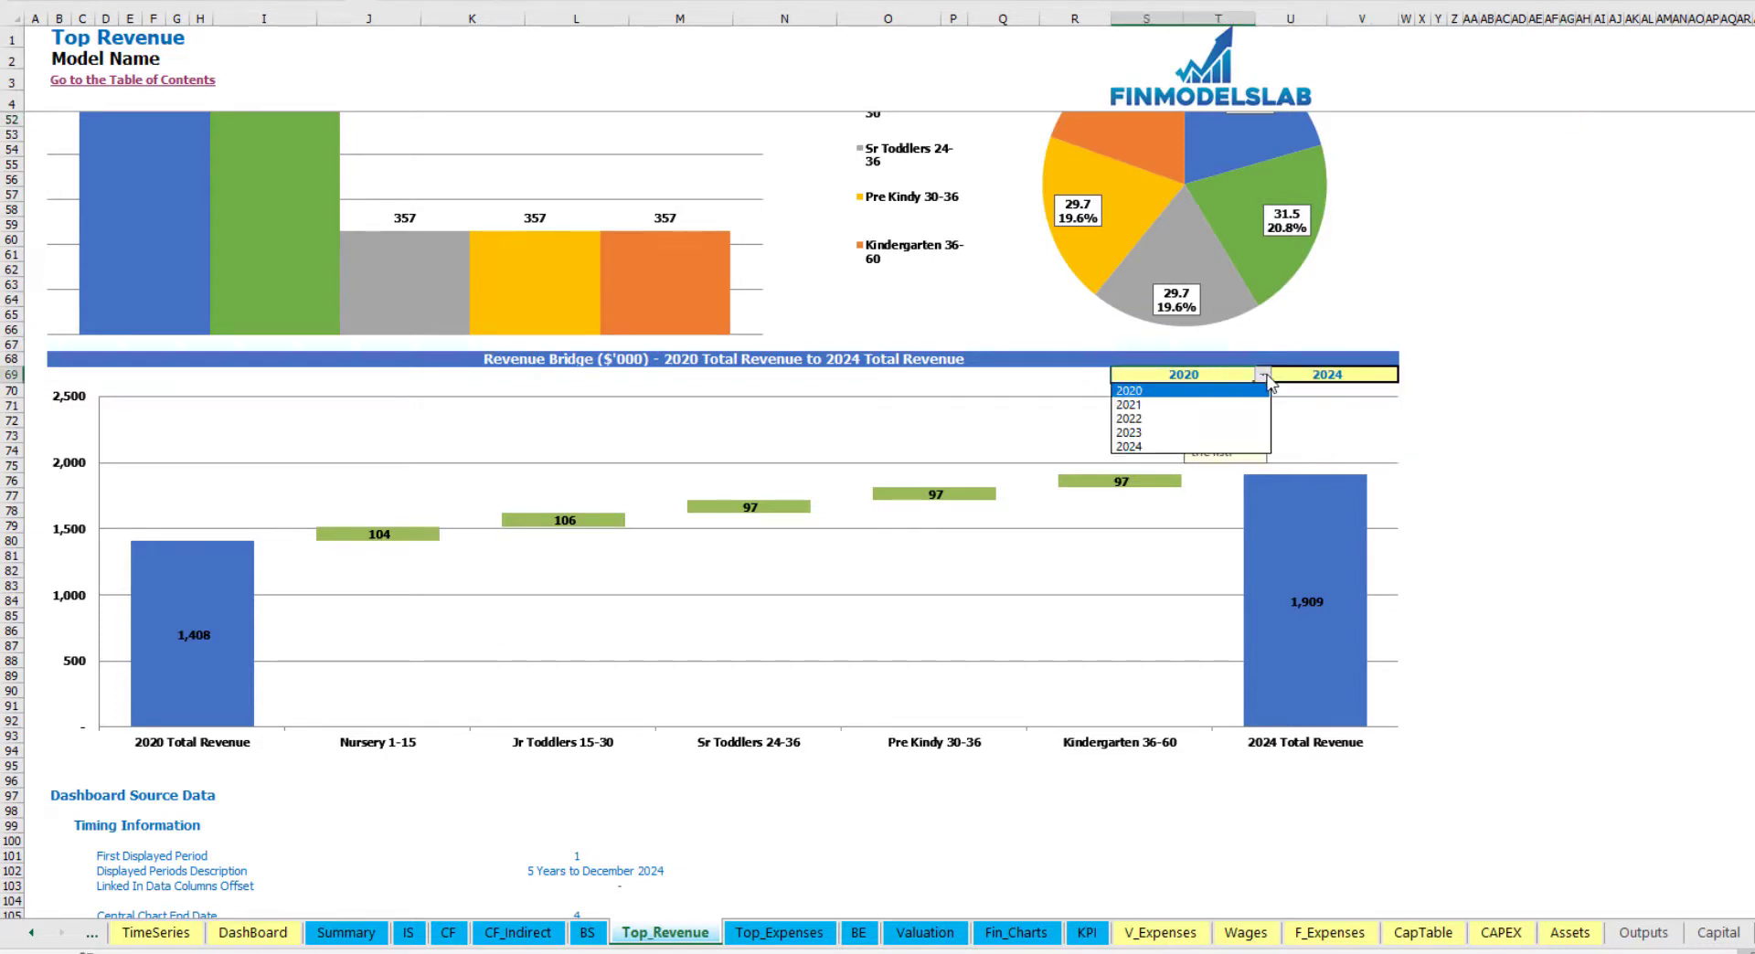
click(1242, 405)
click(1375, 374)
click(1407, 376)
click(1284, 432)
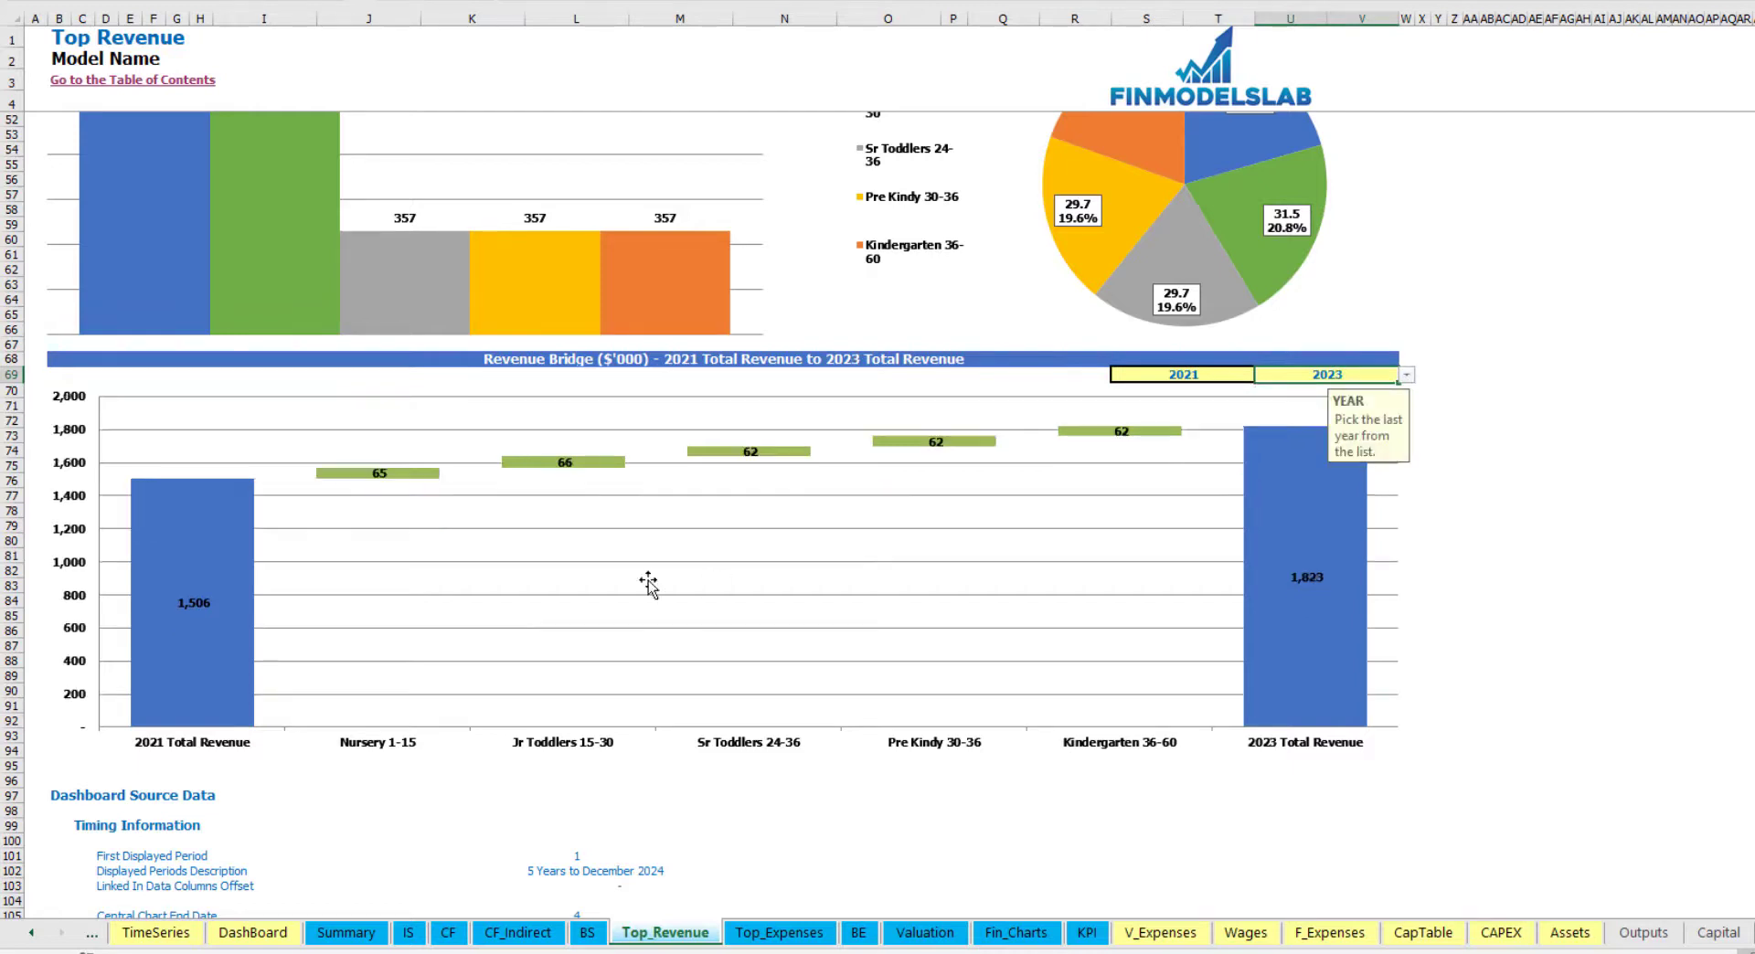
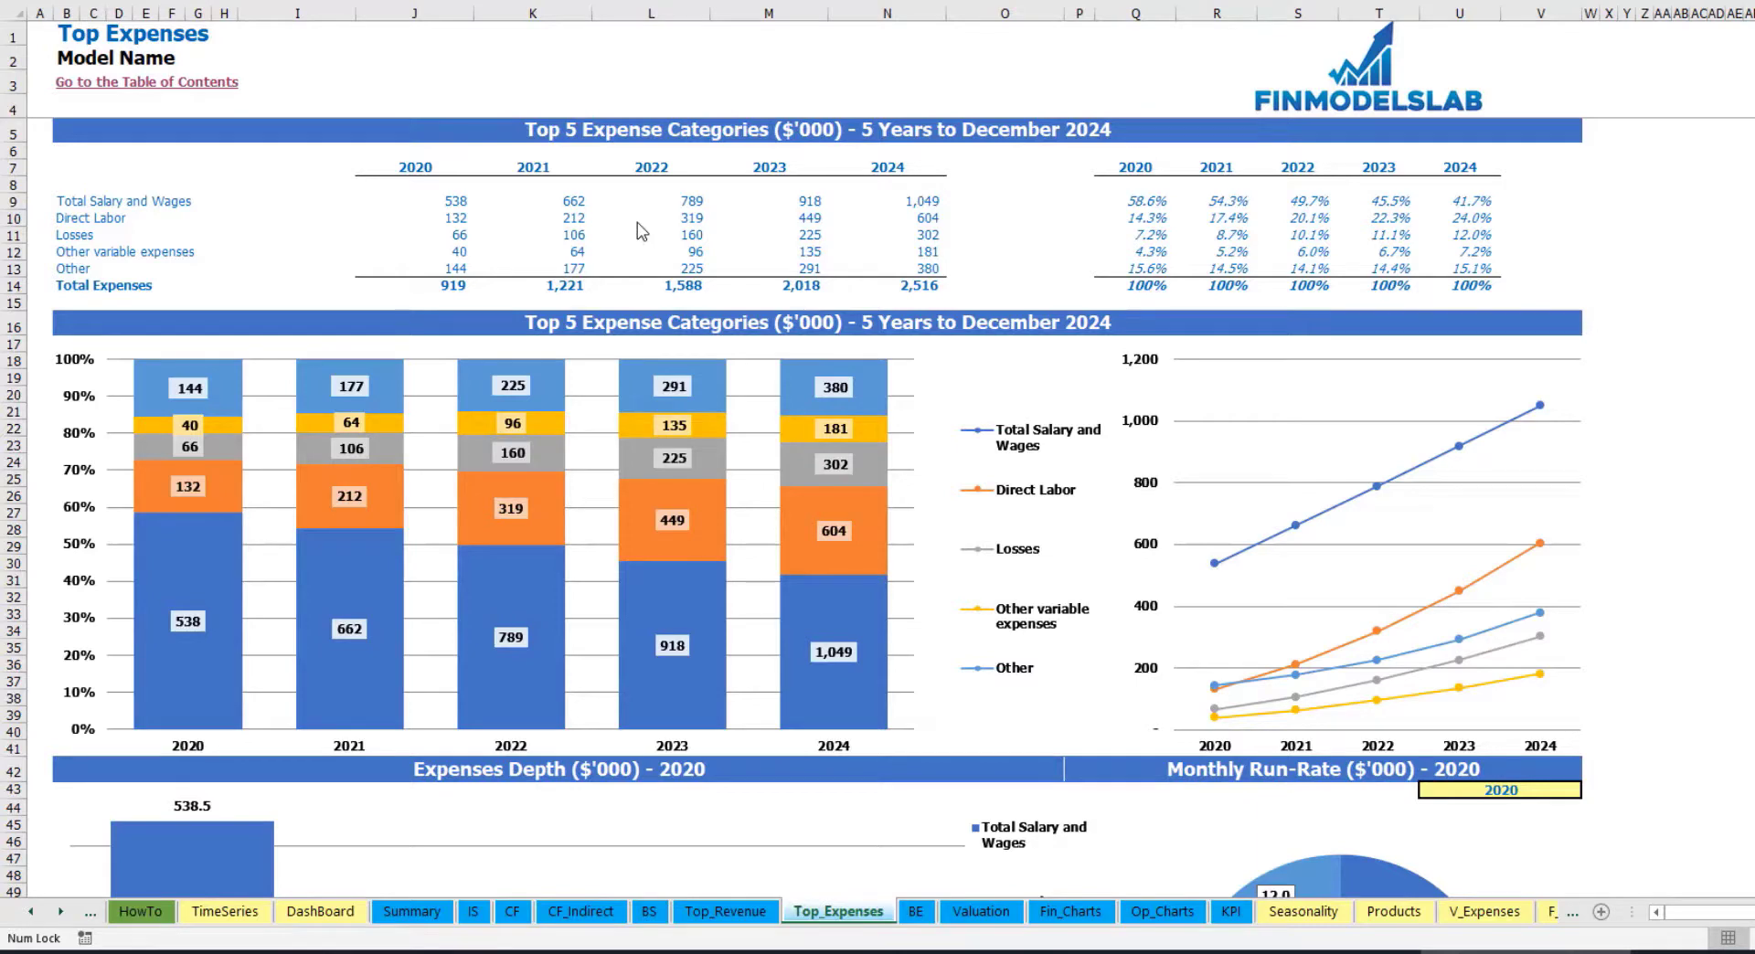
Examine the categories, yearly amounts, totals and percentage shares in the Top 5 Expense Categories table on the Top_Expenses sheet
drag(69, 201, 69, 252)
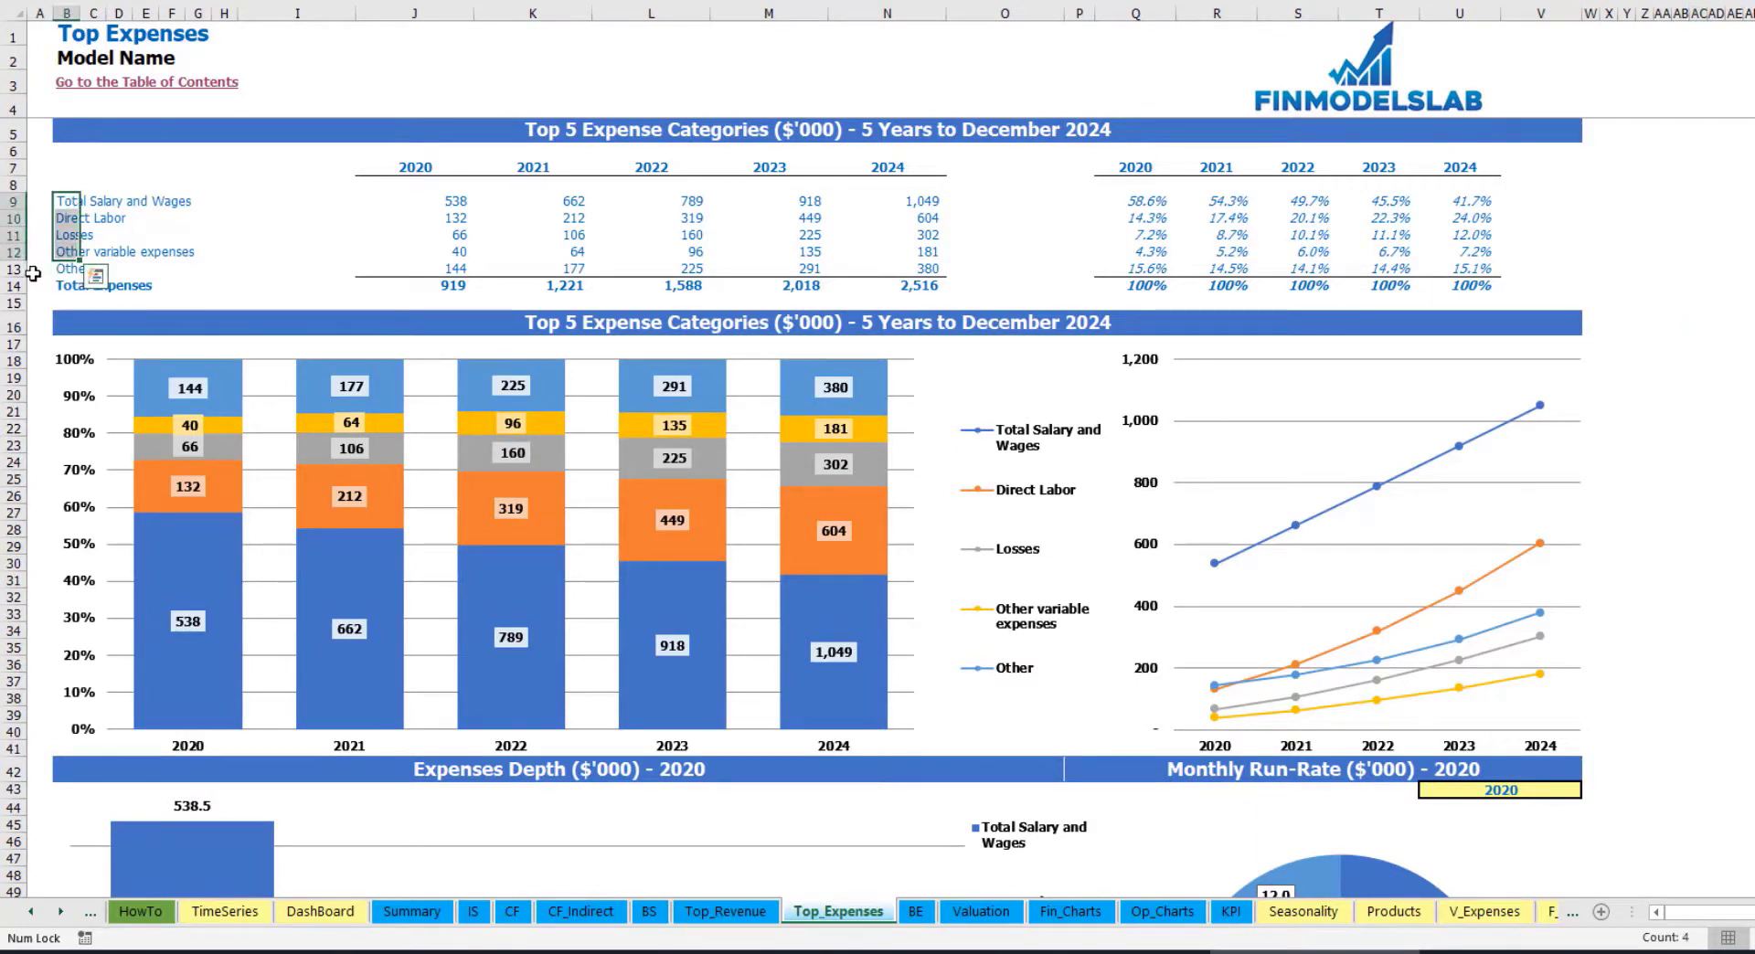
click(75, 270)
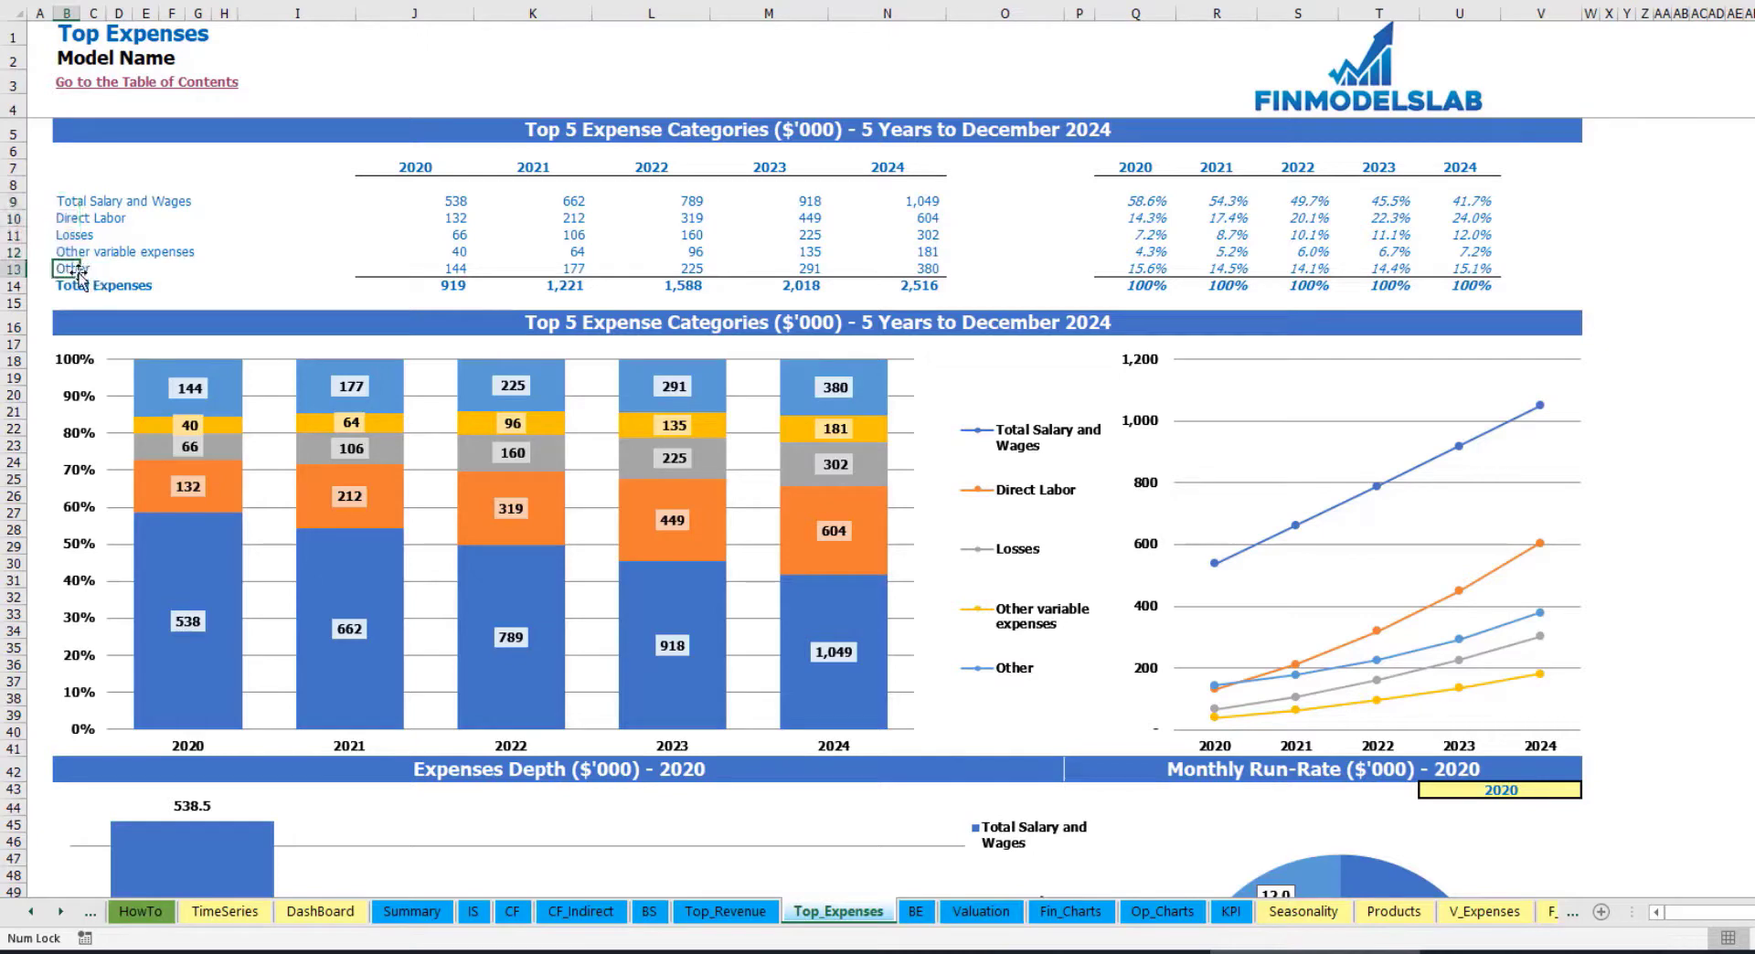
drag(413, 168, 853, 281)
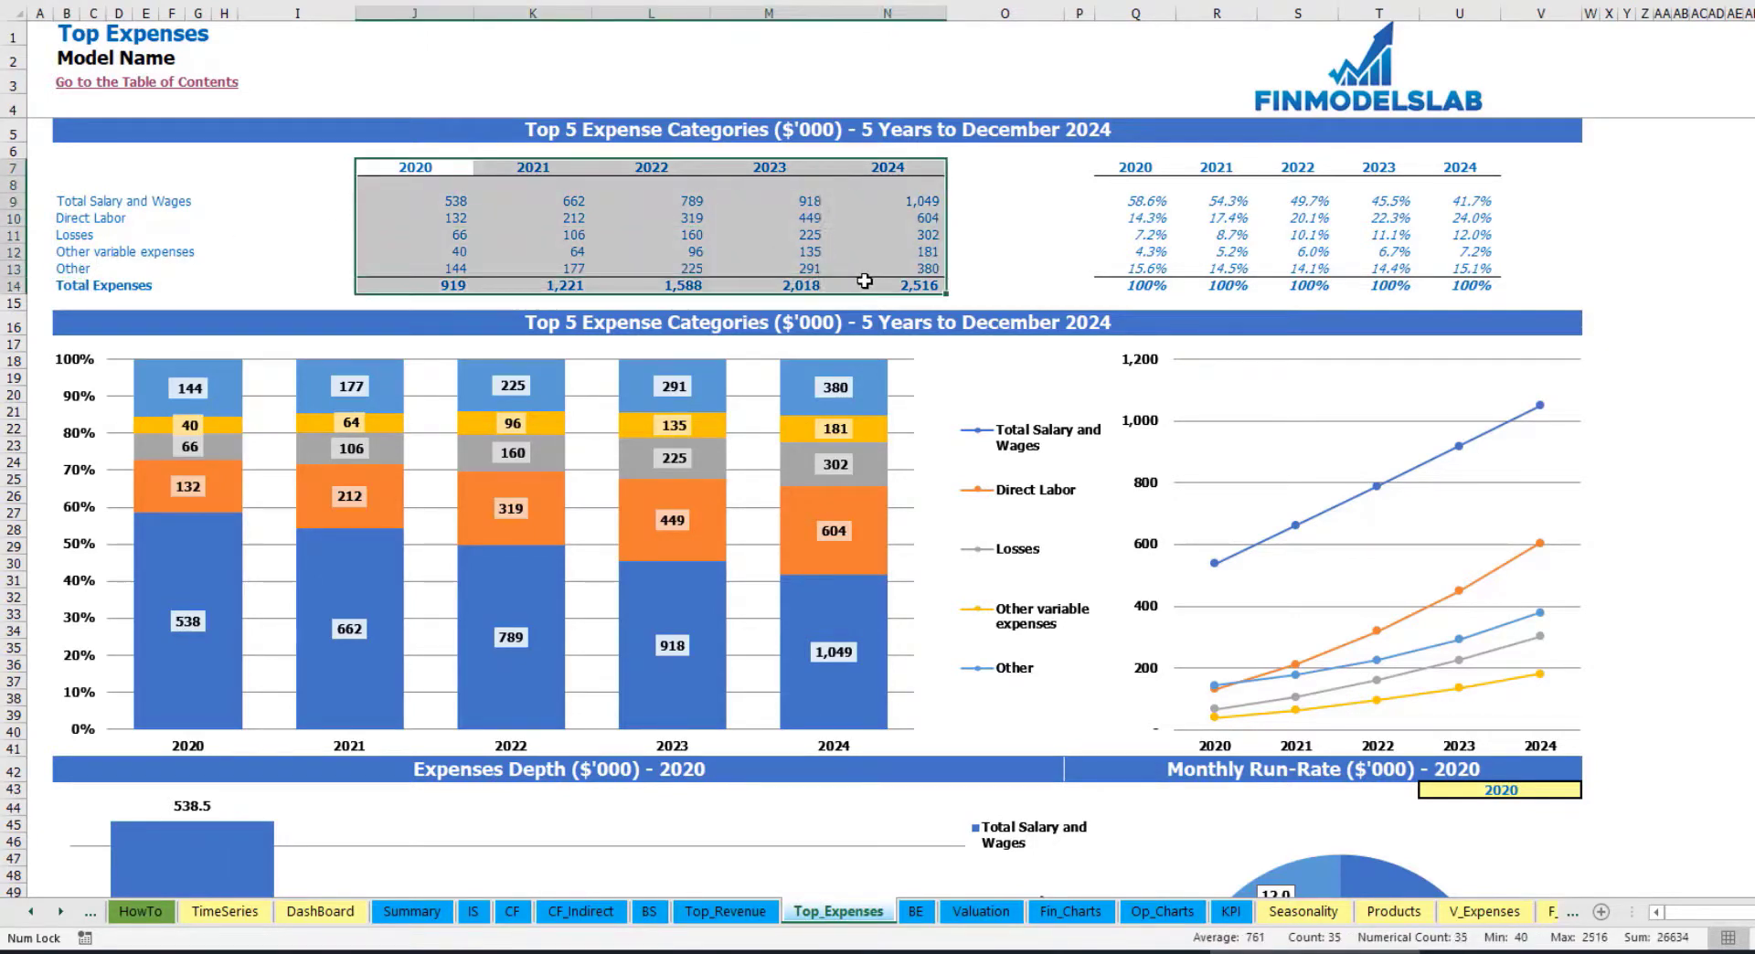
drag(446, 285, 924, 285)
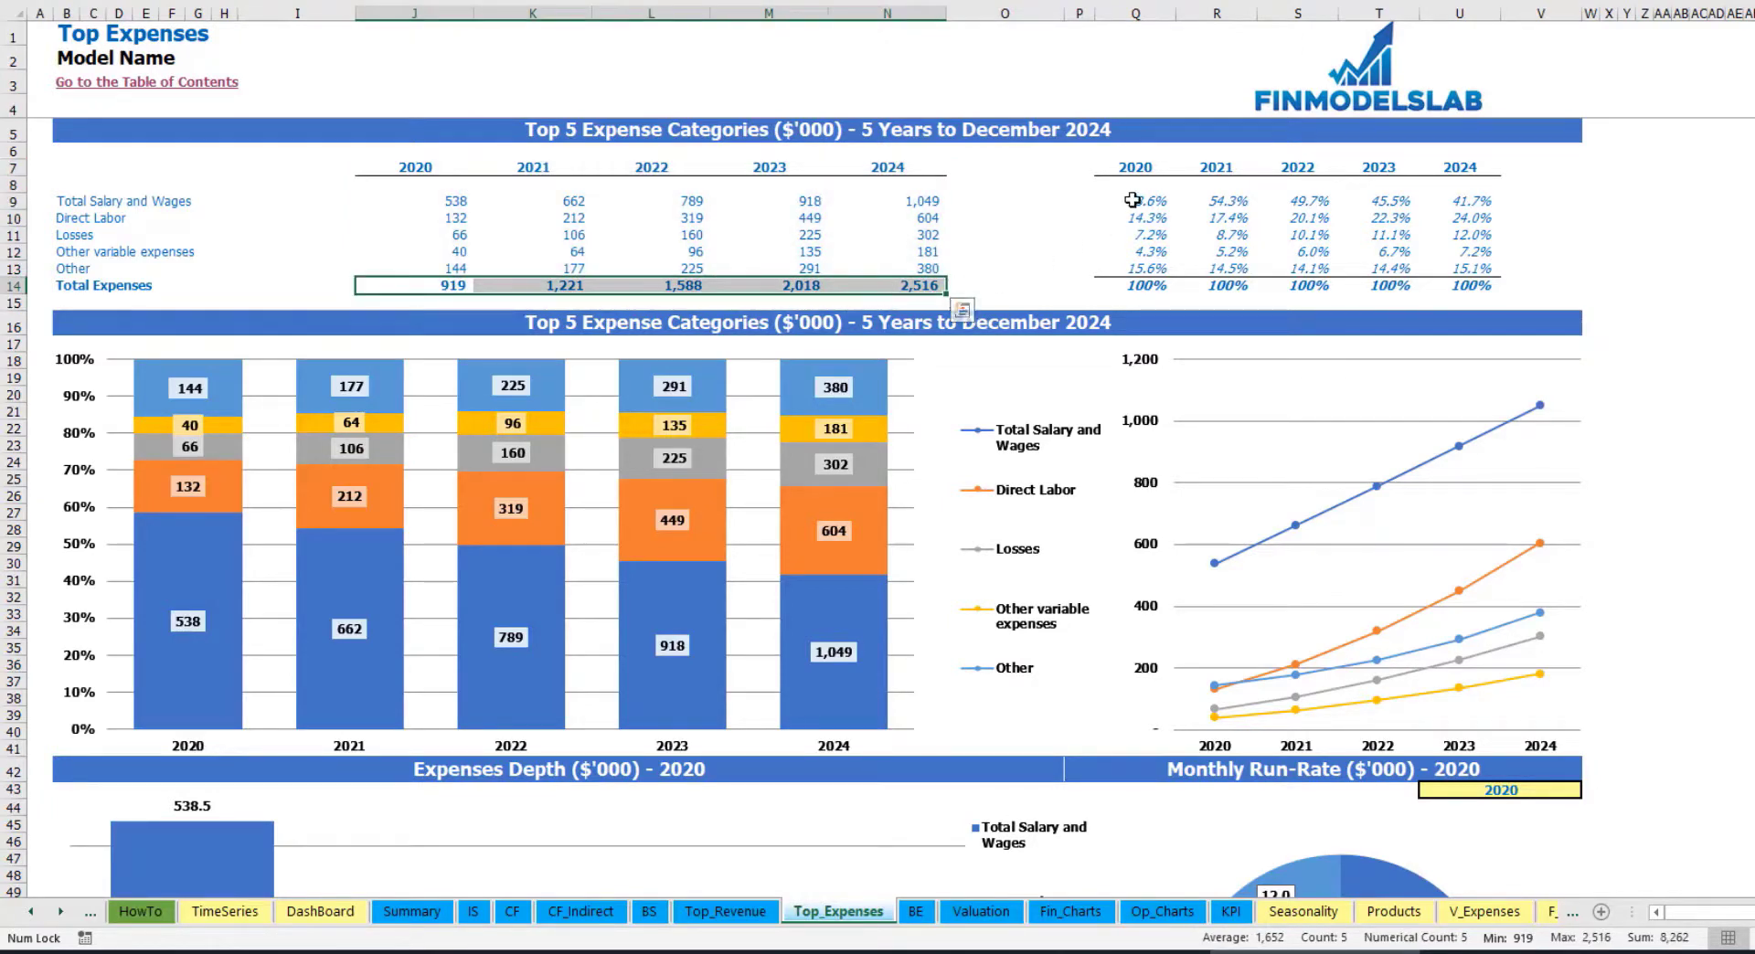
drag(1135, 170, 1472, 274)
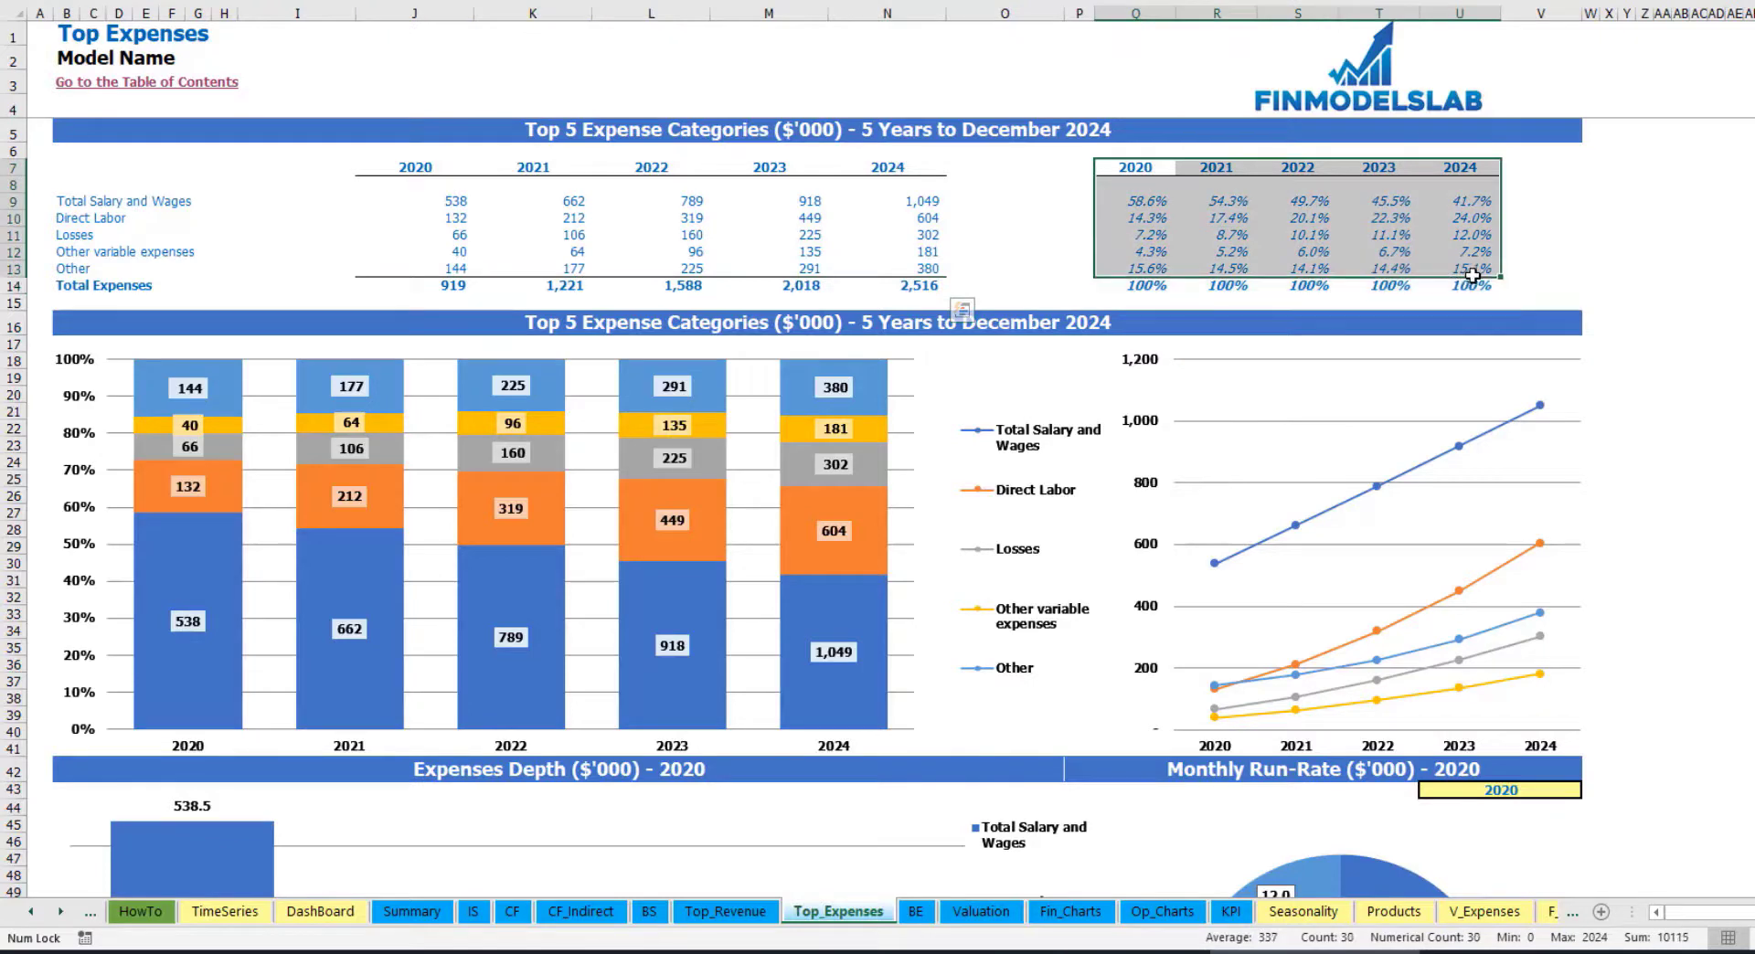
click(1696, 267)
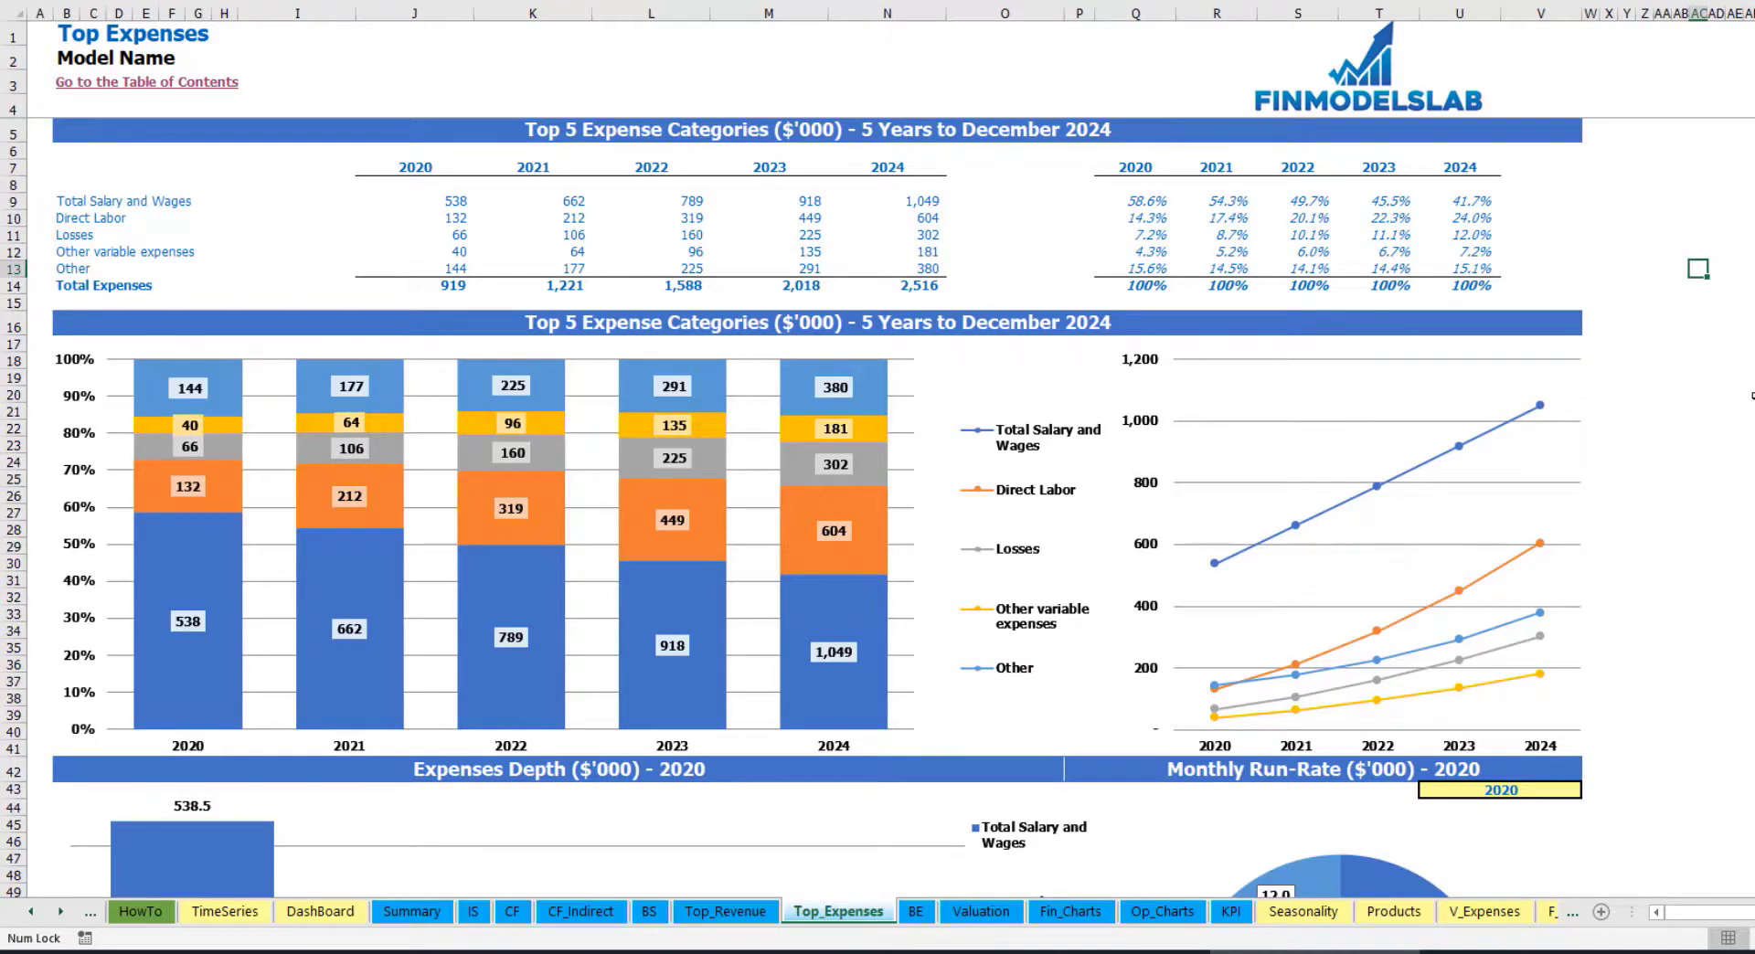
Set the year for the Expenses Depth and Monthly Run-Rate charts on the Top_Expenses sheet to 2021
scroll(1752, 395, down, 7)
scroll(1751, 400, down, 3)
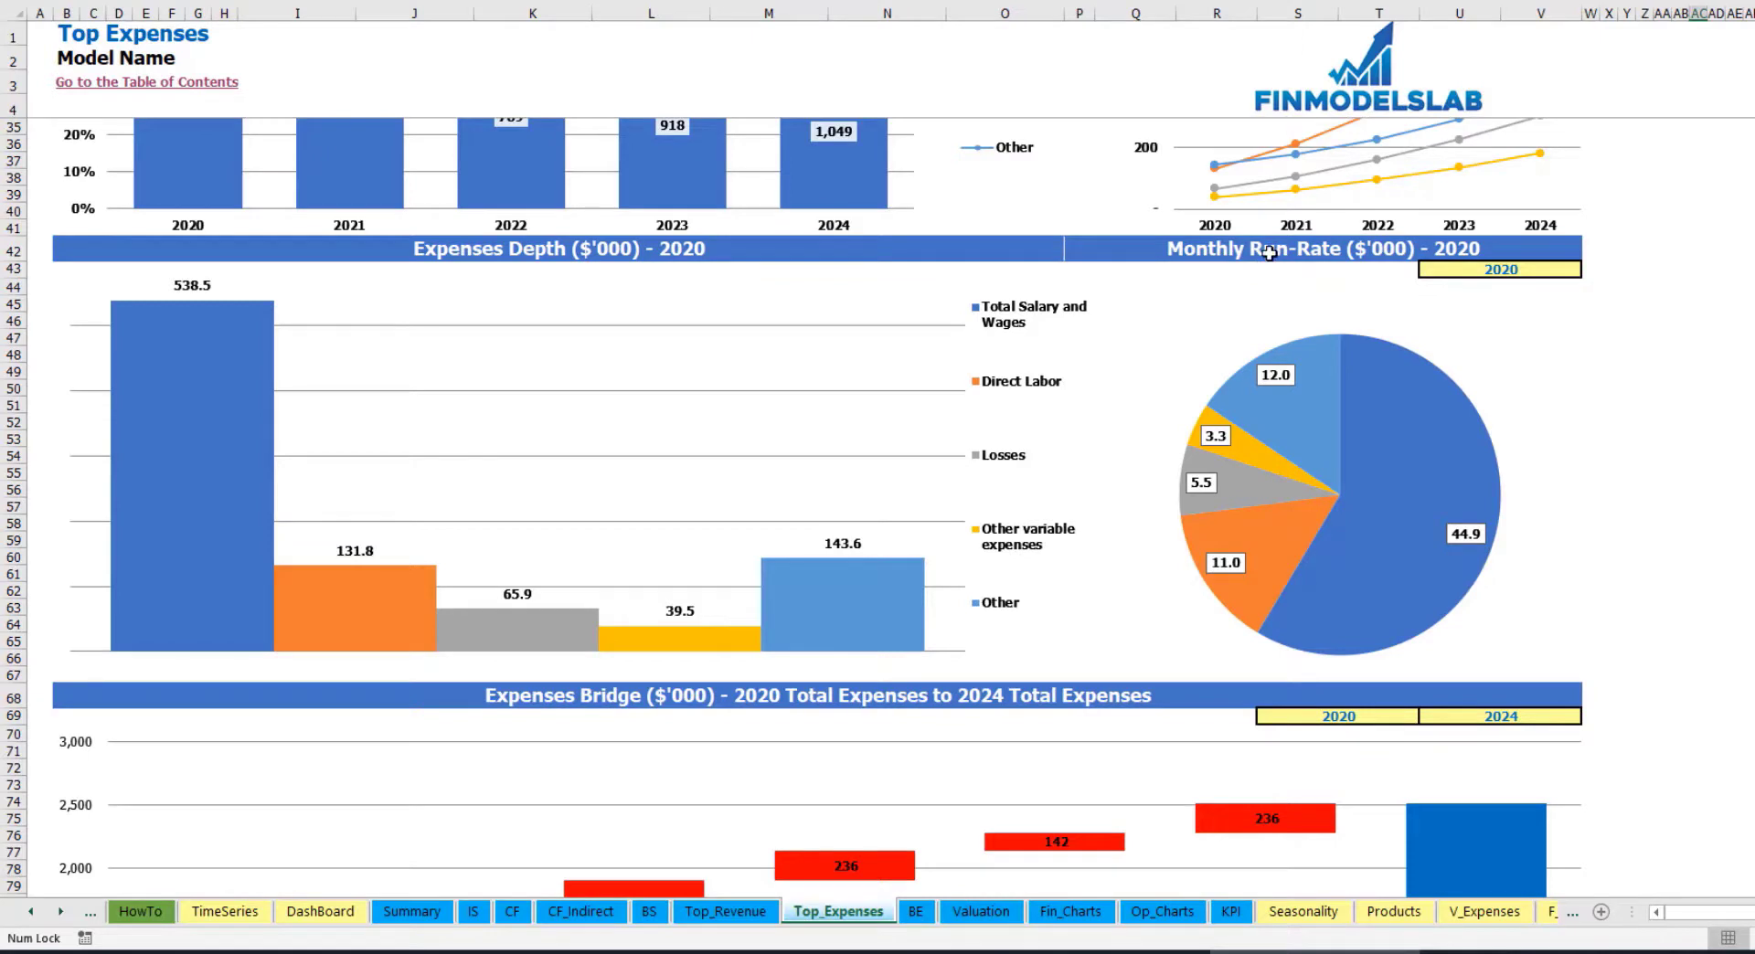
click(1561, 267)
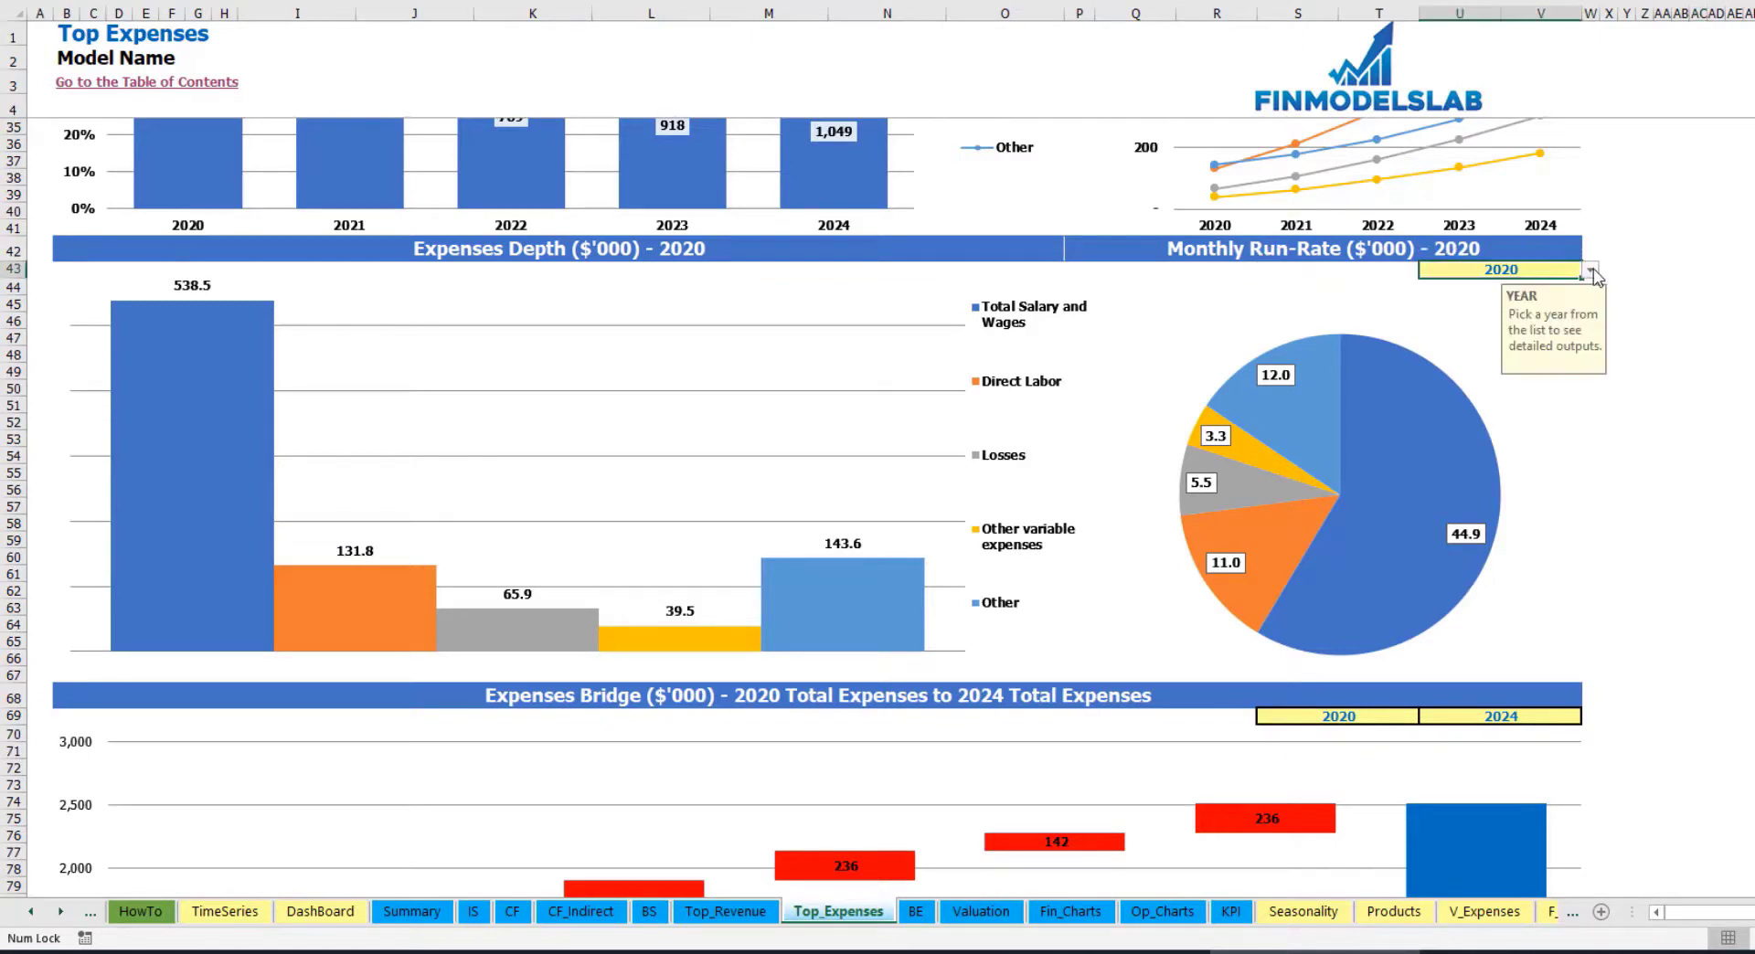
click(1592, 272)
click(1441, 302)
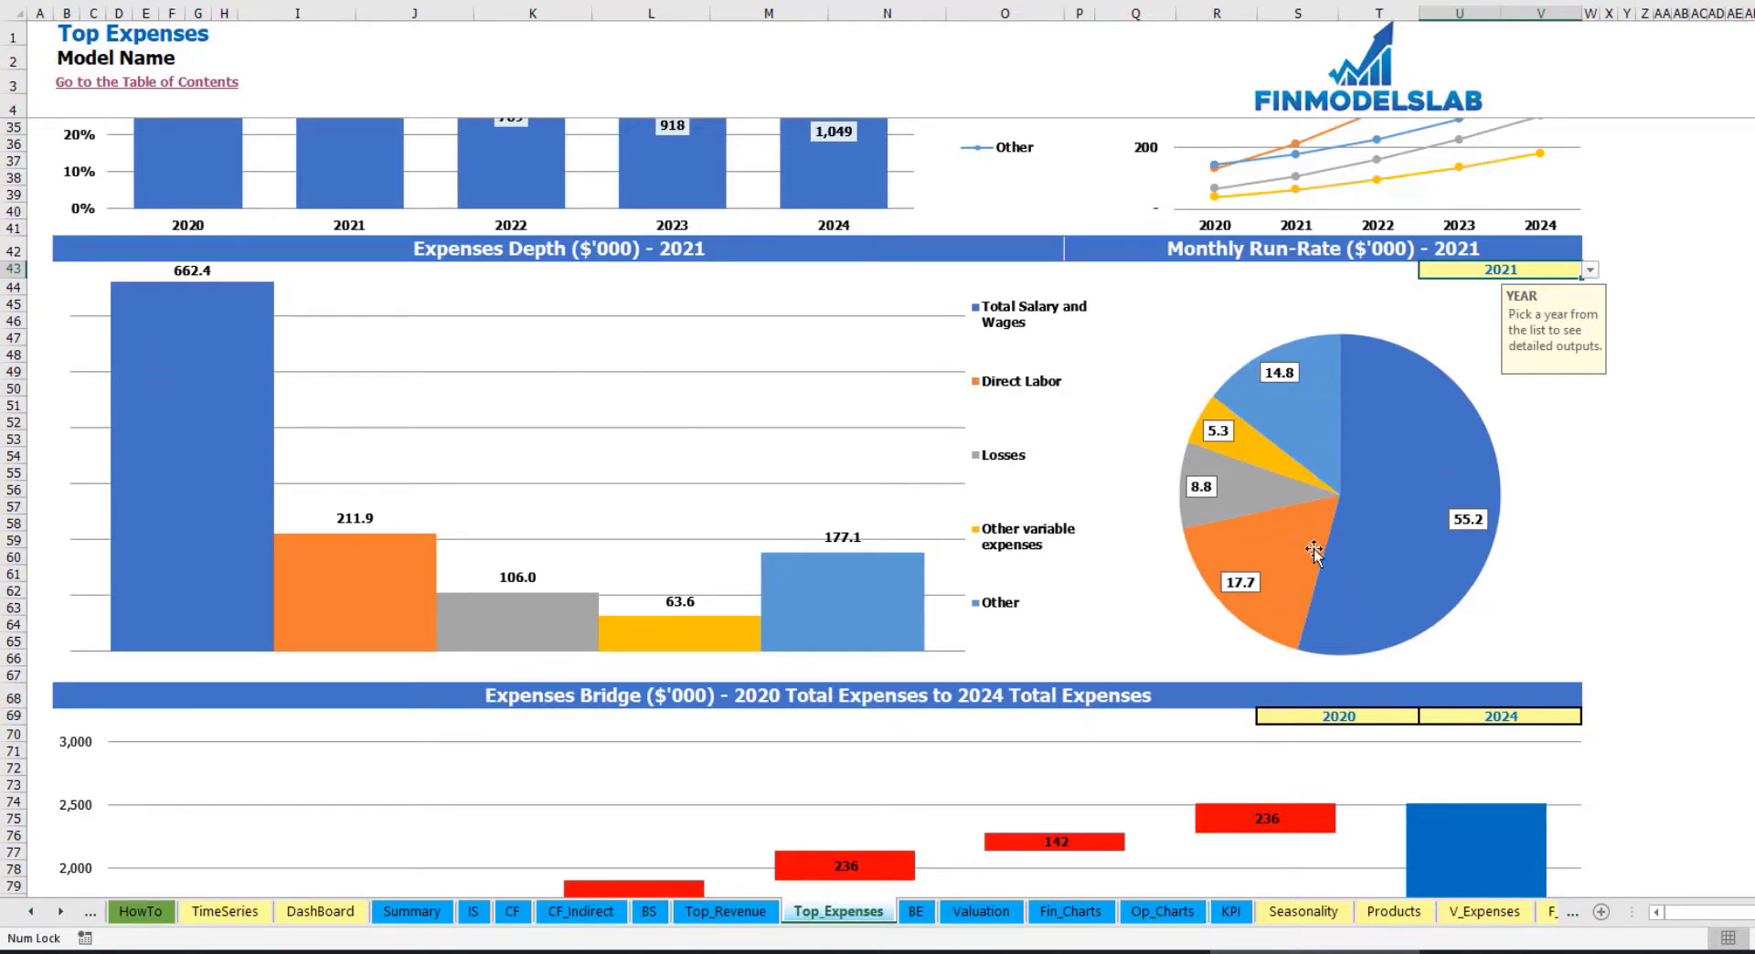
mouse_move(1317, 493)
Check the available first-year and last-year choices for the Expenses Bridge chart without changing the selected years
scroll(1317, 494, down, 7)
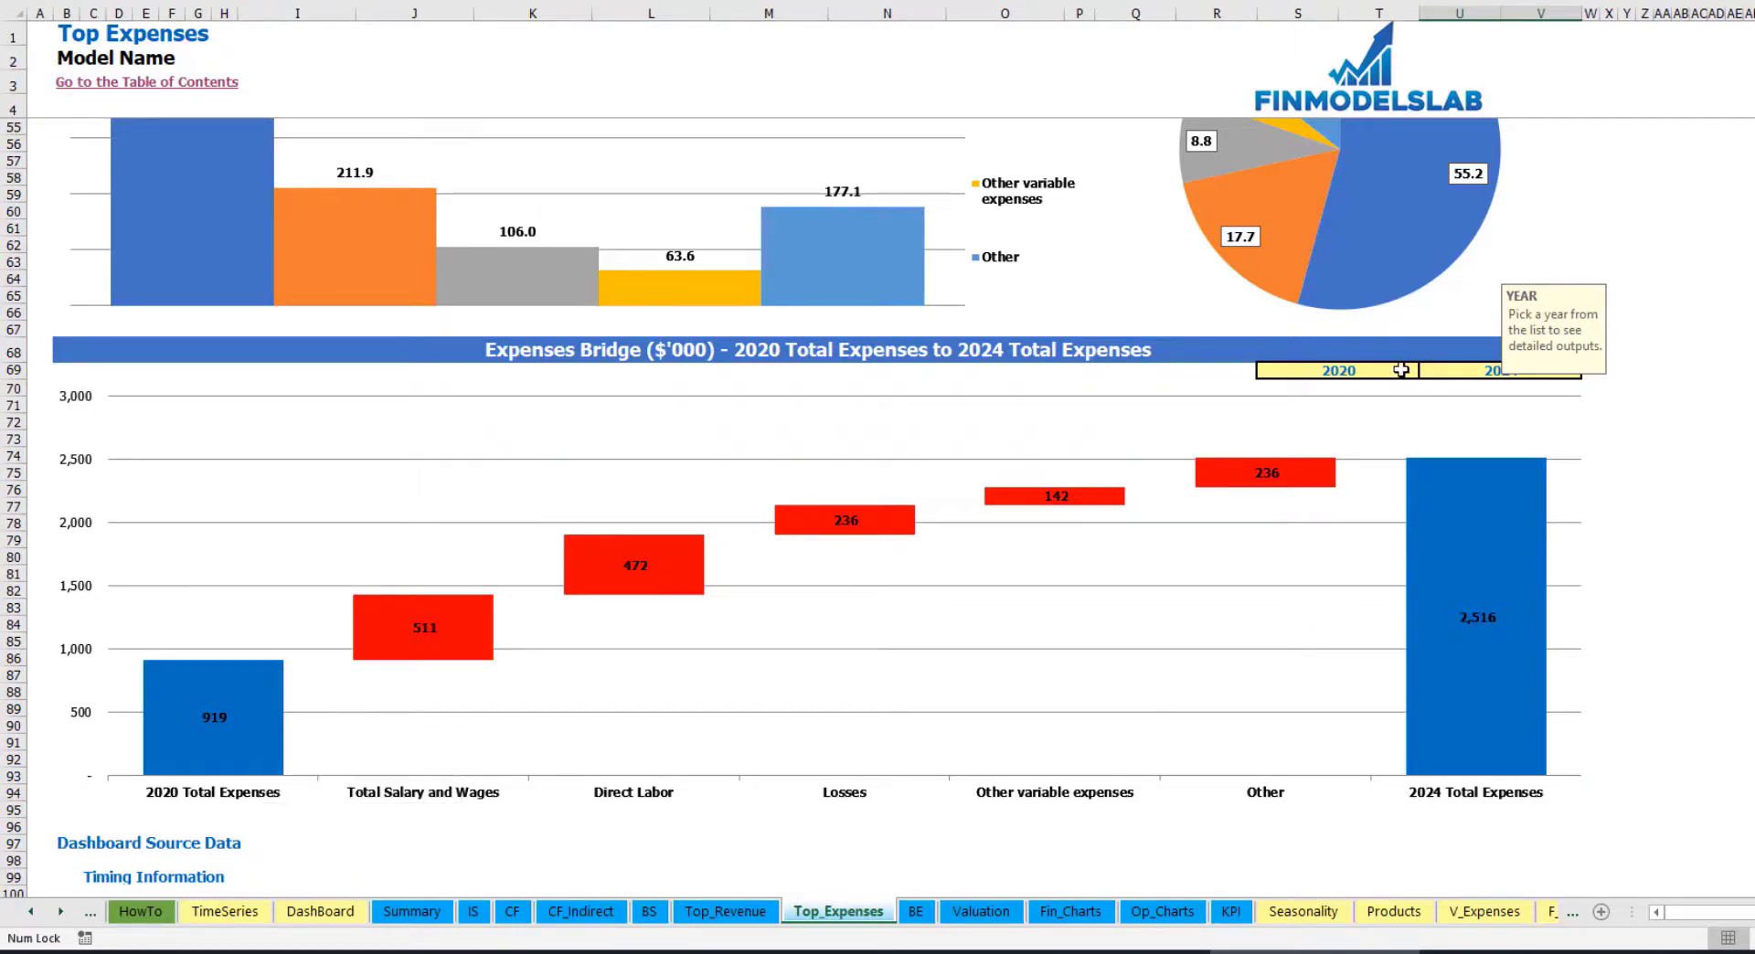
click(1540, 370)
click(1406, 367)
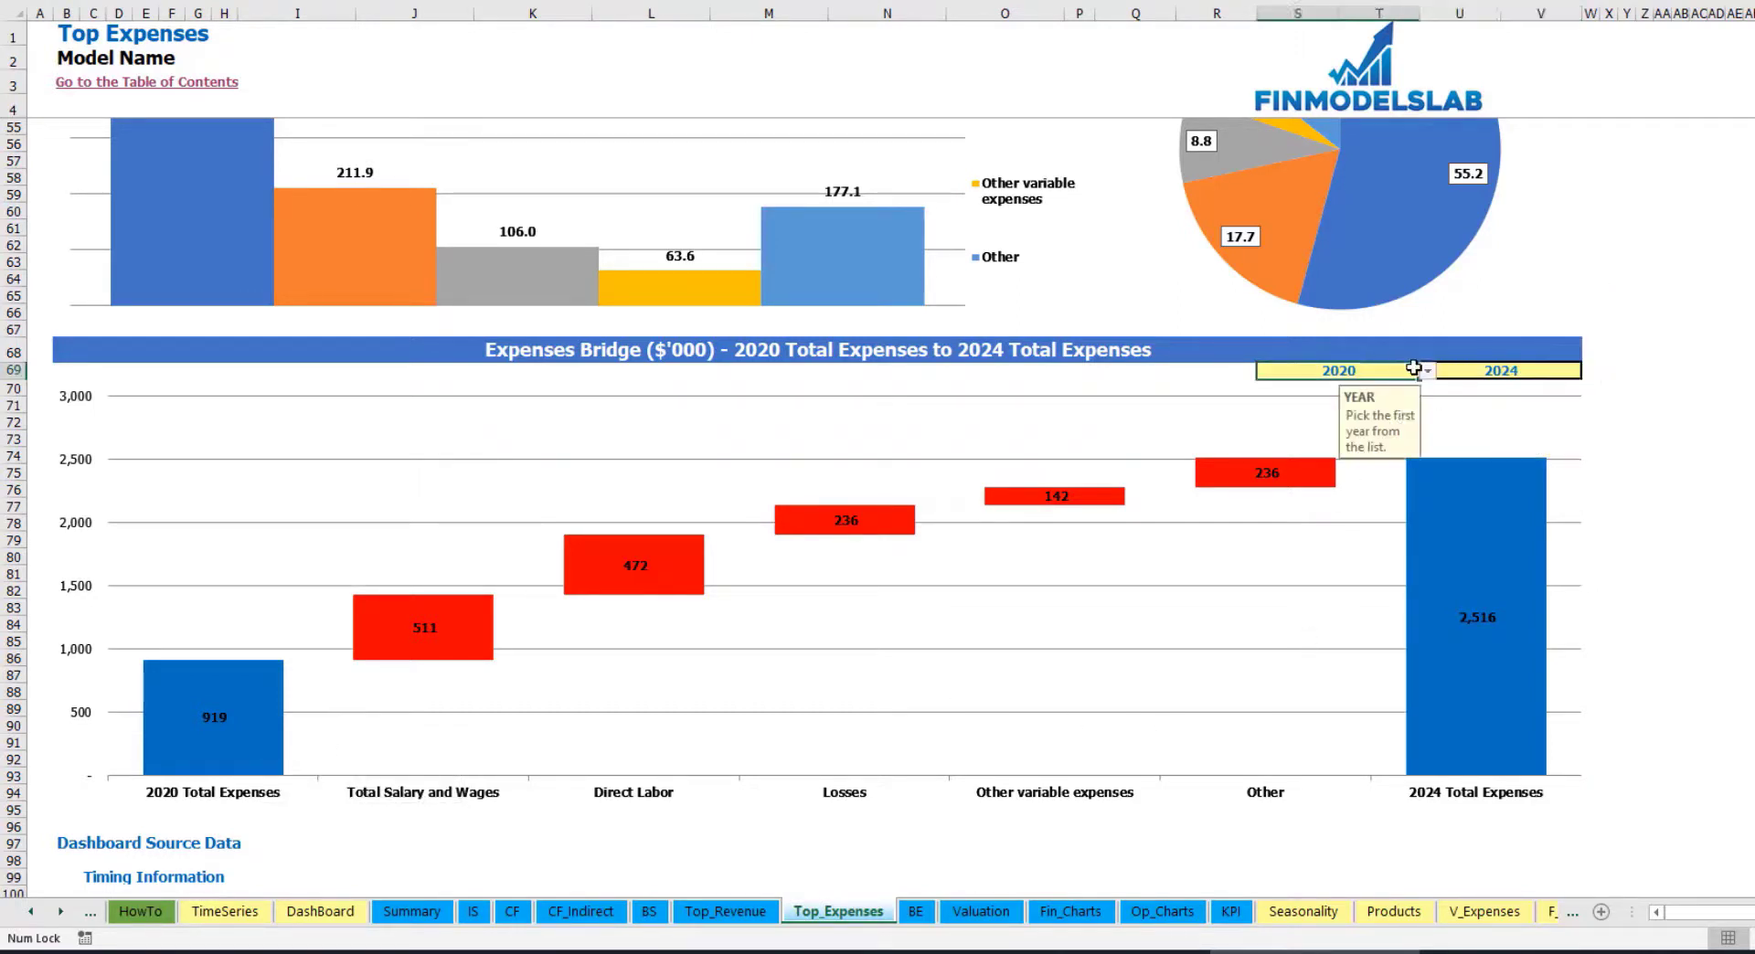
click(1427, 370)
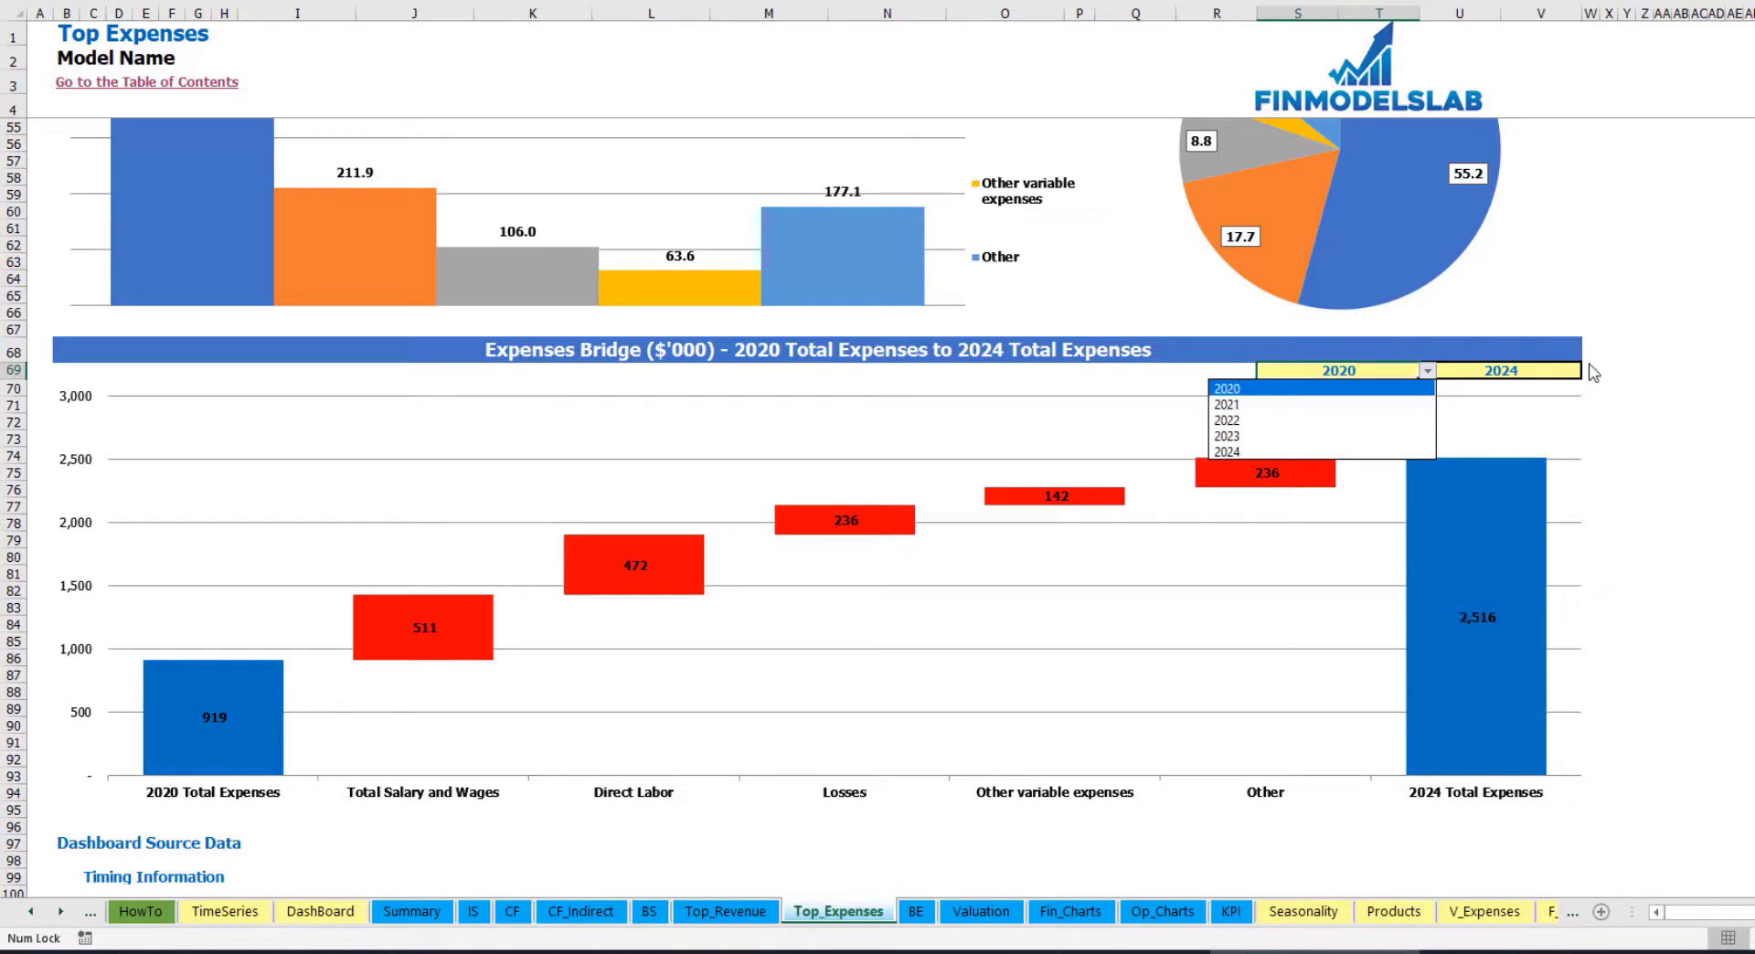
key(Escape)
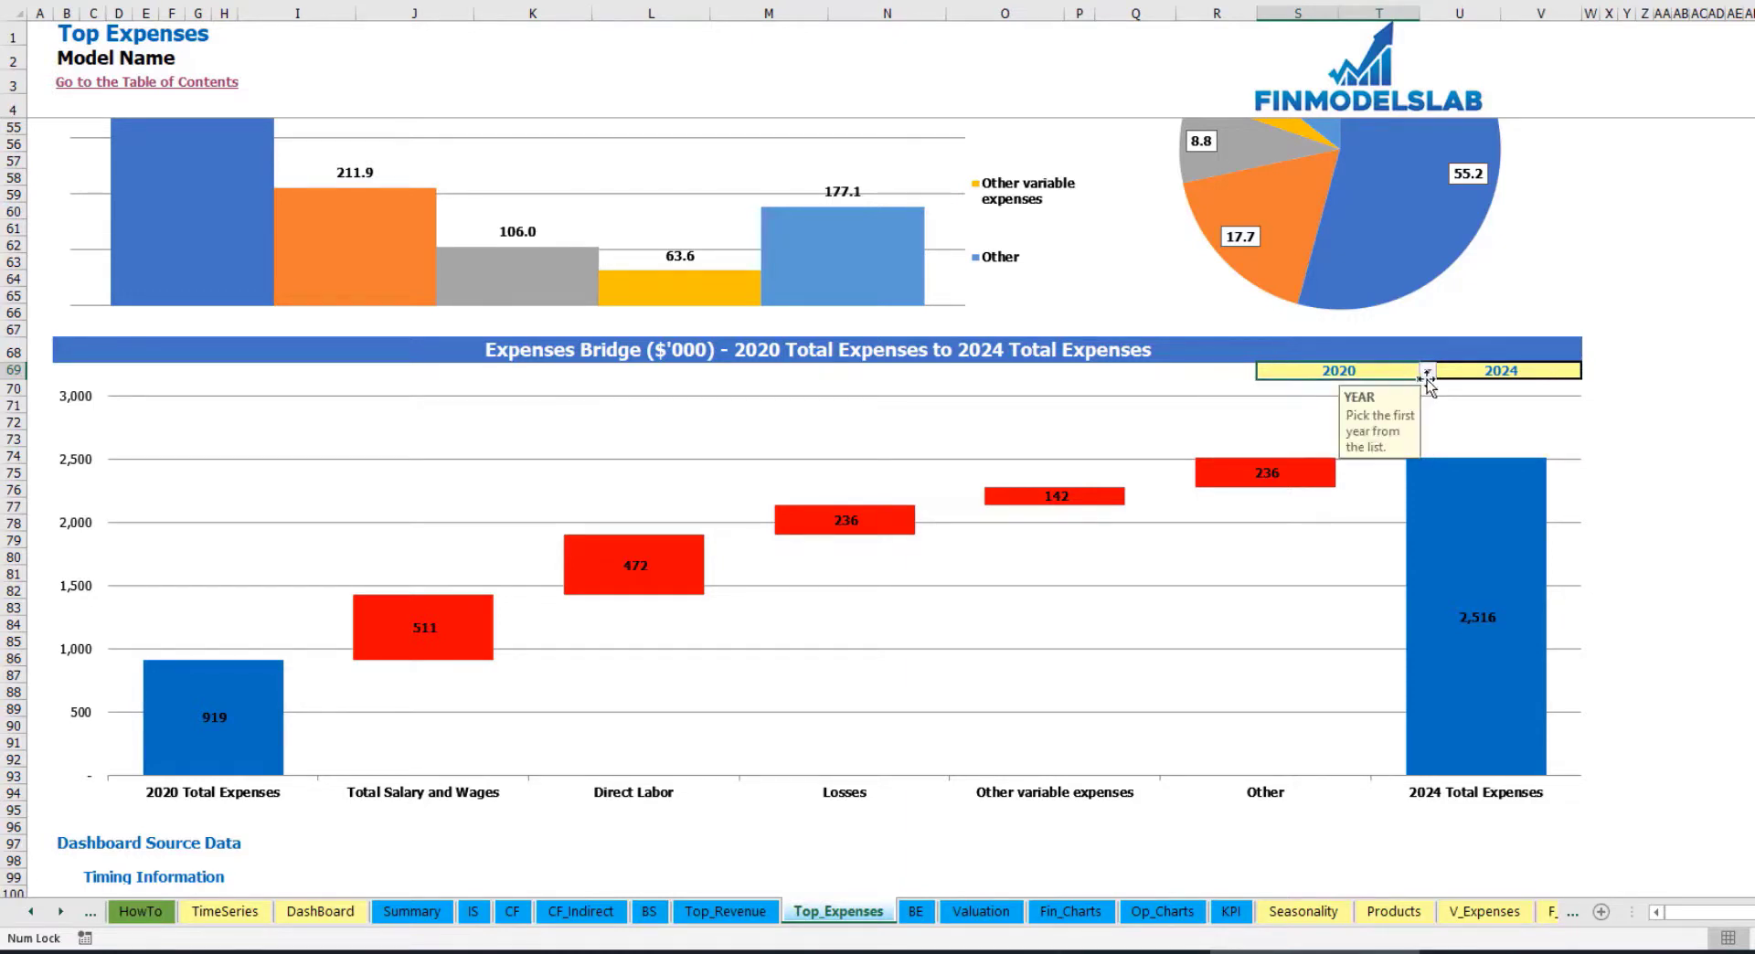
click(1558, 369)
click(1591, 371)
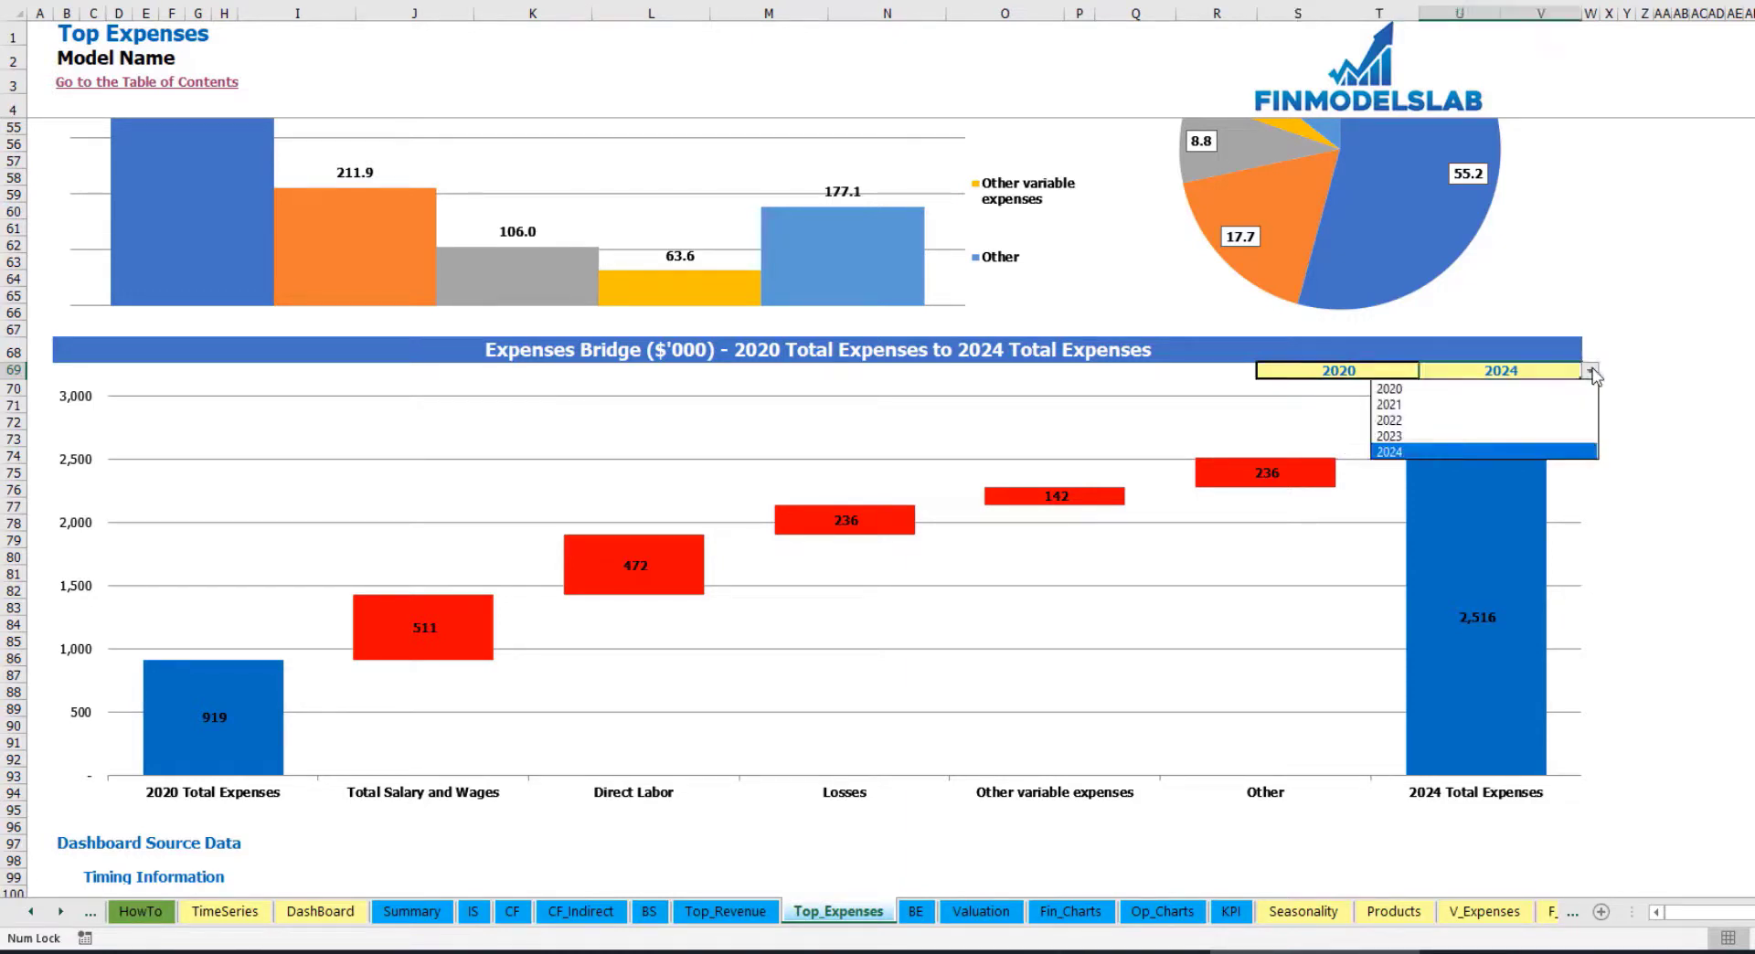
key(Escape)
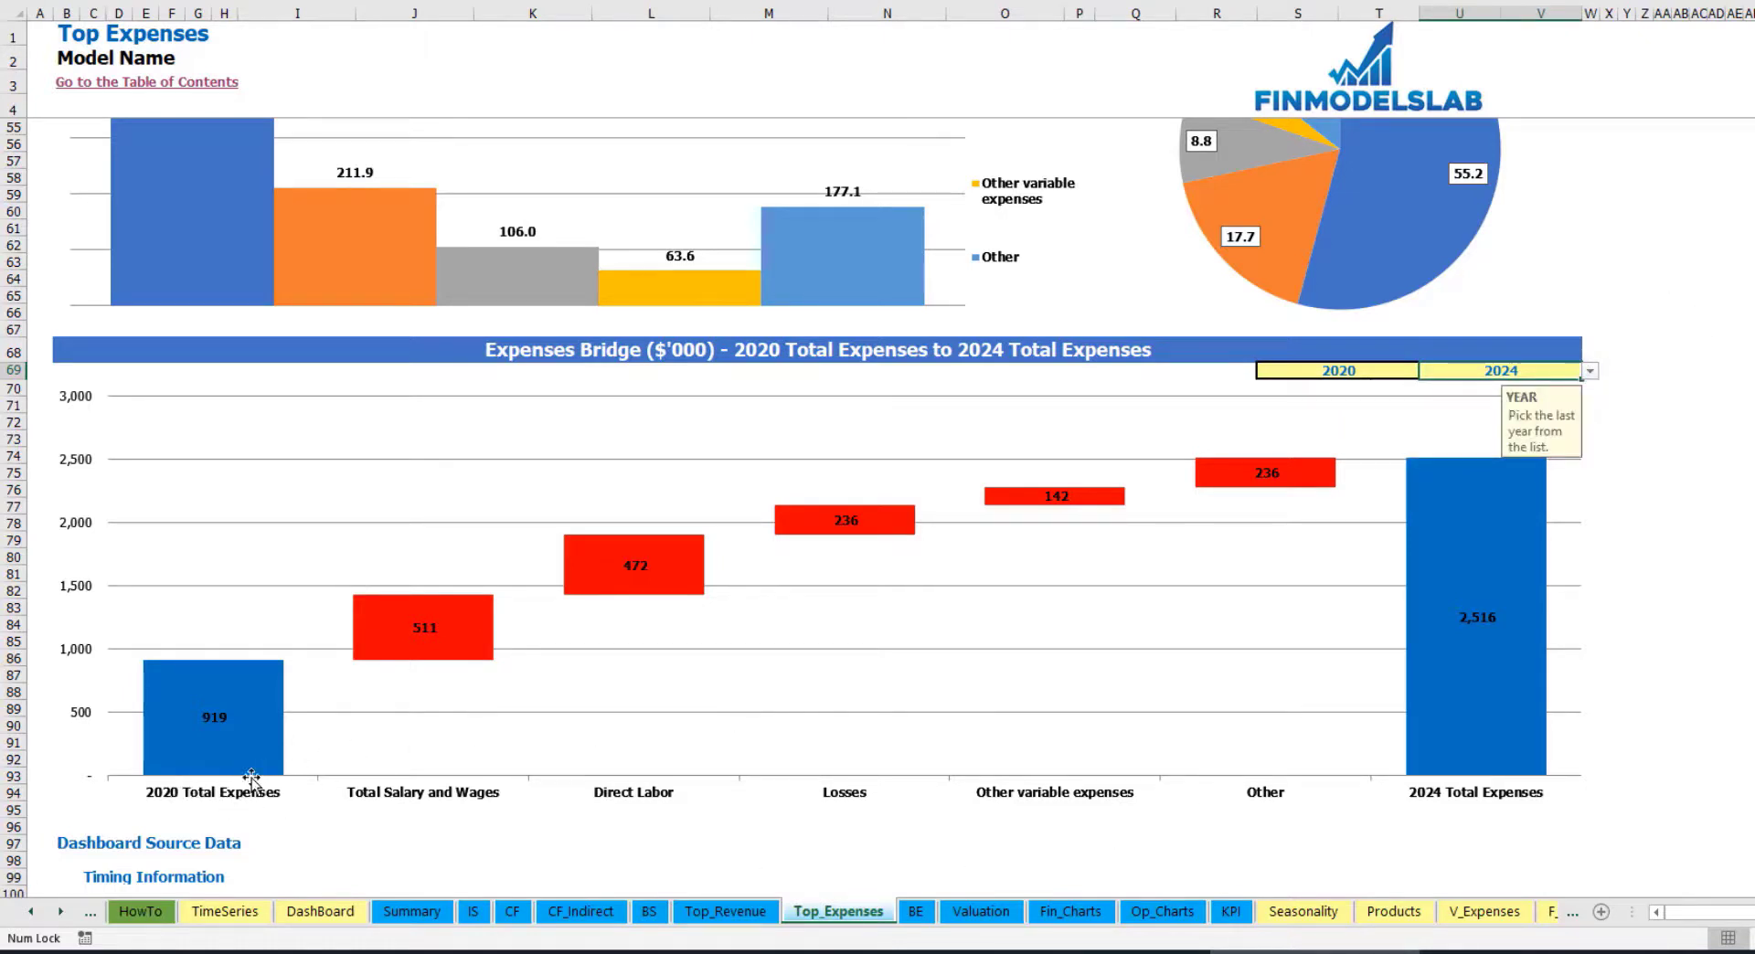
Review the Break Even Analysis on the BE sheet and the equity cost input in the Valuation sheet's WACC calculation
click(917, 913)
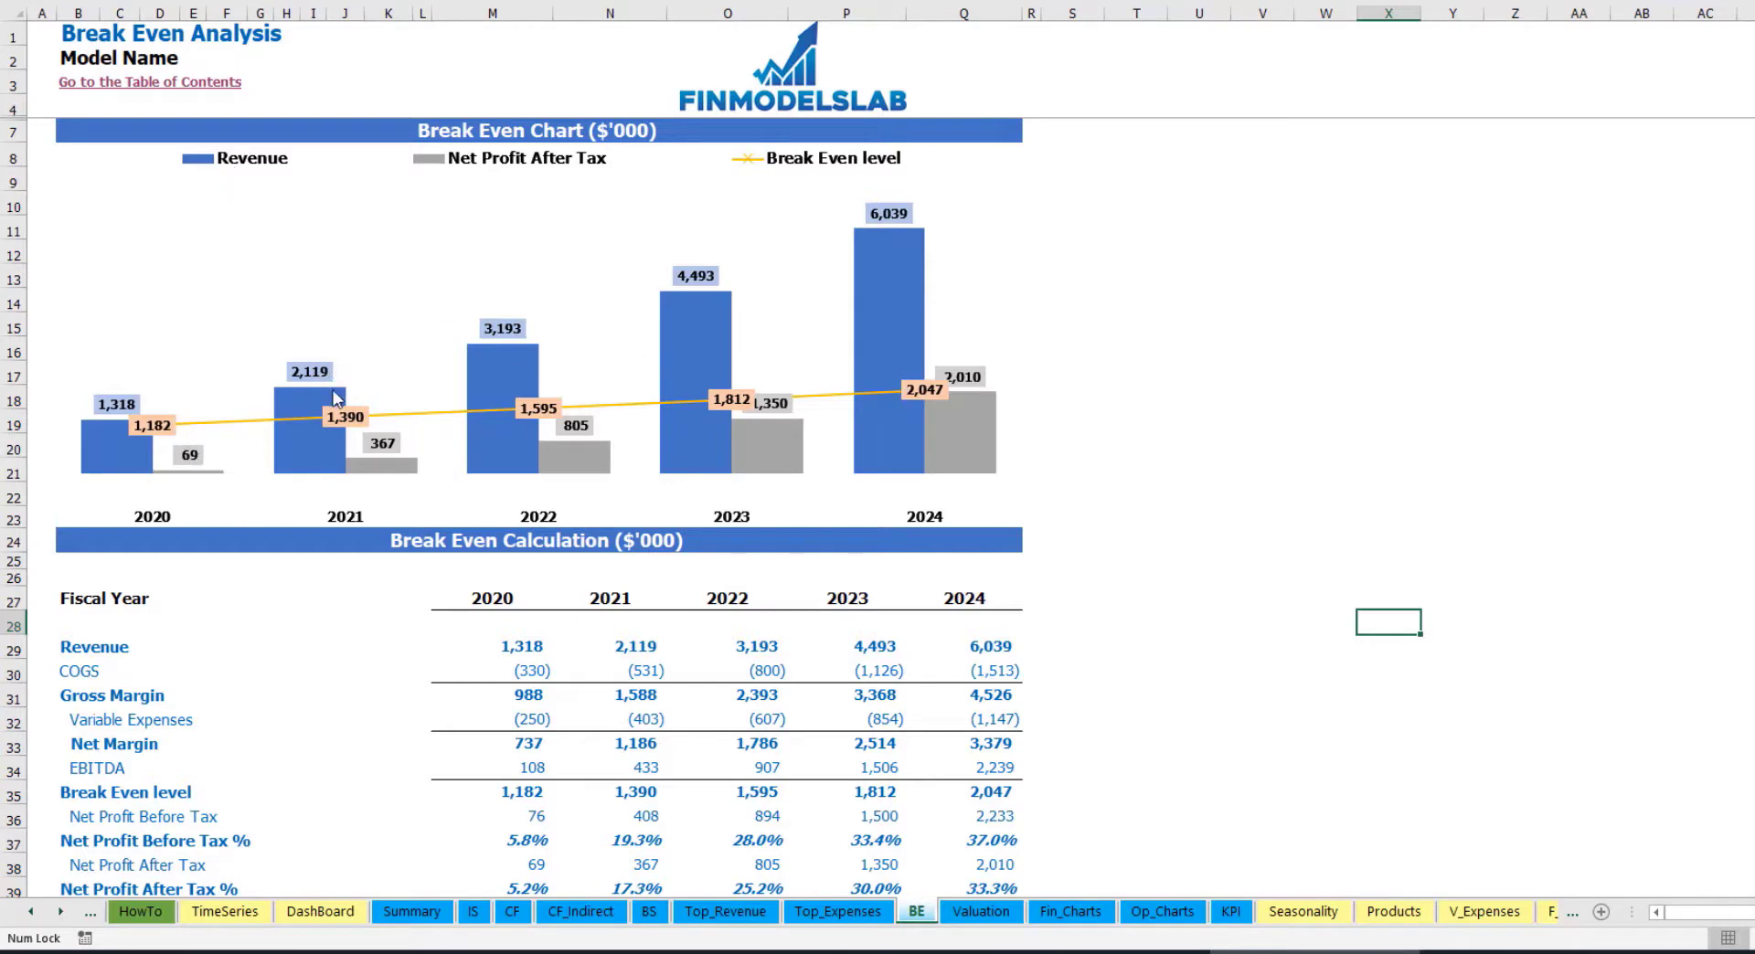
mouse_move(496, 384)
click(973, 912)
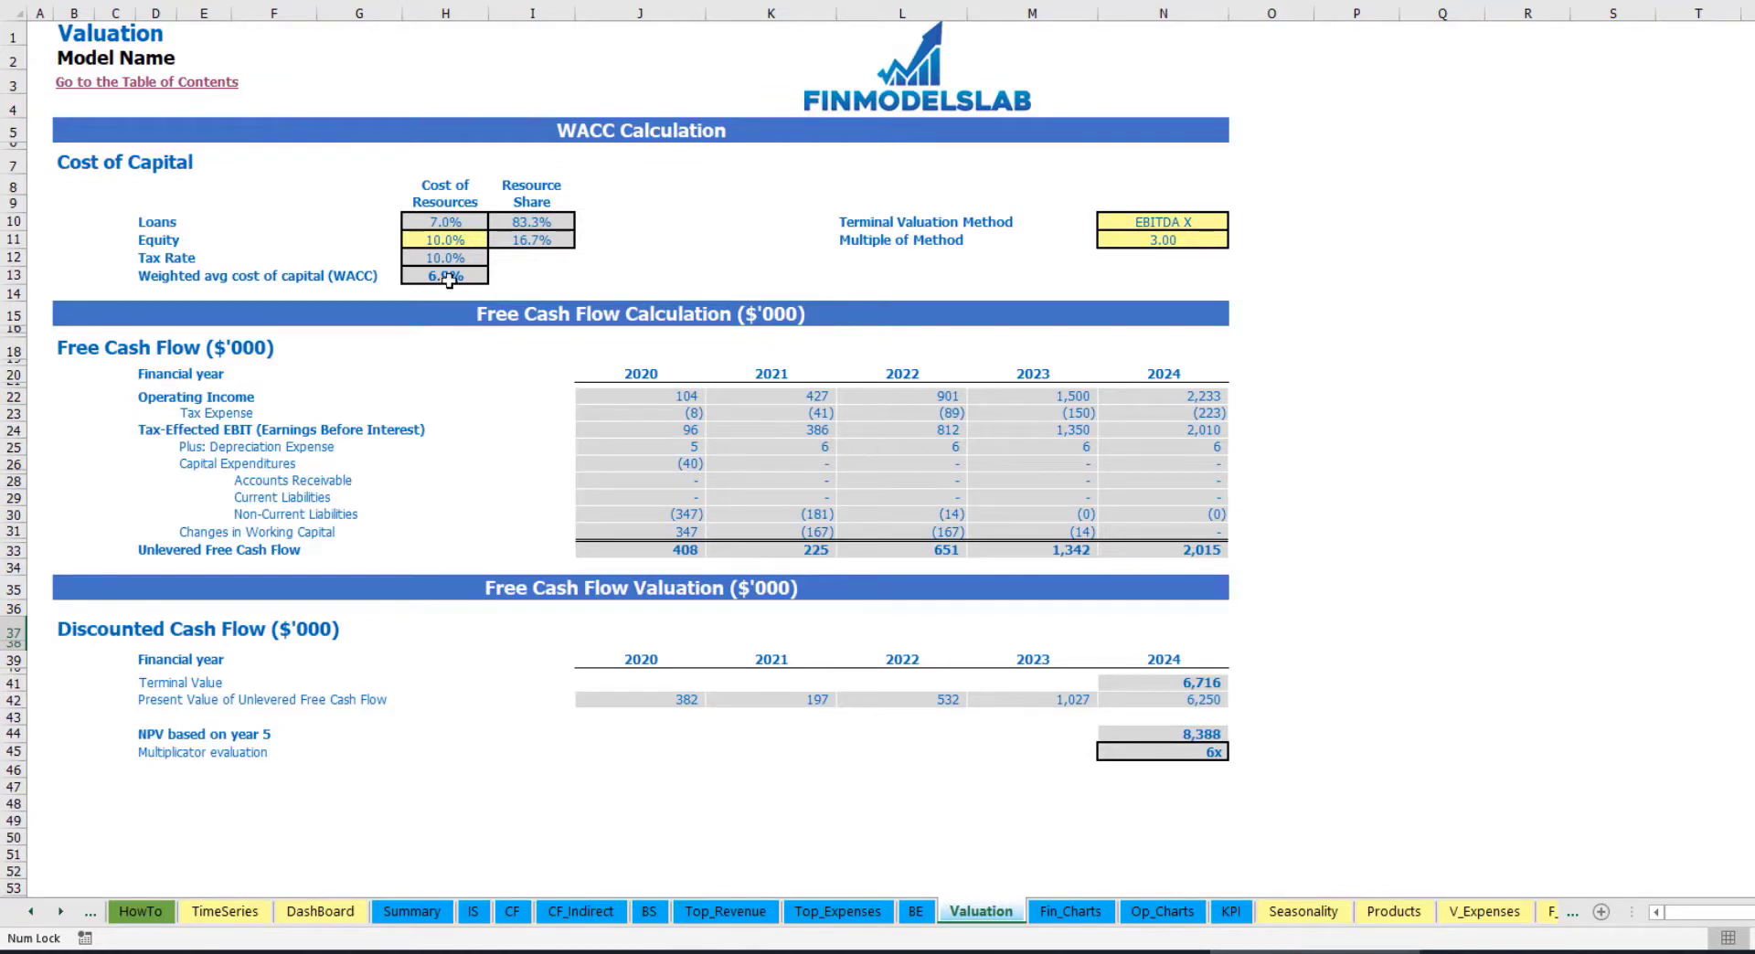
click(435, 239)
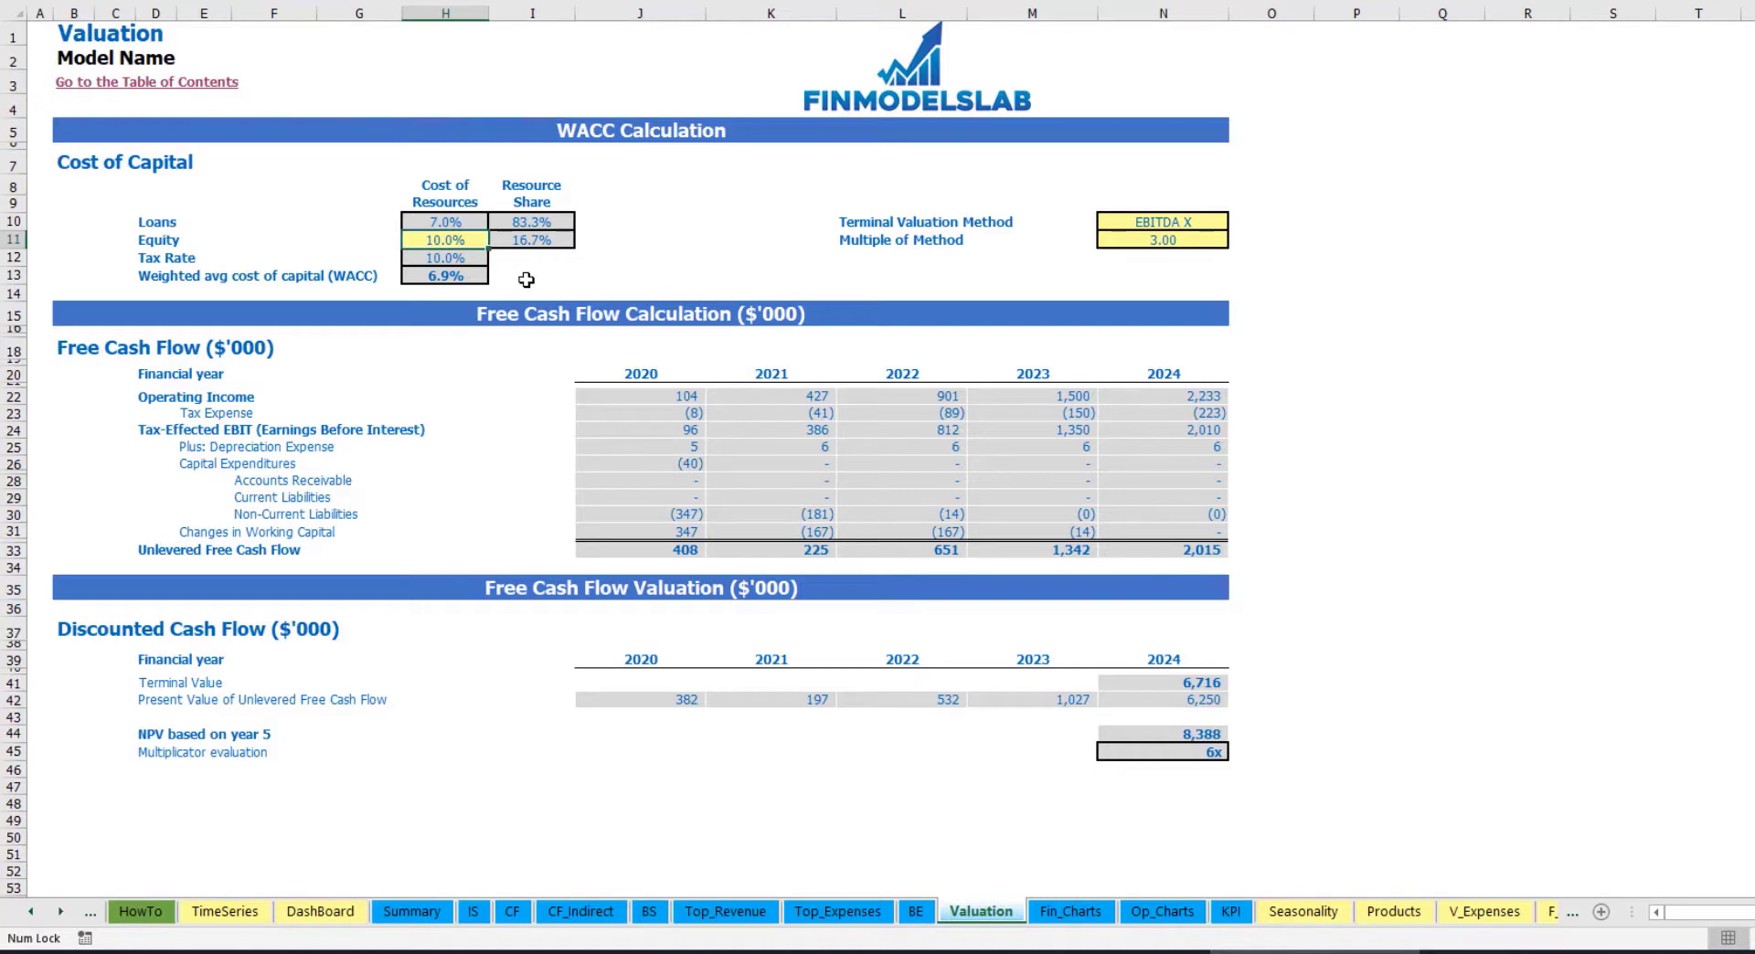
Review the loan cost, the loan and equity resource shares, and the weighted average cost of capital in the WACC calculation
click(416, 221)
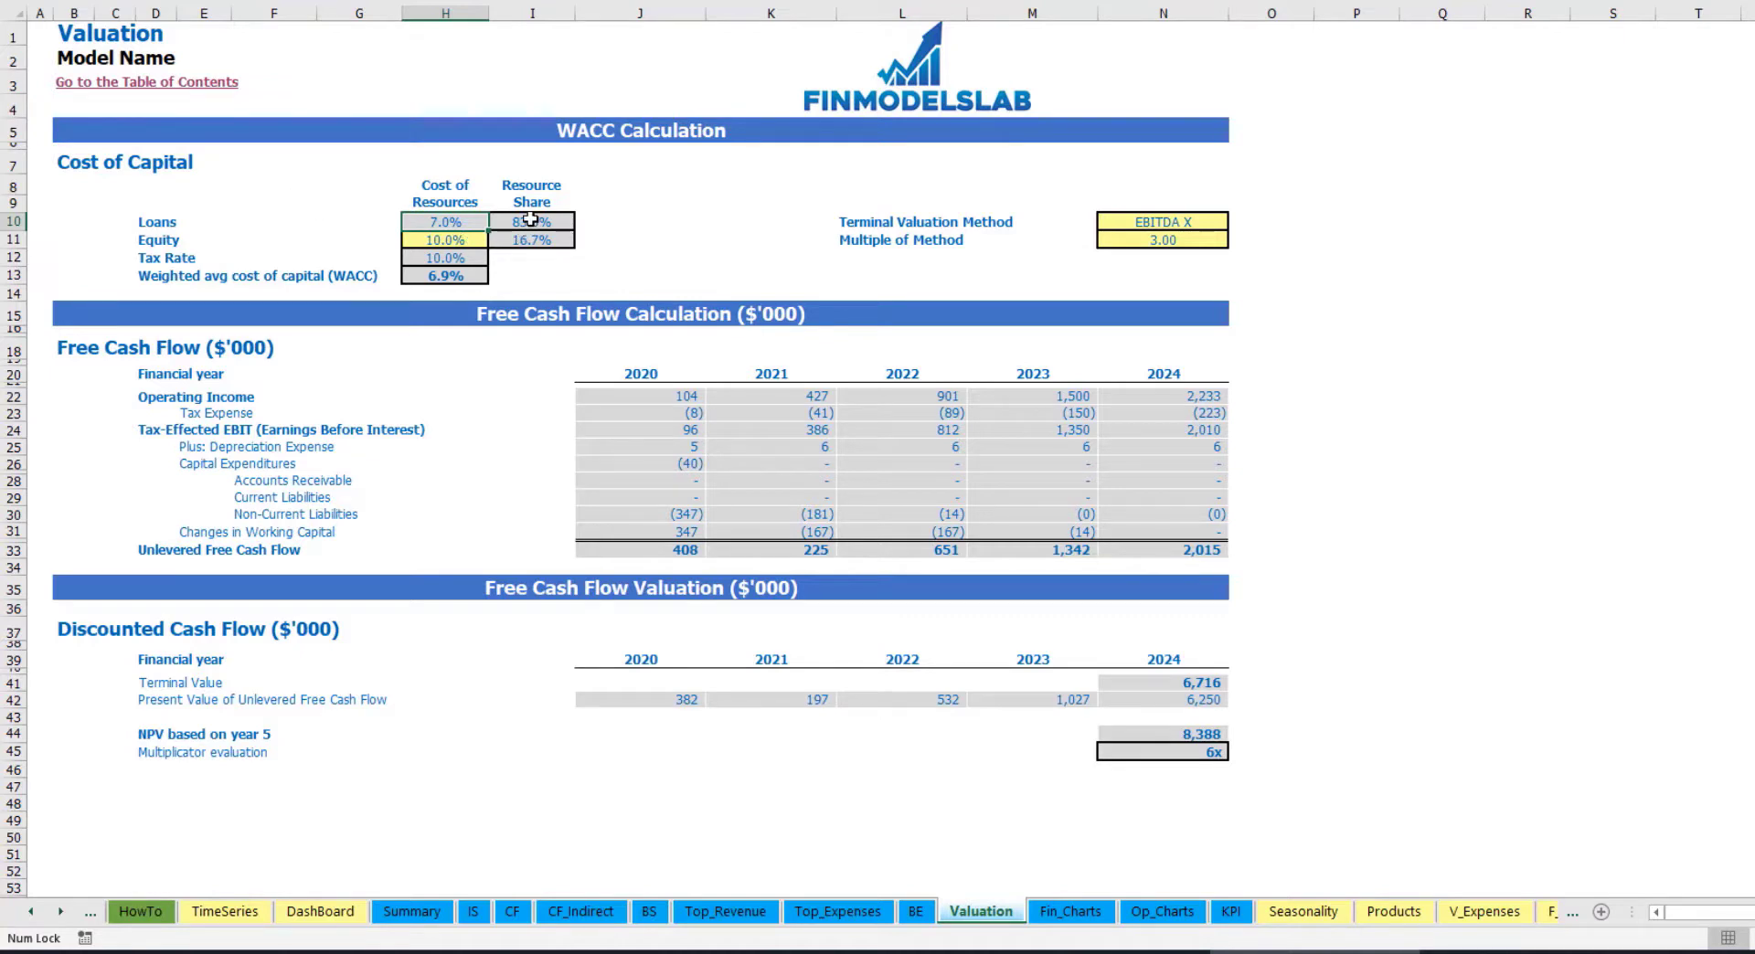
drag(528, 221, 527, 240)
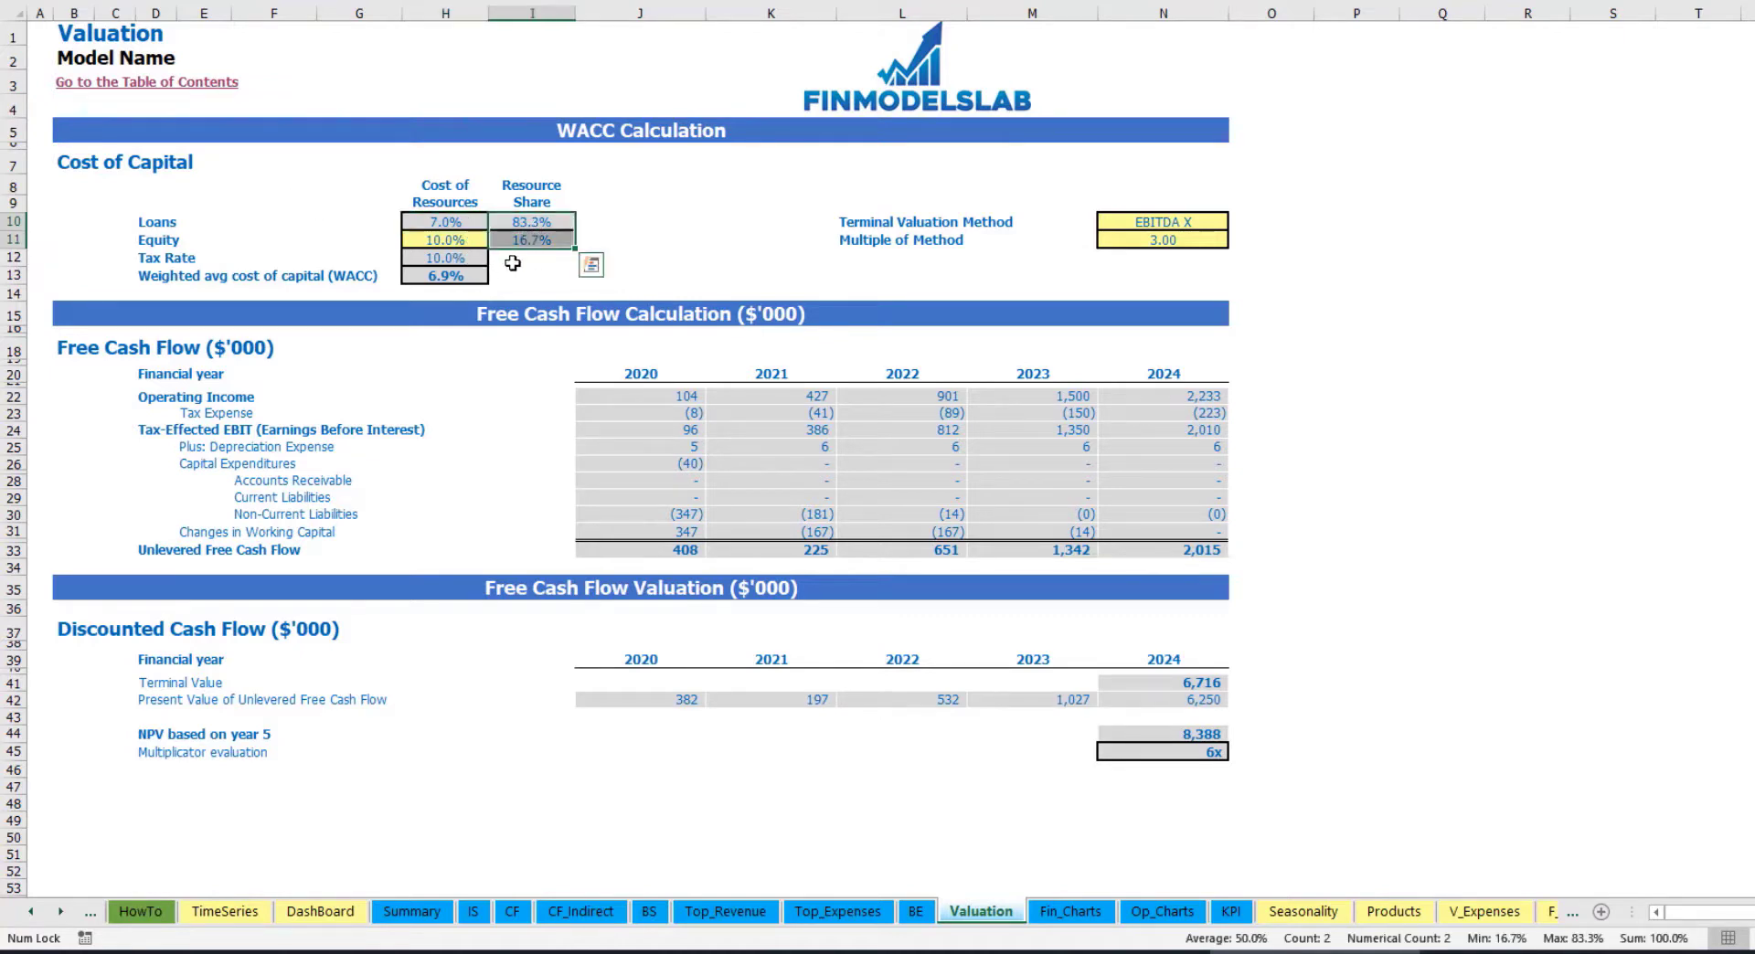
click(468, 273)
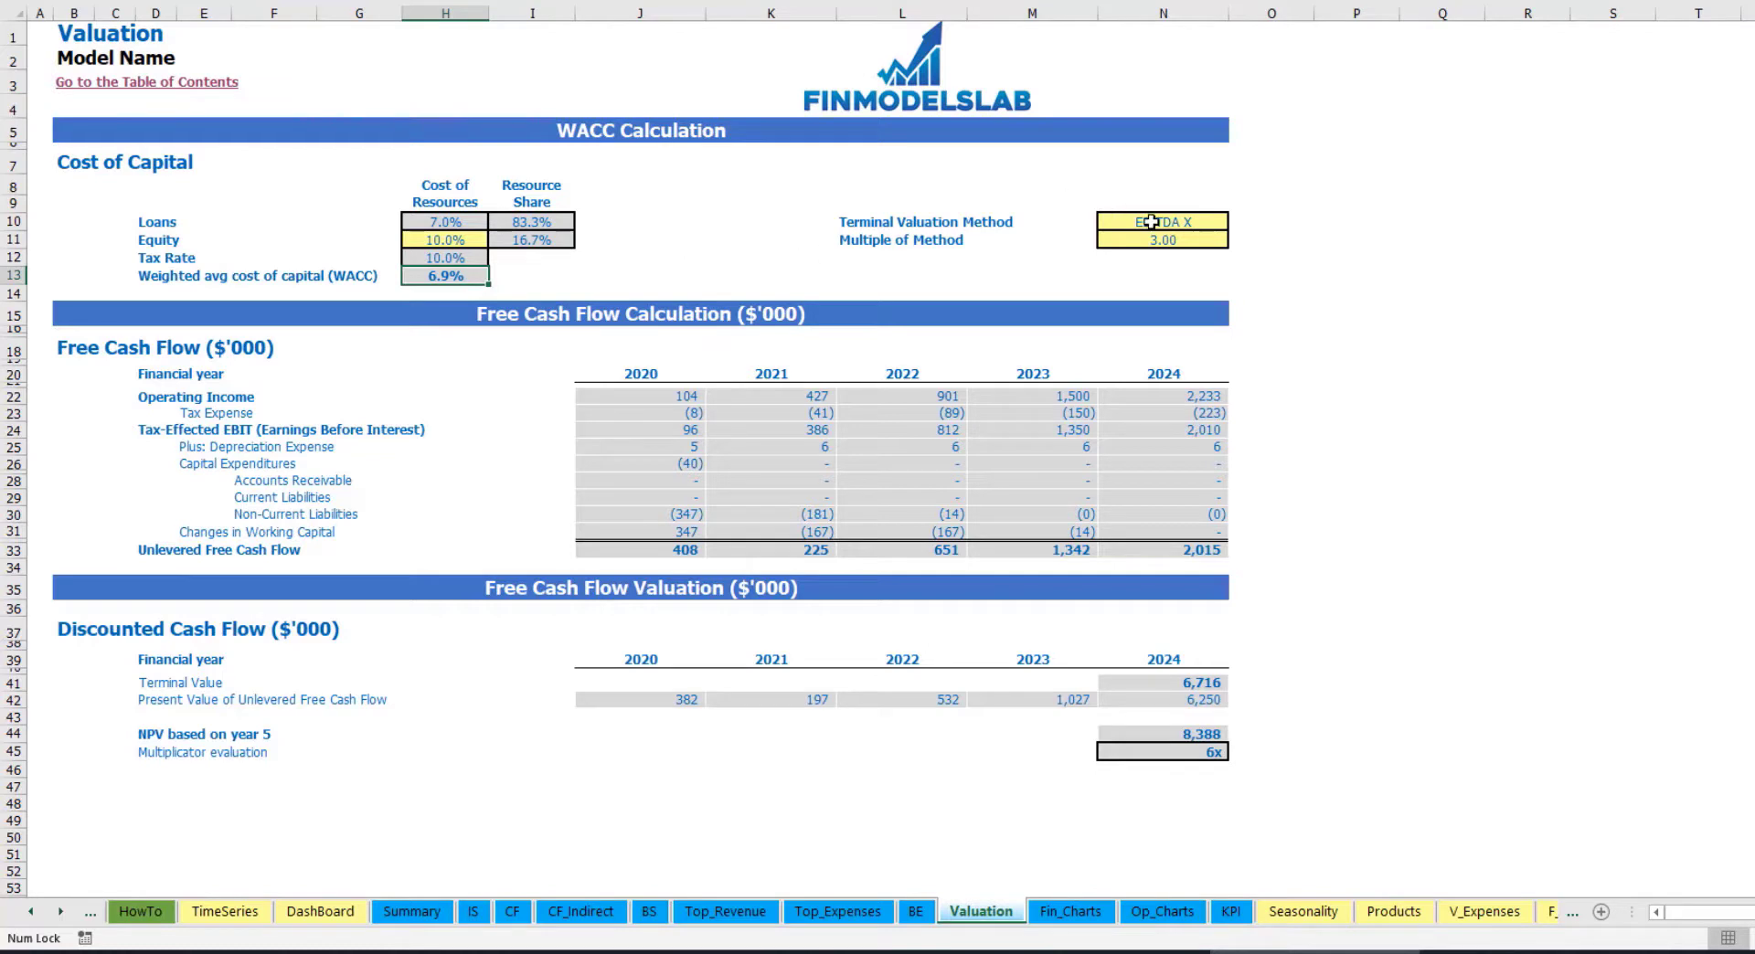
Set the Terminal Valuation Method on the Valuation sheet to Revenue X
click(1185, 225)
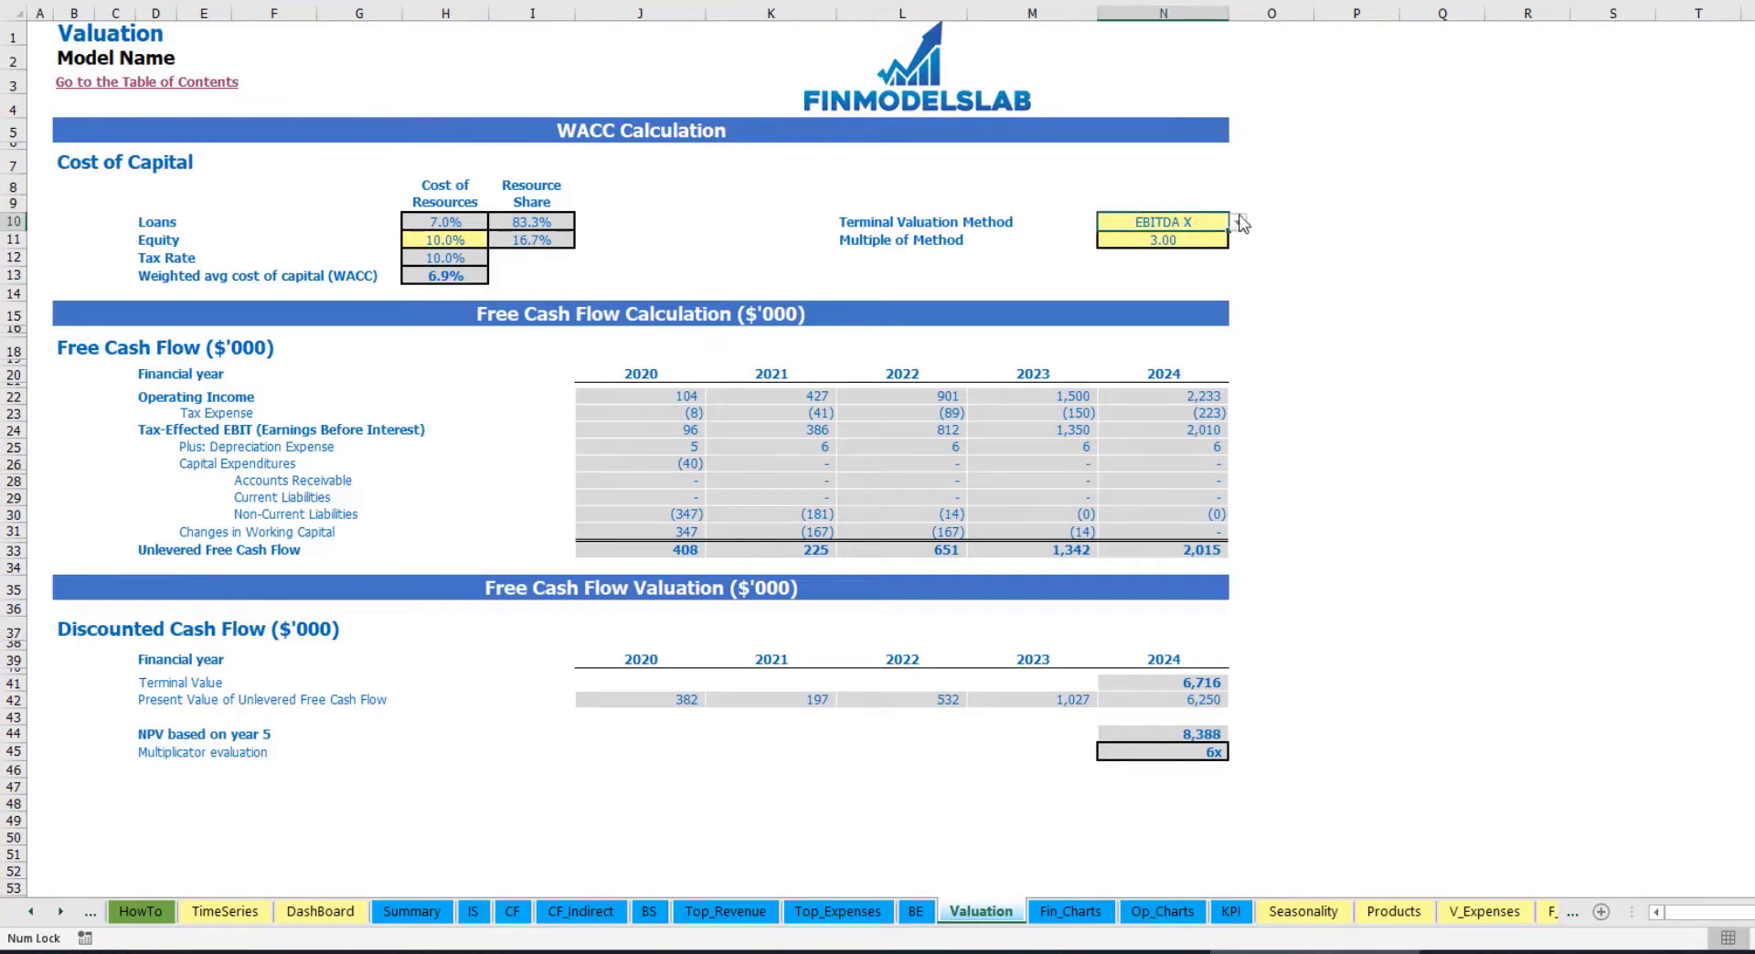
click(1239, 225)
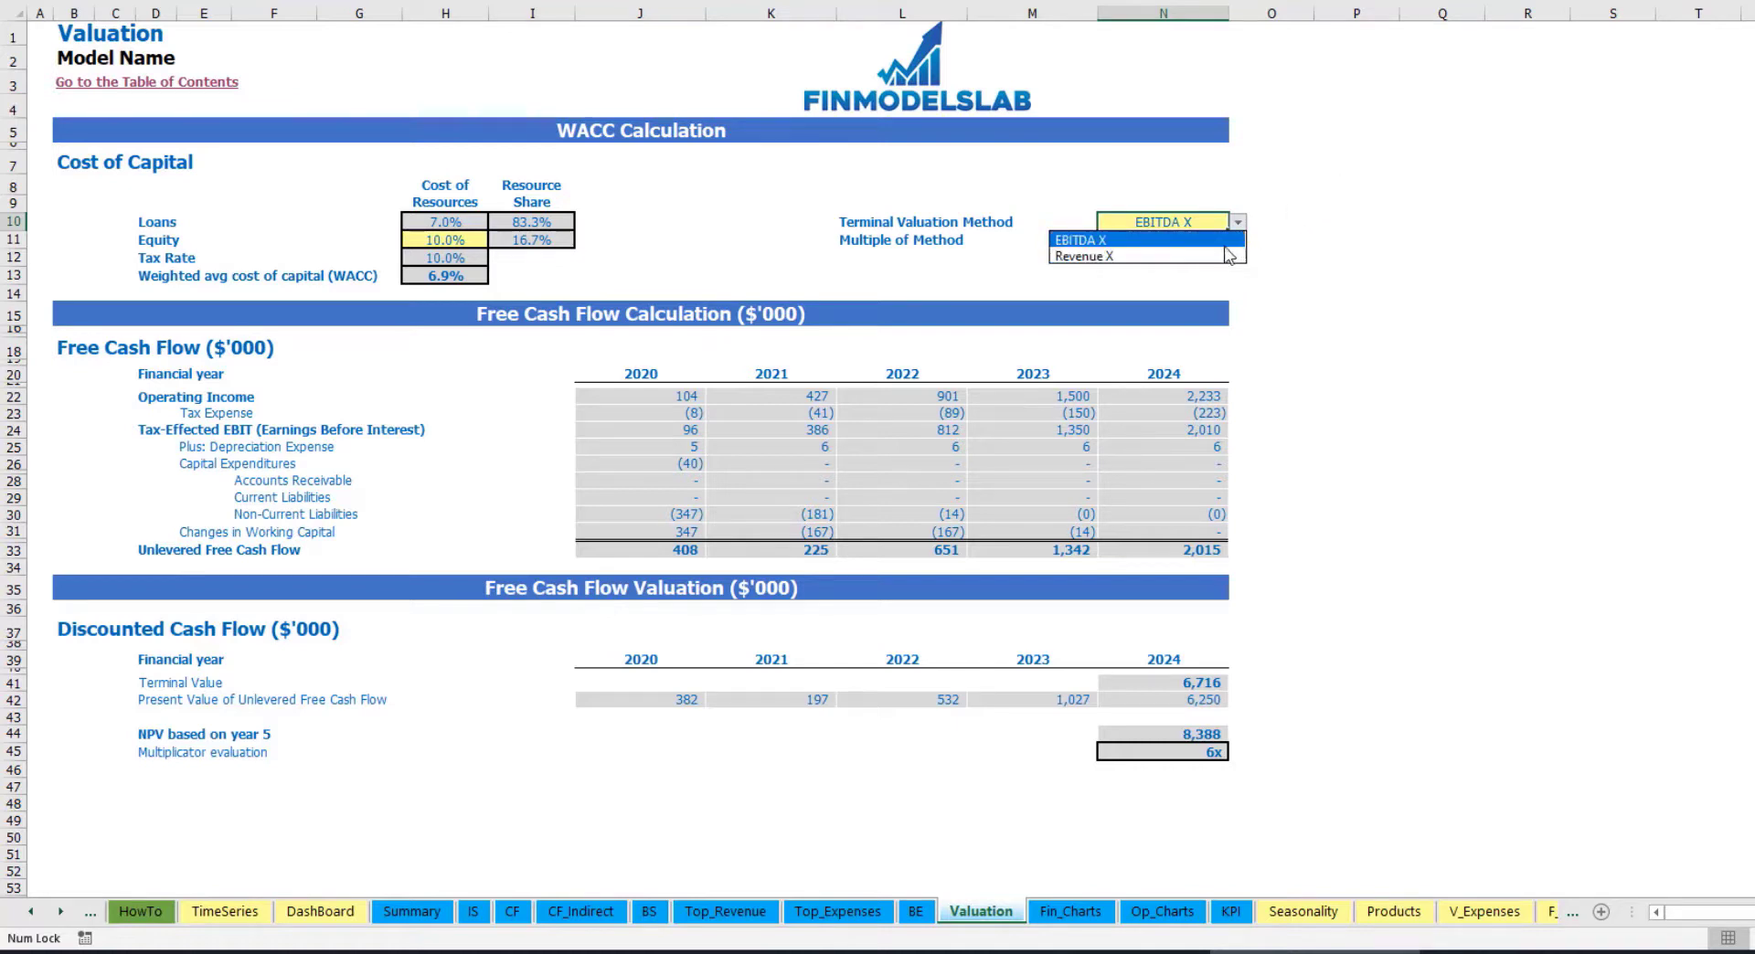
click(1206, 256)
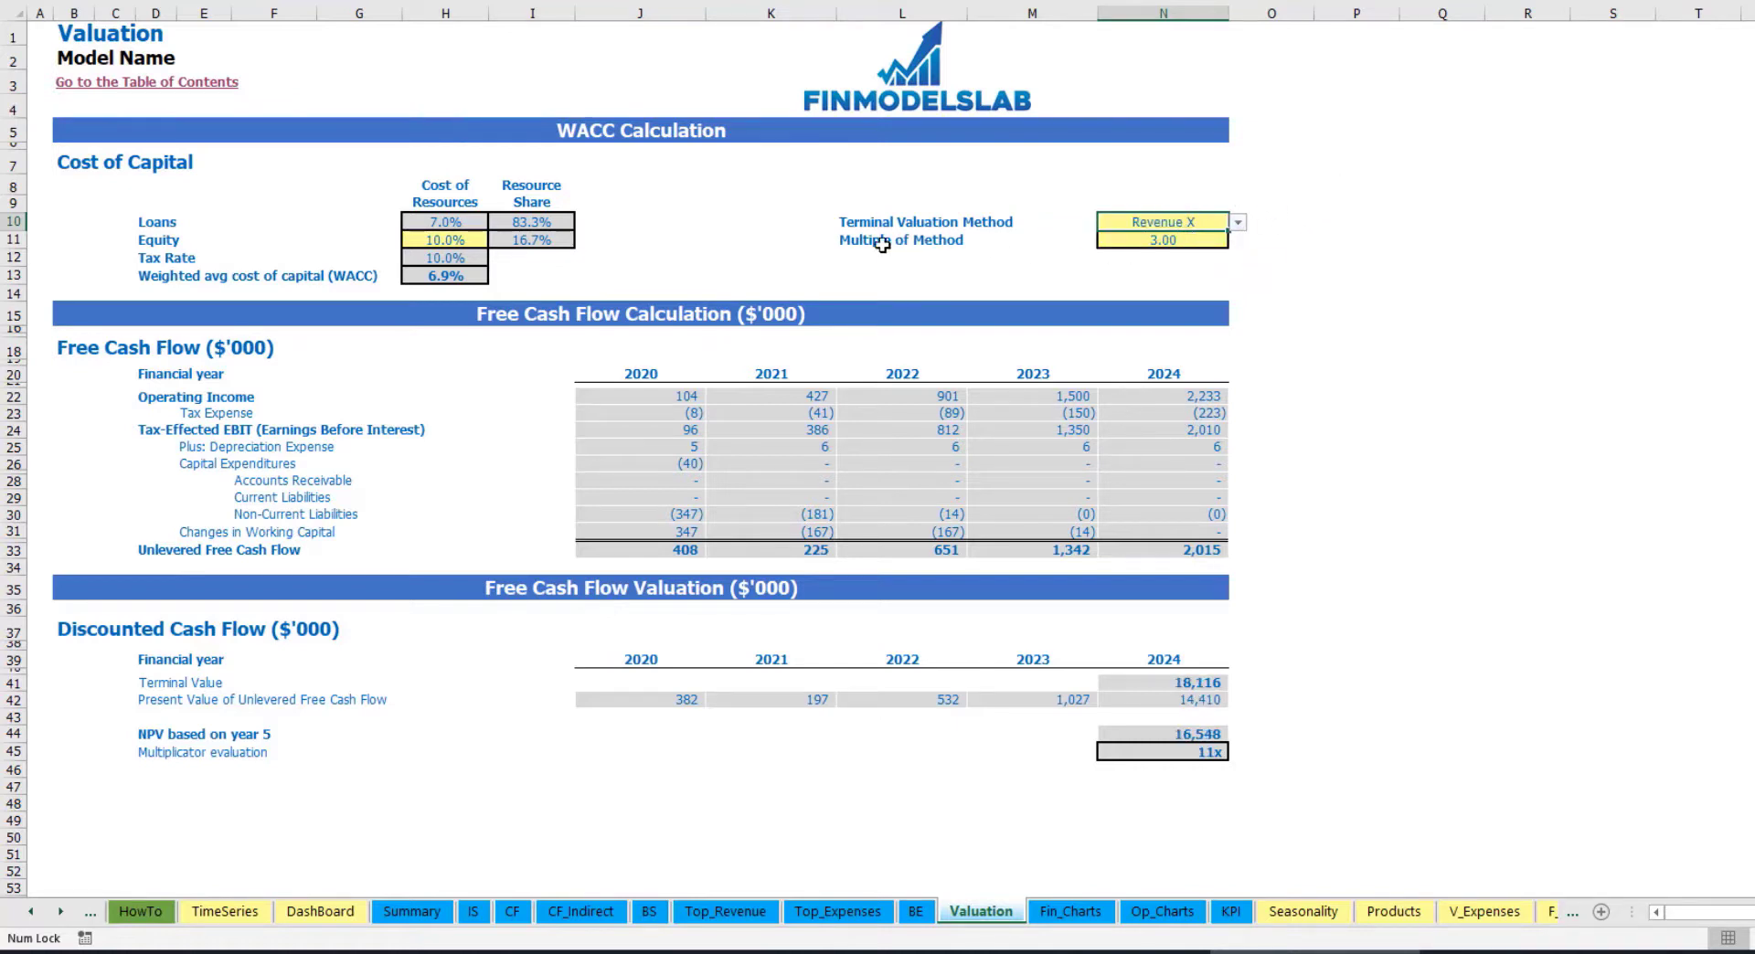
Review the multiple of method, terminal value, yearly unlevered free cash flow and multiplicator evaluation on the Valuation sheet
click(1149, 240)
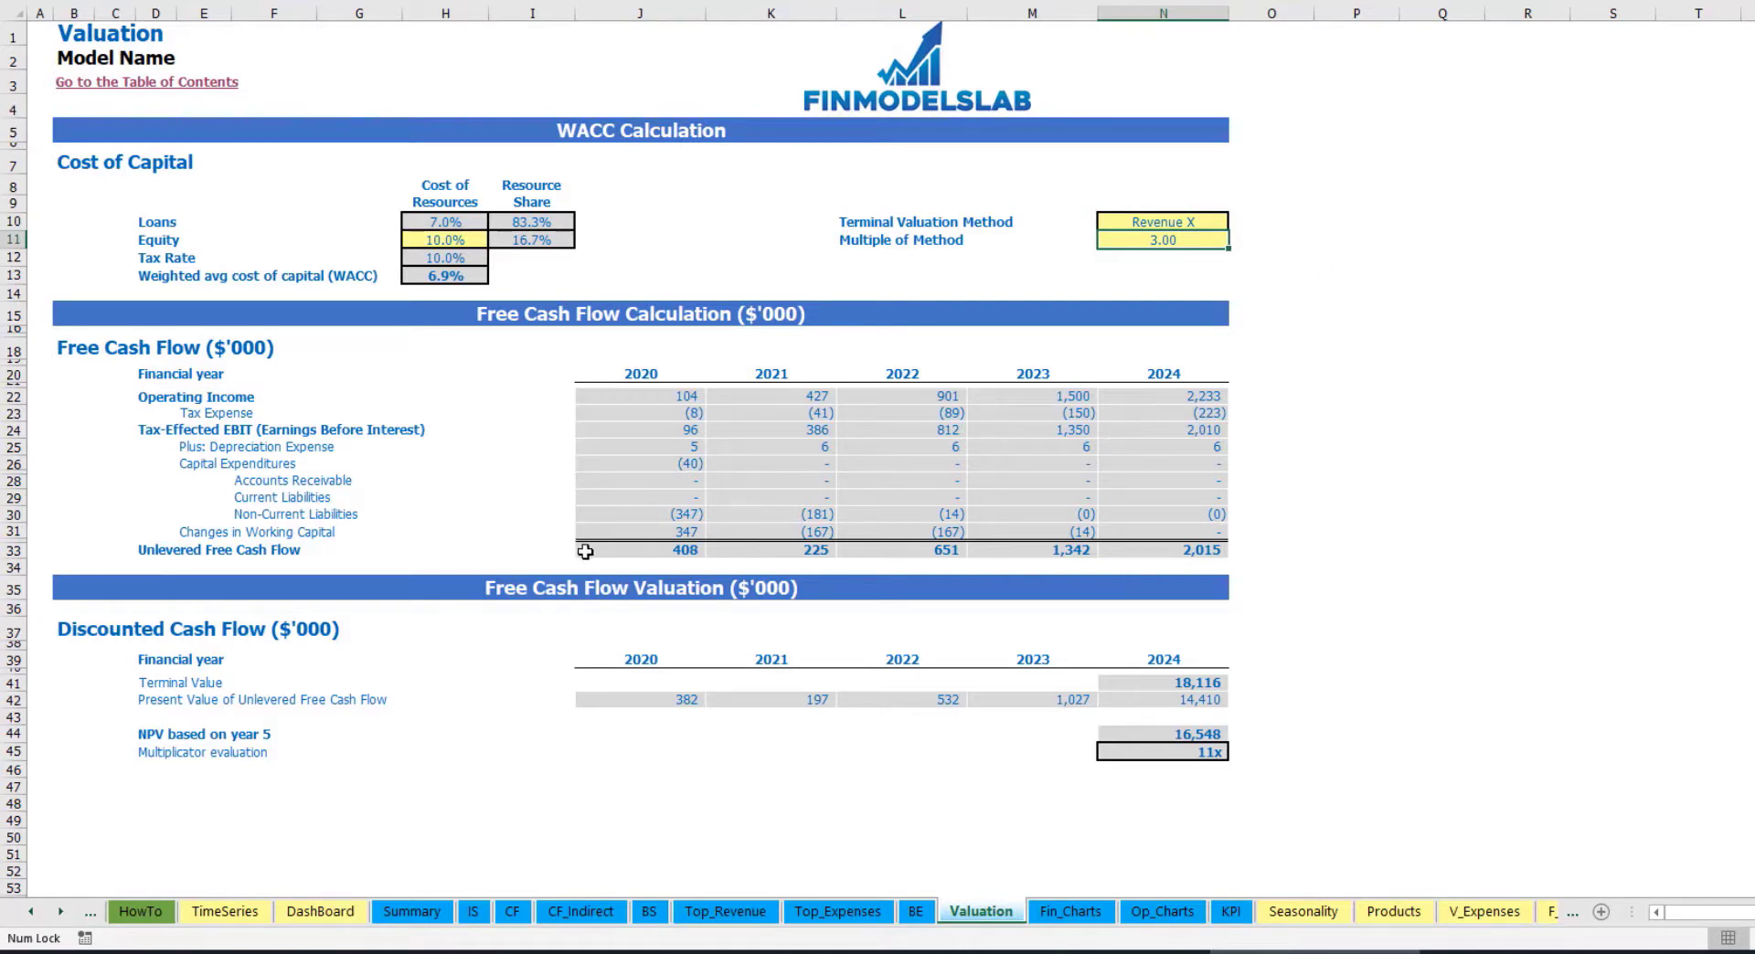
click(1144, 686)
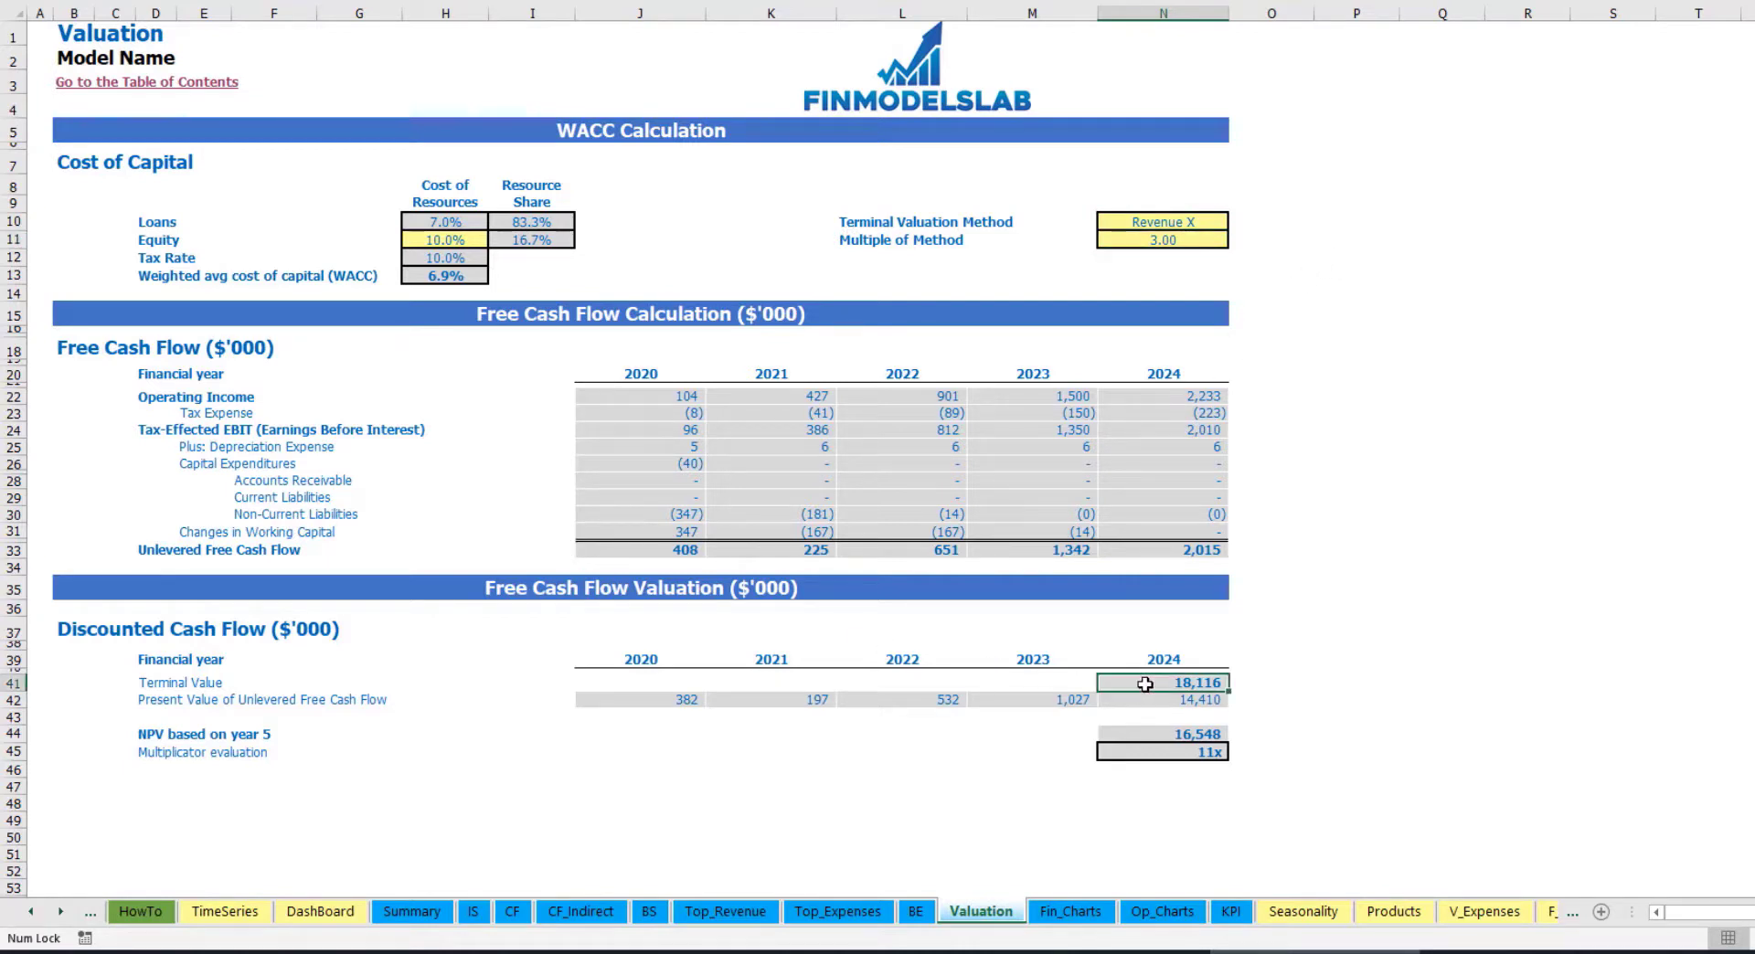
drag(611, 548, 1161, 551)
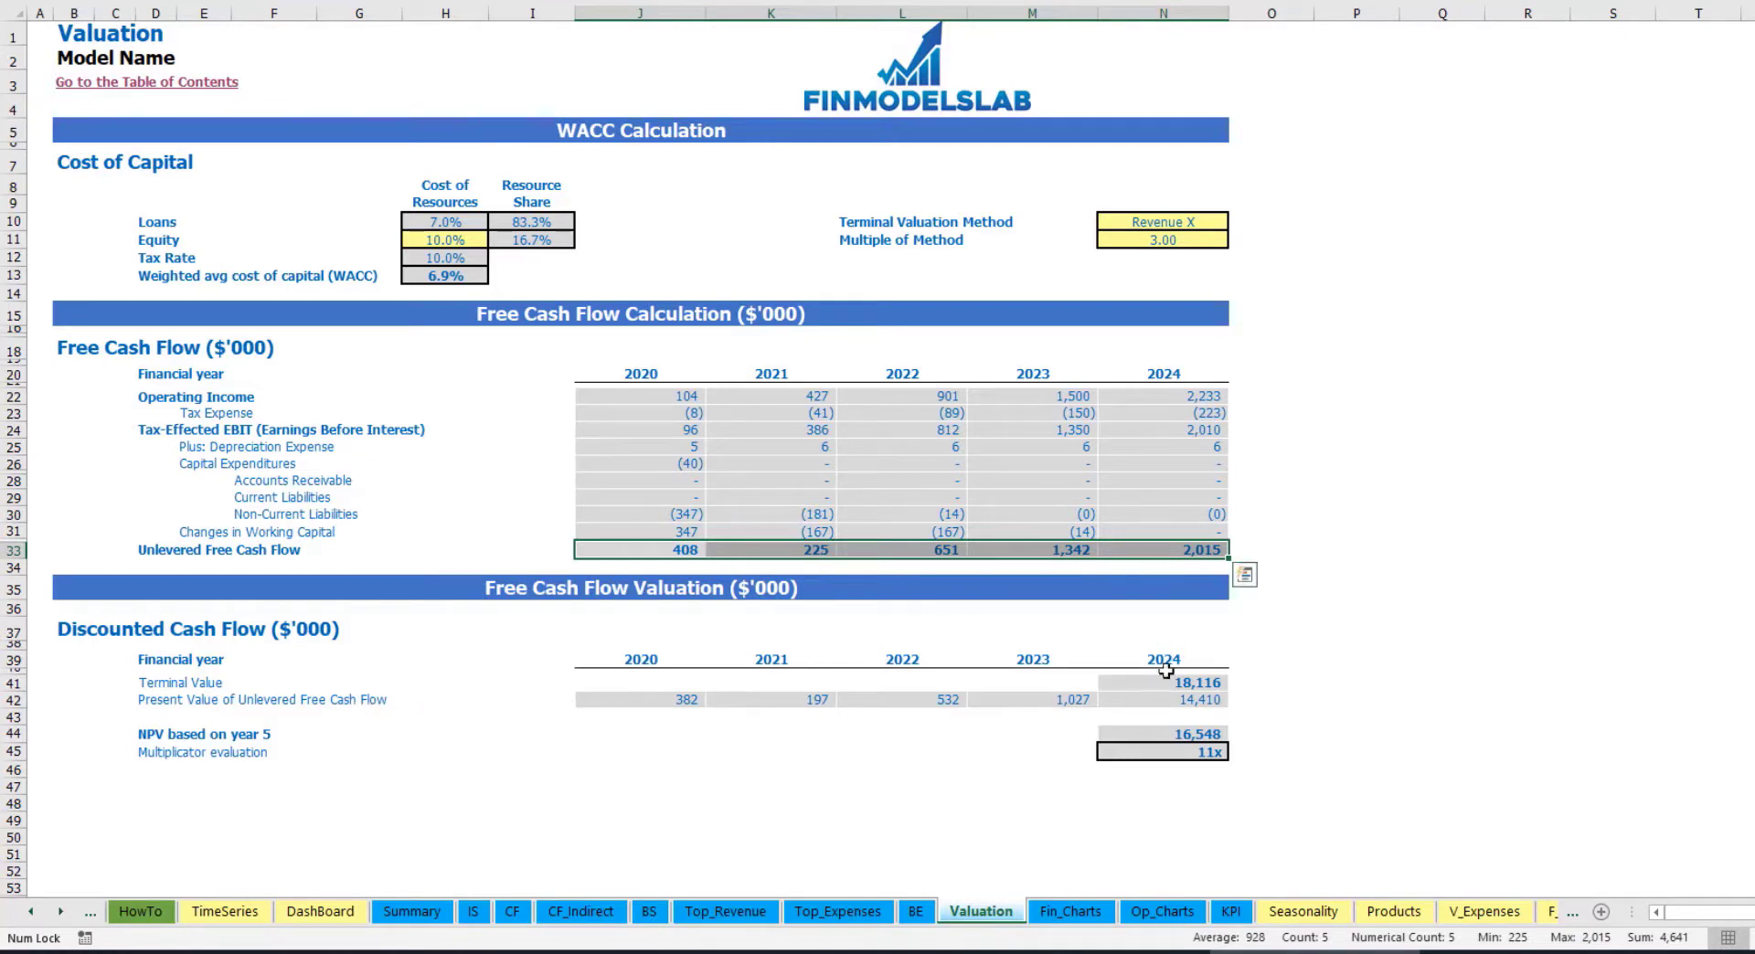
click(1198, 755)
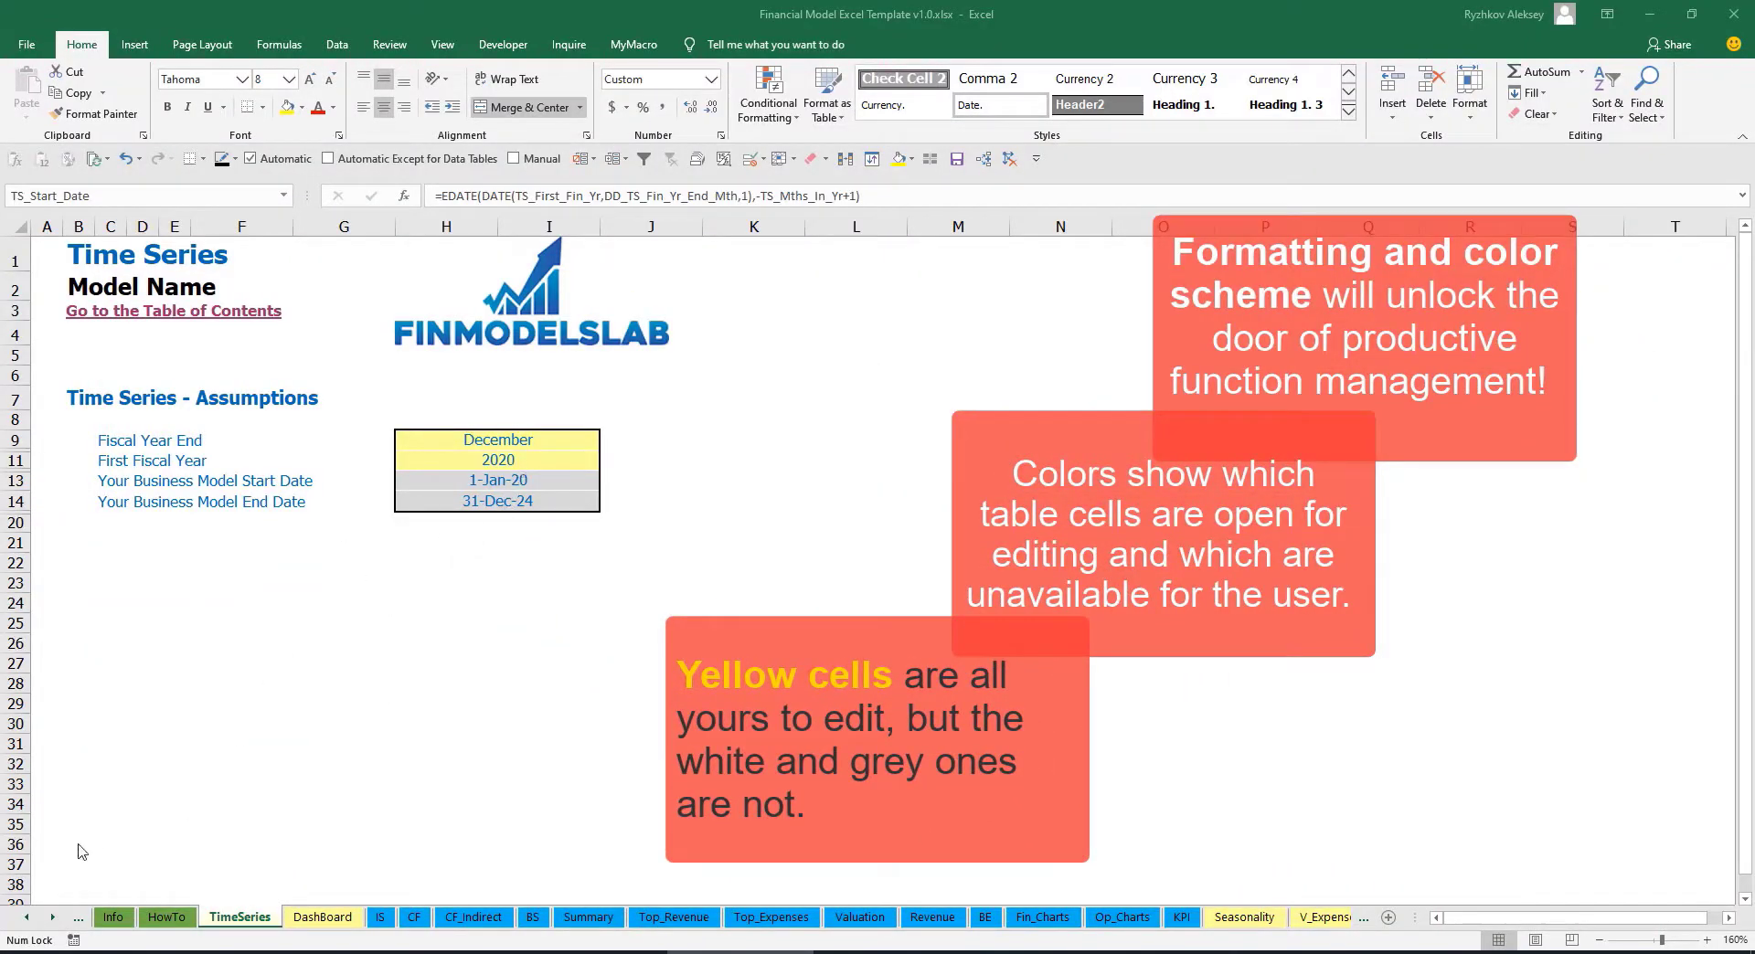
Look through the financial model template's color-coded sheet tabs, covering the instruction, input, report and calculation sheets
click(53, 917)
click(53, 918)
click(53, 918)
click(53, 918)
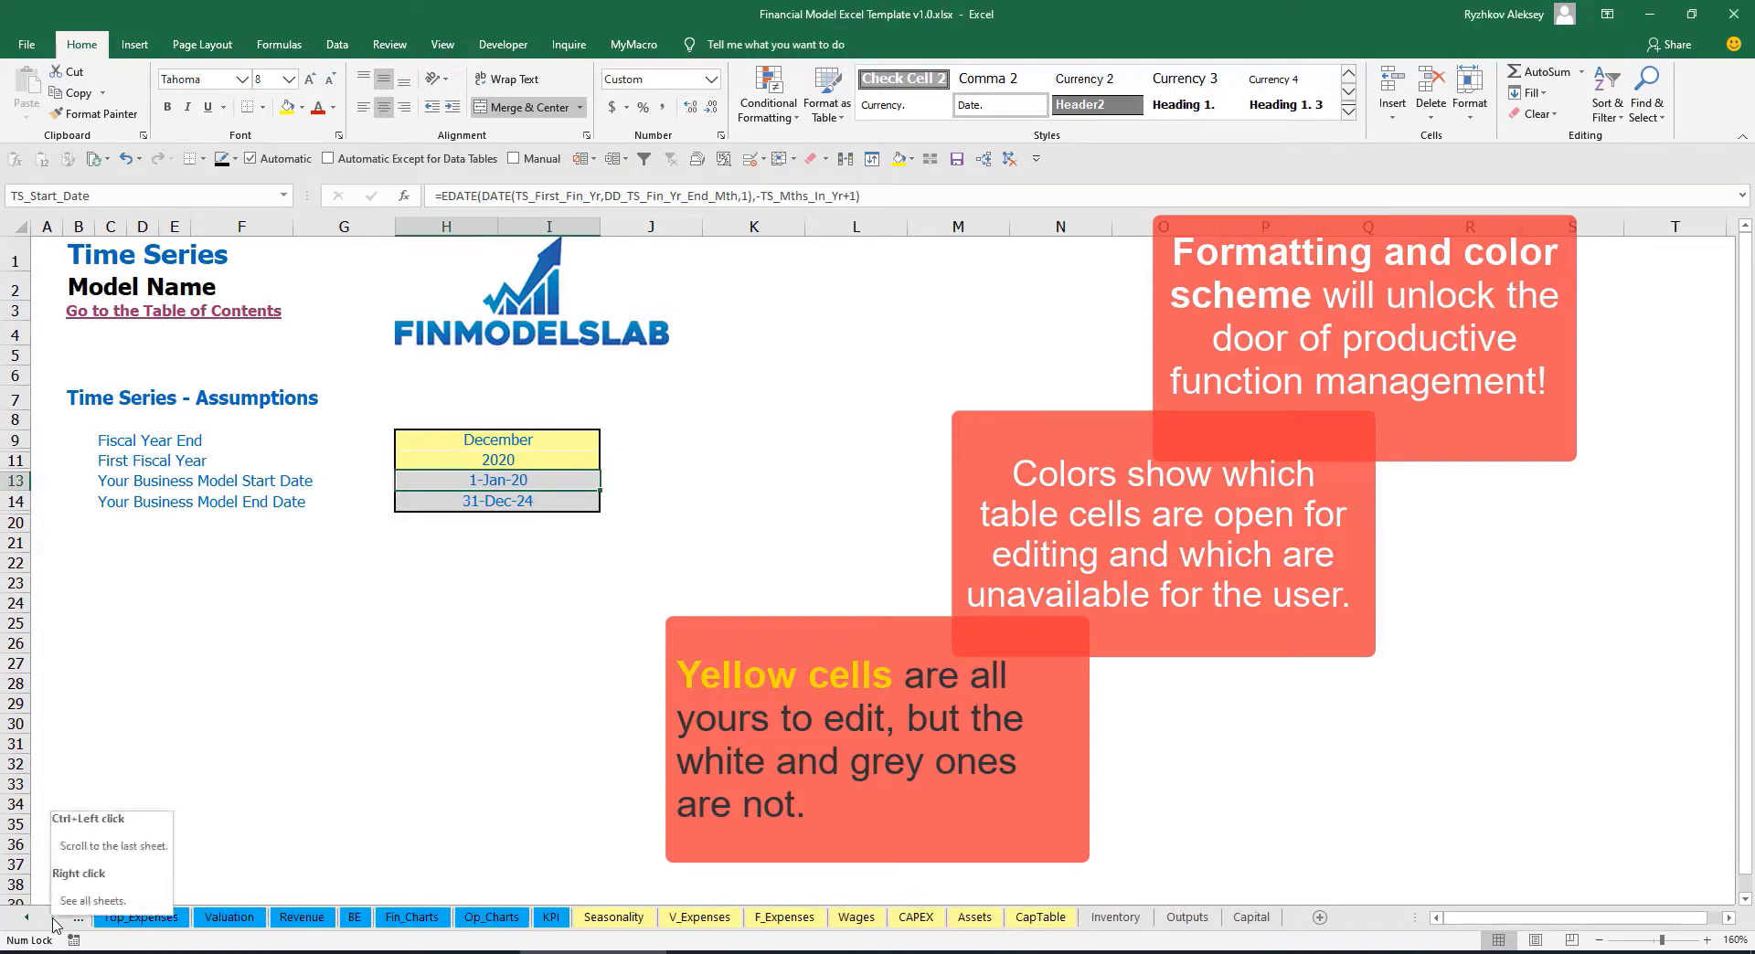
click(30, 923)
click(30, 923)
click(30, 923)
click(30, 925)
click(31, 924)
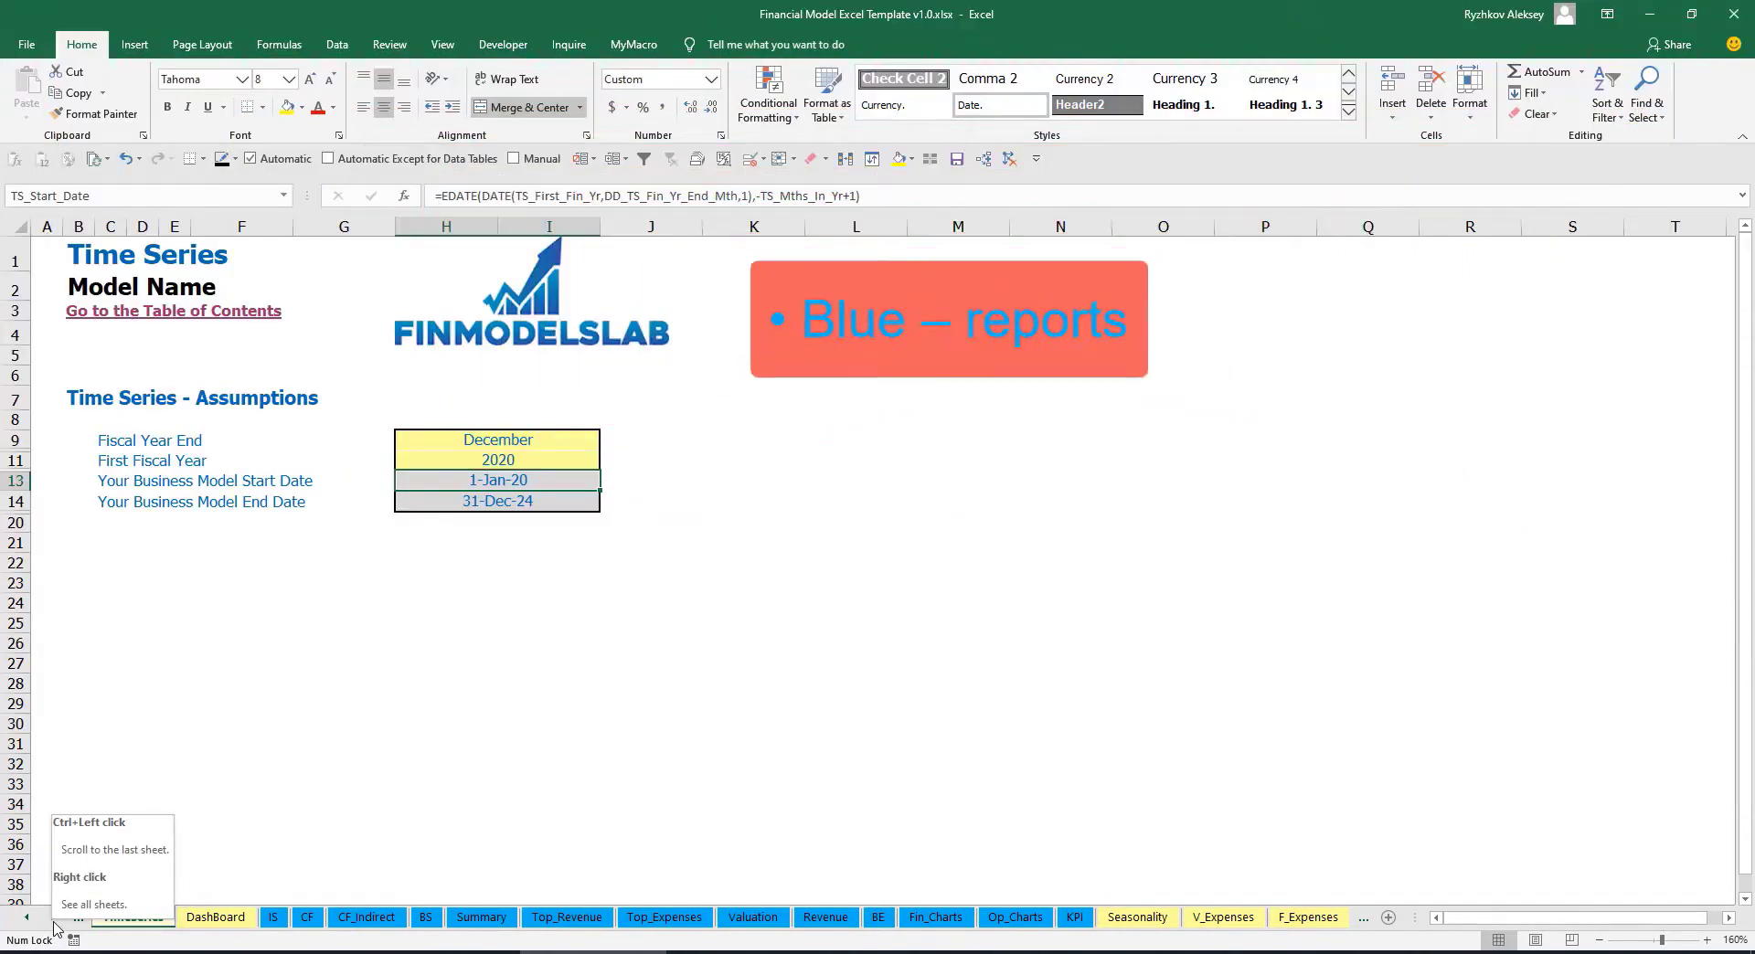
click(53, 921)
click(53, 921)
click(53, 922)
click(51, 920)
click(51, 919)
click(51, 919)
click(51, 919)
click(51, 920)
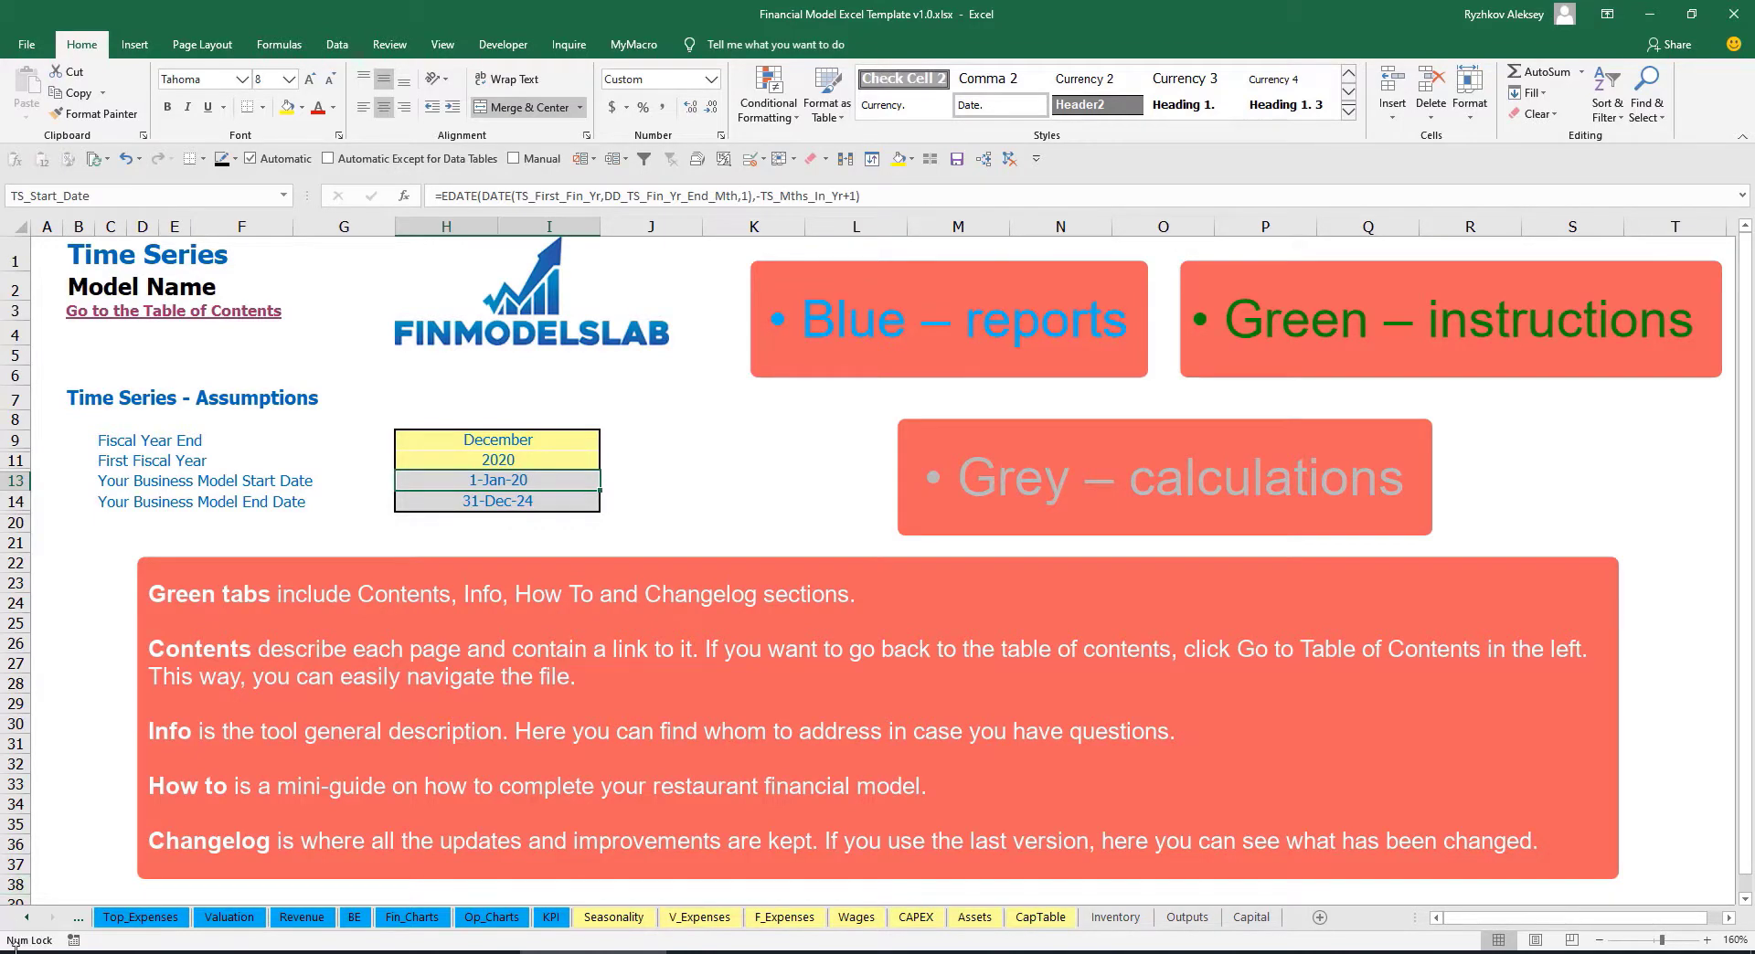
Open the Contents sheet, follow its link to the Financial Statements Summary, and return to the table of contents
click(25, 918)
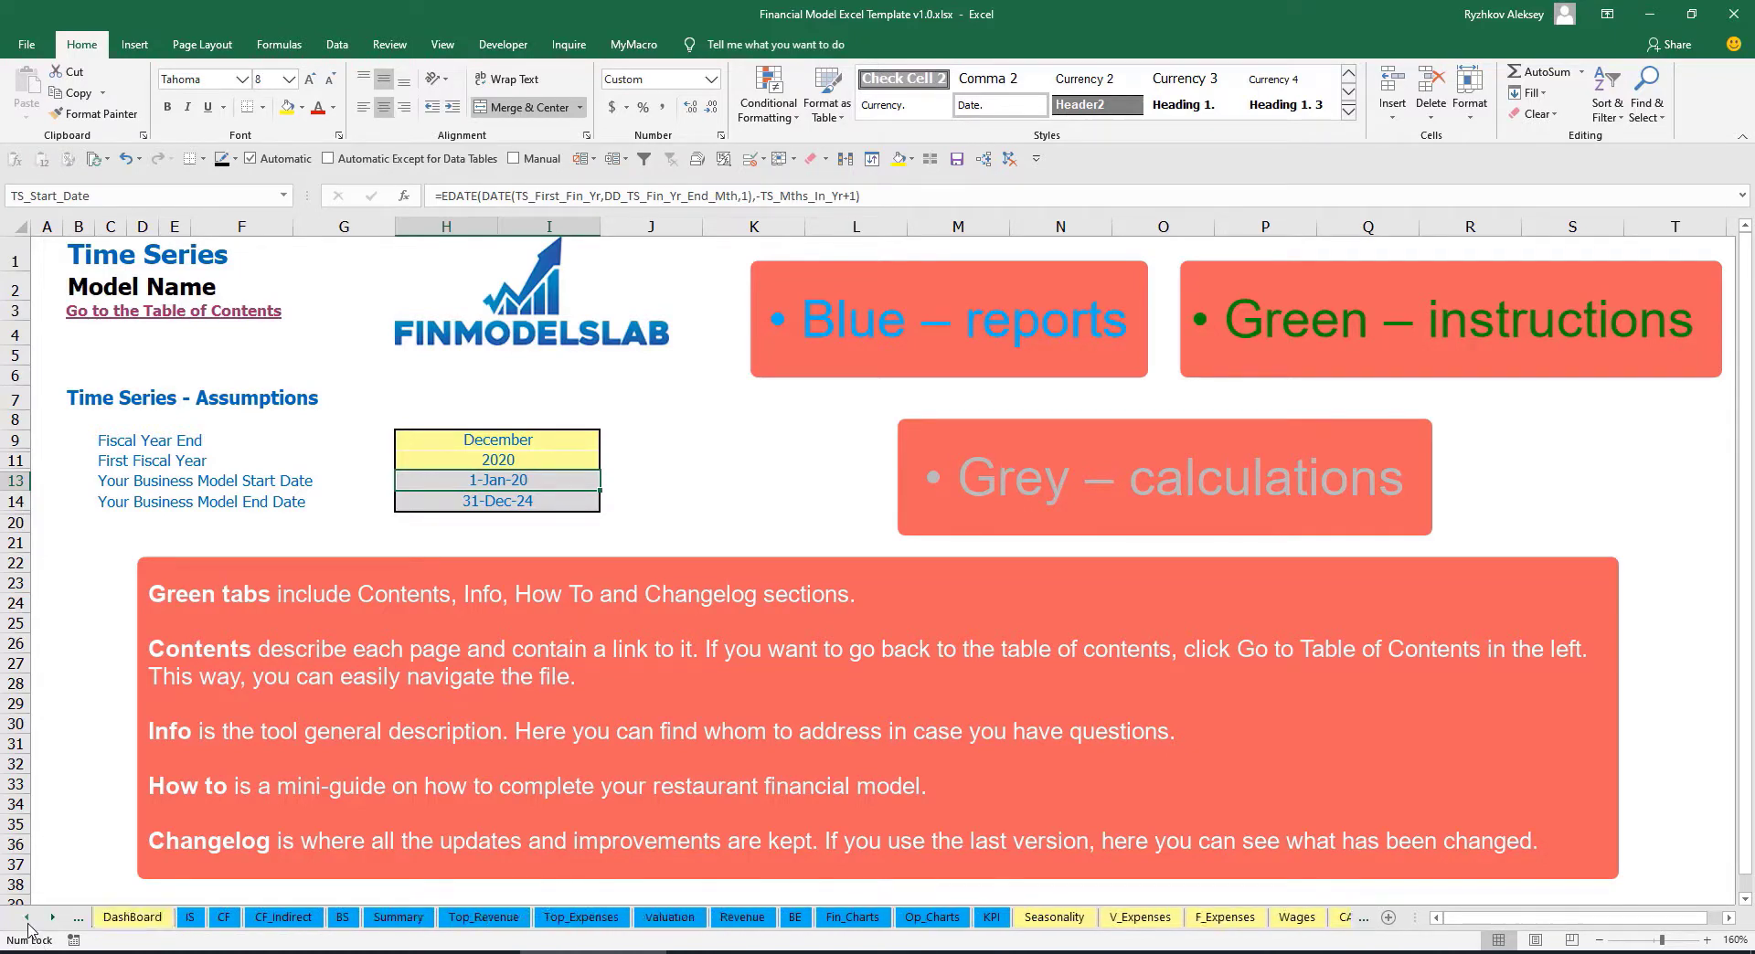
click(26, 919)
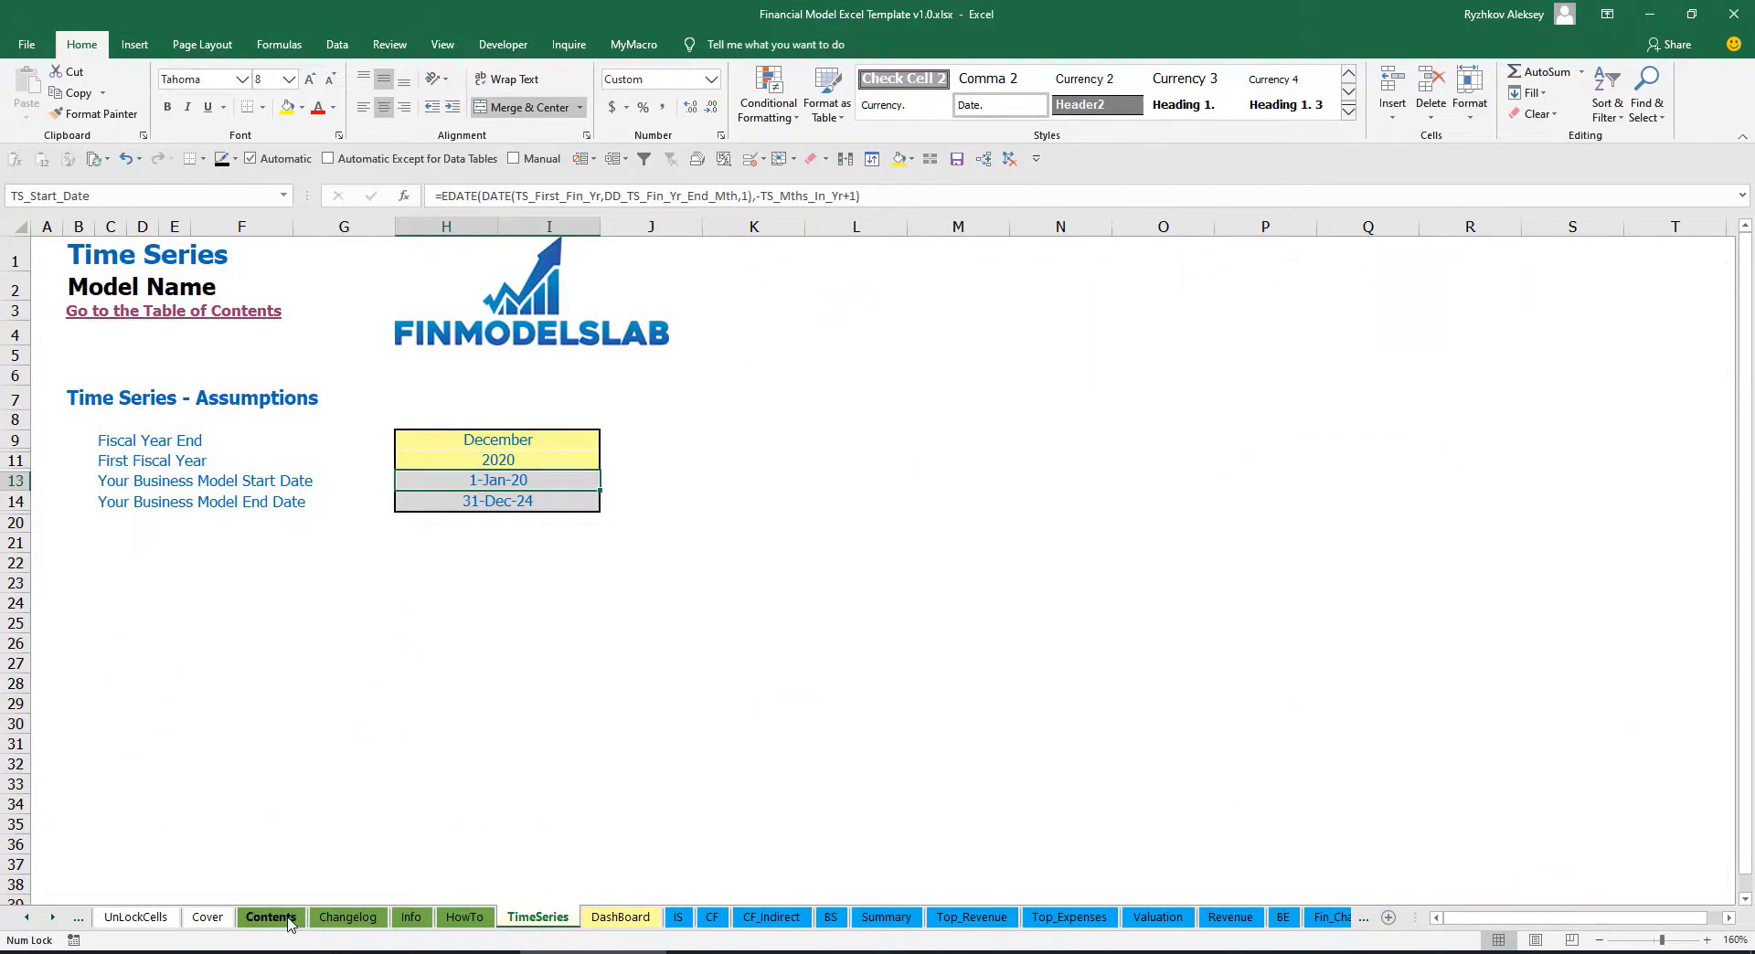
click(290, 920)
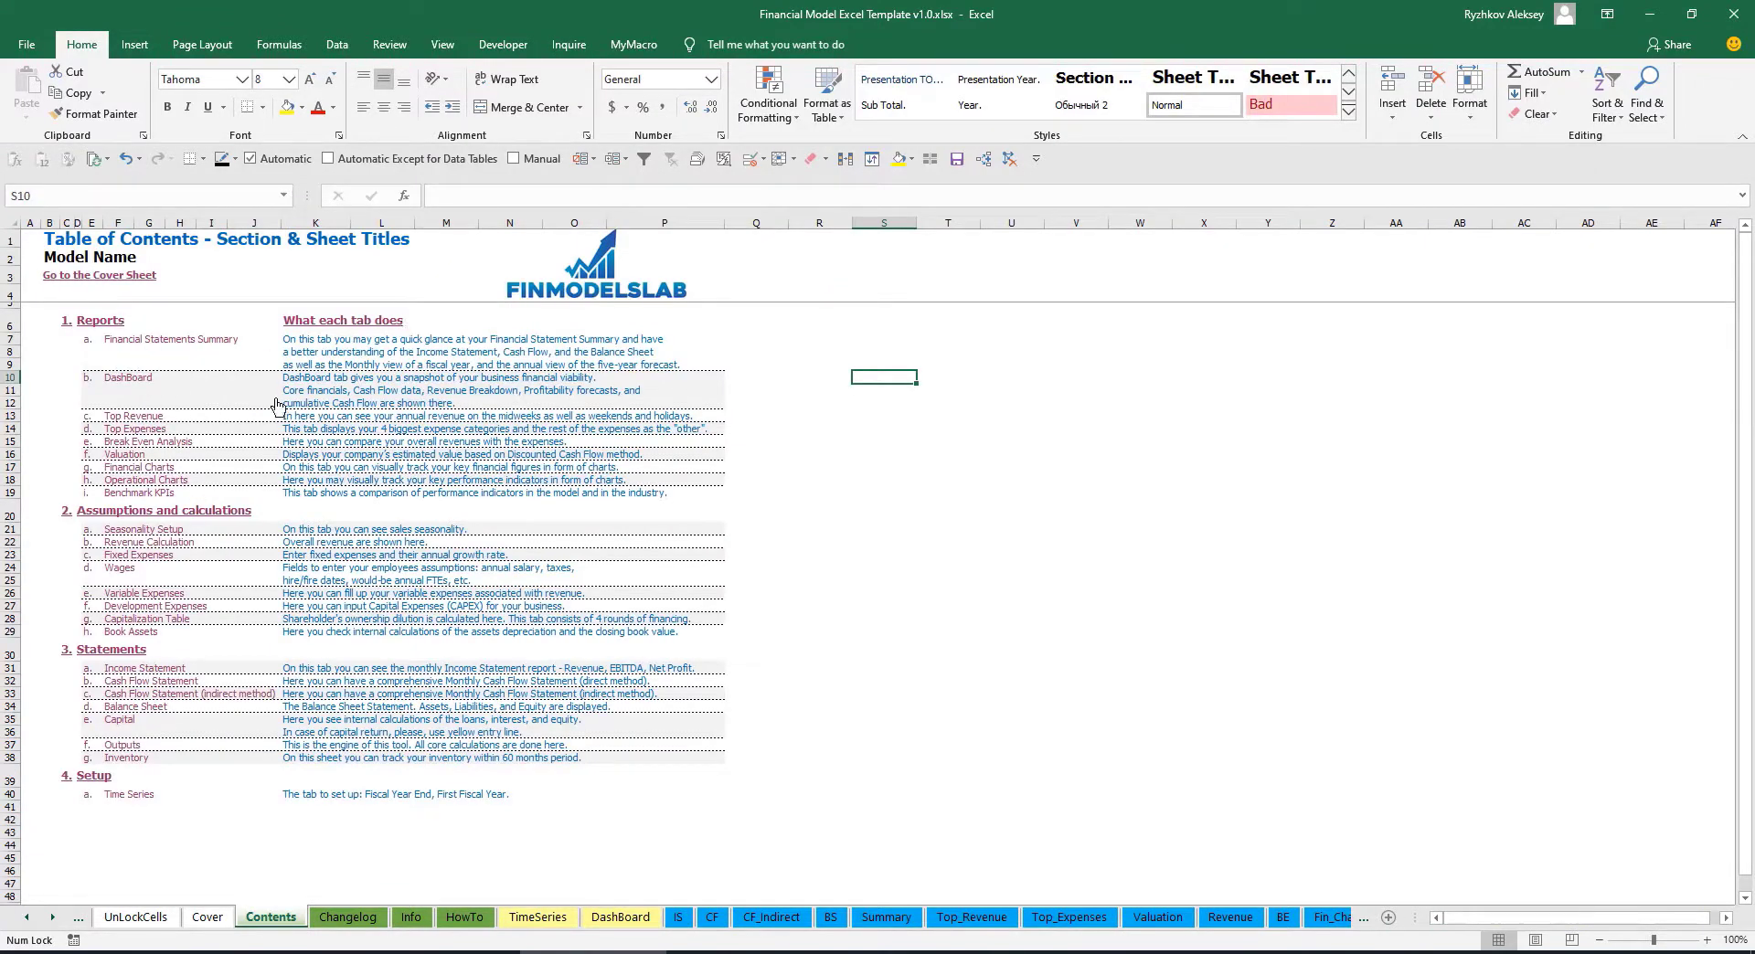
click(158, 340)
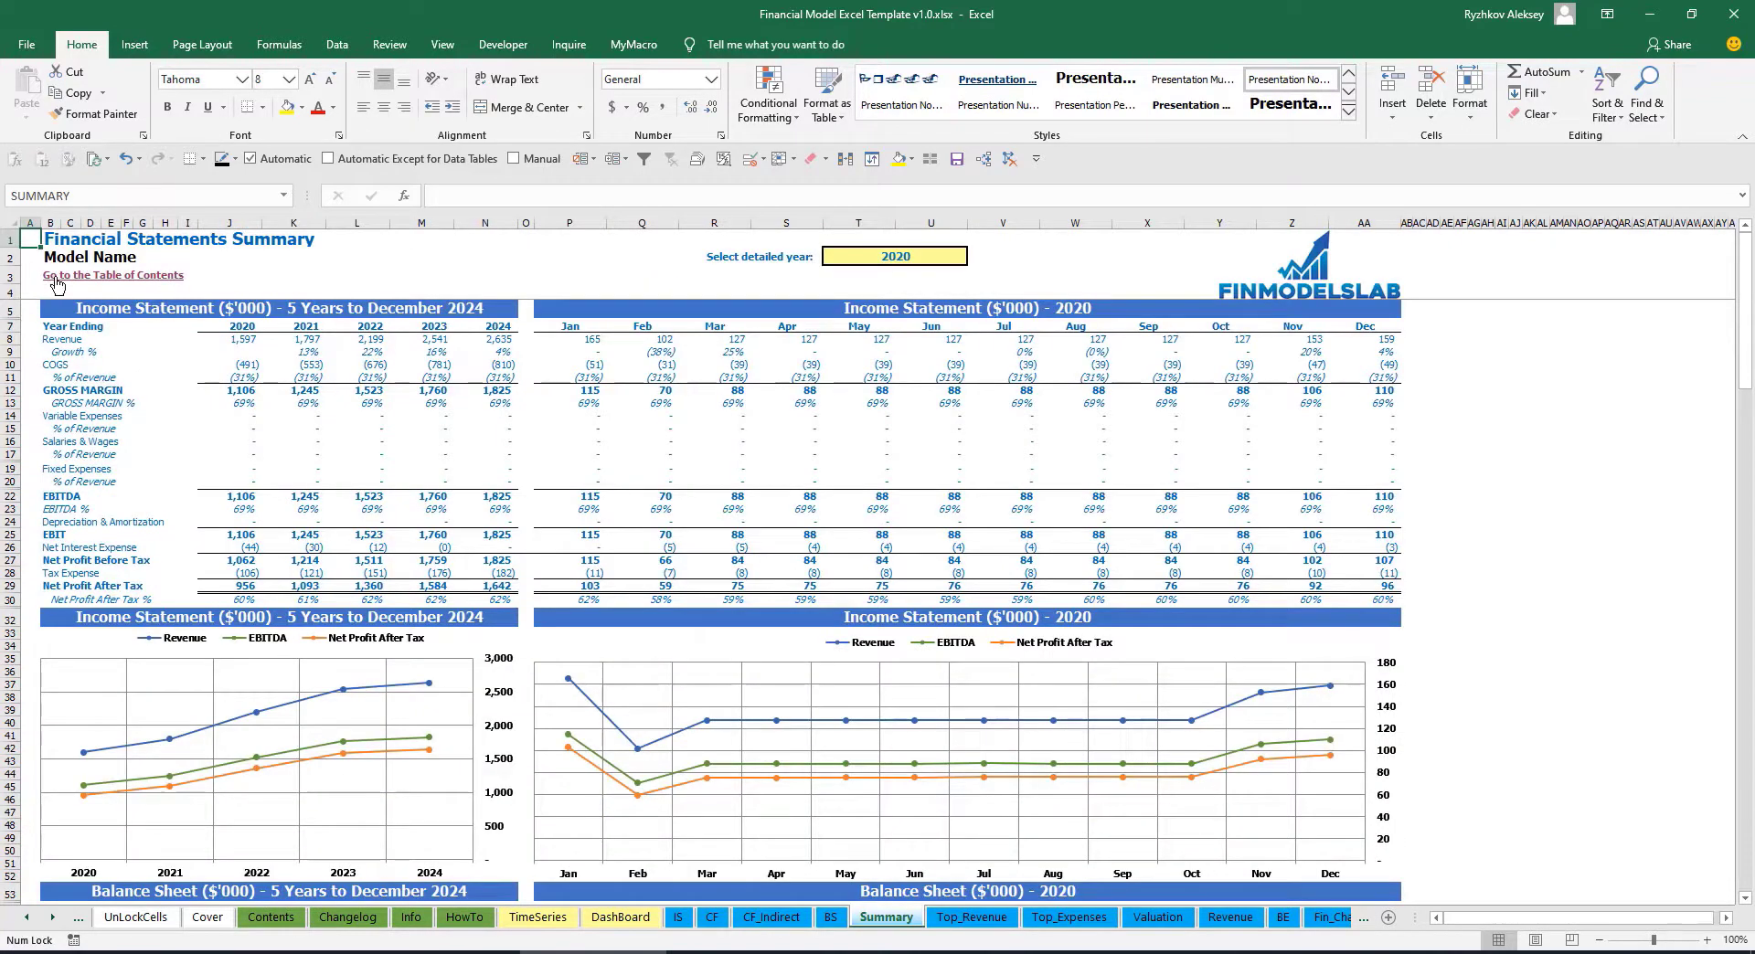
click(56, 275)
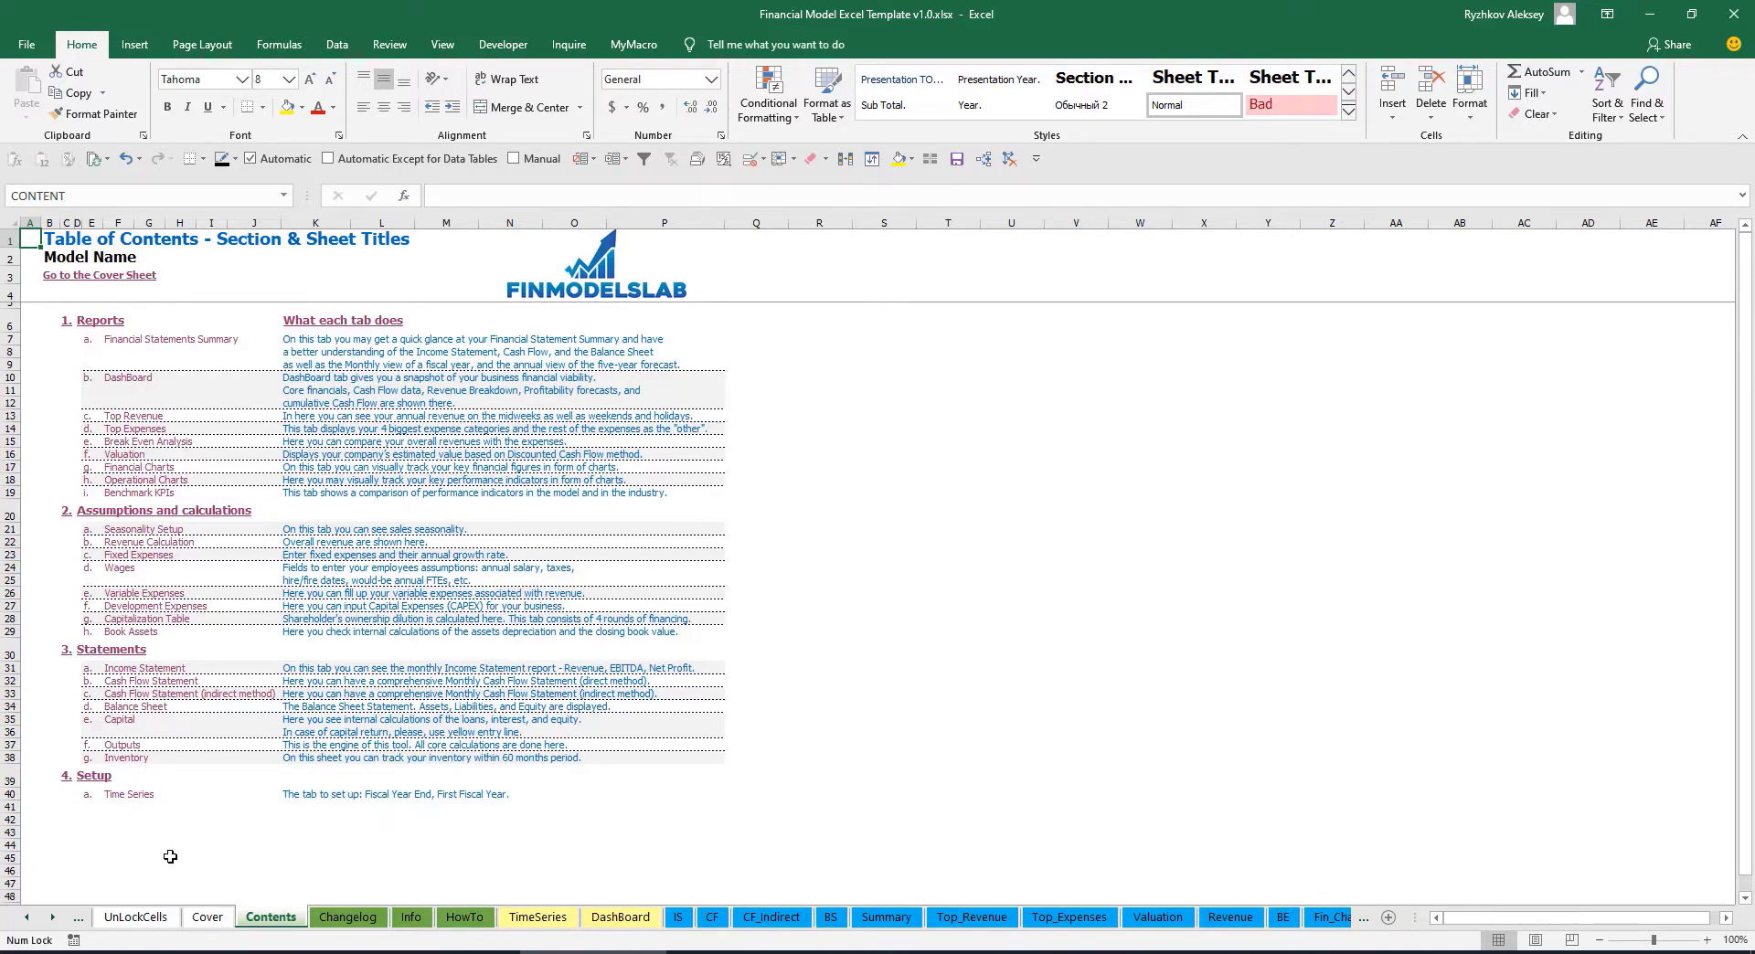
Read the HowTo sheet's guidance on the model's setup, dashboard, expense, wage and capitalization sections
click(453, 919)
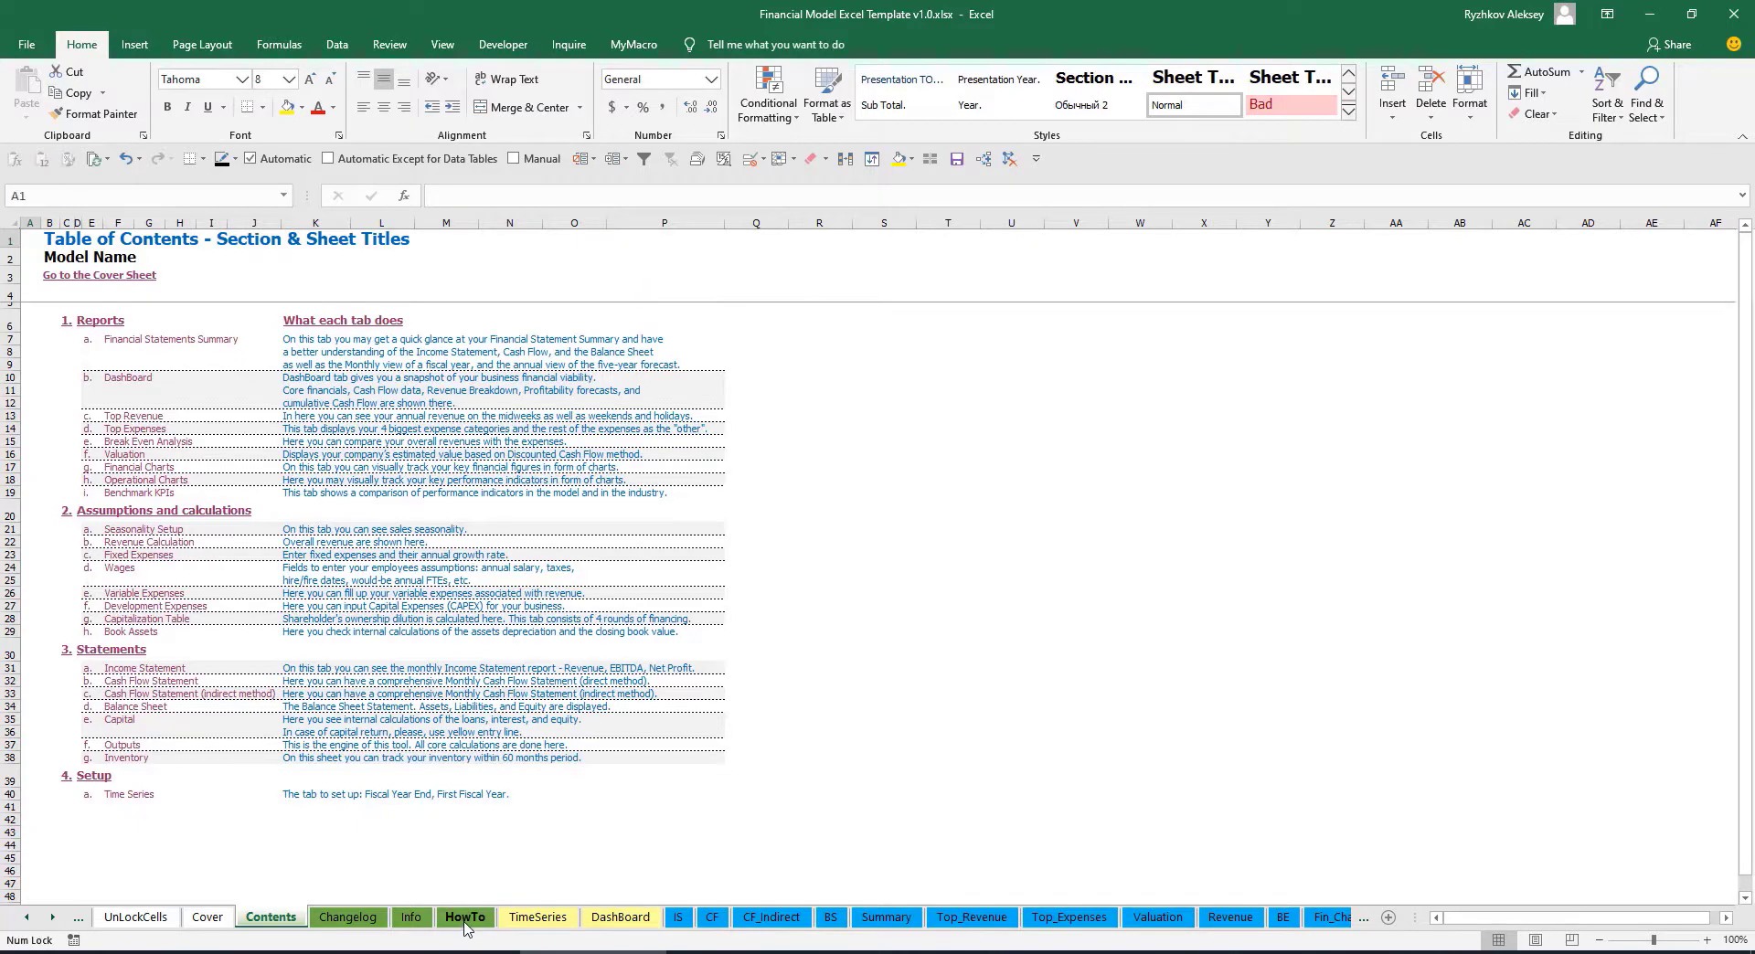
scroll(186, 500, up, 20)
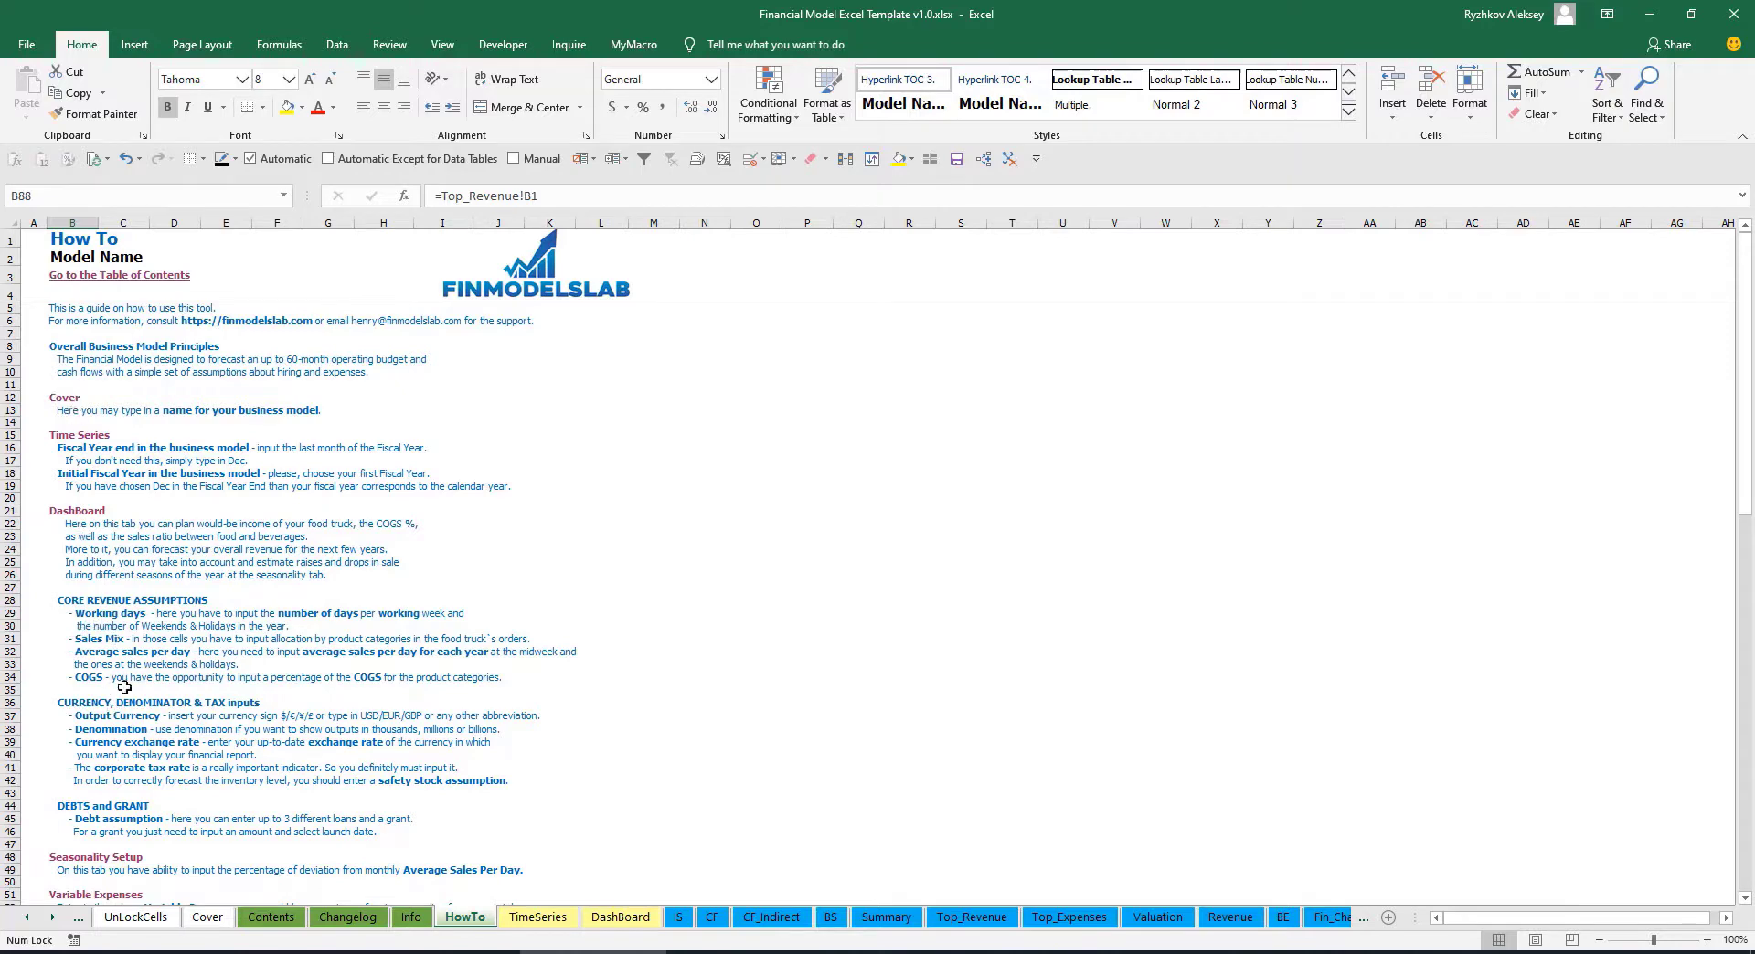
scroll(92, 613, down, 3)
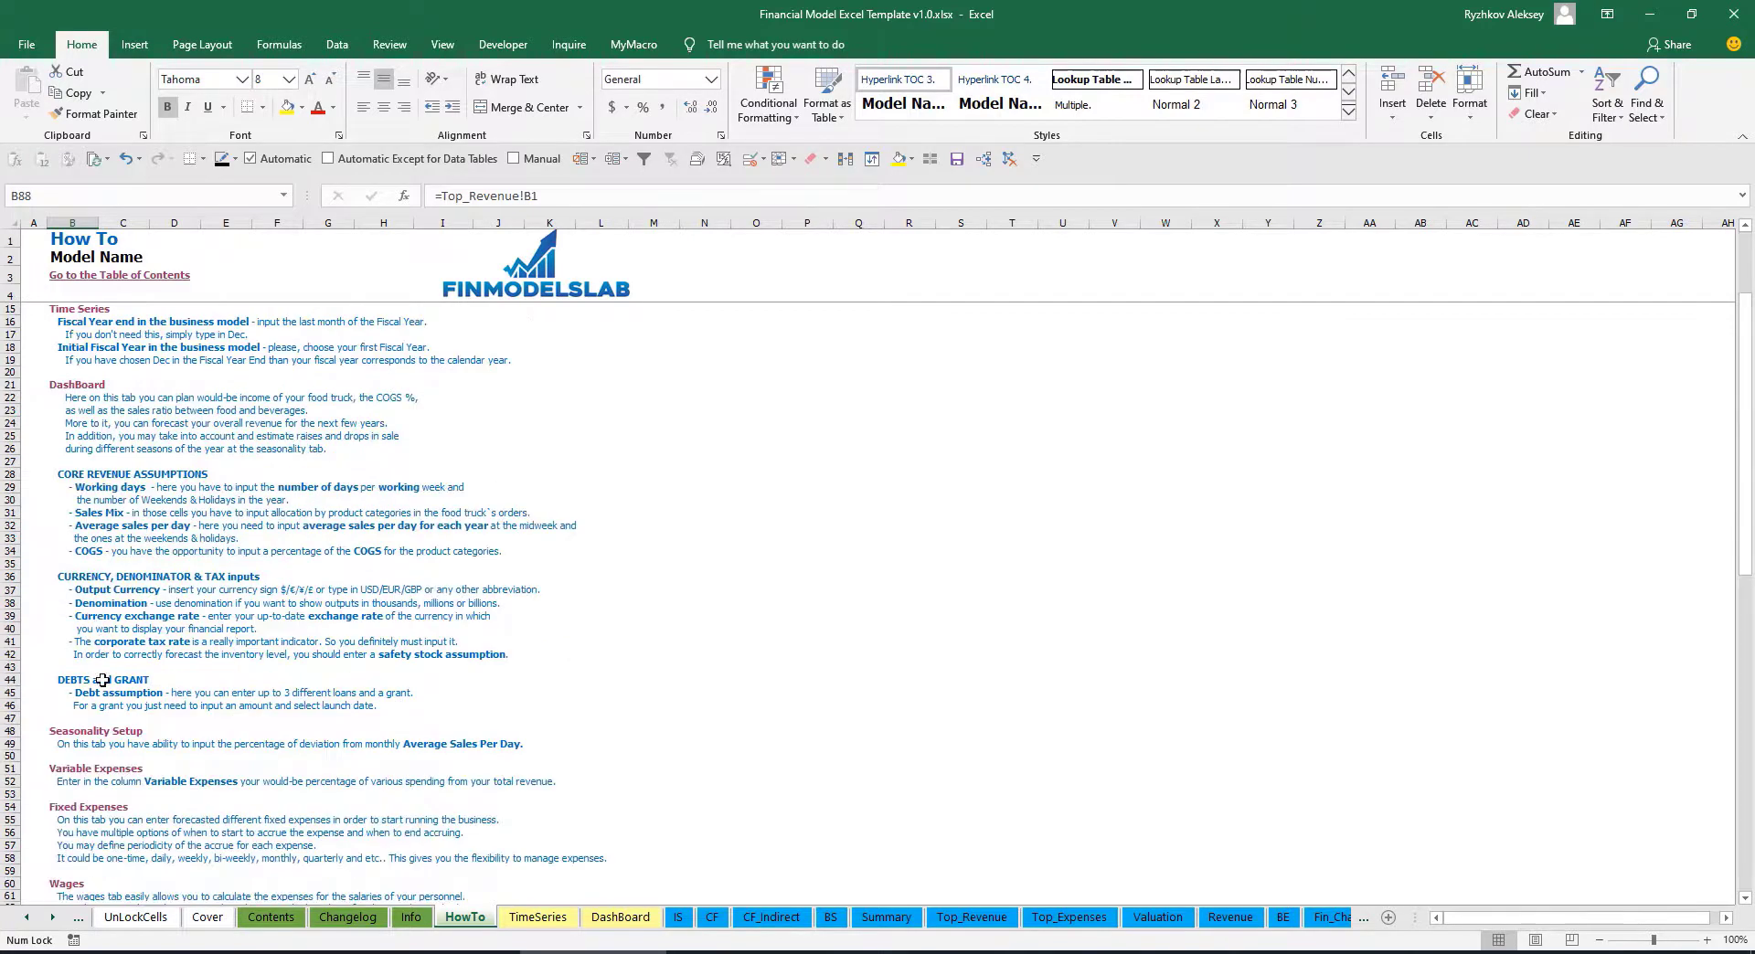
scroll(102, 679, down, 3)
scroll(86, 725, down, 3)
scroll(83, 723, down, 3)
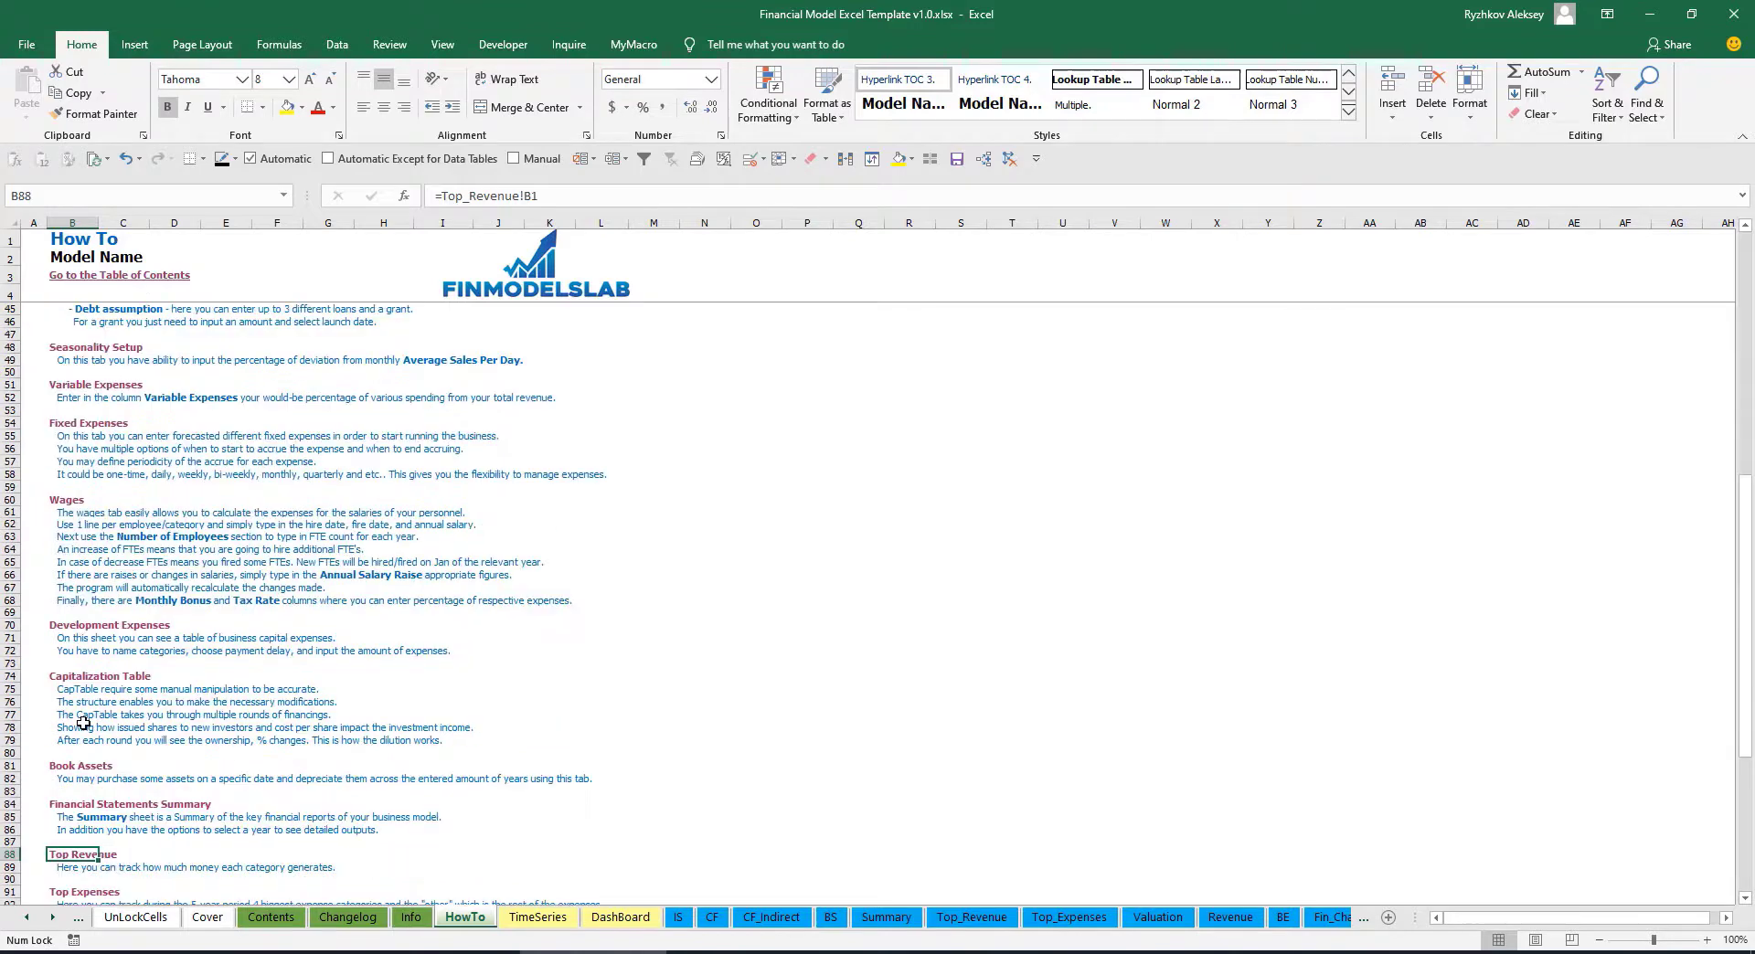
scroll(109, 672, up, 12)
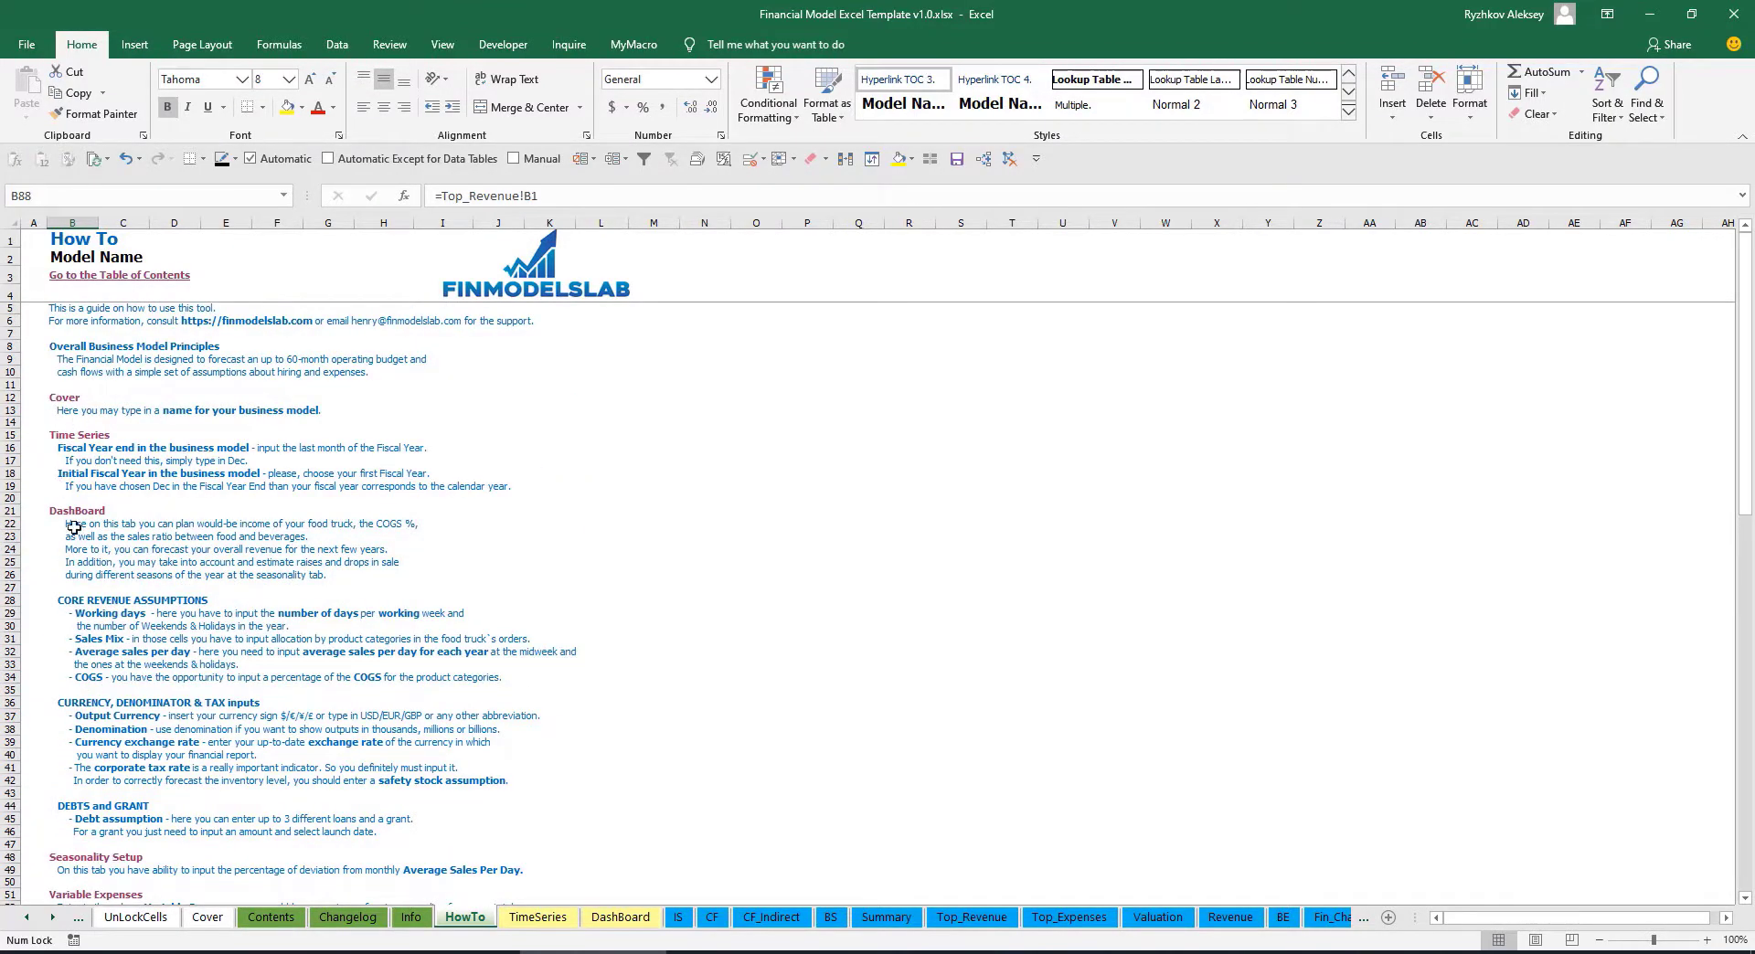
scroll(92, 558, down, 10)
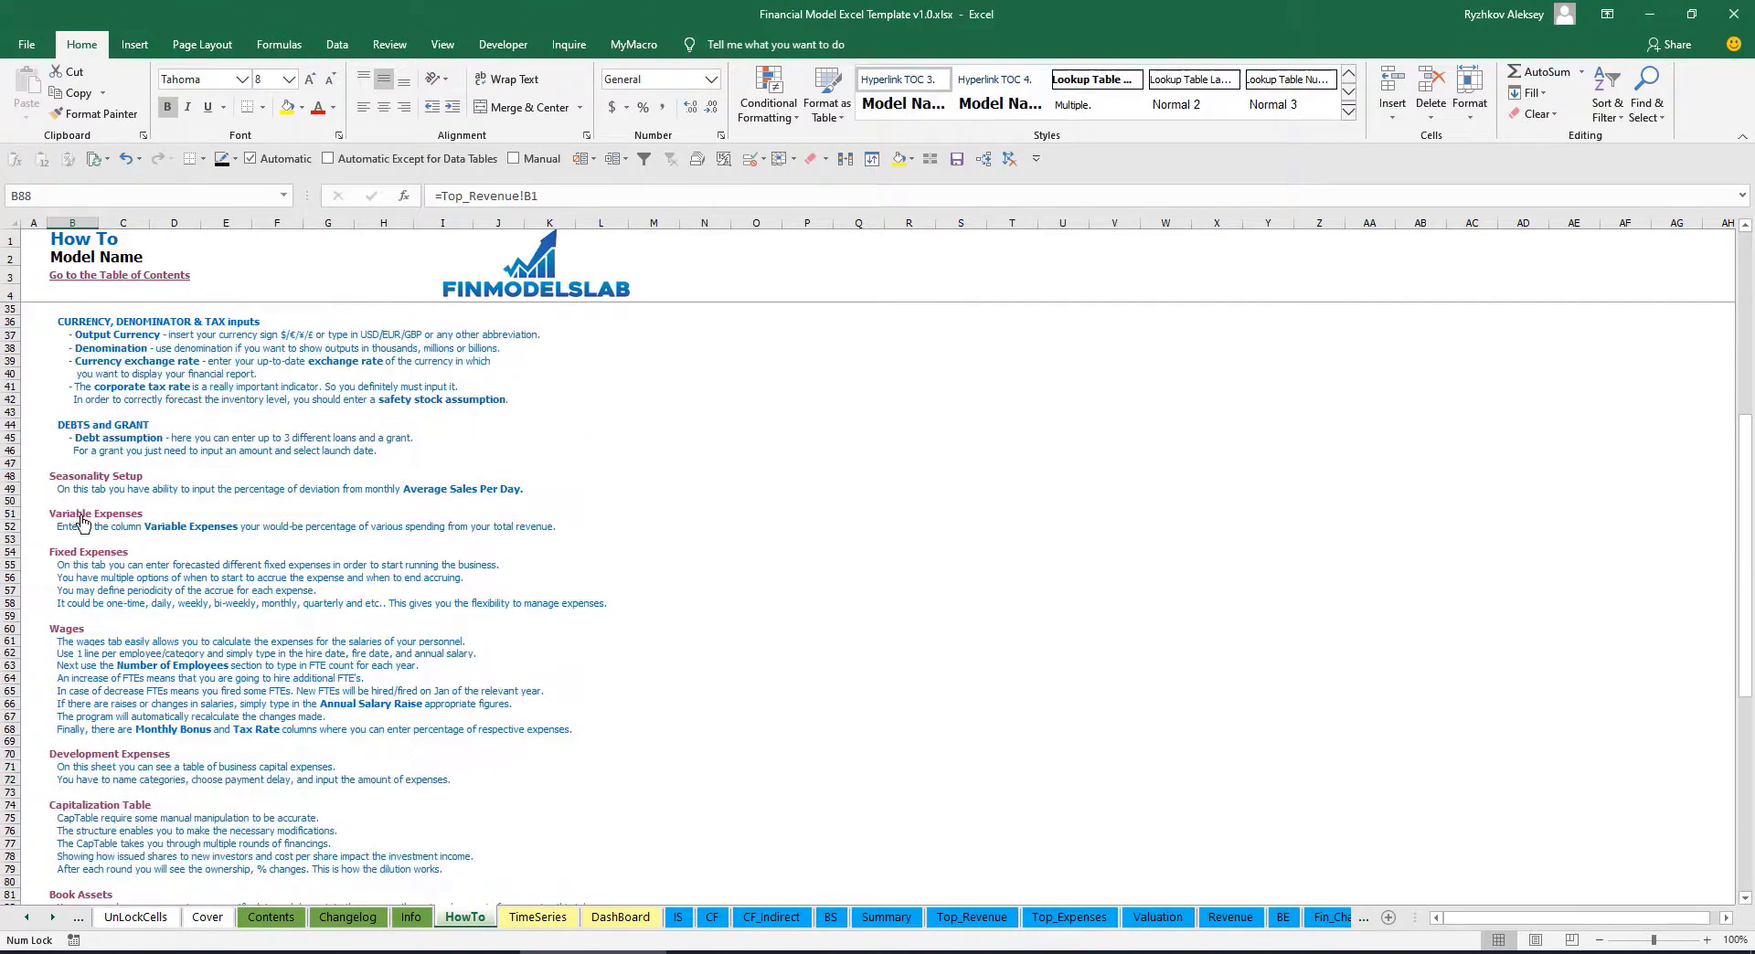
scroll(84, 519, down, 3)
click(62, 771)
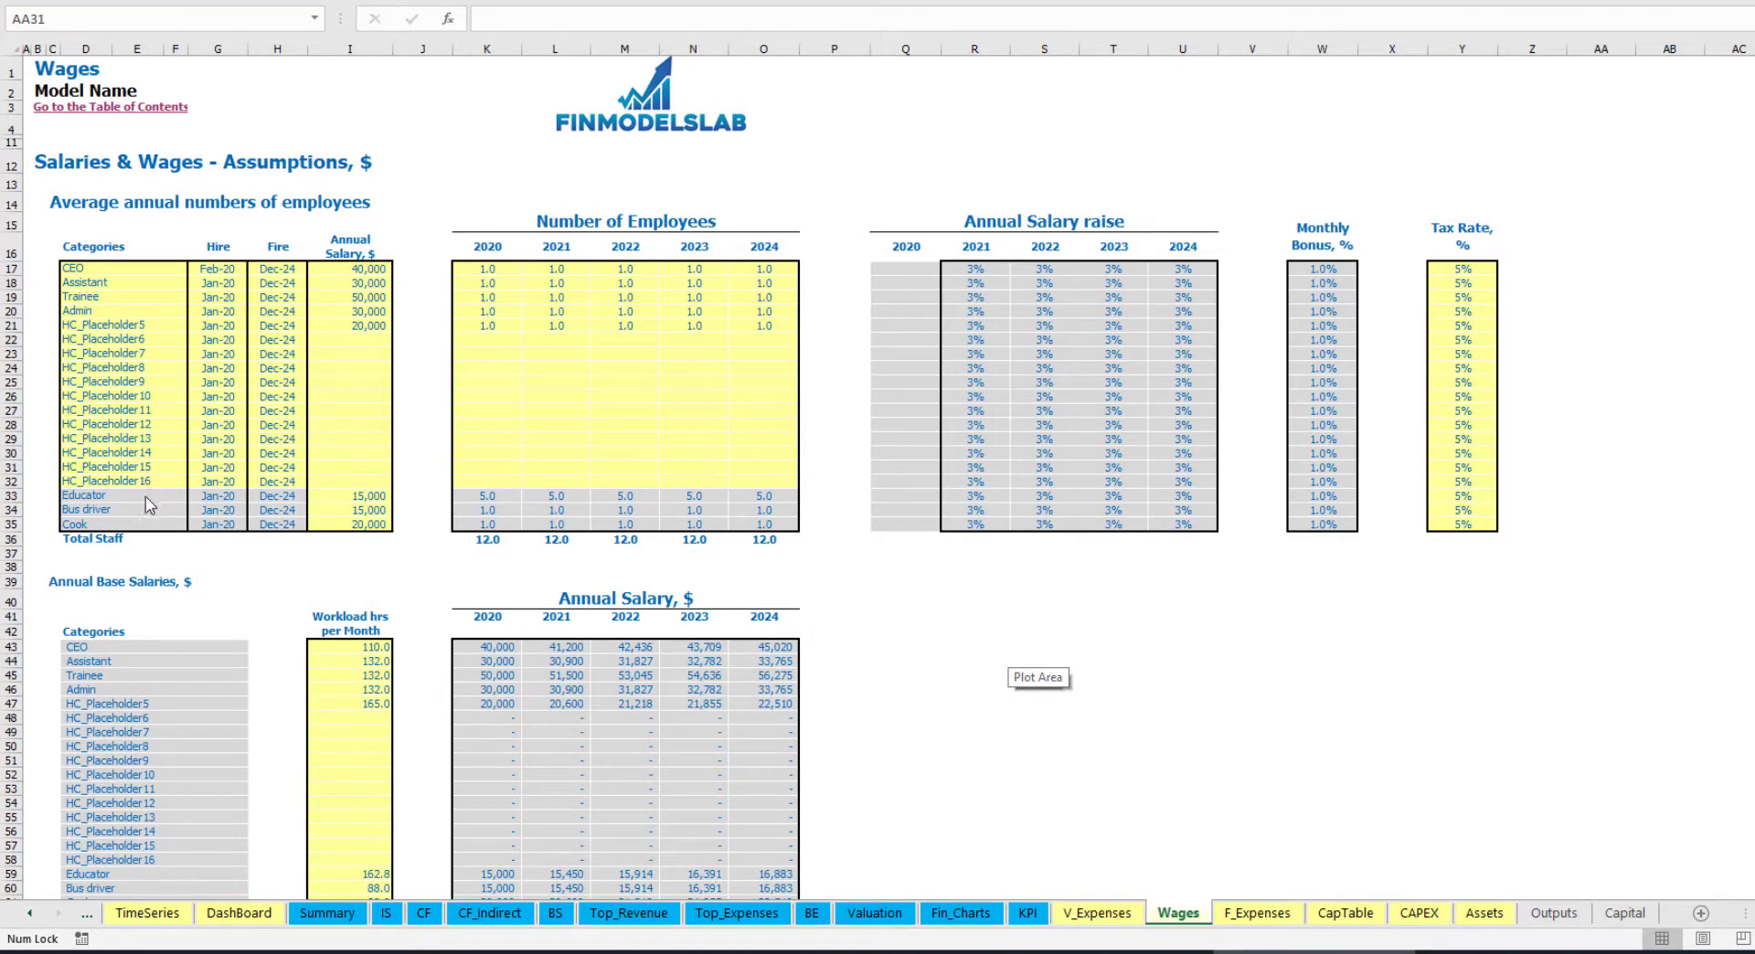
Review the Educator, Bus driver and Cook categories and their annual salaries on the Wages sheet
drag(146, 499, 144, 521)
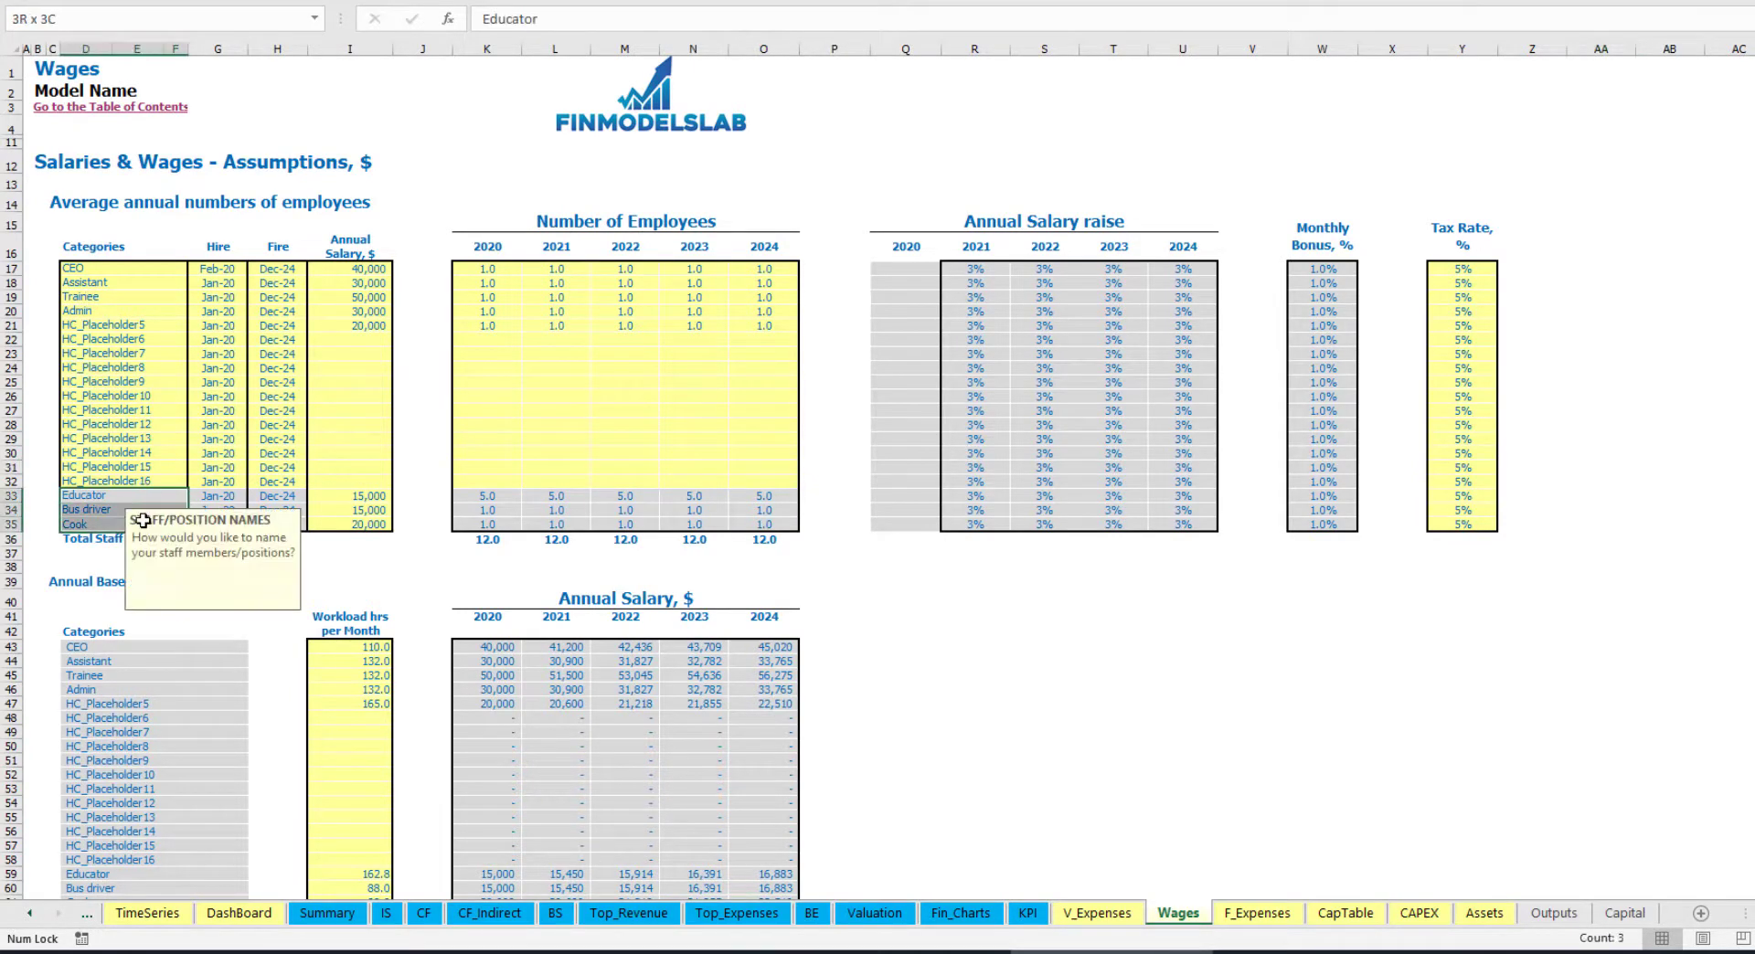
click(82, 553)
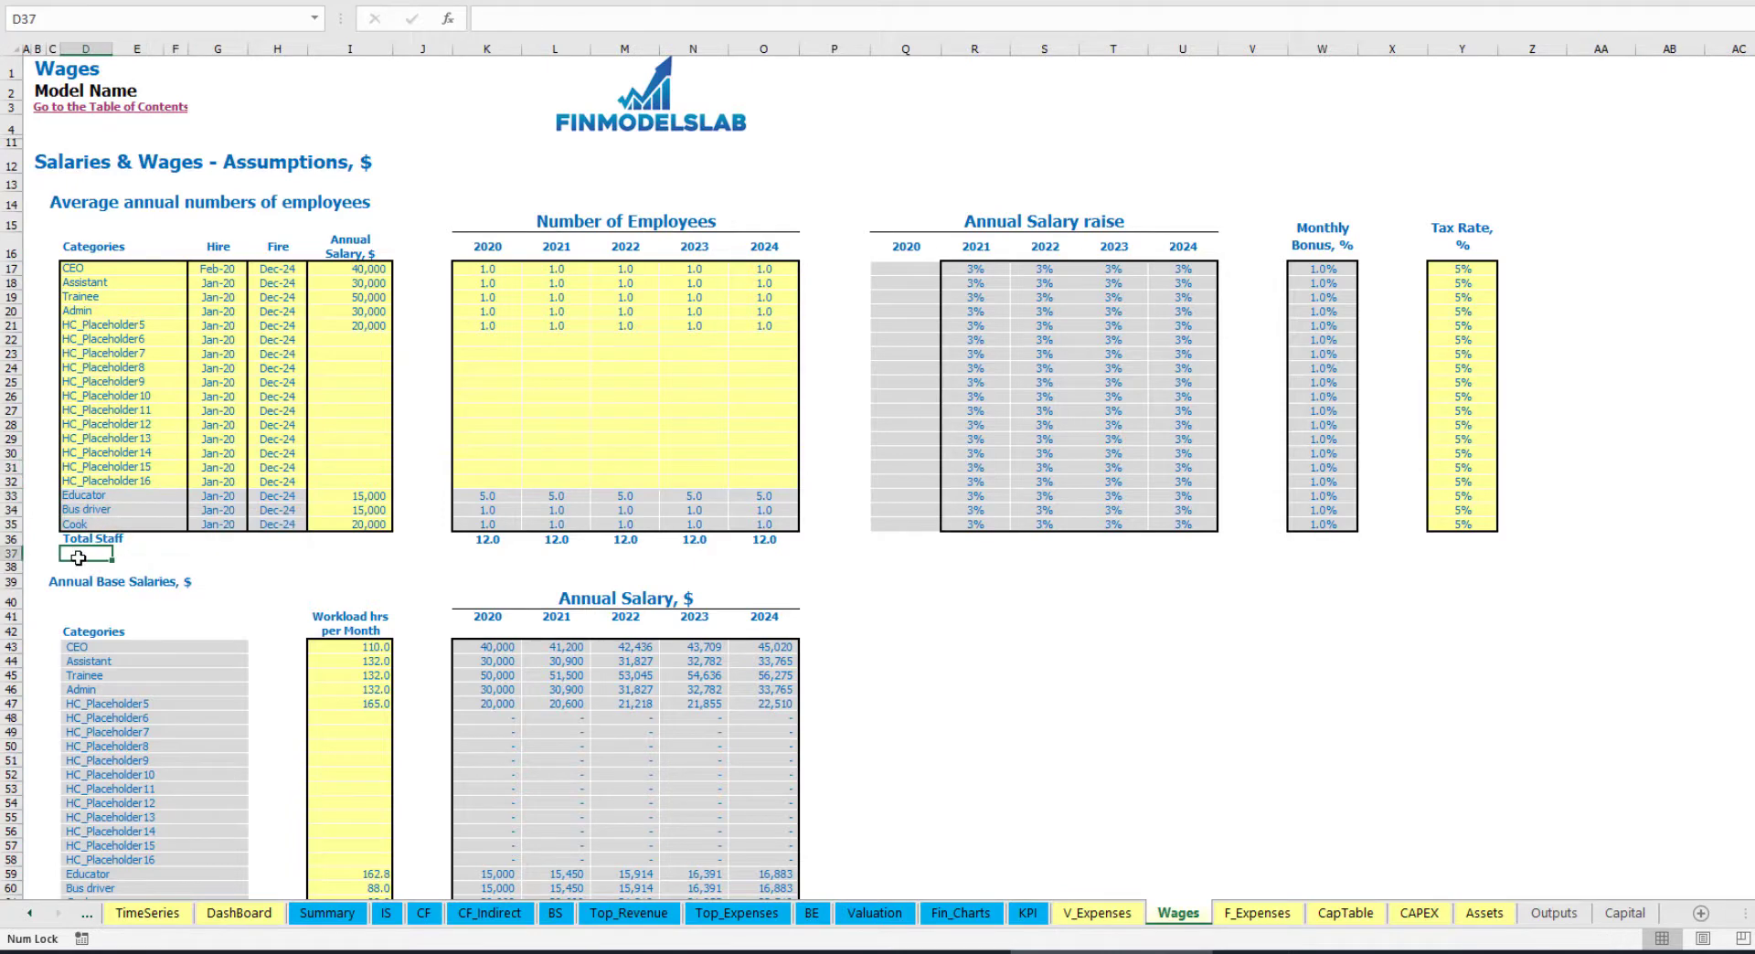
click(91, 508)
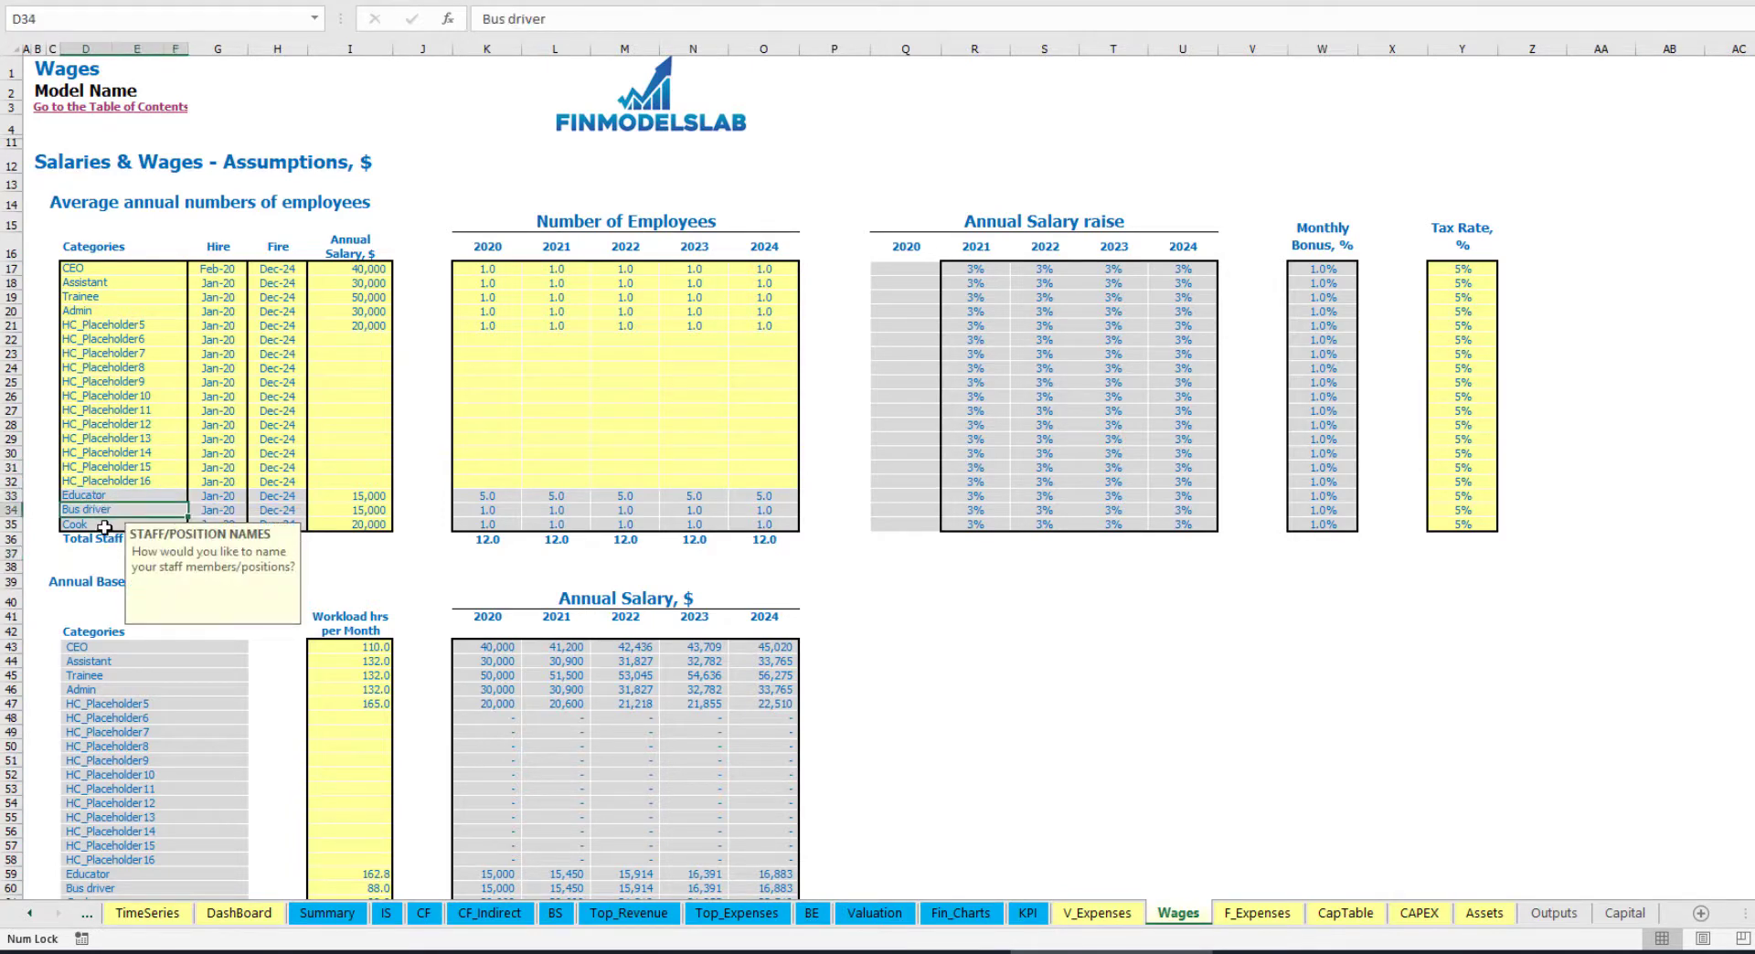
click(104, 557)
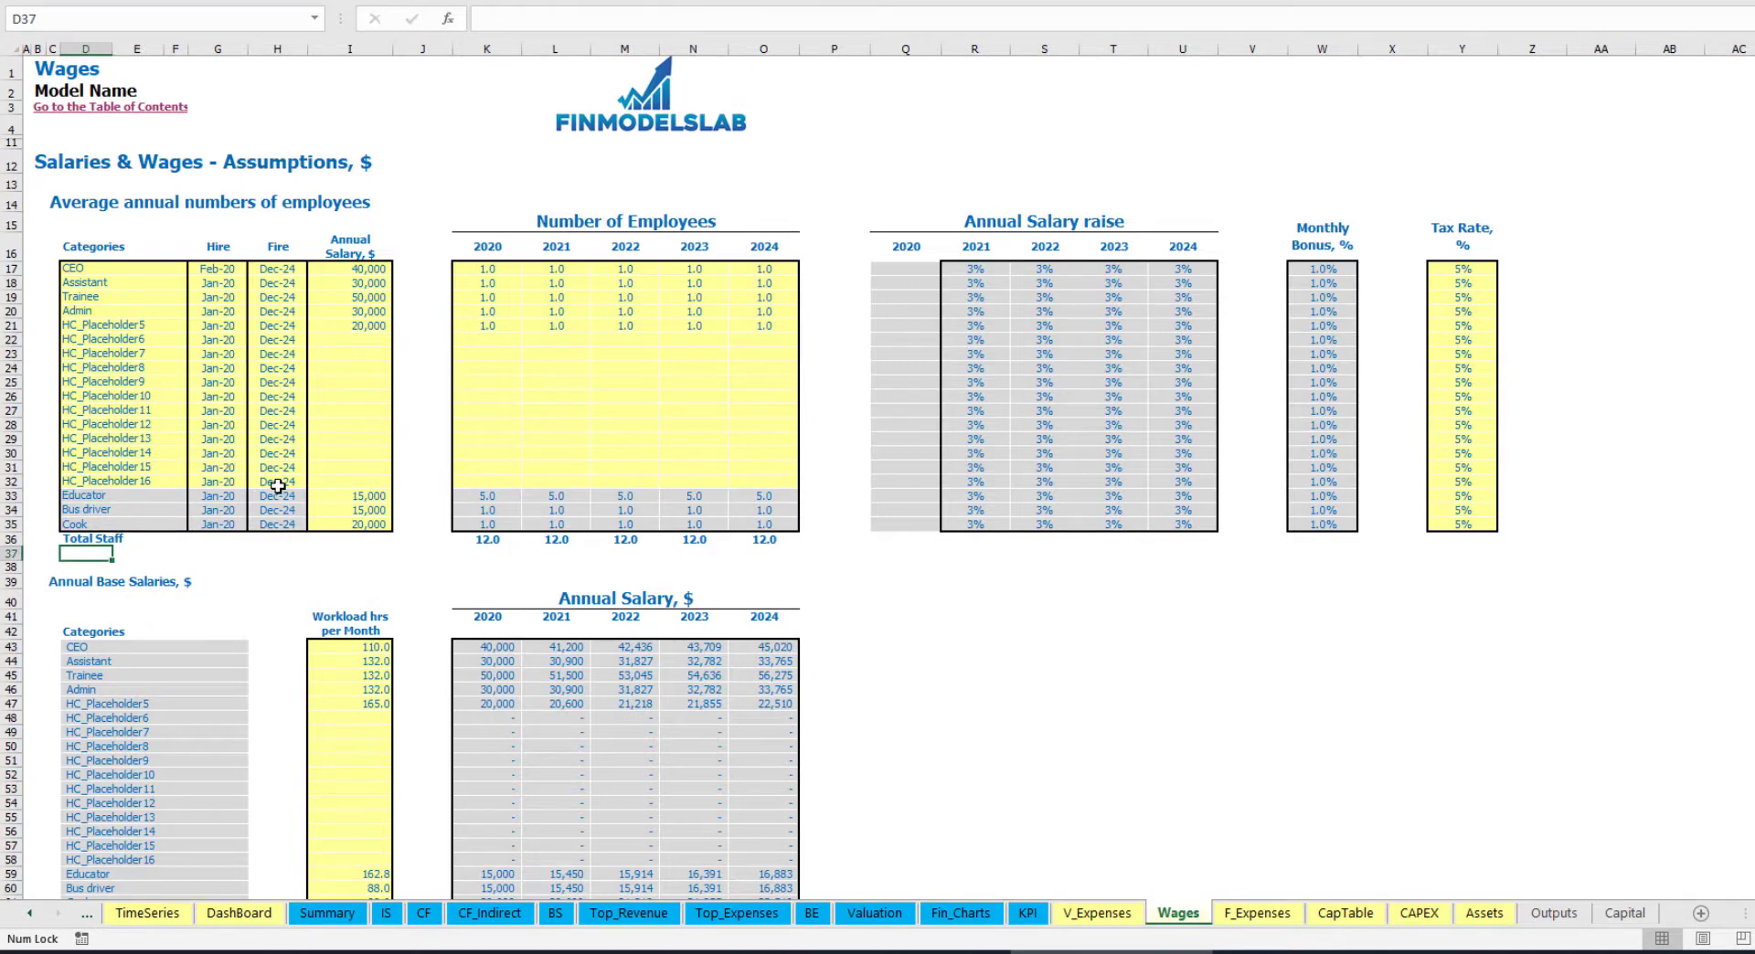
drag(350, 498, 348, 524)
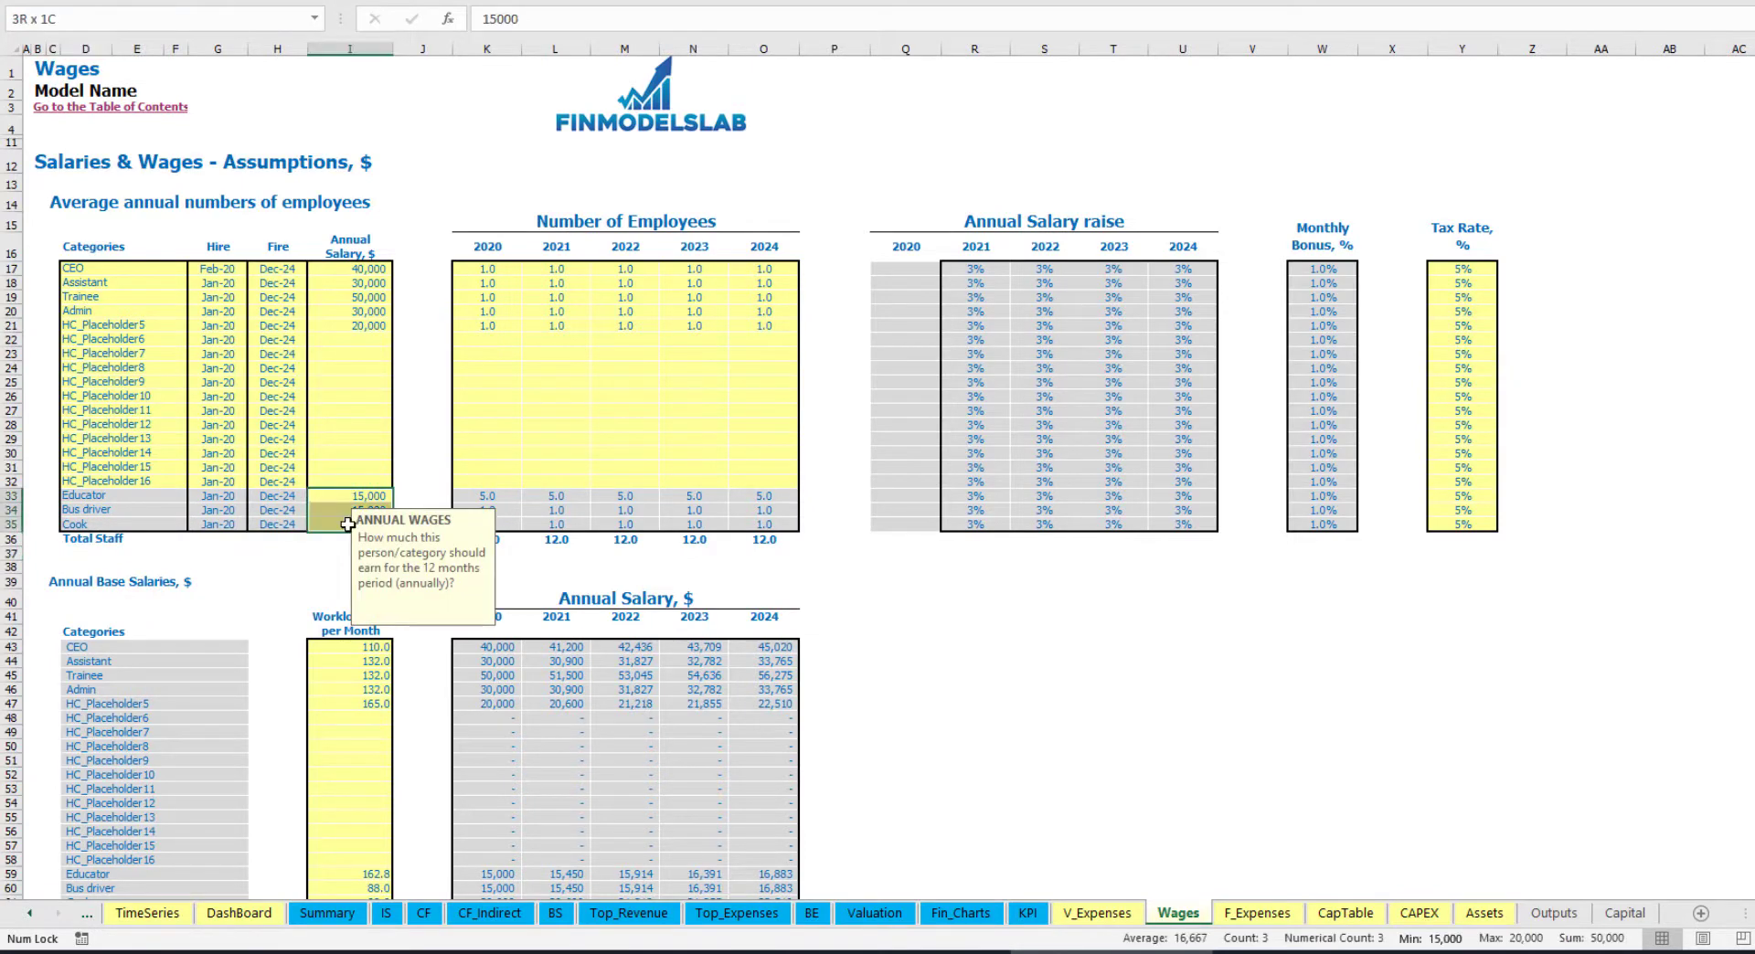
click(293, 554)
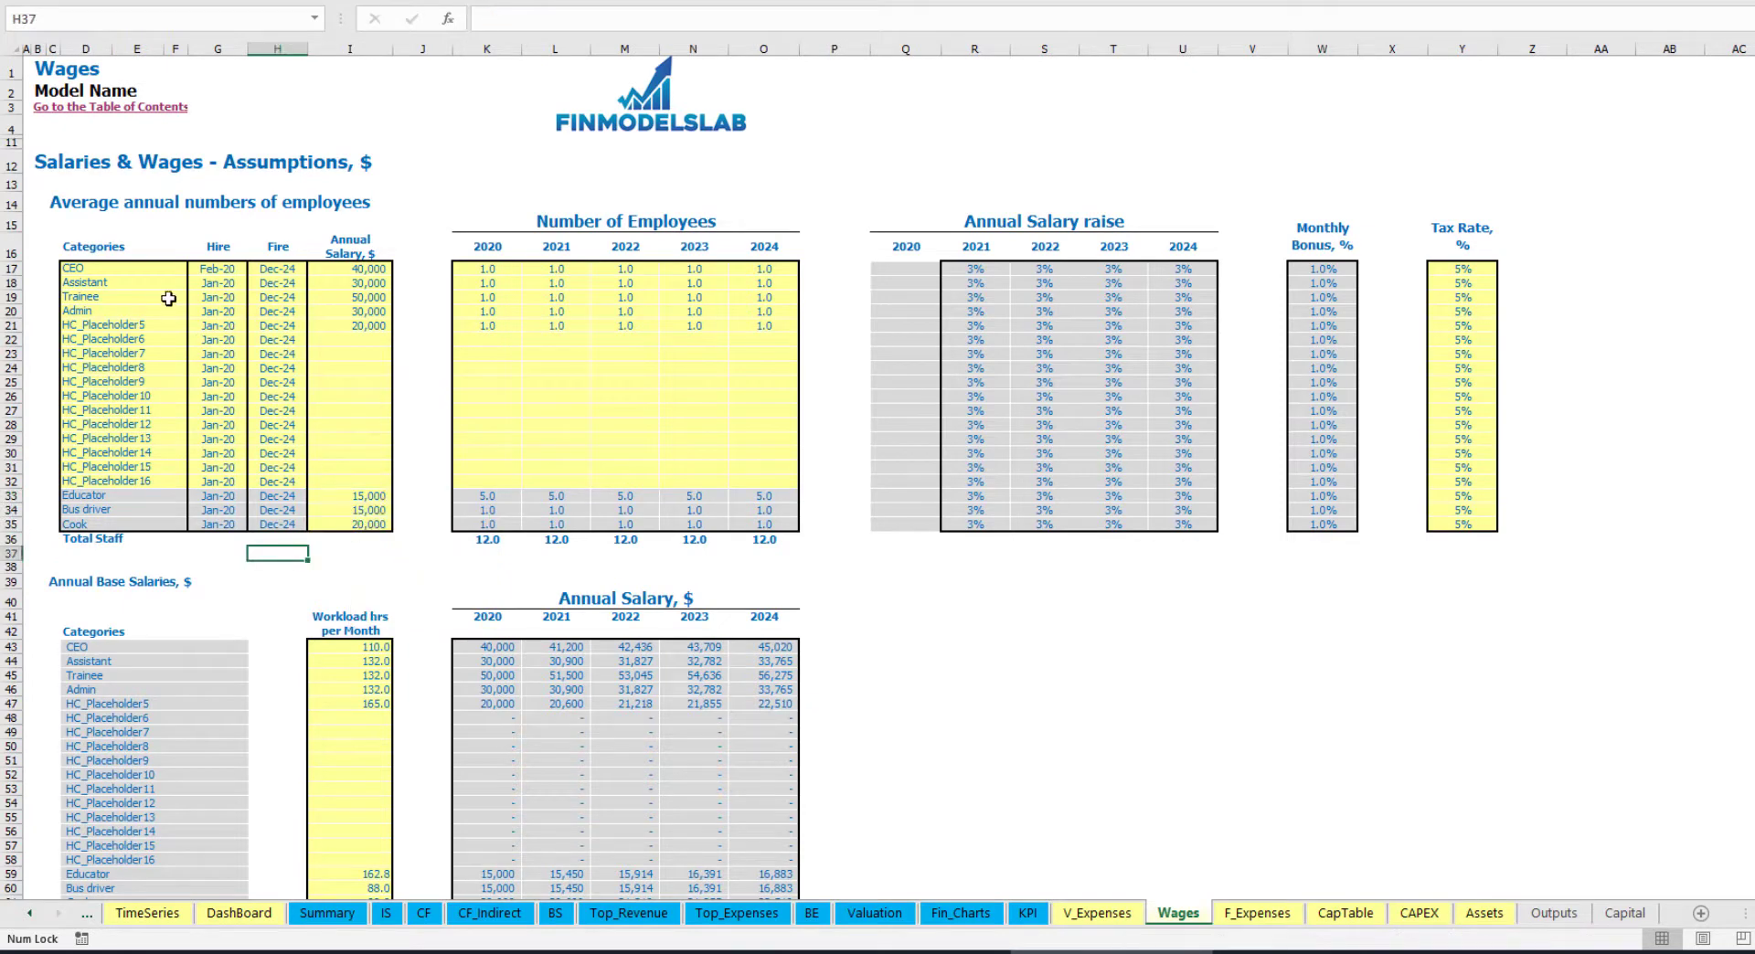
Rename the CEO staff category on the Wages sheet as Manager
drag(134, 271, 163, 477)
click(93, 269)
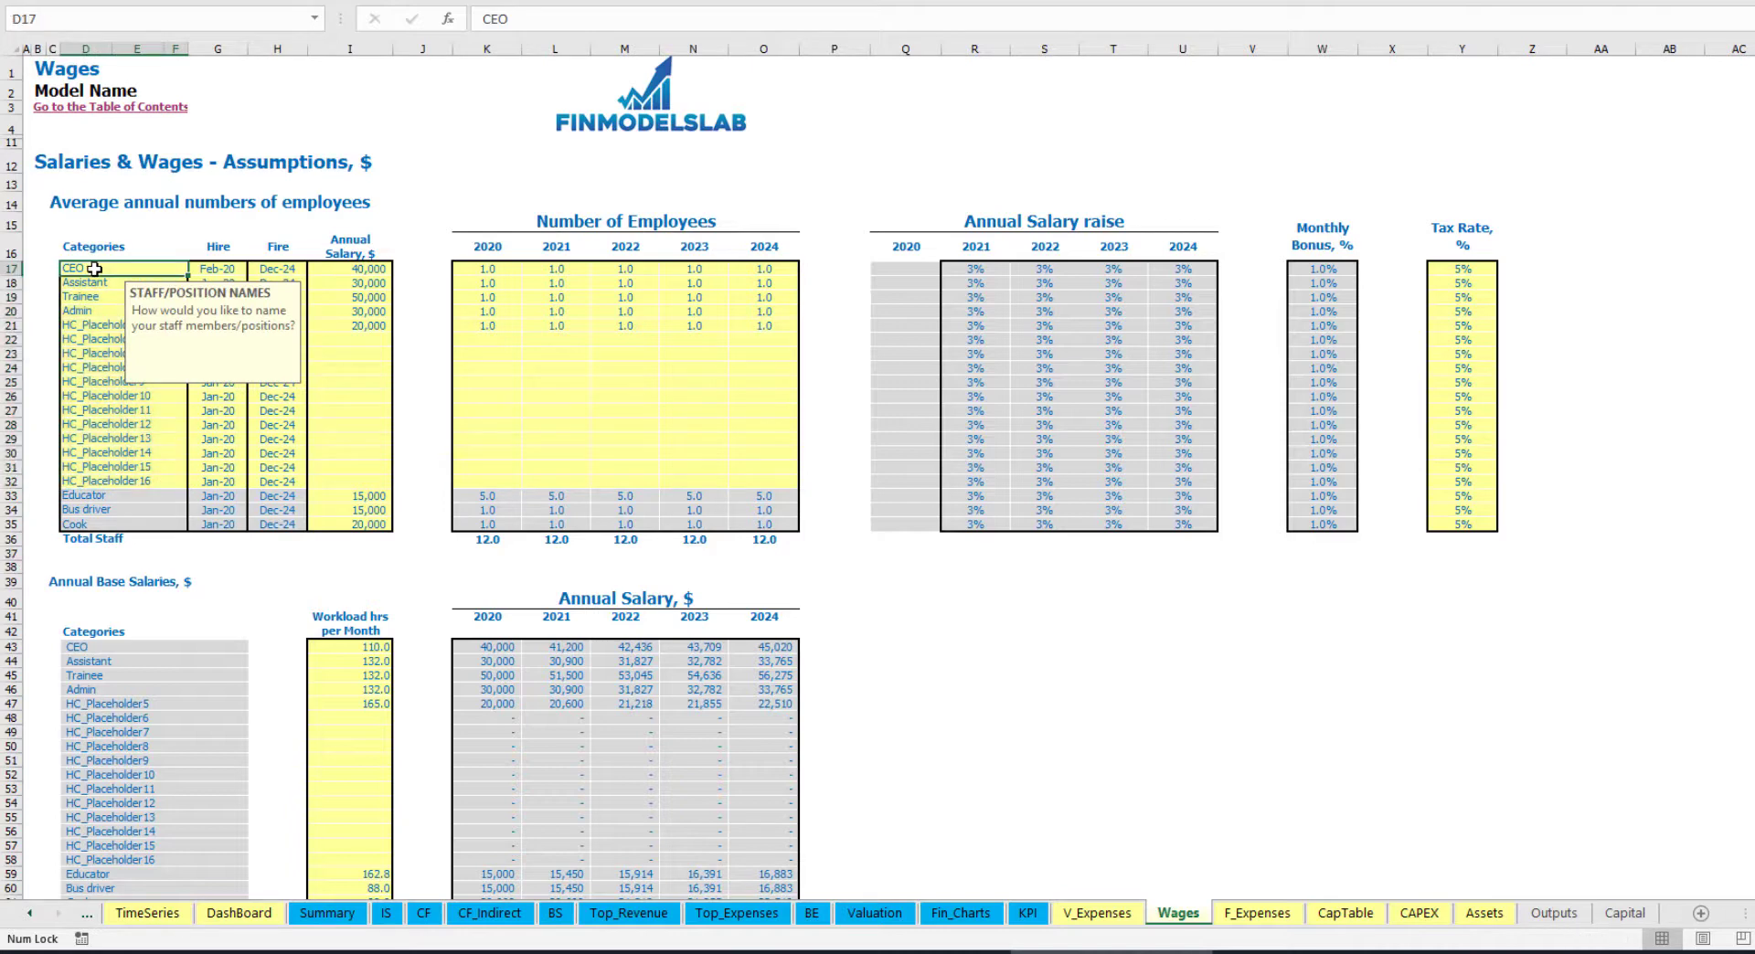
text(Manager)
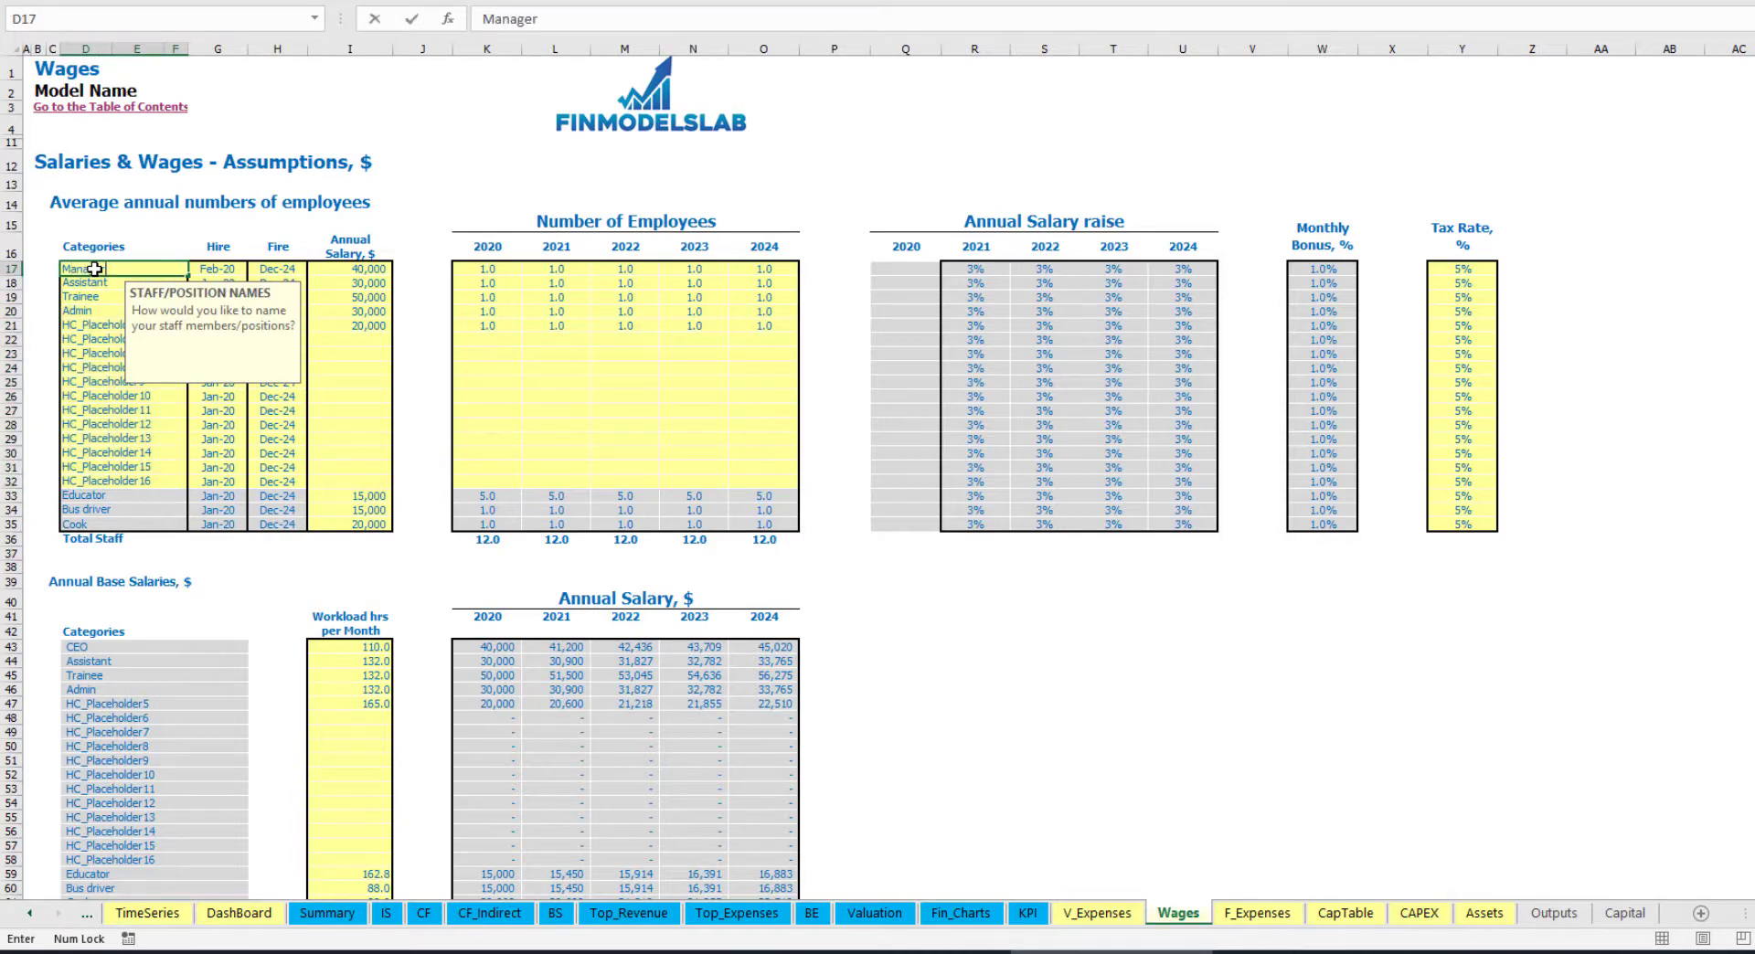
key(Return)
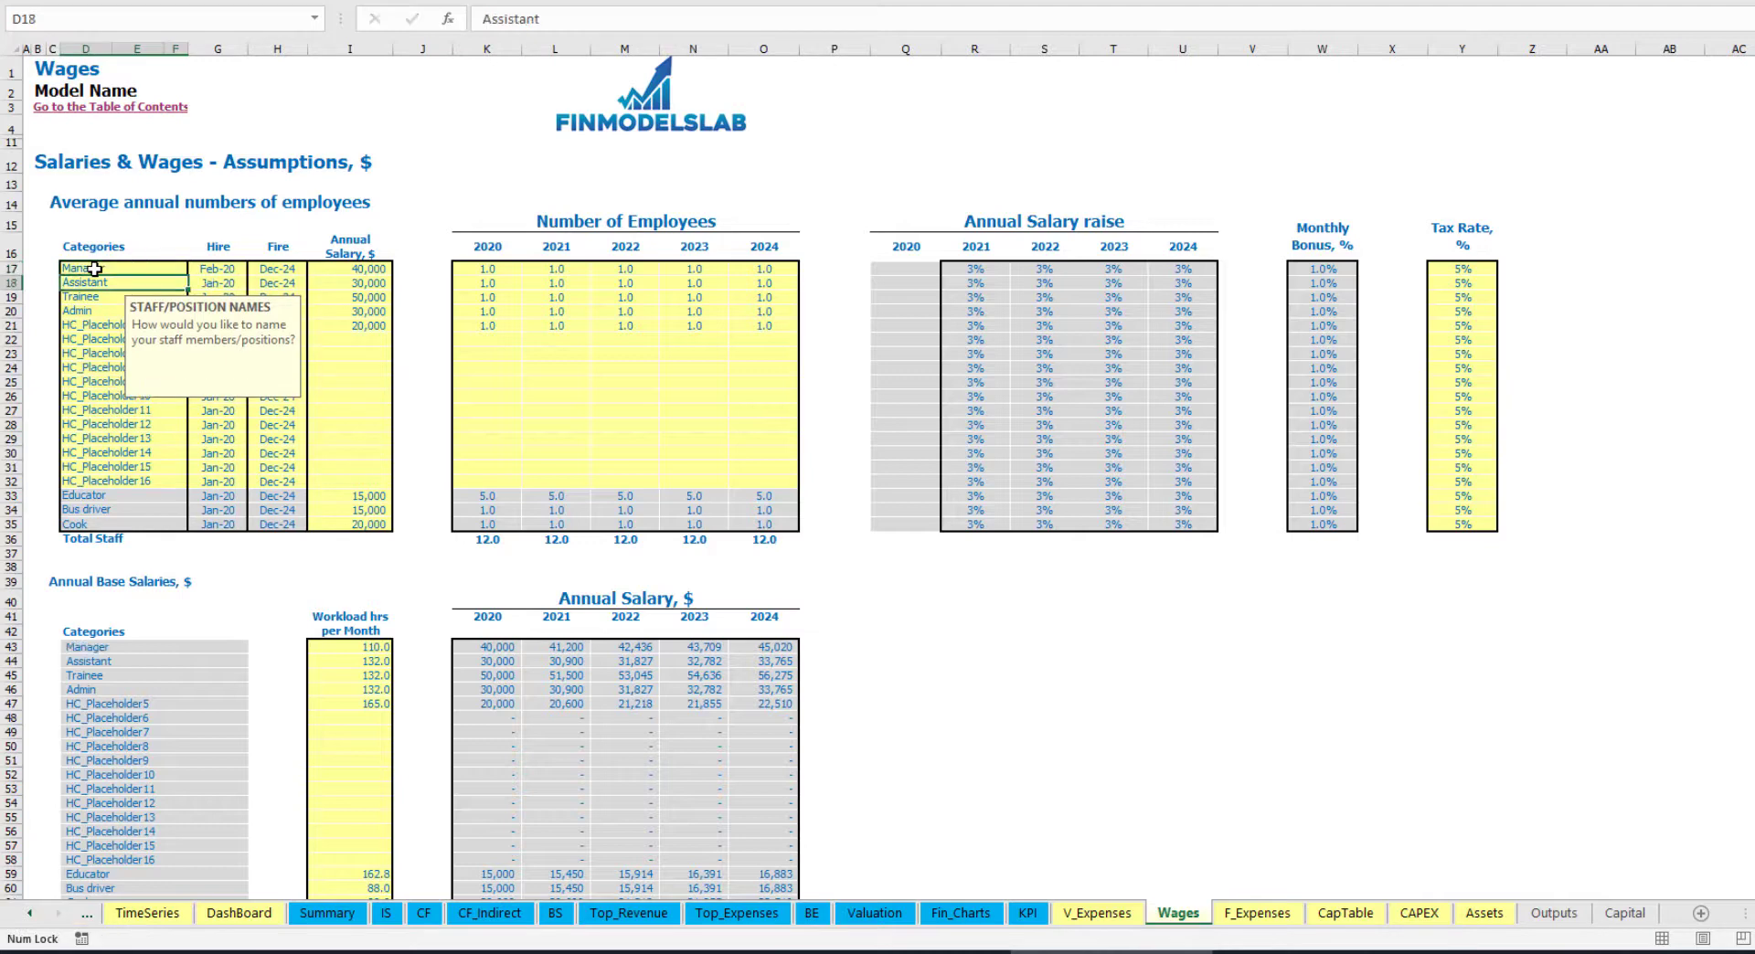
Set the Manager's hire date on the Wages sheet to Apr-20
key(Right)
click(242, 269)
click(255, 269)
click(229, 317)
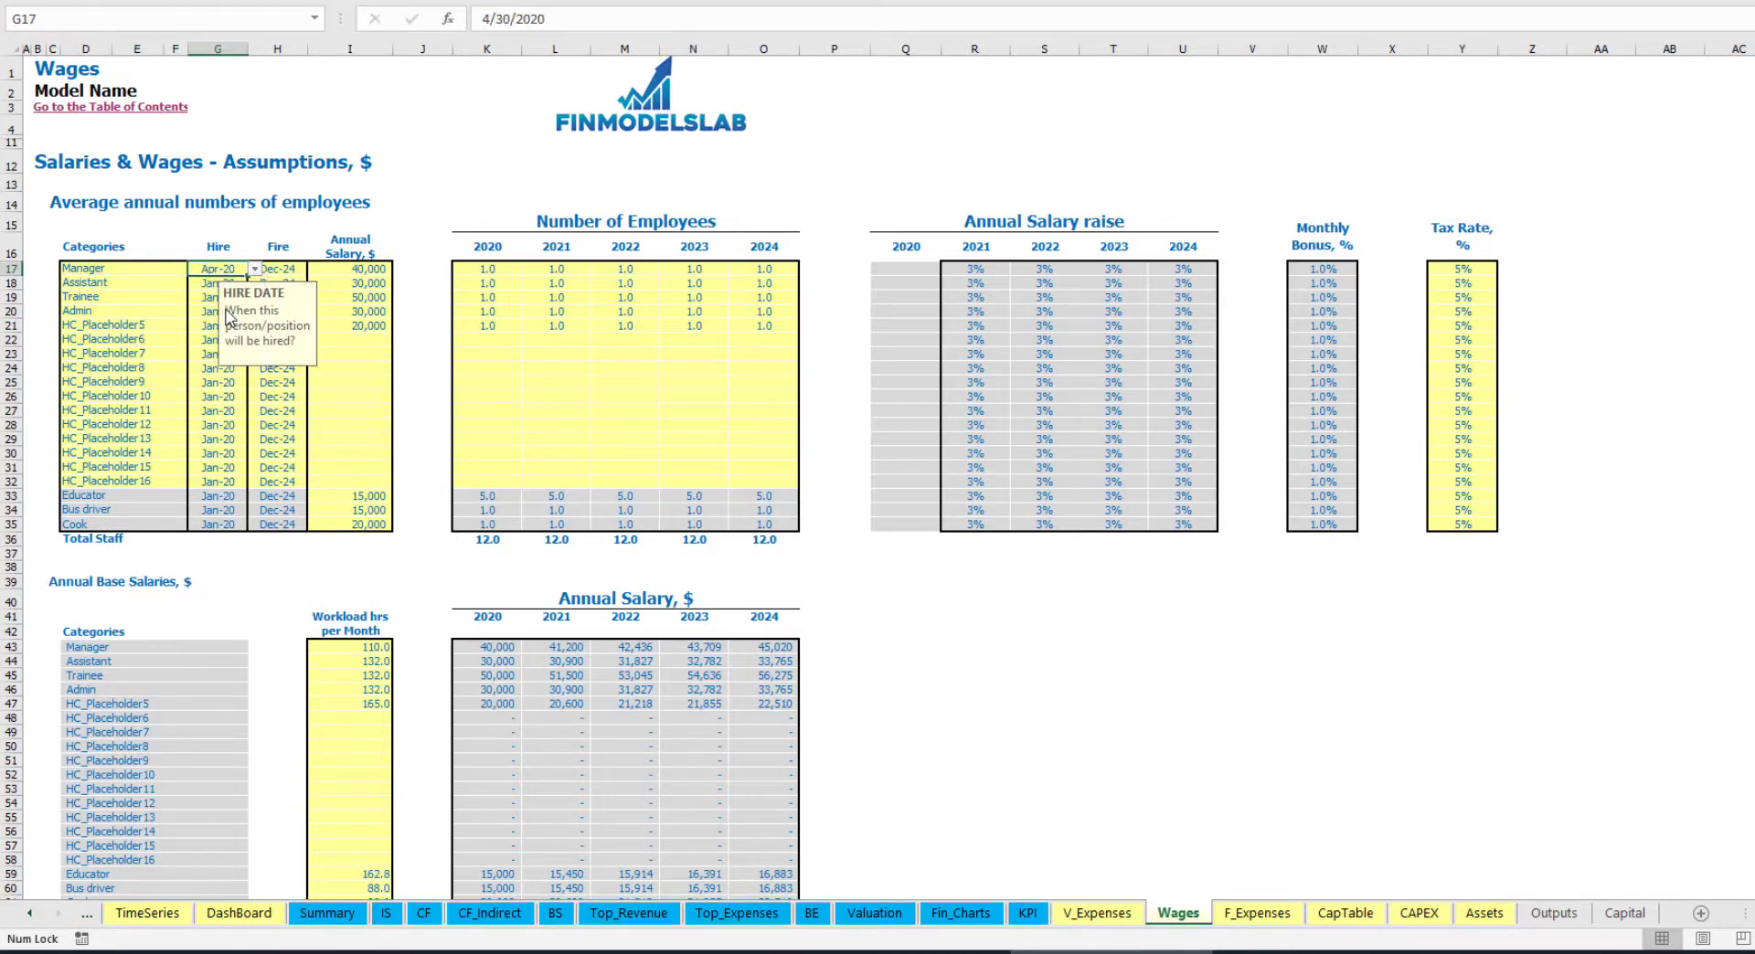
Set the Manager's annual salary on the Wages sheet to 35,000
click(304, 254)
click(283, 271)
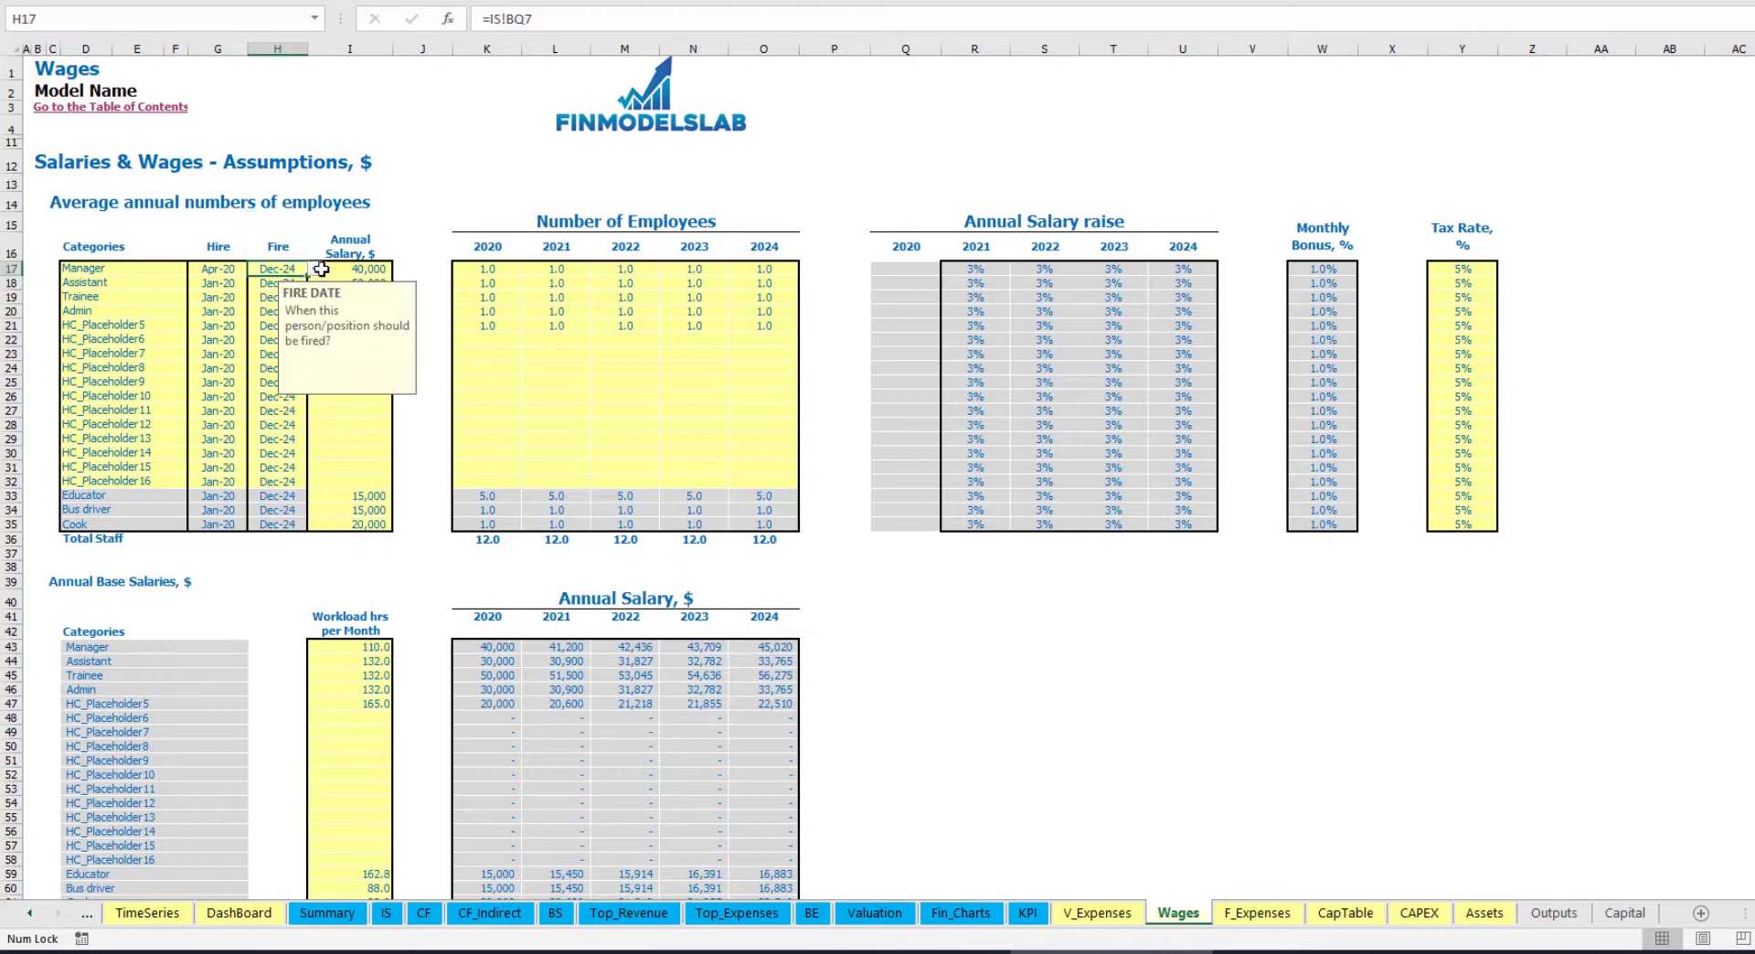
click(339, 270)
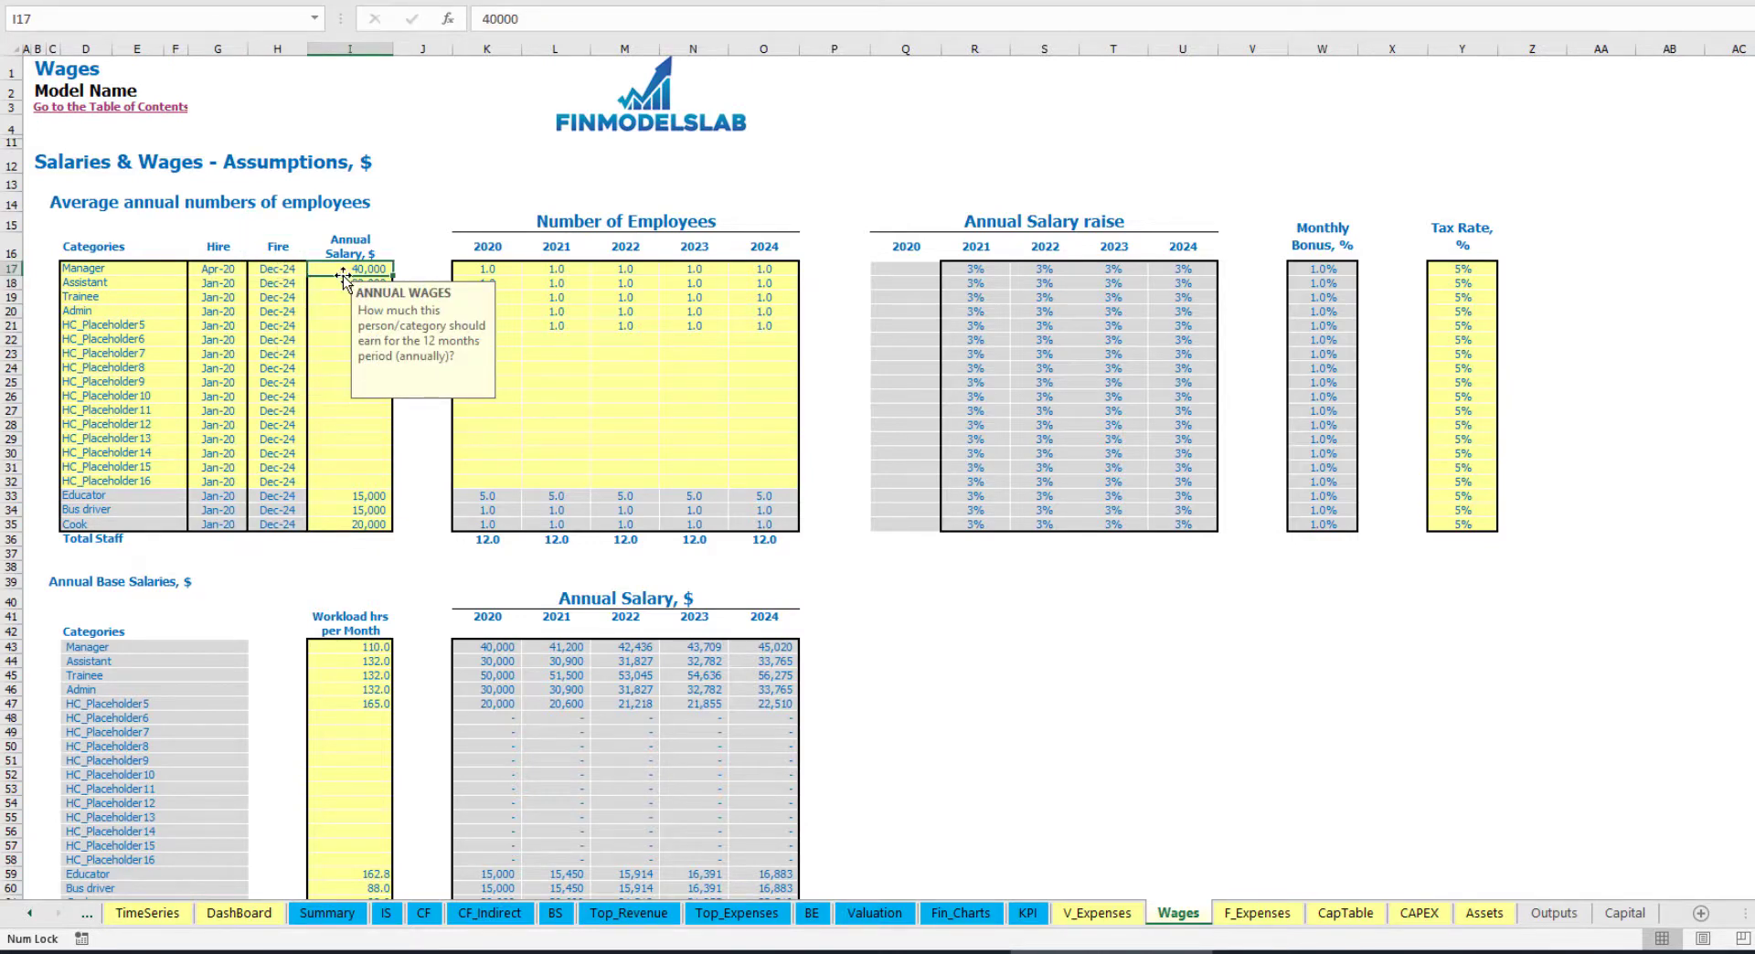
text(35,)
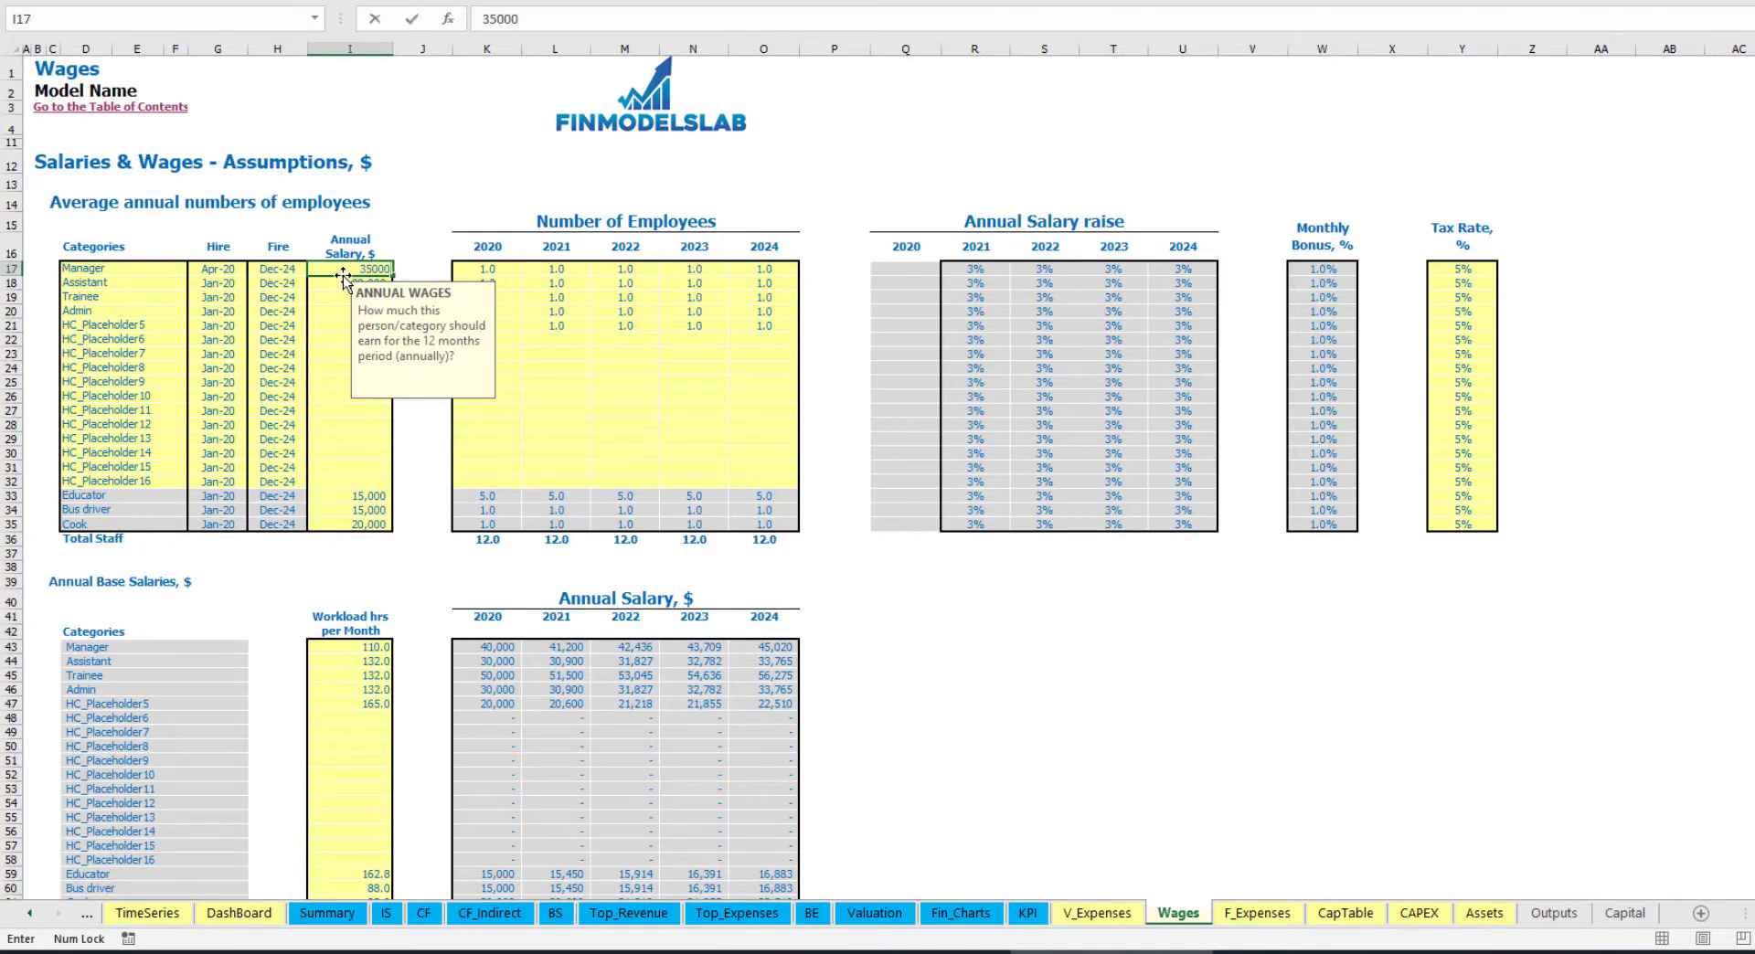
text(000)
key(Return)
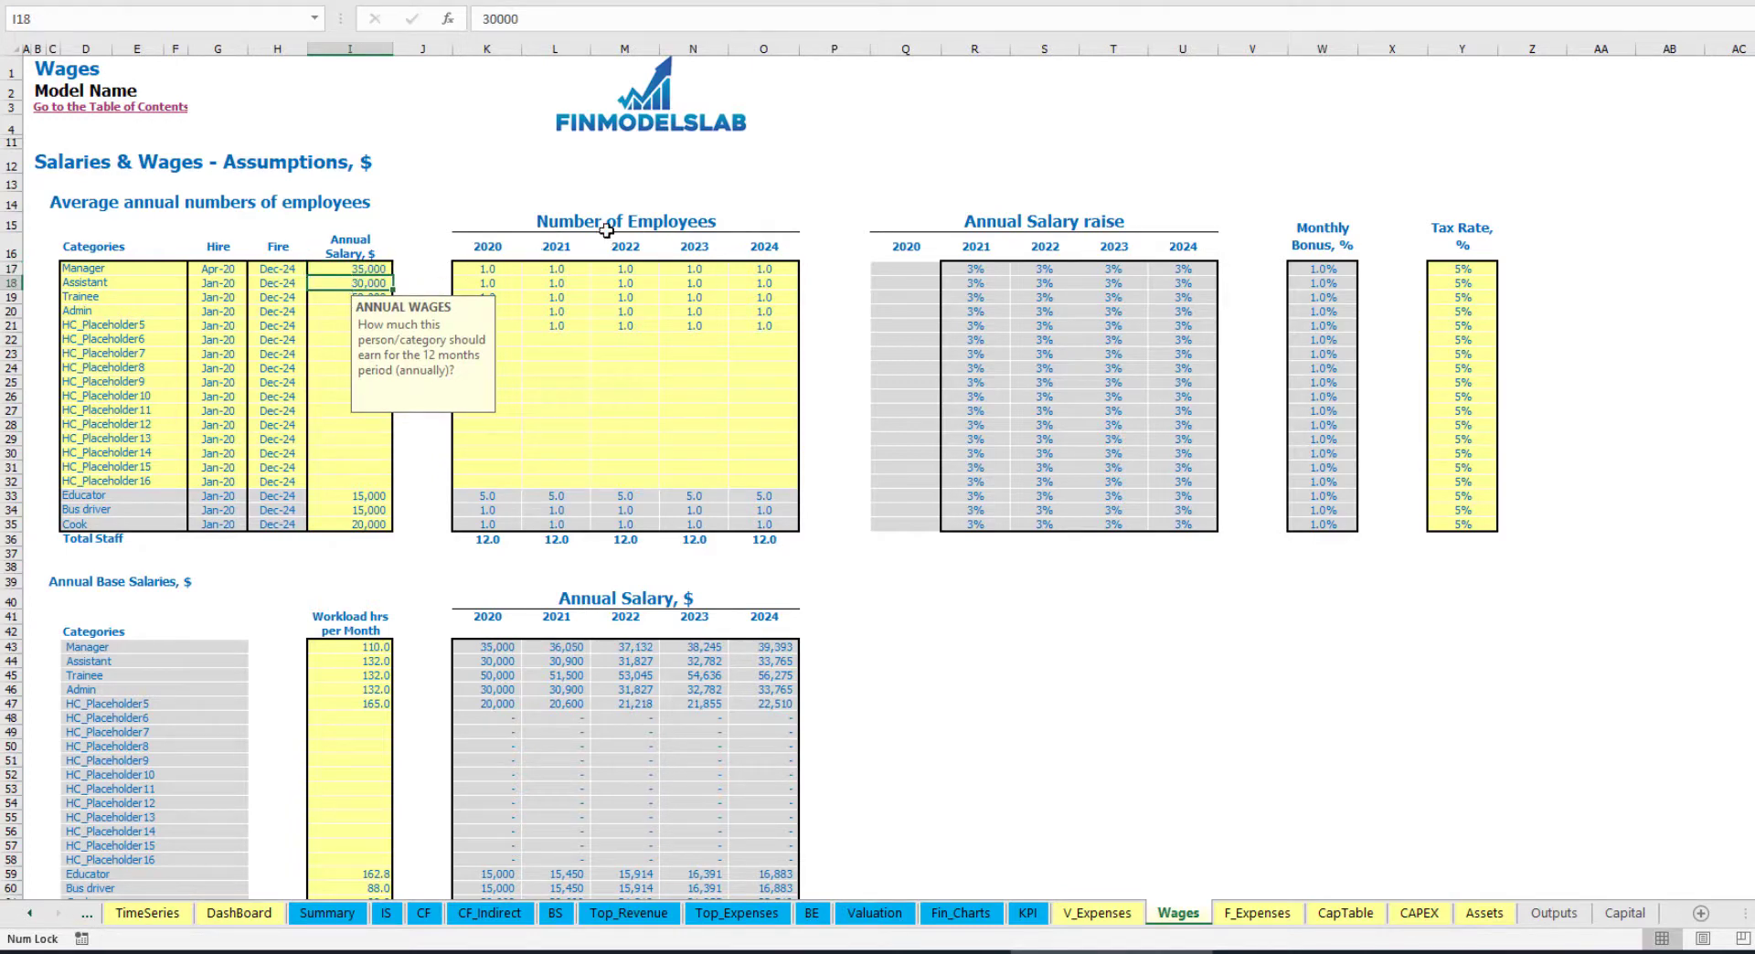
Set the Manager's number of employees to 2 for 2021, 3 for 2022, 4 for 2023 and 5 for 2024
click(503, 270)
click(540, 269)
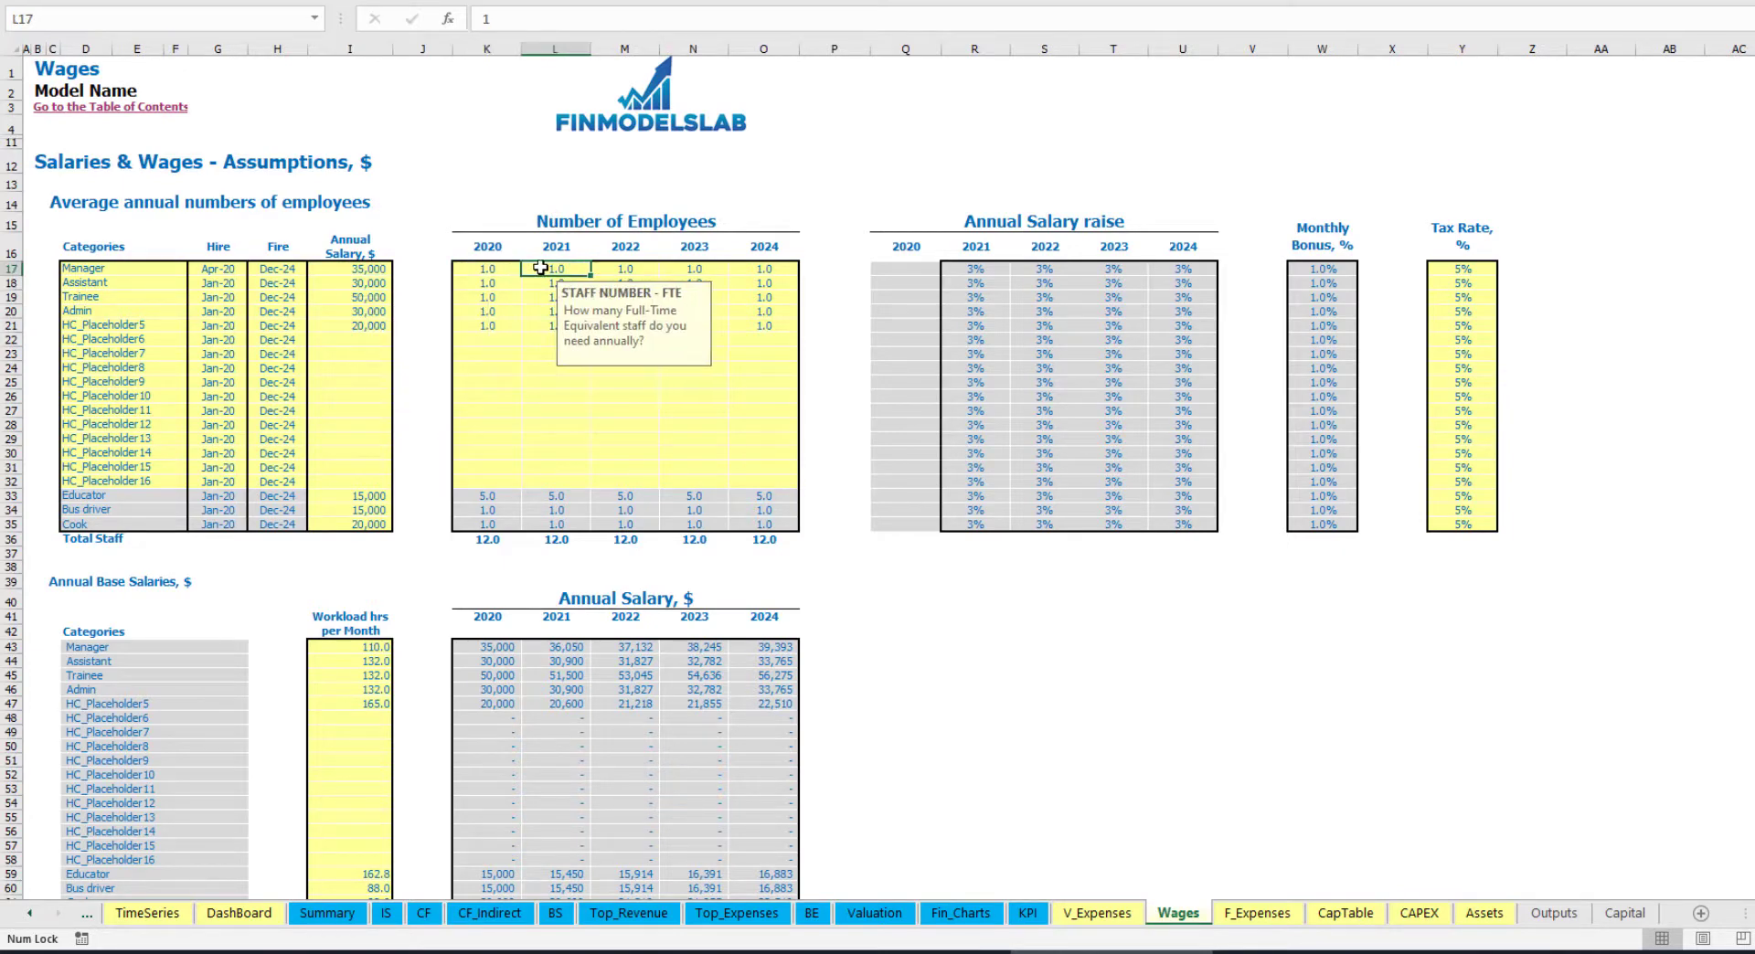
text(2)
key(Tab)
text(3)
key(Tab)
text(4)
key(Tab)
text(5)
key(Tab)
Examine the Manager's monthly headcount across all years in the Total Staff Numbers section
scroll(626, 418, down, 5)
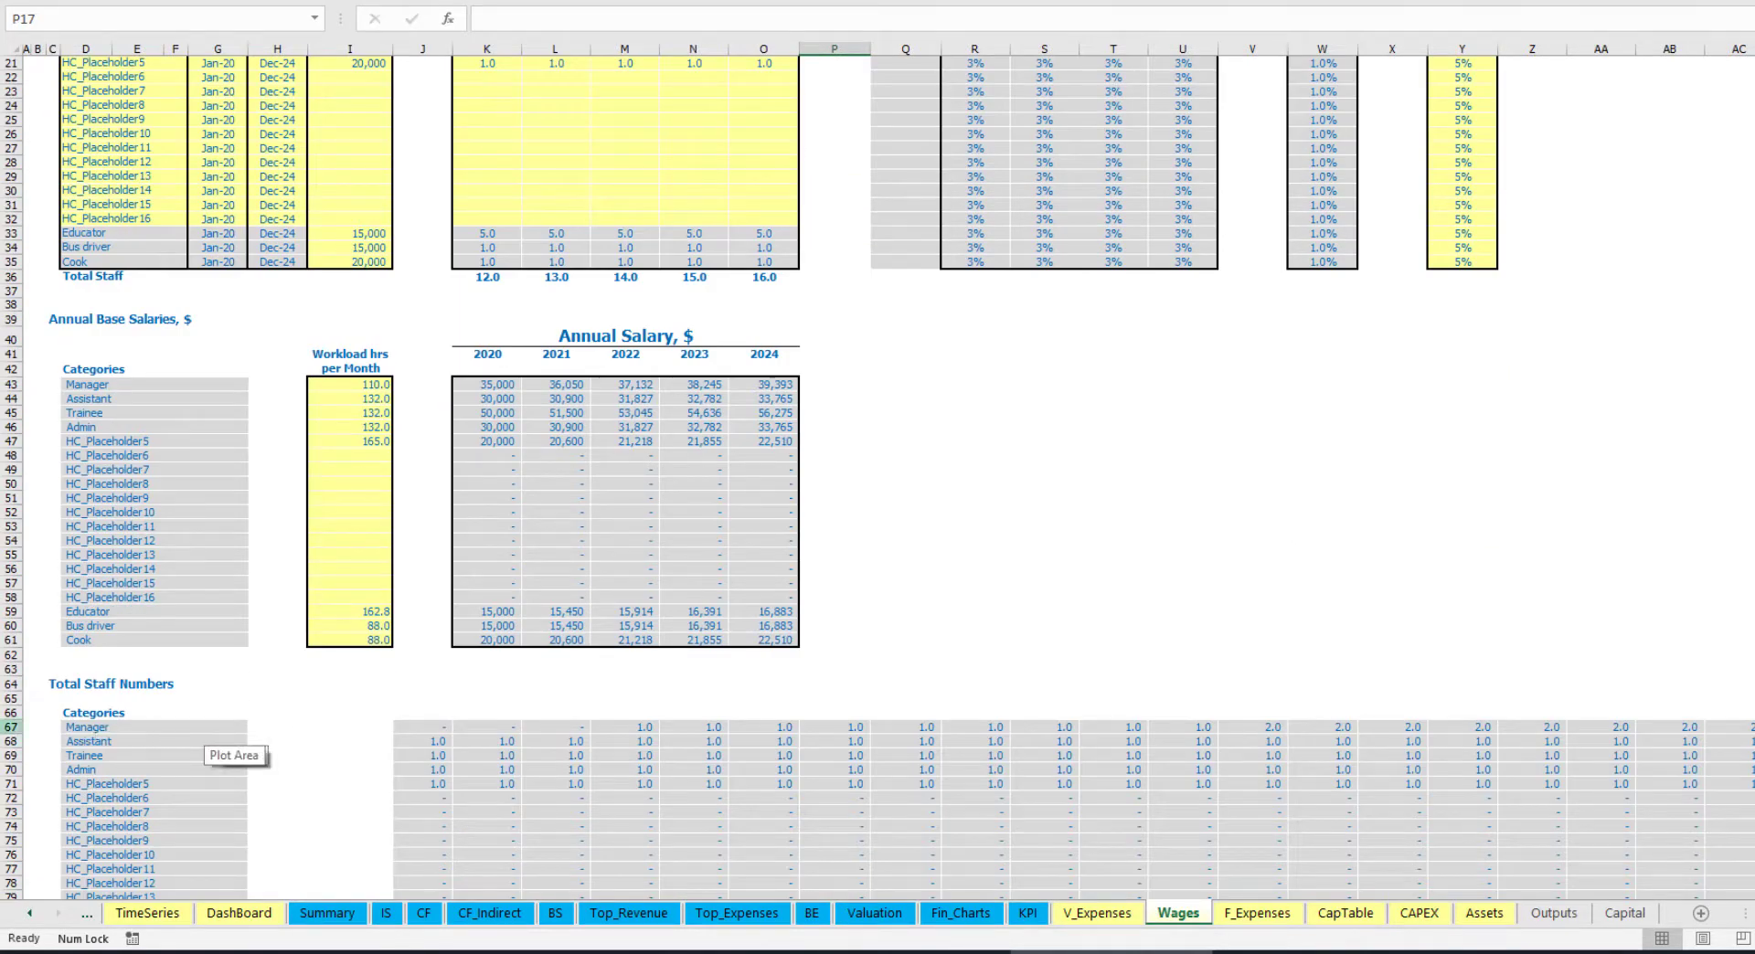
click(13, 726)
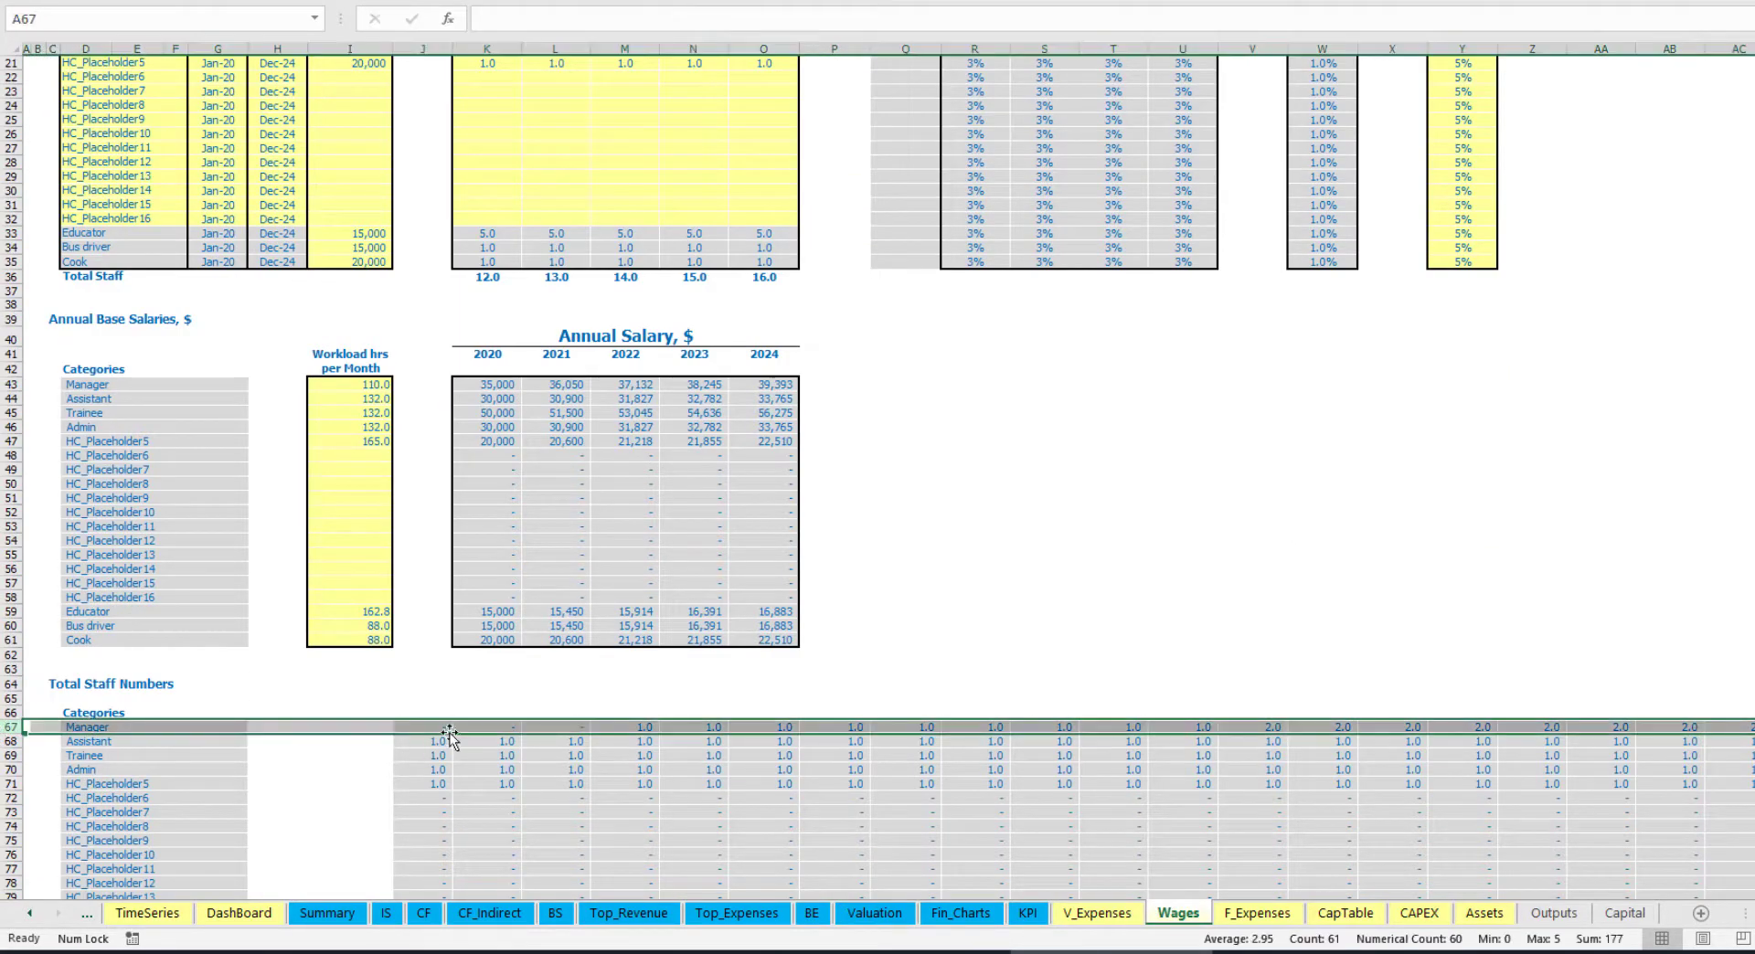
click(627, 728)
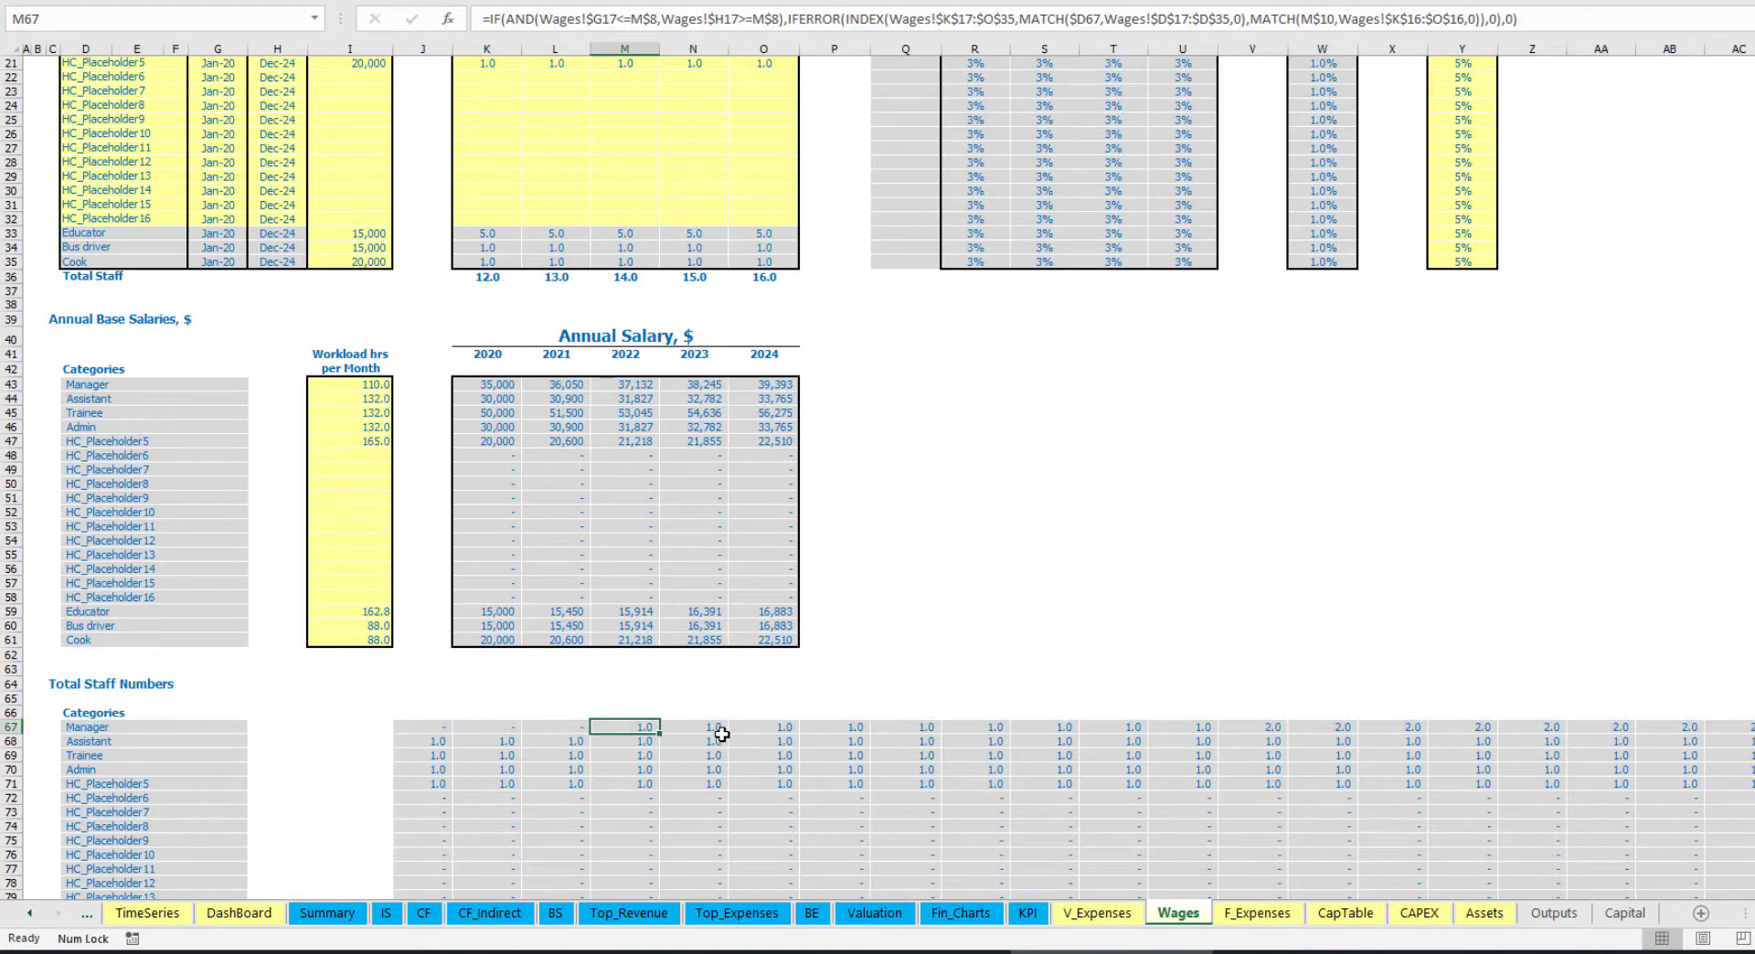
click(1282, 726)
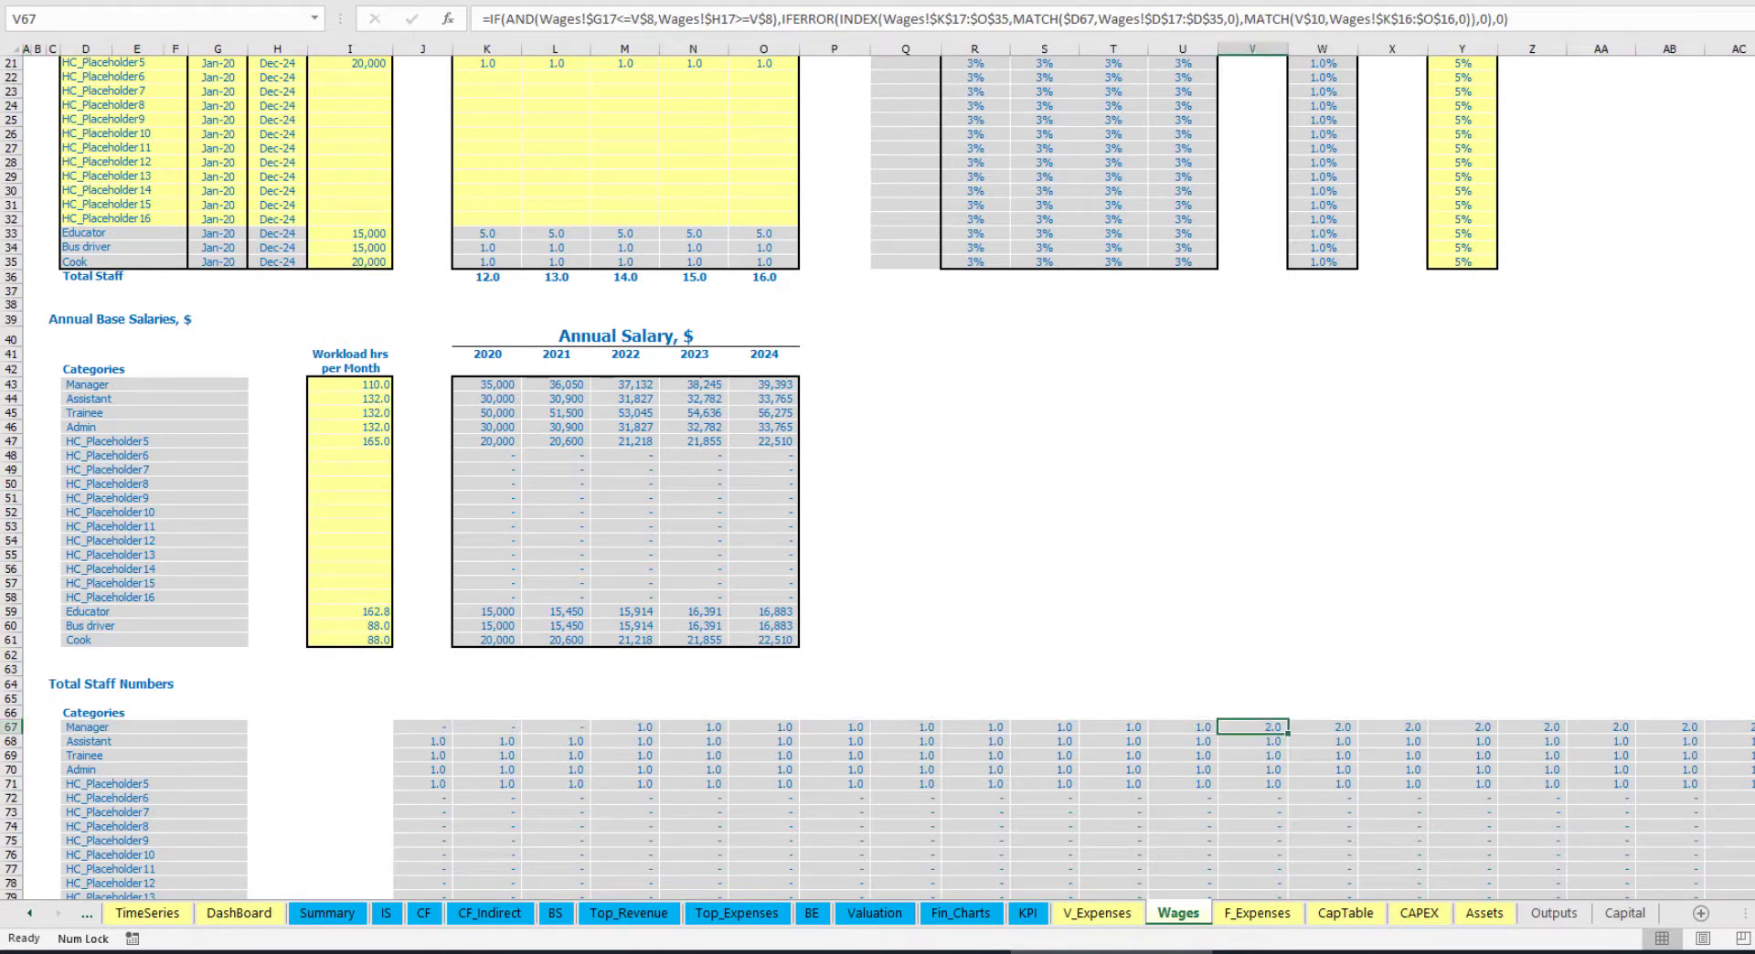
scroll(877, 471, right, 10)
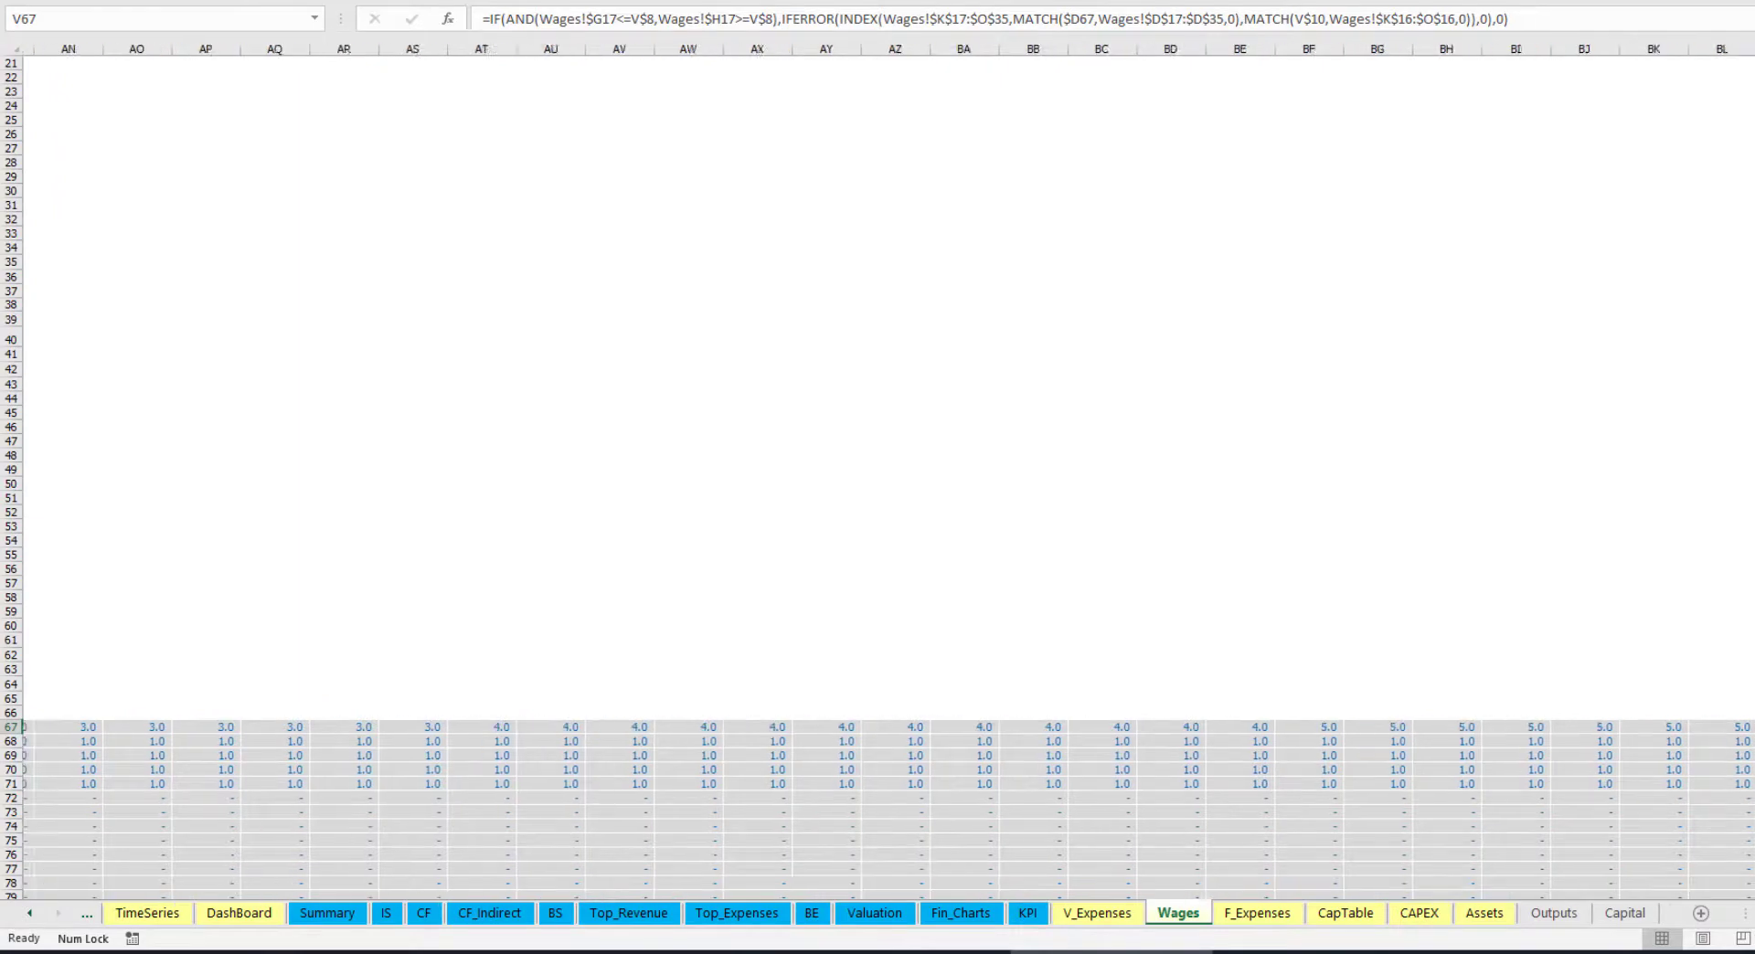
scroll(430, 482, left, 10)
scroll(430, 481, up, 6)
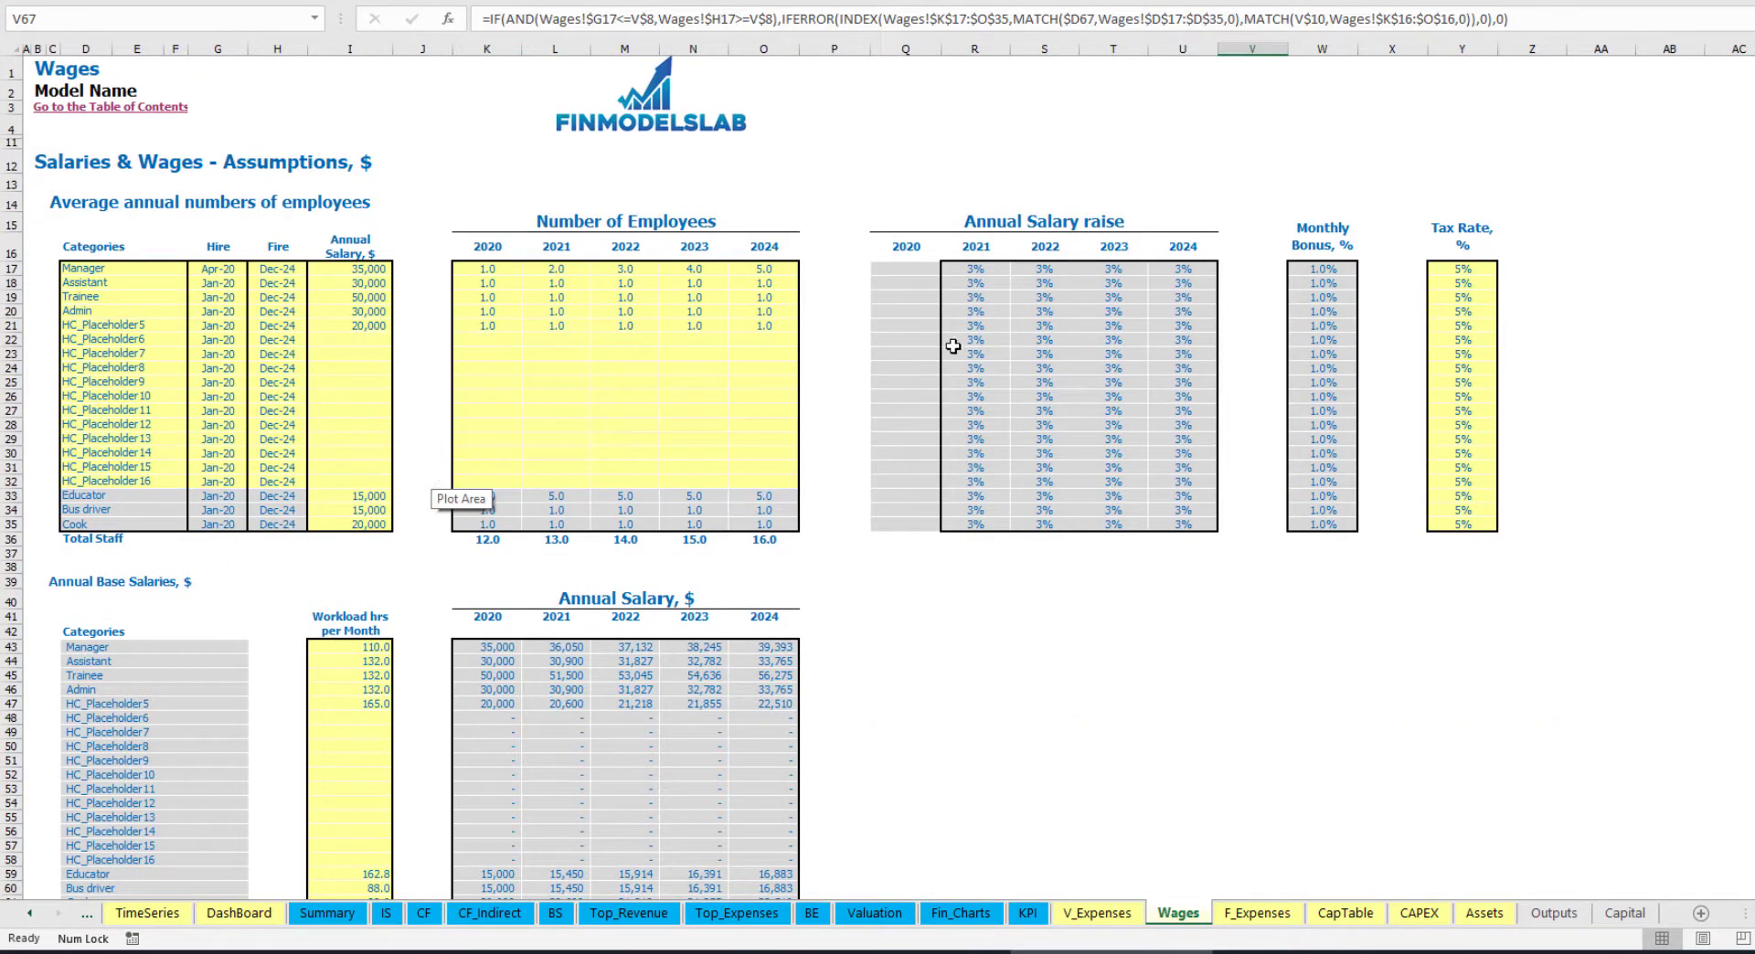
Review the Manager's annual salary raise percentages for 2021 to 2023 and the formula behind them
click(975, 270)
click(1046, 270)
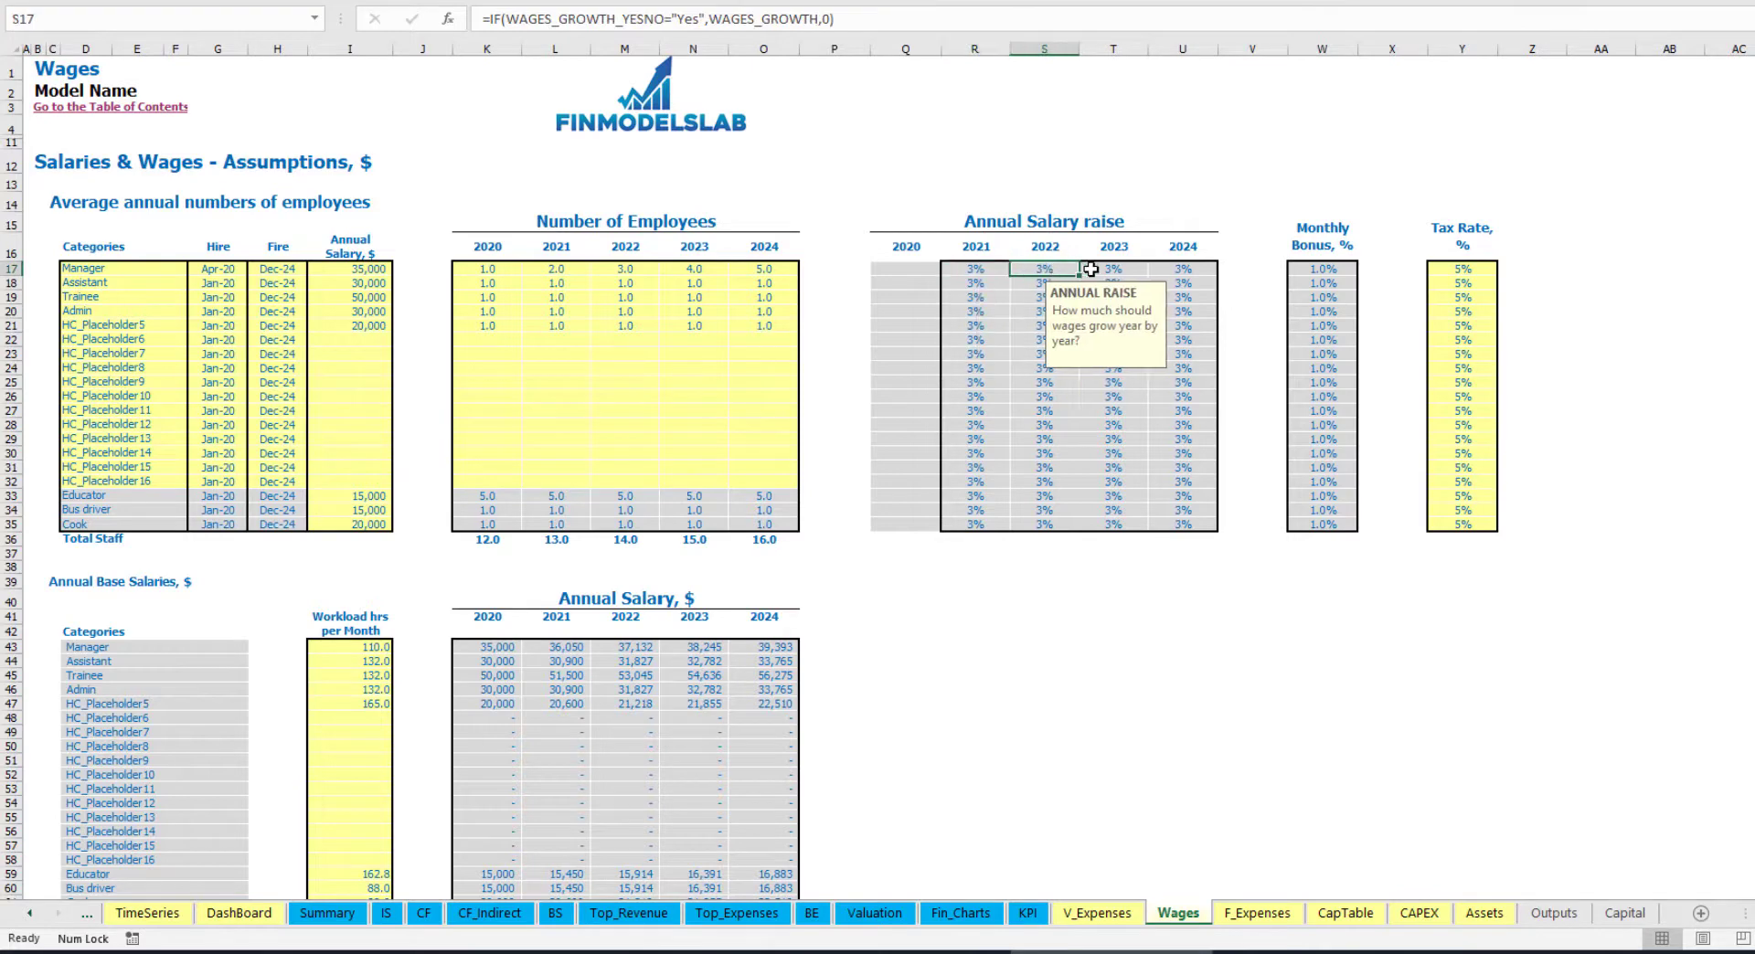
click(1112, 271)
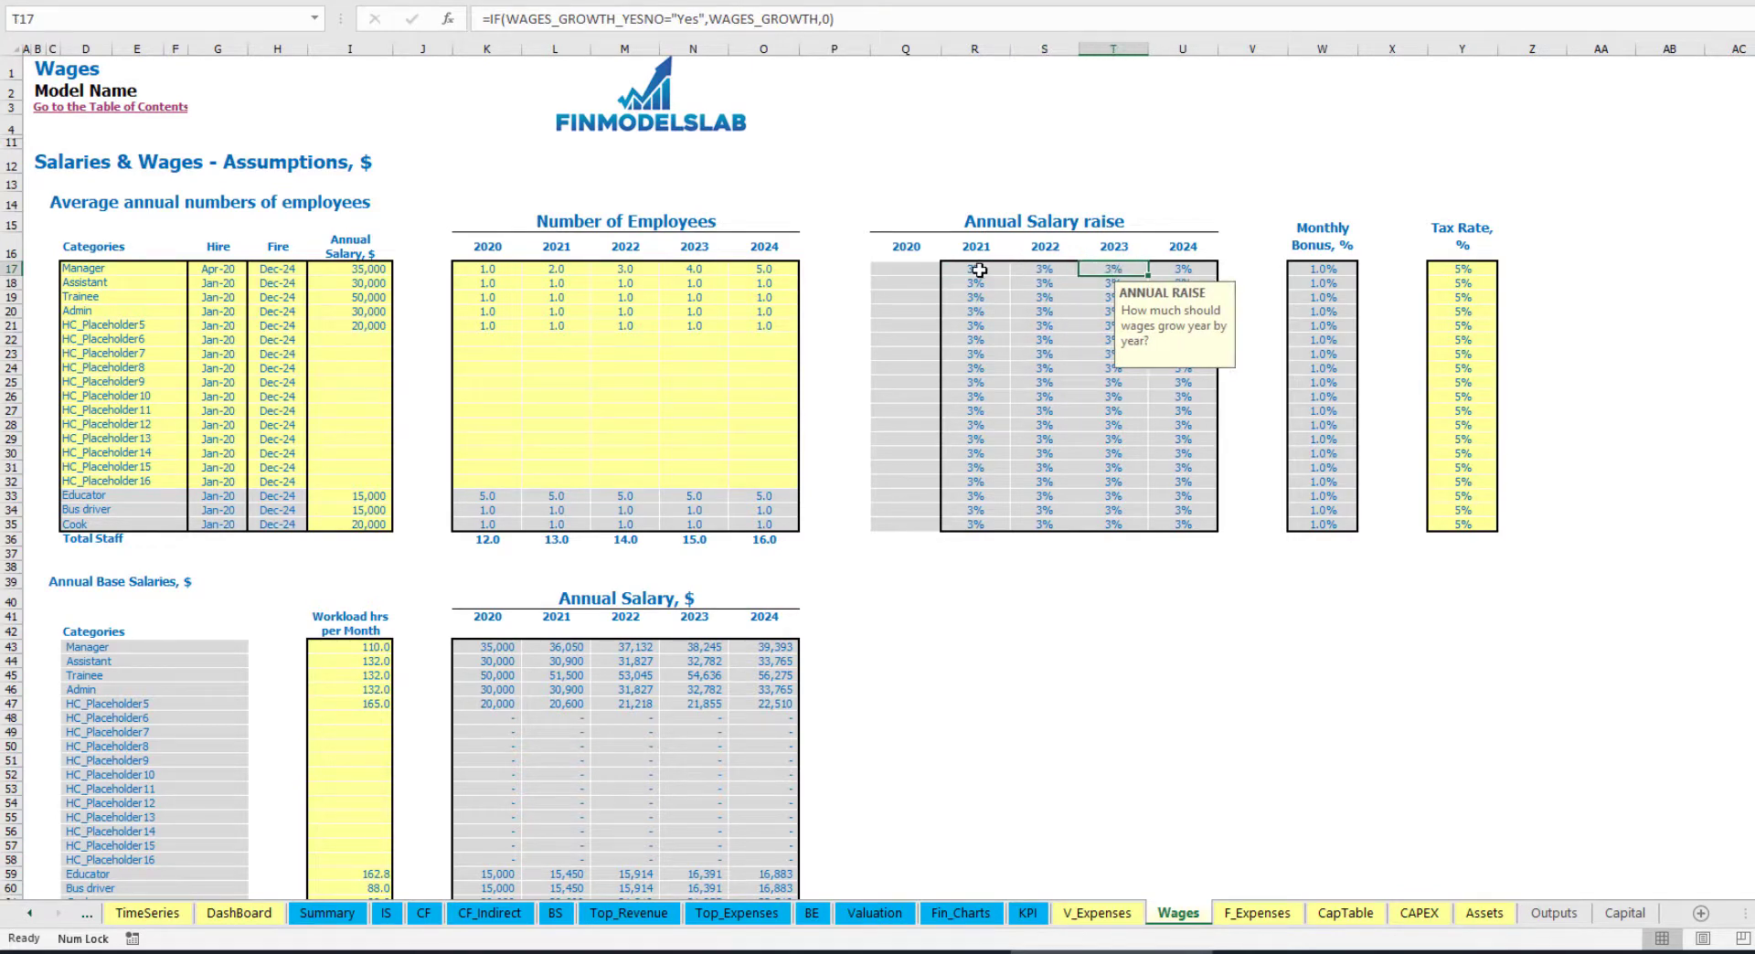
click(1330, 593)
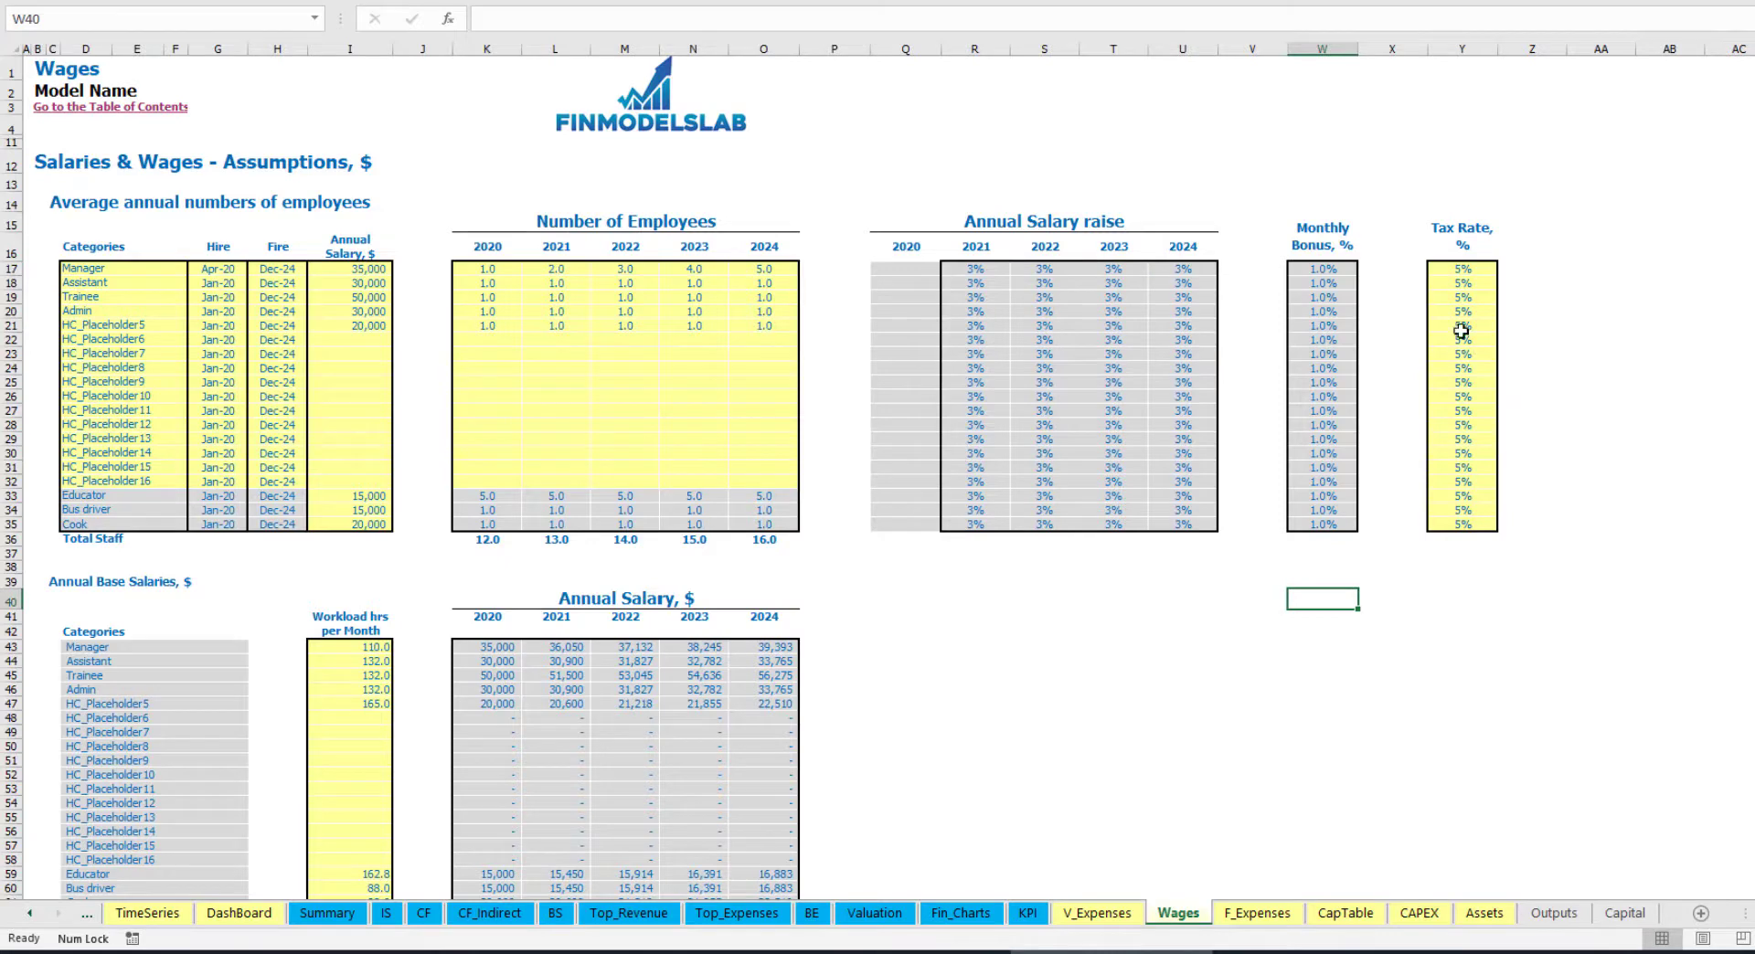
Set the Manager's tax rate on the Wages sheet to 7%
click(1473, 273)
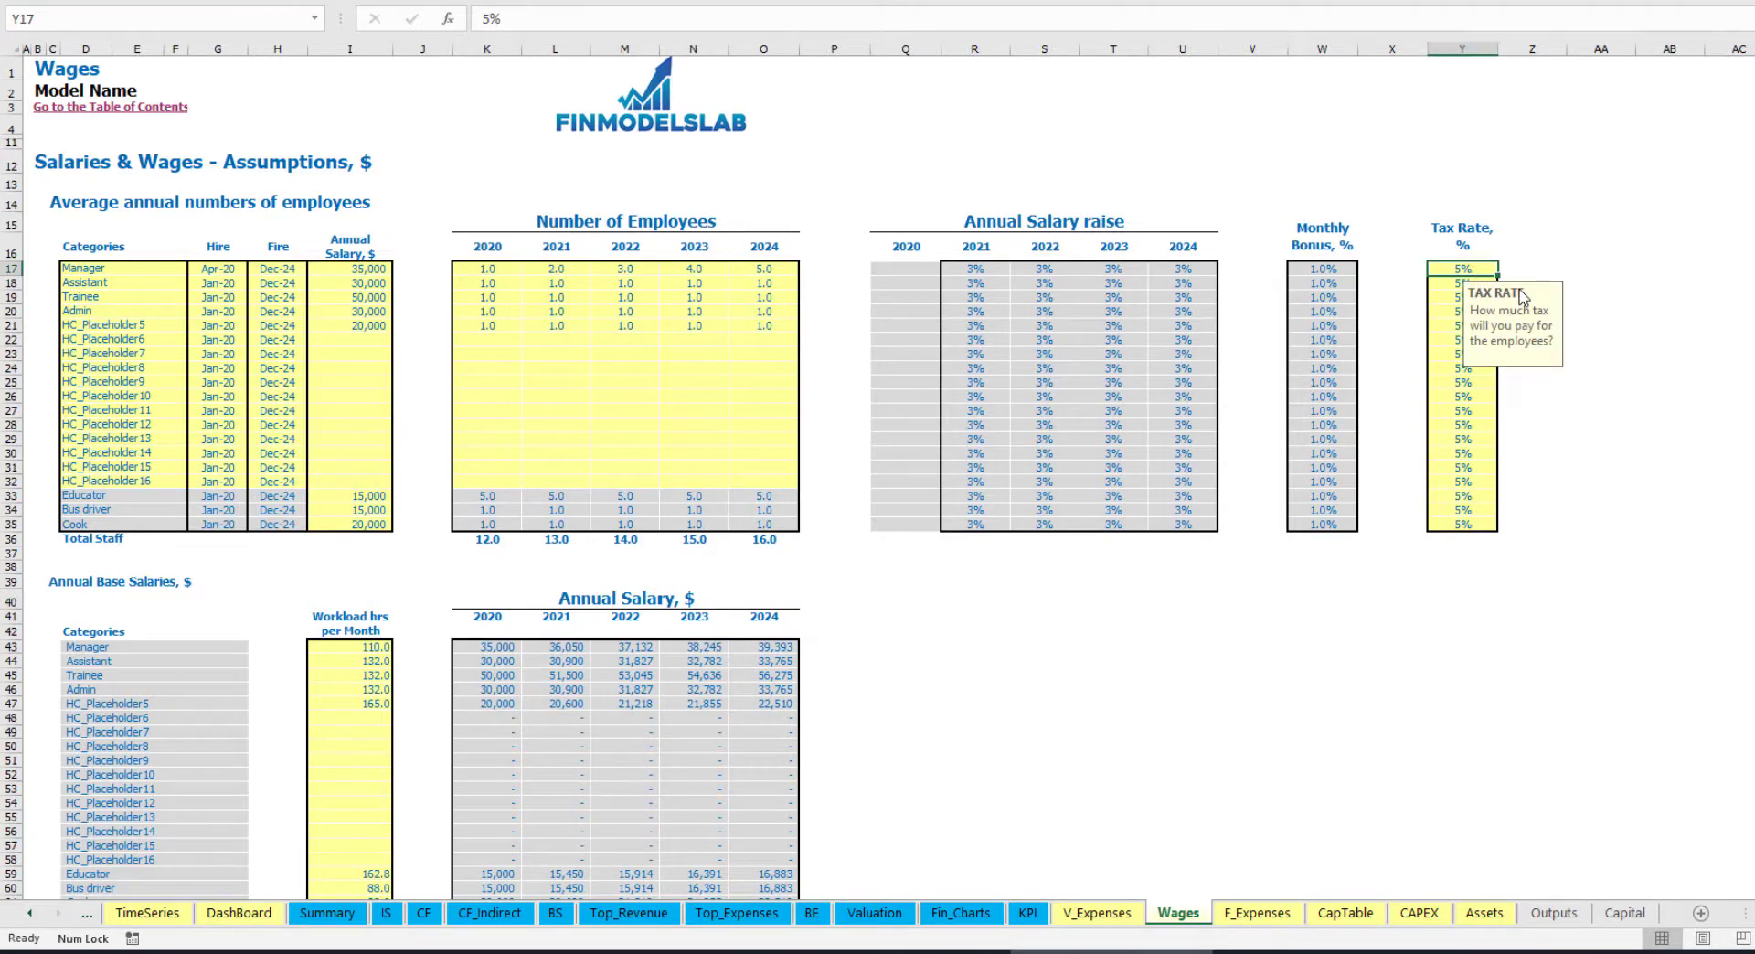
text(7)
key(ctrl+Return)
Clear the tax rates of all staff categories and undo the clearing
key(ctrl+shift+Down)
key(Delete)
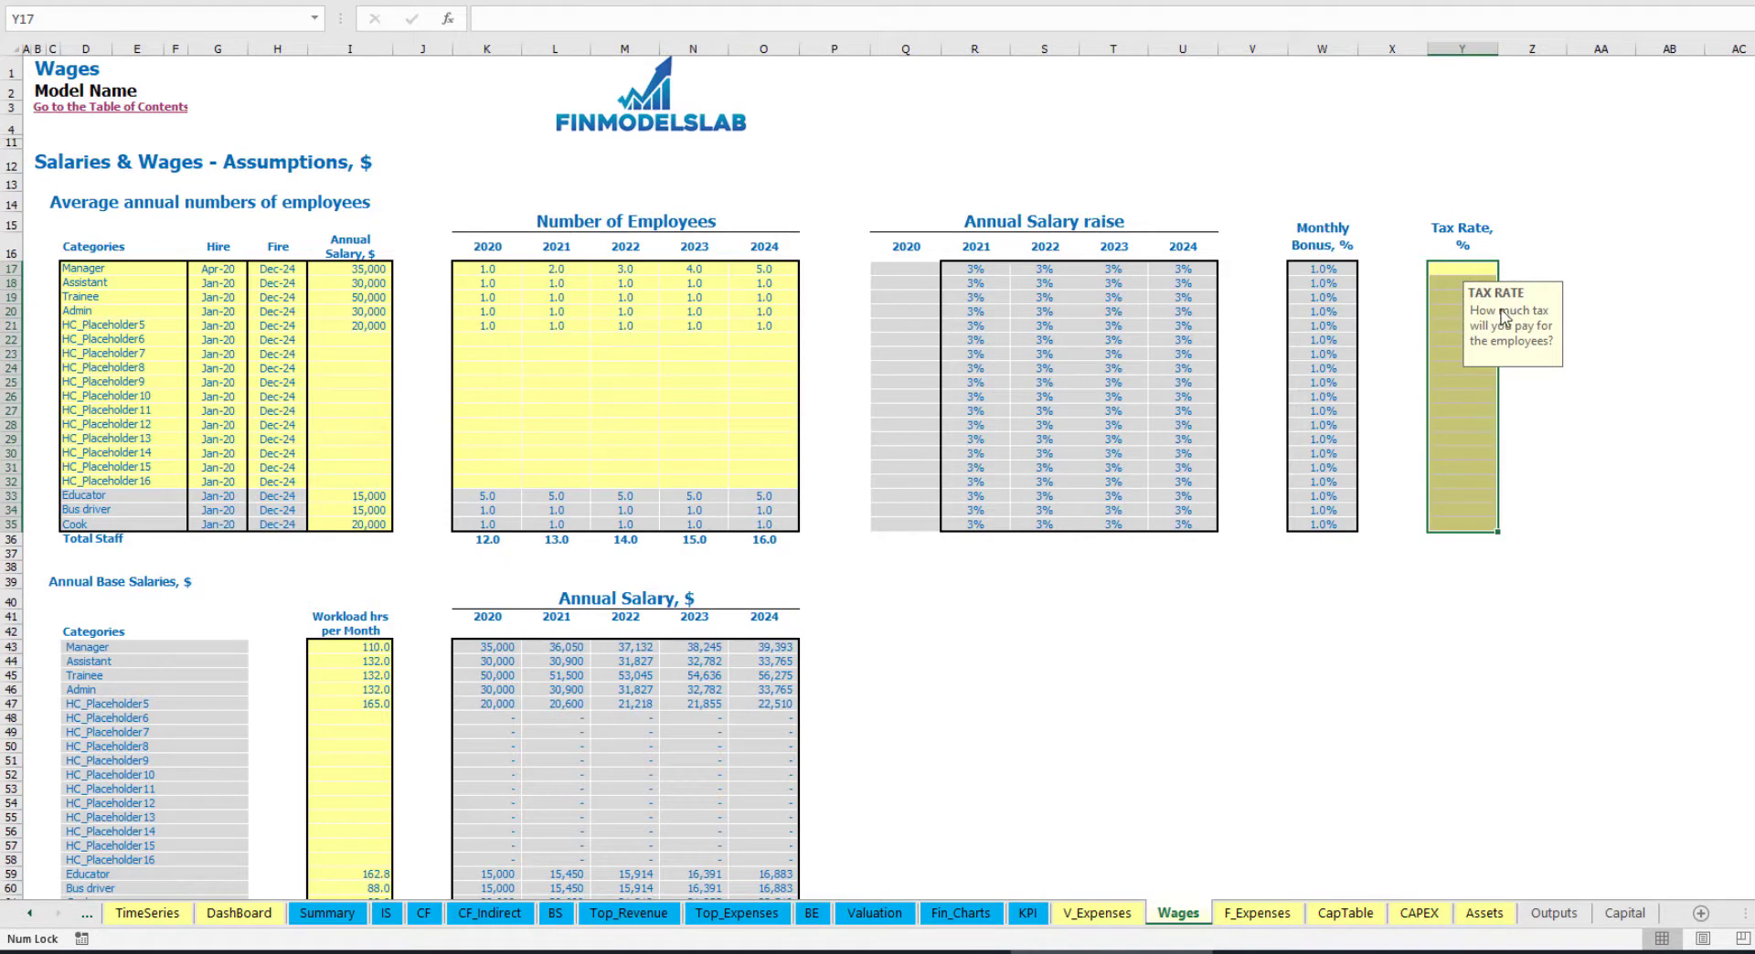
key(ctrl+z)
click(1601, 247)
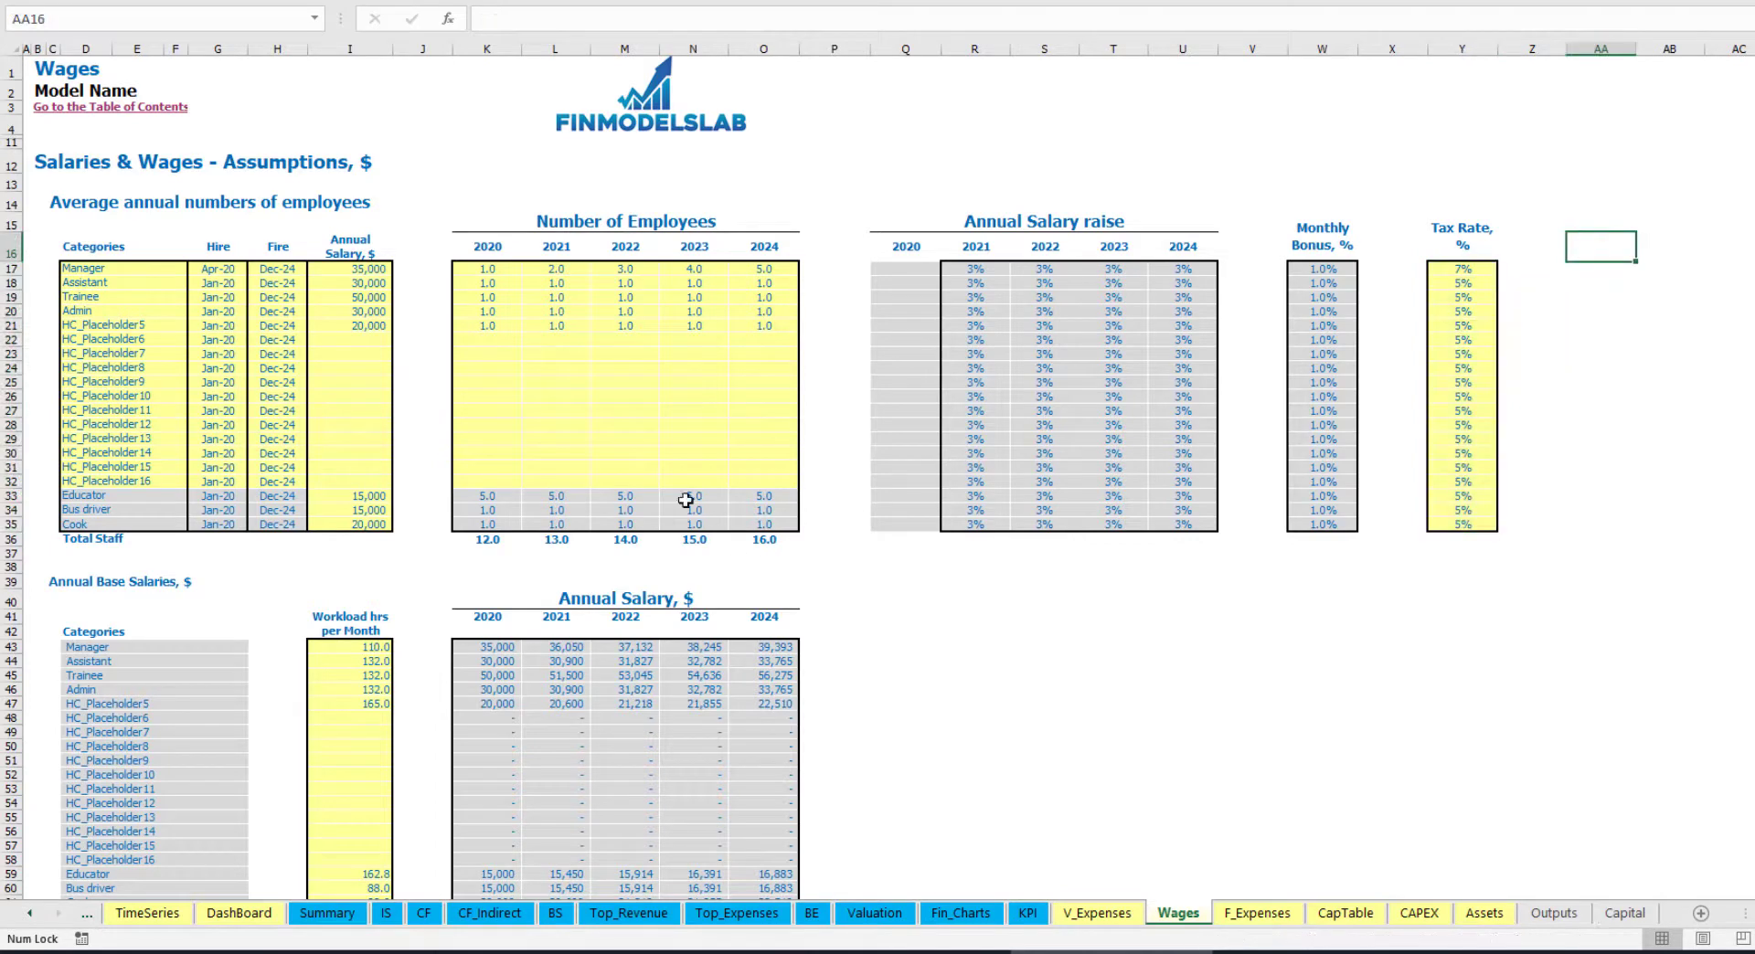
Examine the Annual Base Salaries section's yearly salary projections and the workload hours per month of each staff category
scroll(319, 559, down, 2)
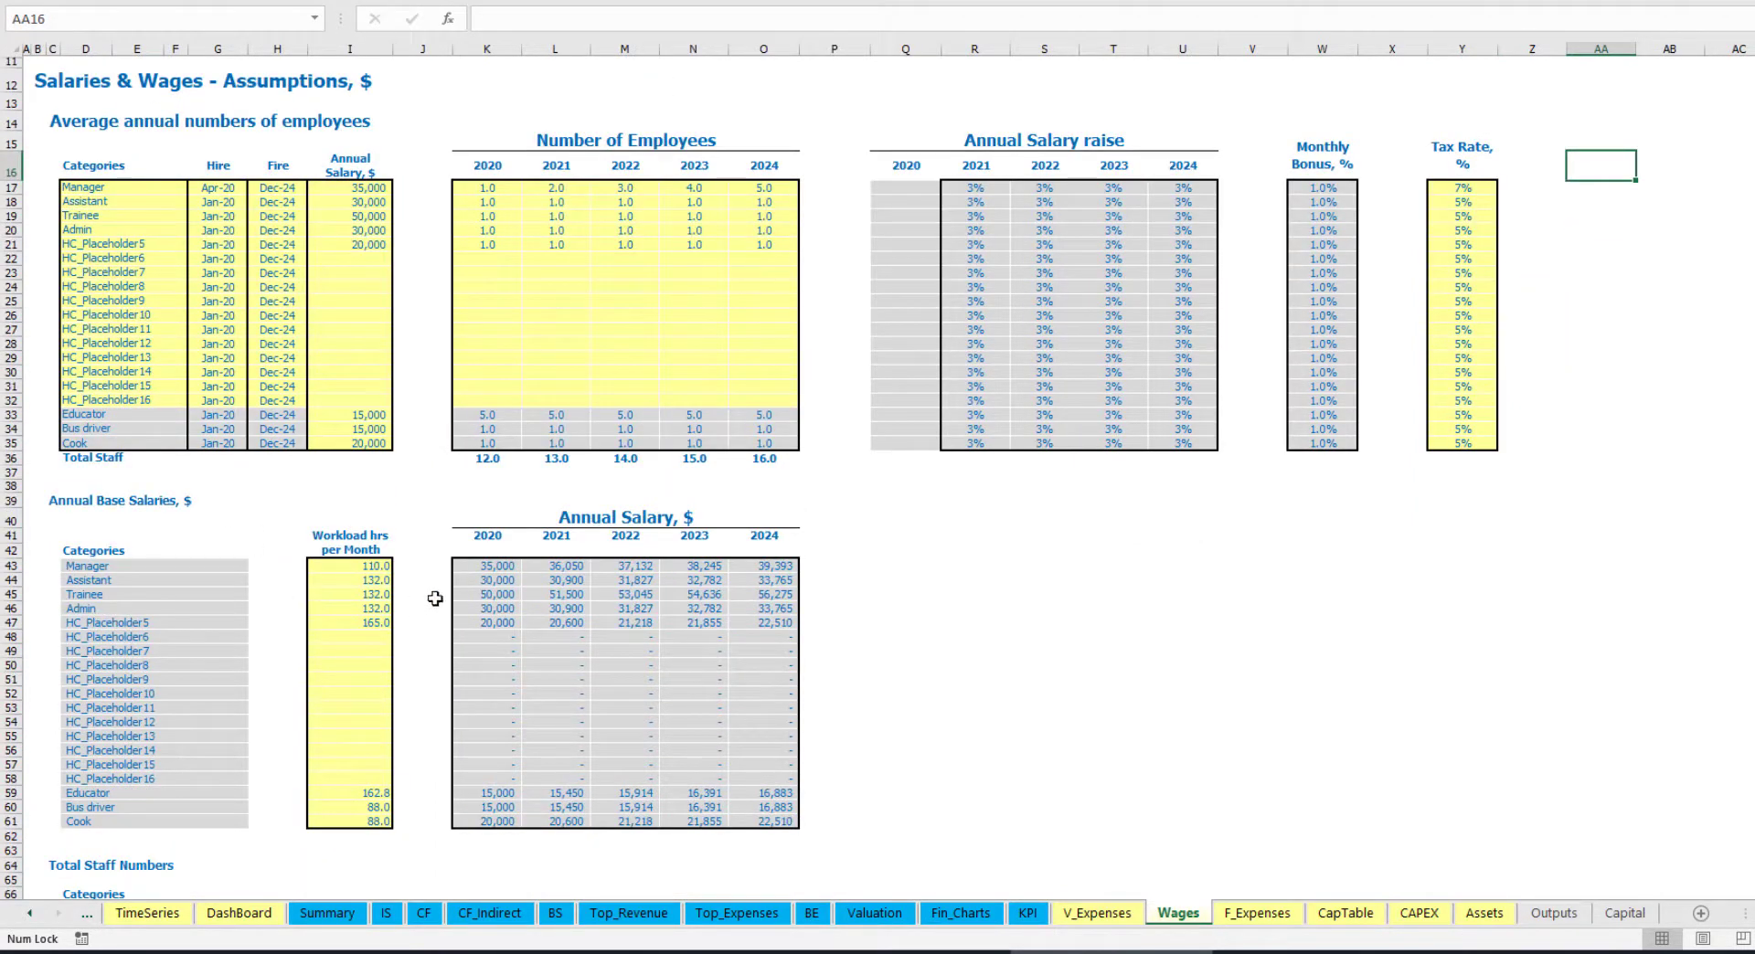
drag(496, 572, 785, 821)
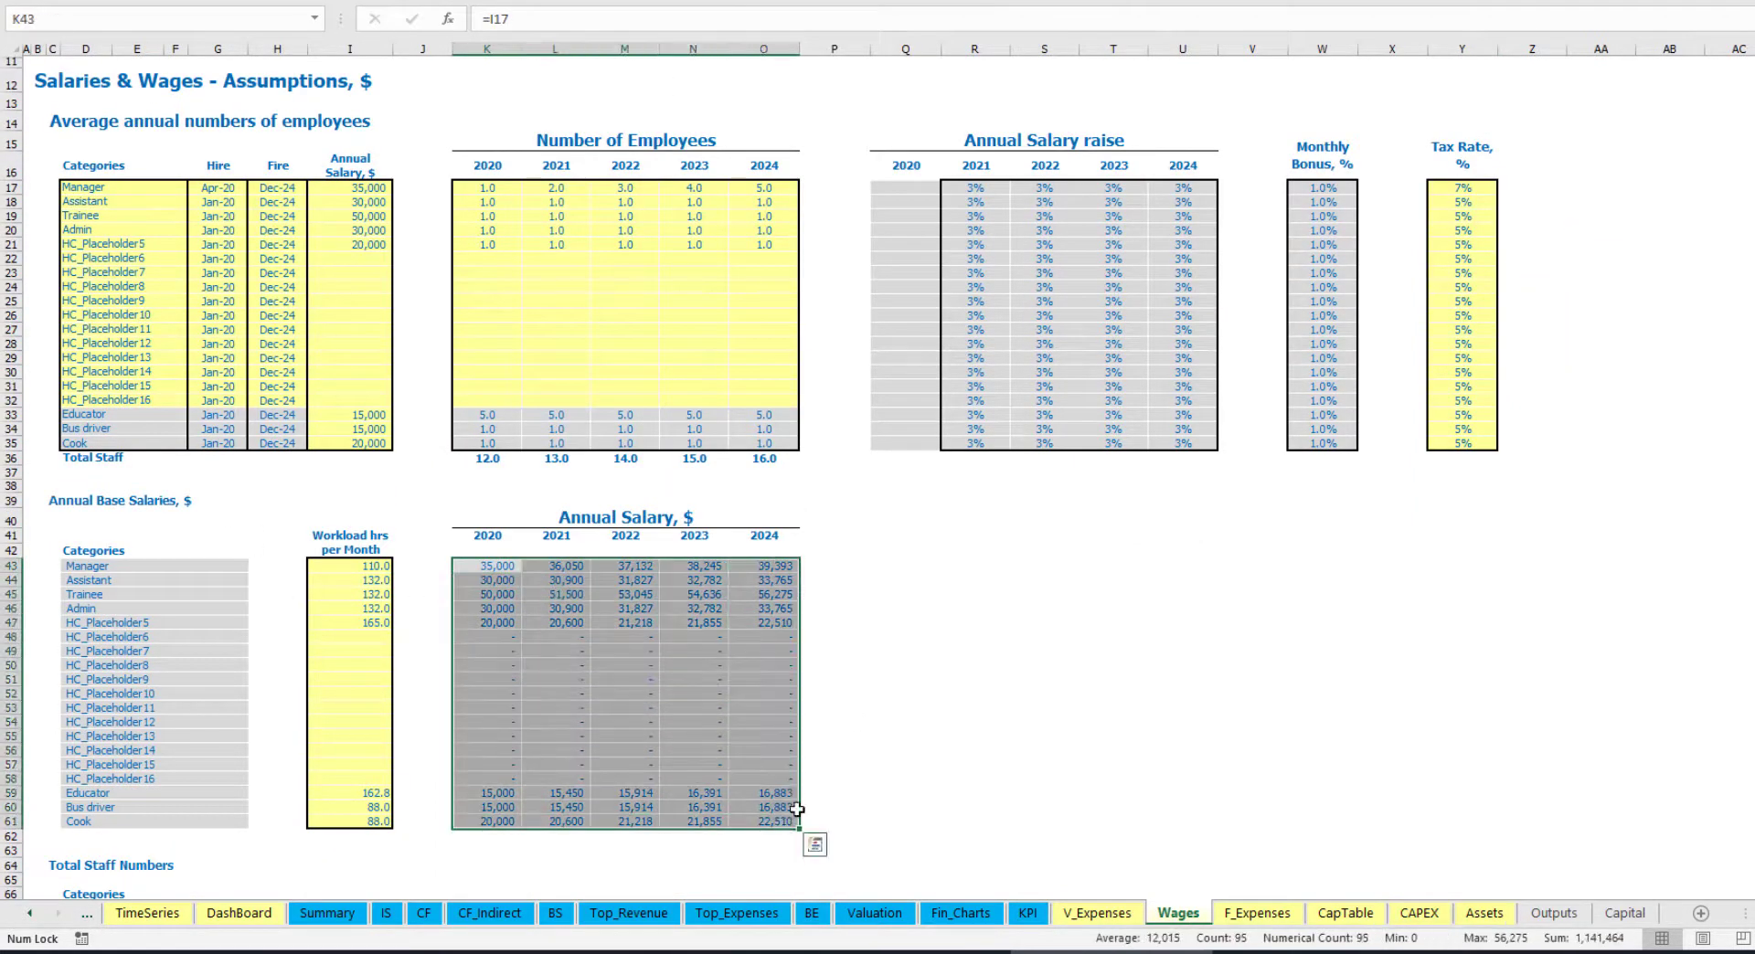
click(363, 187)
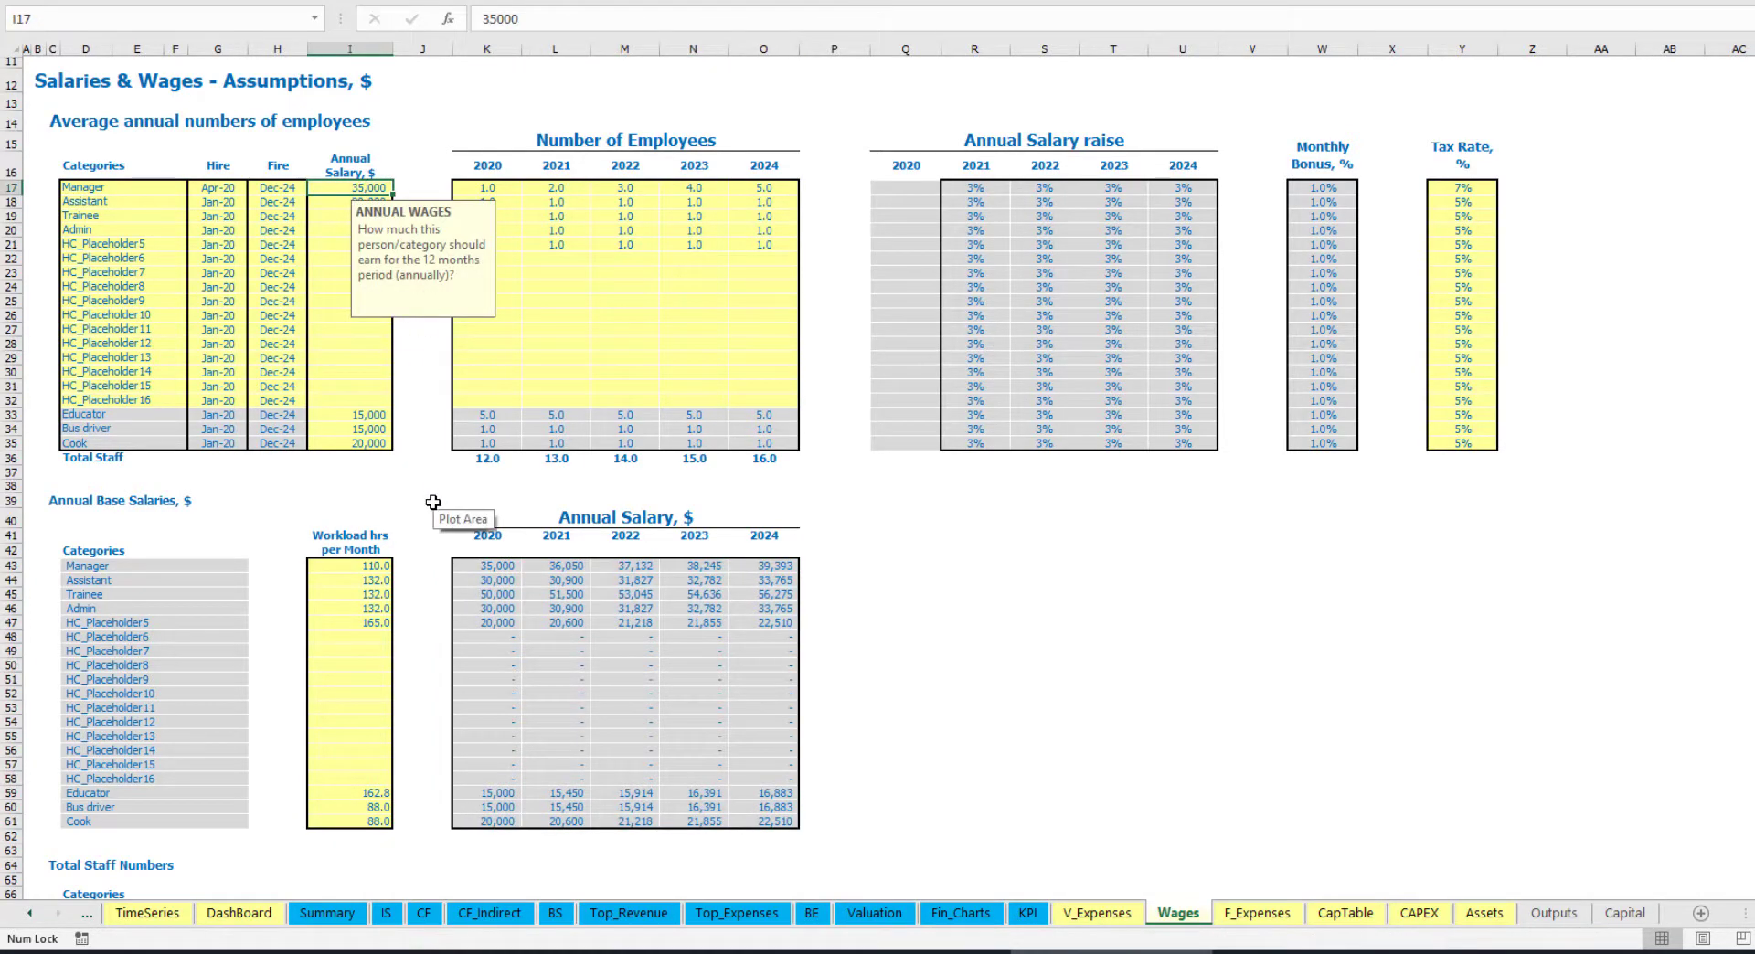
drag(355, 567, 327, 637)
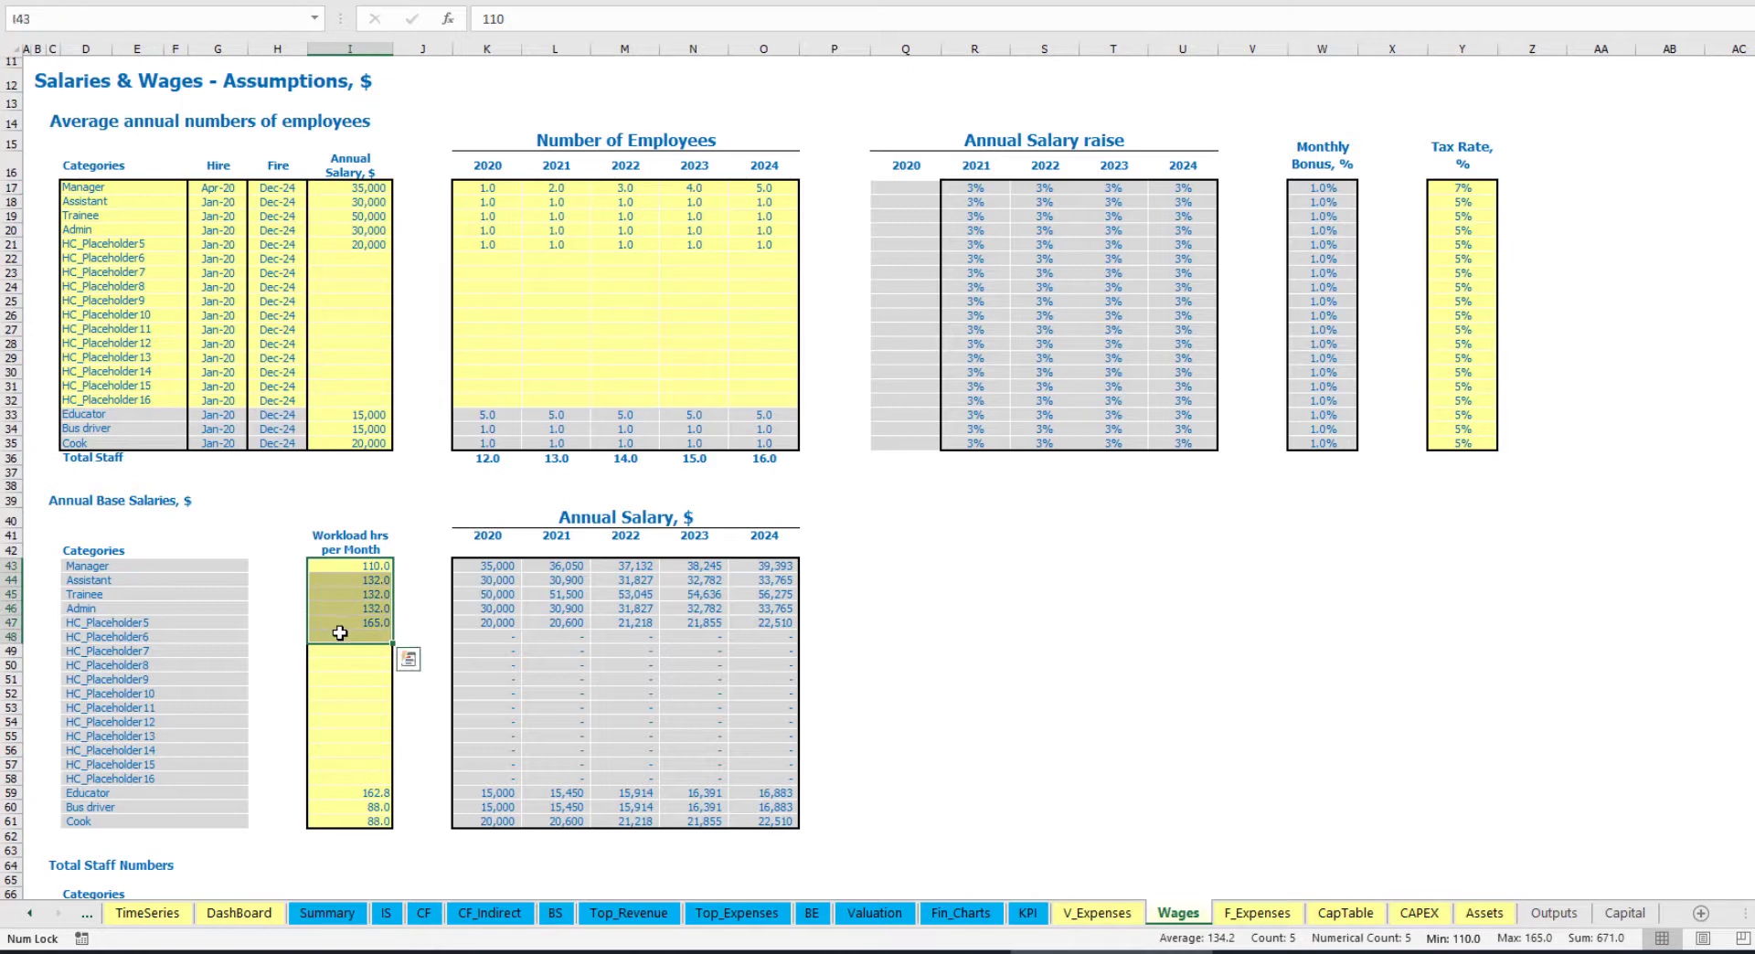
click(213, 570)
click(205, 627)
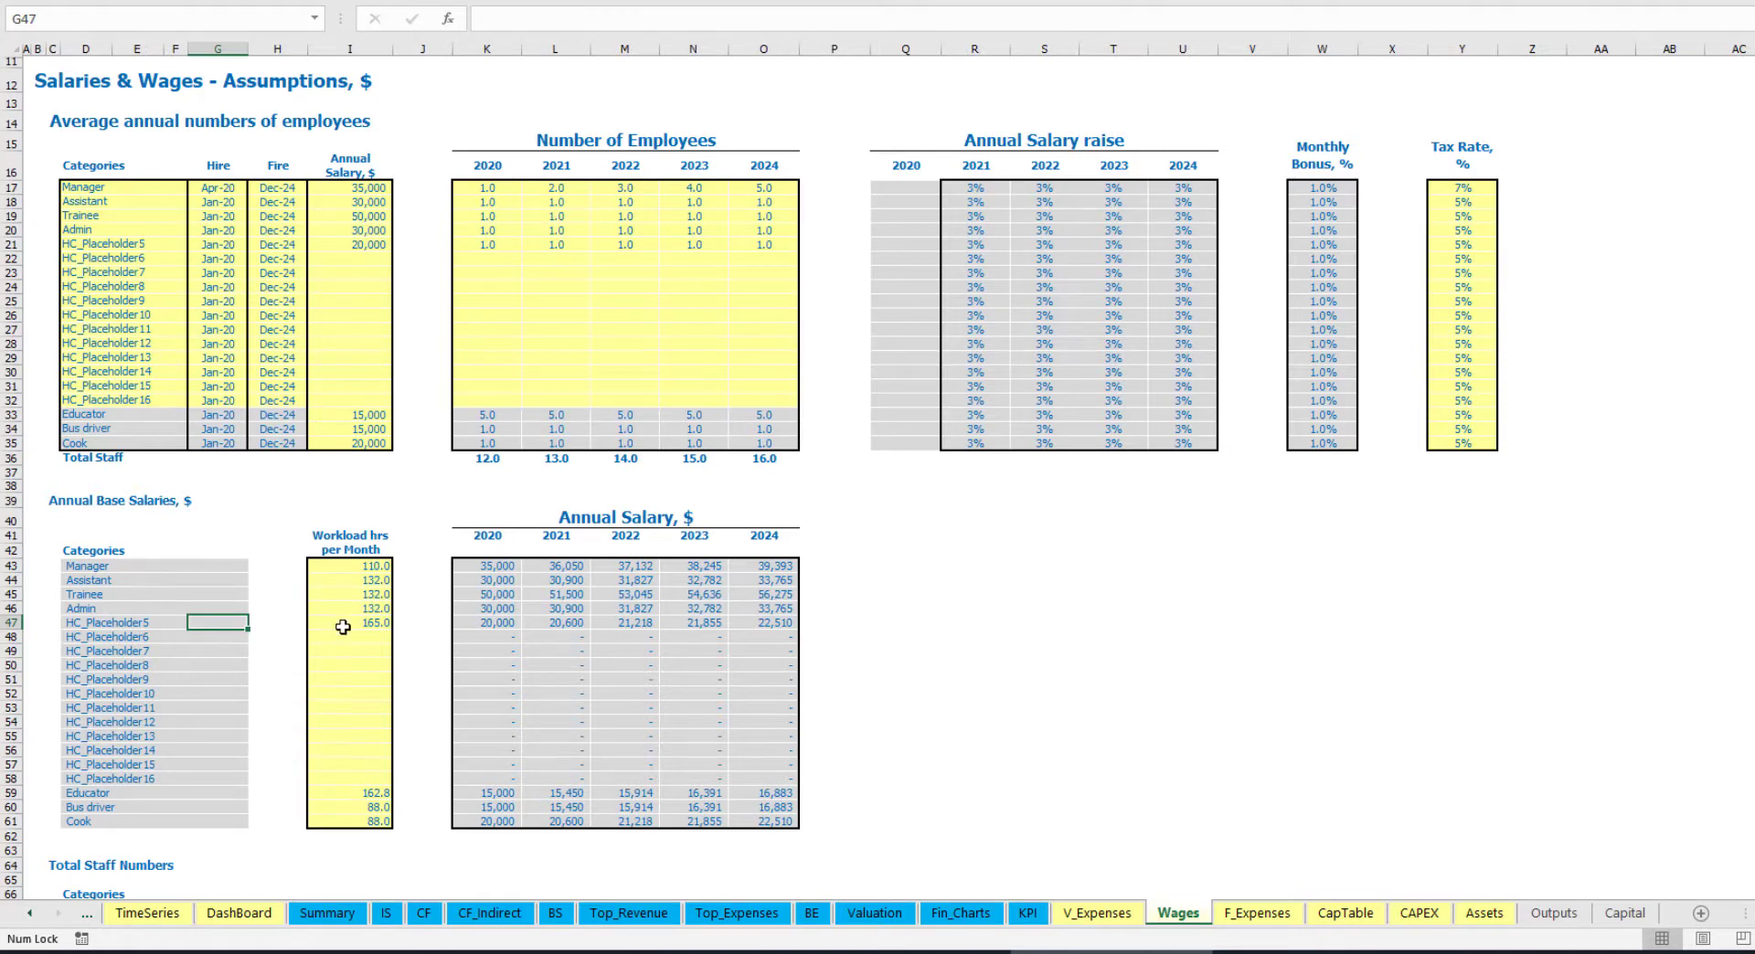
drag(376, 808, 375, 819)
click(153, 808)
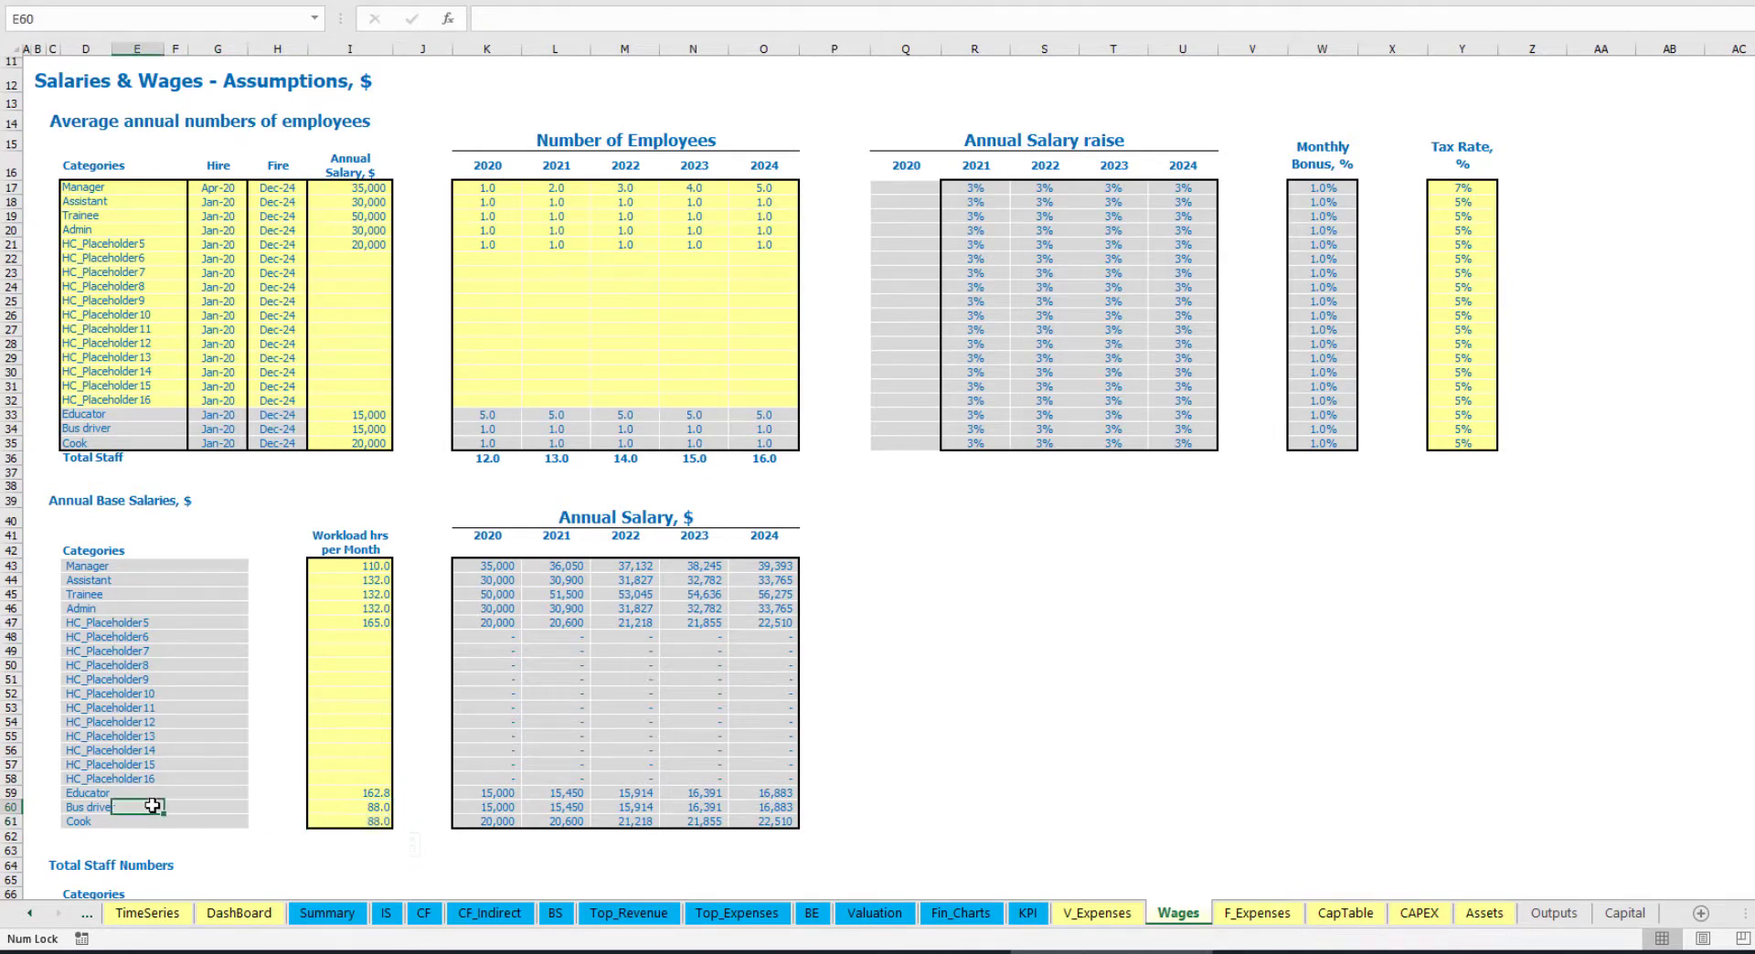
click(347, 808)
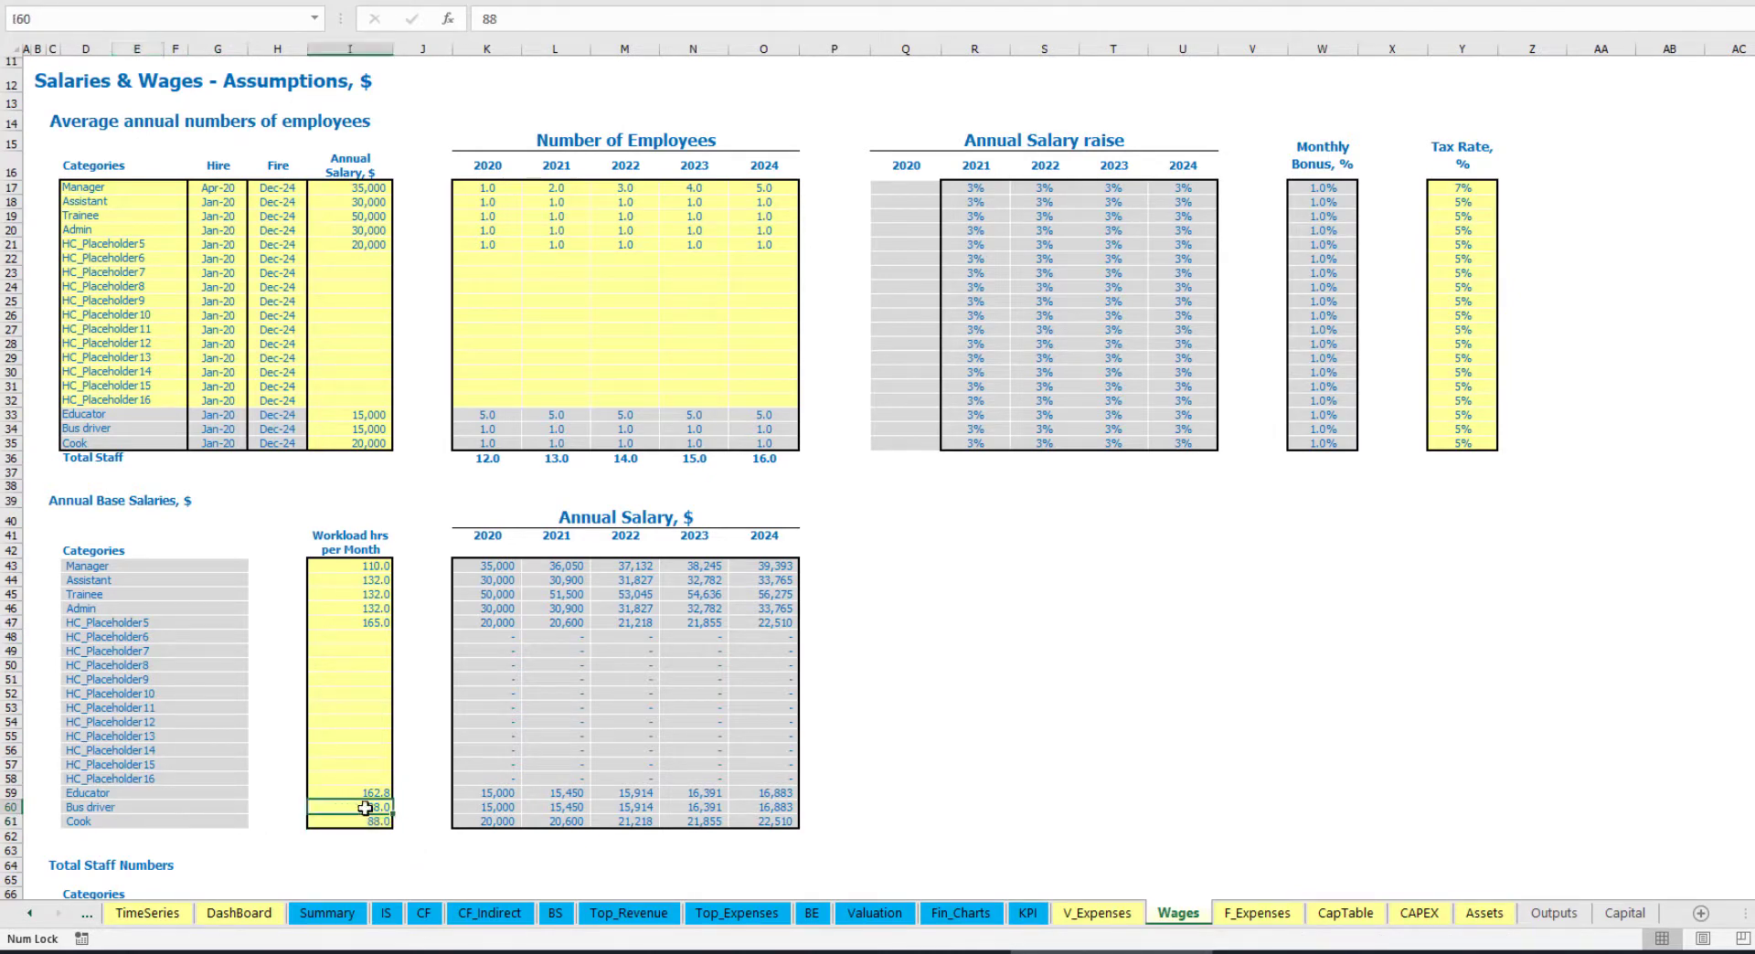
Review the monthly calculations for staff numbers, base salaries, bonuses, taxes, required educator staff and labor hours on the Wages sheet
scroll(355, 800, down, 3)
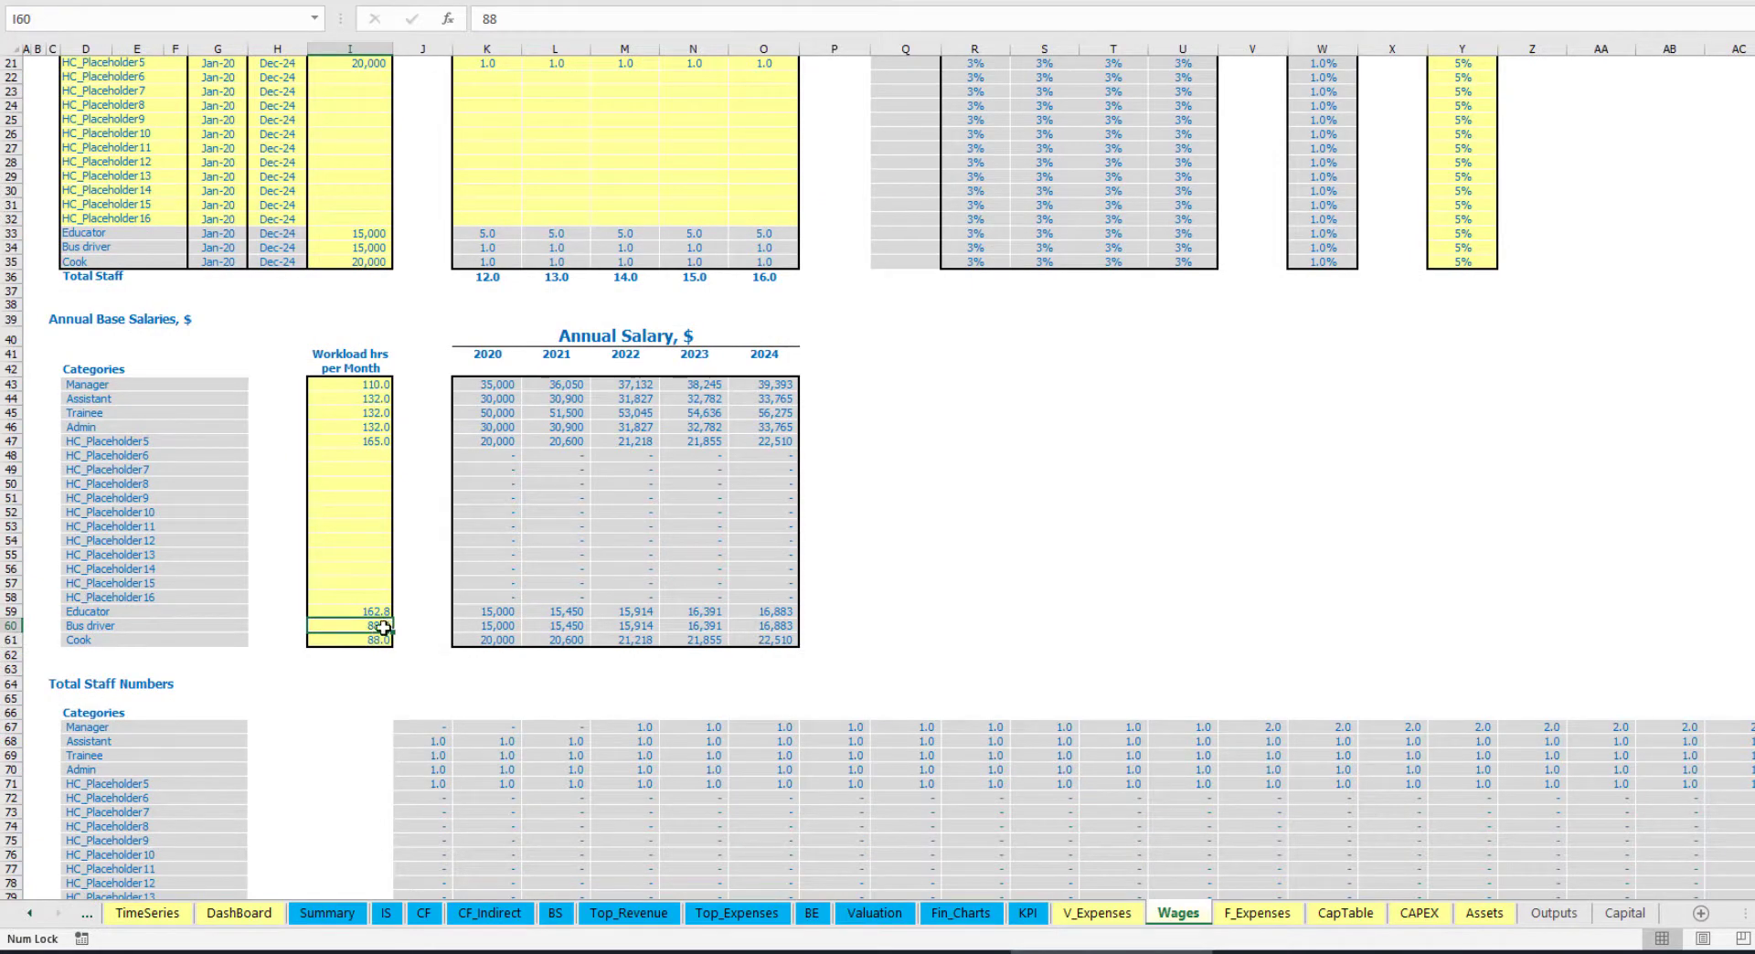
scroll(371, 632, down, 6)
scroll(133, 487, down, 7)
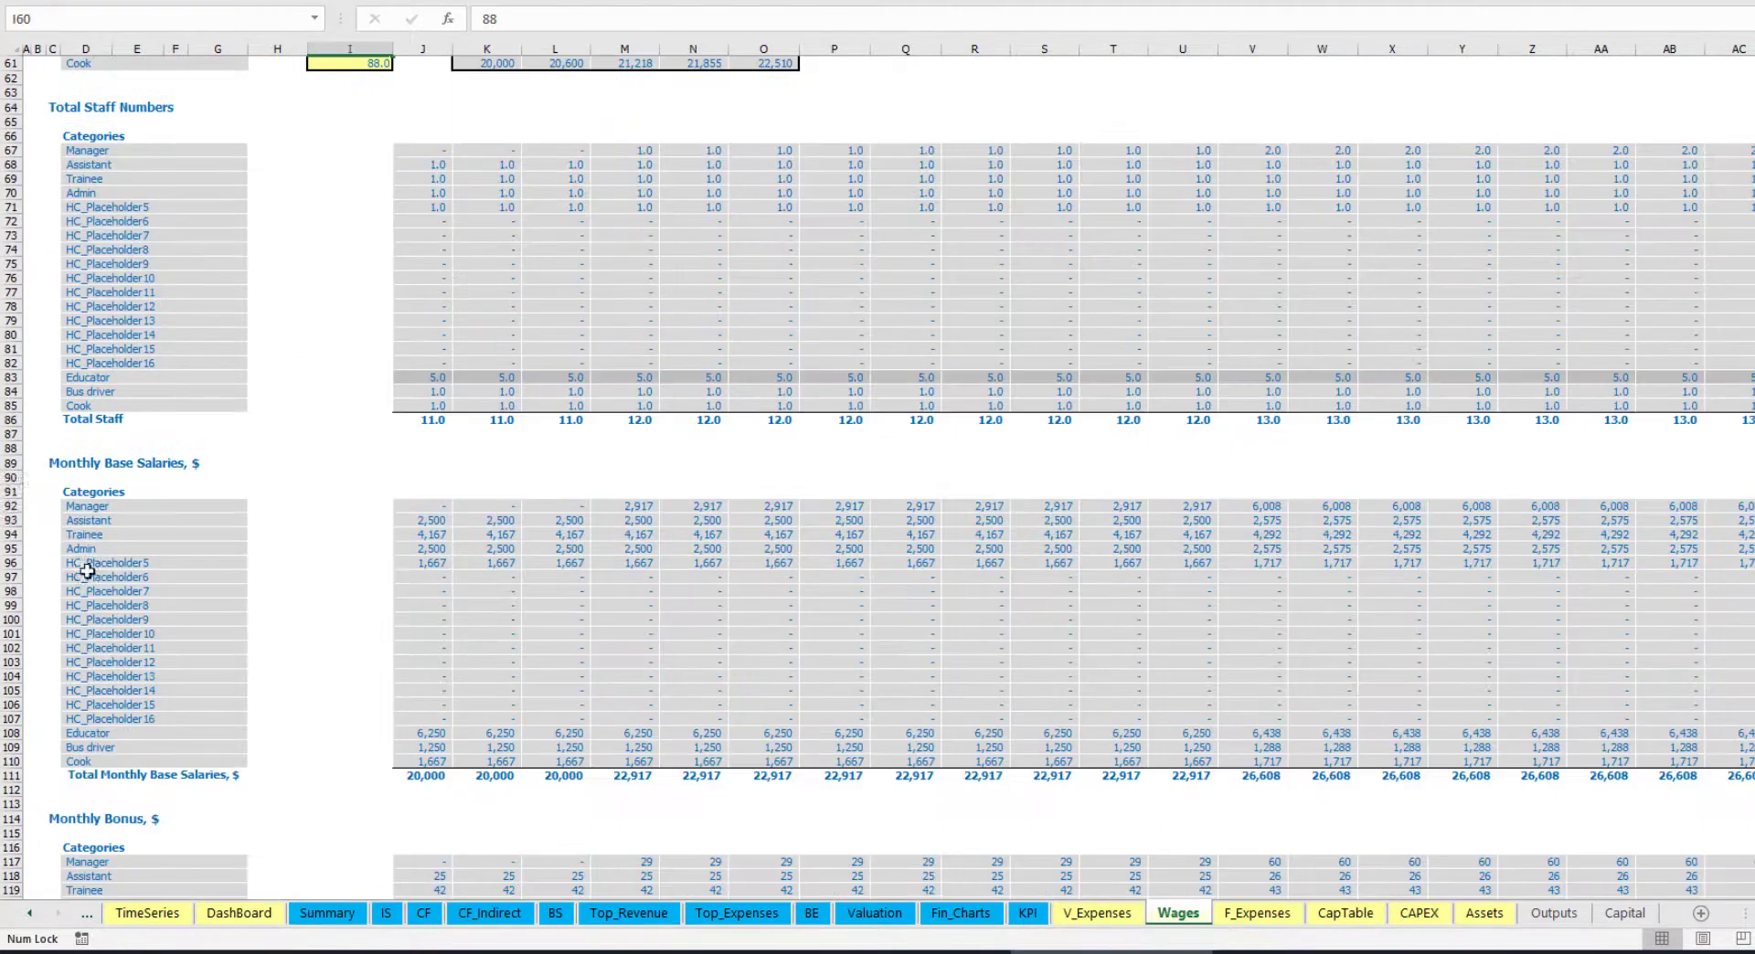
scroll(46, 631, down, 3)
scroll(5, 559, down, 3)
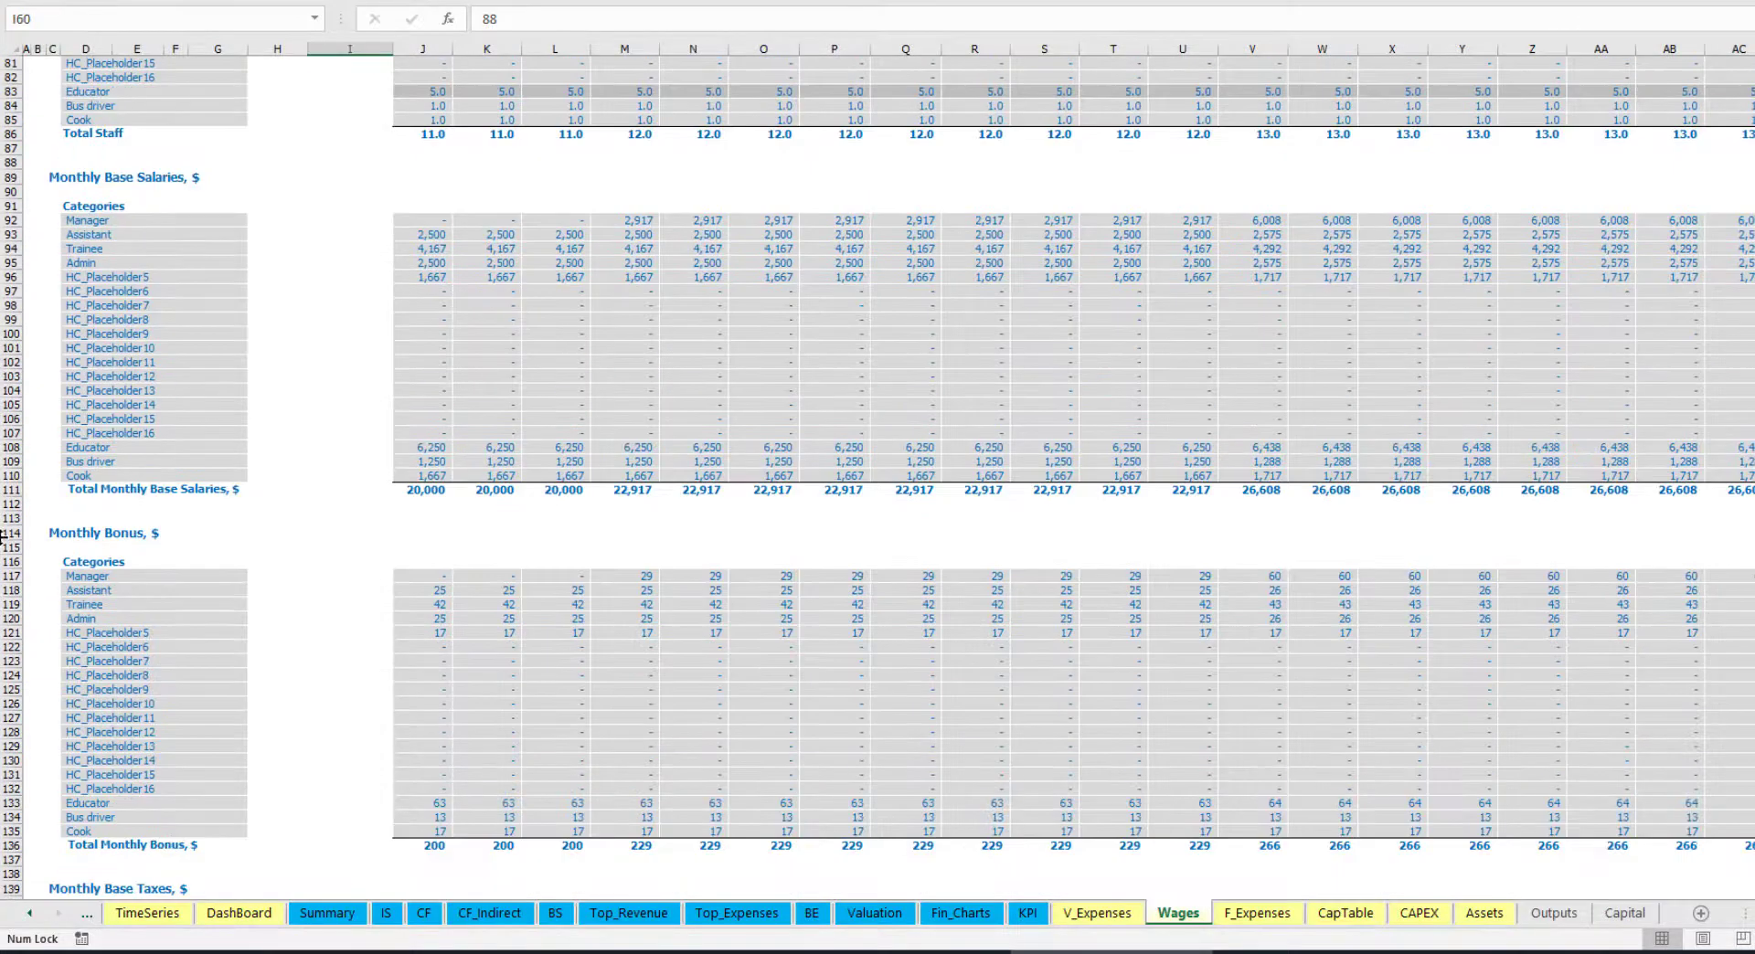
scroll(11, 550, down, 10)
scroll(27, 508, down, 7)
scroll(38, 561, down, 3)
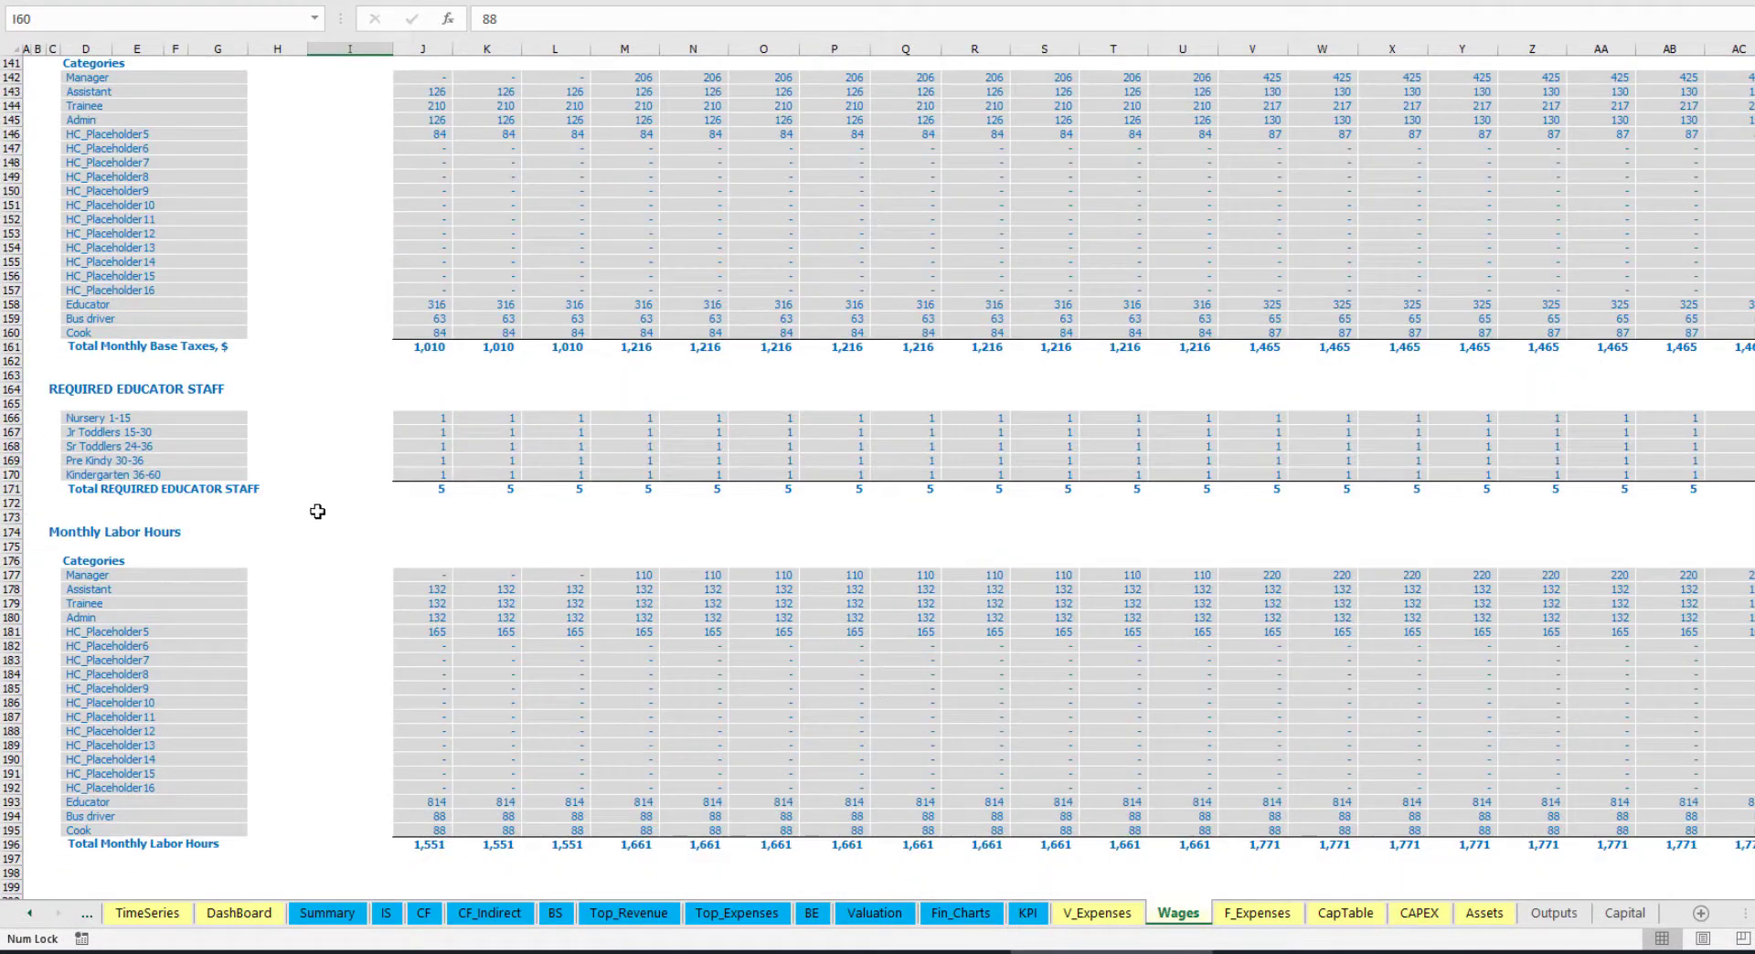
scroll(446, 501, up, 20)
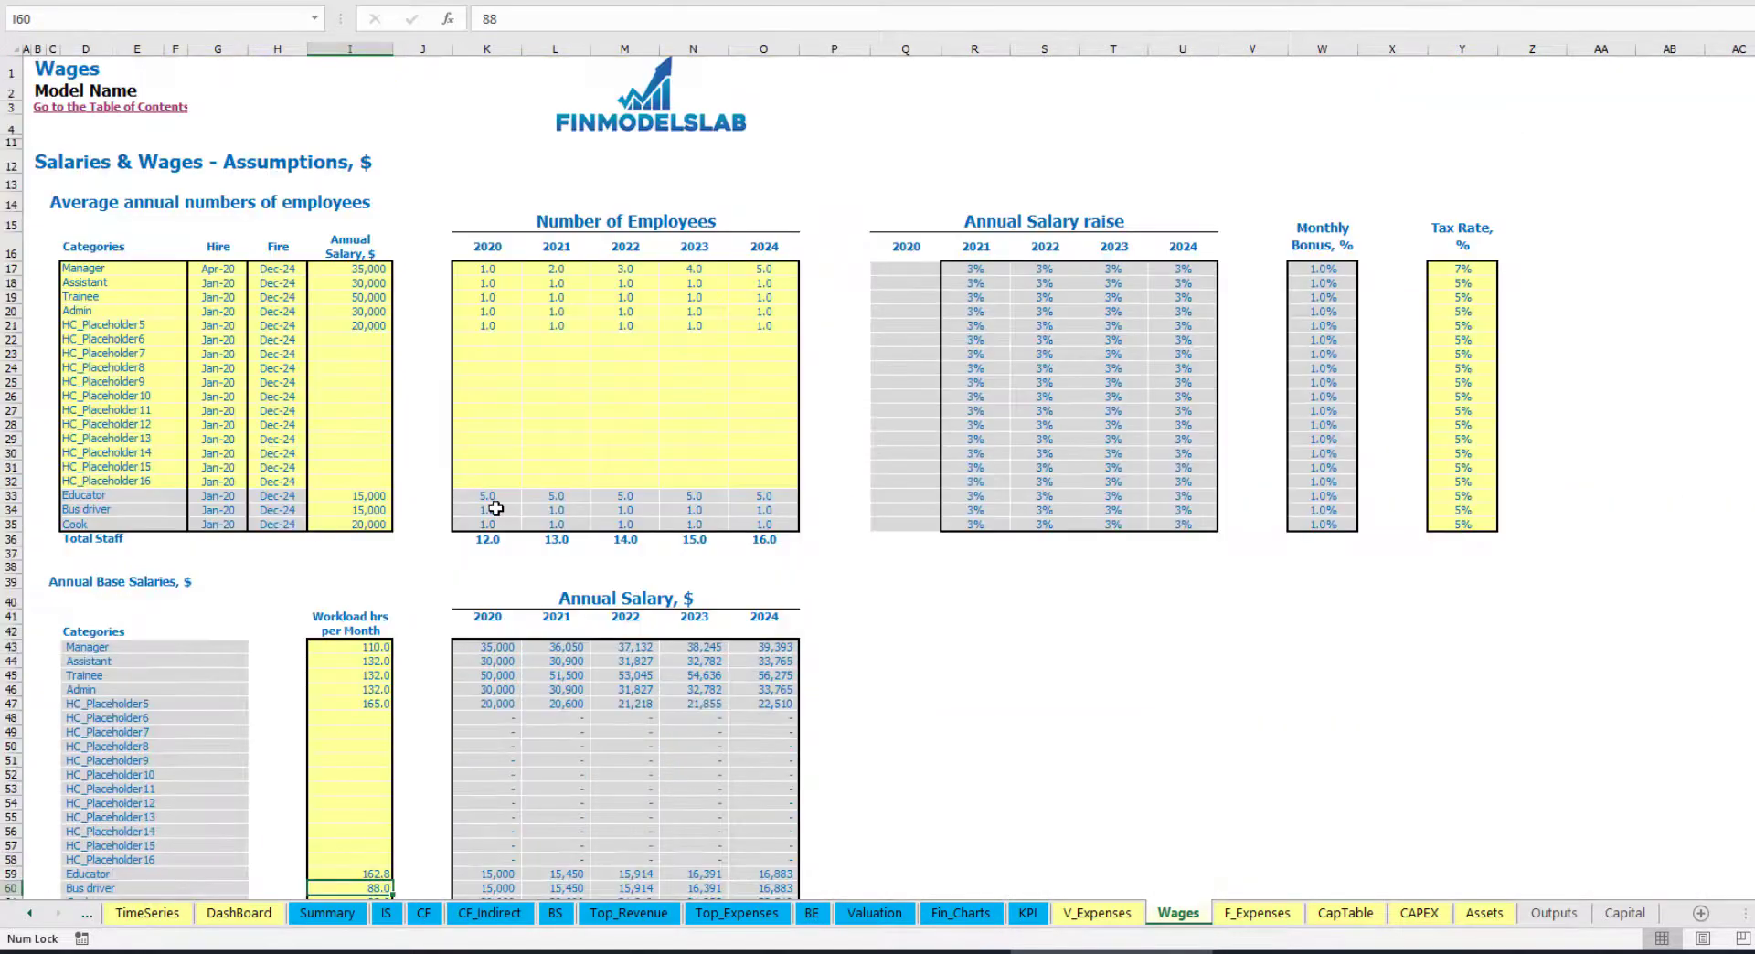
Review the Educator, Bus driver and Cook headcounts for 2020–2024 and the detailed salary and wages lines in the Income Statement
drag(485, 499, 790, 526)
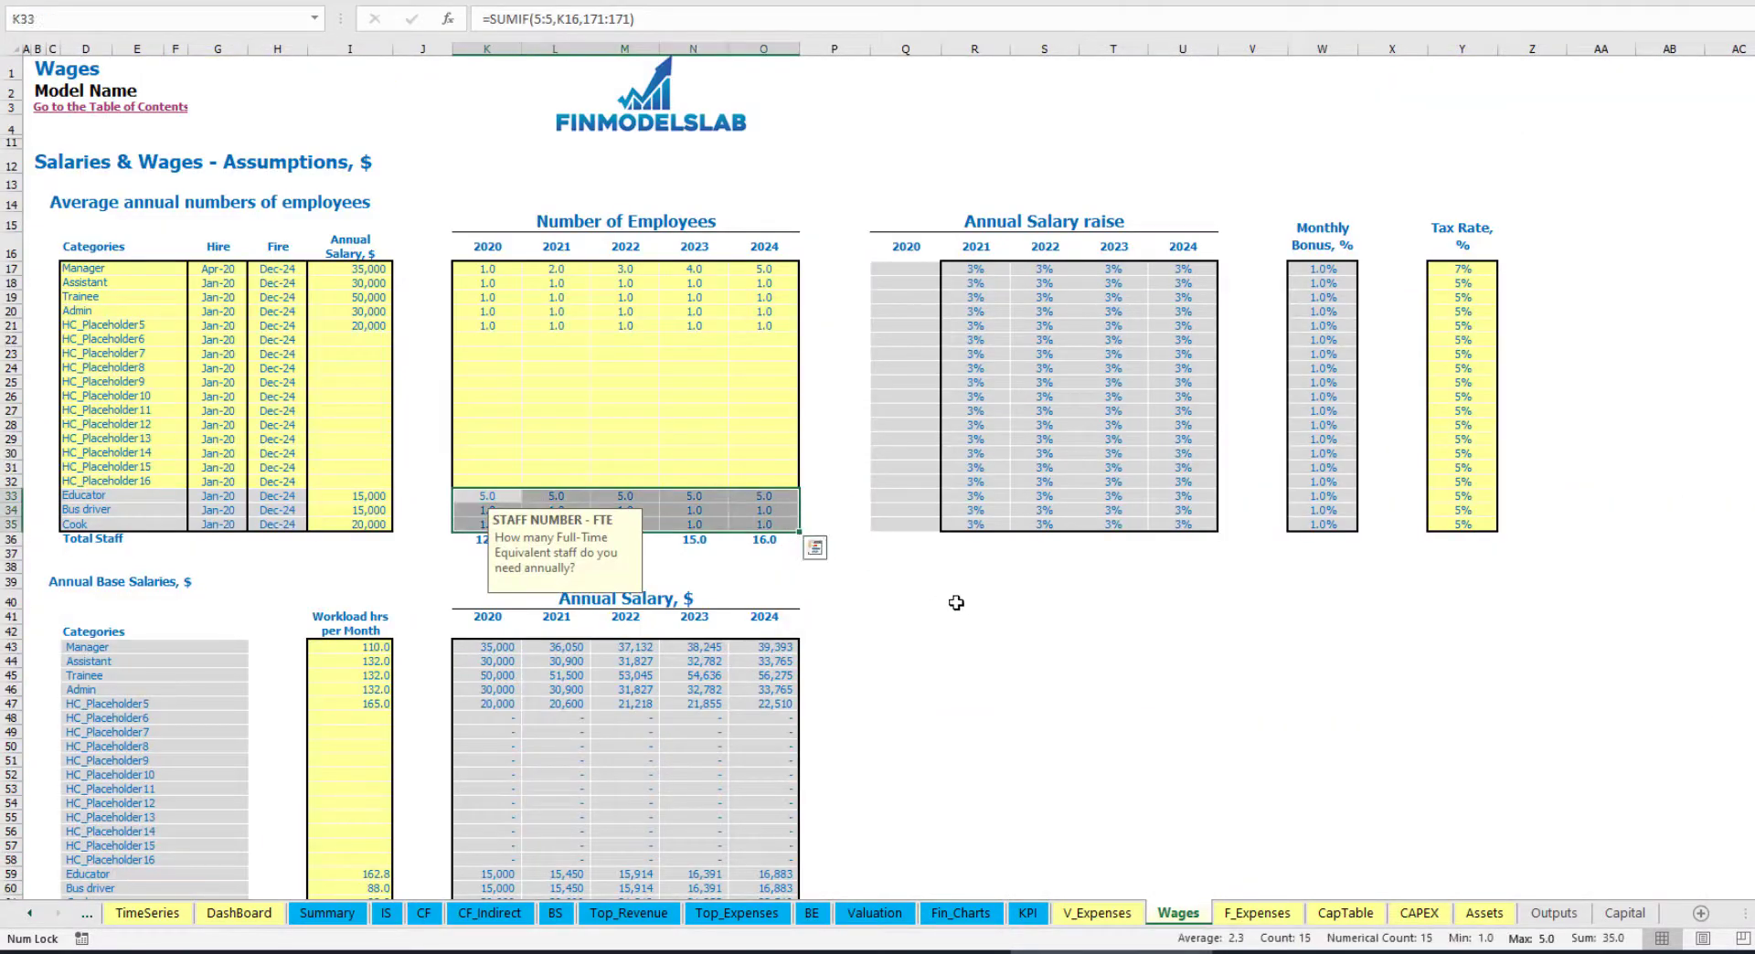
click(960, 599)
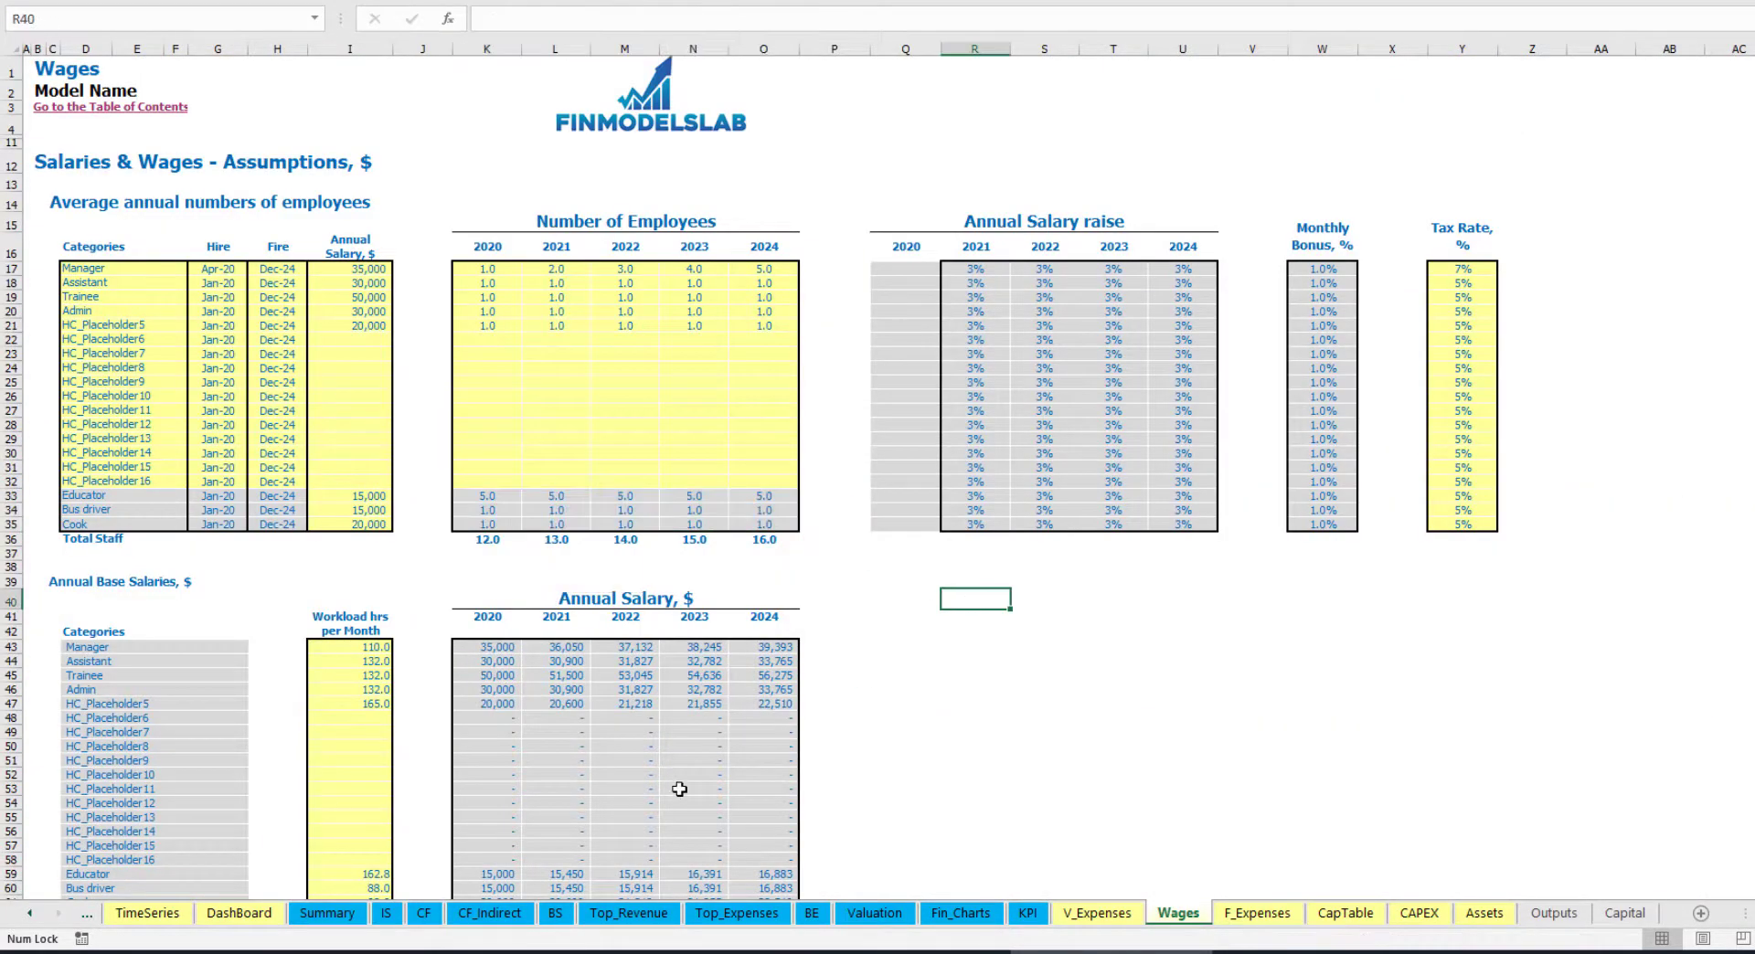
click(387, 913)
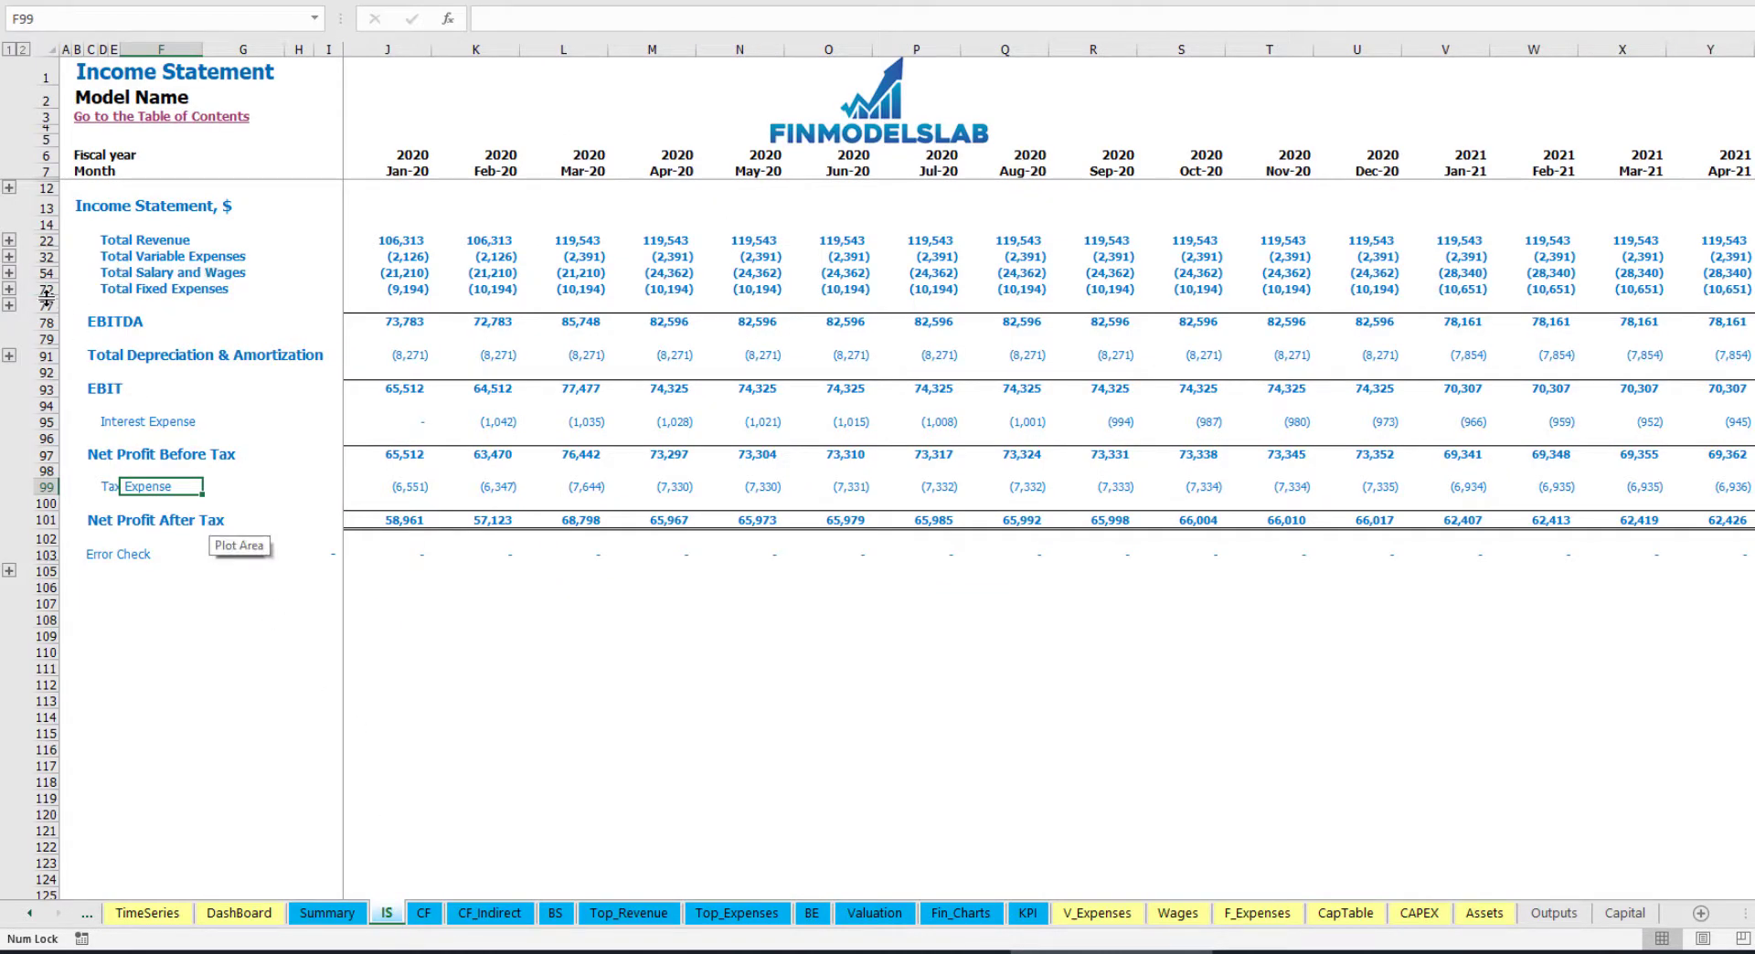
click(9, 273)
drag(106, 304, 109, 596)
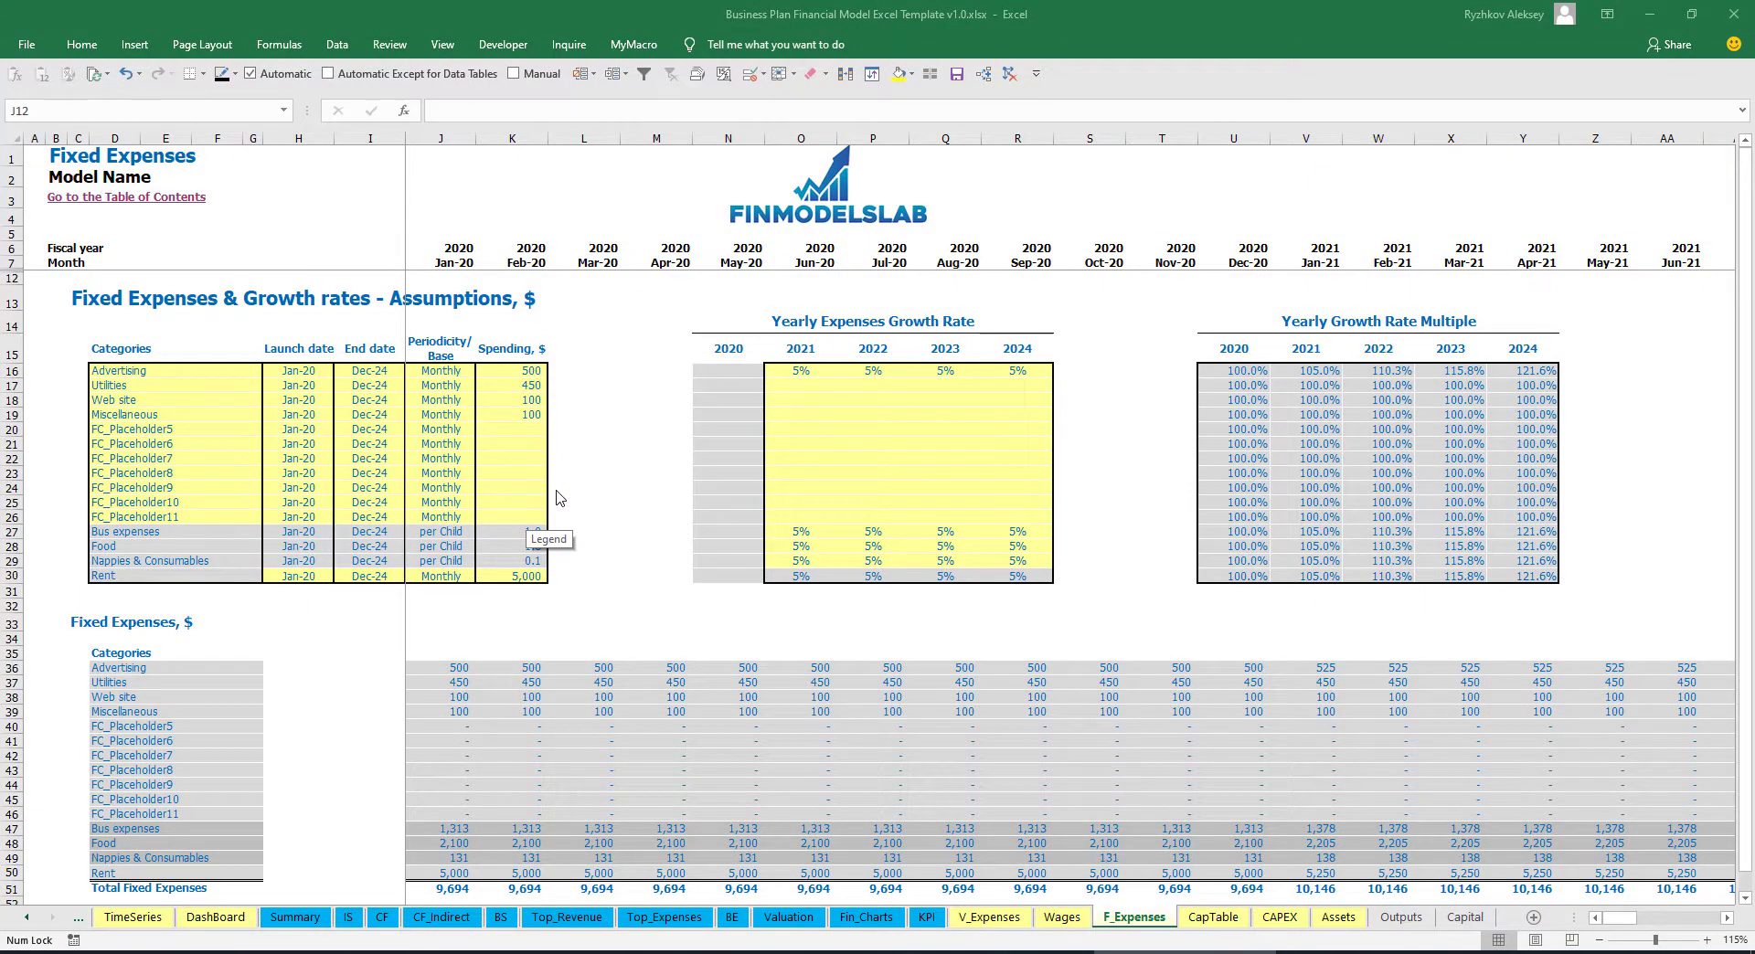
Examine the fixed expense categories, from the editable Advertising to FC_Placeholder11 rows to the Bus expenses to Rent rows
drag(126, 368, 117, 577)
click(603, 407)
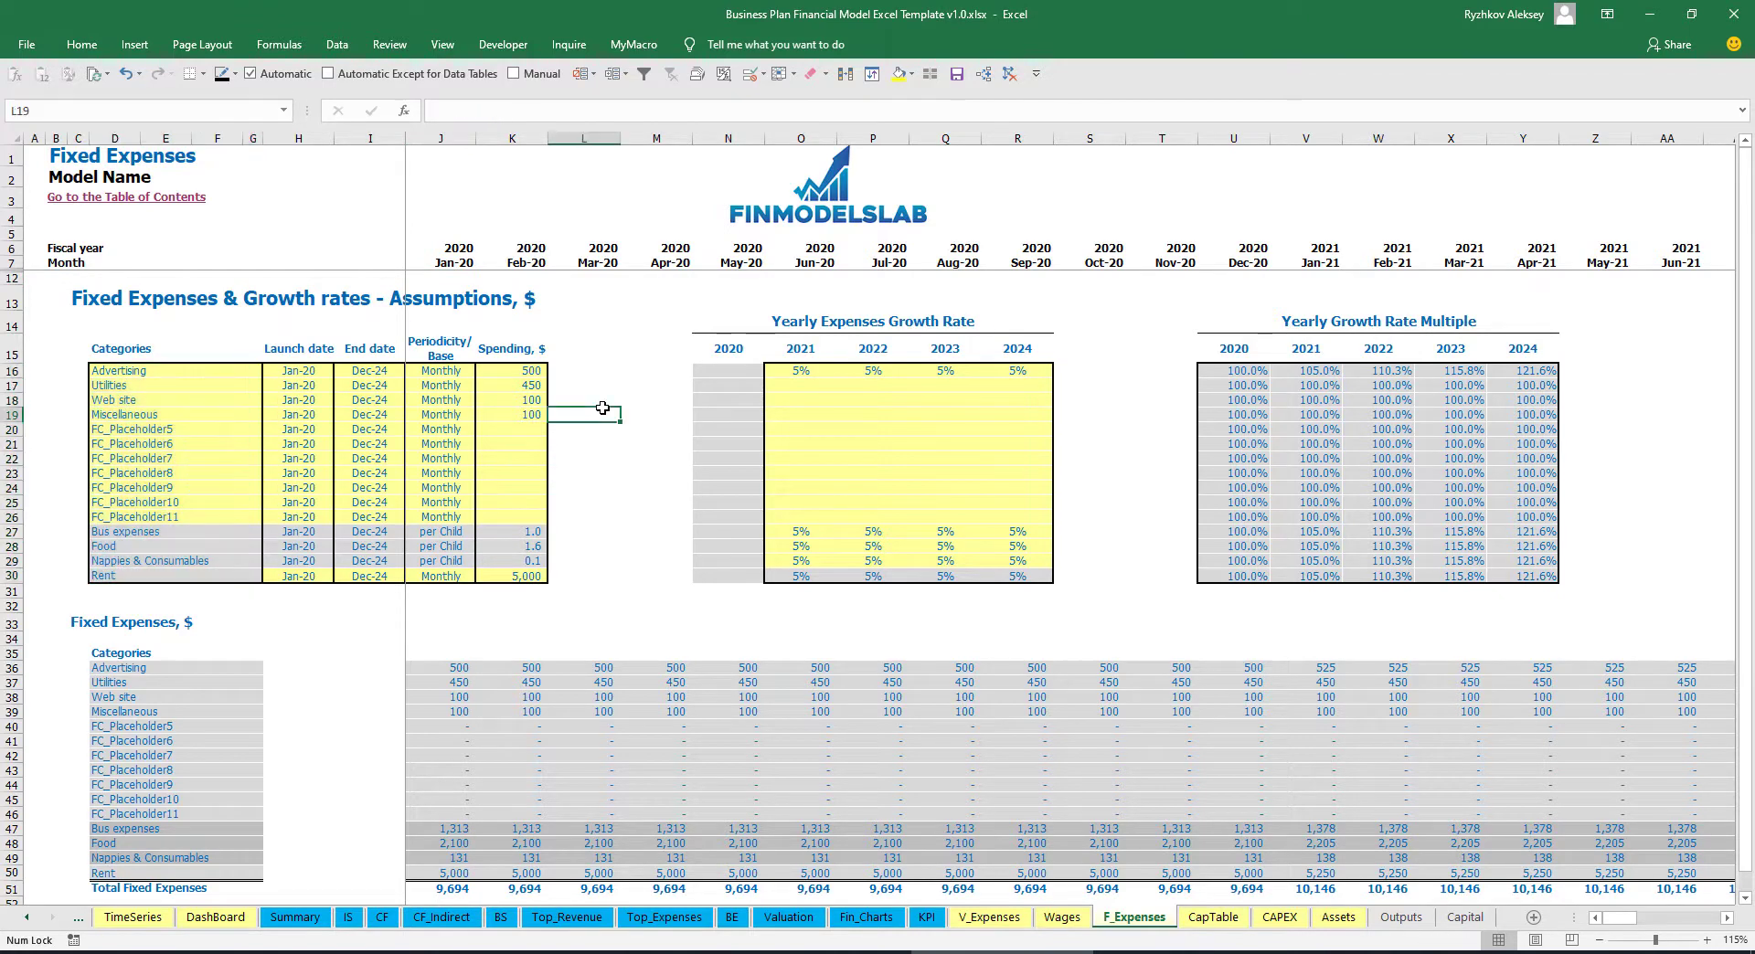
drag(181, 374, 160, 516)
drag(169, 532, 160, 574)
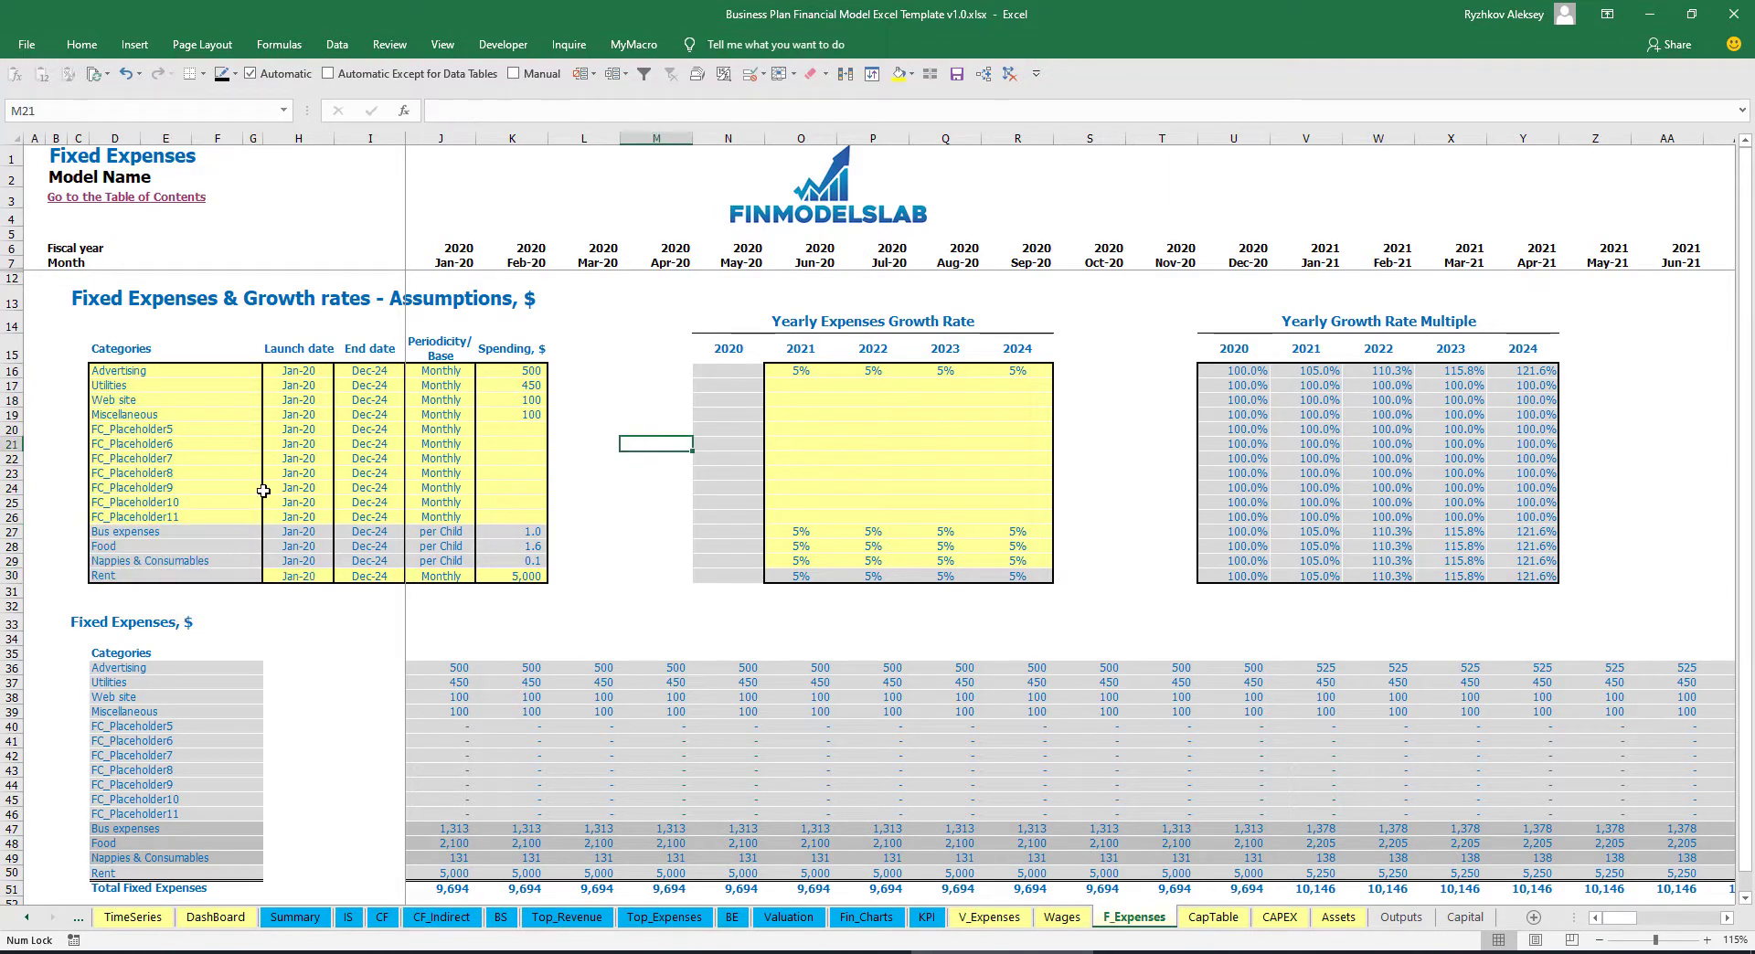
click(218, 531)
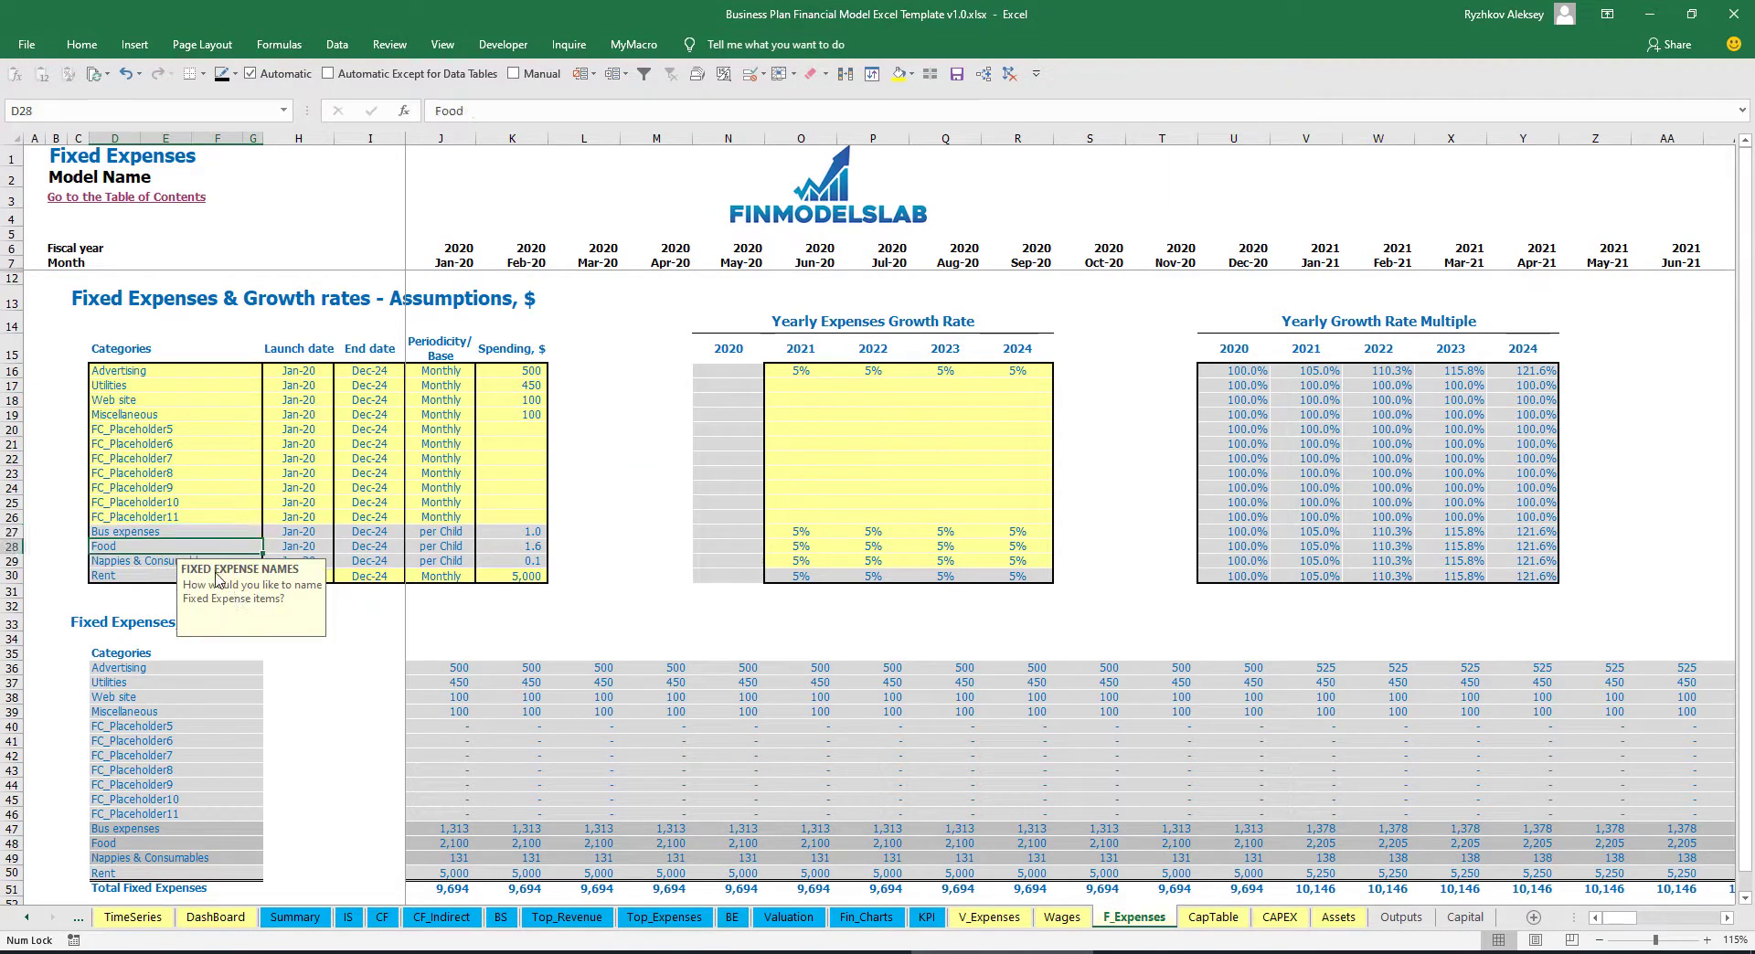
click(610, 443)
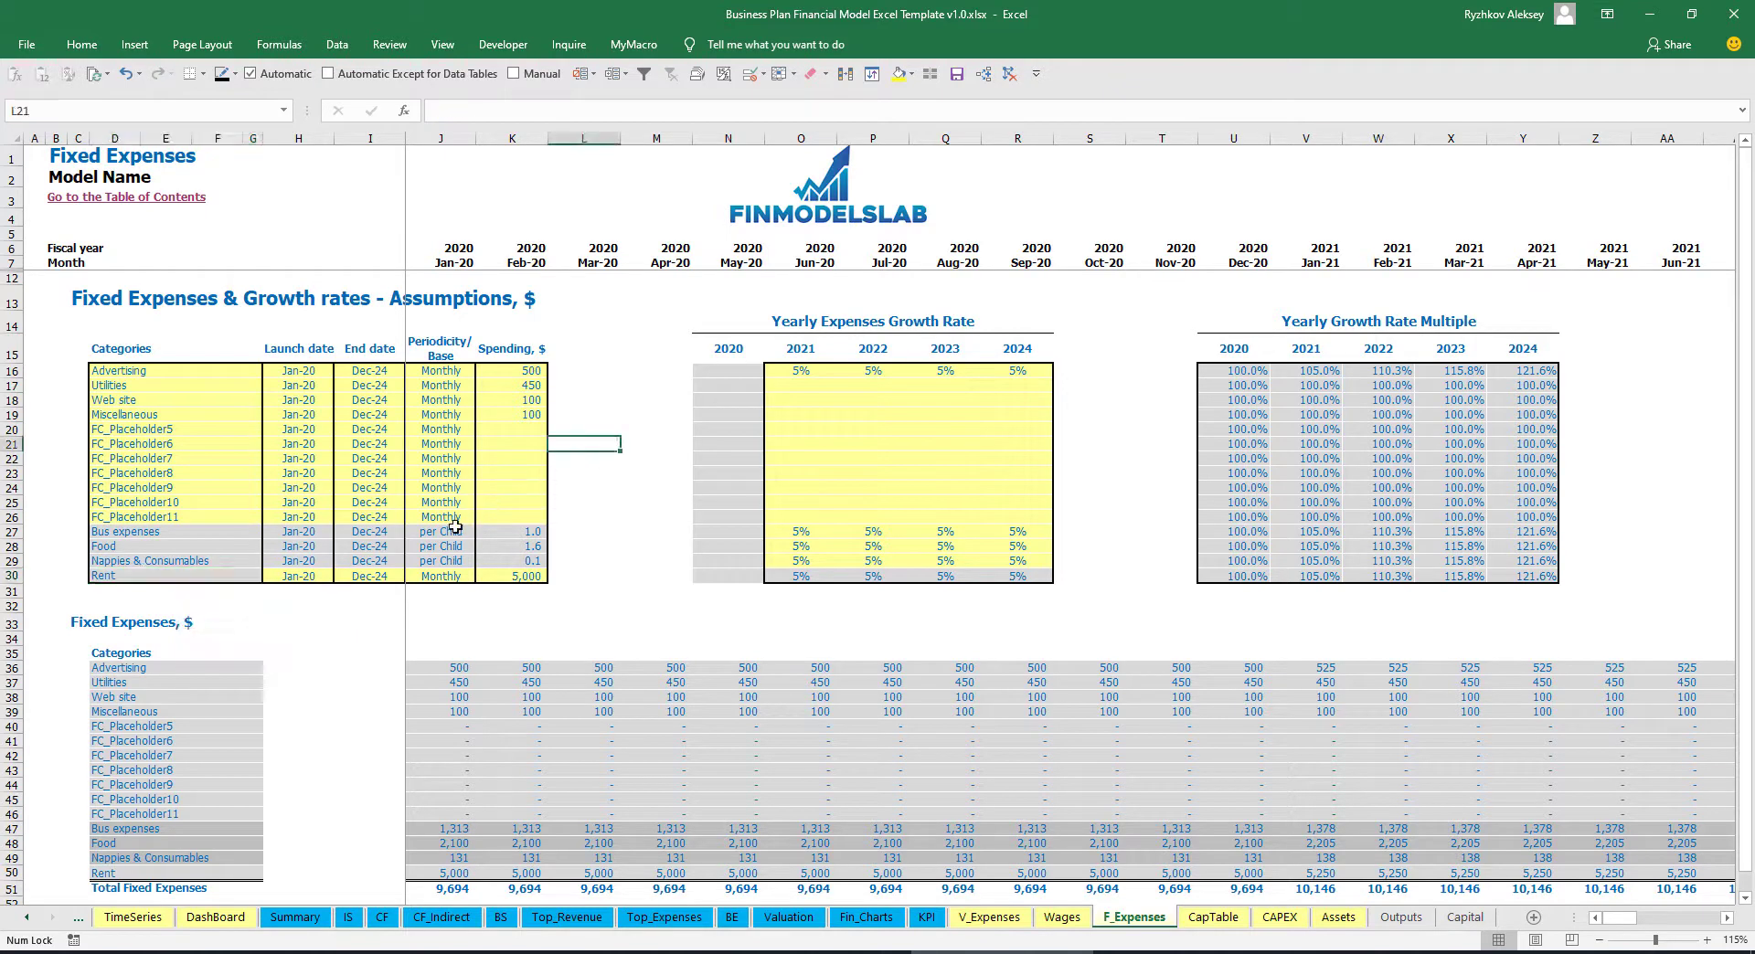
Examine the periodicity and spending formula of Bus expenses and the editable input block from Advertising to FC_Placeholder11
click(460, 530)
click(530, 526)
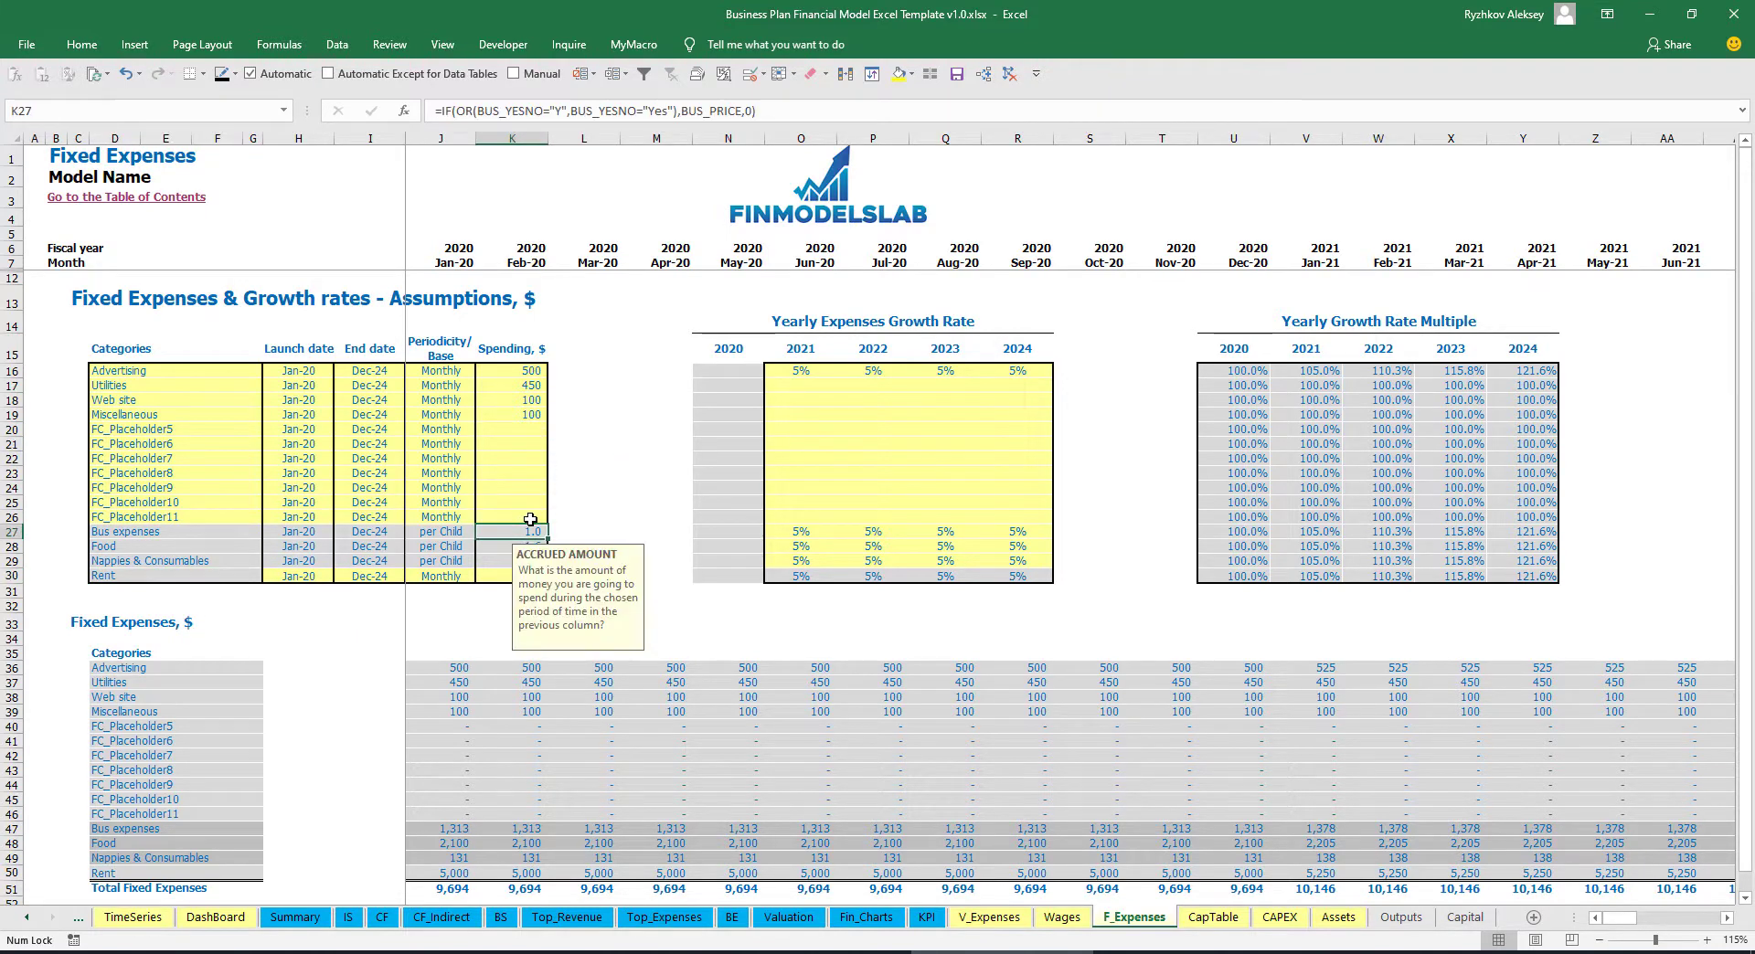
key(Left)
key(Left)
key(Left)
click(654, 448)
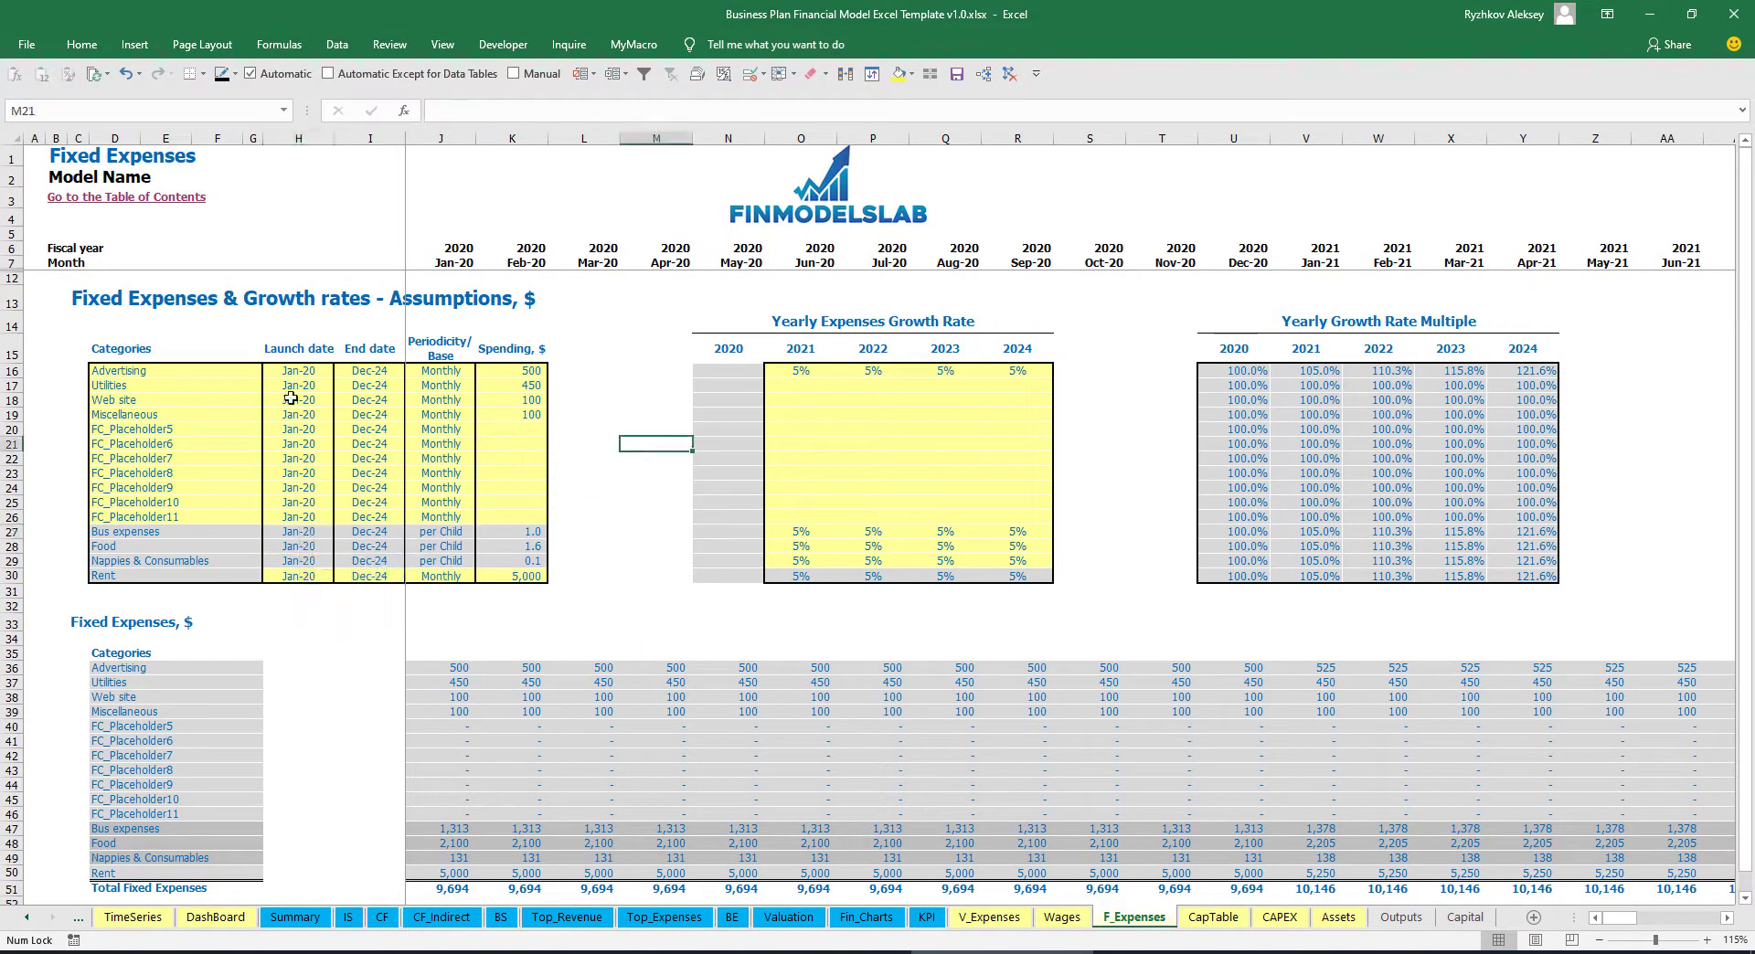
drag(175, 373, 585, 521)
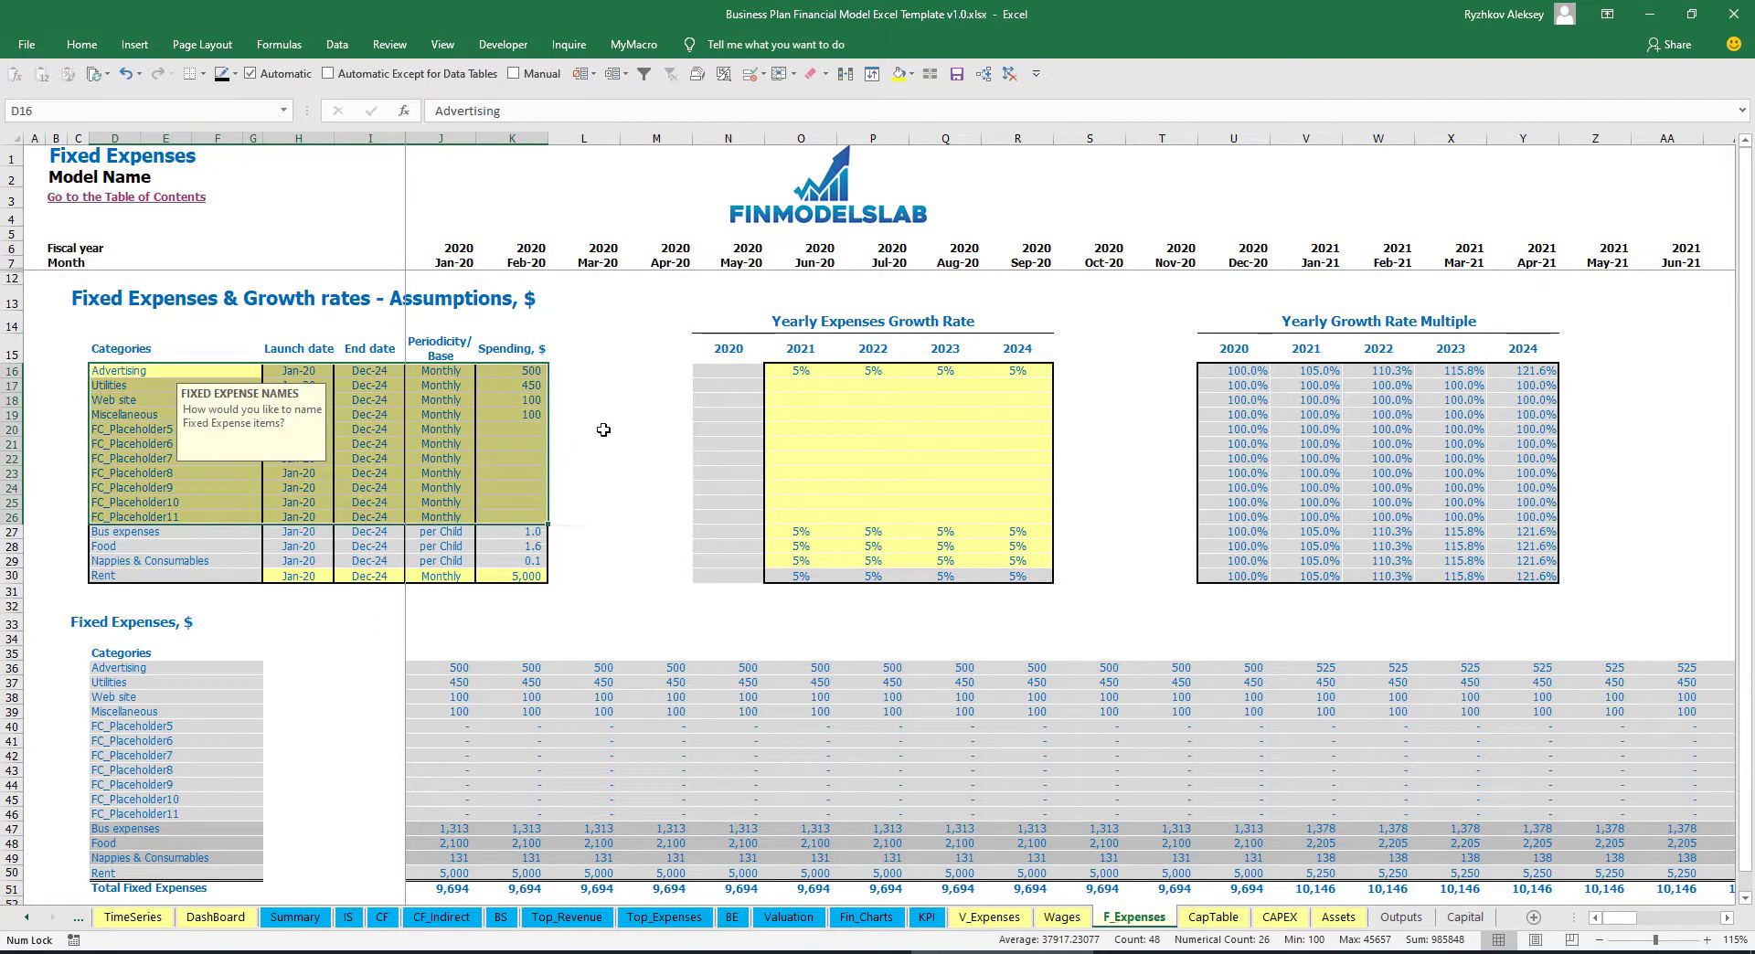
click(615, 417)
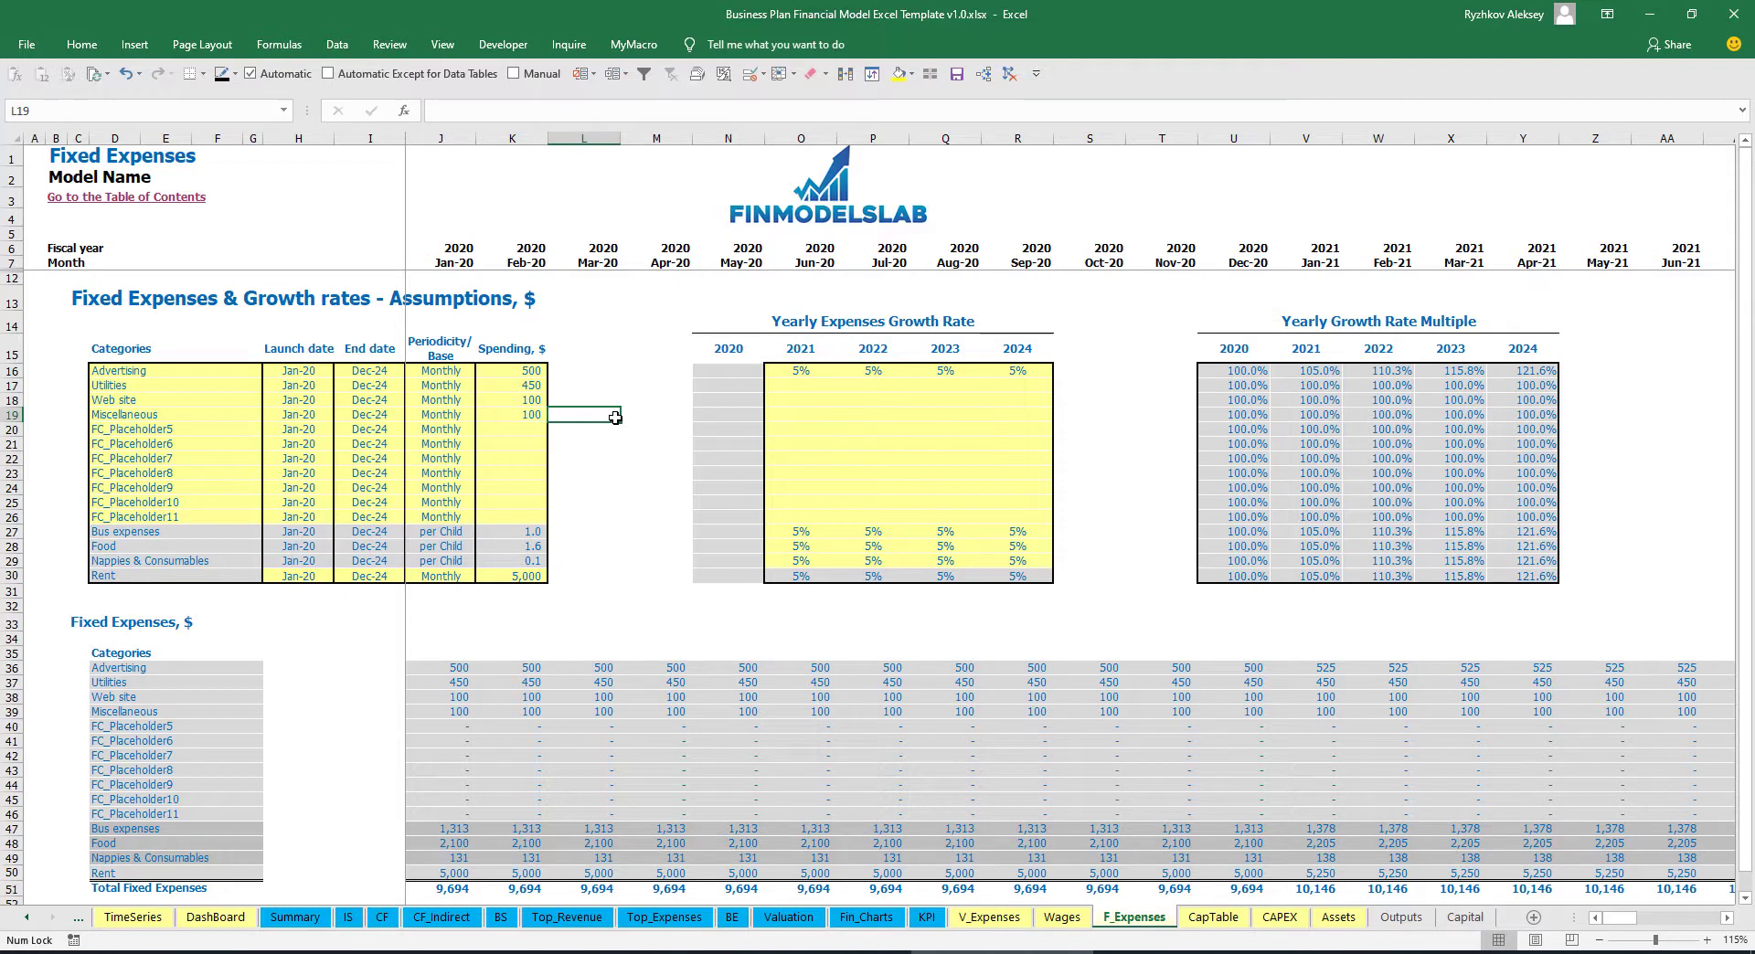
Rename the Advertising fixed expense as Utilities and set its launch date to Feb-20
click(133, 371)
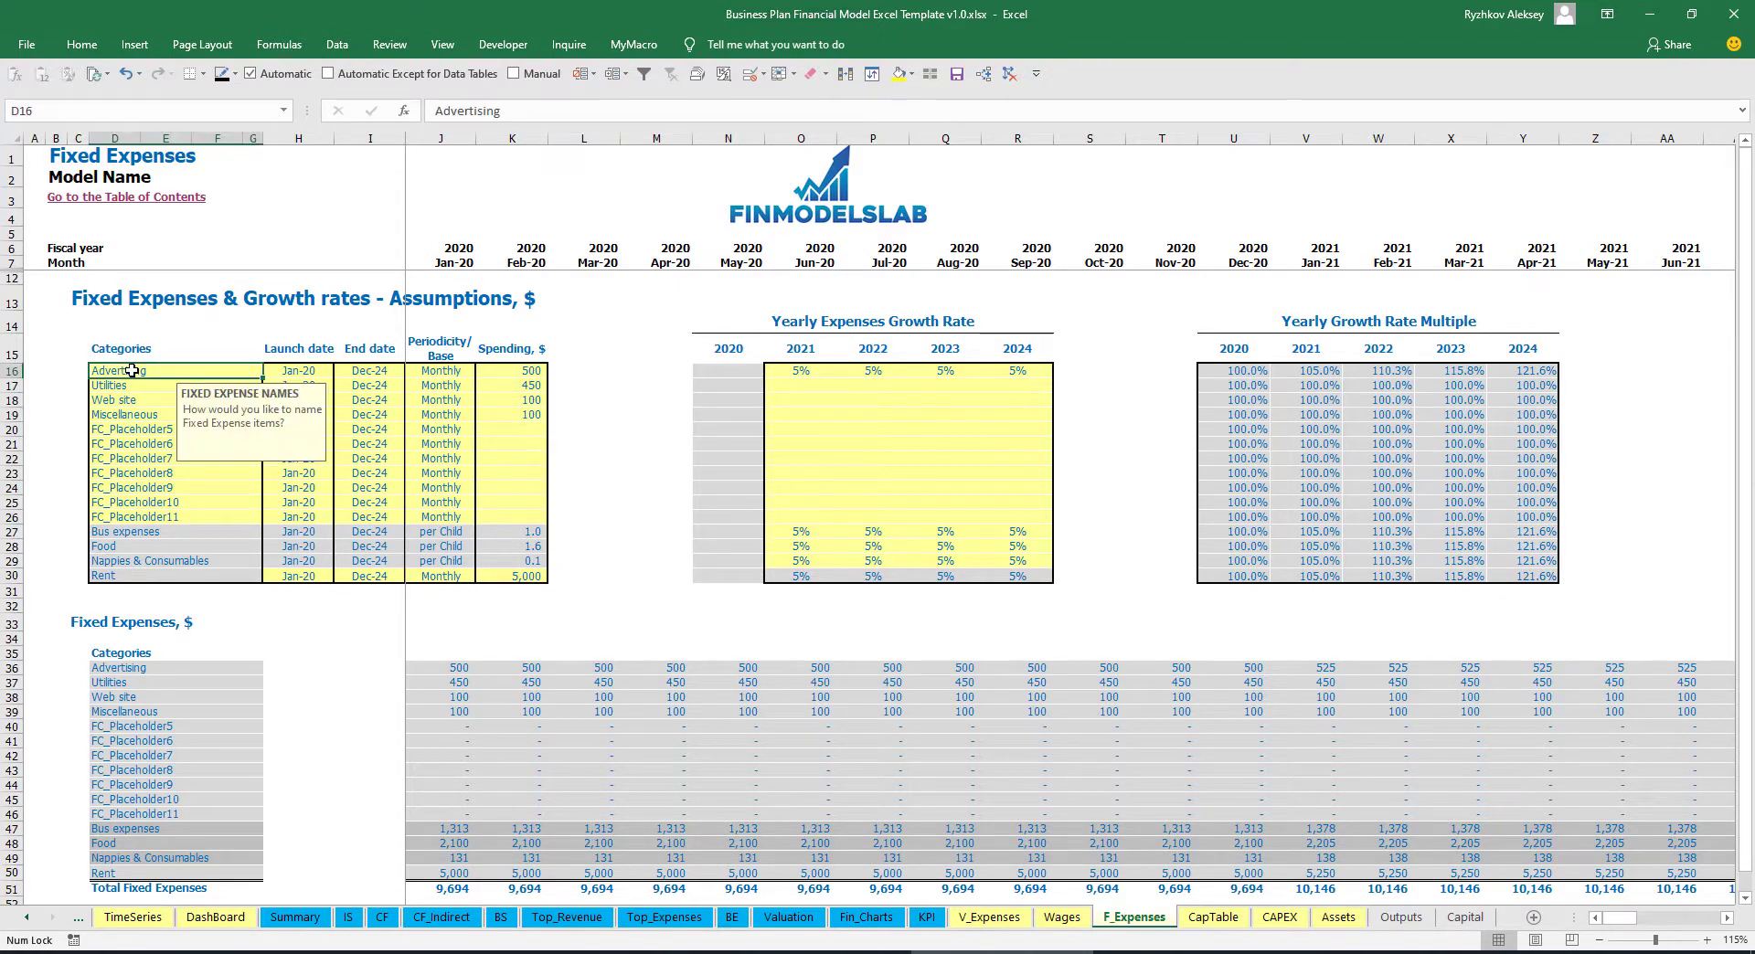
text(Utilities)
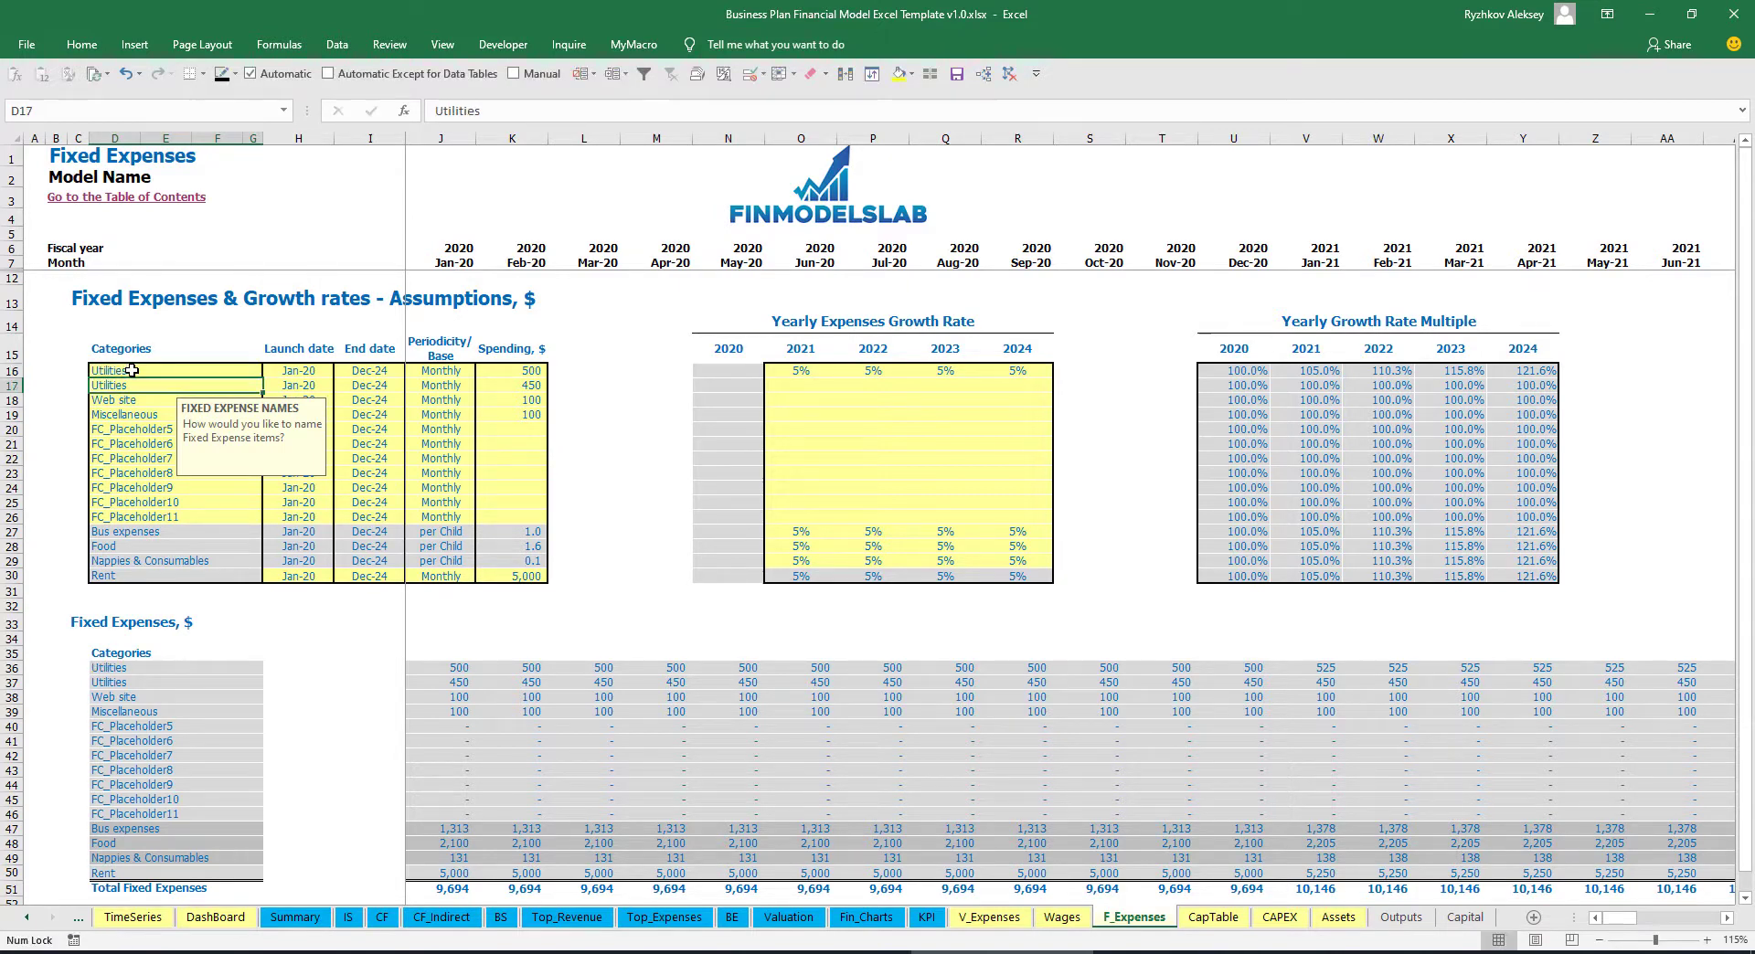
click(316, 370)
click(340, 373)
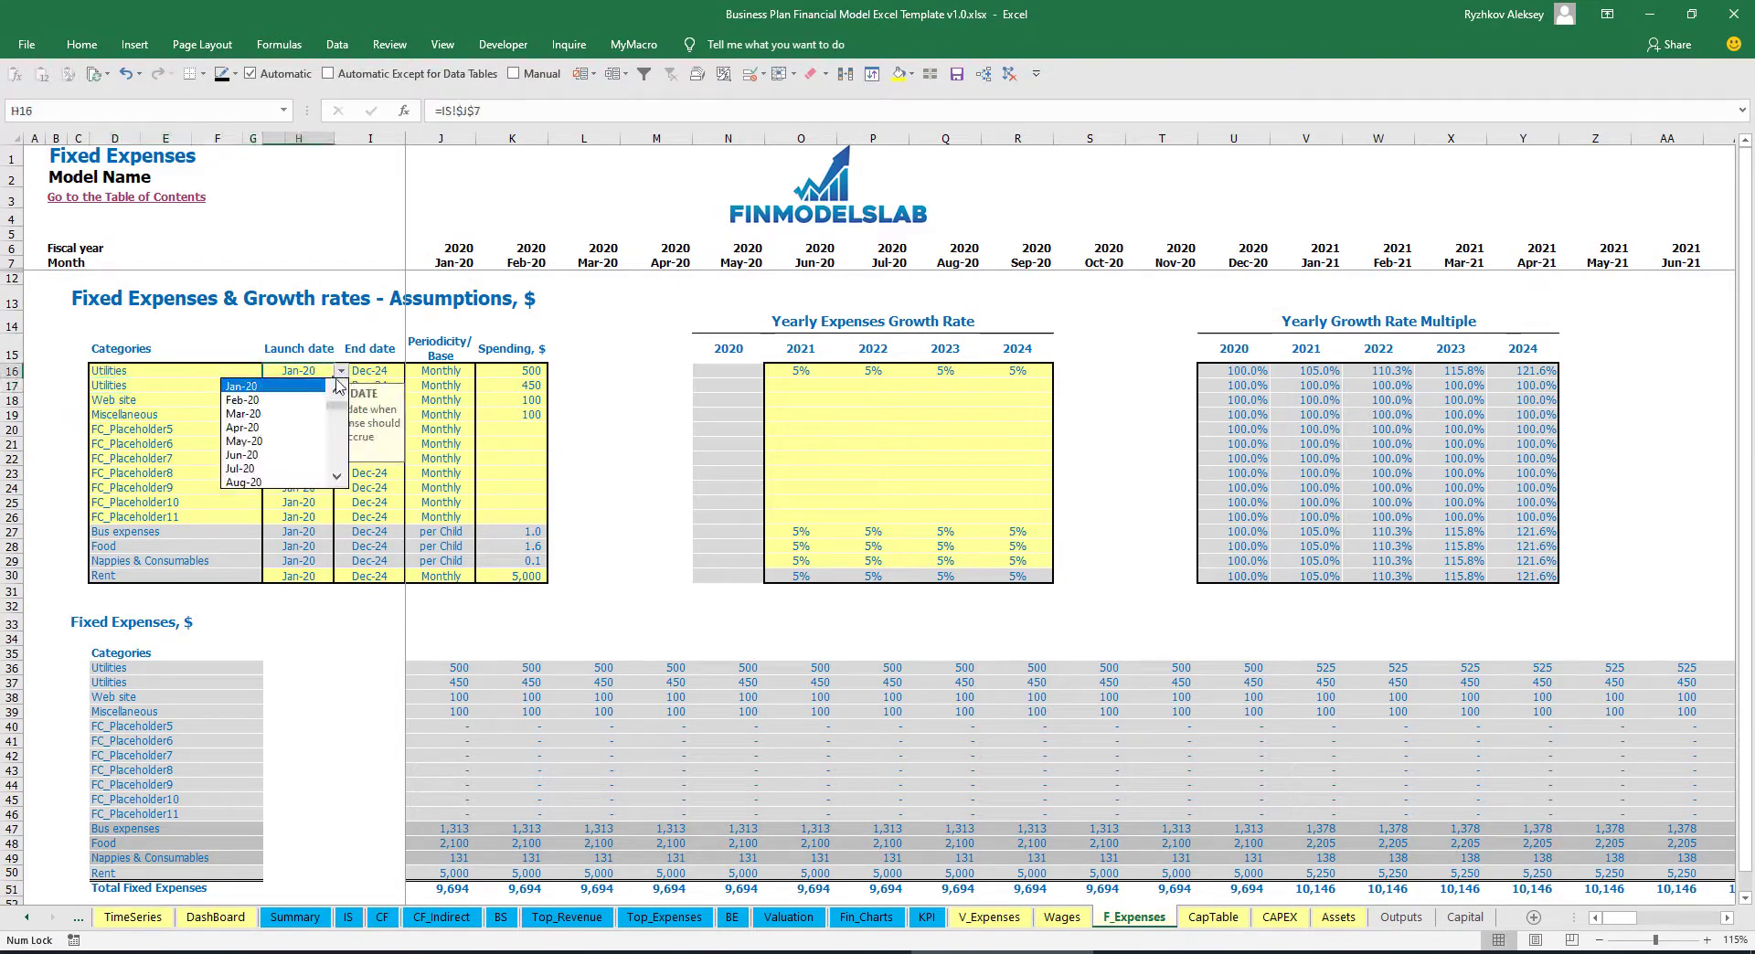
click(316, 402)
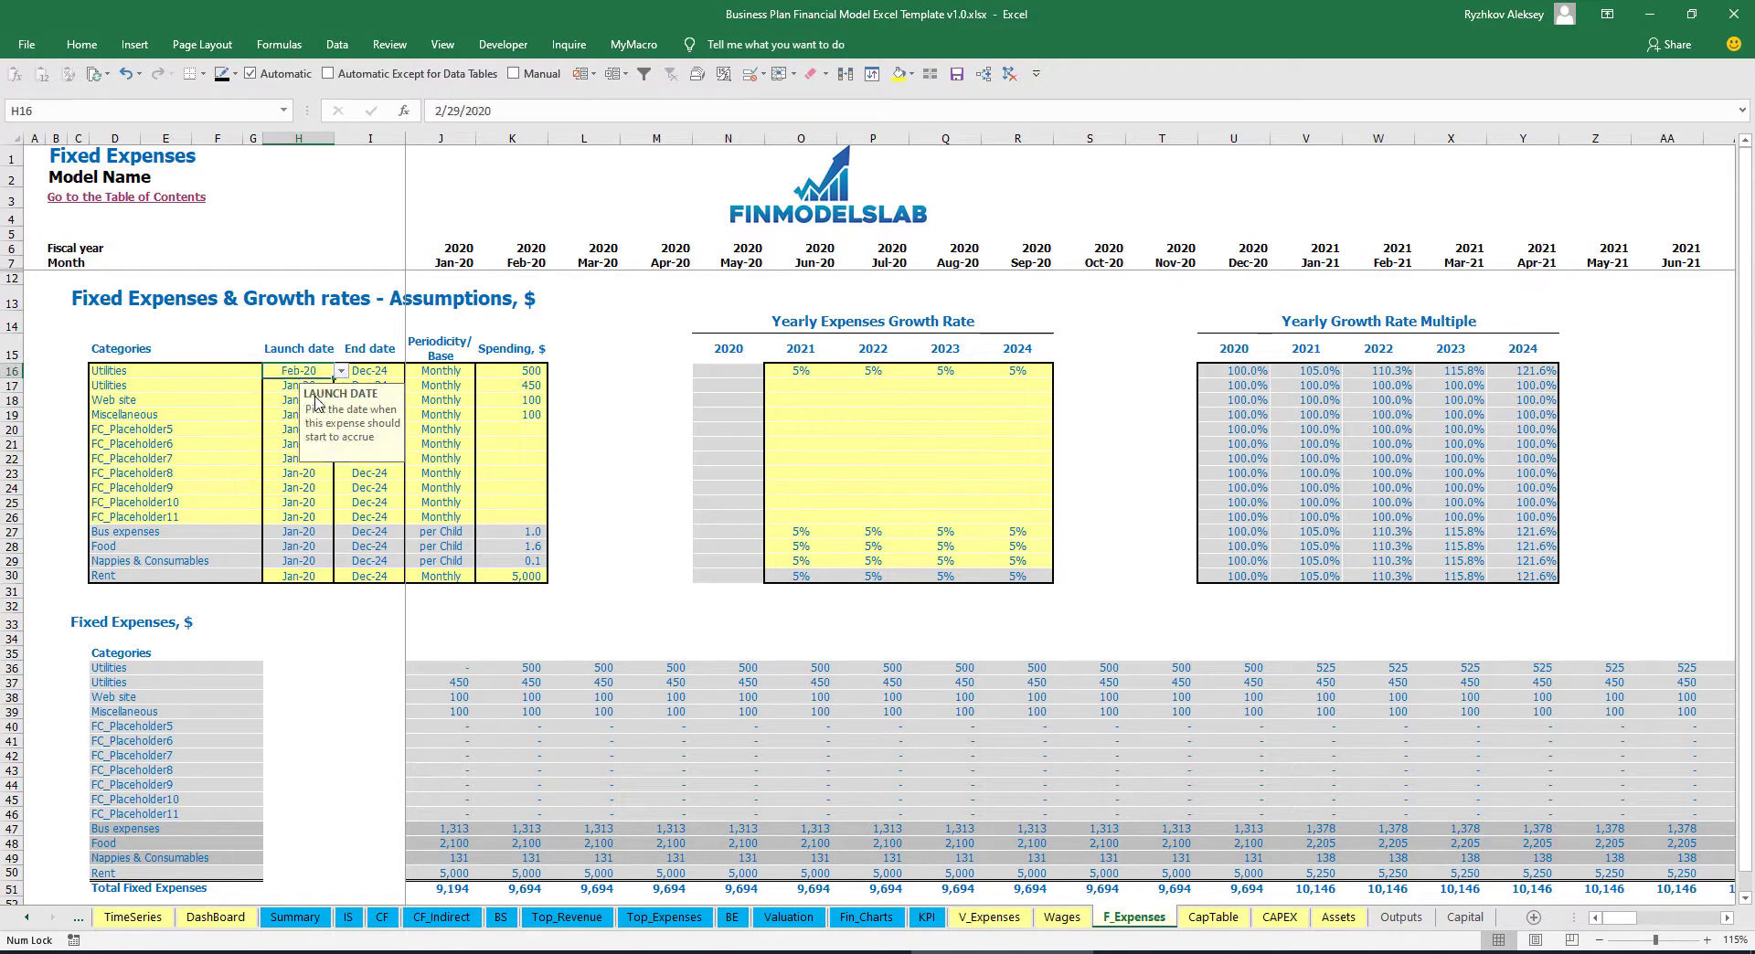
click(521, 668)
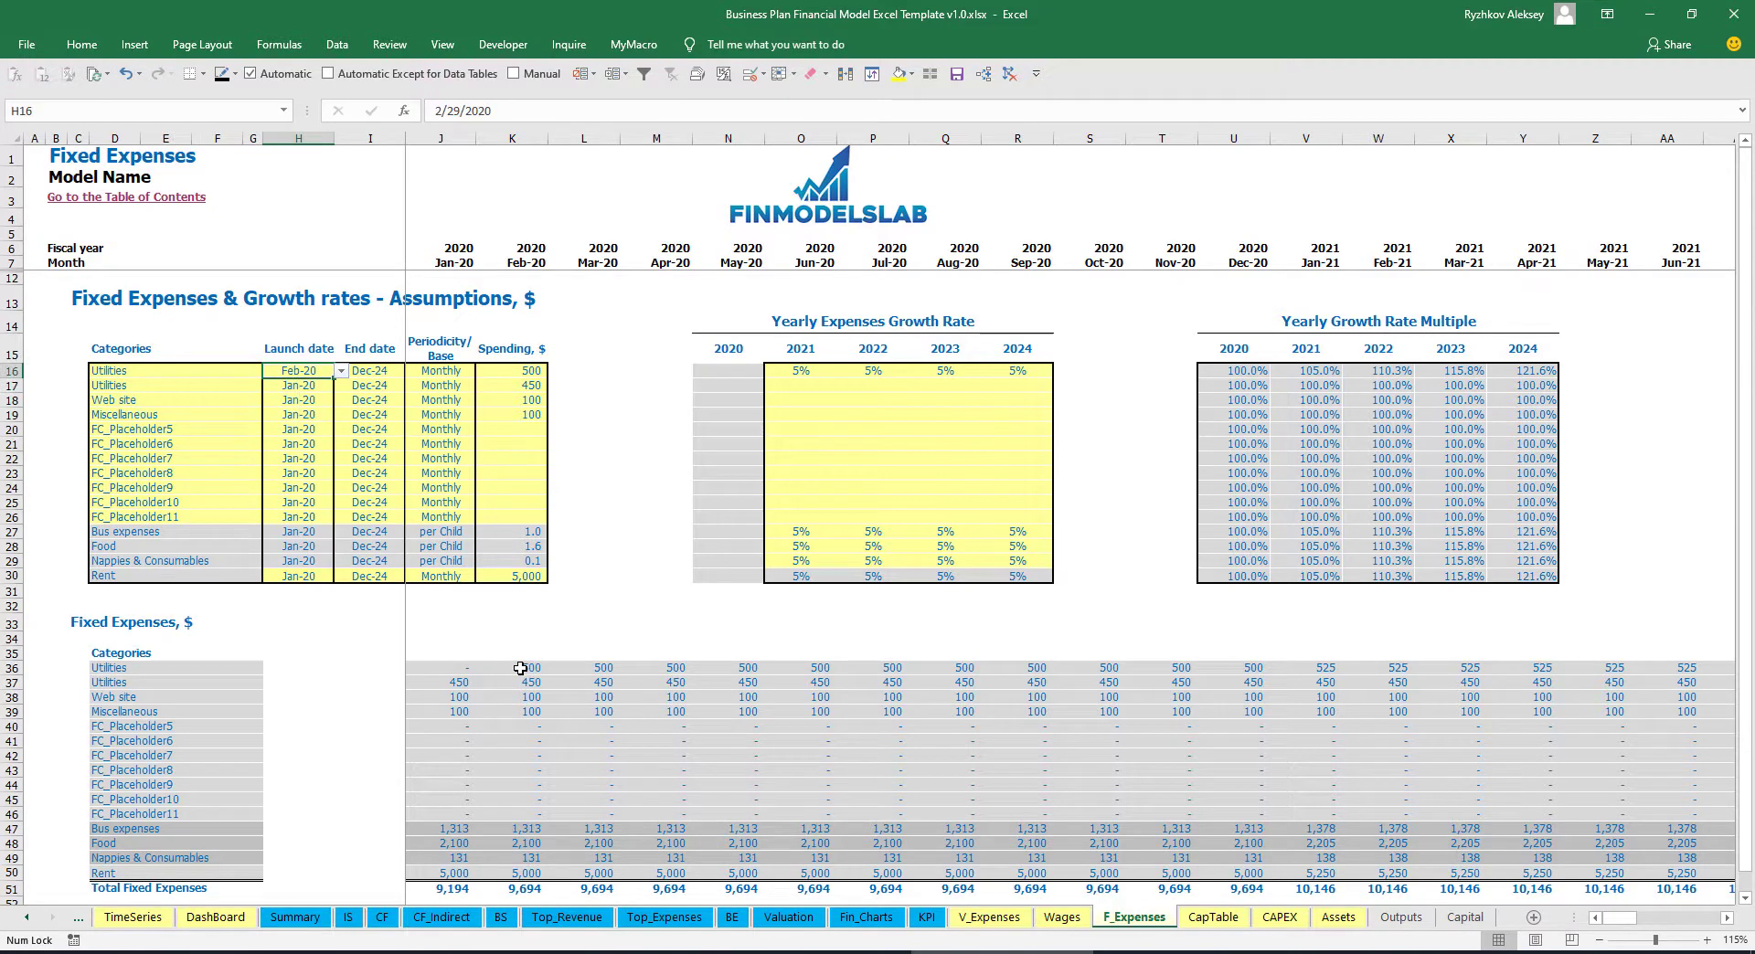
Set the end date of the first Utilities expense to Oct-23 and check its monthly amounts around October 2023
click(395, 373)
click(412, 371)
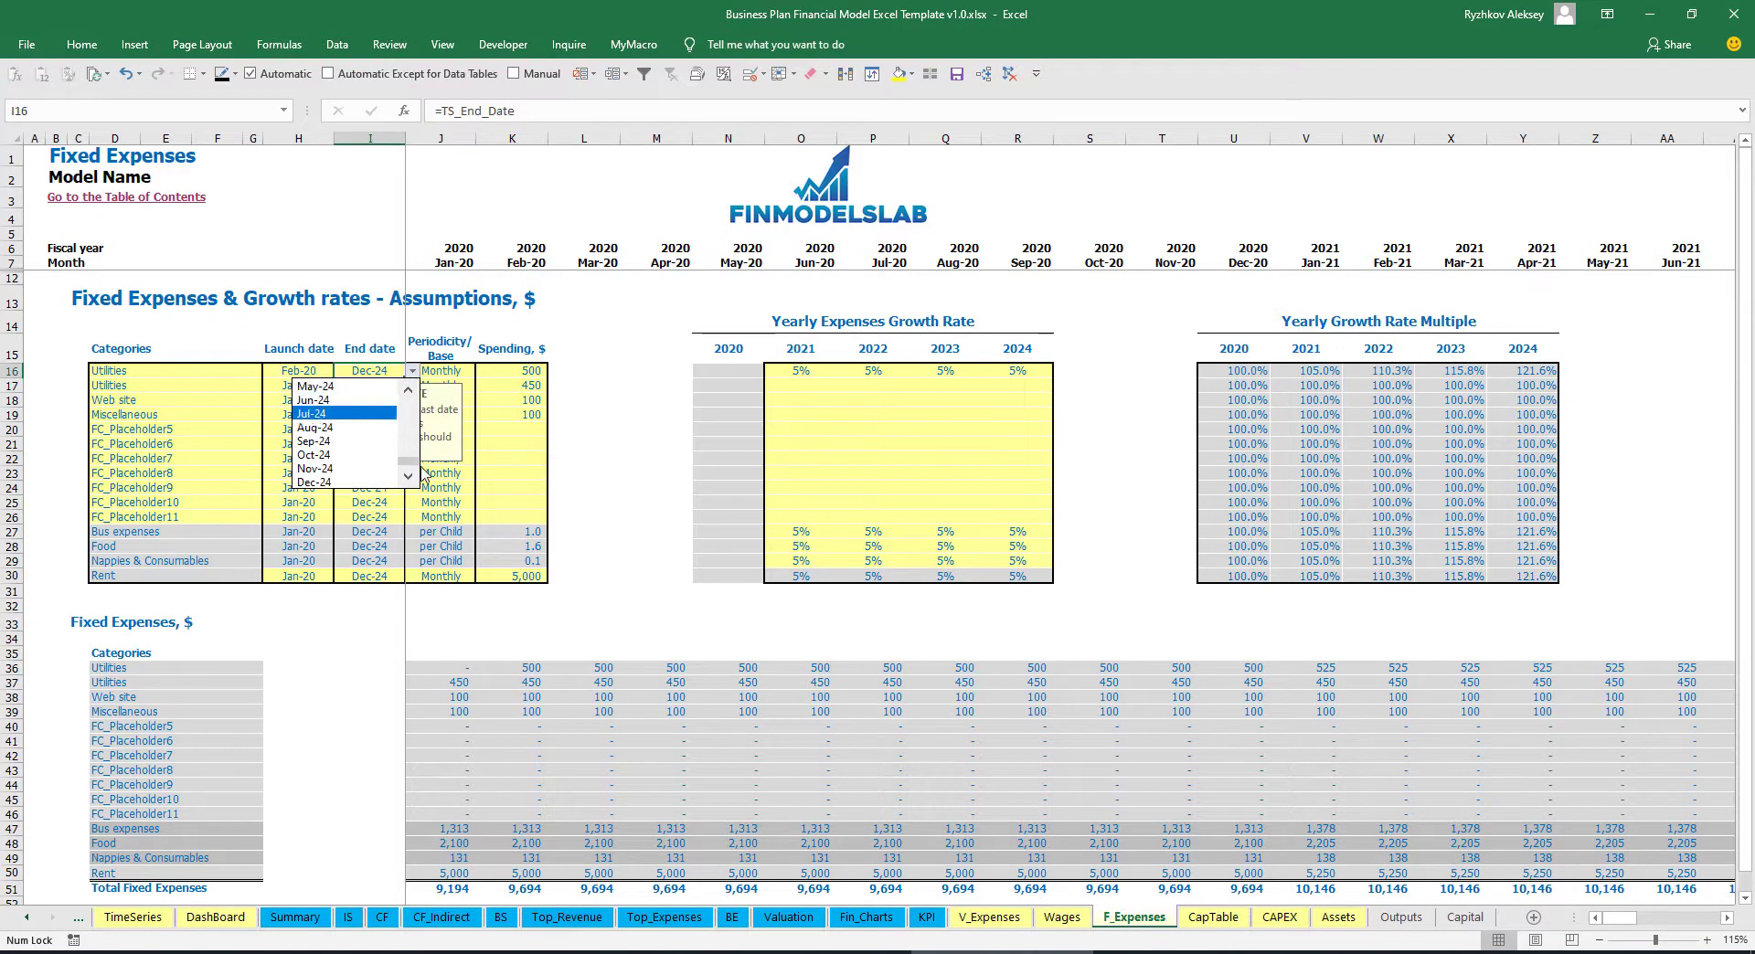
drag(413, 469, 412, 449)
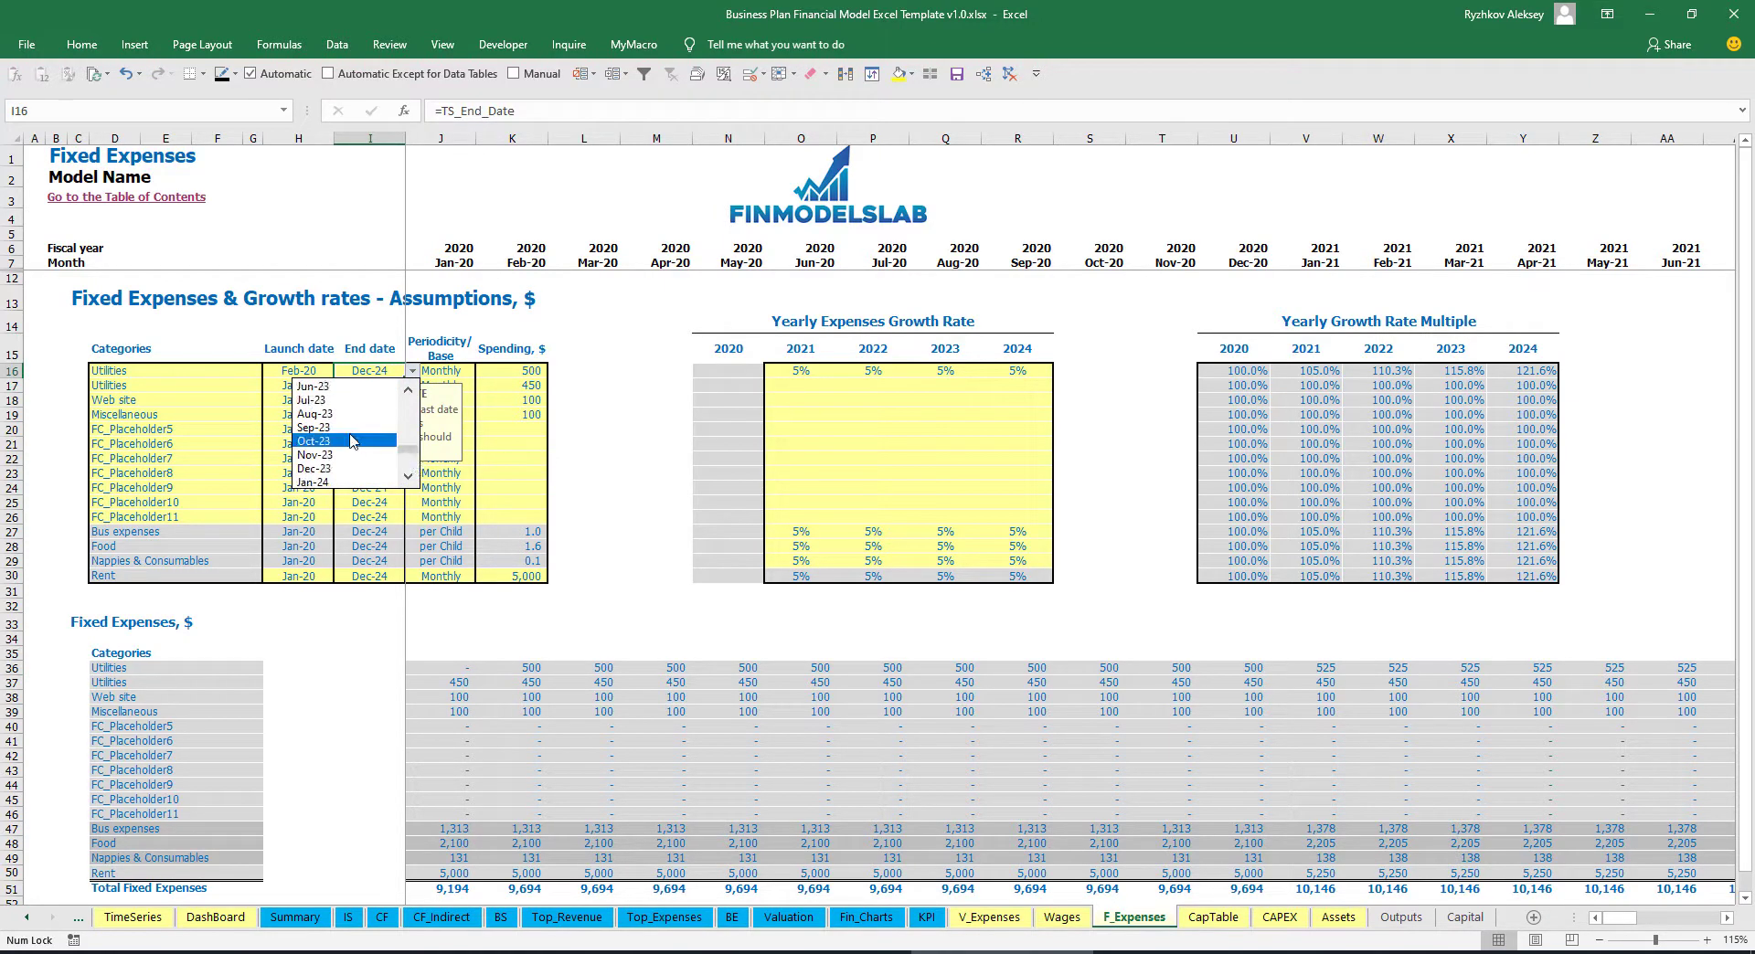
click(352, 441)
drag(1621, 918, 1699, 919)
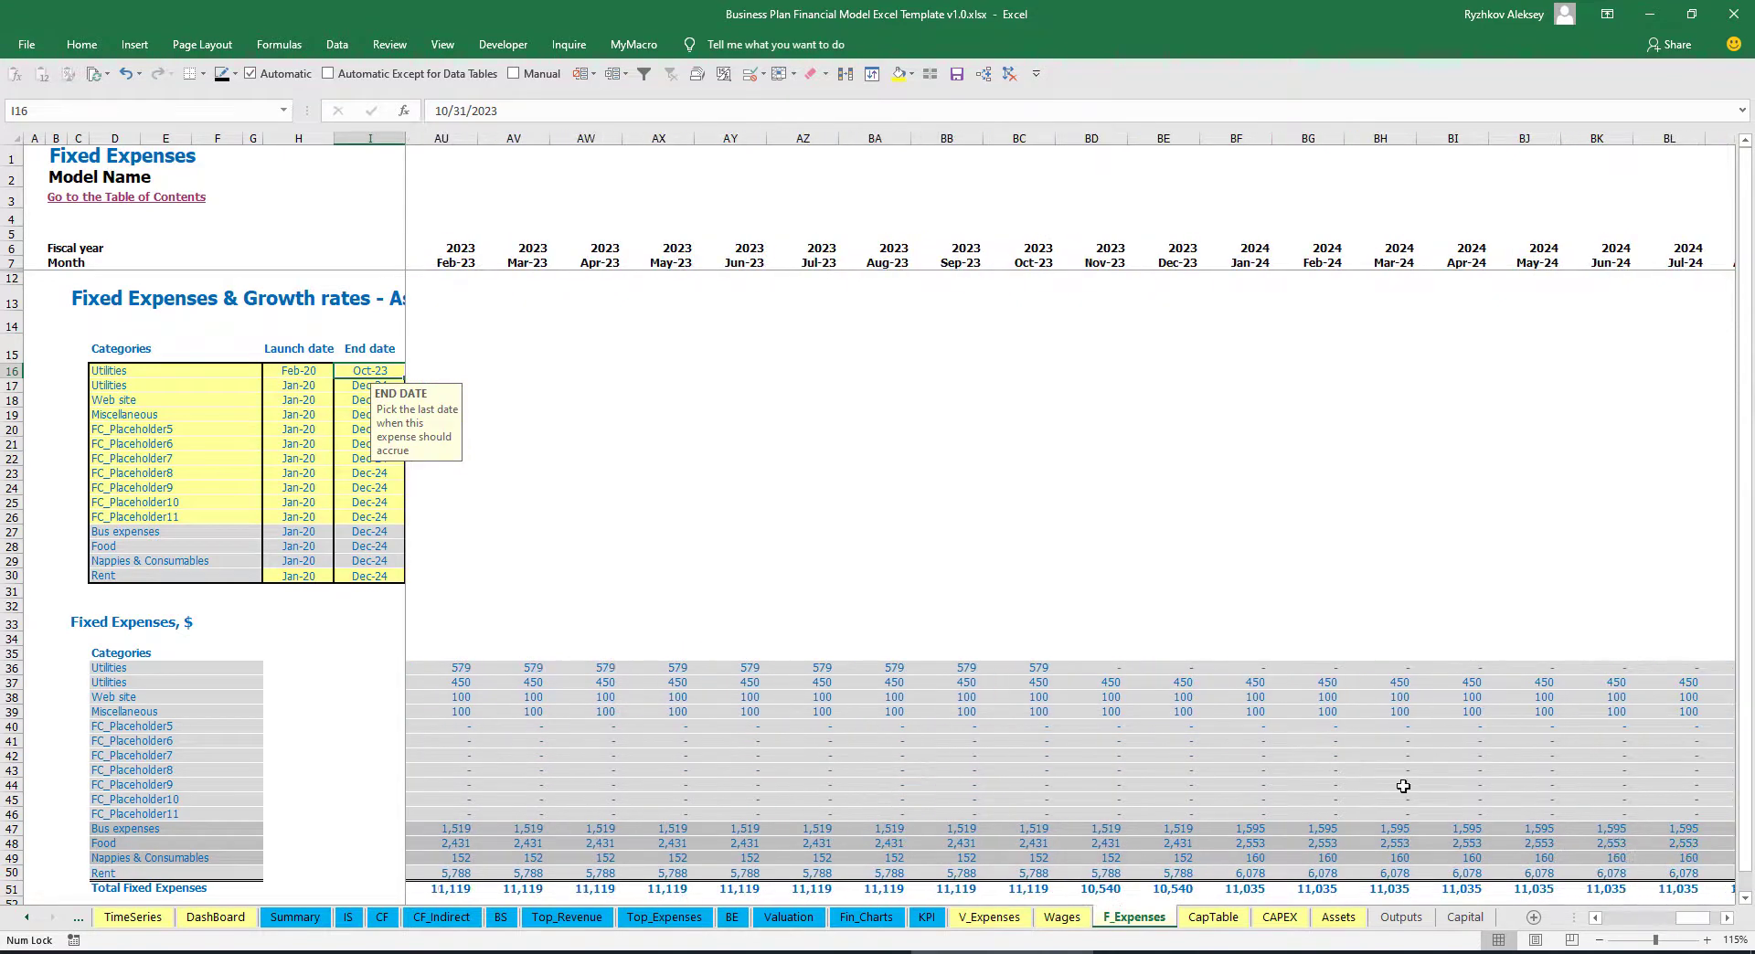
click(1038, 666)
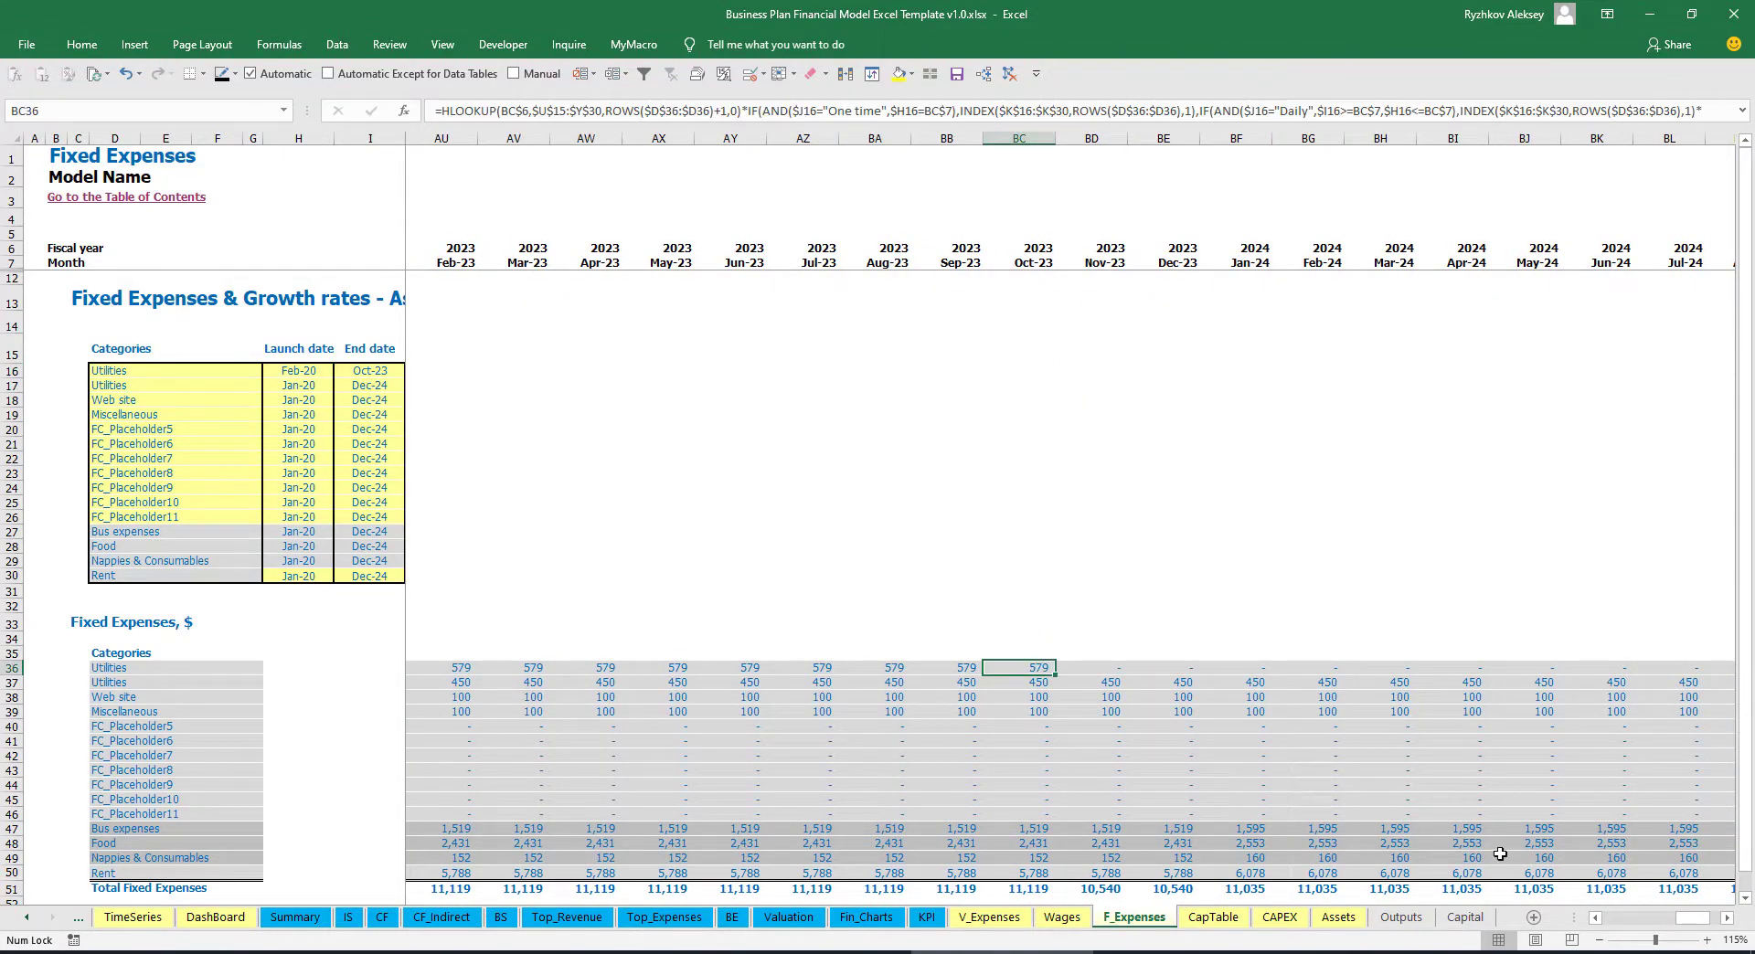
drag(1691, 921, 1580, 925)
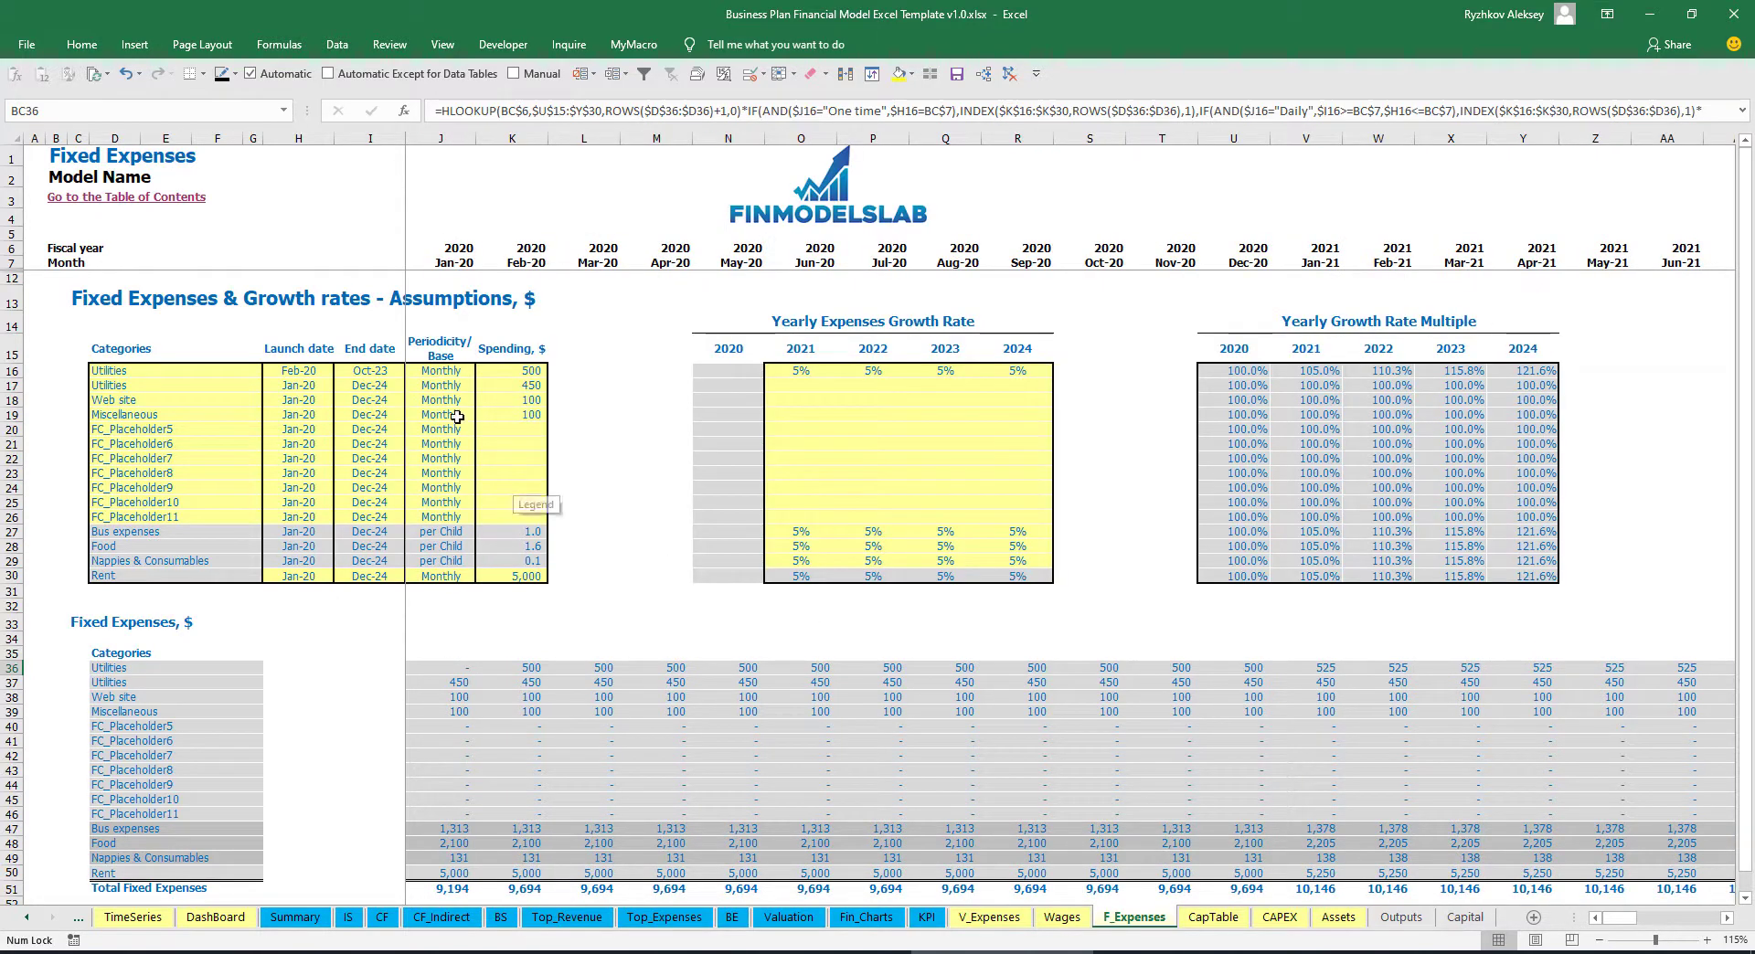
Widen the Periodicity/Base column slightly and set the first Utilities expense's spending to 1,000
drag(478, 137, 494, 365)
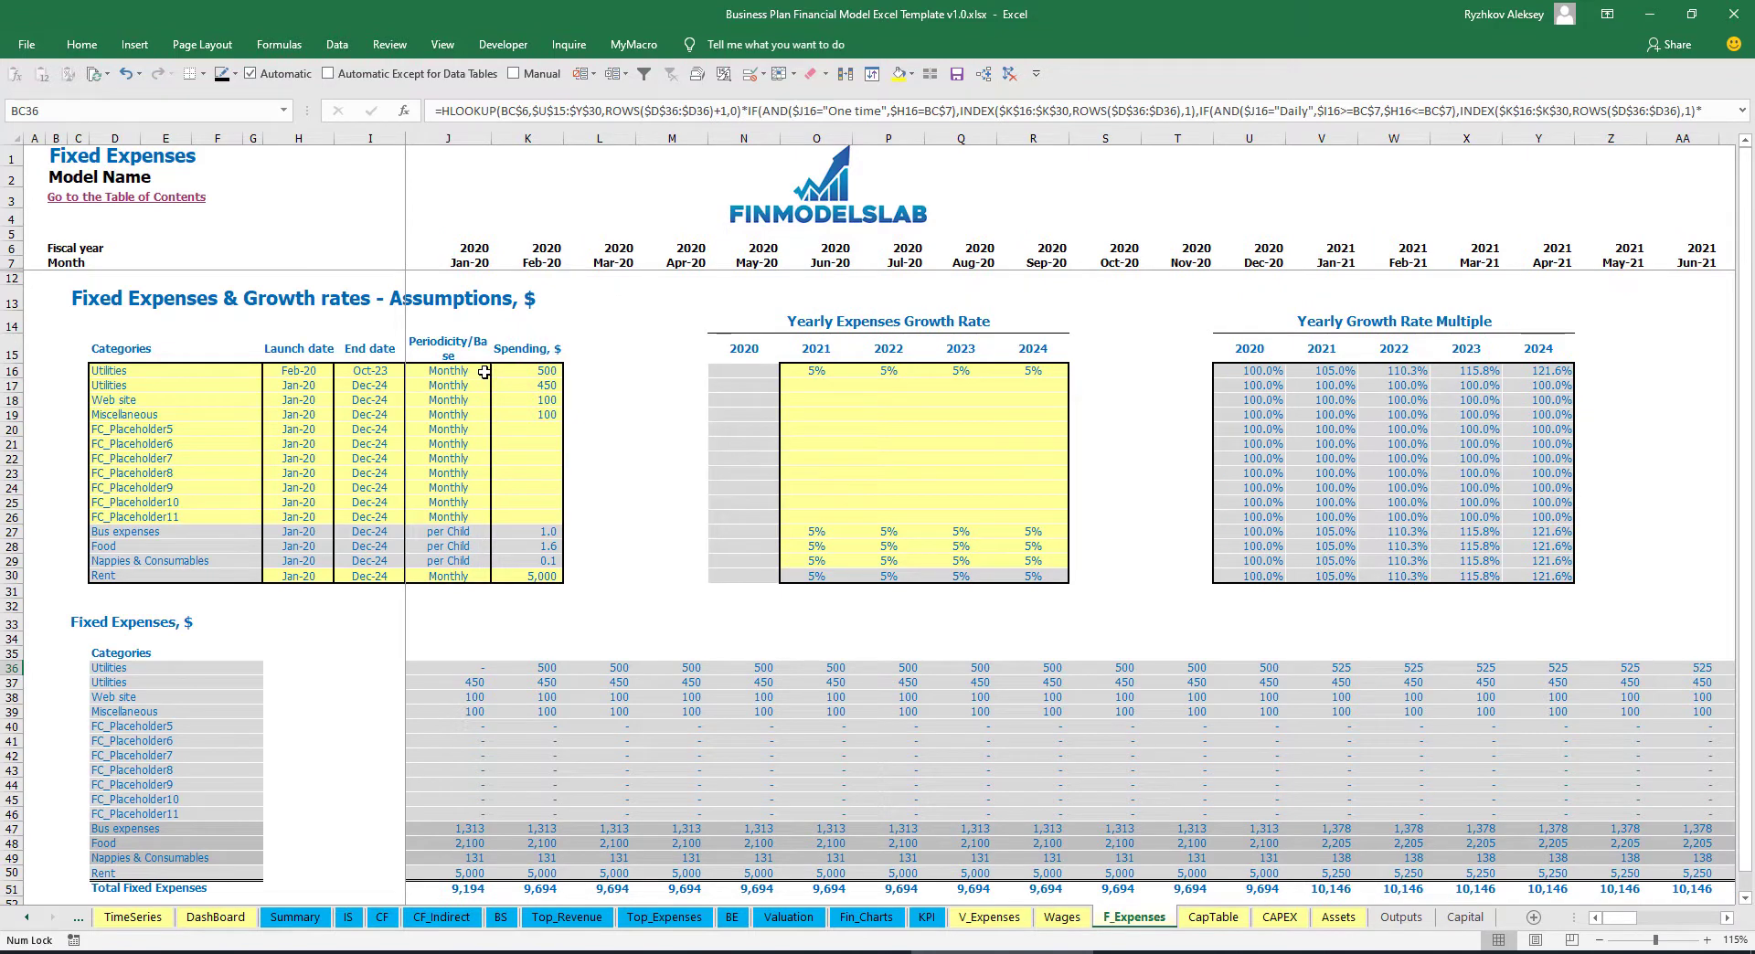
click(516, 371)
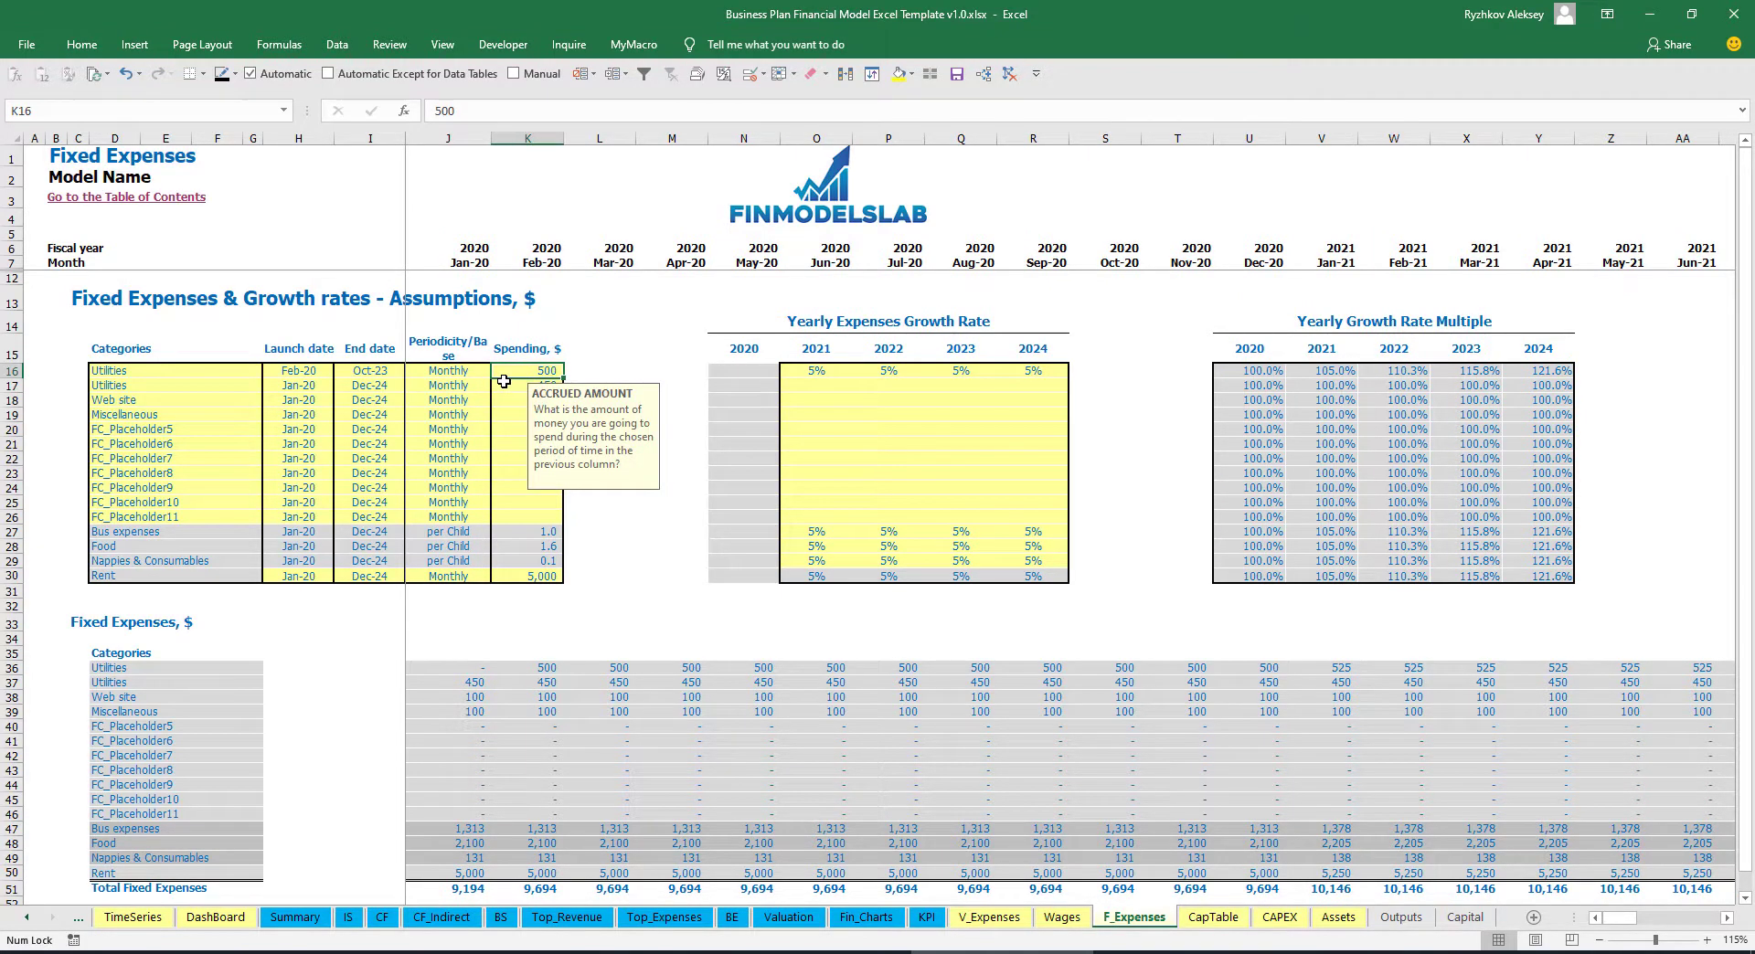
text(10)
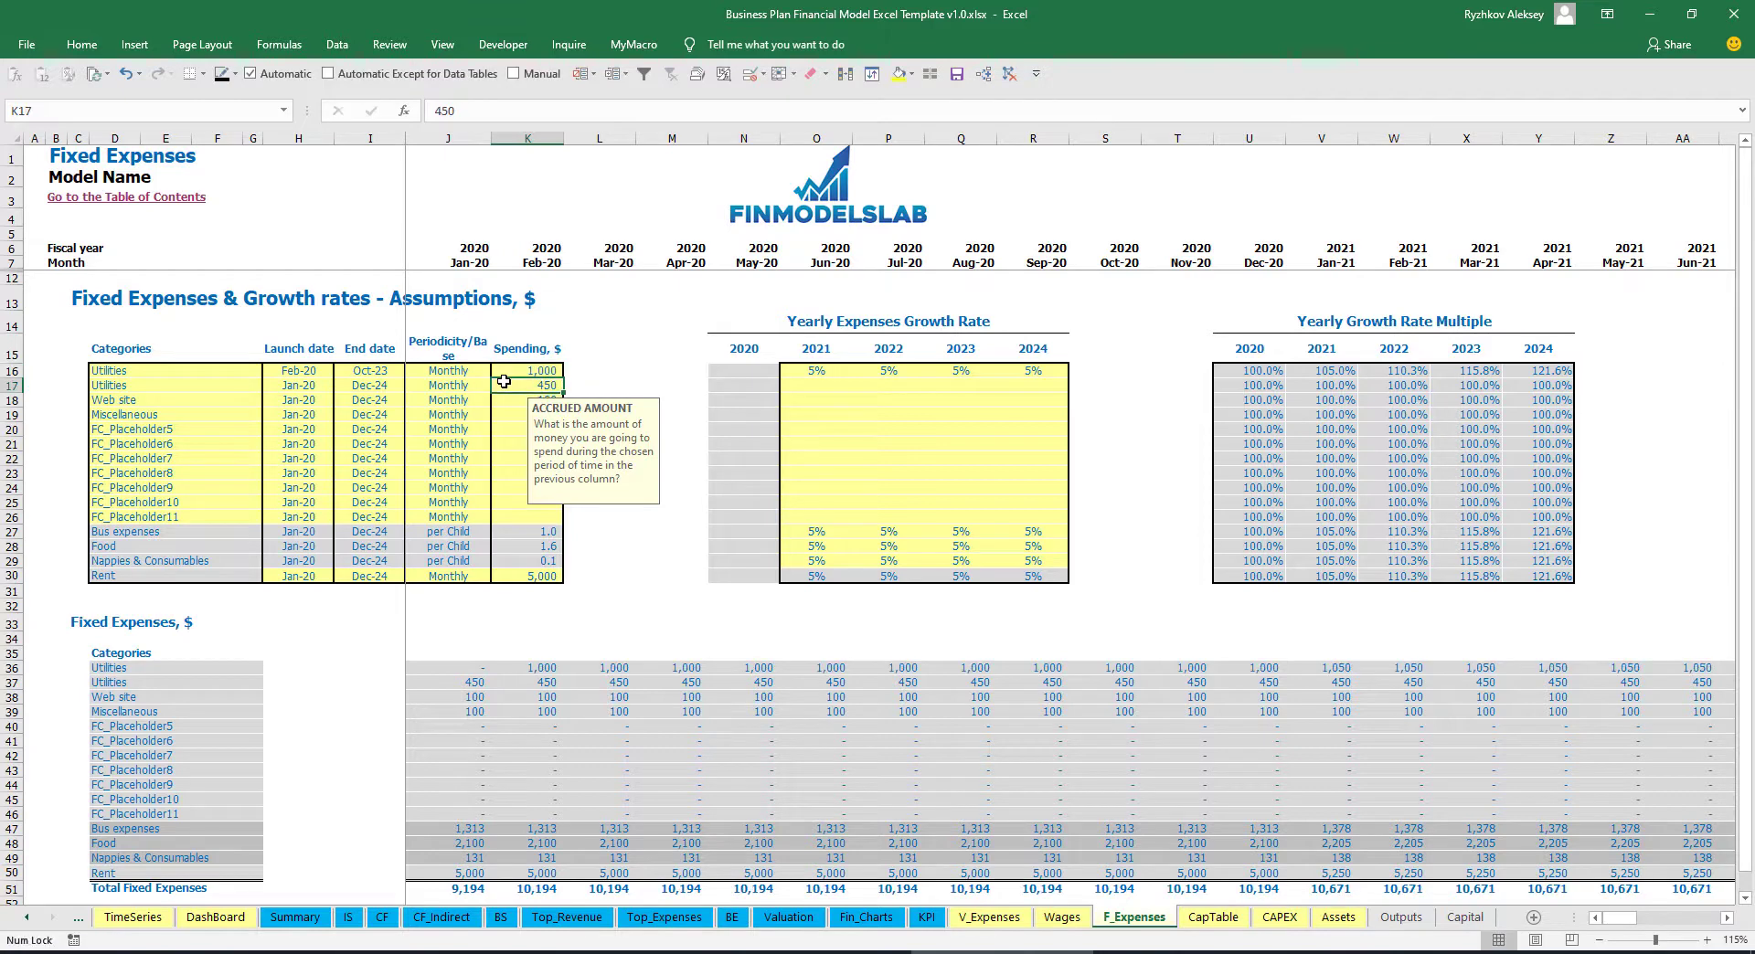
click(553, 374)
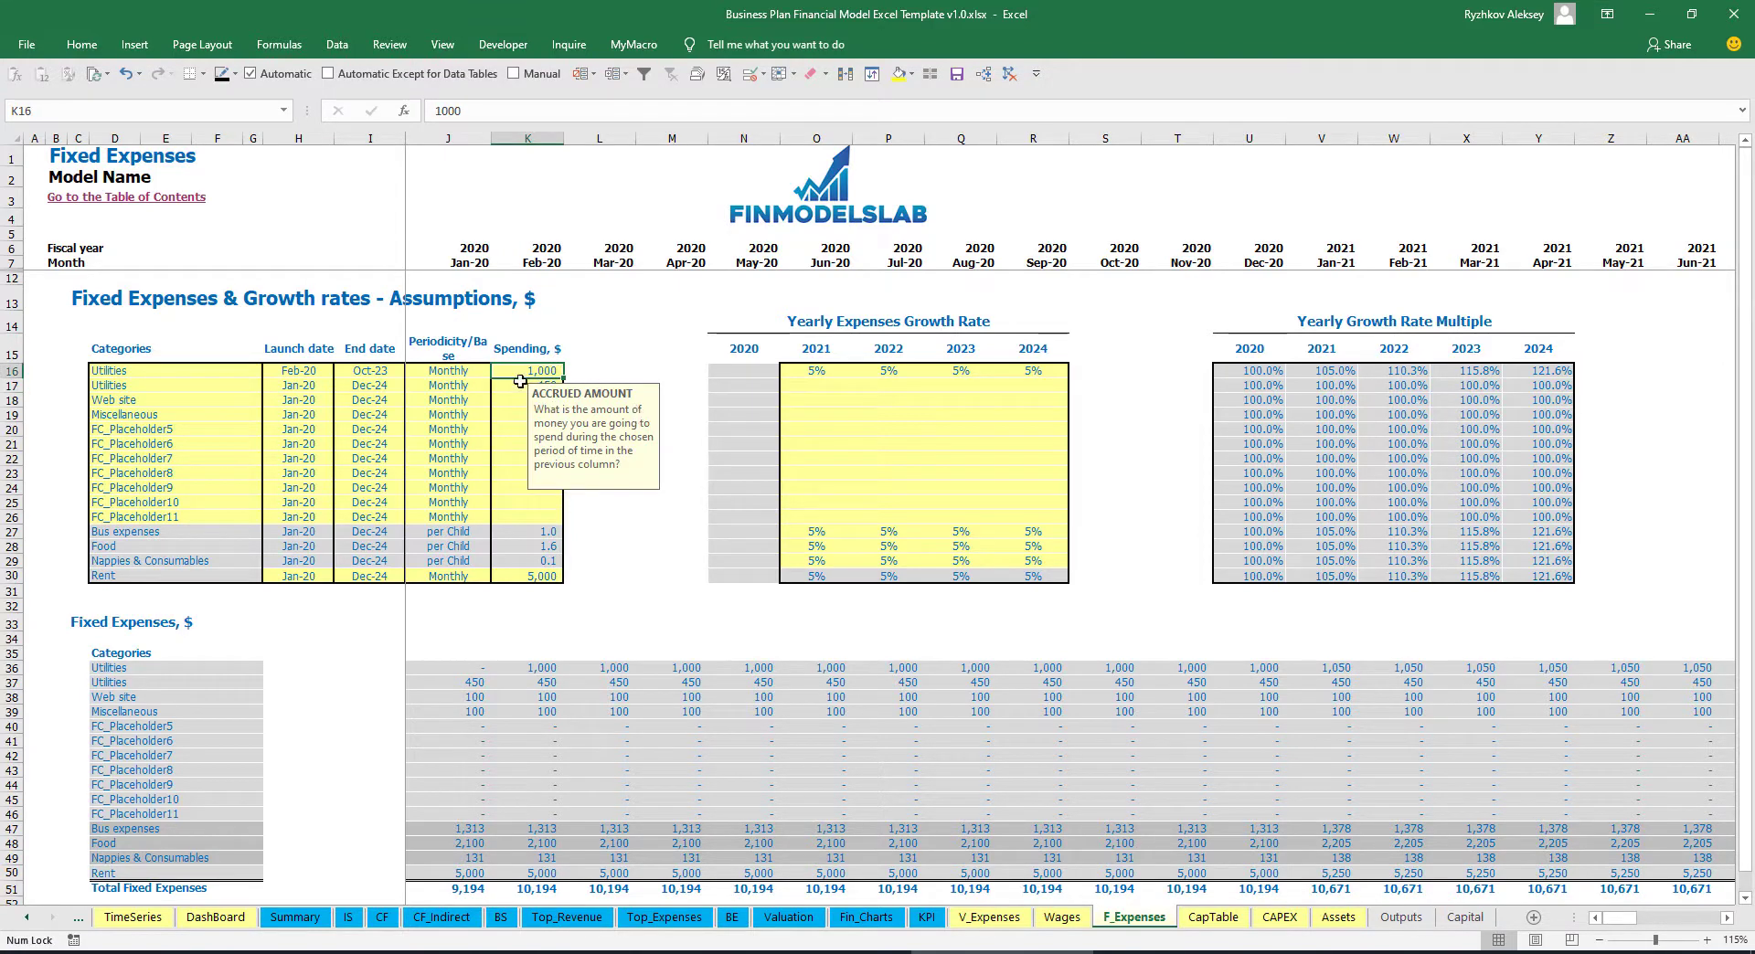
Set the first Utilities expense's periodicity to One time and check its February 2020 amount and end date
click(483, 371)
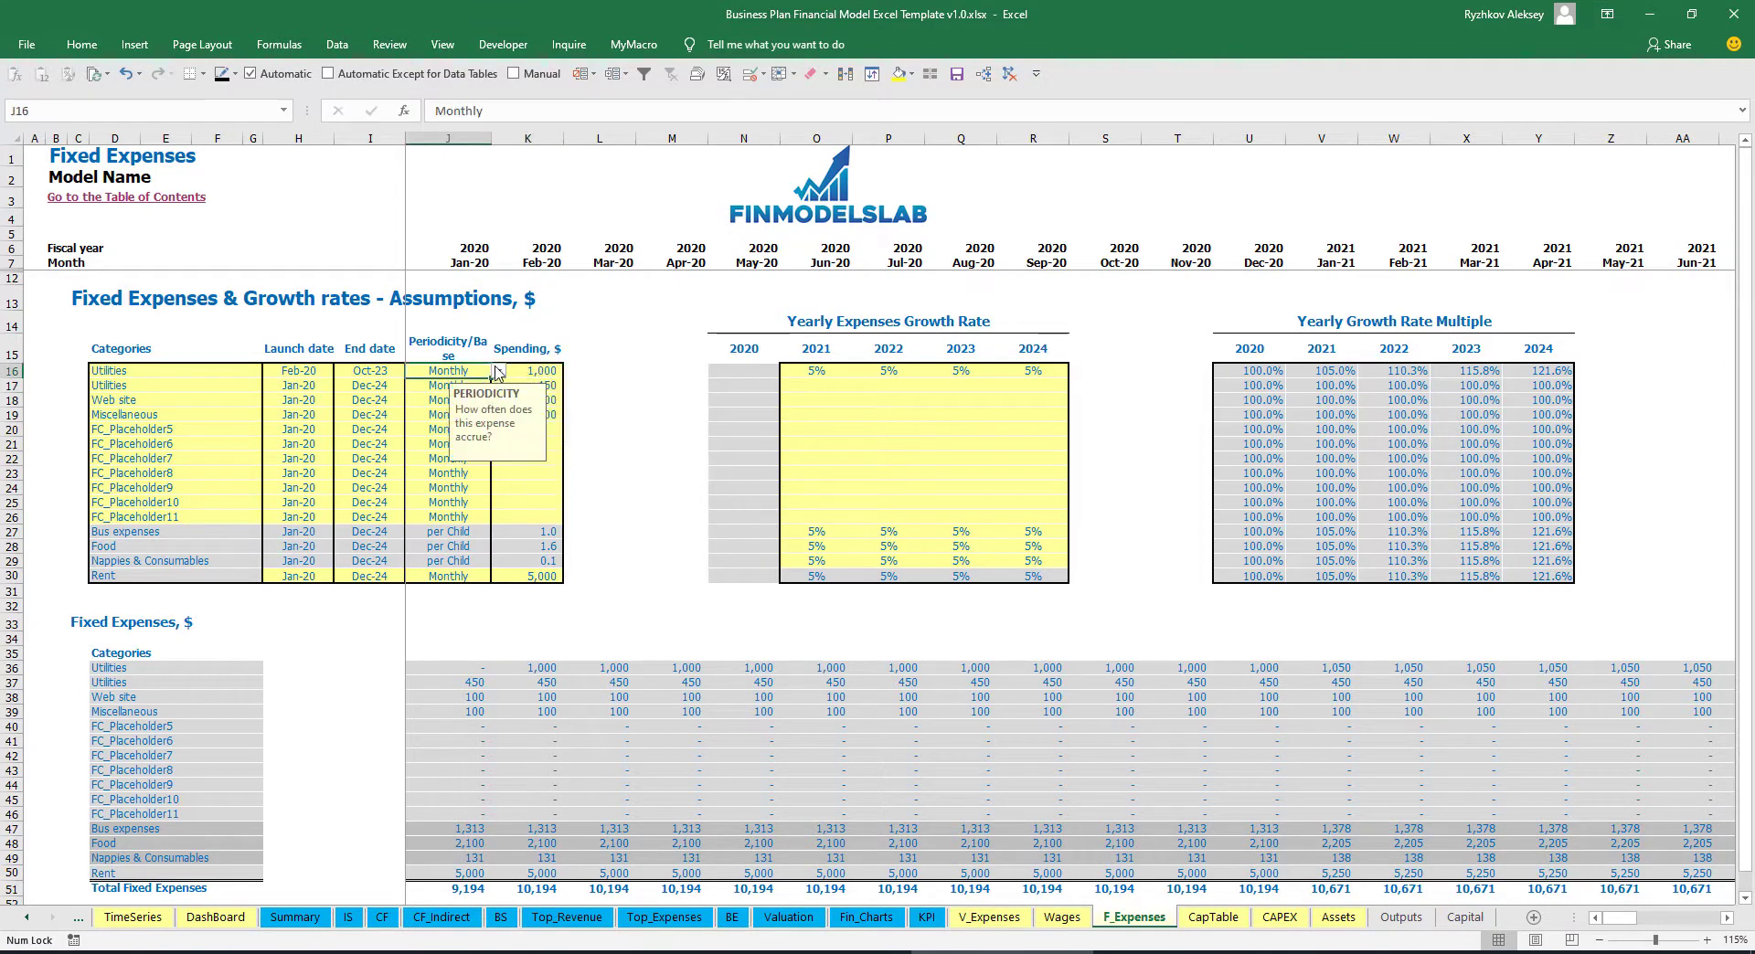
click(499, 371)
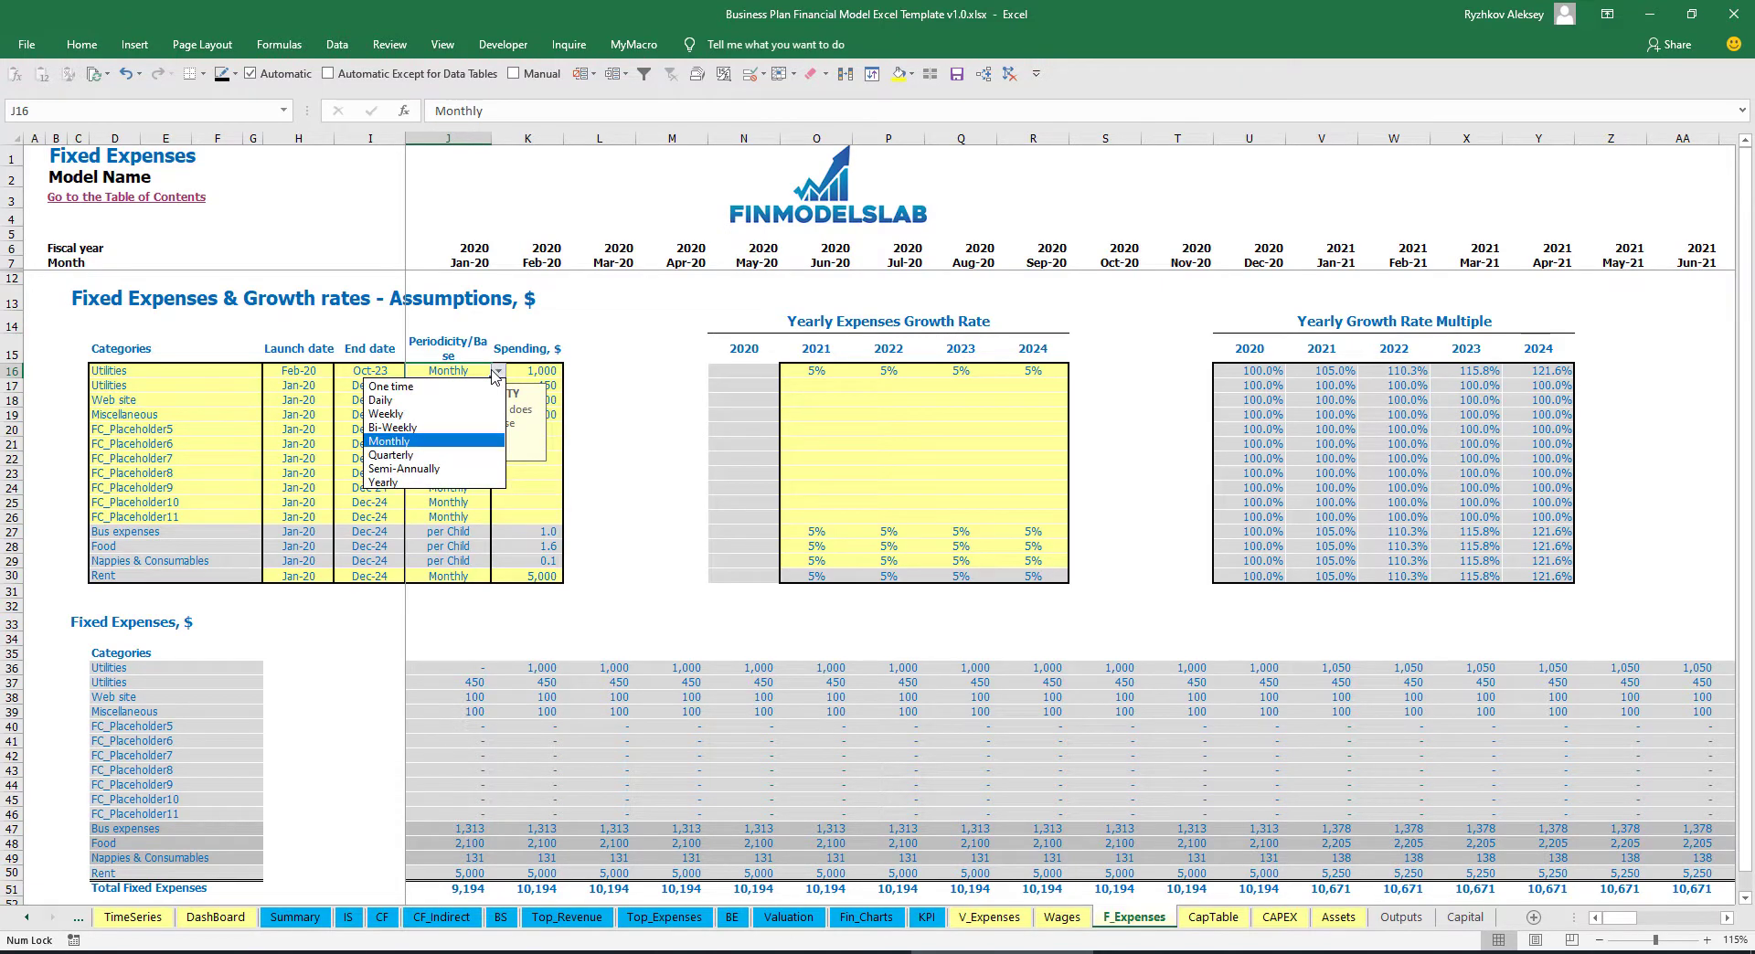
click(416, 388)
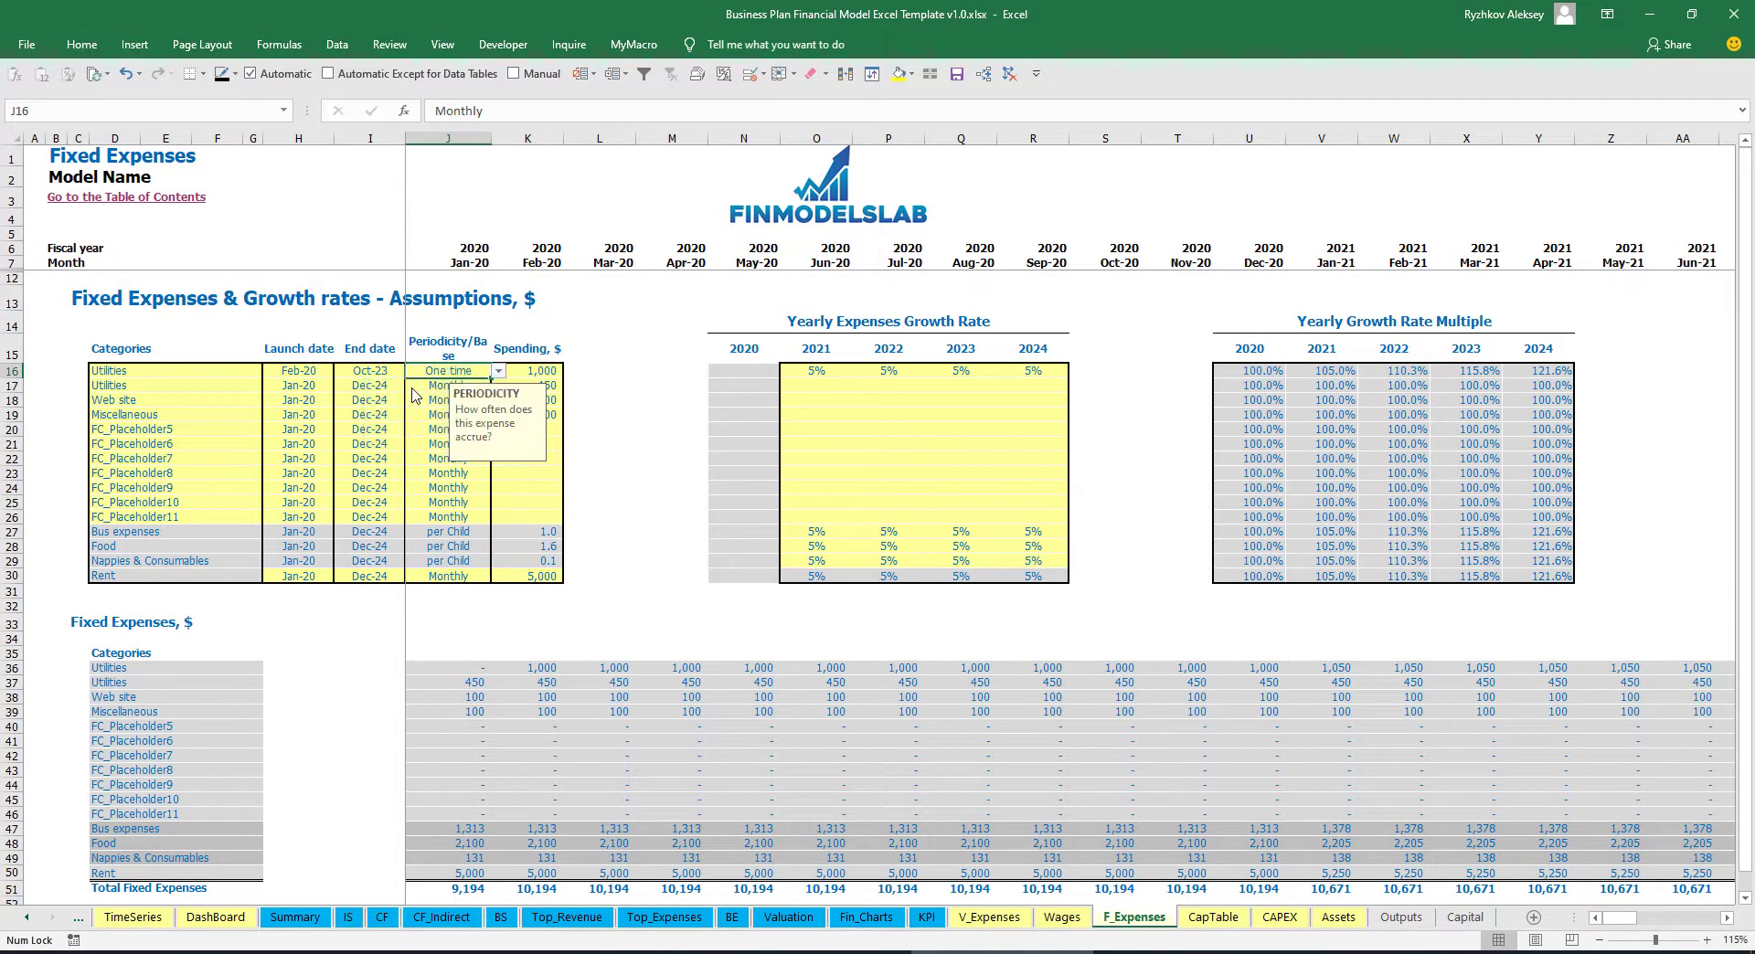
click(548, 681)
click(546, 669)
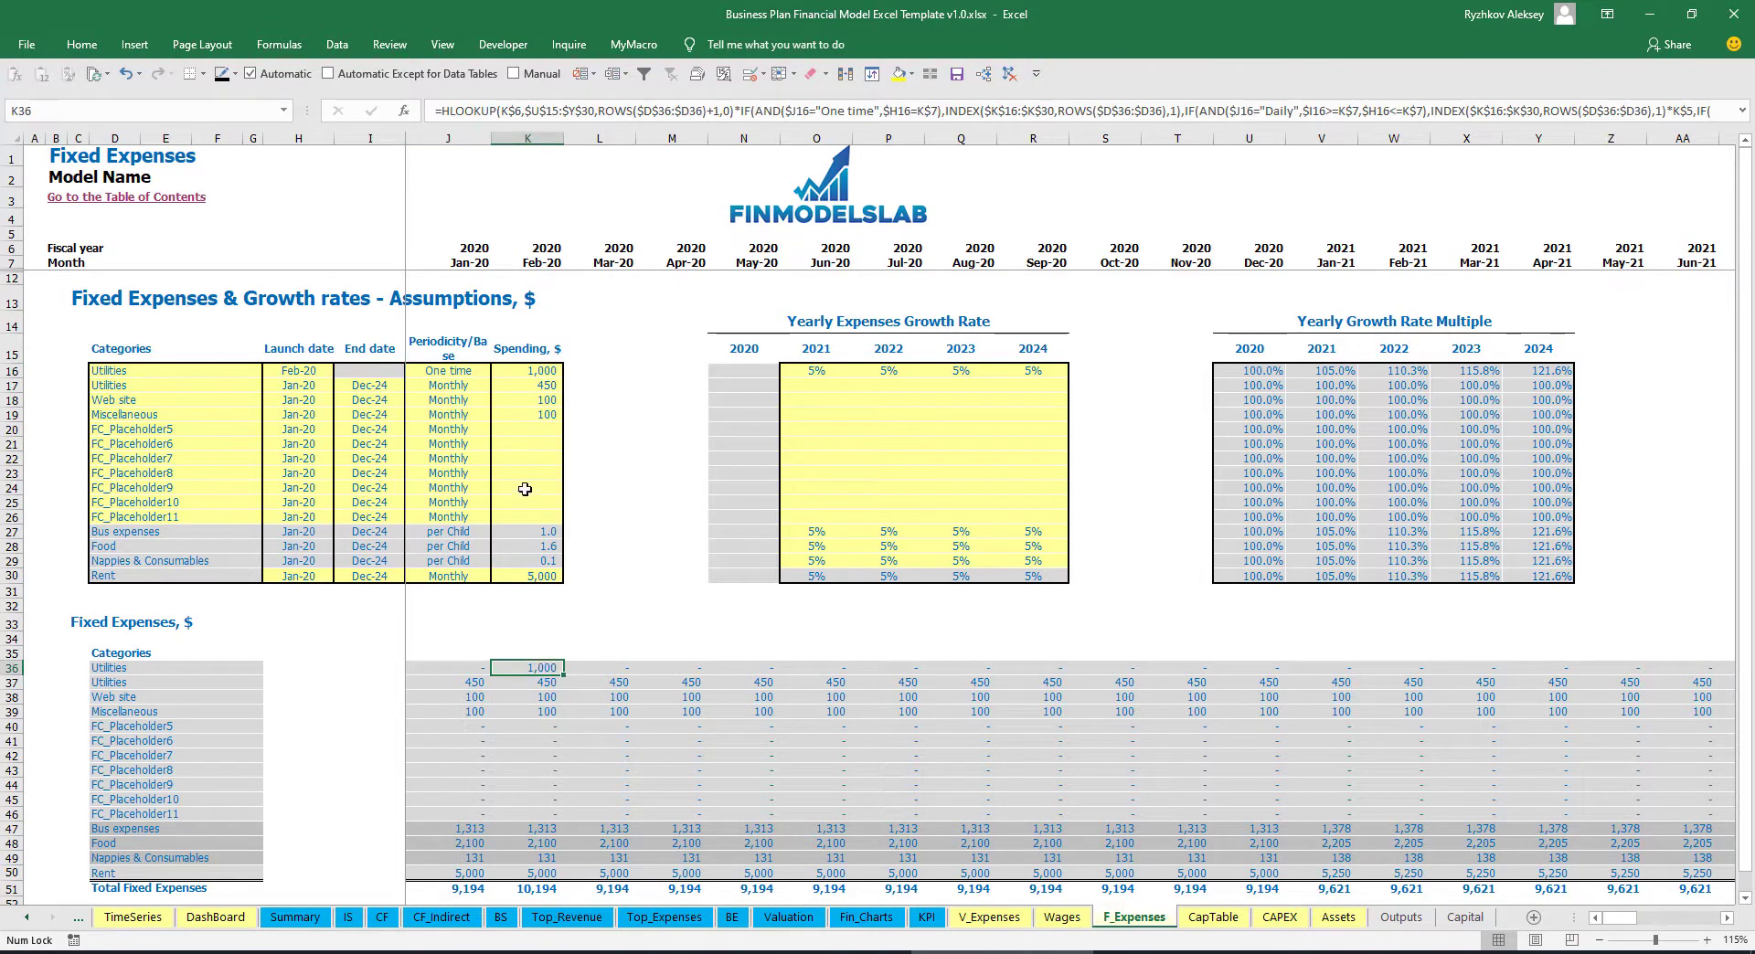
click(451, 370)
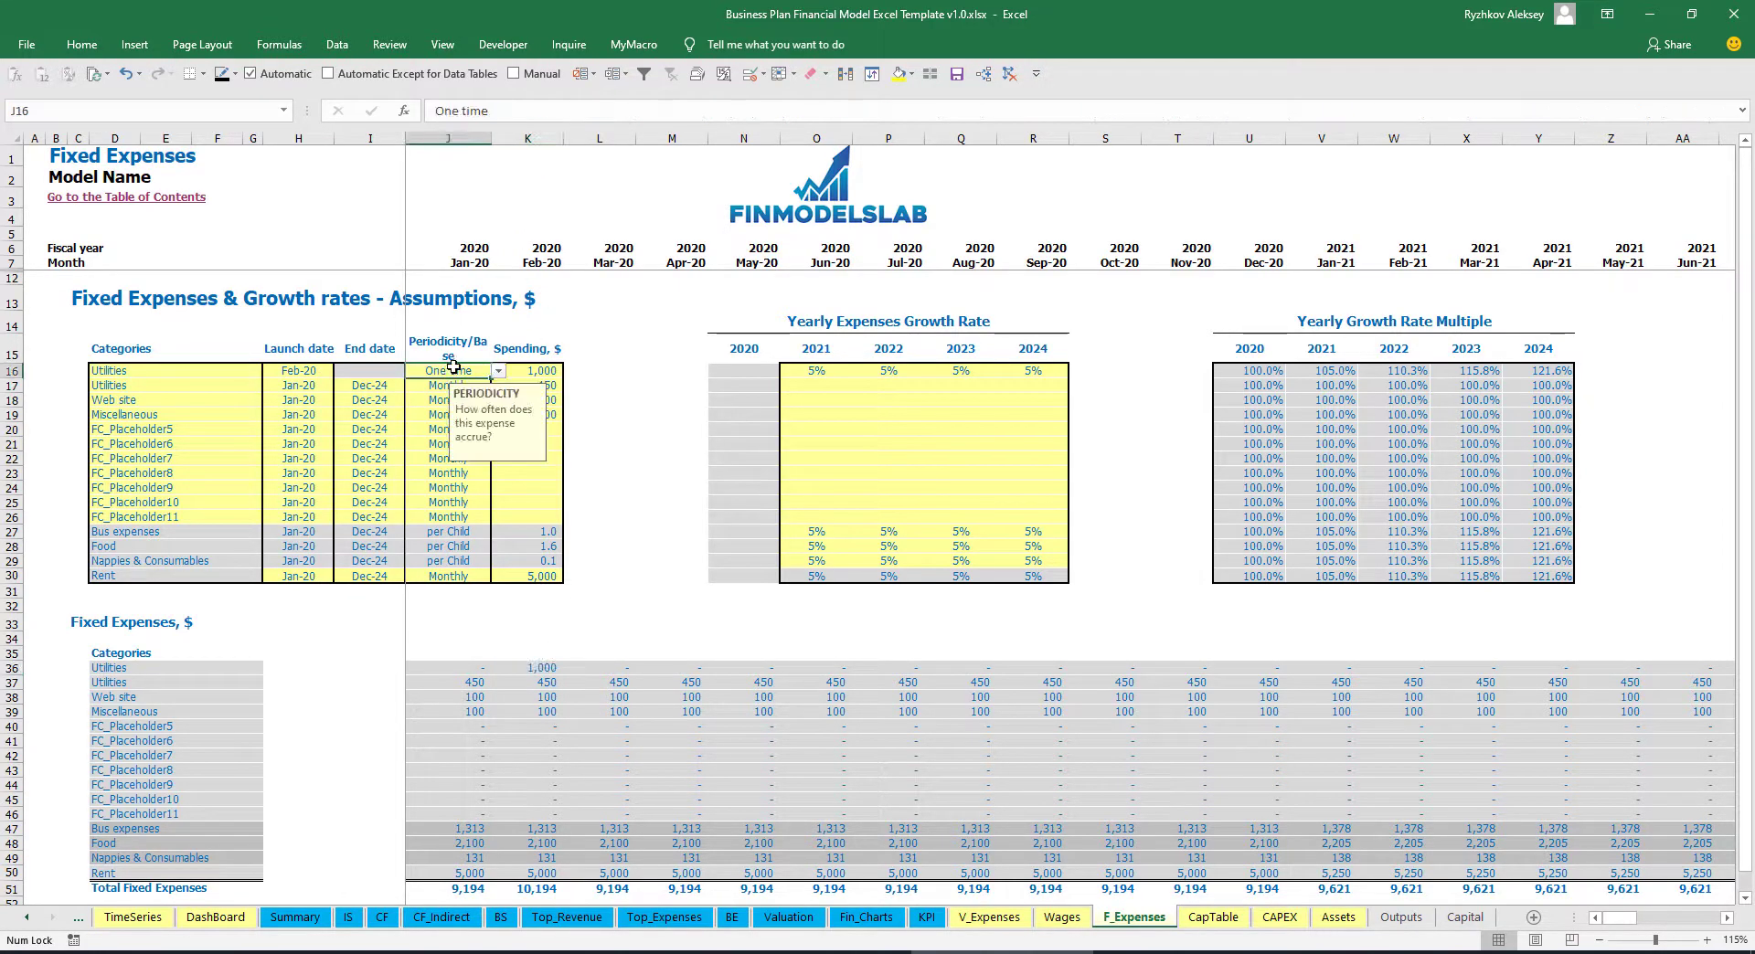
click(377, 367)
Set the first Utilities expense's periodicity to Daily and check its February and March 2020 amounts
click(444, 368)
click(498, 370)
click(468, 400)
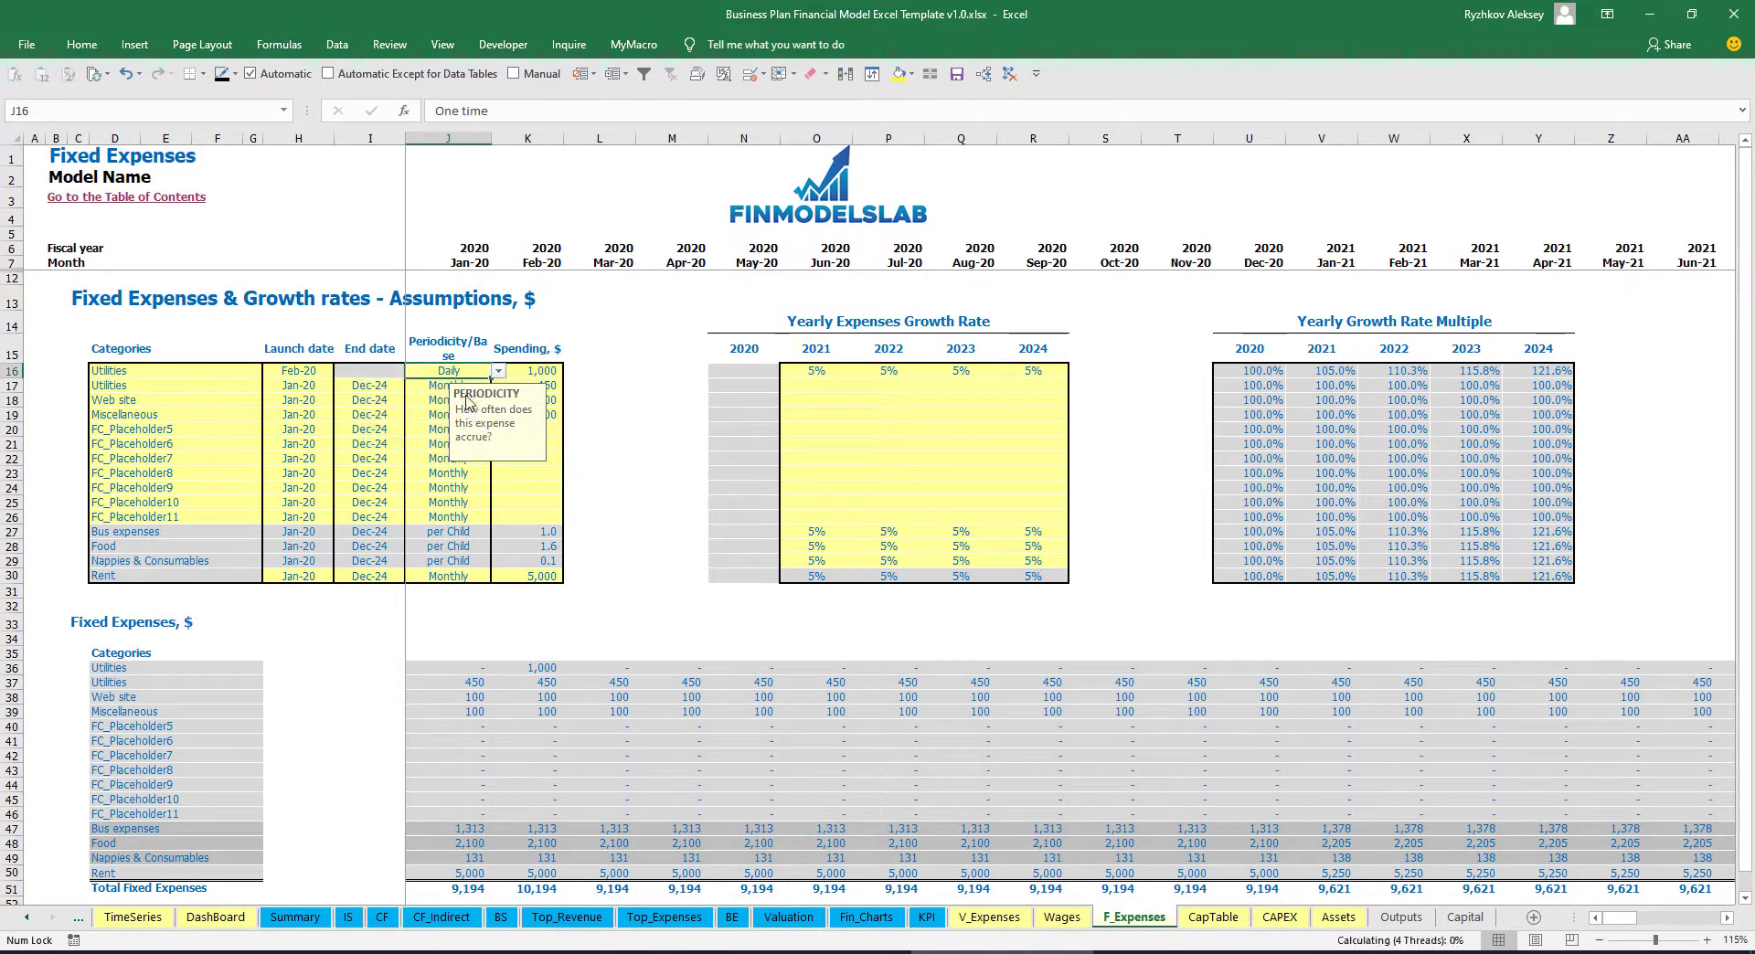
click(540, 662)
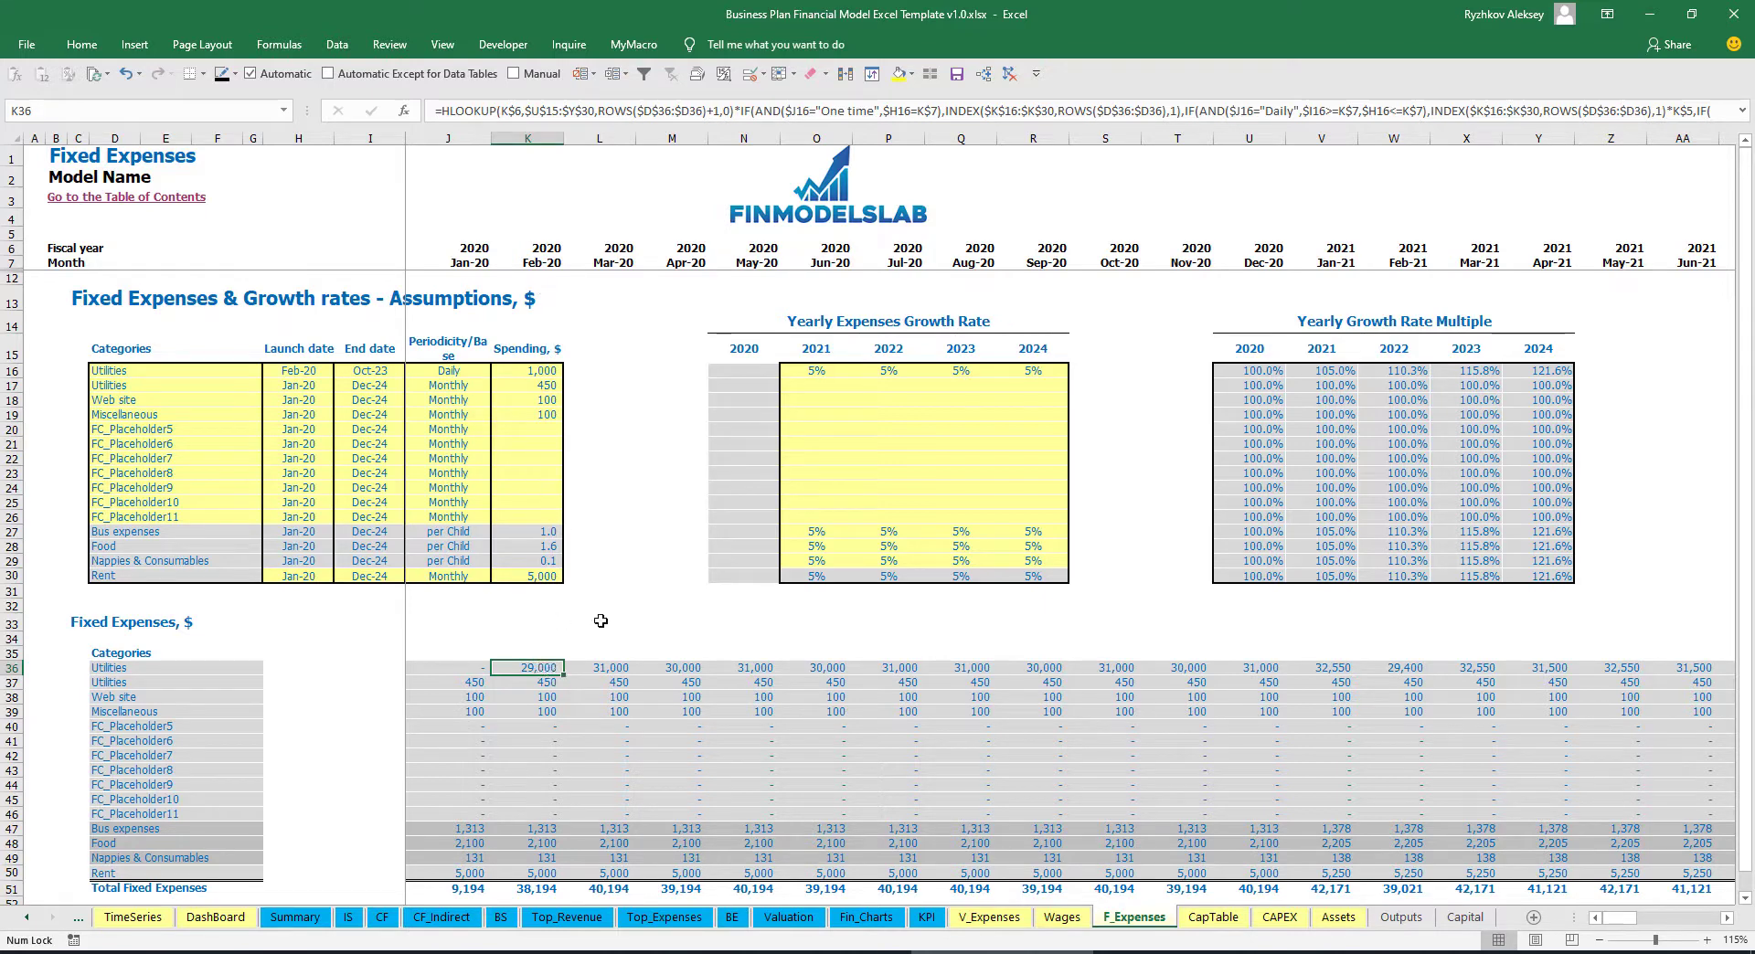
click(624, 668)
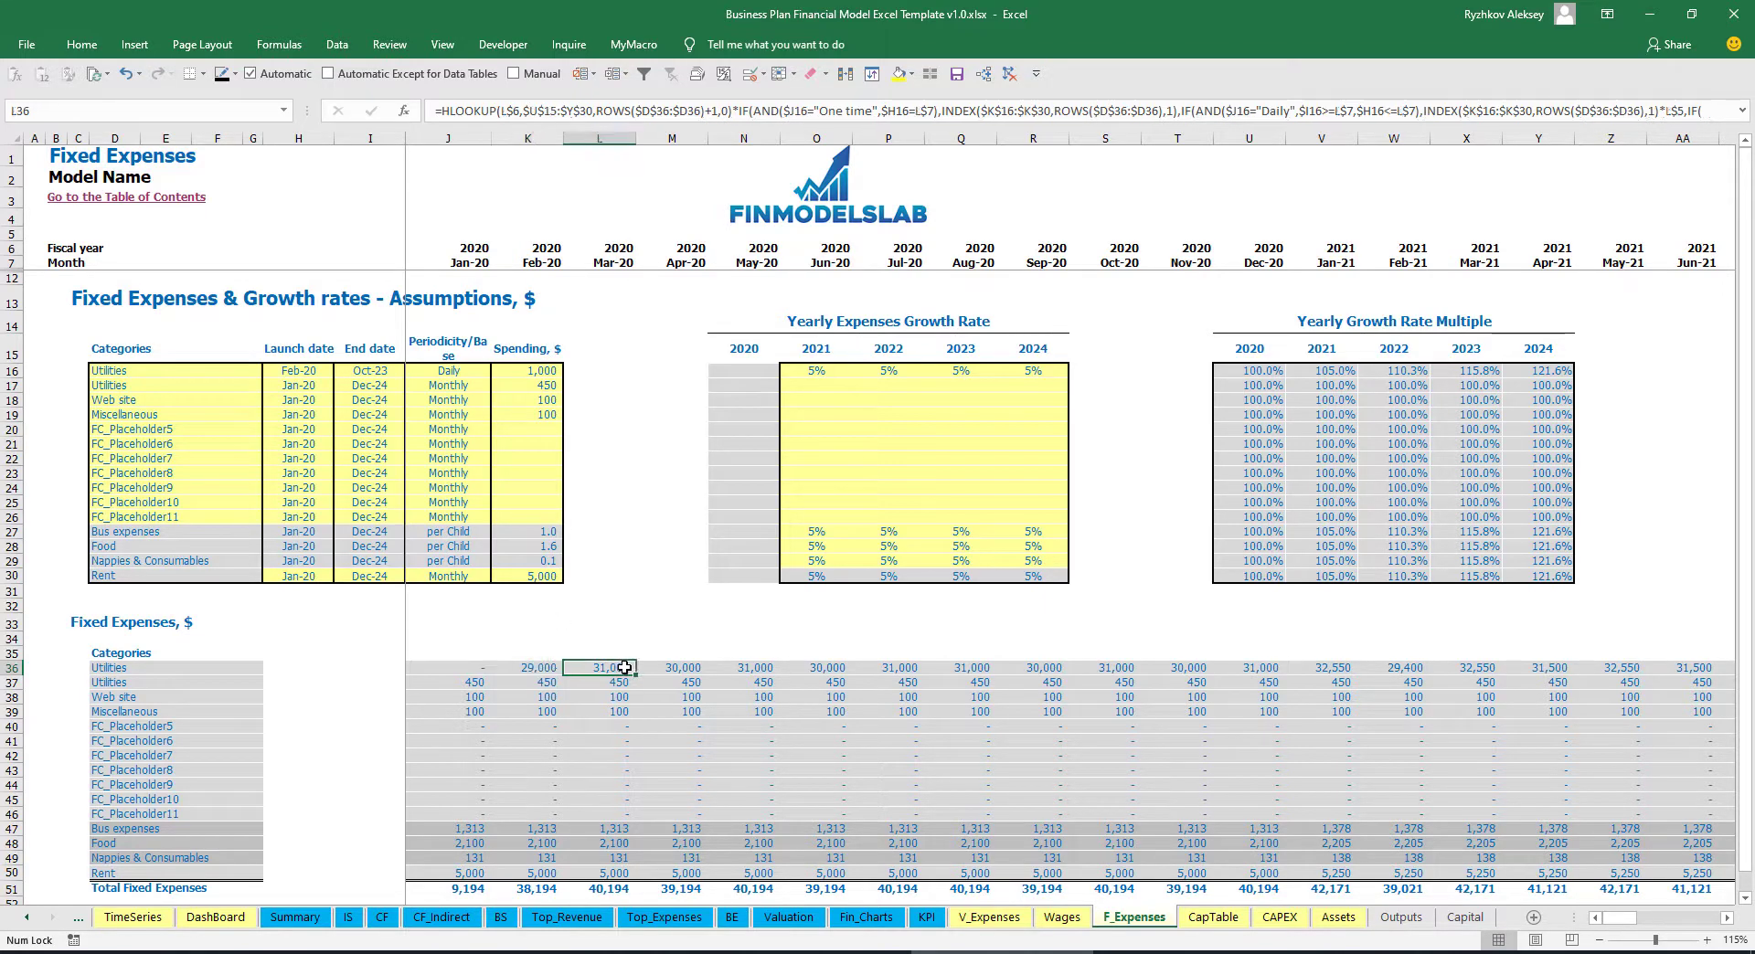
Set the first Utilities expense's periodicity to Weekly and check its monthly amounts from February to May 2020
click(465, 369)
click(499, 370)
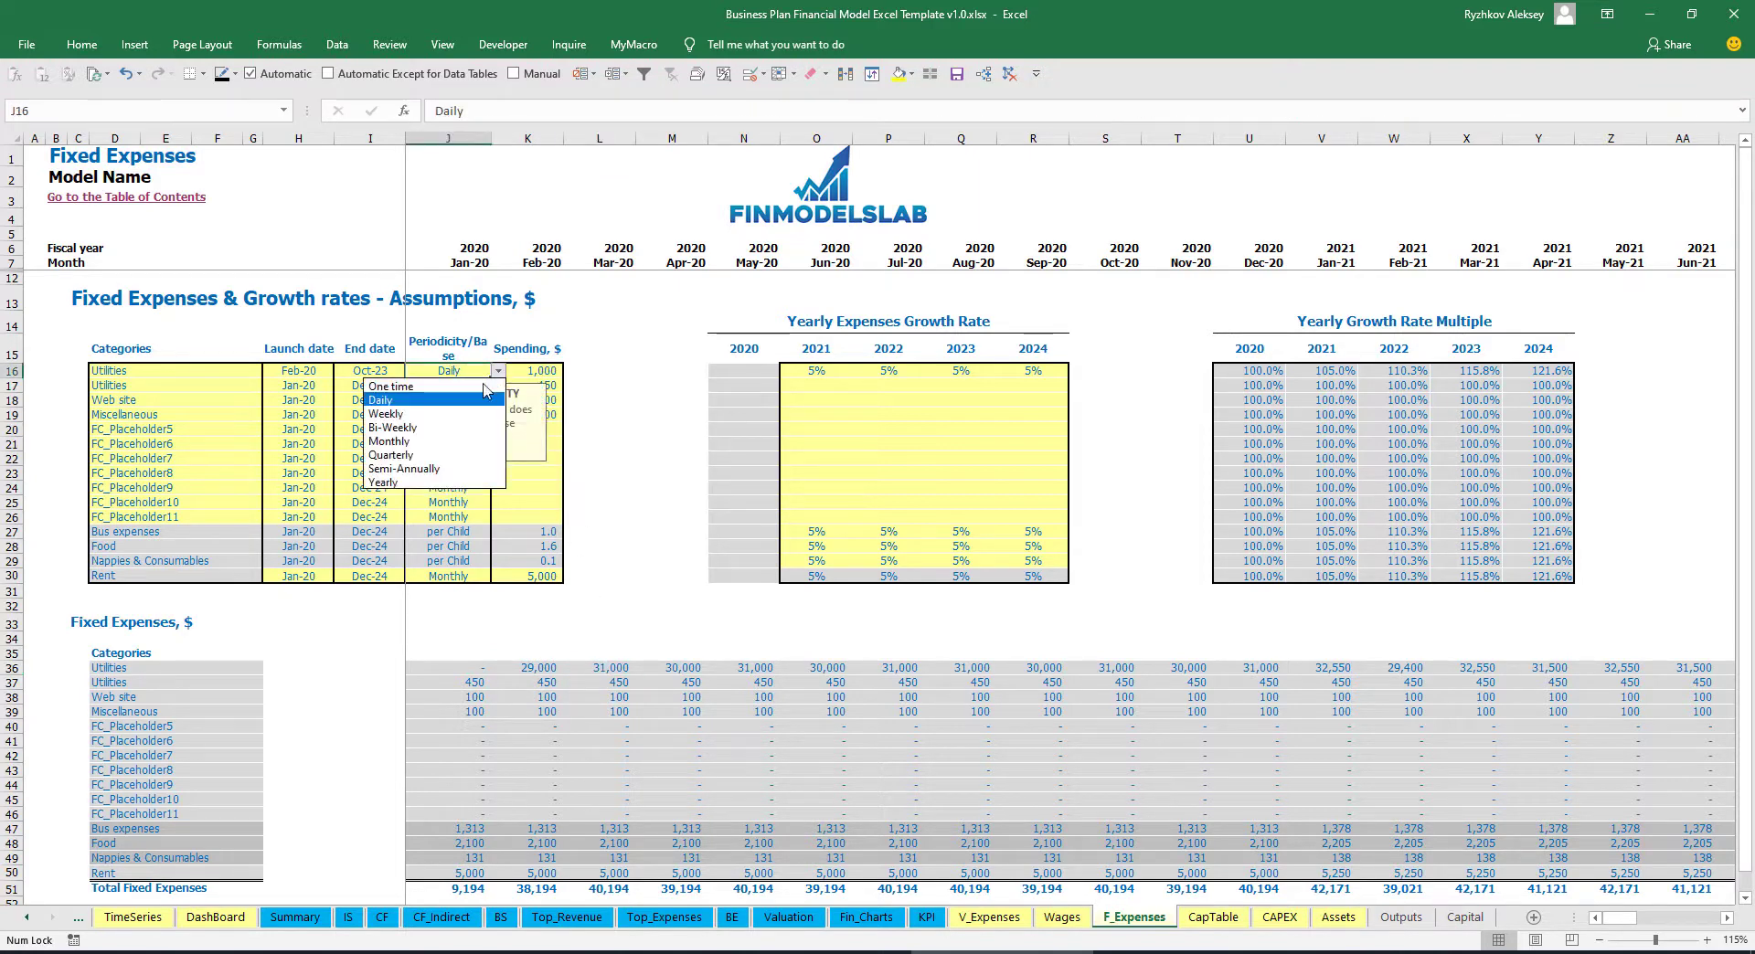
click(454, 414)
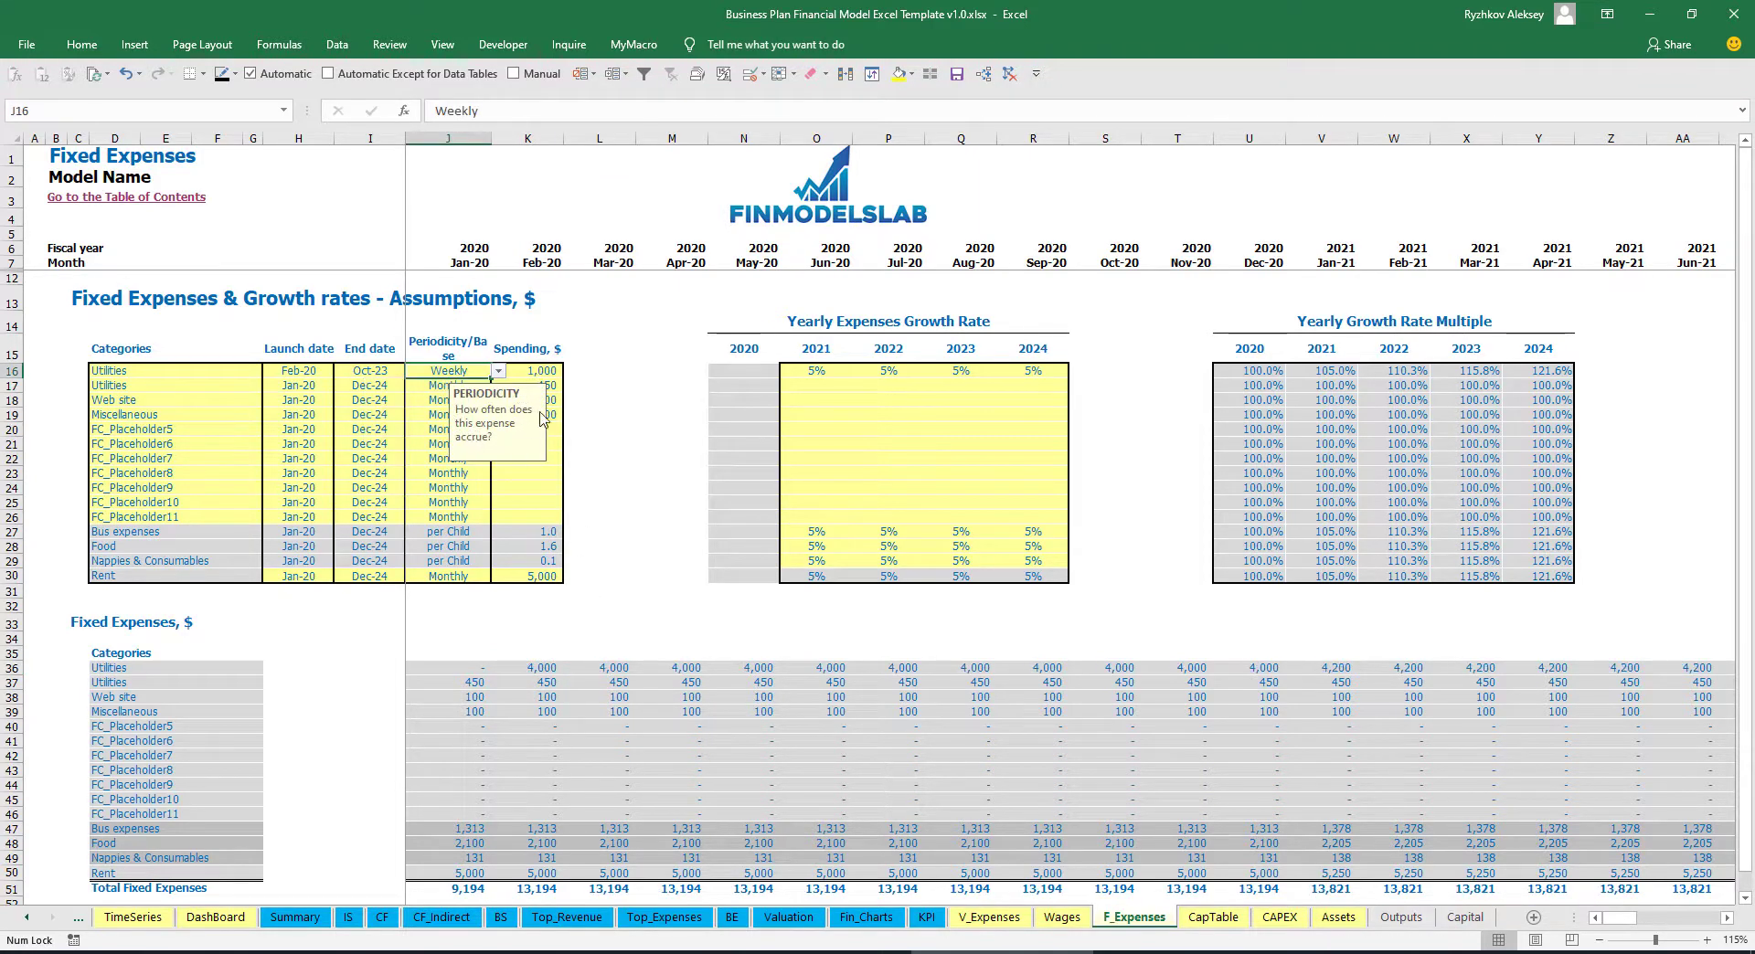
click(533, 666)
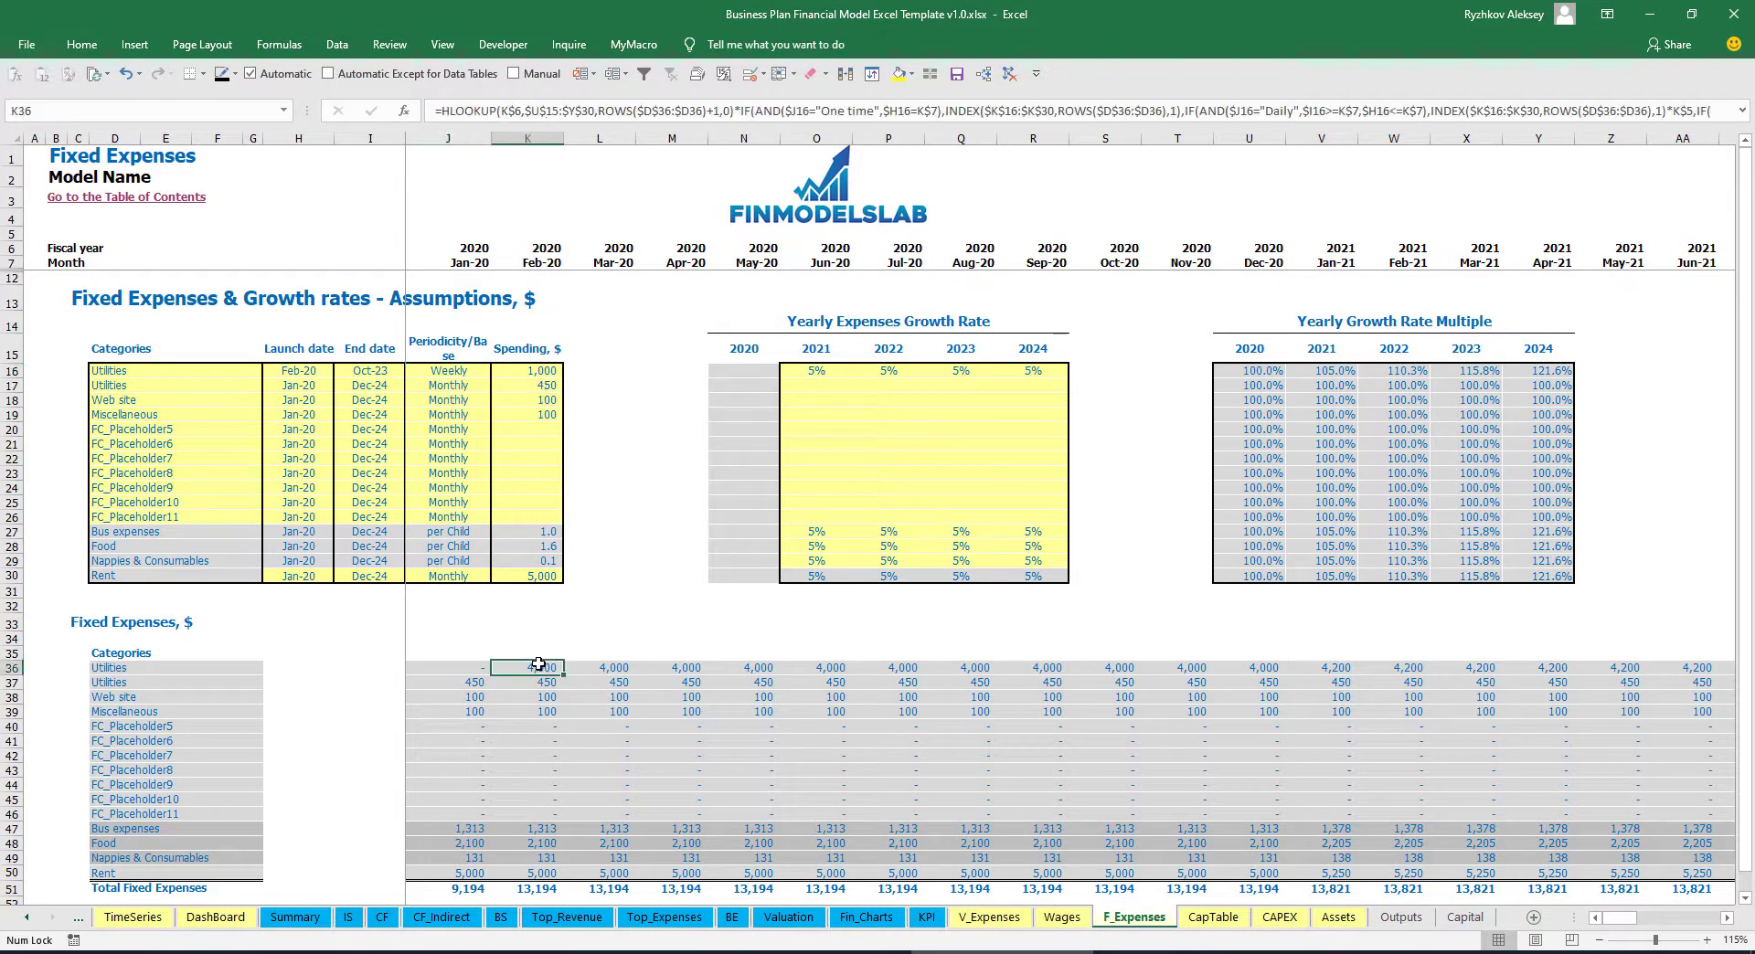
click(606, 662)
click(665, 665)
click(736, 666)
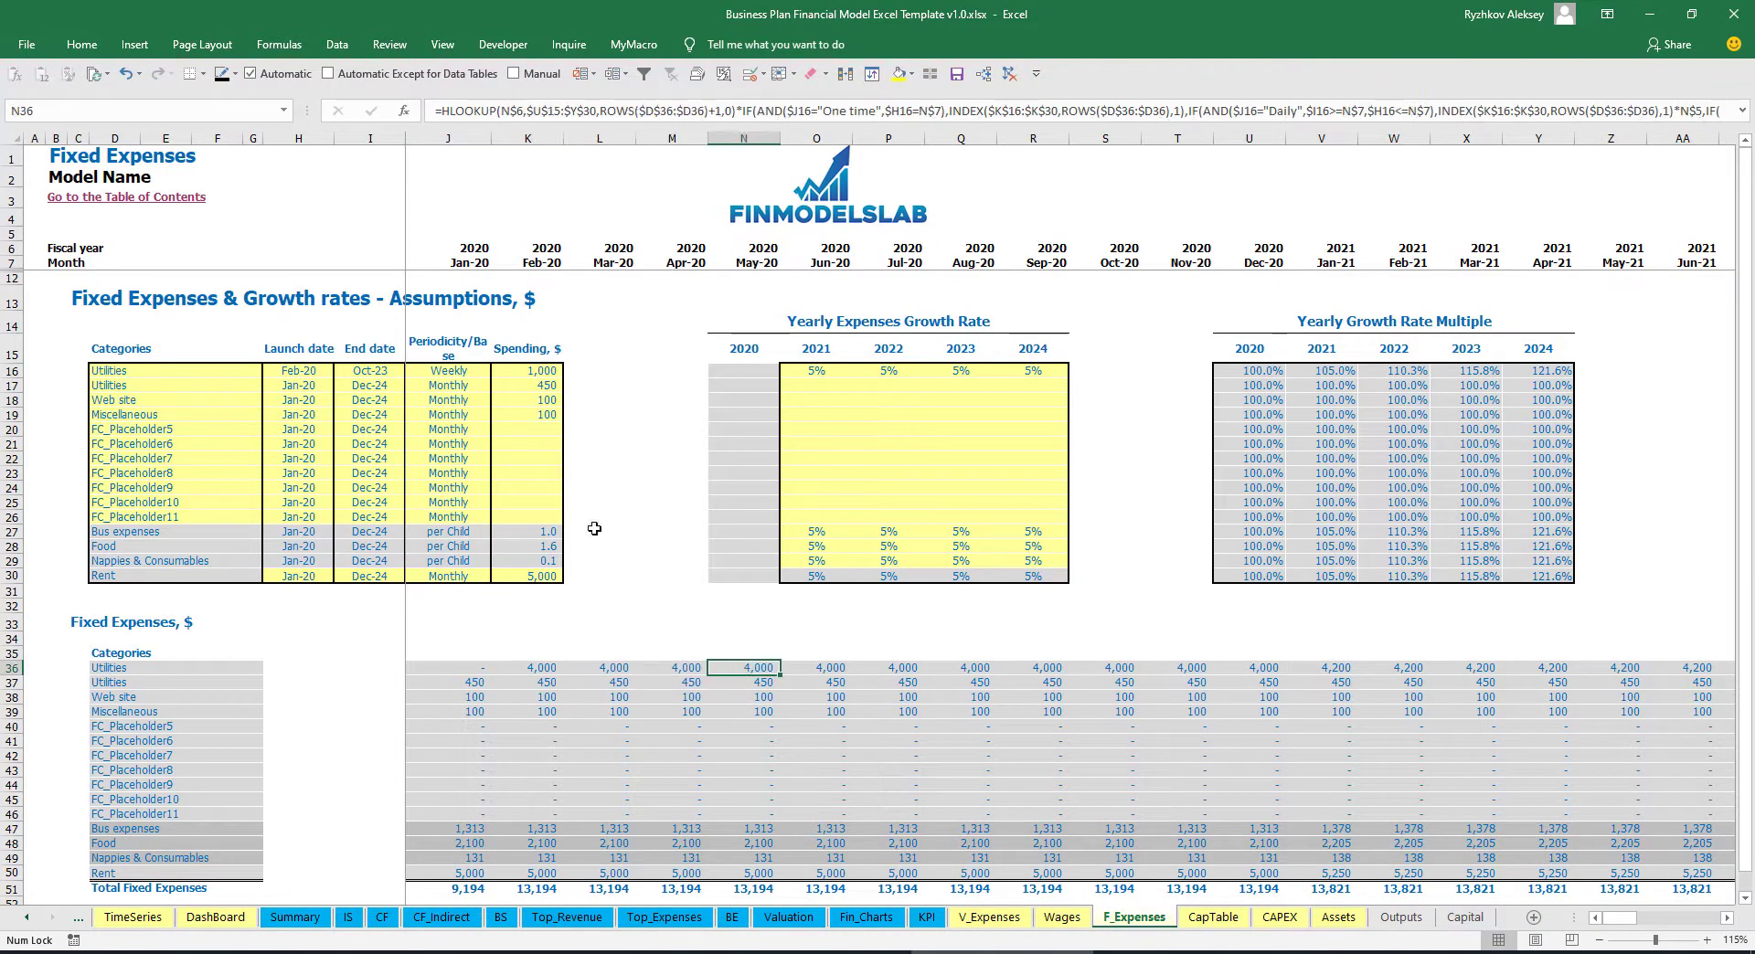
click(534, 376)
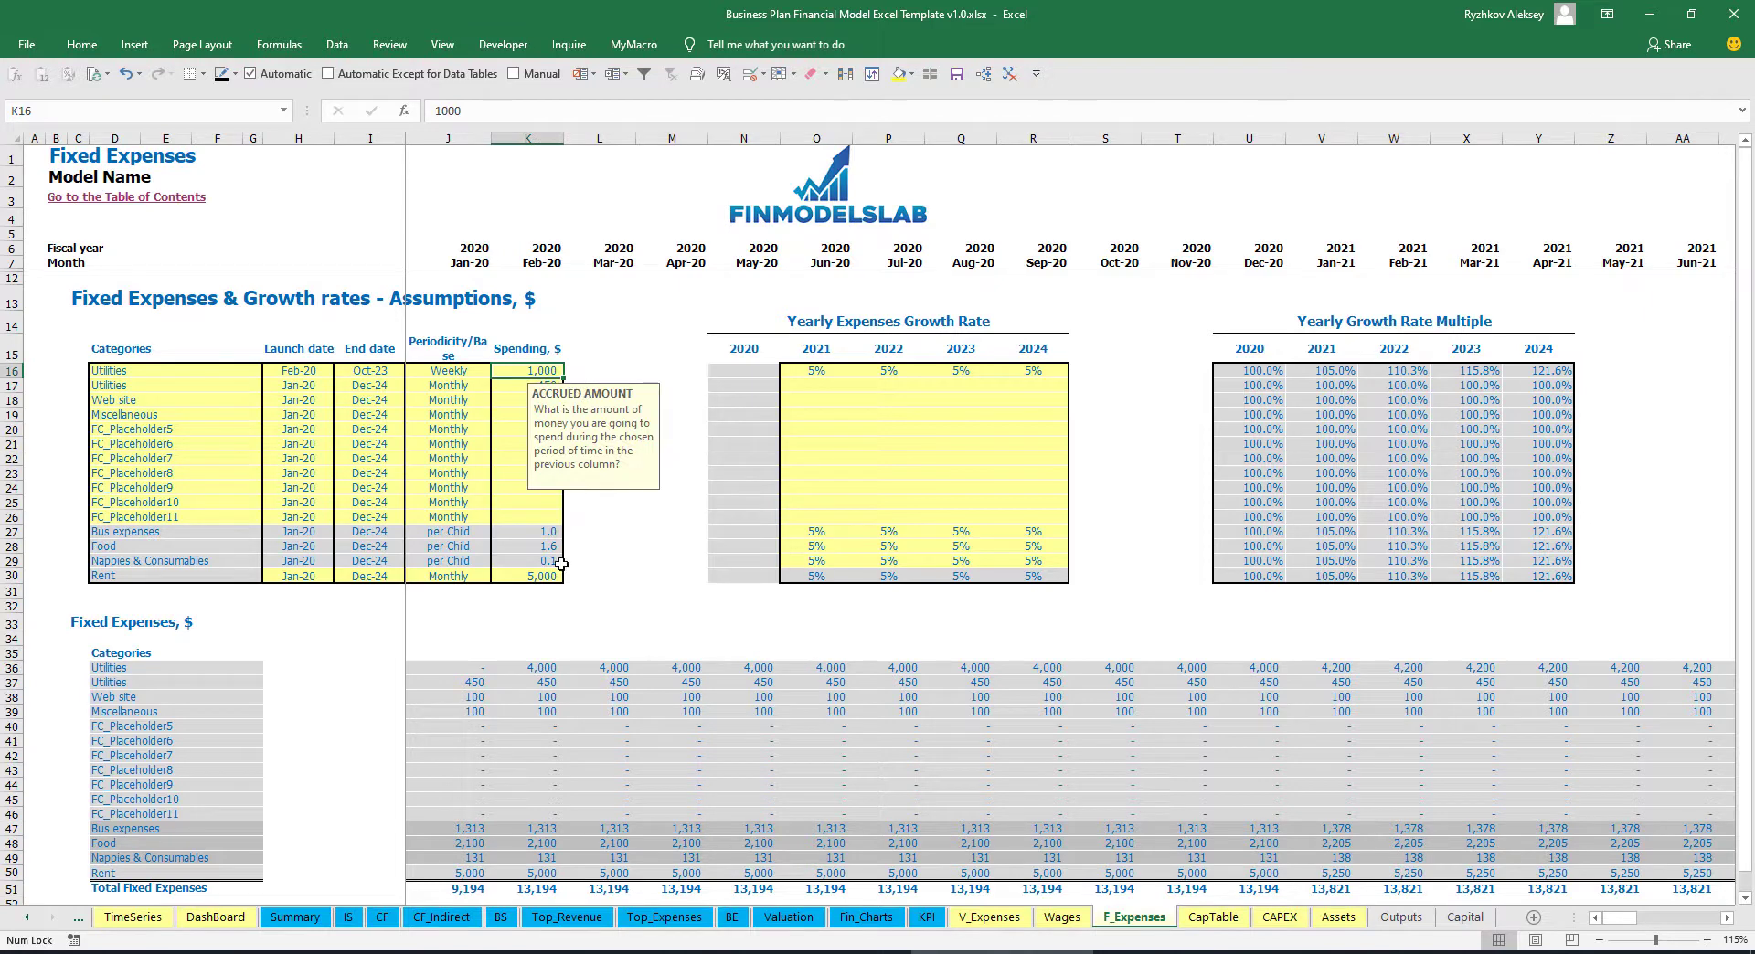
click(551, 670)
Set the first Utilities expense's periodicity to Bi-Weekly and check its amounts from February to April 2020
click(476, 375)
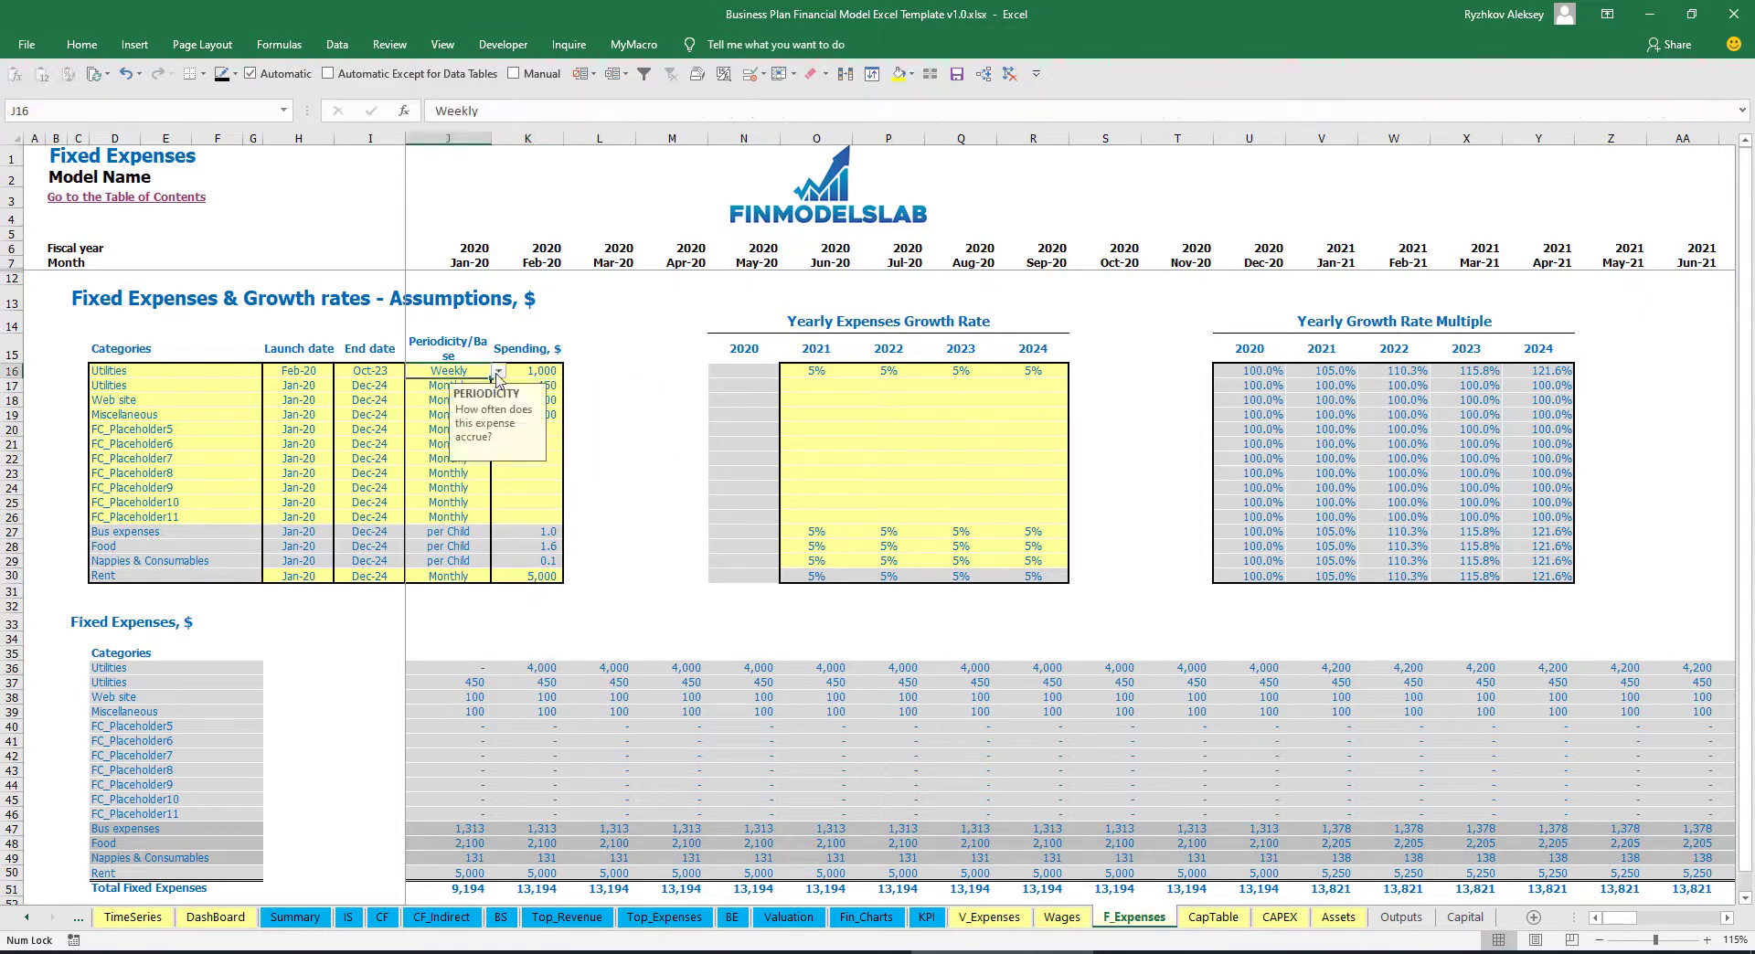
click(498, 371)
click(402, 427)
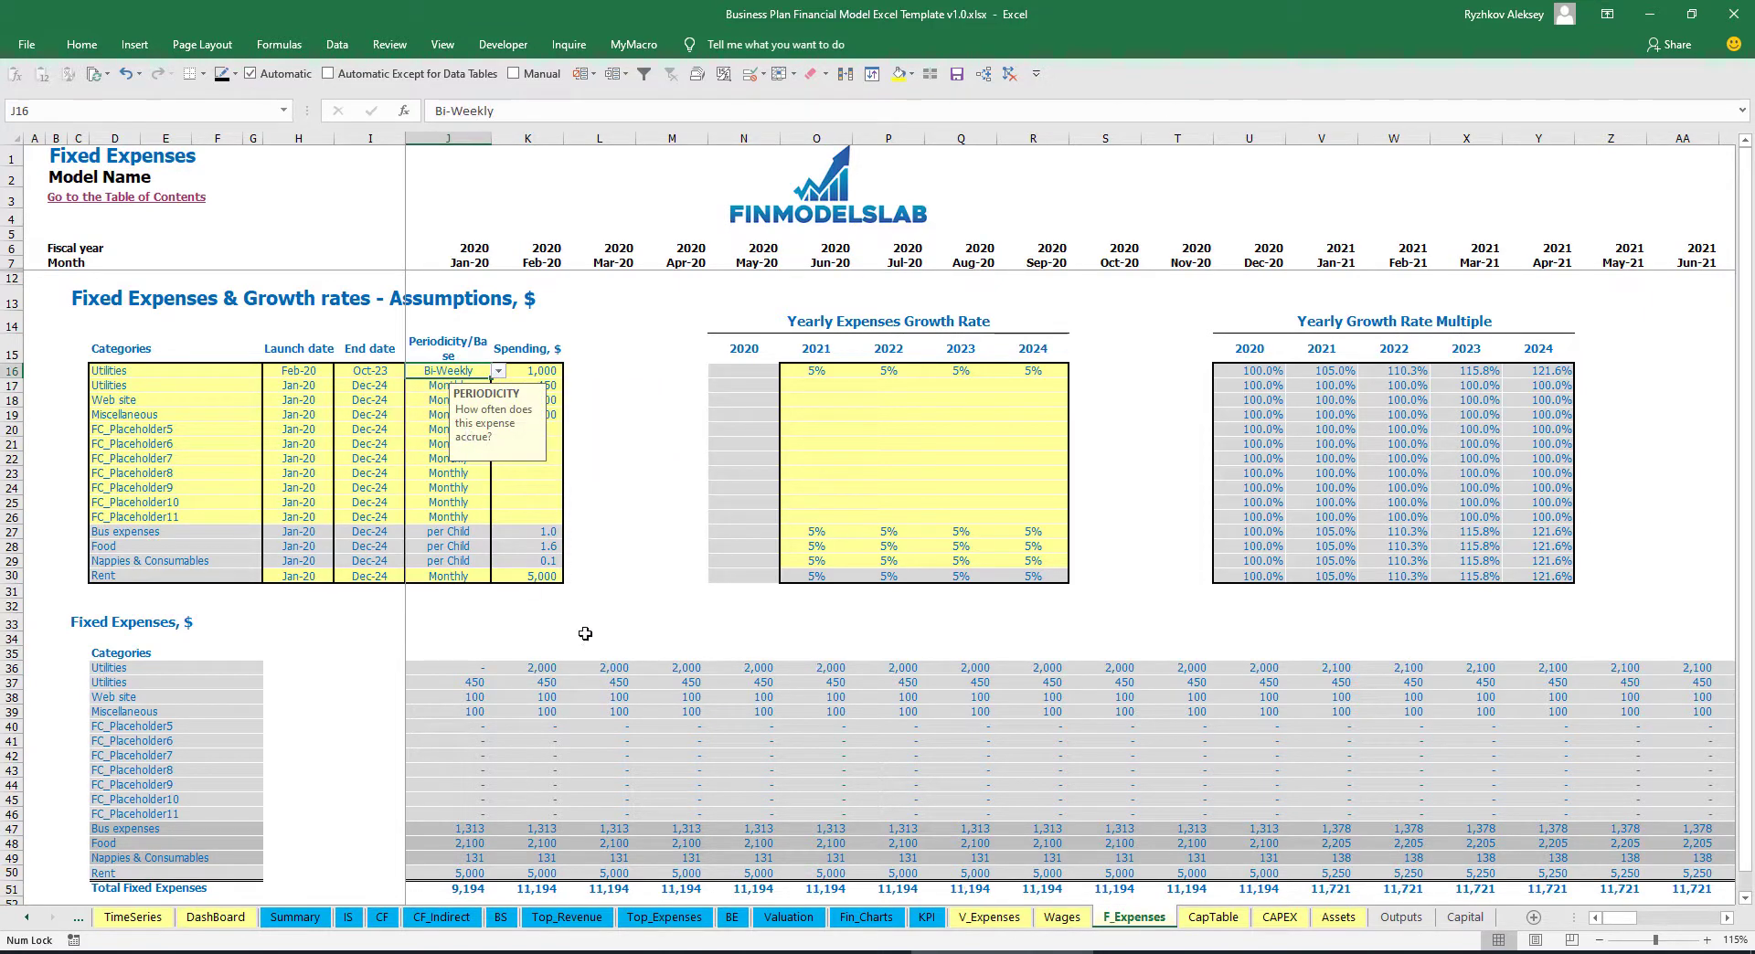
click(548, 668)
click(614, 668)
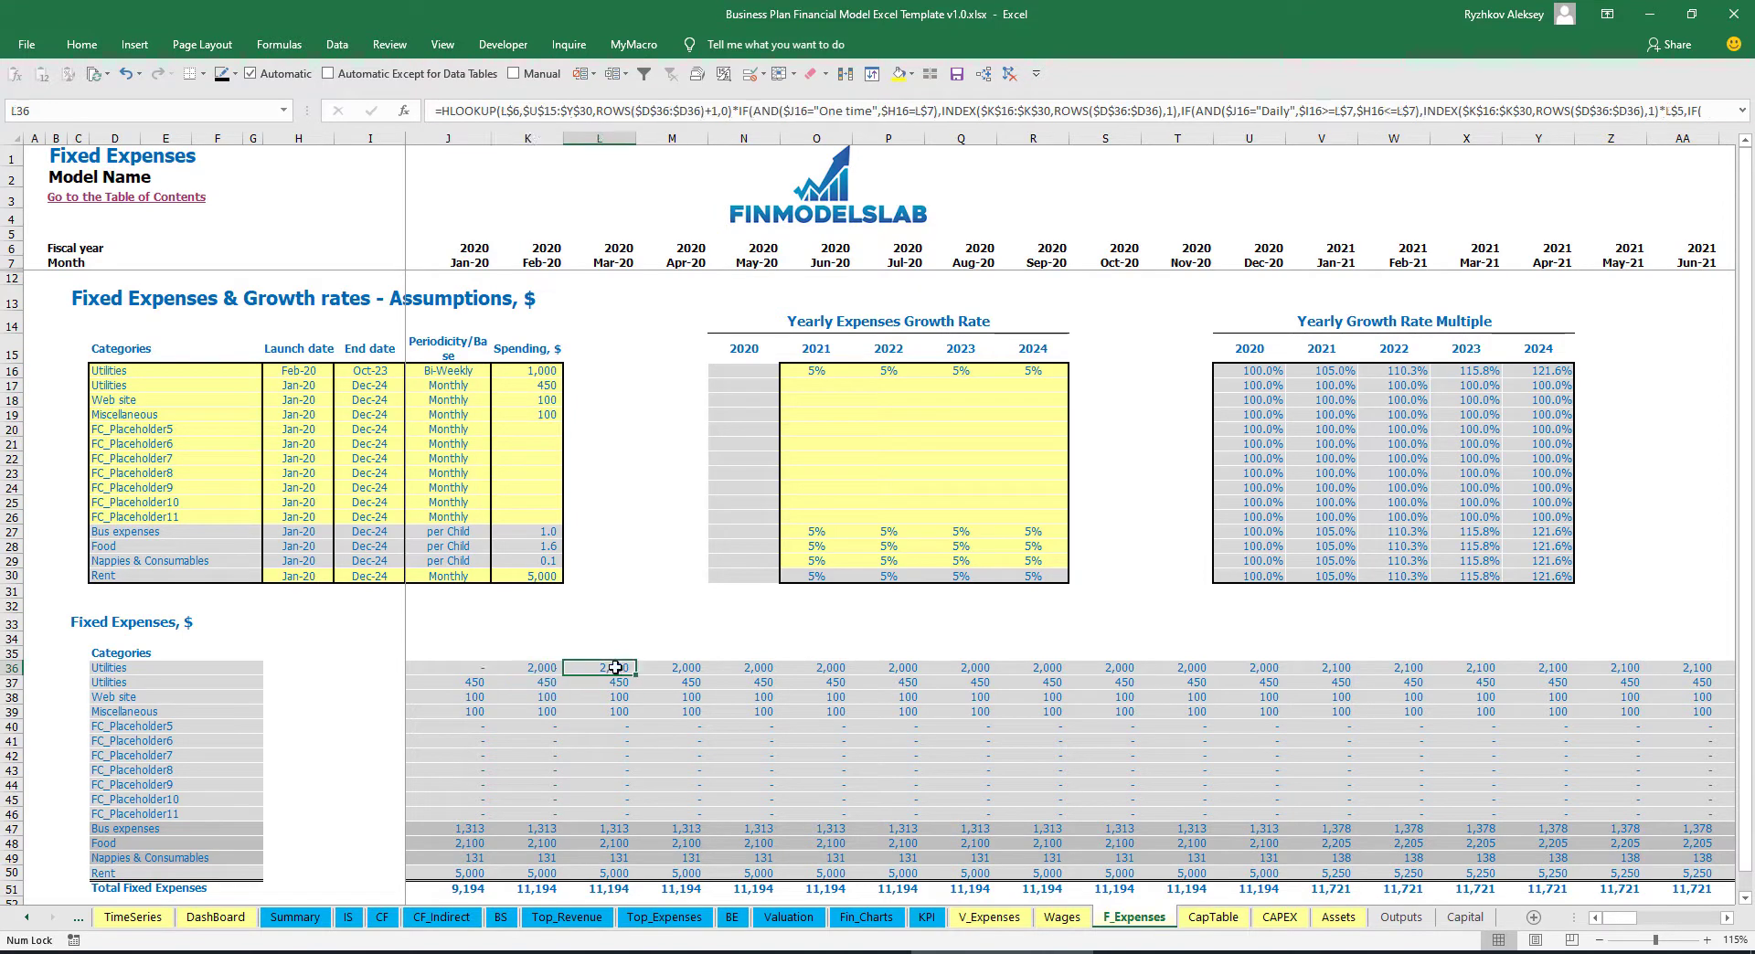
click(676, 668)
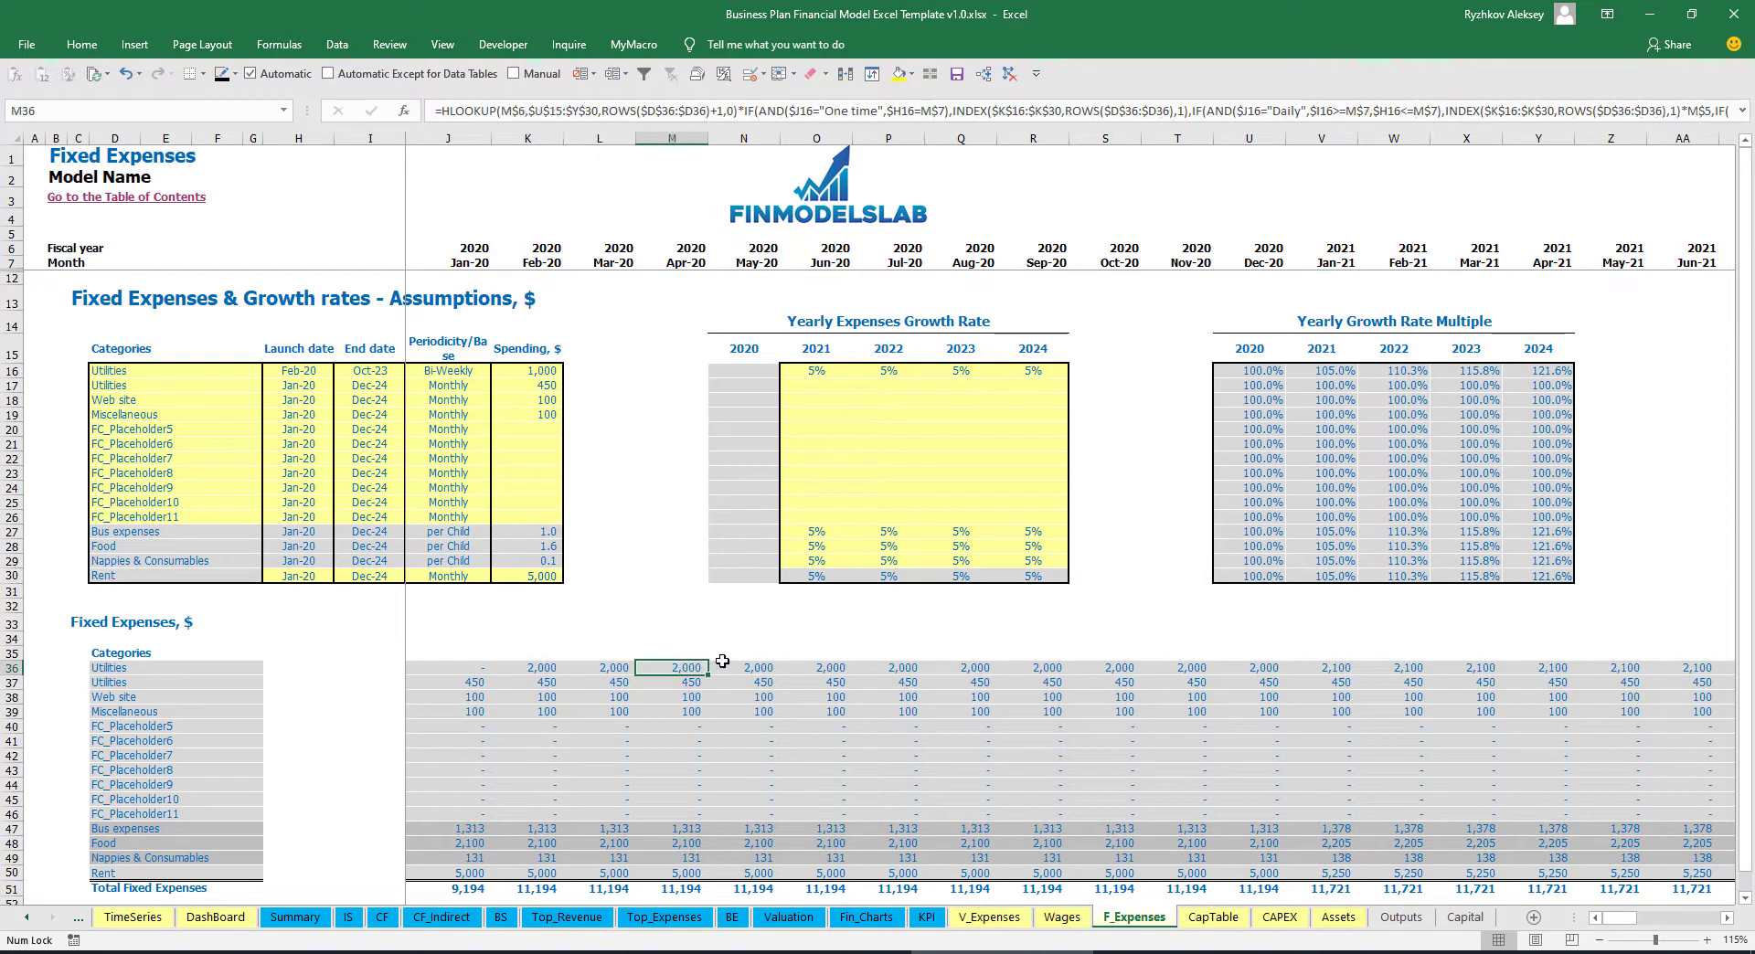
Set the first Utilities expense's periodicity to Monthly and check its amounts from February to April 2020
click(480, 372)
click(498, 372)
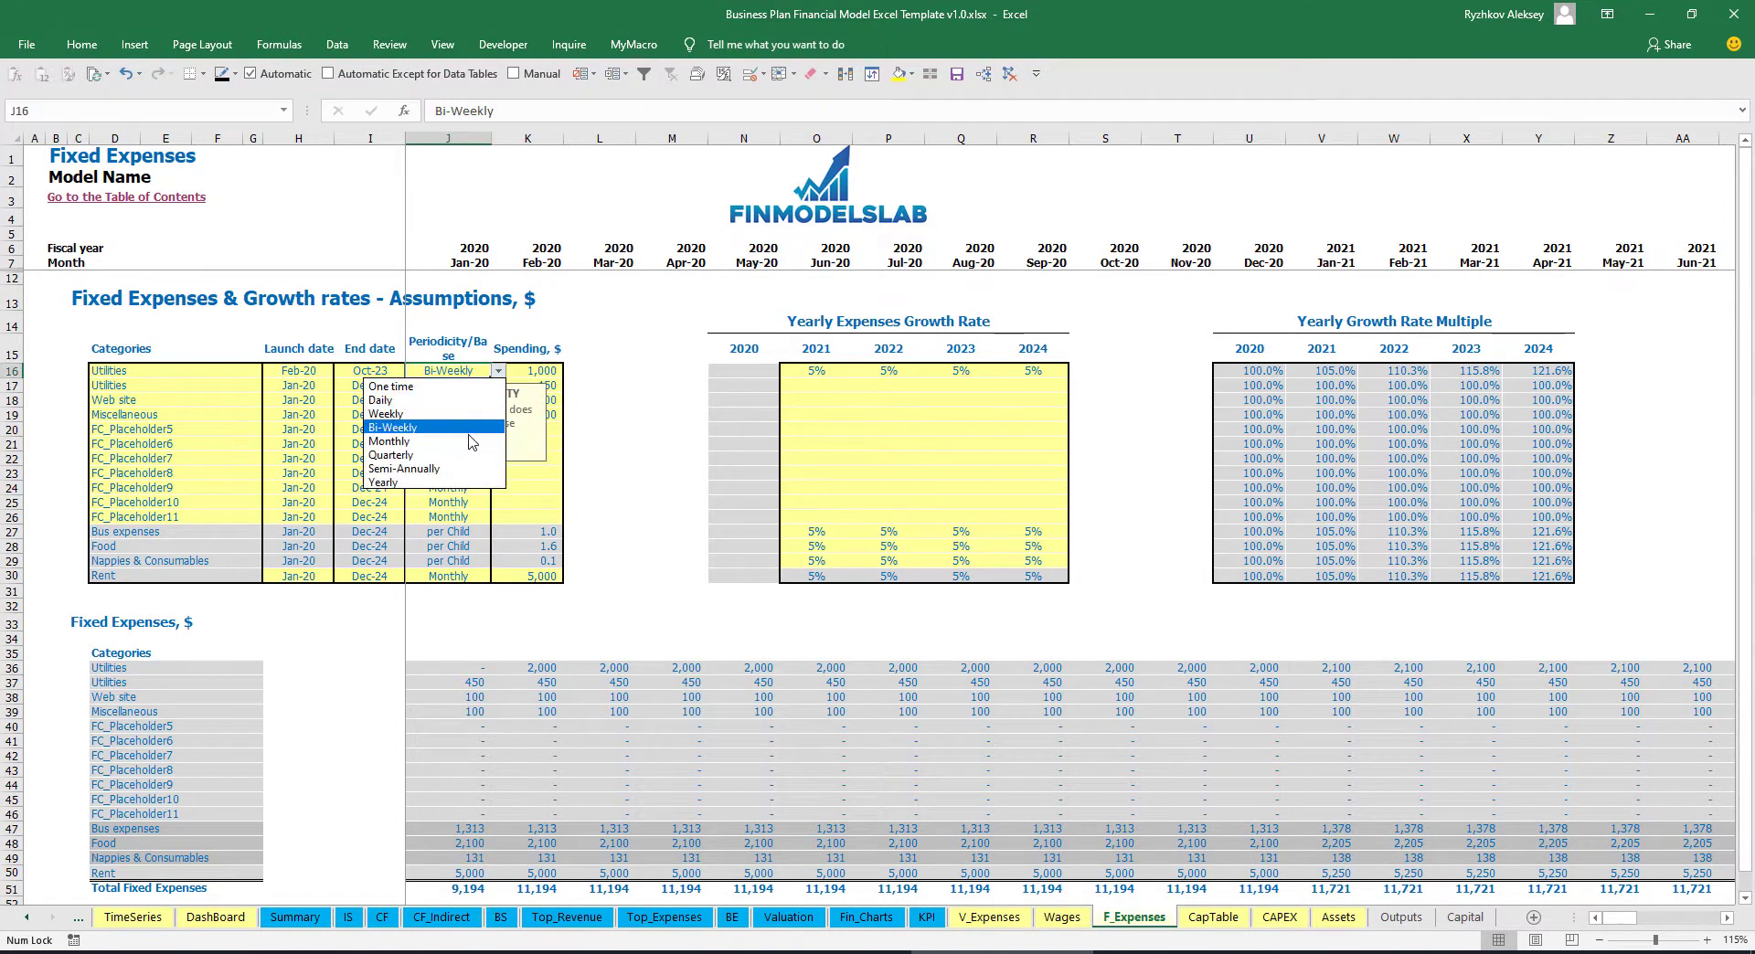
click(468, 429)
click(552, 667)
click(594, 667)
click(675, 668)
Set the first Utilities expense's periodicity to Quarterly and check its February and May 2020 amounts against the spending
click(480, 373)
click(499, 371)
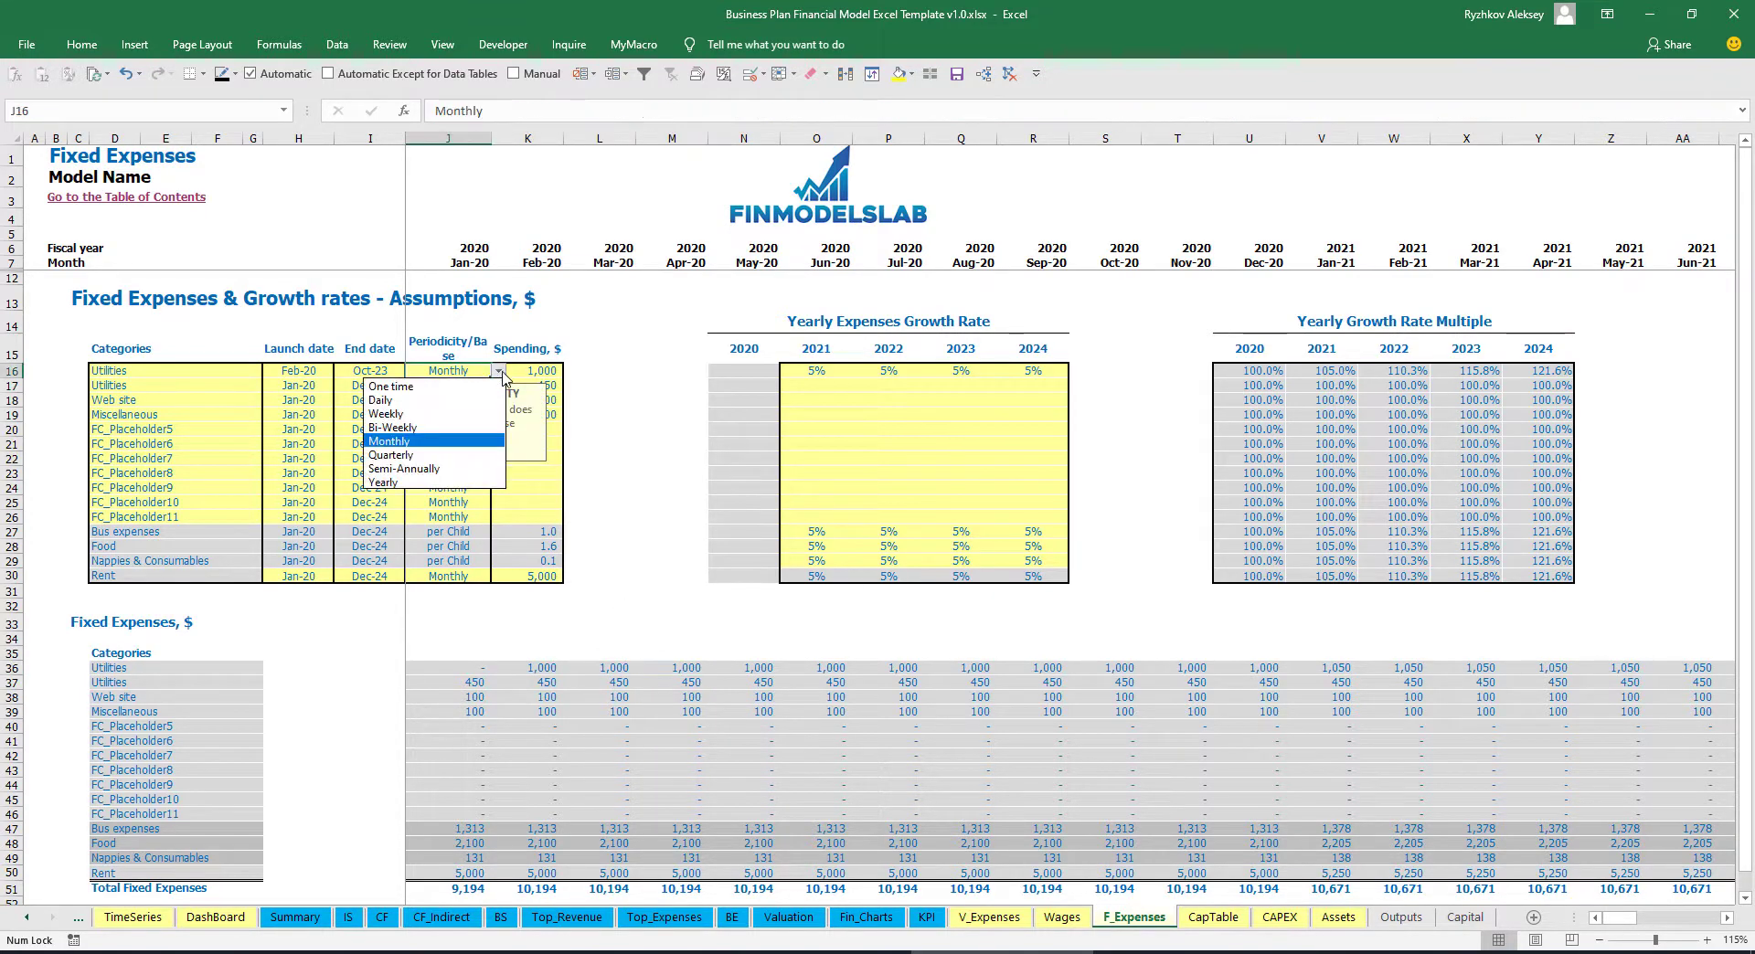
click(453, 455)
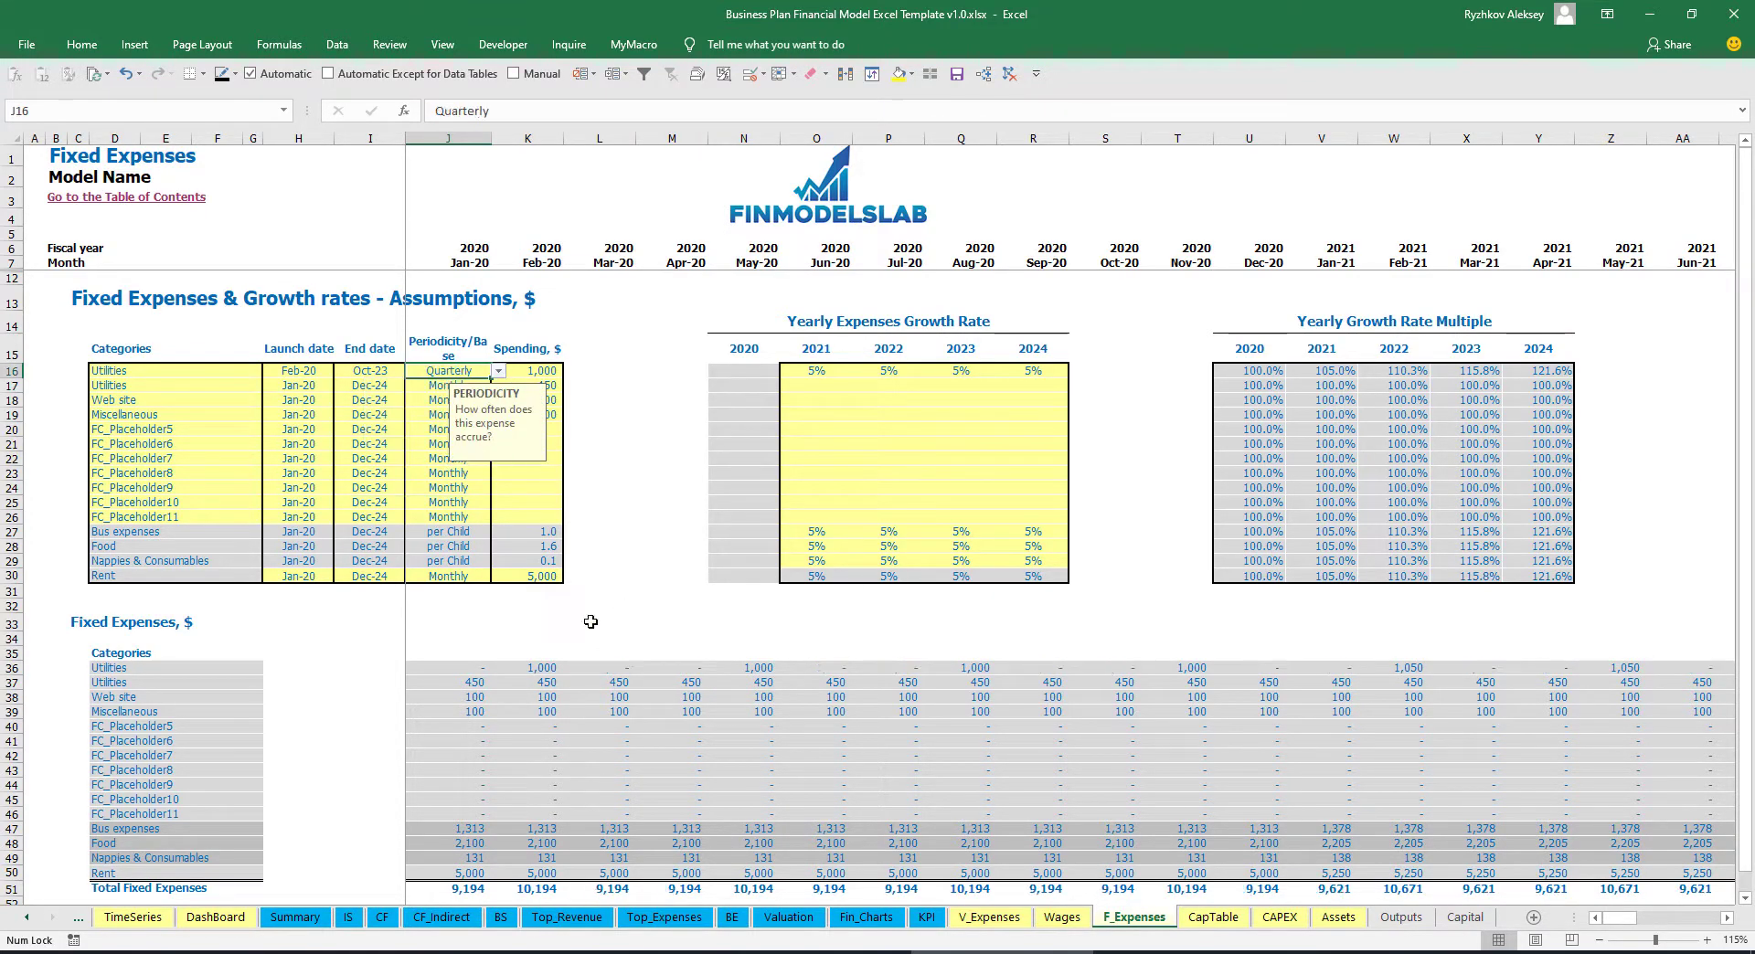
click(546, 667)
click(757, 668)
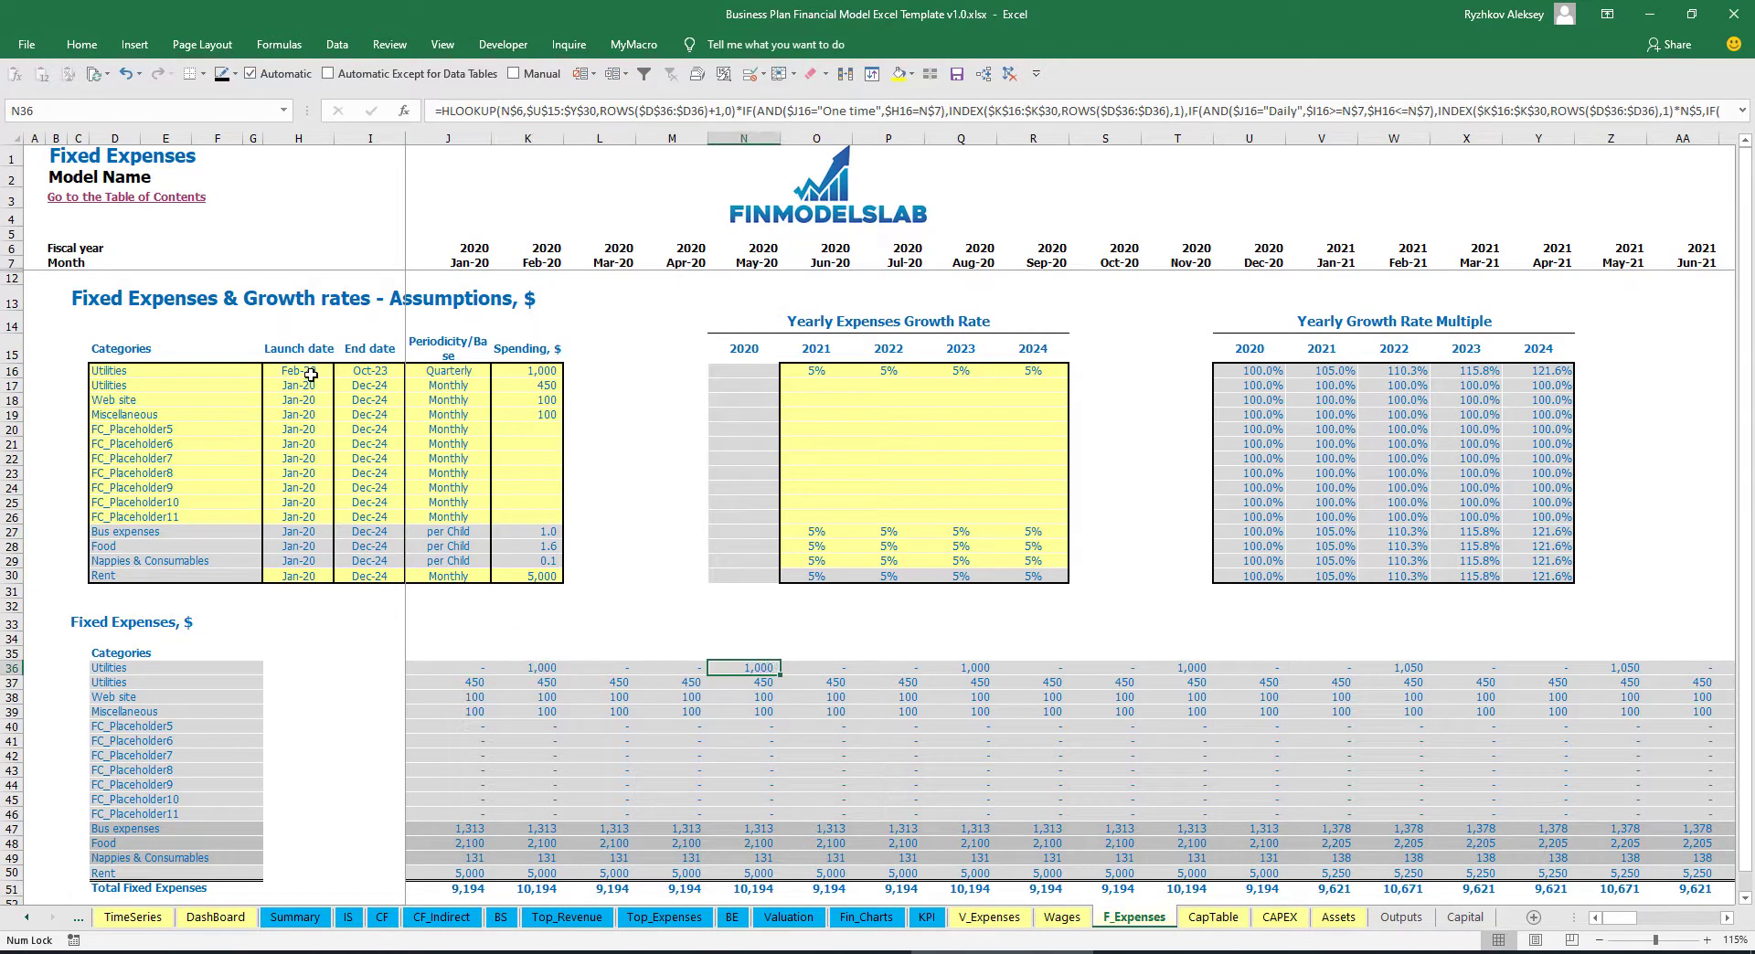
click(543, 373)
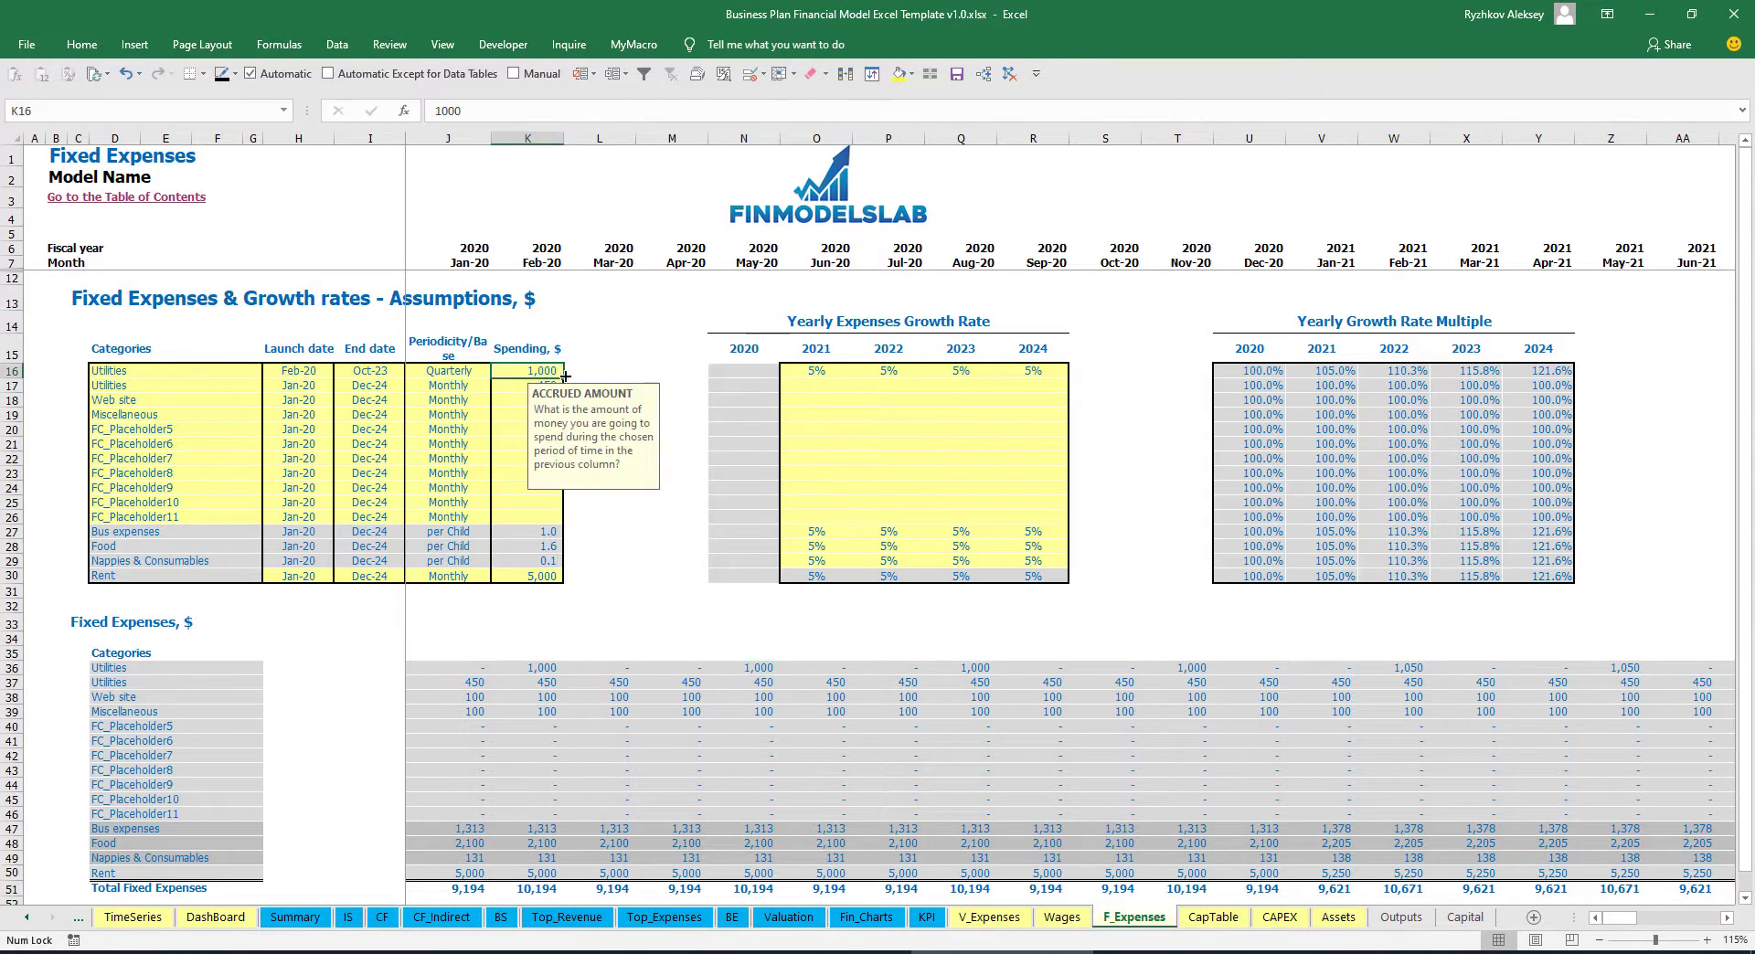
Set the first Utilities expense's periodicity to Semi-Annually and check its amounts from February to July 2020
click(474, 371)
click(498, 371)
click(453, 470)
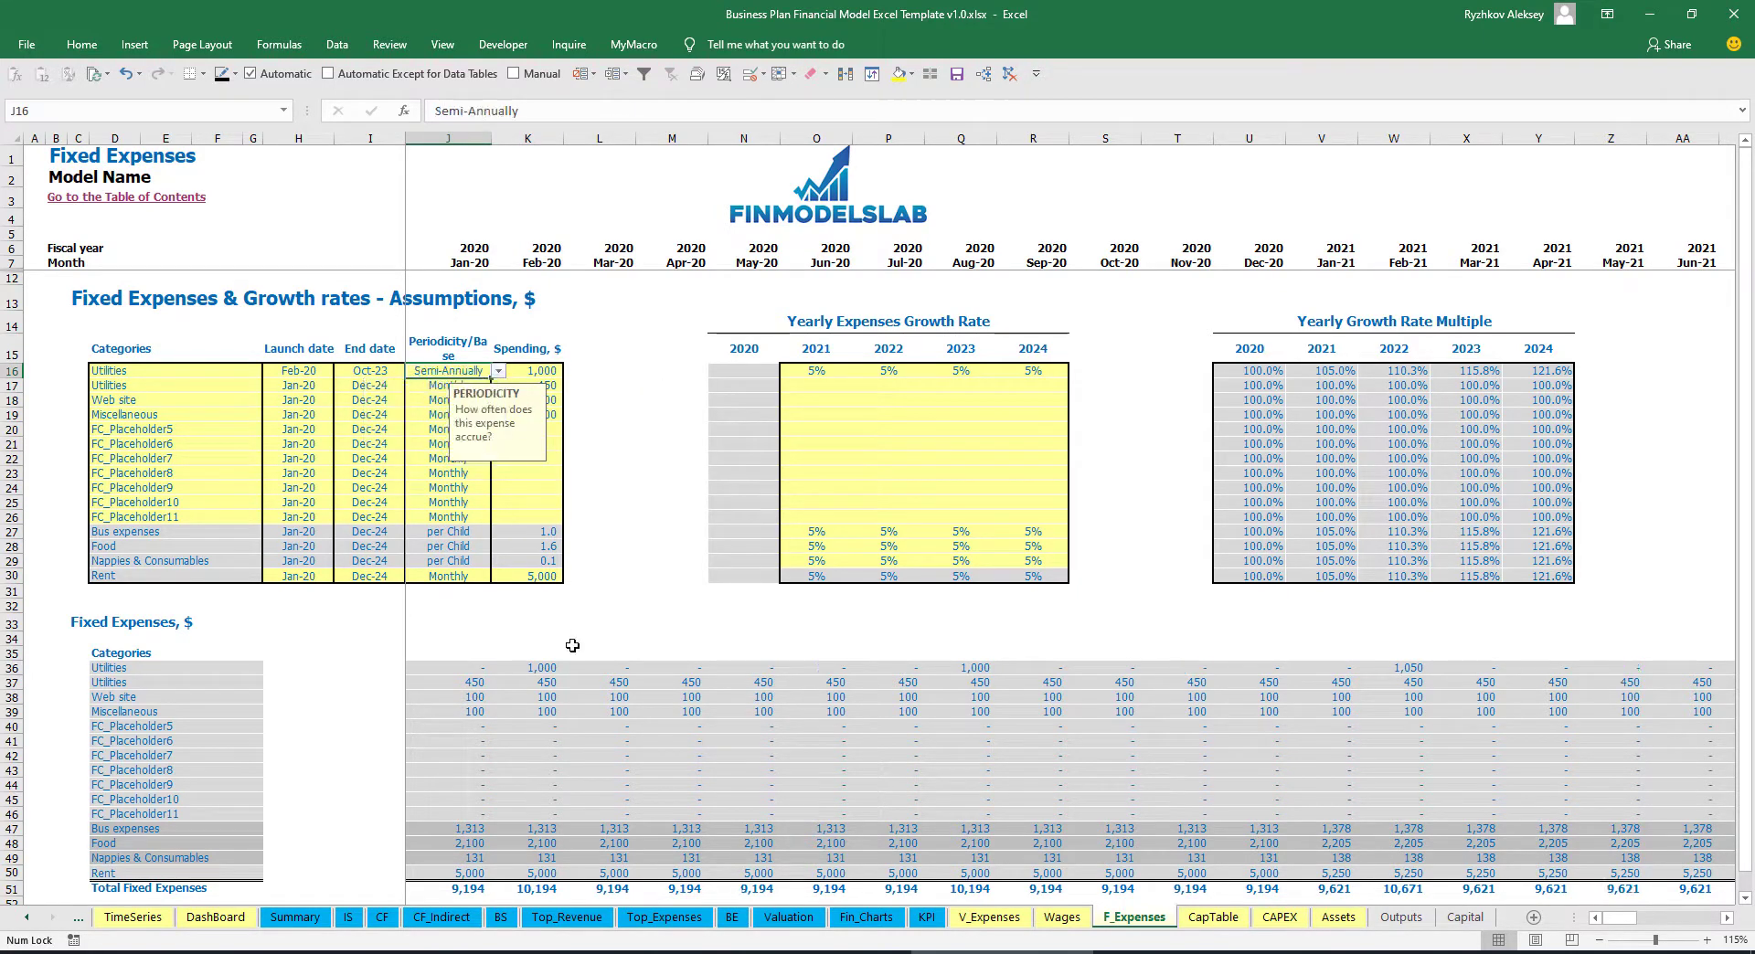
mouse_move(546, 668)
mouse_down()
mouse_move(886, 670)
mouse_move(548, 670)
mouse_up()
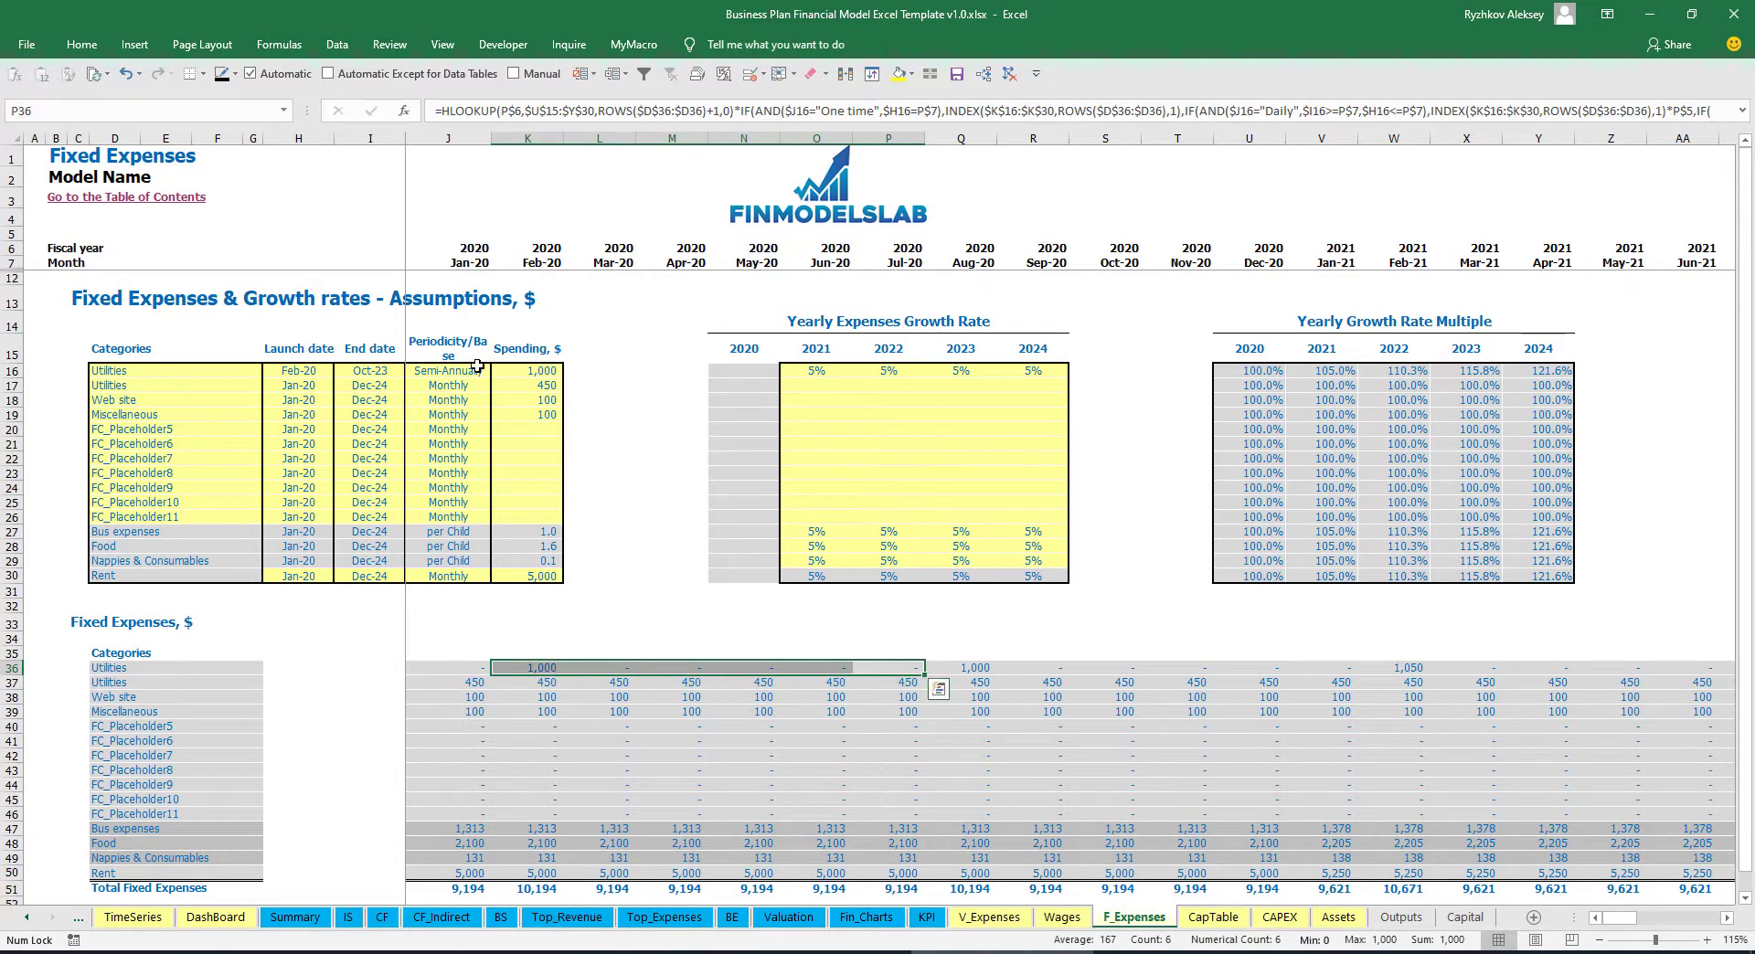
Set the first Utilities expense's periodicity to Yearly and check its amounts from February 2020 to January 2021
click(478, 365)
click(498, 371)
click(430, 491)
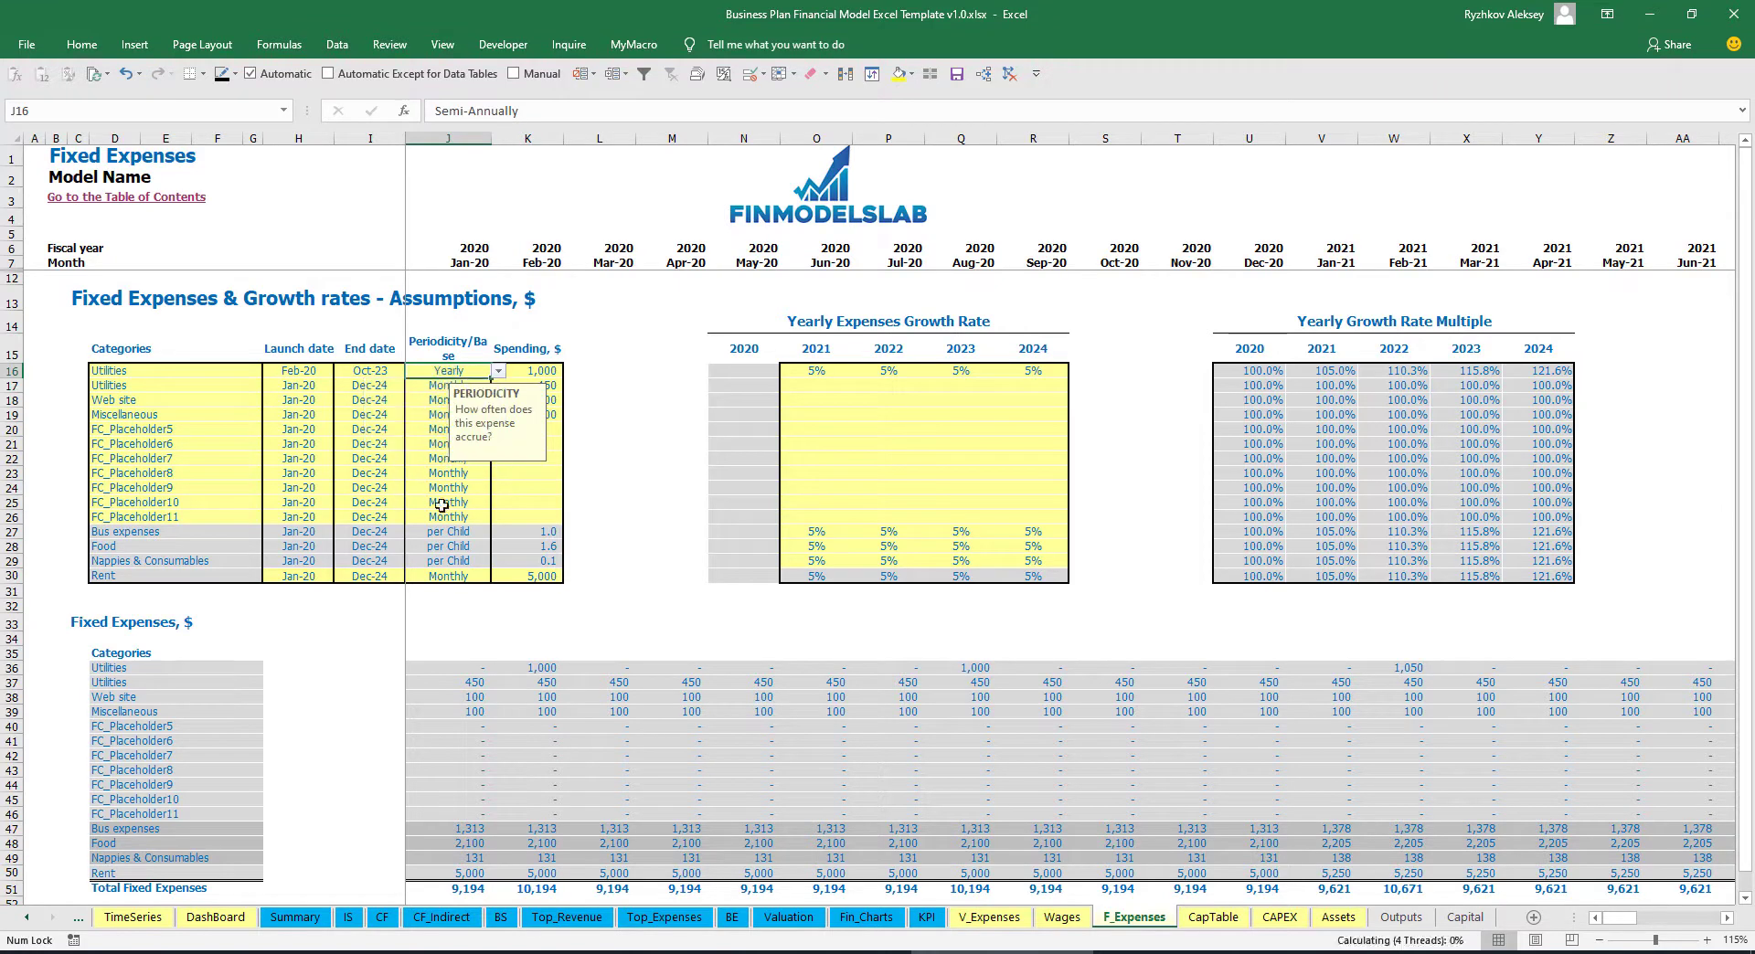
drag(545, 668, 1310, 665)
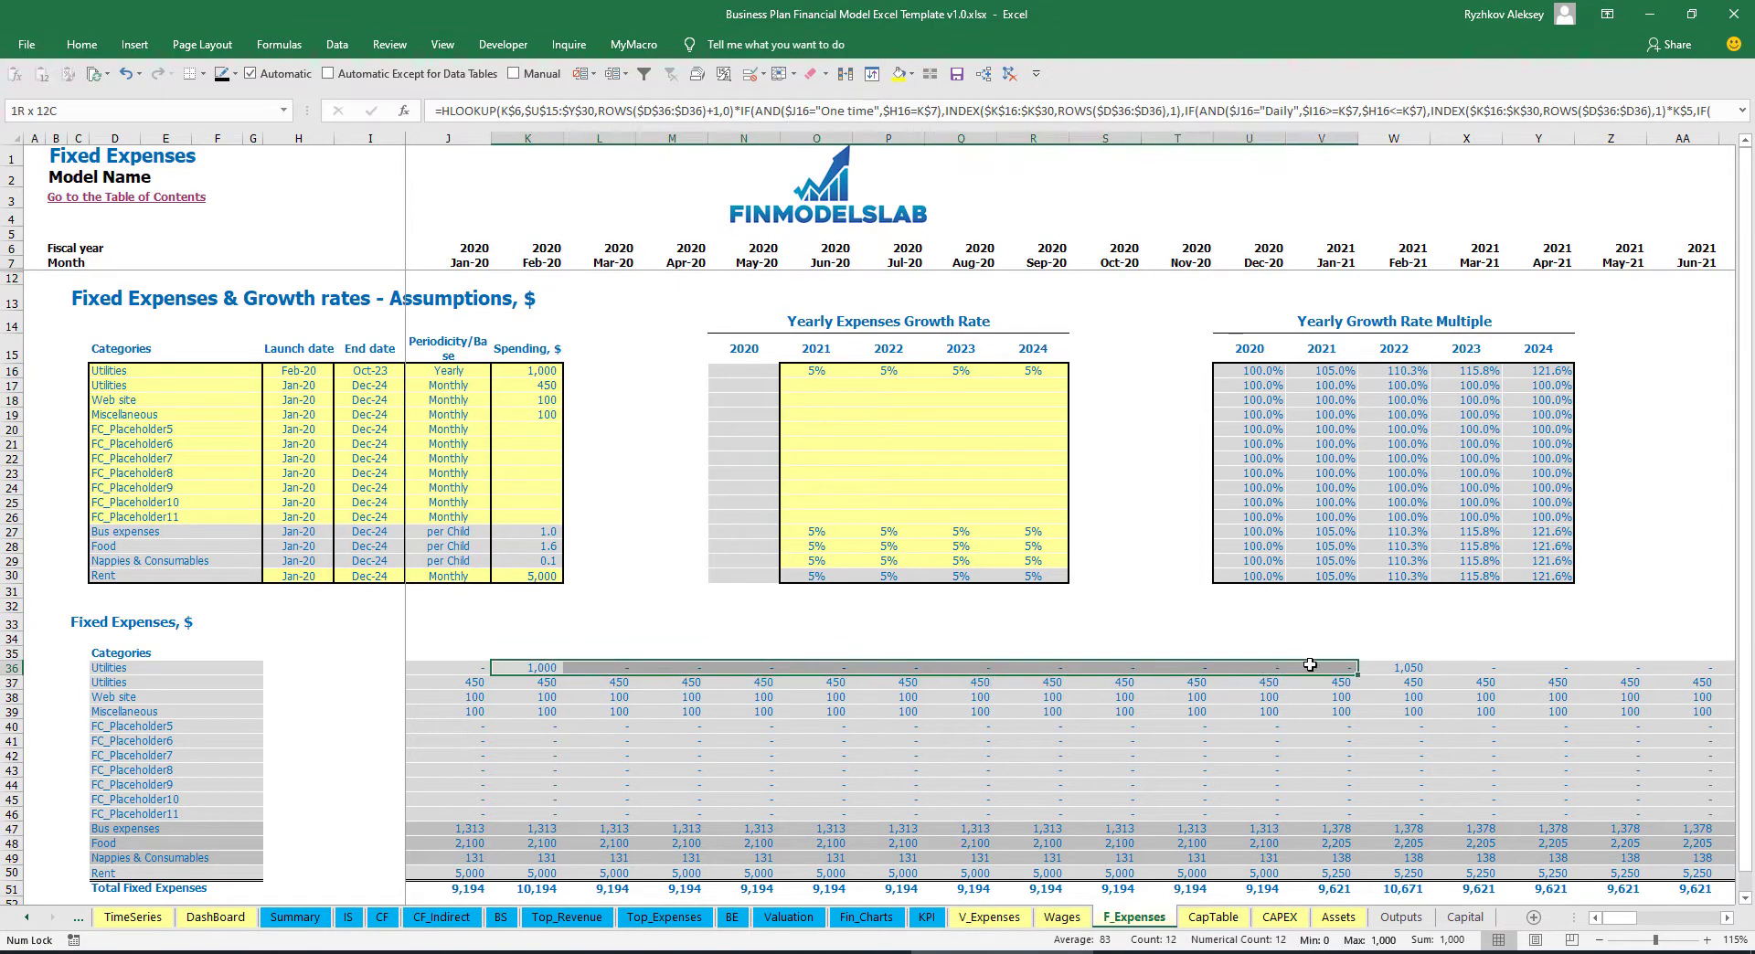
Set the first Utilities expense's 2021 growth rate to 3% and compare its February 2020 and February 2021 amounts
click(841, 371)
drag(856, 375, 1028, 371)
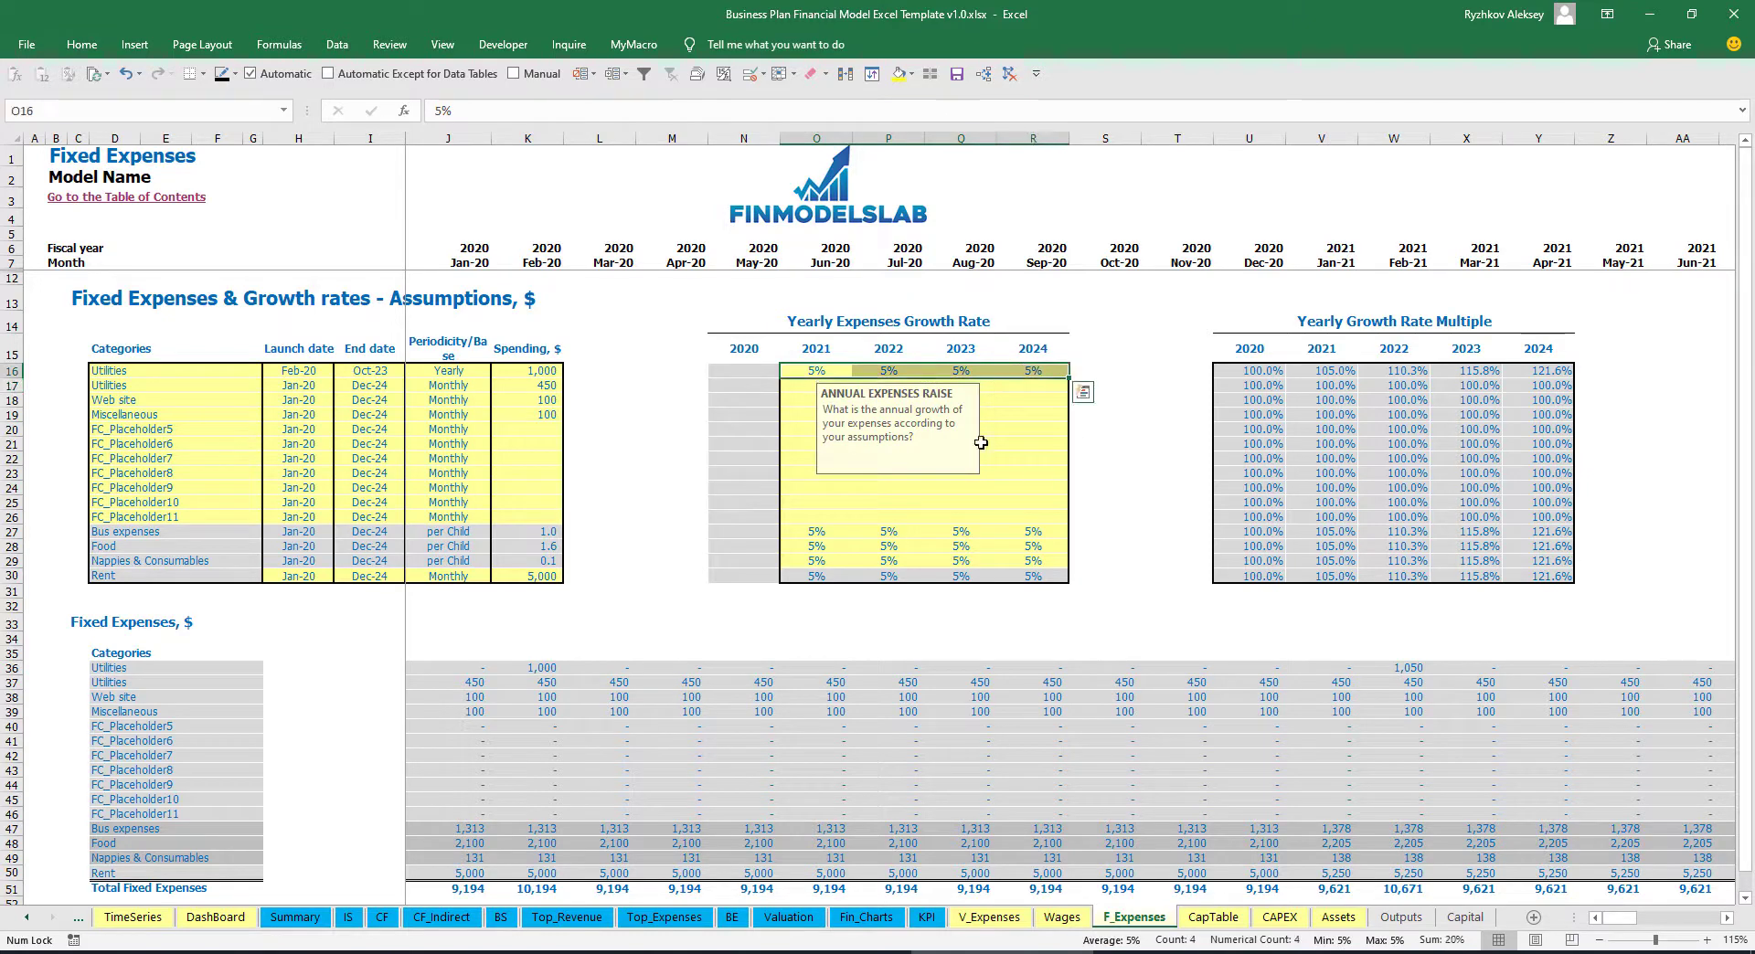
click(812, 370)
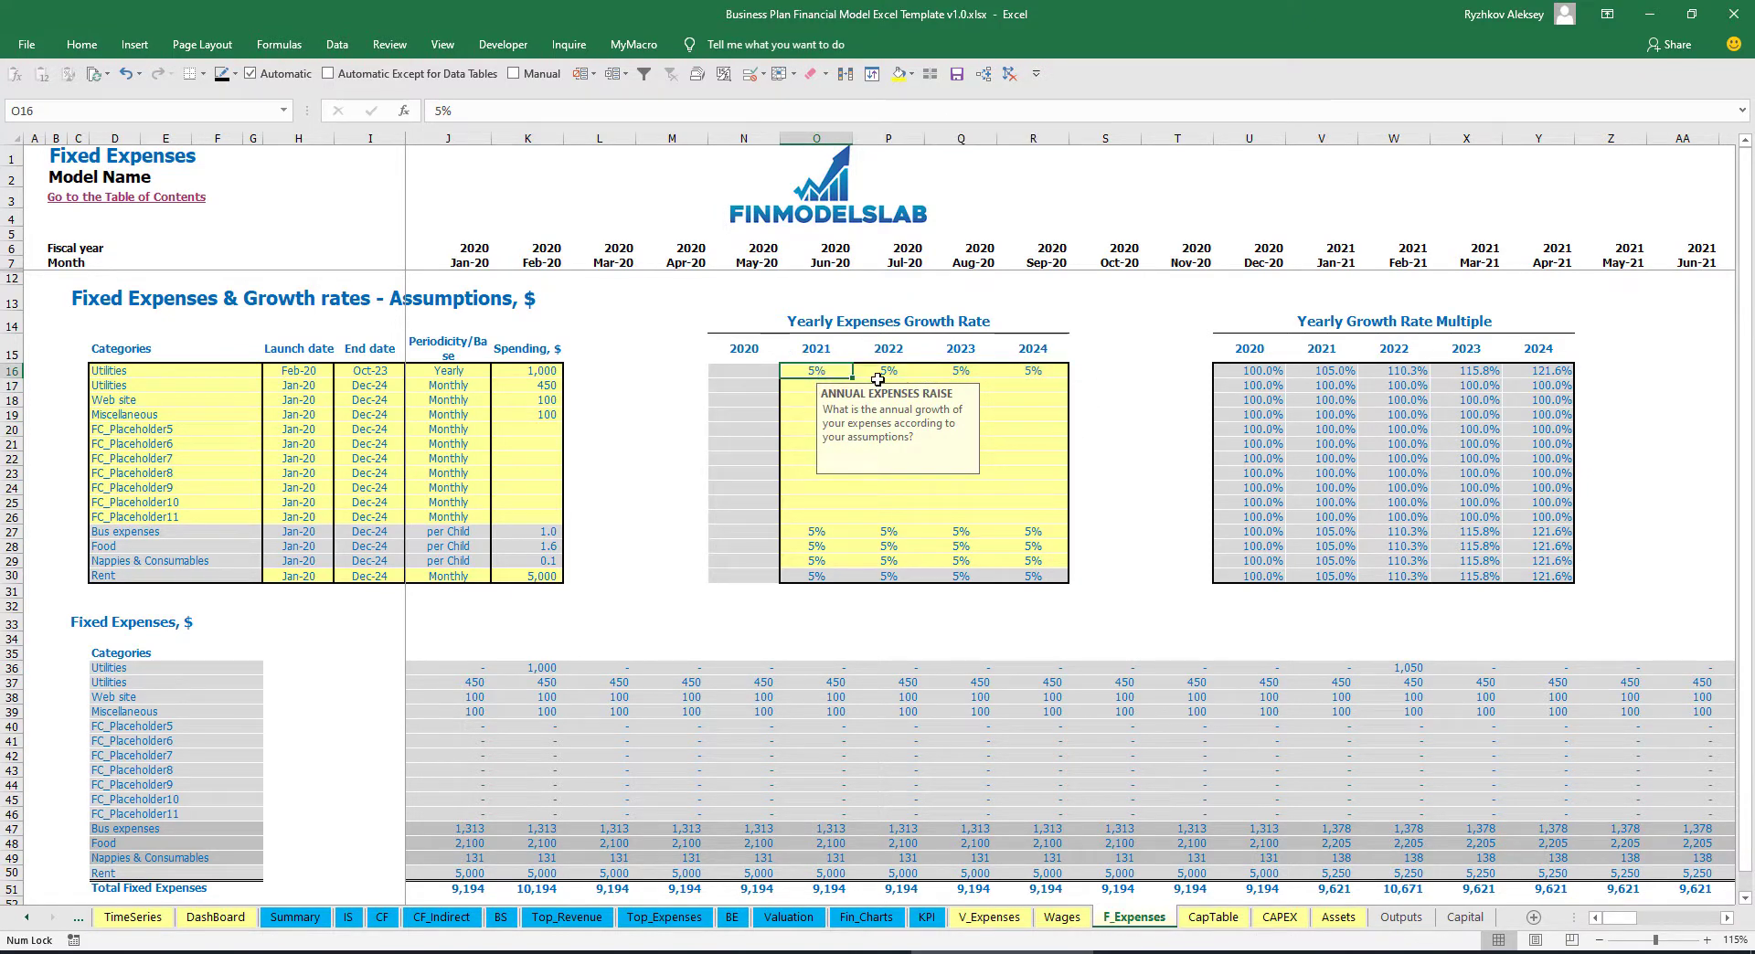
text(3)
key(Return)
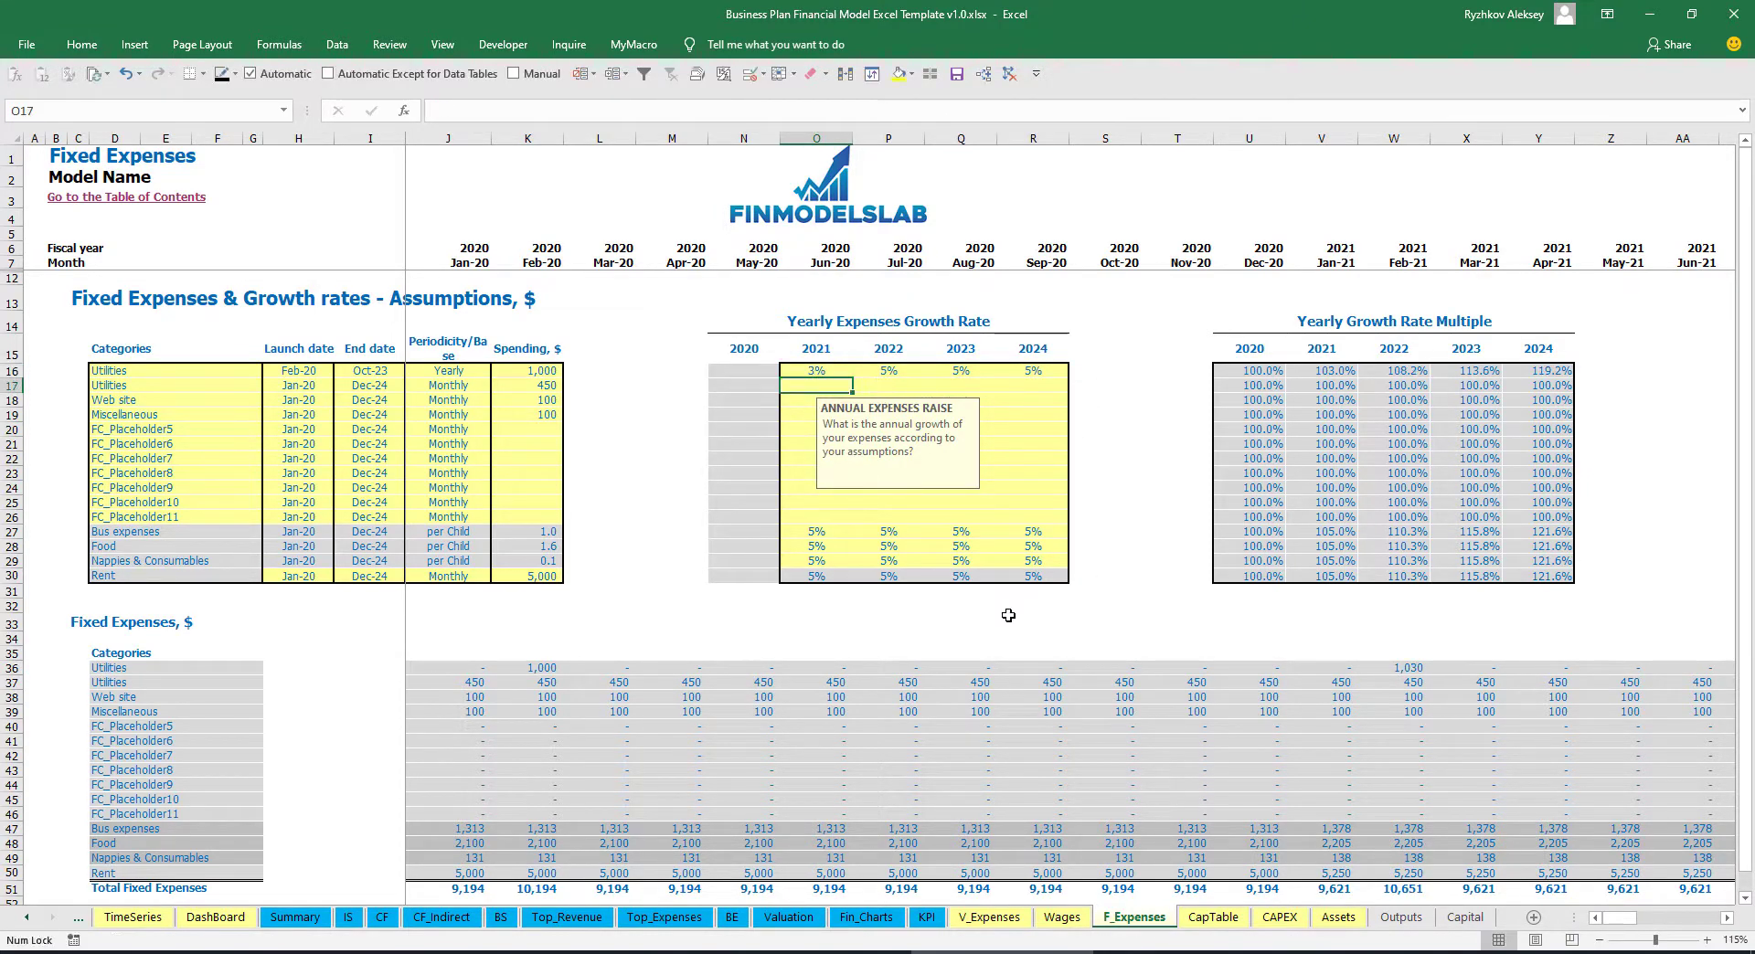
click(553, 668)
click(1383, 667)
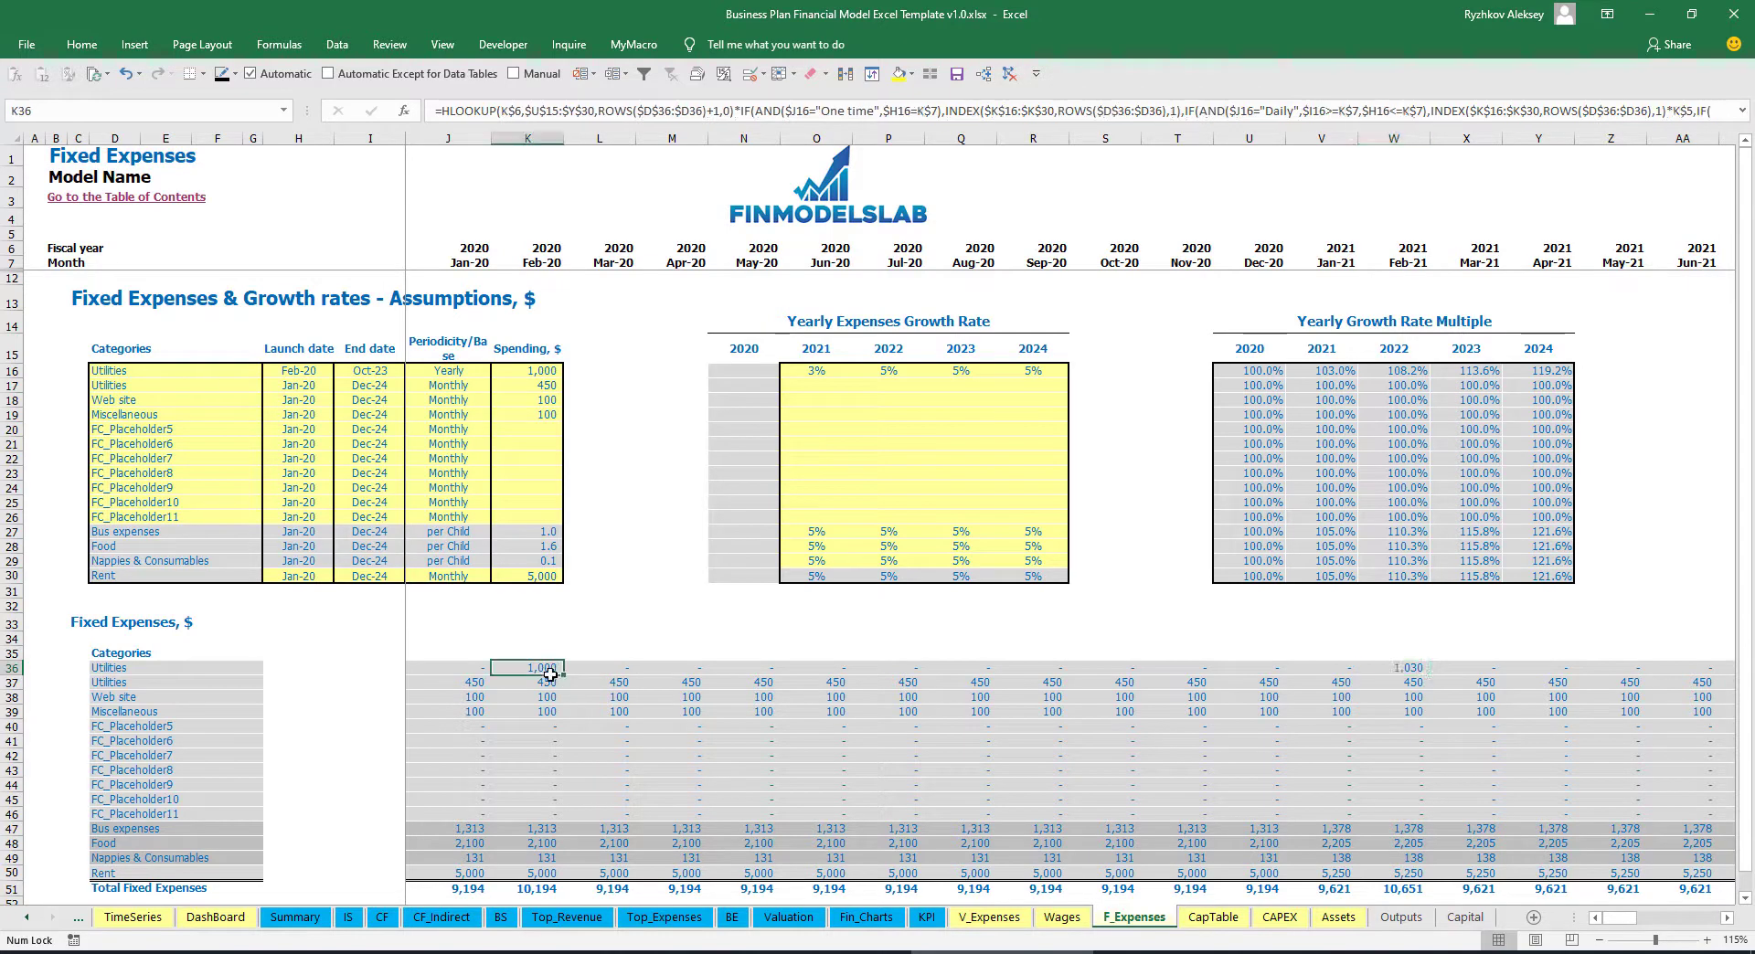
Set the first Utilities expense's periodicity back to Monthly and check its January 2021 amount
click(480, 368)
click(497, 370)
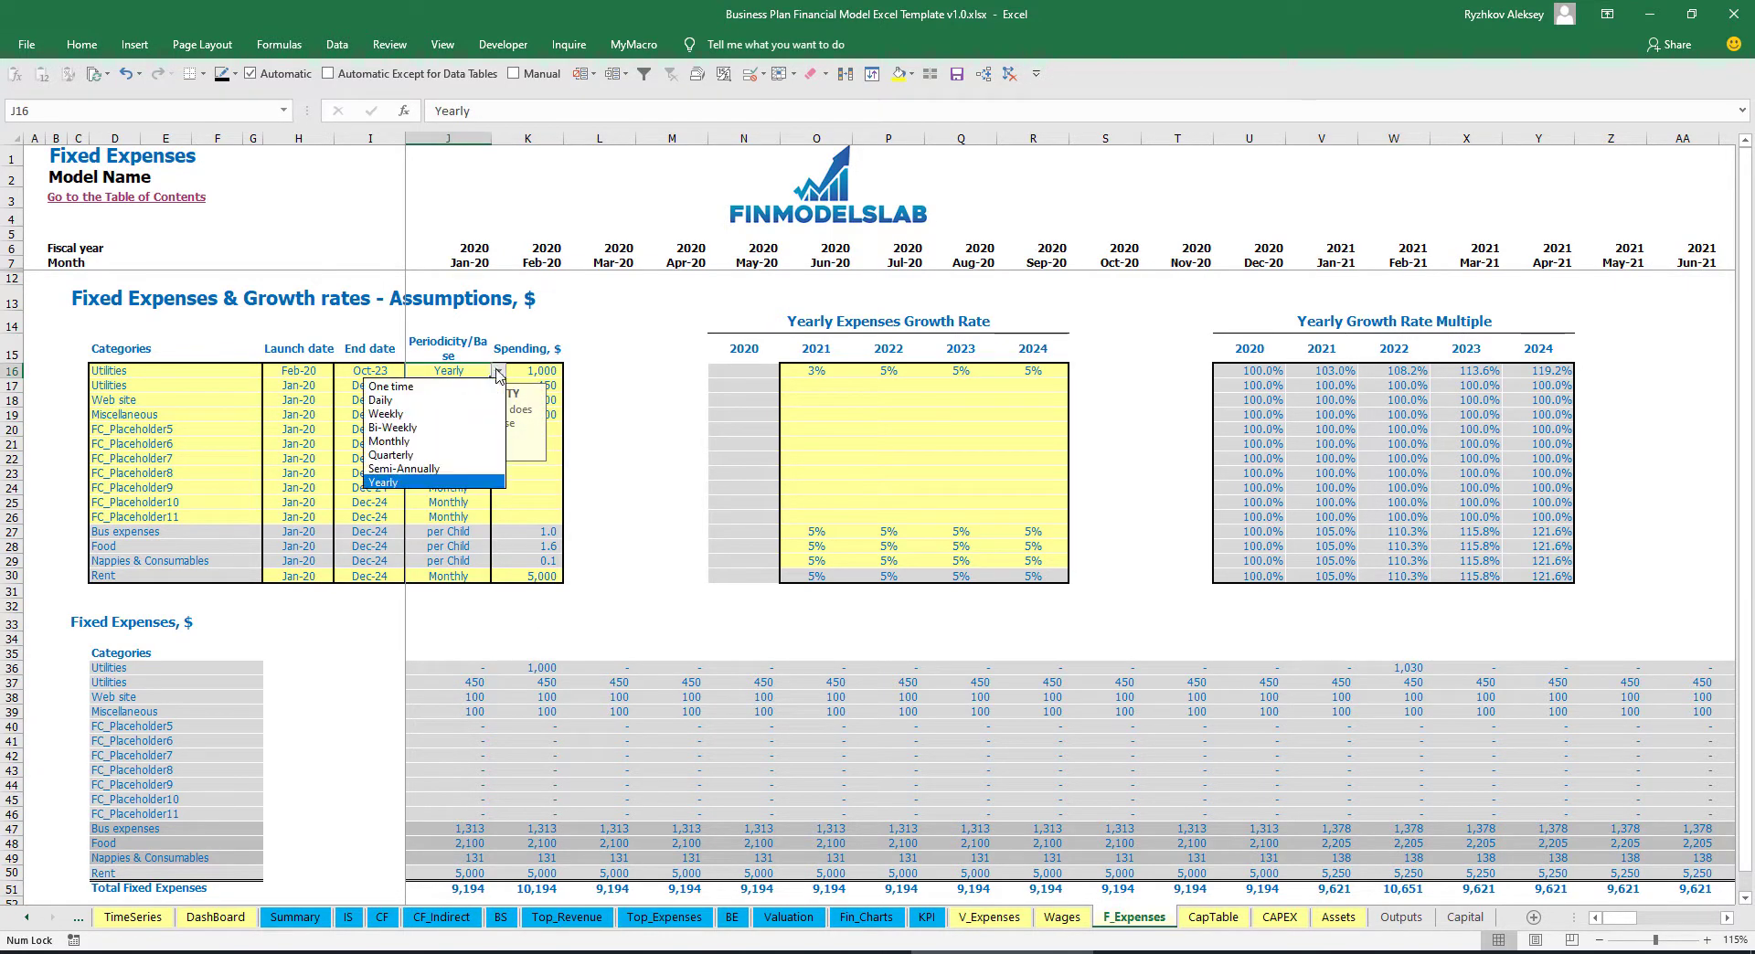
click(441, 441)
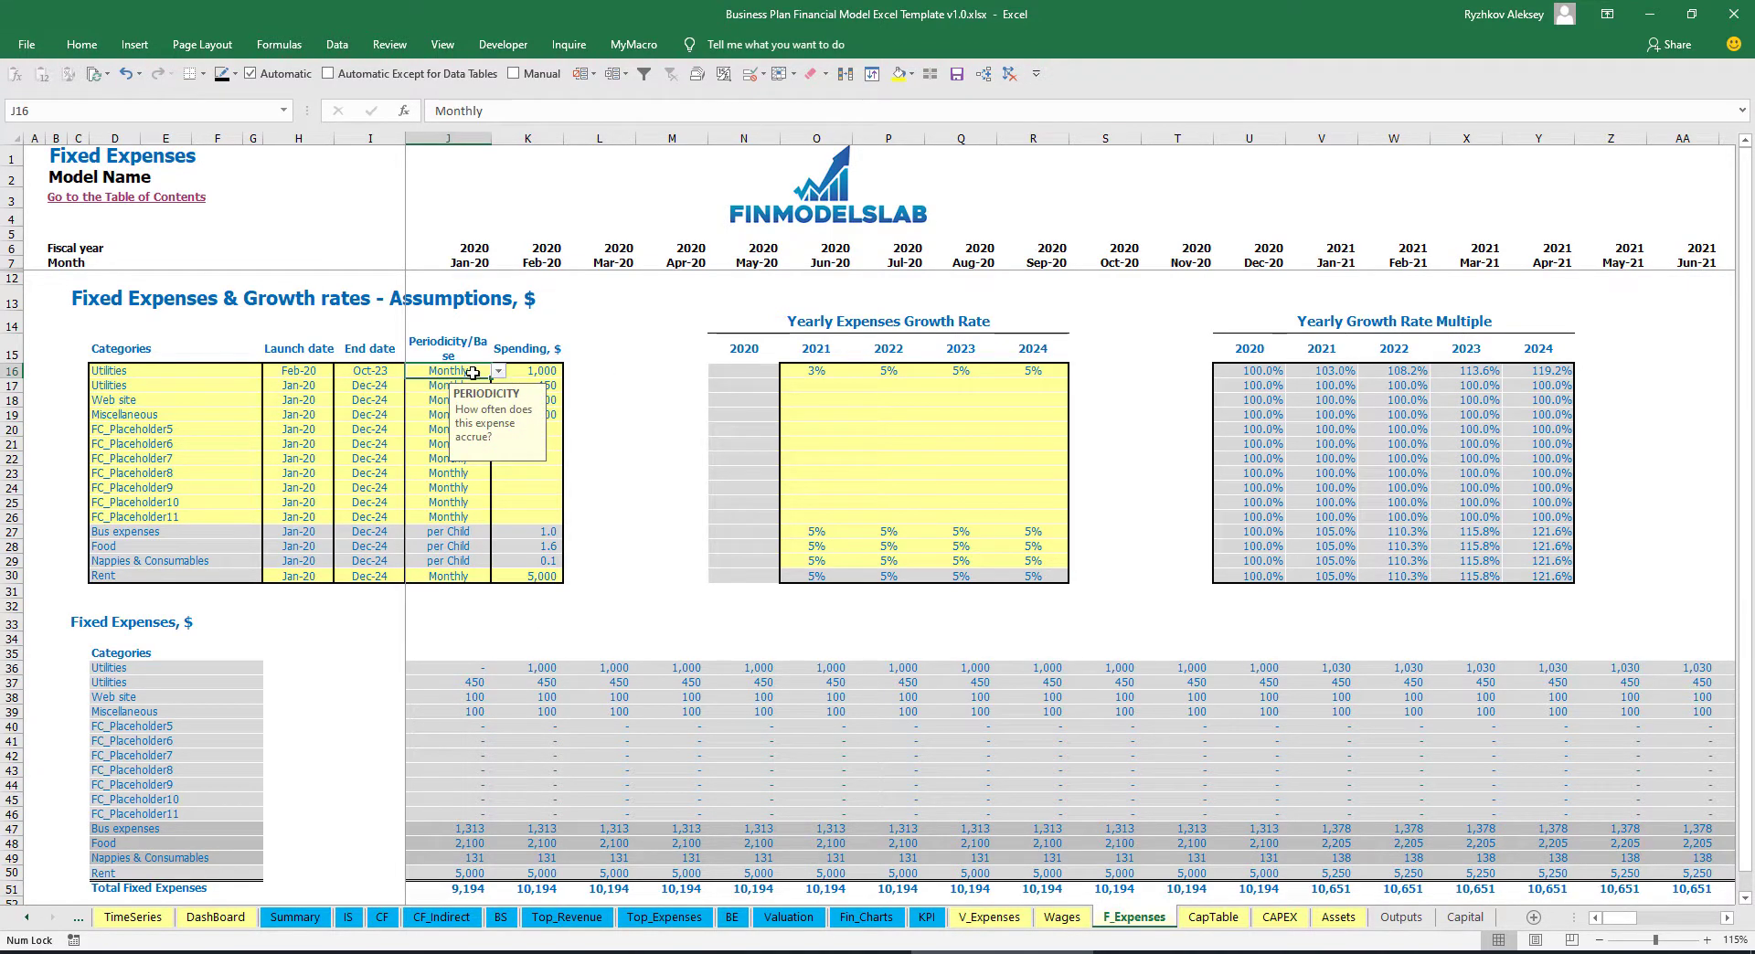
click(1344, 669)
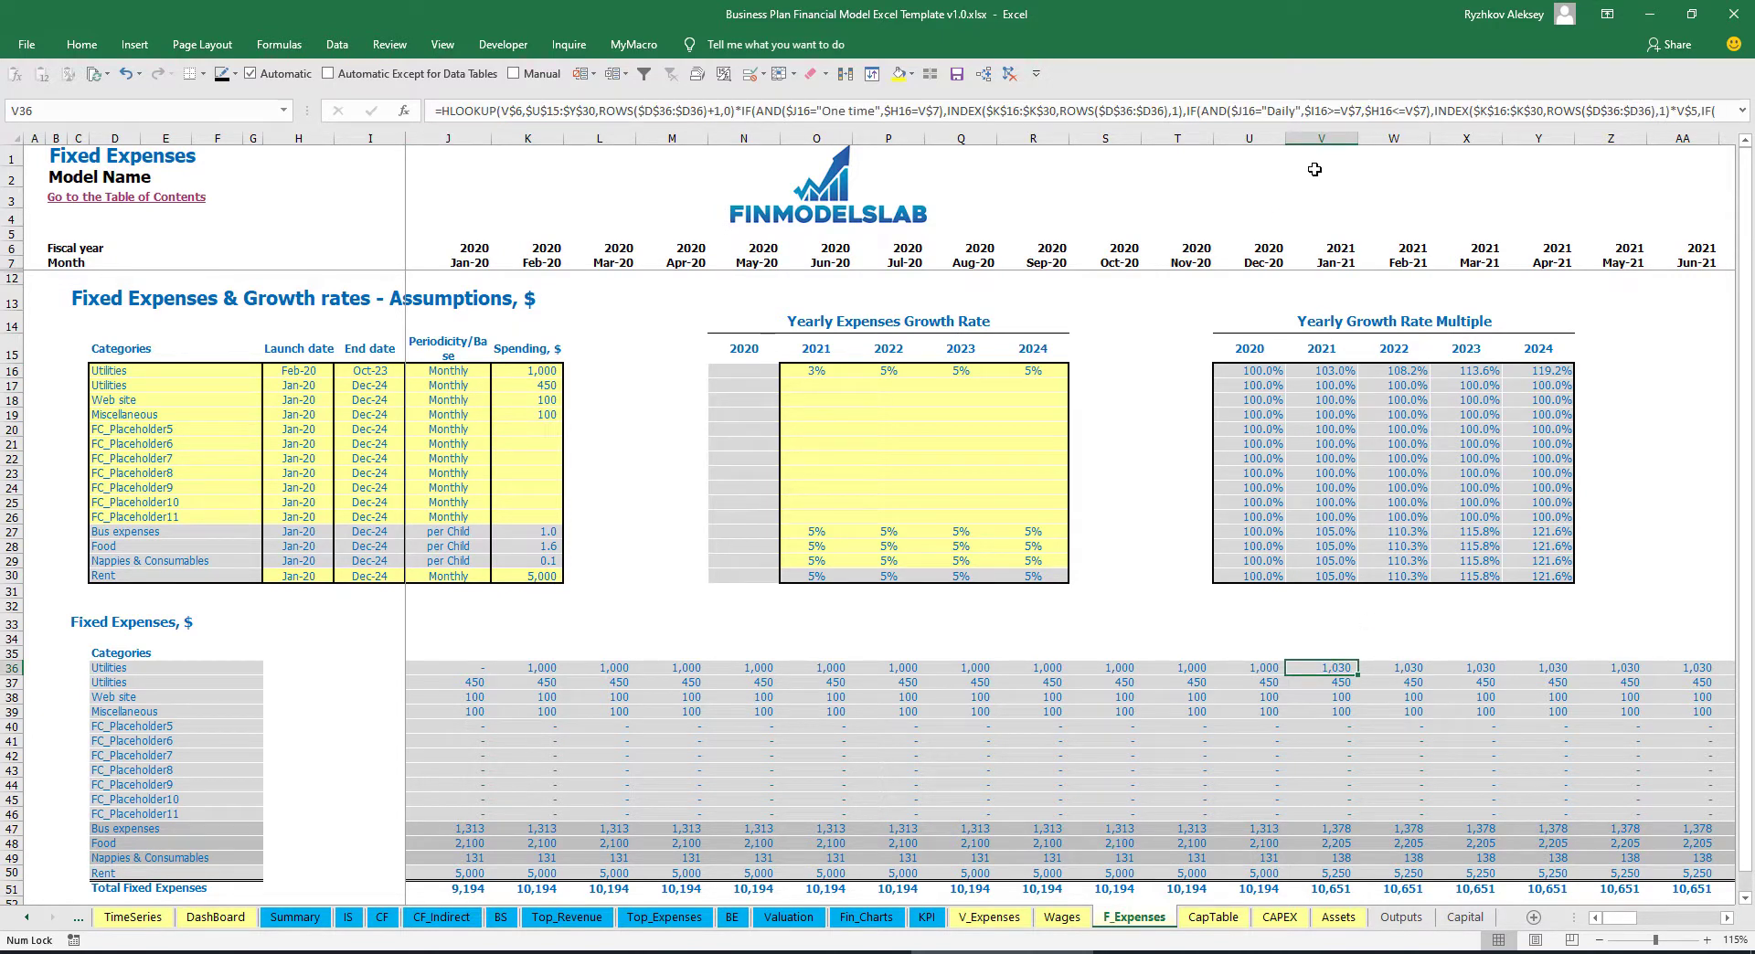
Set the first Utilities expense's growth rates to 4% for 2022, 6% for 2023 and 2% for 2024, then check its monthly amounts
click(886, 374)
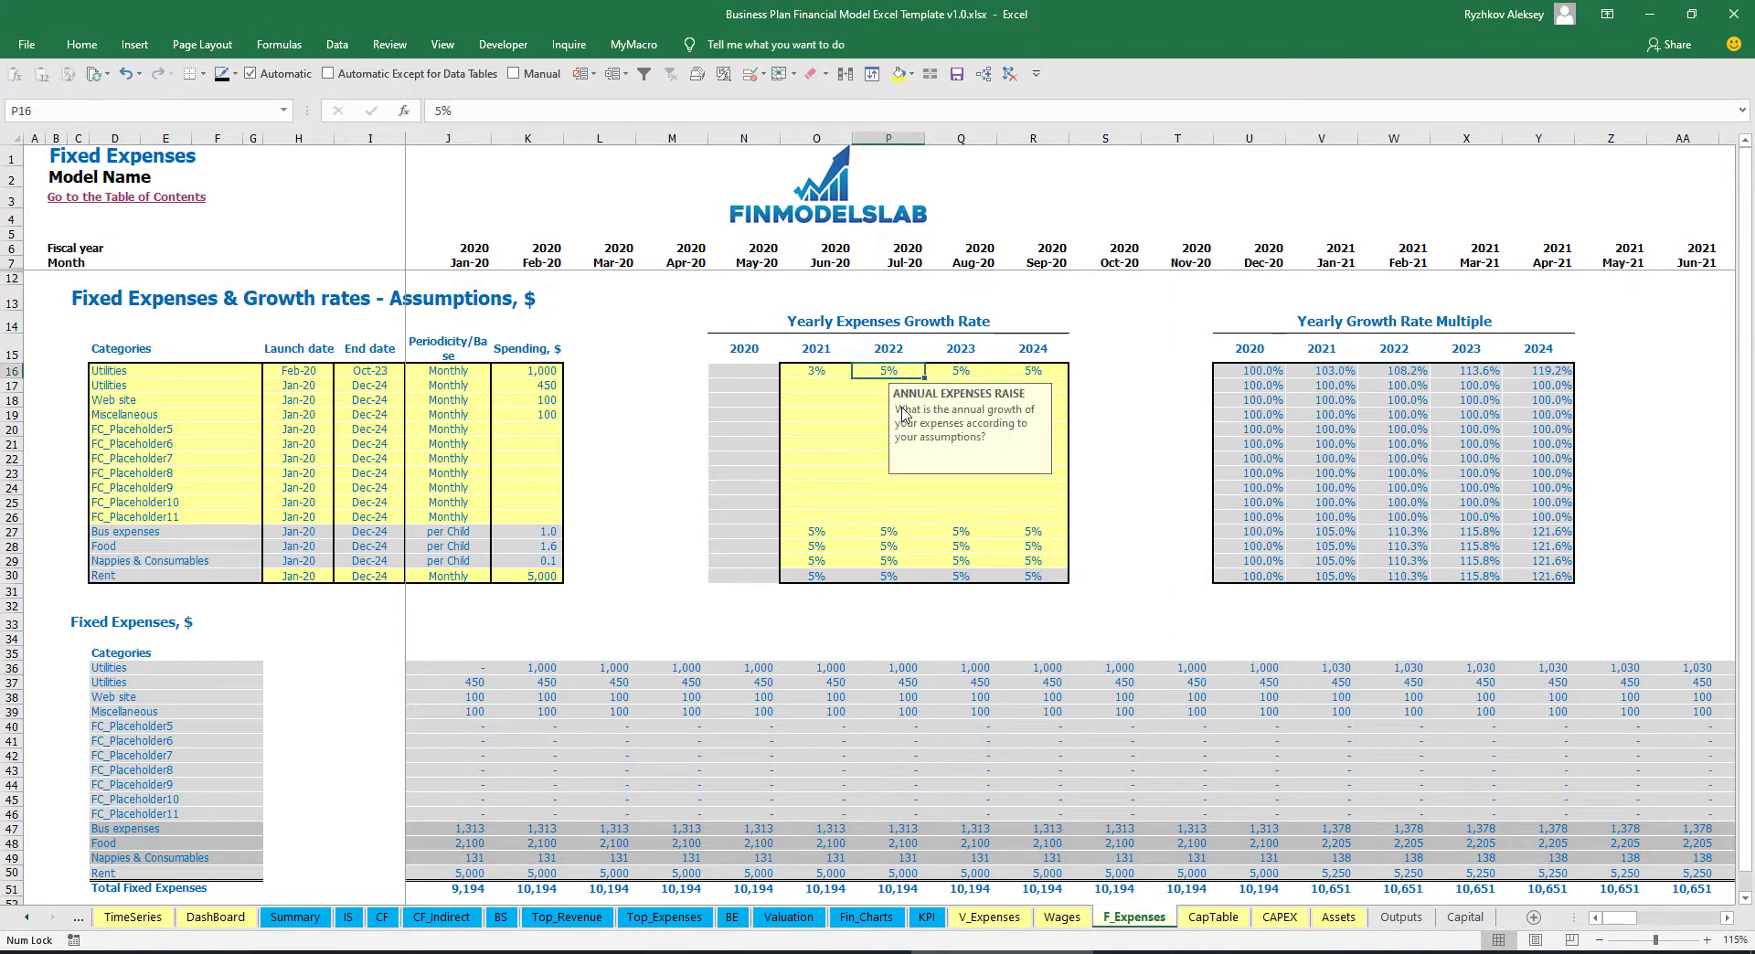
text(4)
key(Return)
text(6)
key(Return)
text(2)
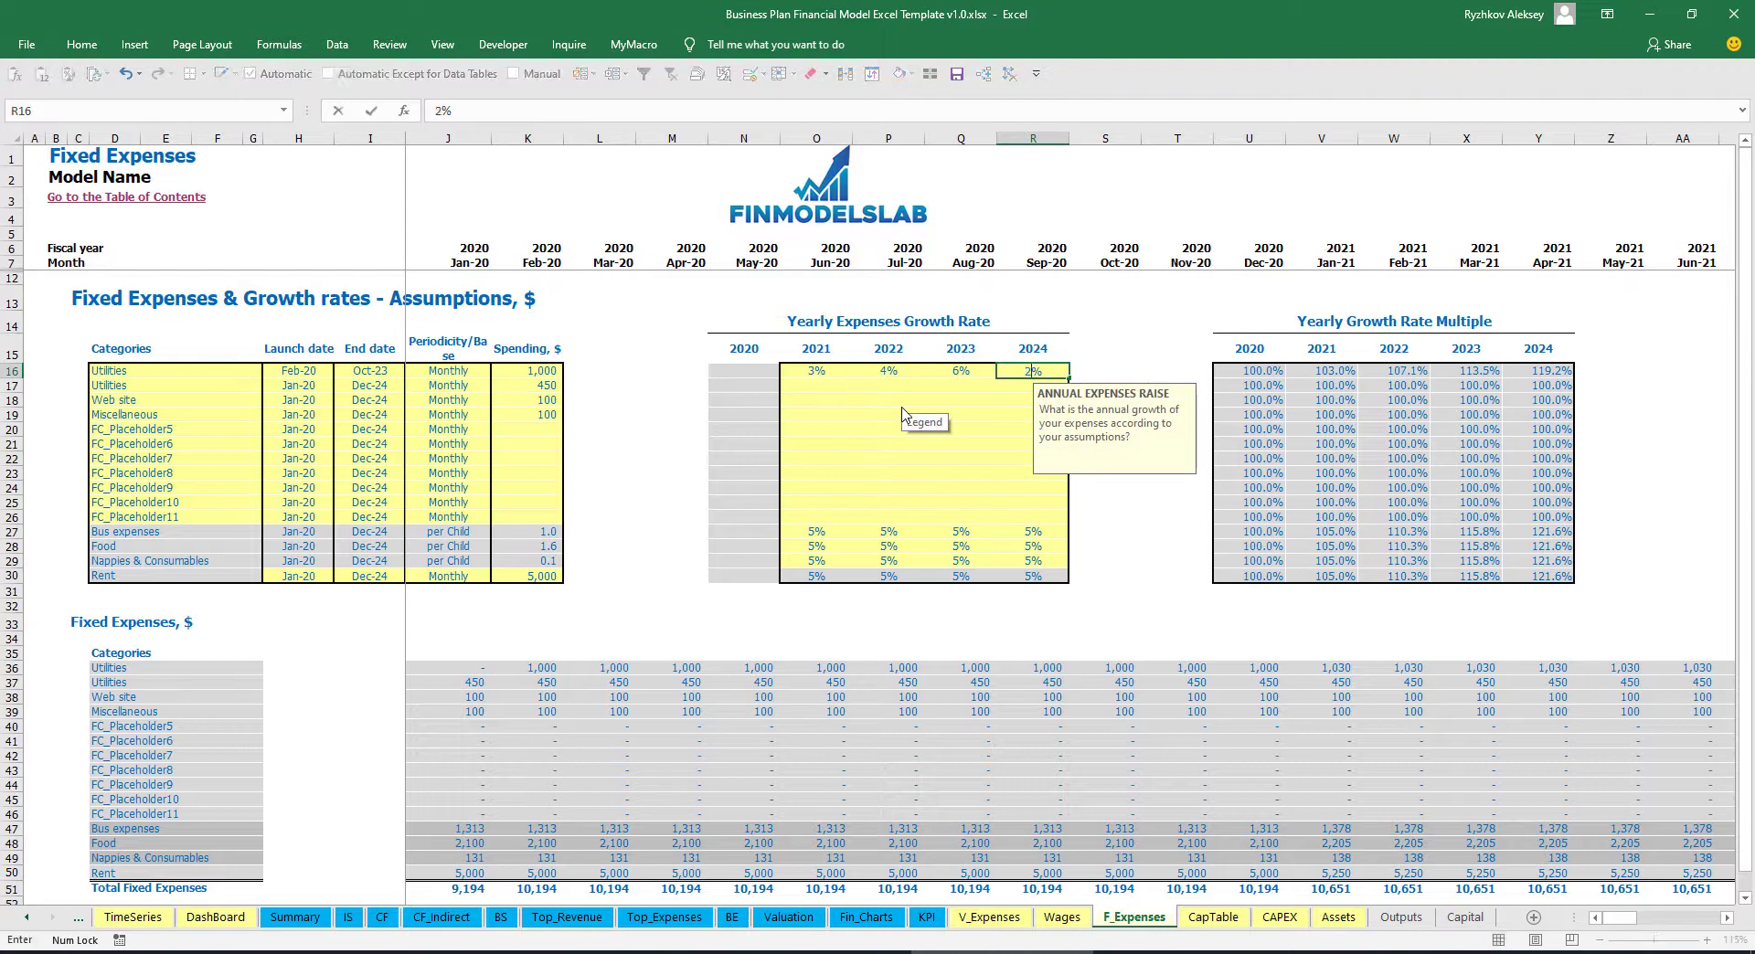
key(Return)
drag(1627, 919, 1553, 884)
click(1551, 670)
Examine the Rent expense's assumptions, including its spending and its yearly growth rates for 2021 to 2024
drag(157, 580, 512, 577)
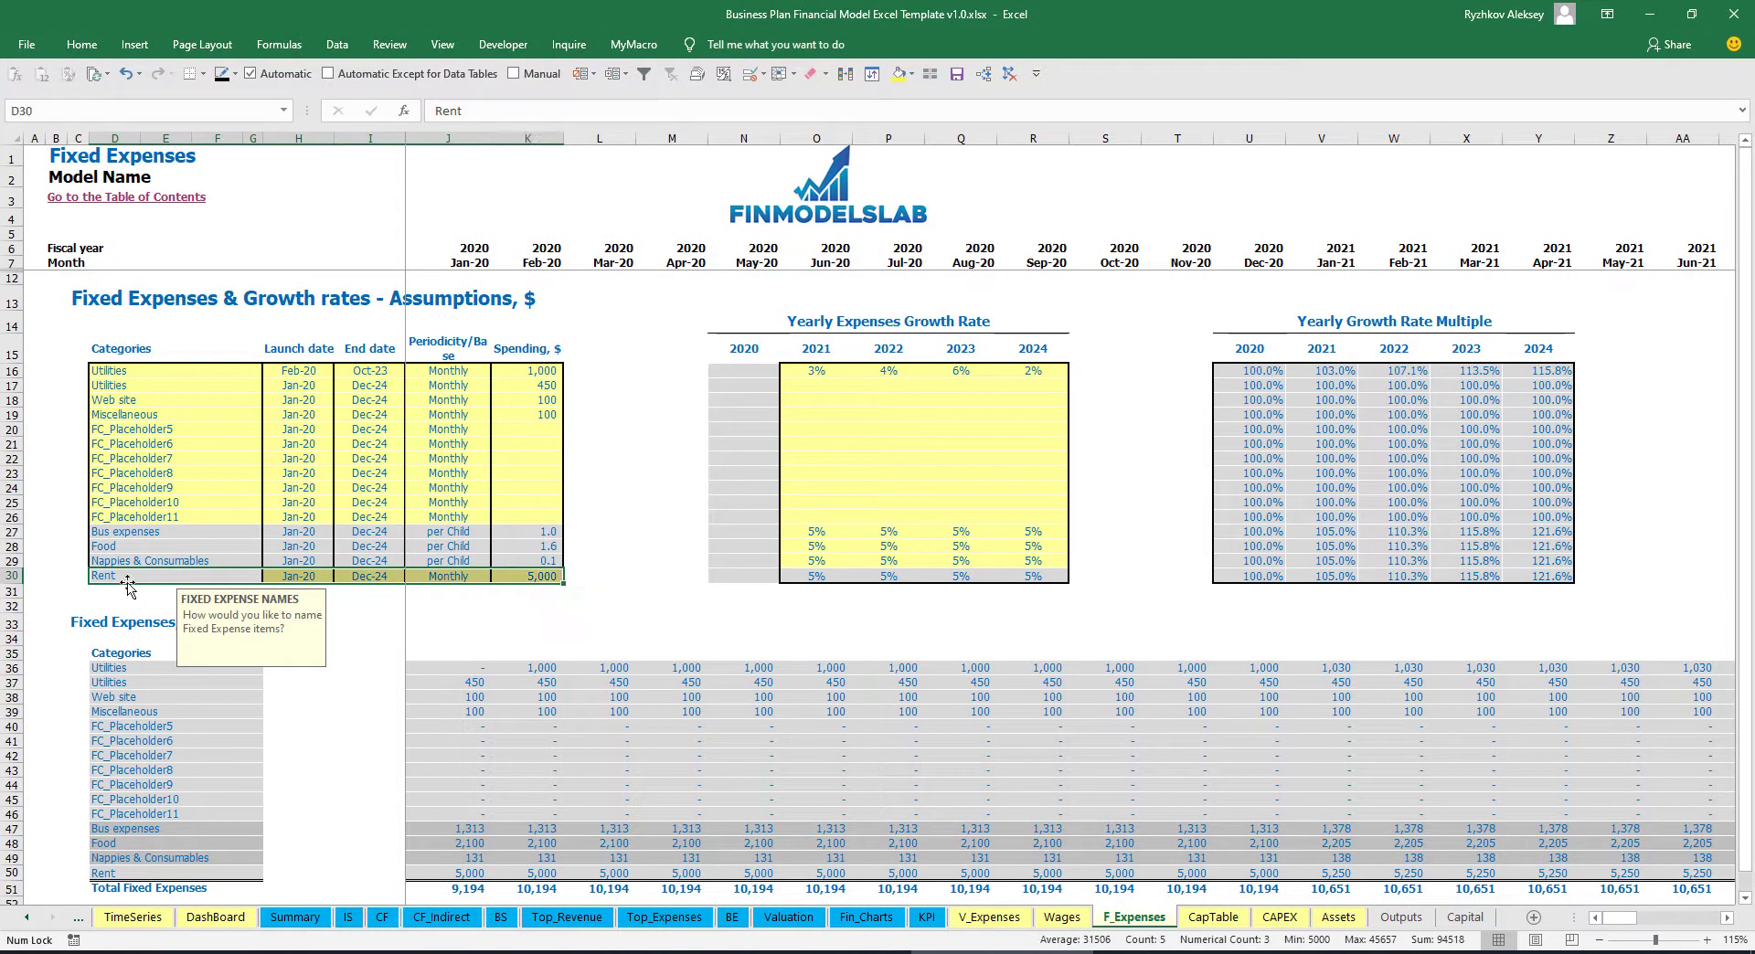
click(127, 580)
click(554, 577)
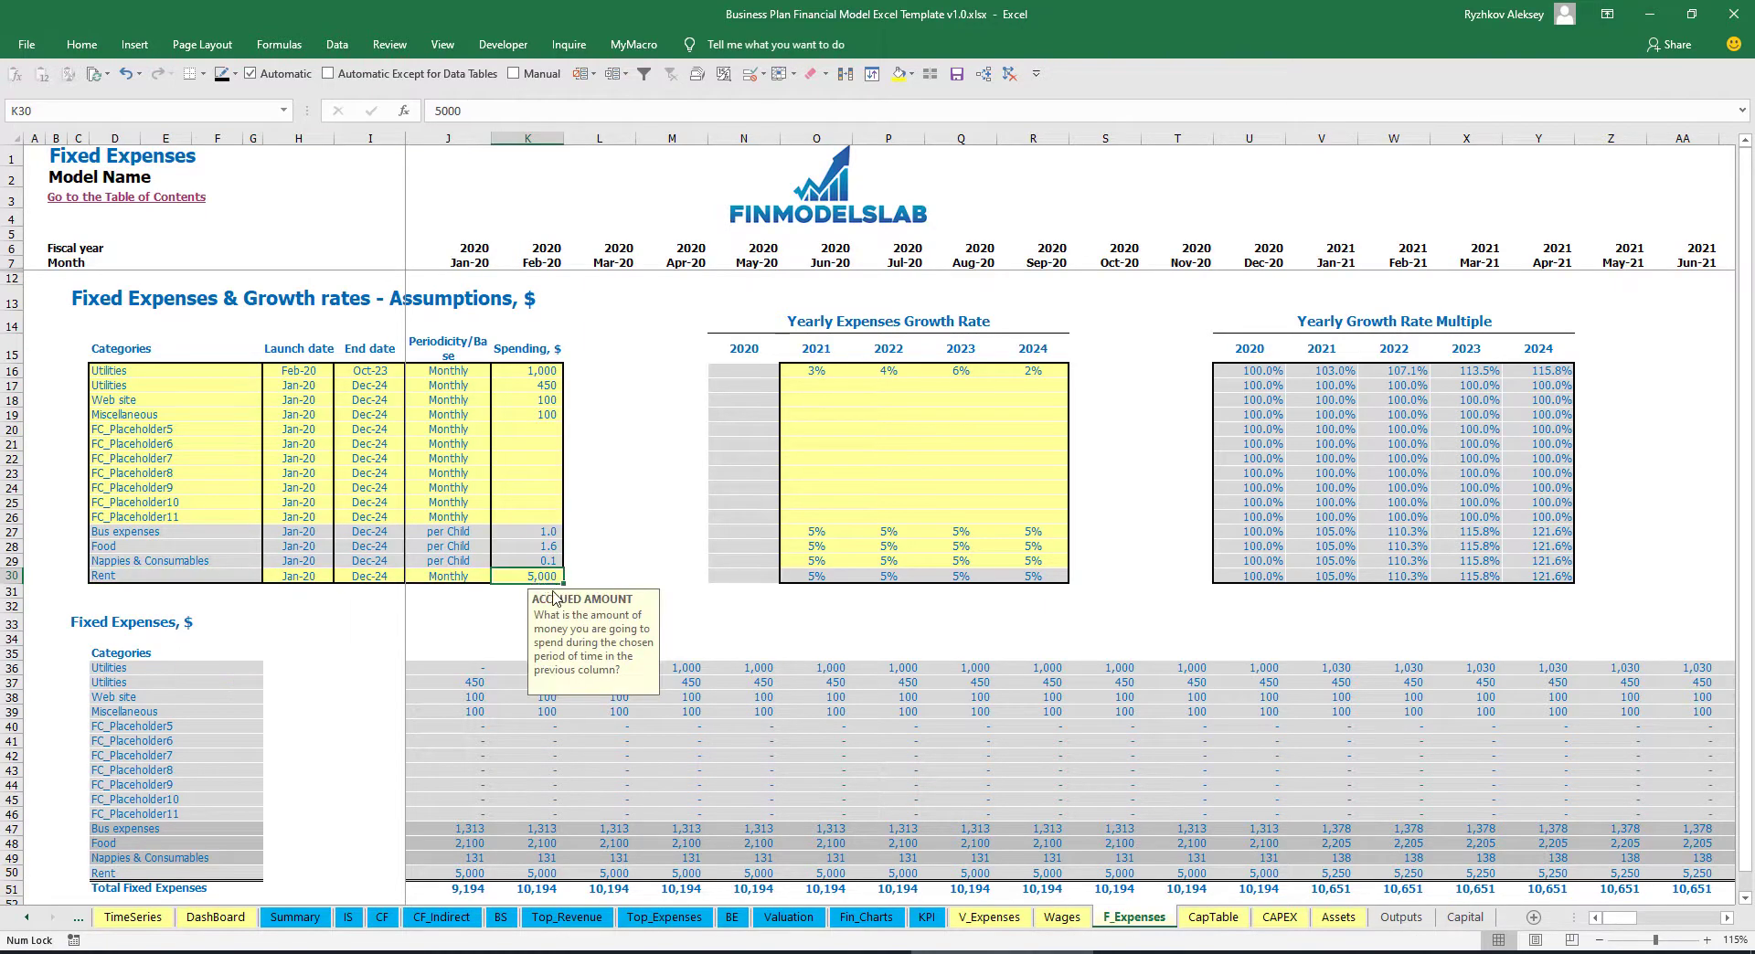
click(830, 579)
click(878, 583)
click(962, 578)
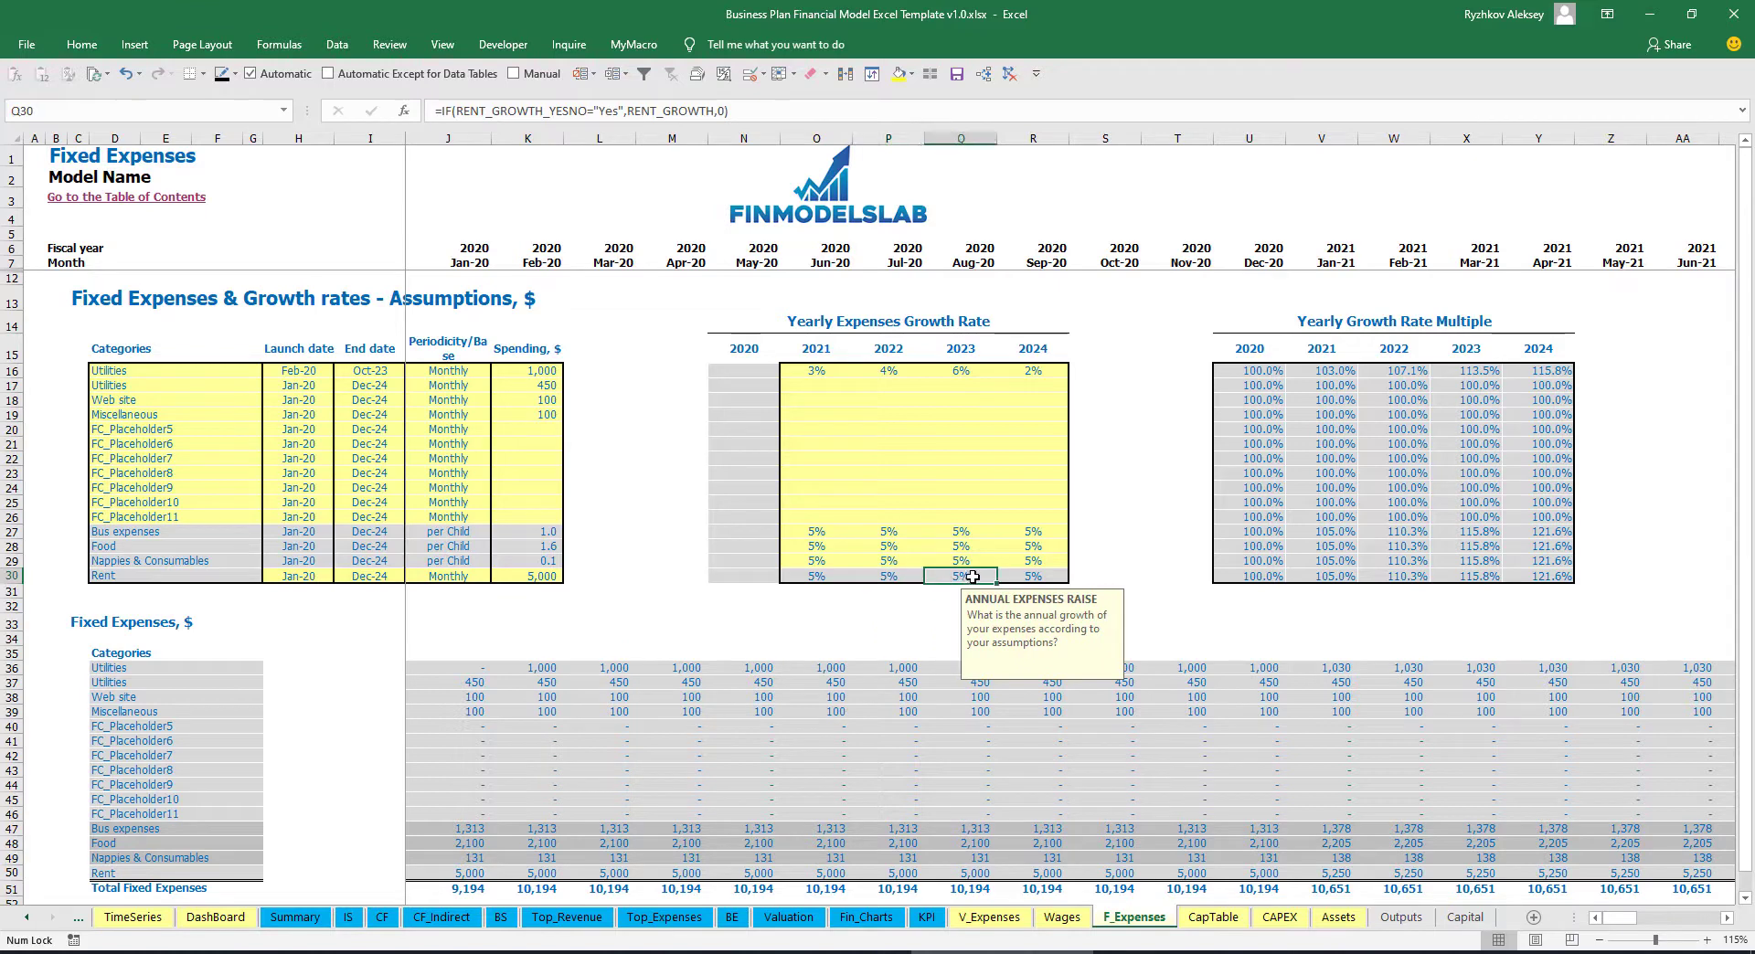
click(1038, 572)
drag(830, 576, 1032, 576)
click(1113, 522)
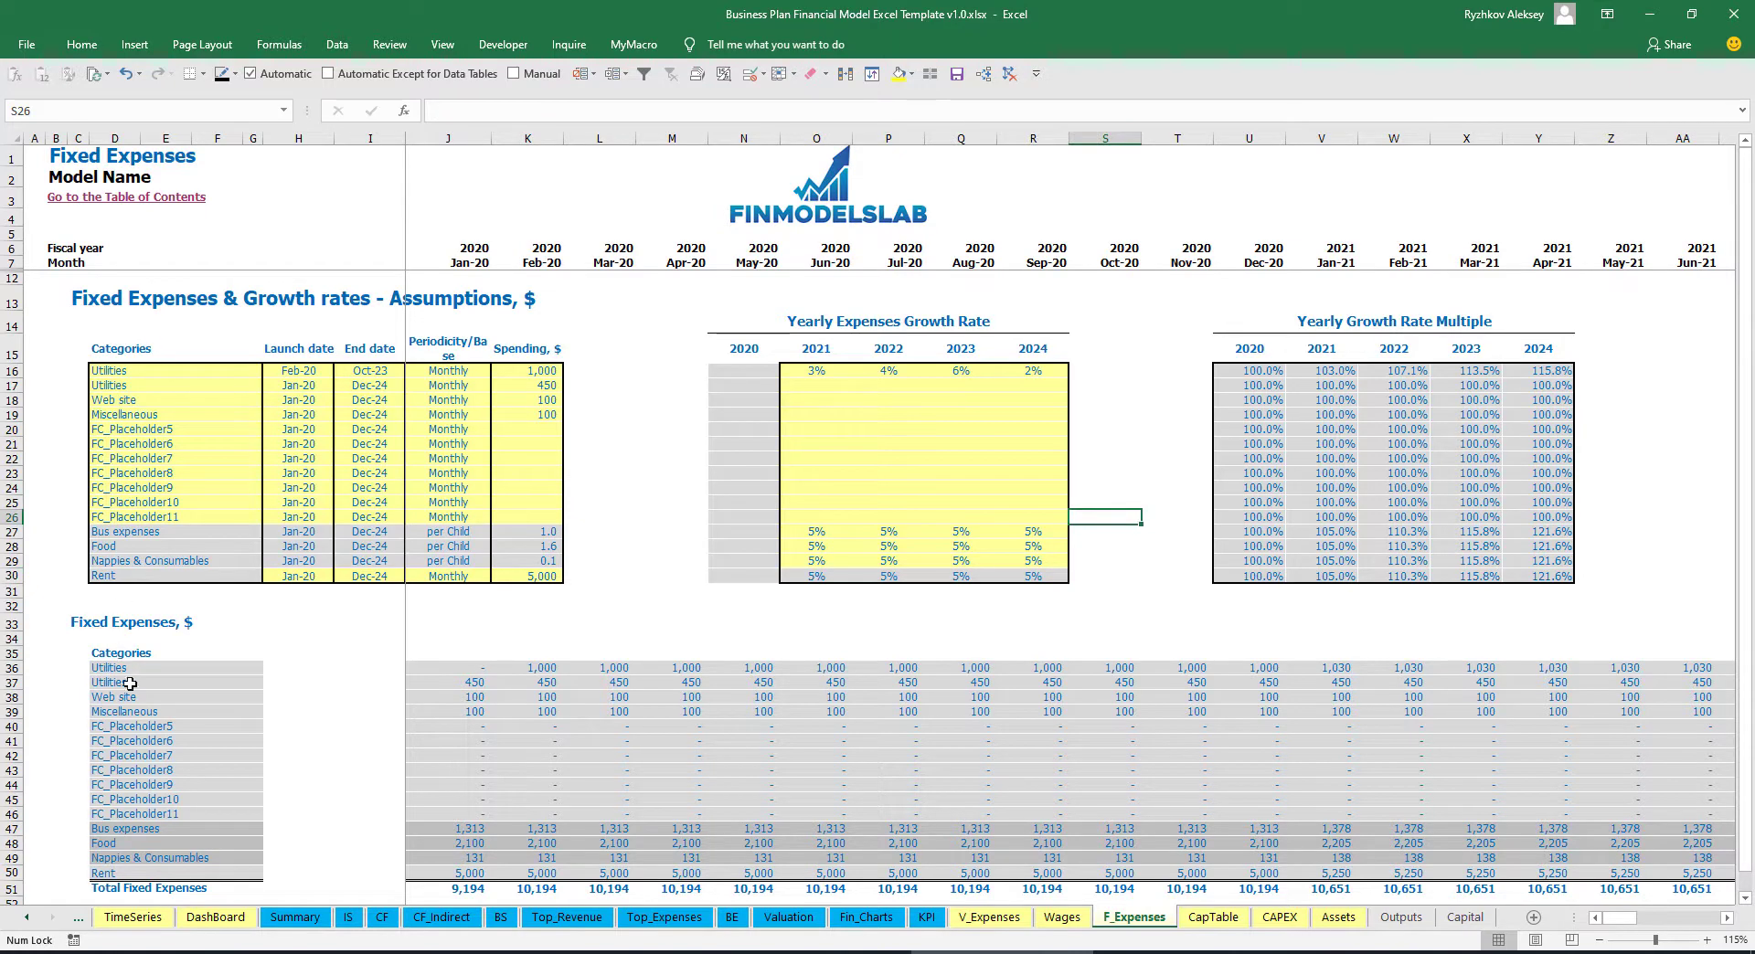
Open the income statement, expand Total Fixed Expenses and review its individual items by month
click(348, 918)
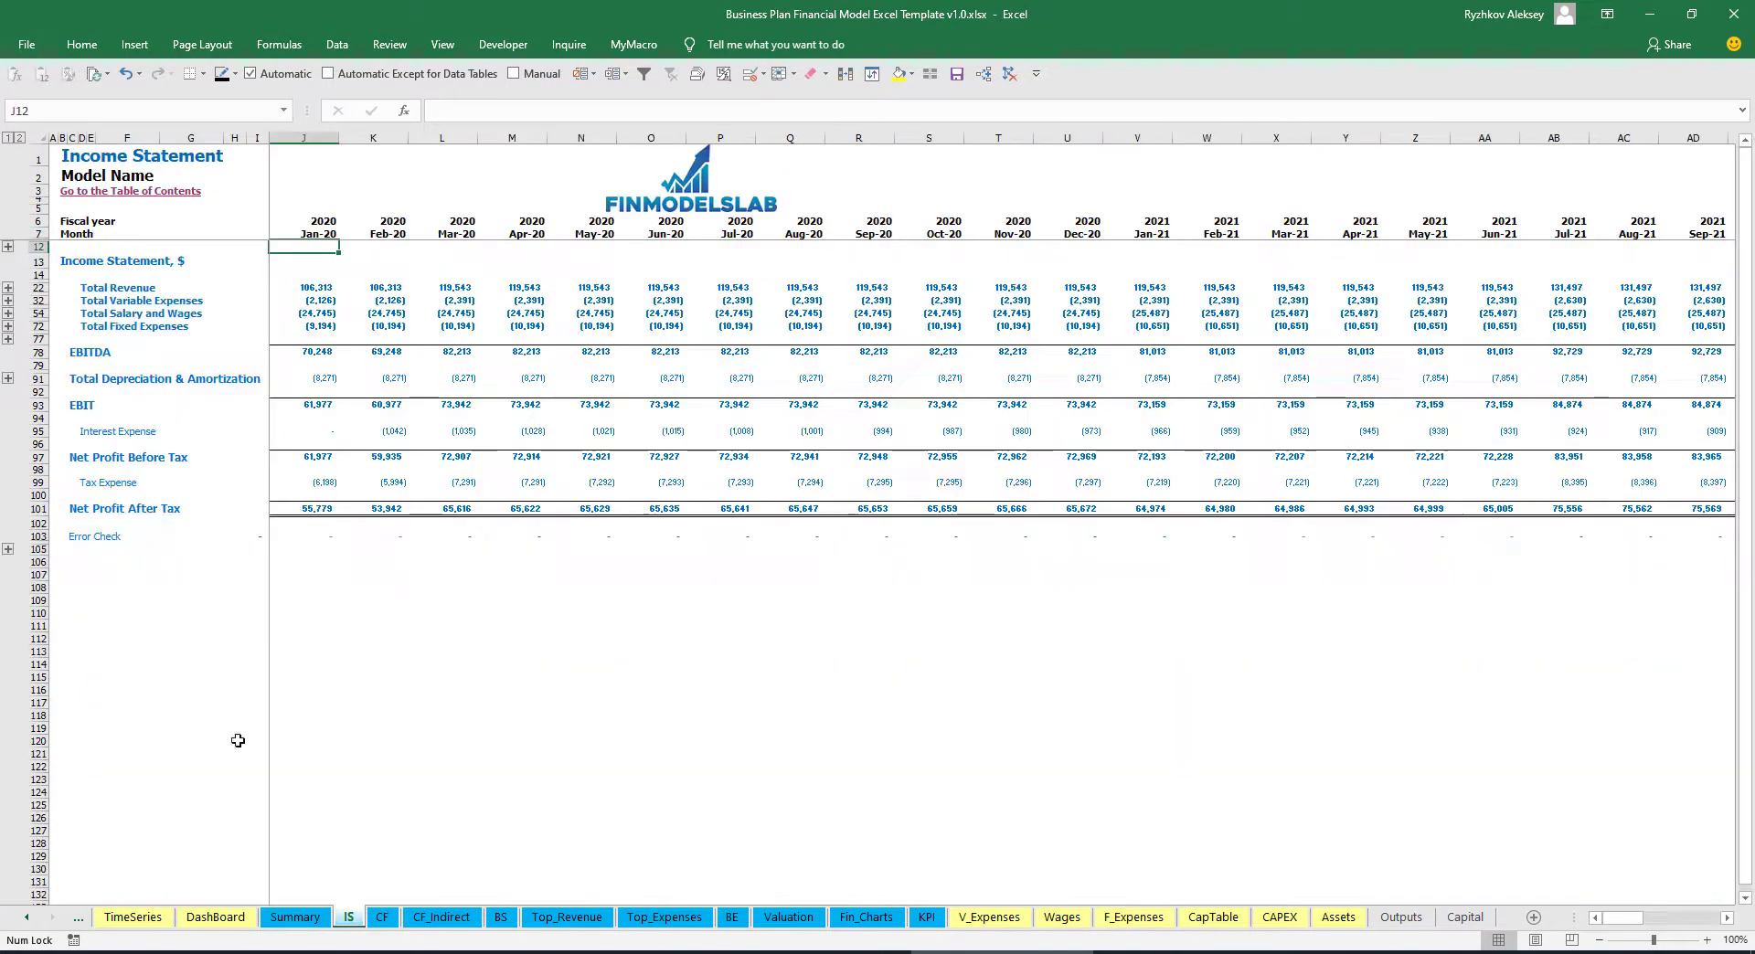
click(9, 325)
drag(85, 352, 212, 531)
drag(305, 137, 998, 139)
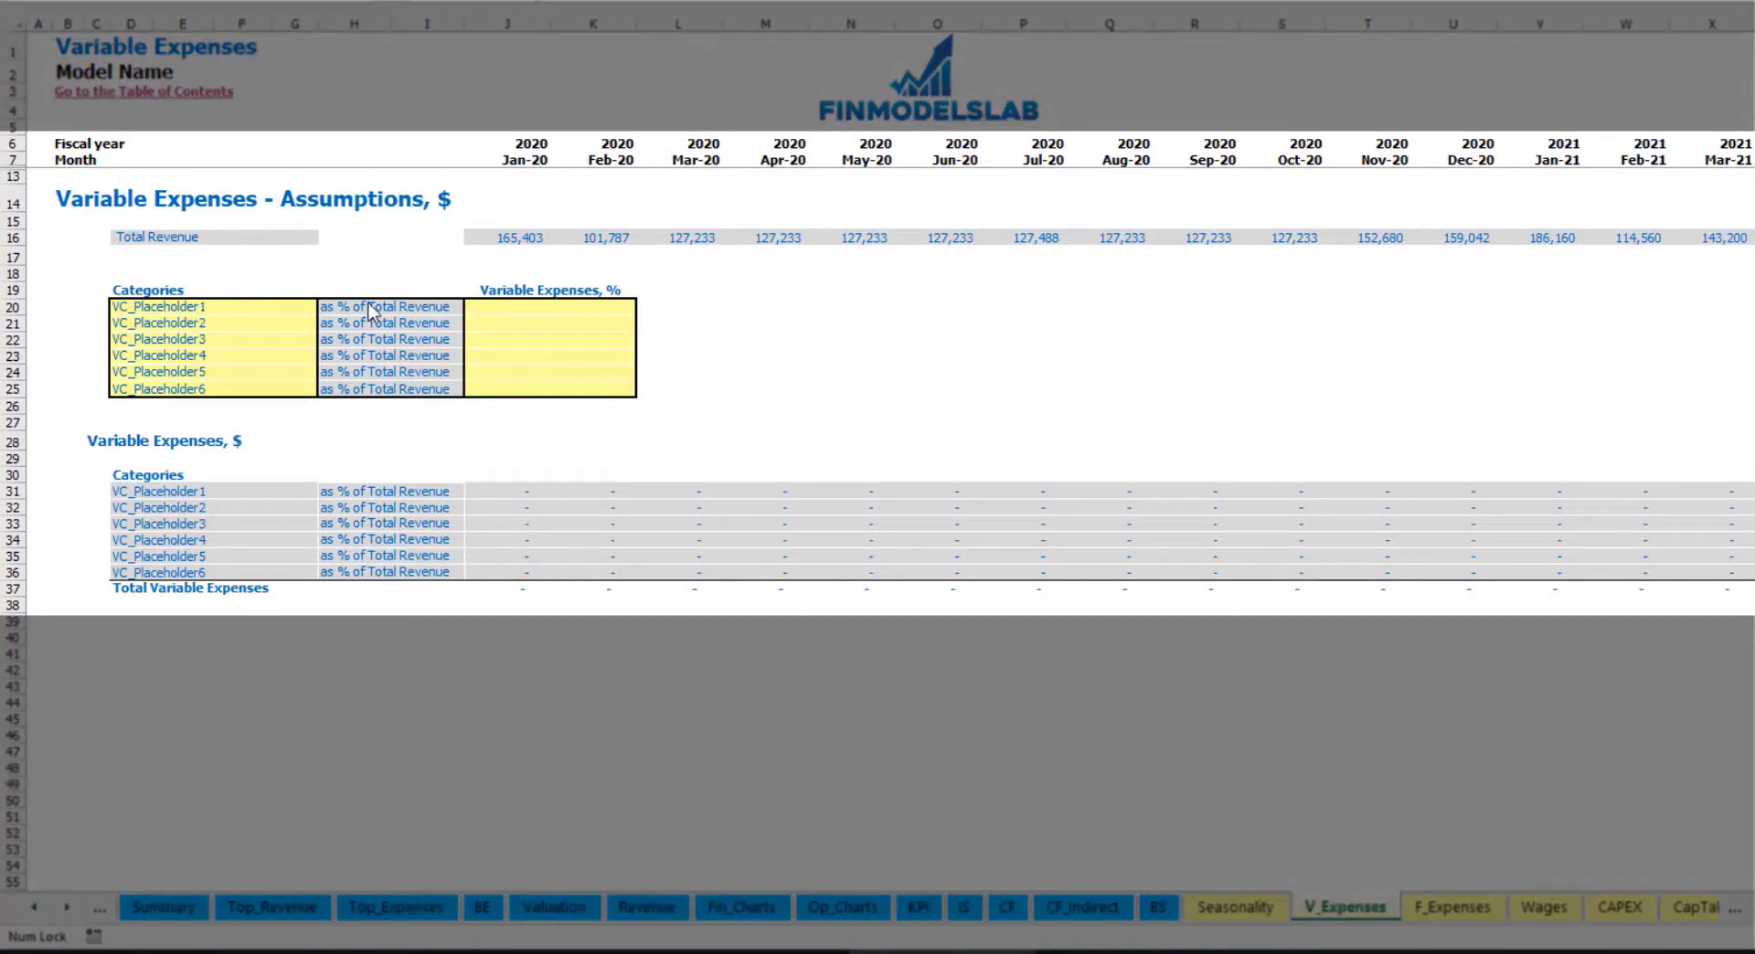
Rename the first variable expense category Bank fees and set it to 2.5% of total revenue
click(190, 307)
text(Bank fees)
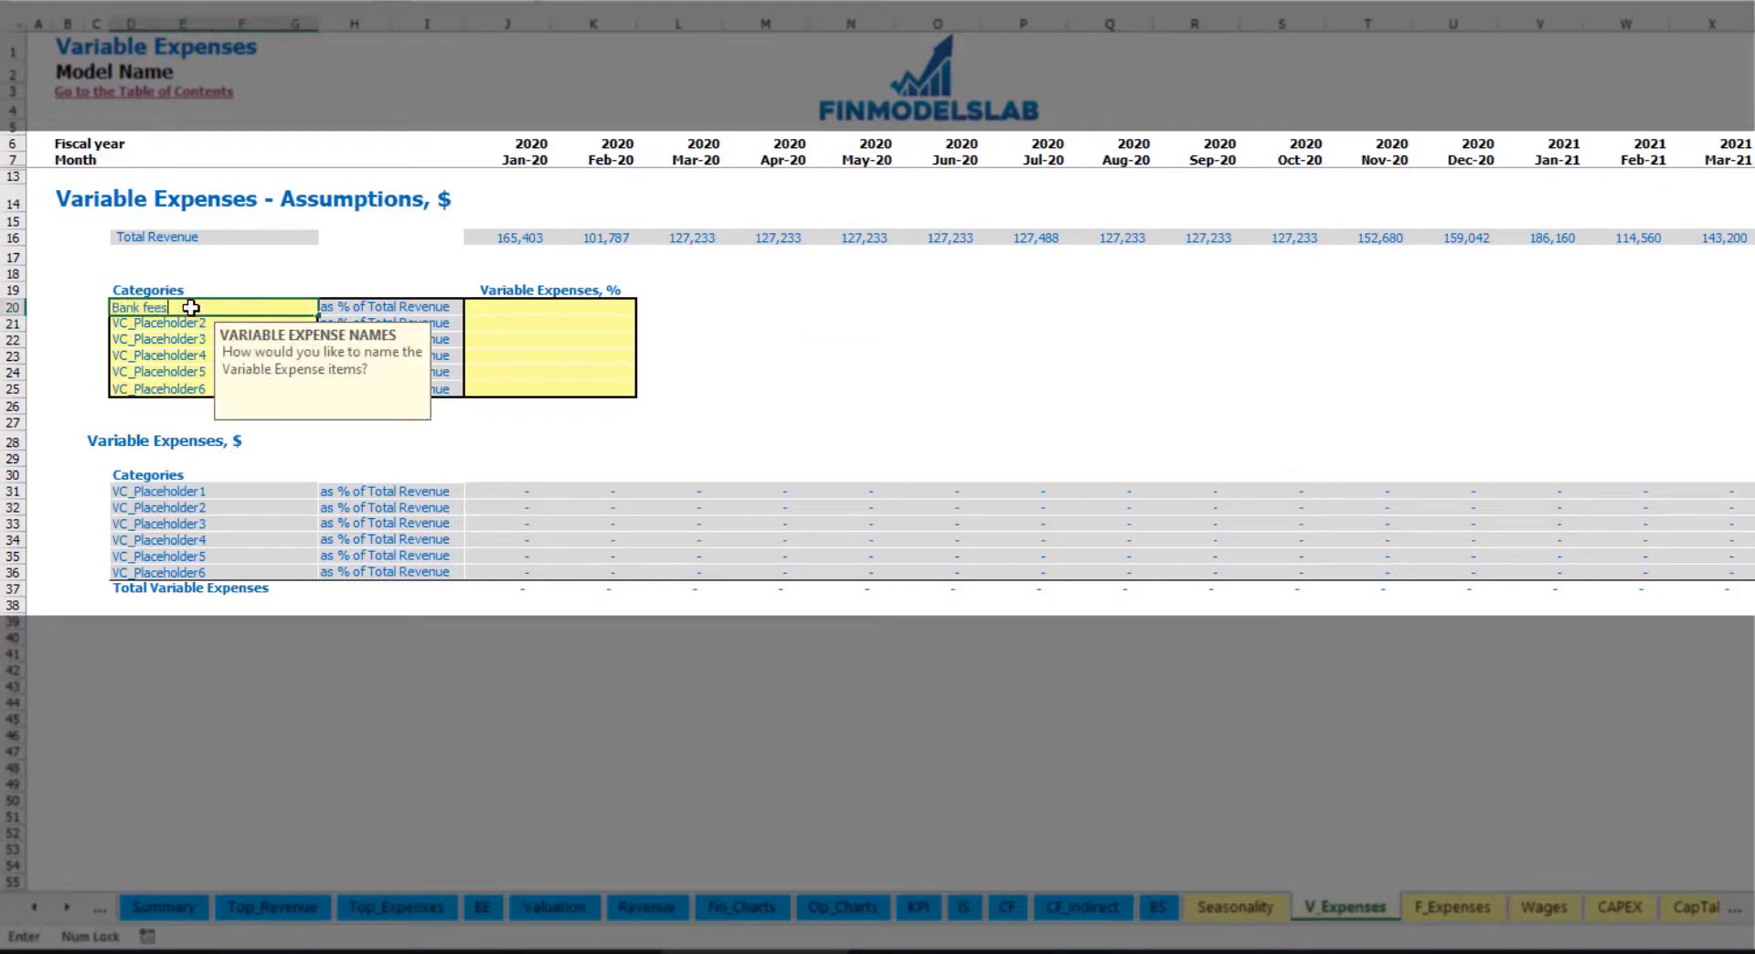
click(517, 306)
text(2.5)
key(Return)
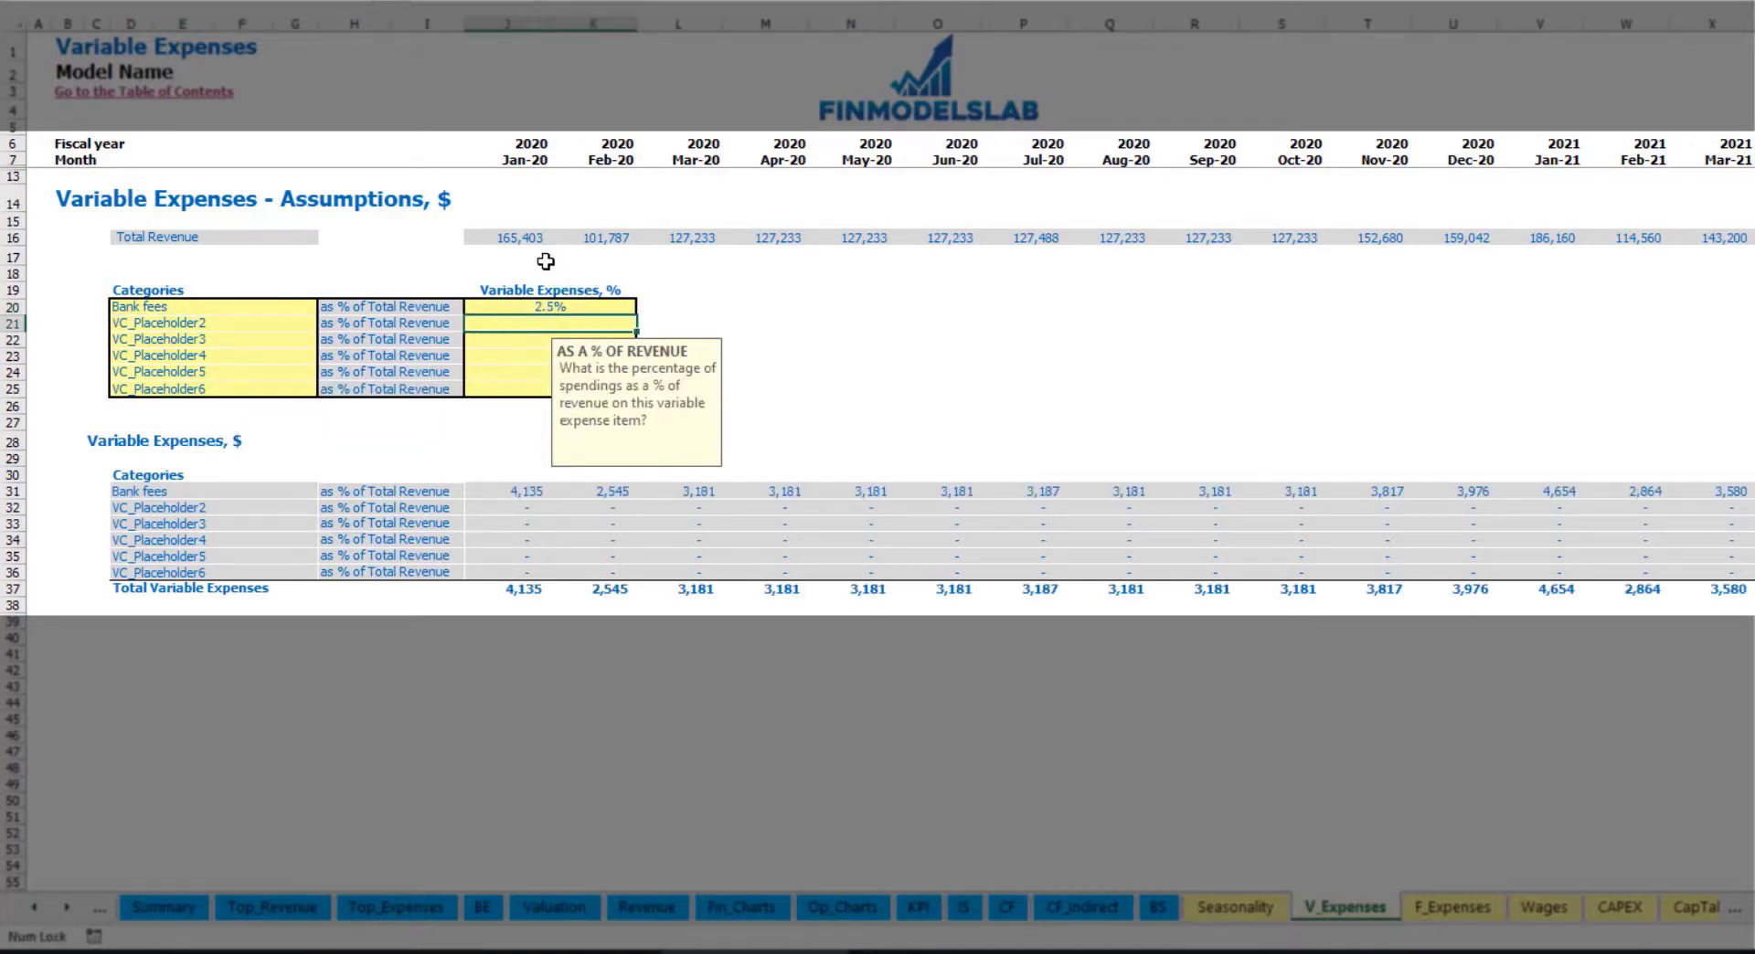
Compare the monthly Total Revenue figures with the resulting Bank fees amounts for 2020
drag(511, 238, 1367, 244)
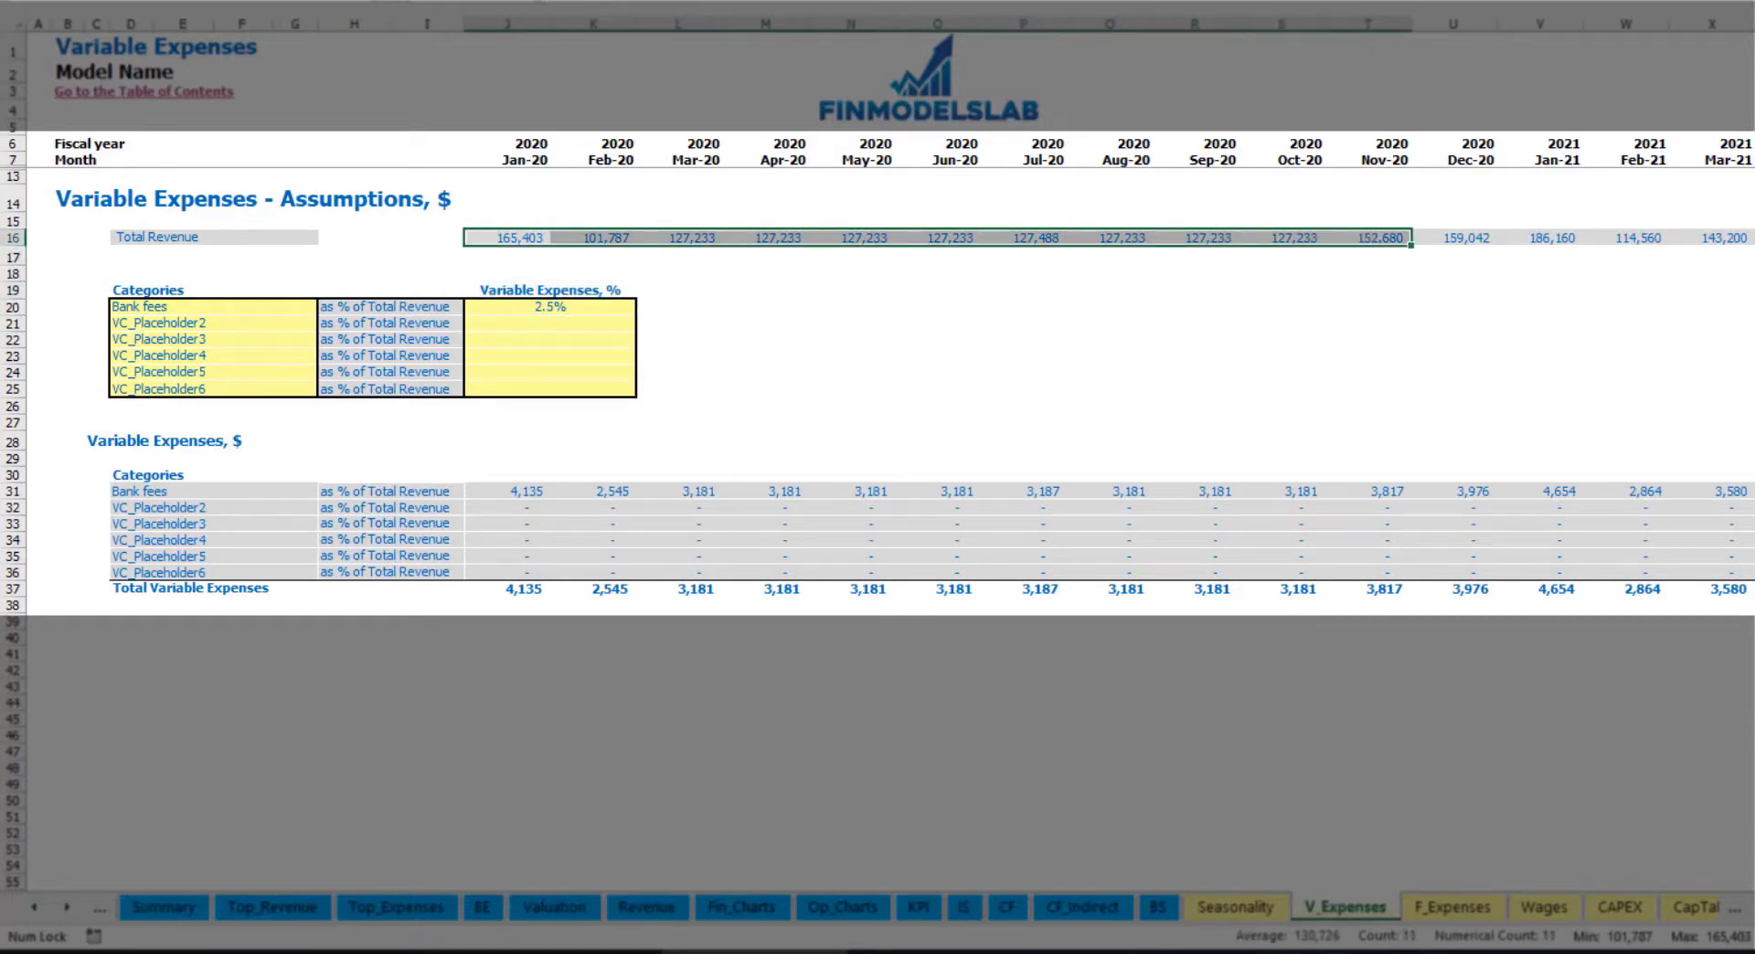
scroll(1569, 811, right, 10)
scroll(1569, 812, left, 10)
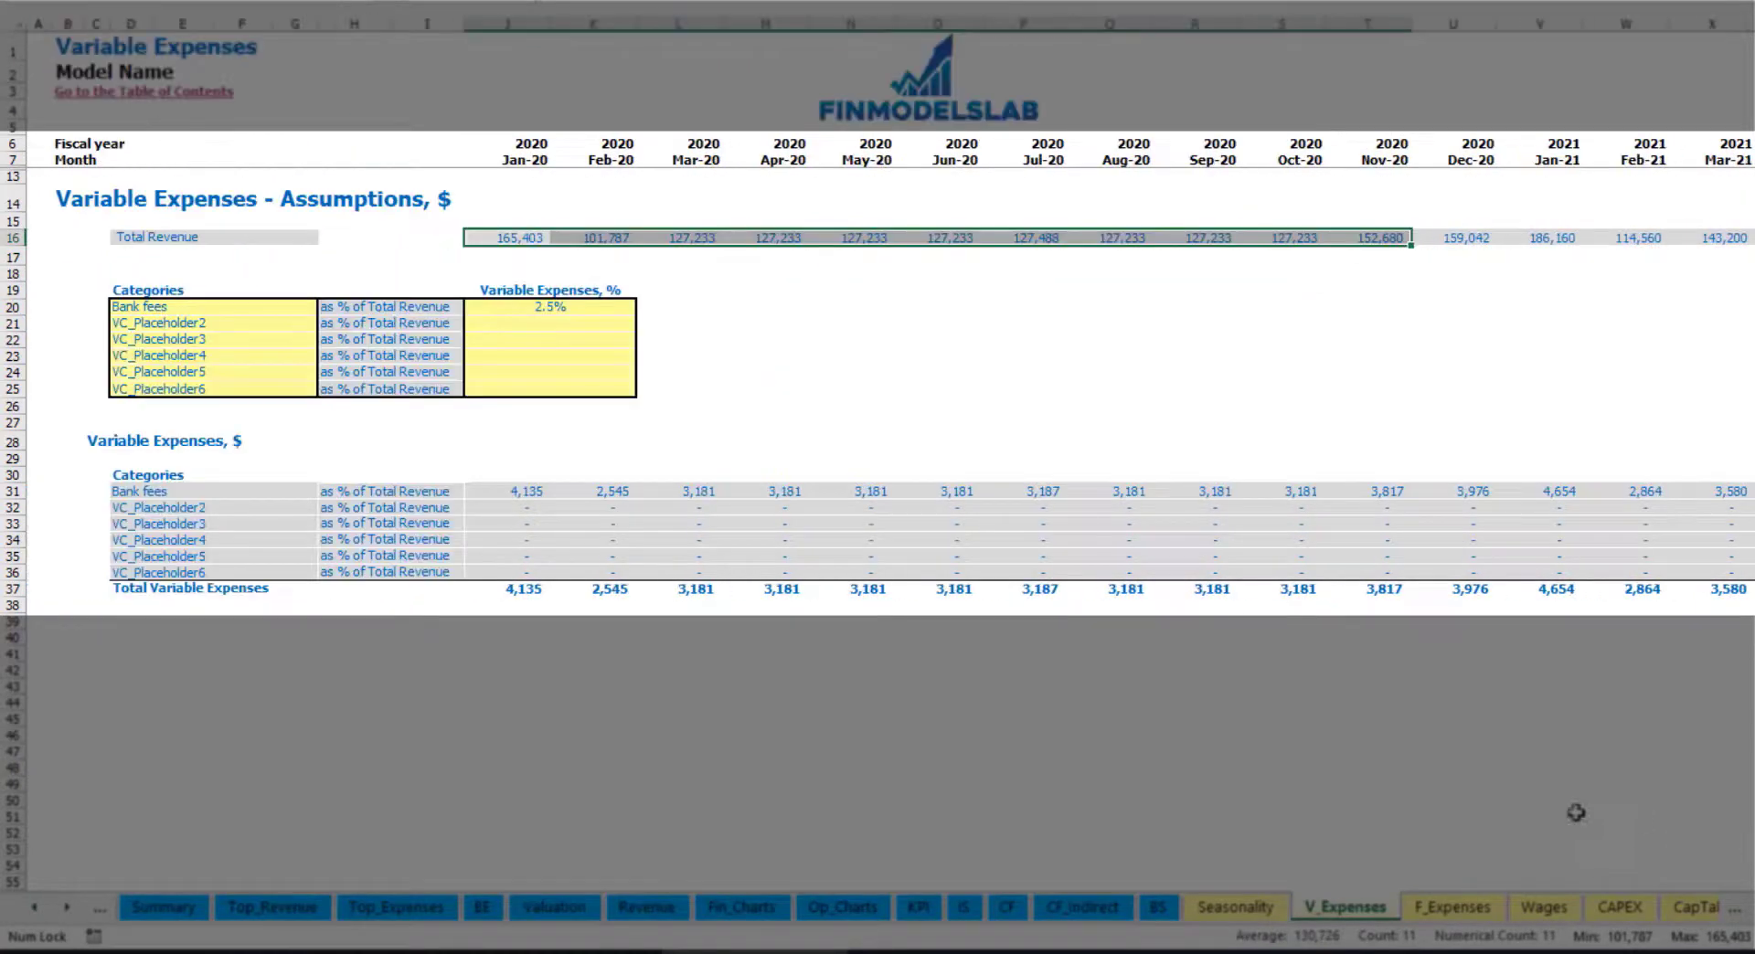
click(540, 491)
click(678, 494)
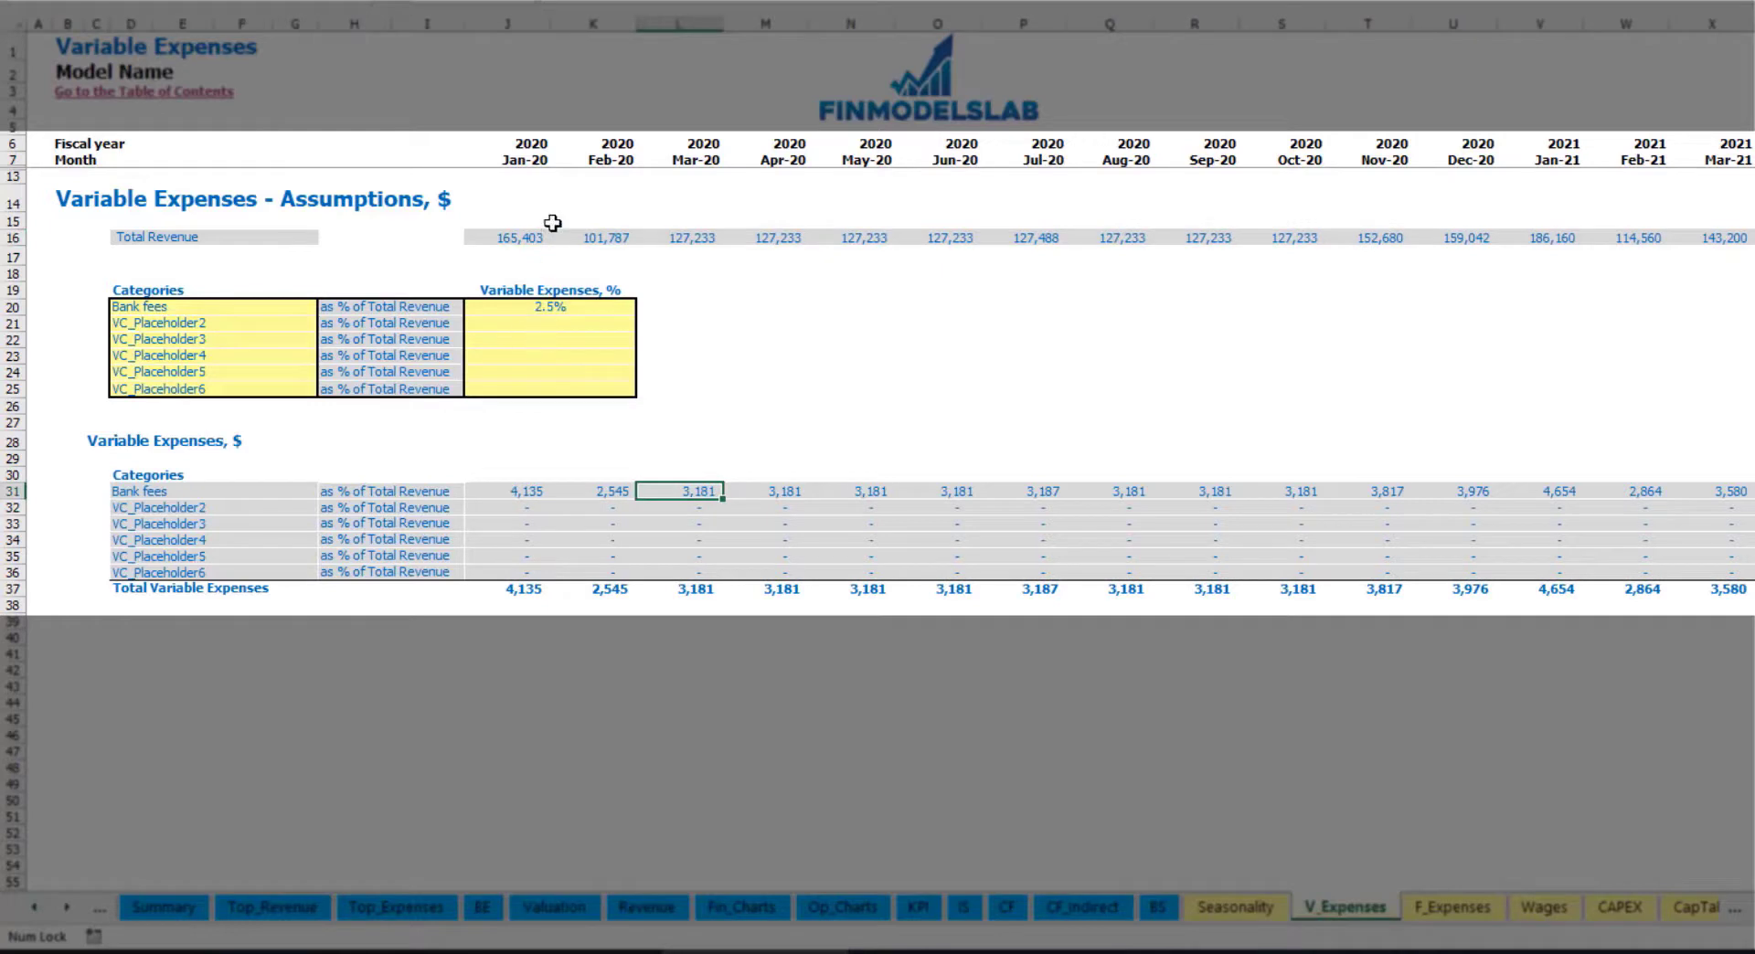
Rename the second variable expense category Other Var Exp and set it to 5% of total revenue
click(220, 325)
text(Other Var)
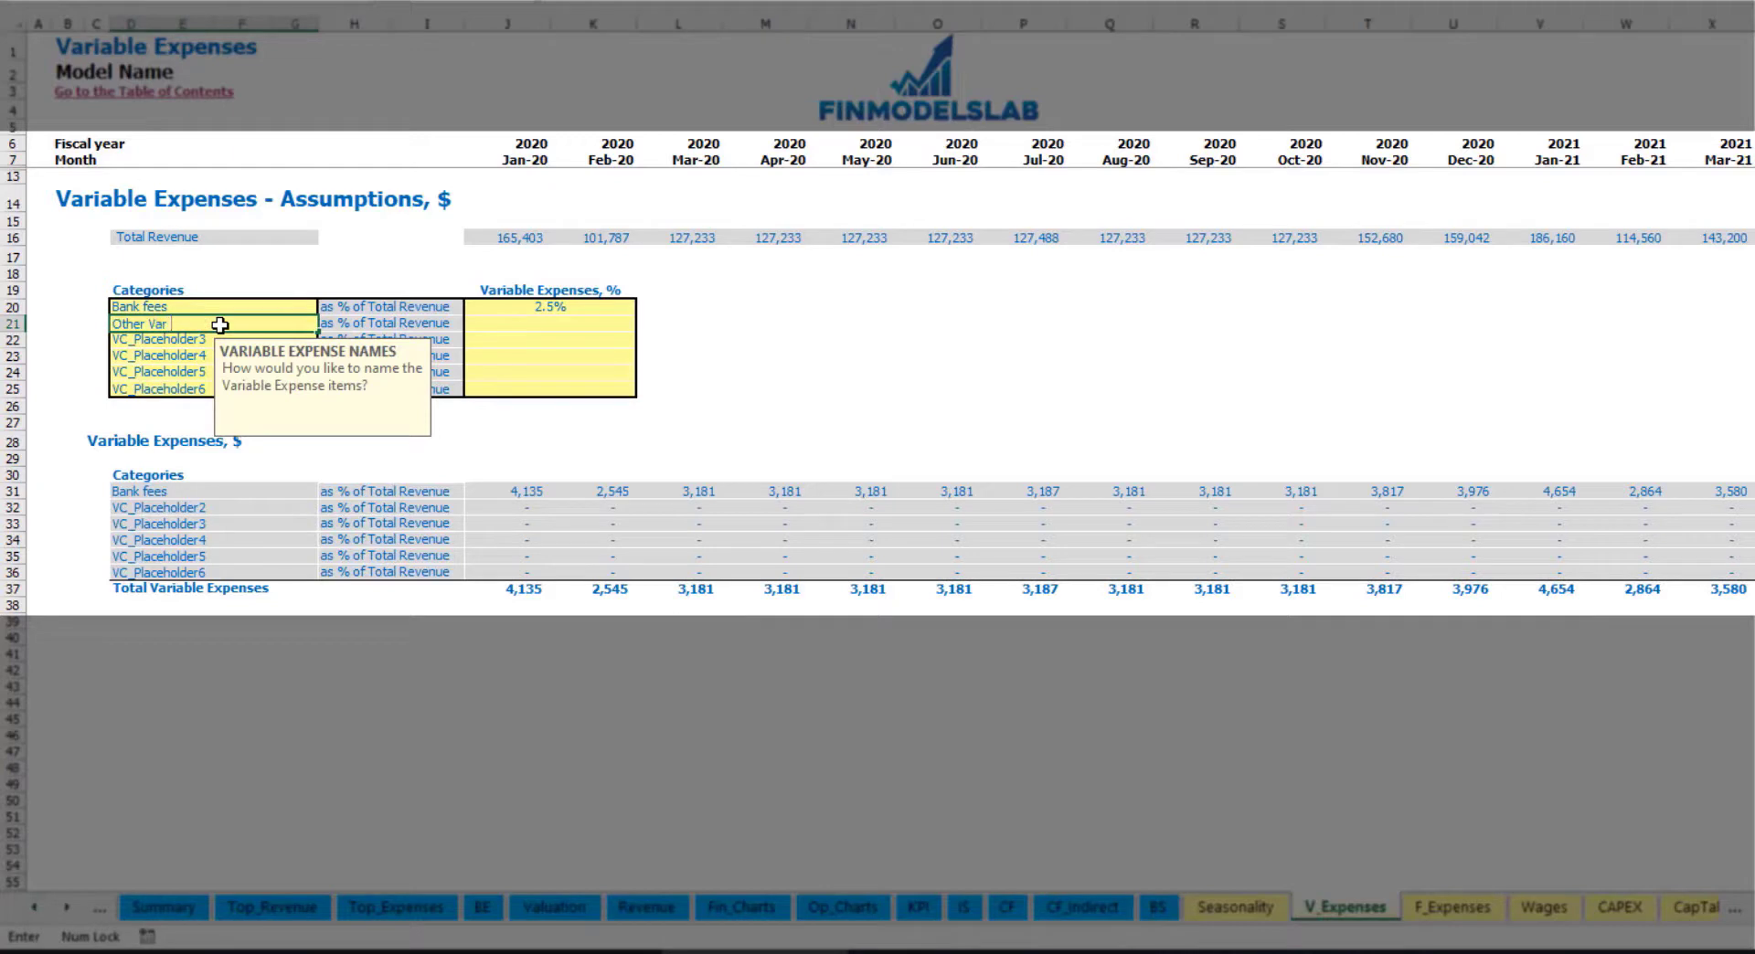
text( Exp)
key(Return)
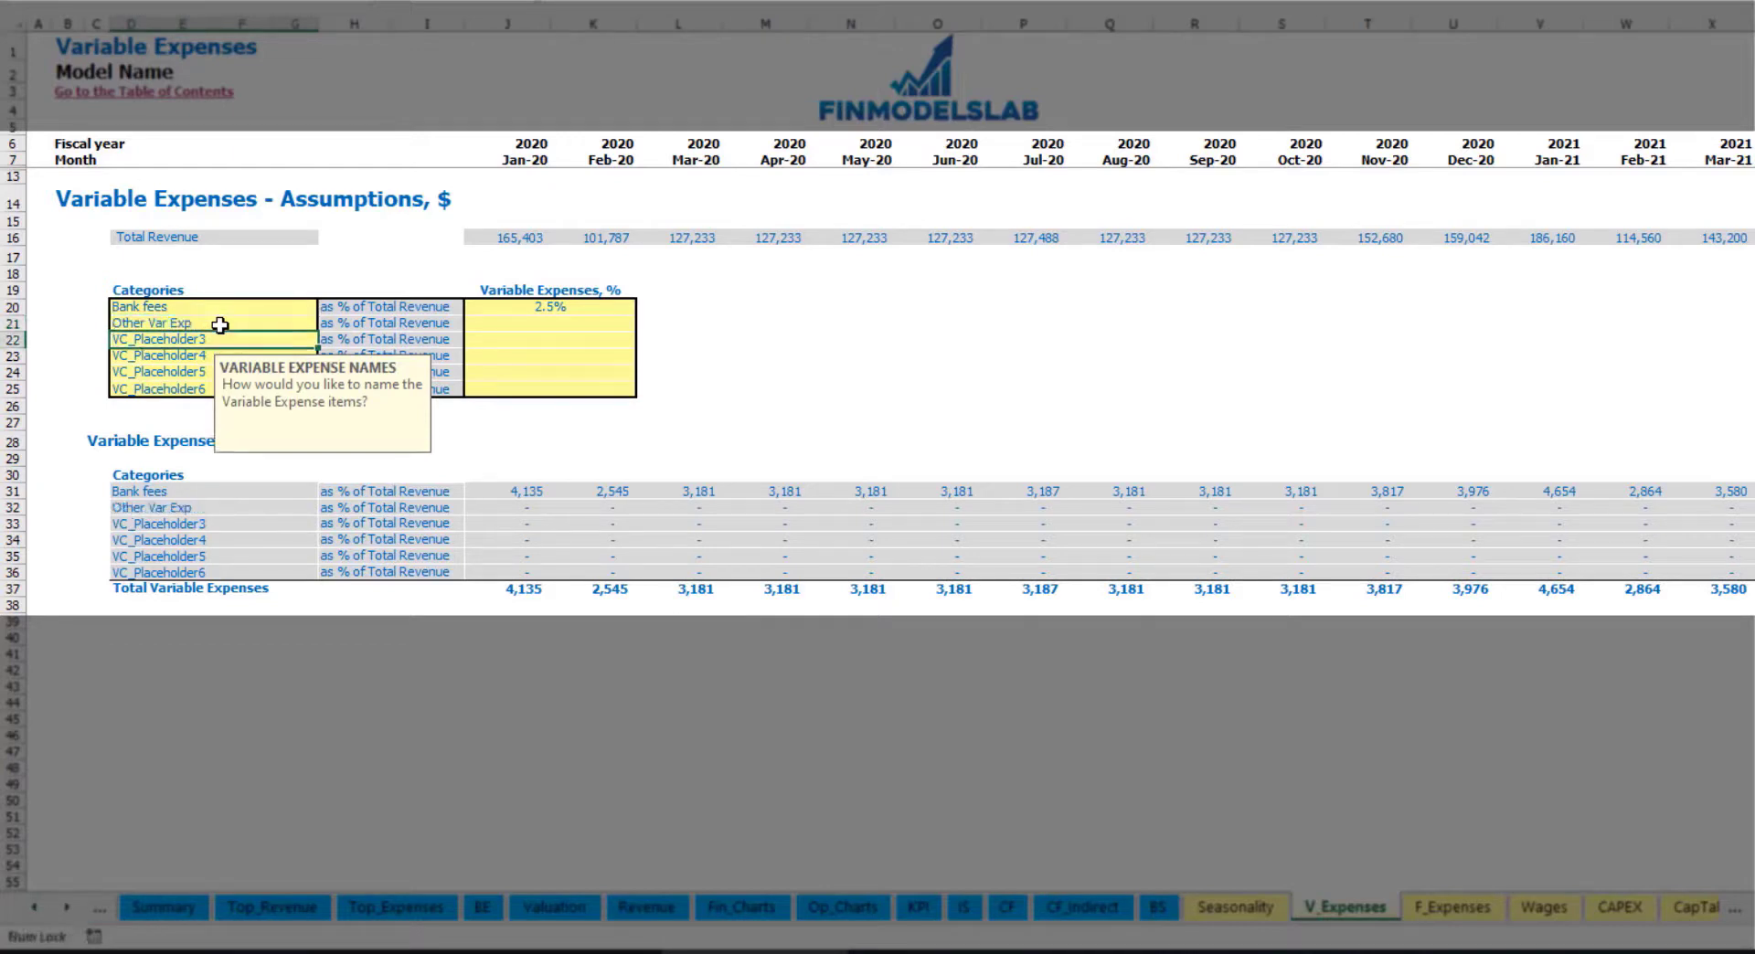
click(533, 321)
text(5)
key(Return)
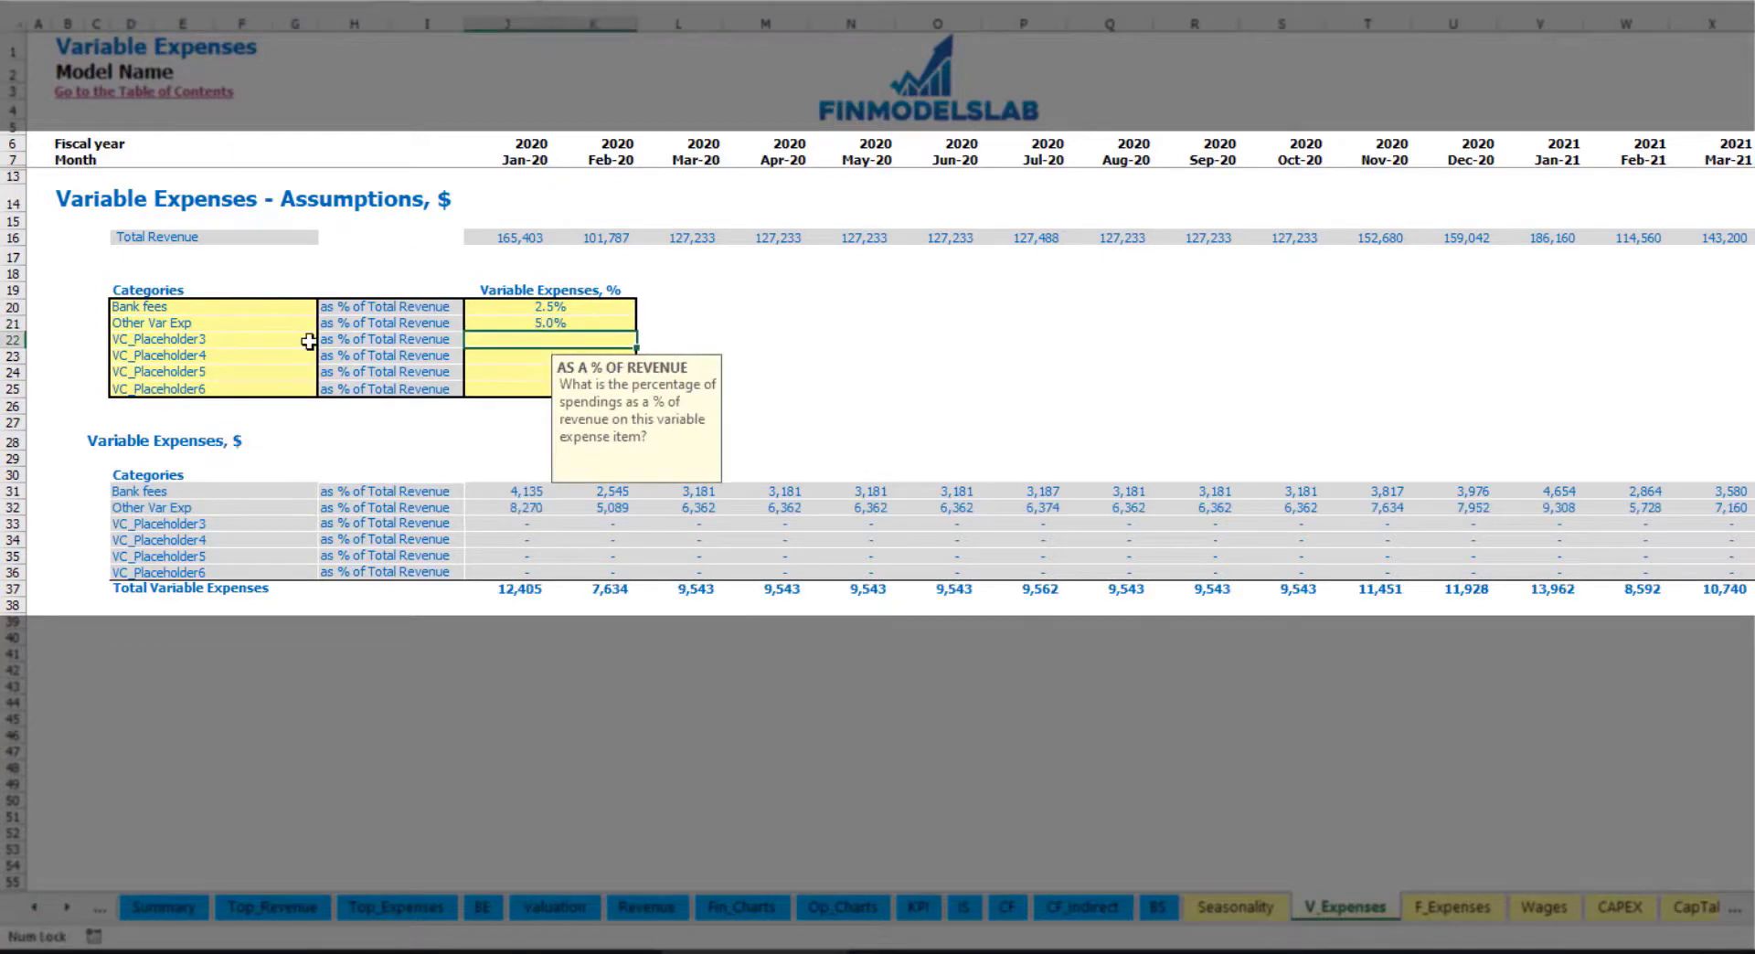
Rename the third variable expense category Direct Labor and set it to 15% of total revenue
click(278, 341)
text(Direct Labor)
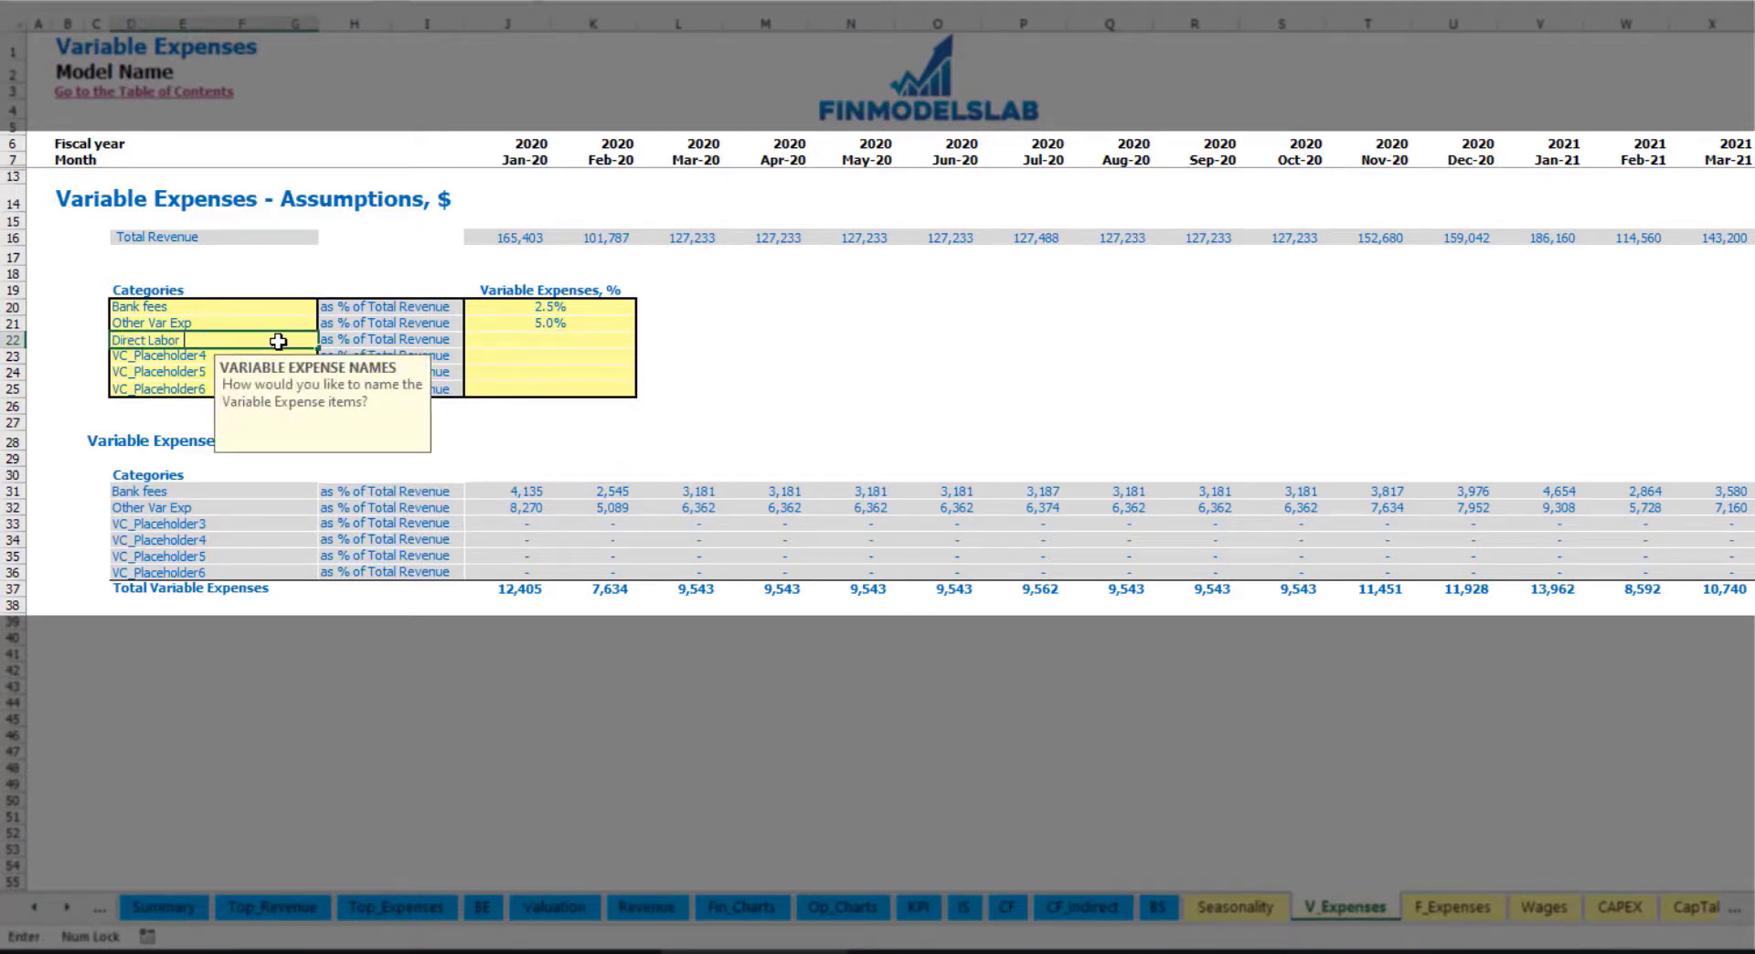
key(Return)
click(516, 343)
text(15)
key(Return)
click(512, 491)
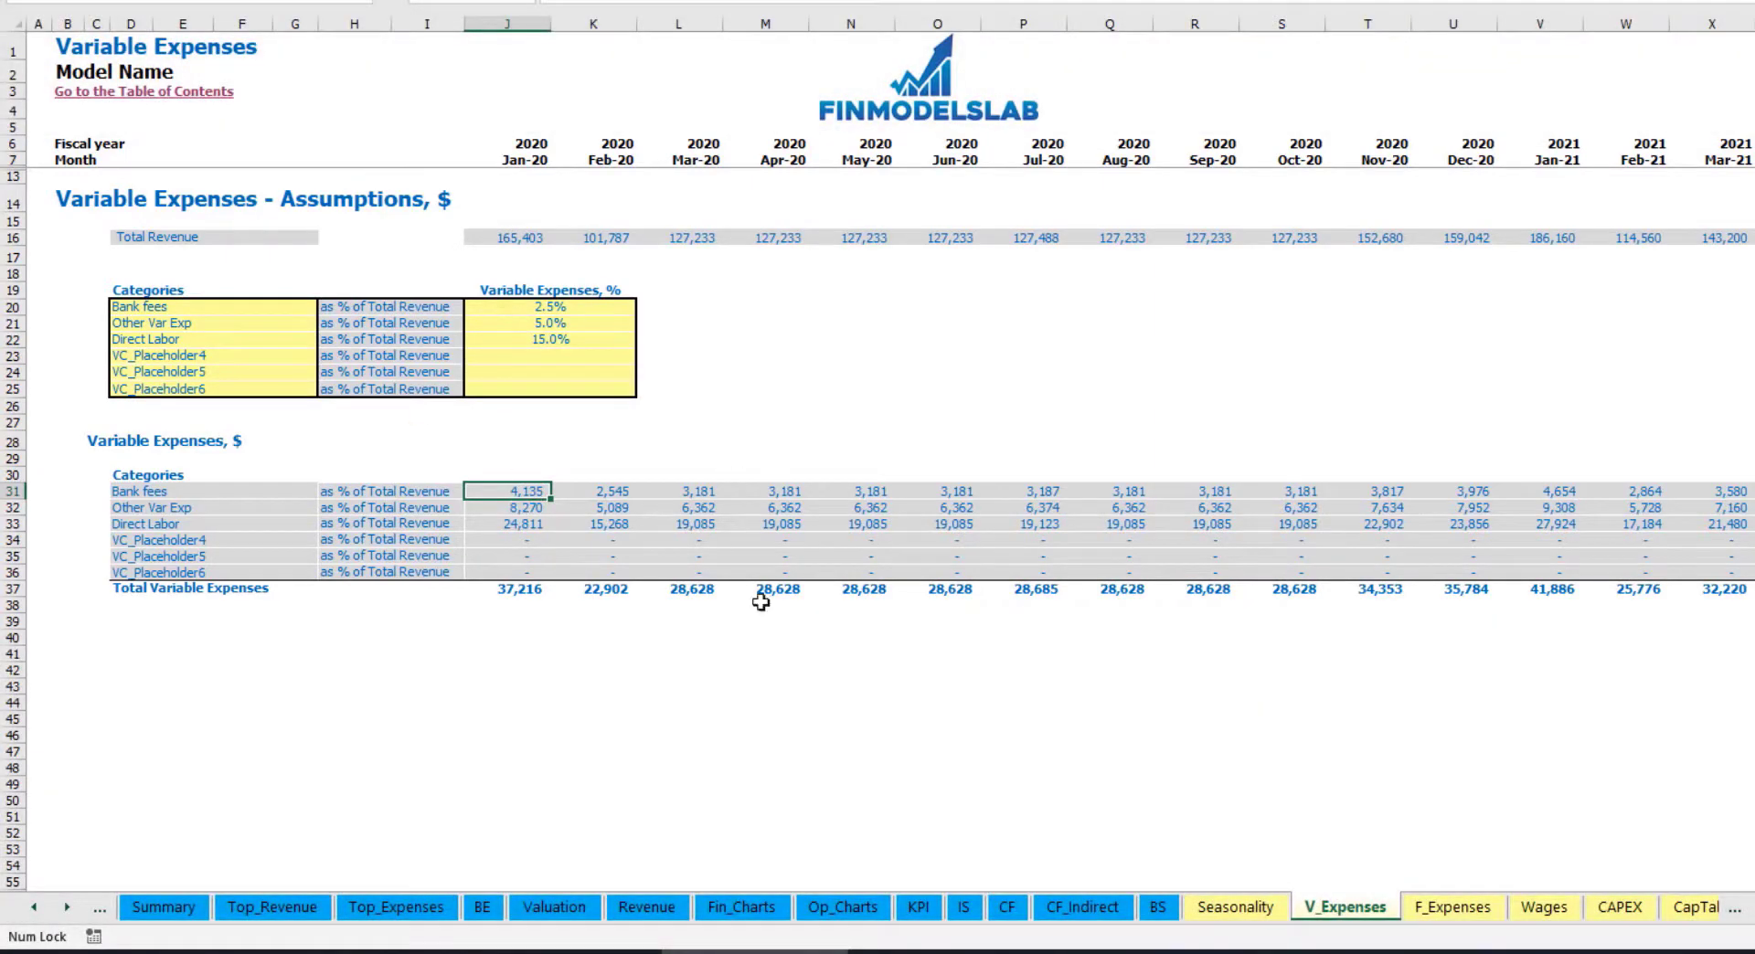
Open the income statement, expand Total Variable Expenses and review its individual categories by month
click(978, 914)
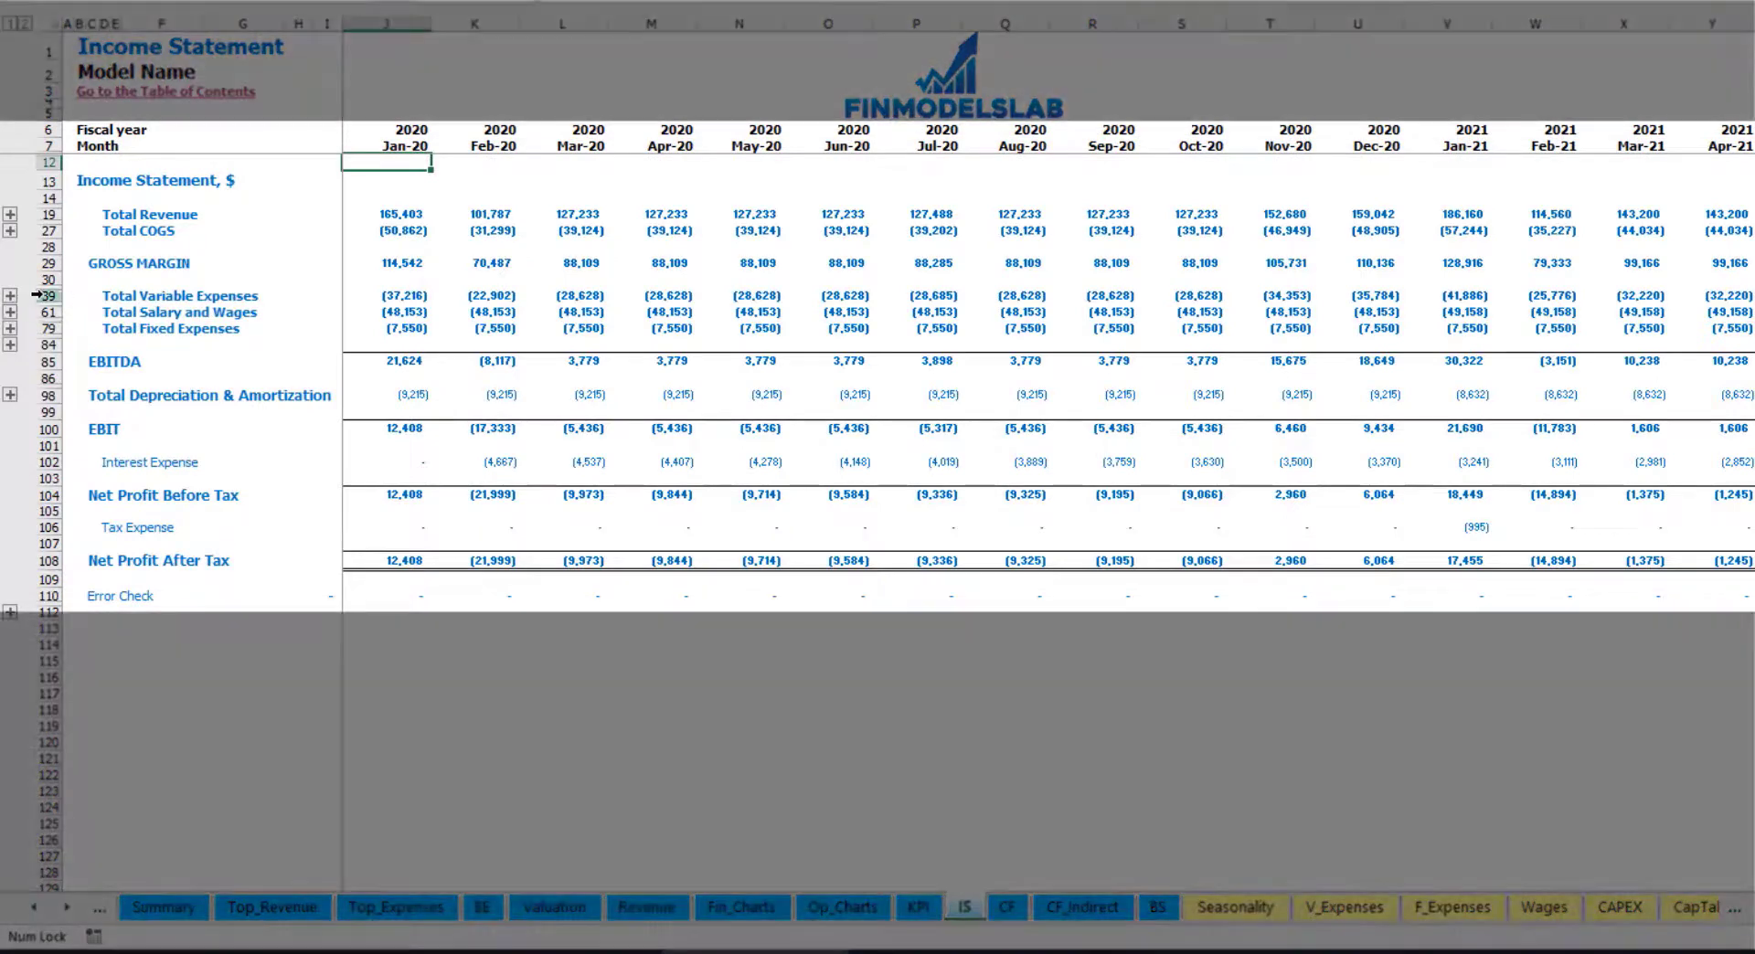
click(37, 294)
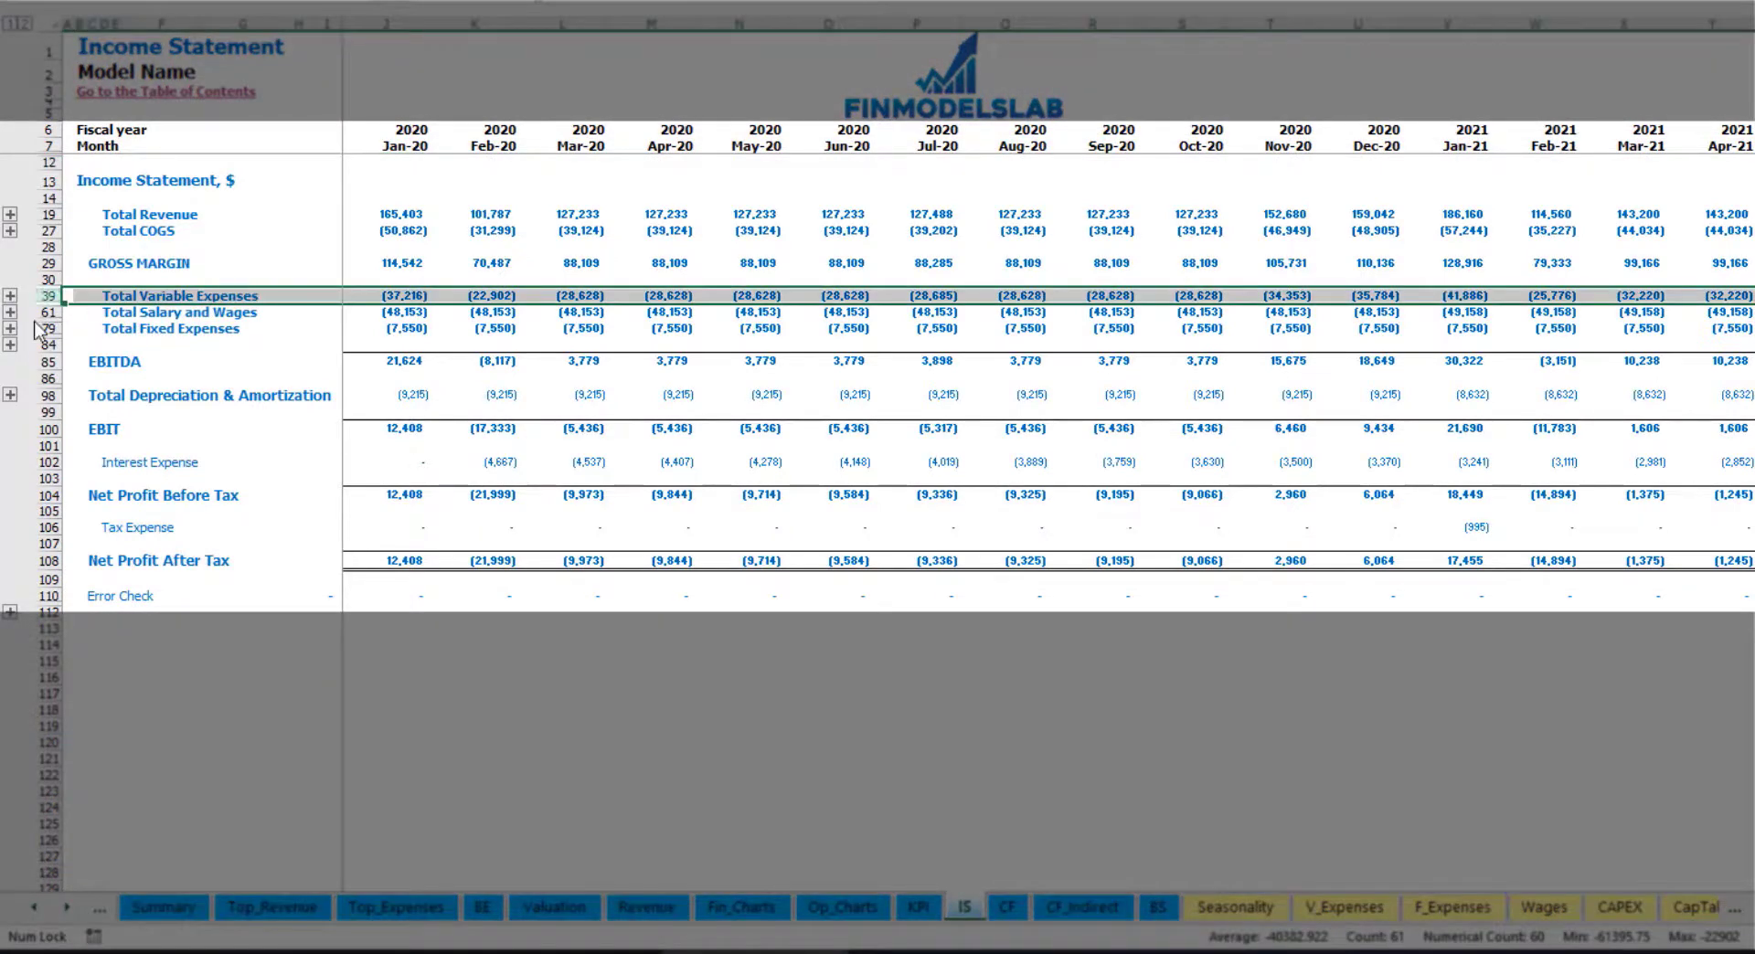
click(10, 298)
drag(50, 329, 65, 395)
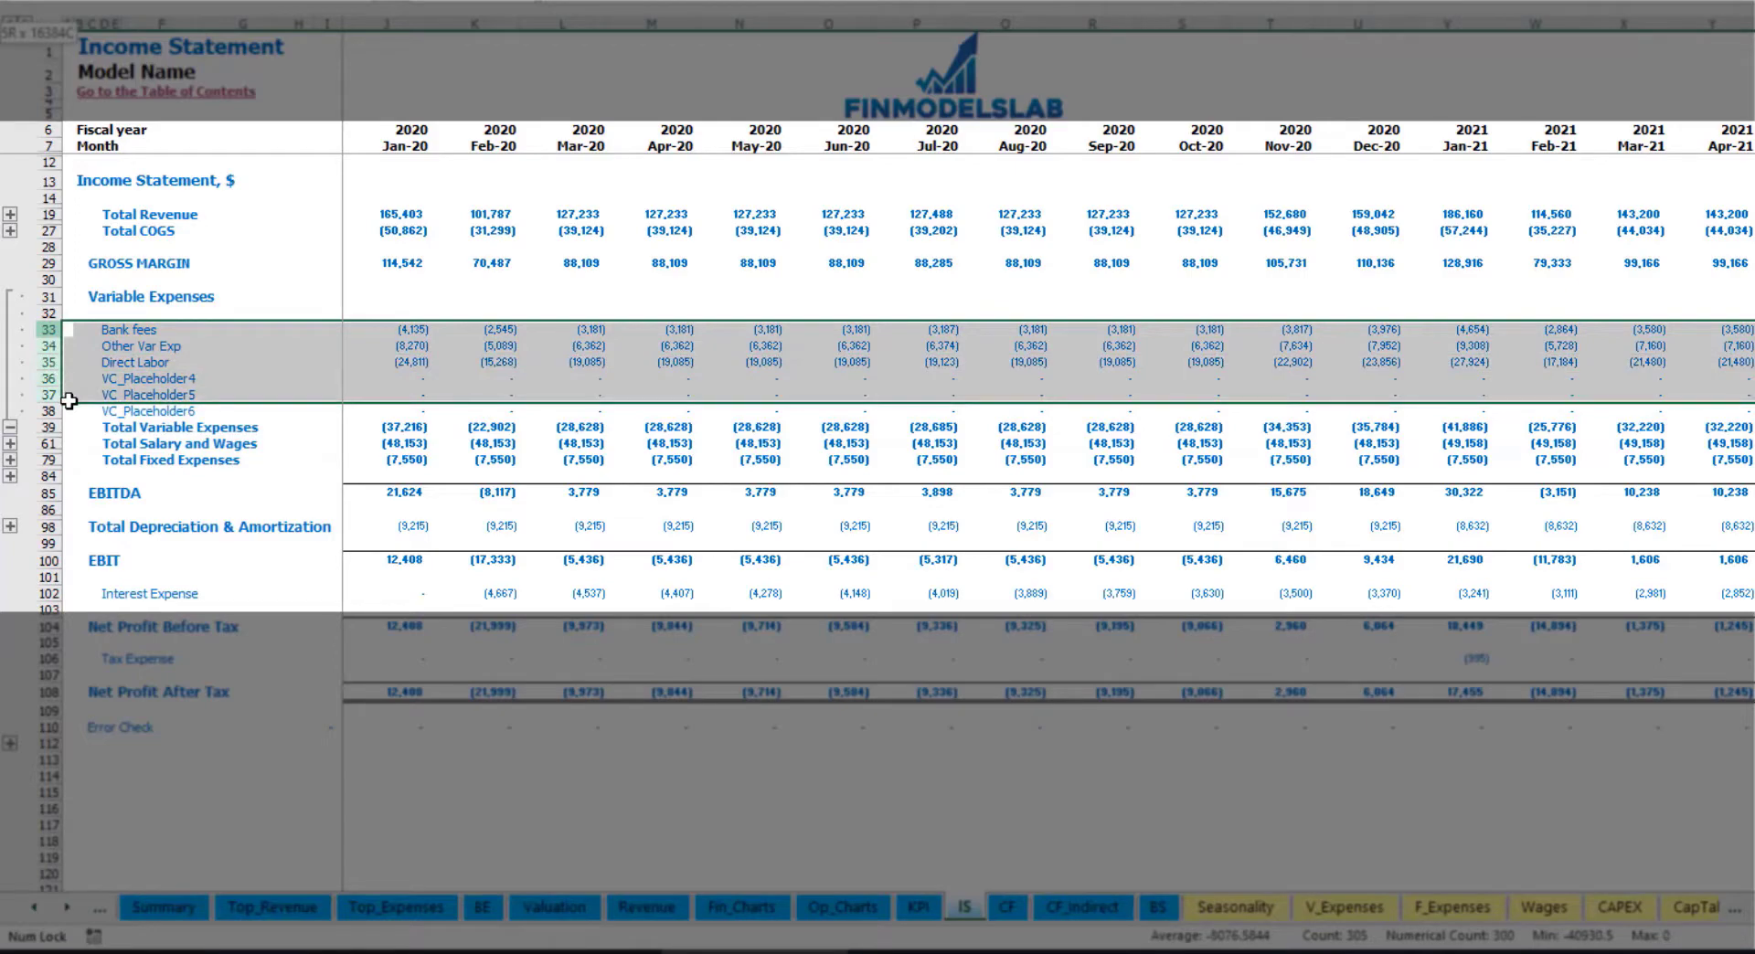
click(630, 329)
click(106, 330)
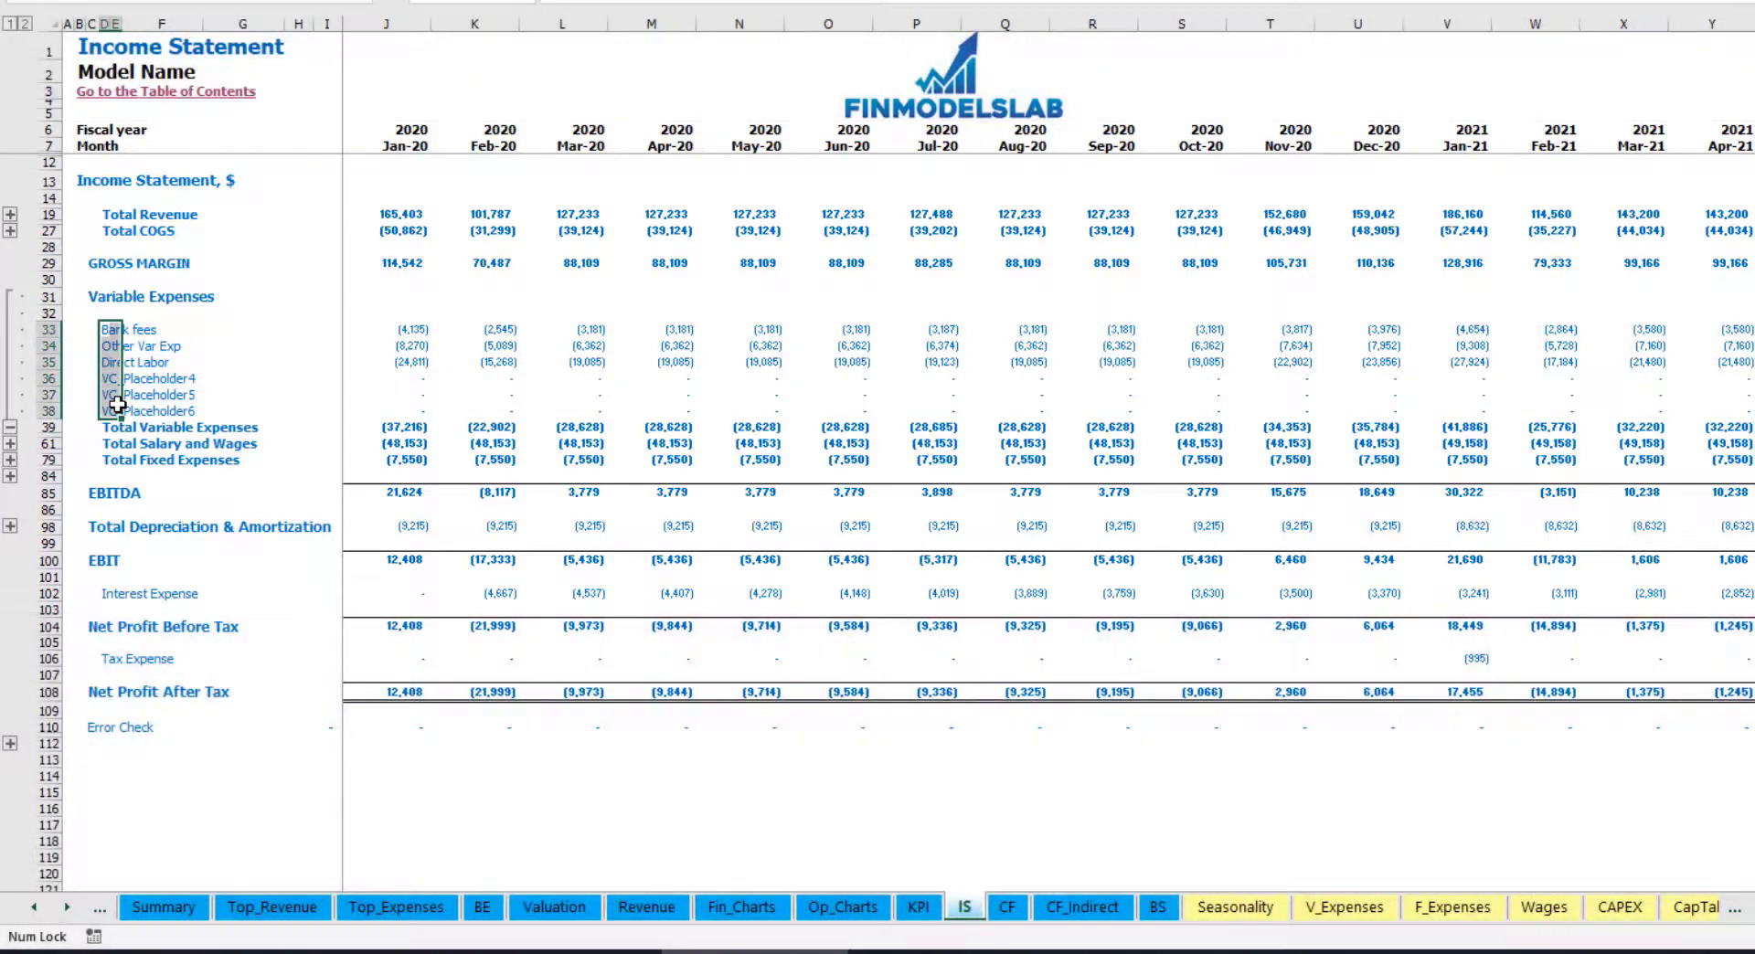
drag(110, 331, 110, 411)
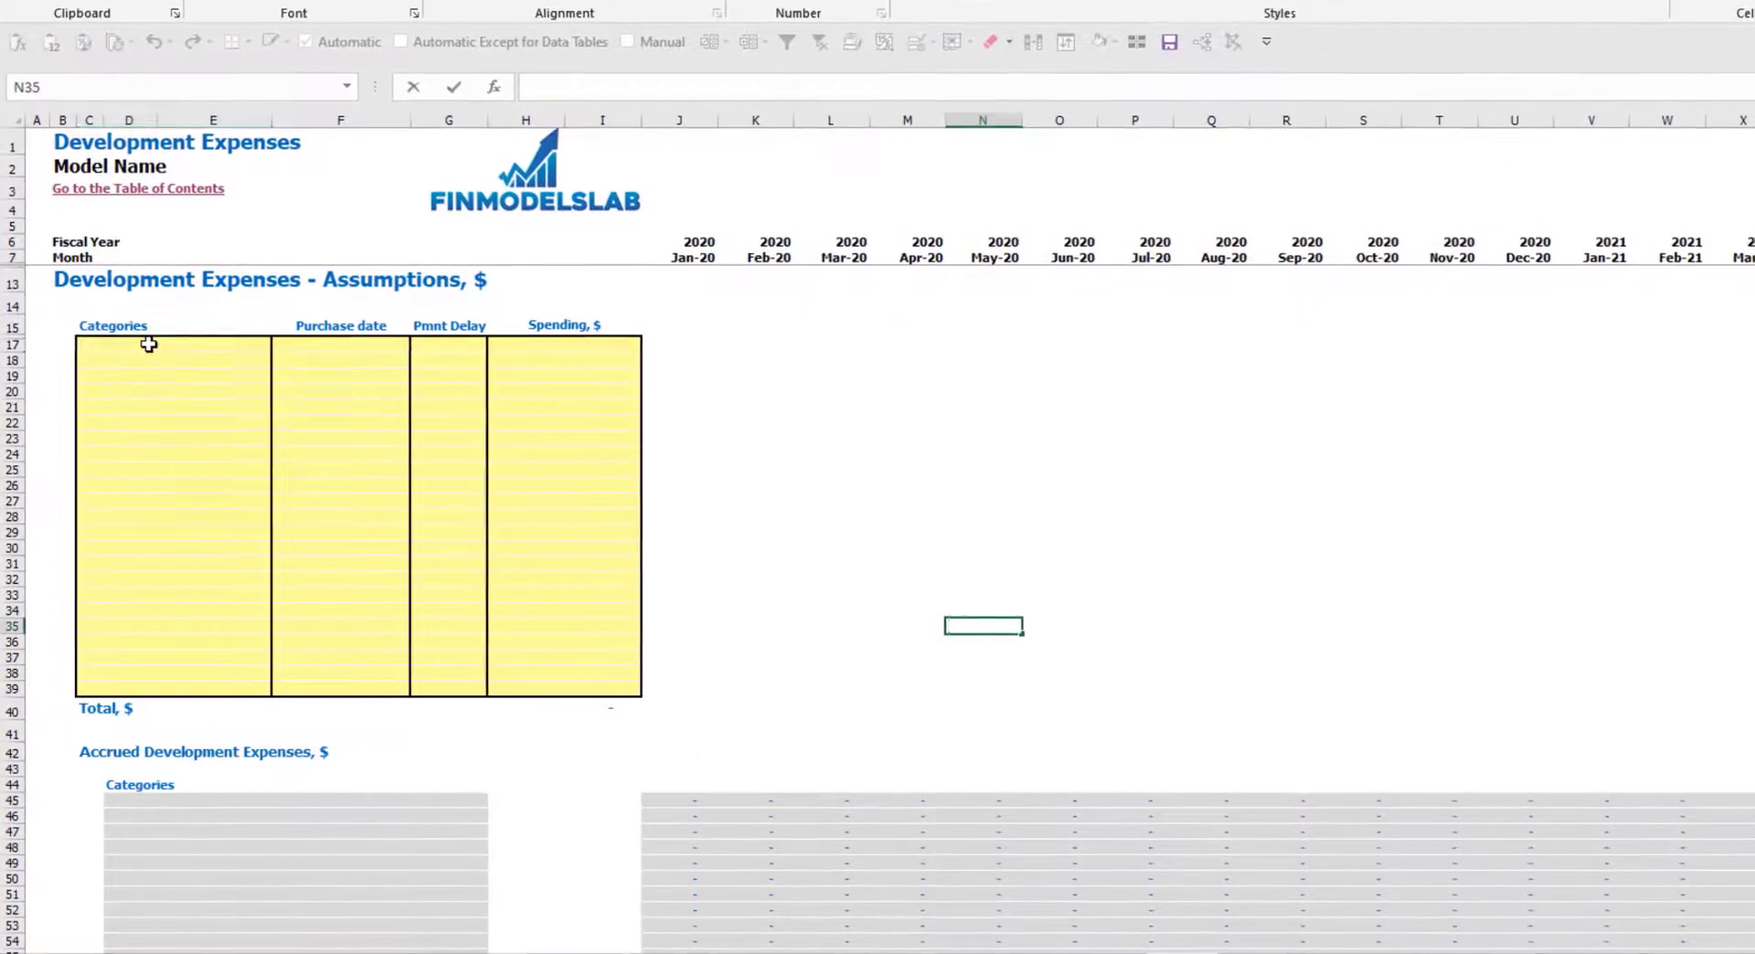
Name the first two development expense categories Kitchen and Other dev exp
click(138, 372)
text(Kitche)
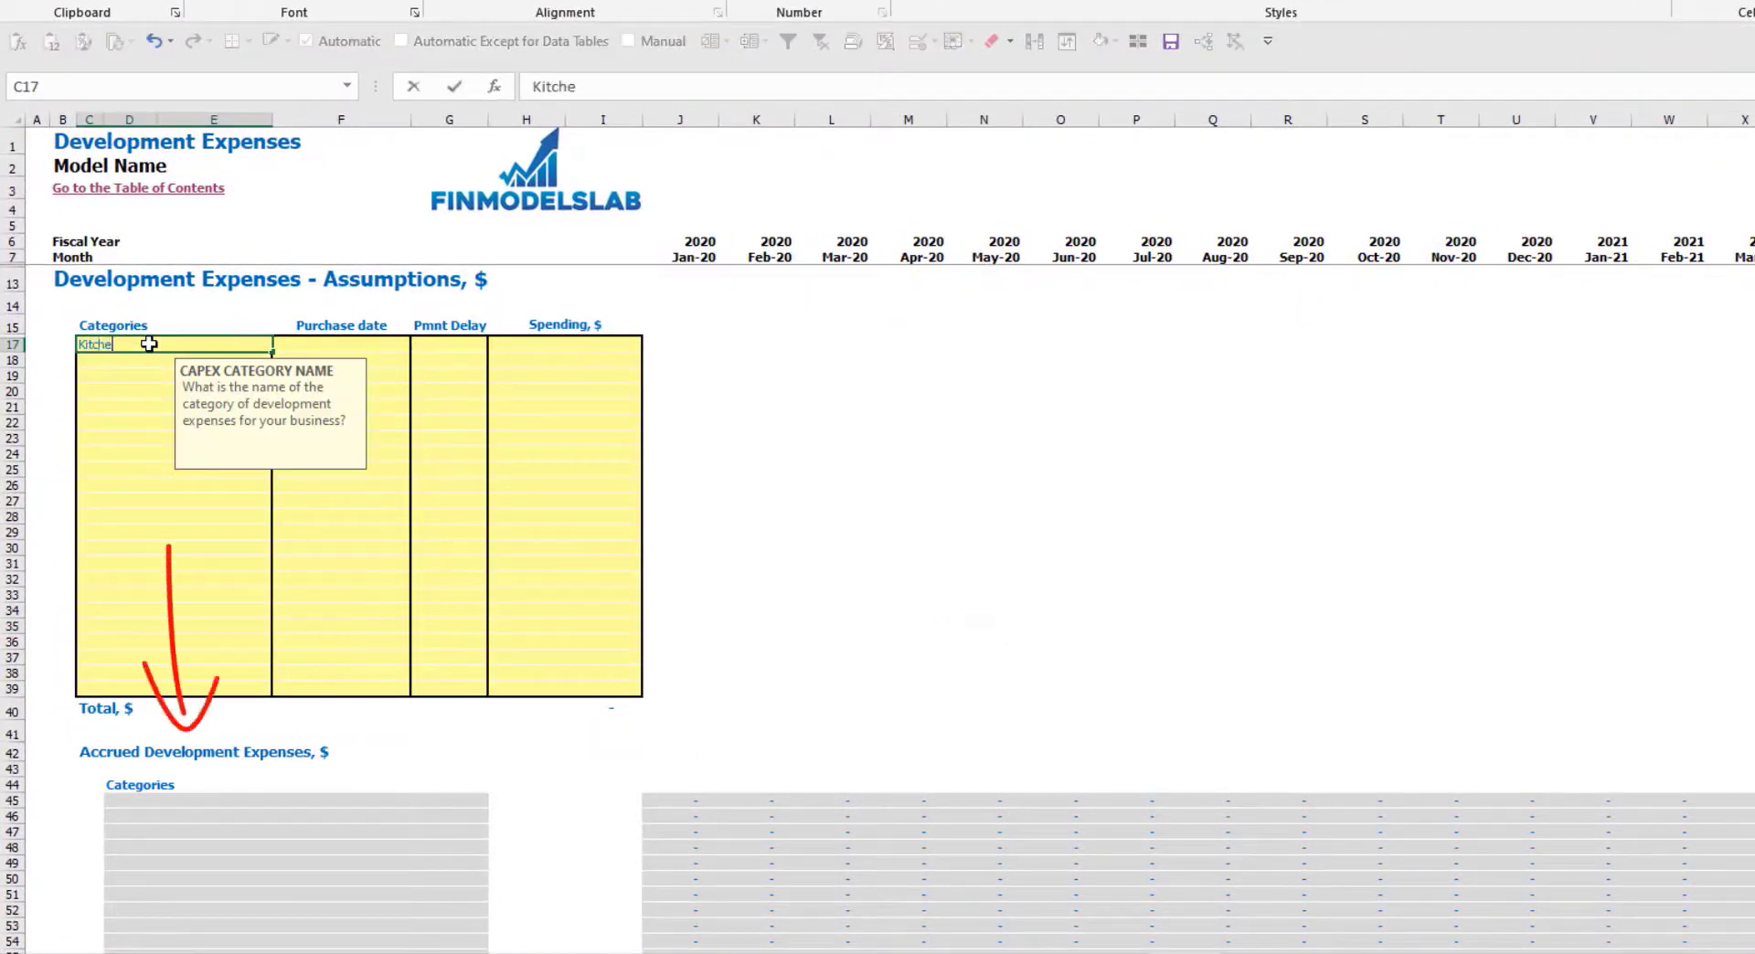
key(Return)
text(Other dev exp)
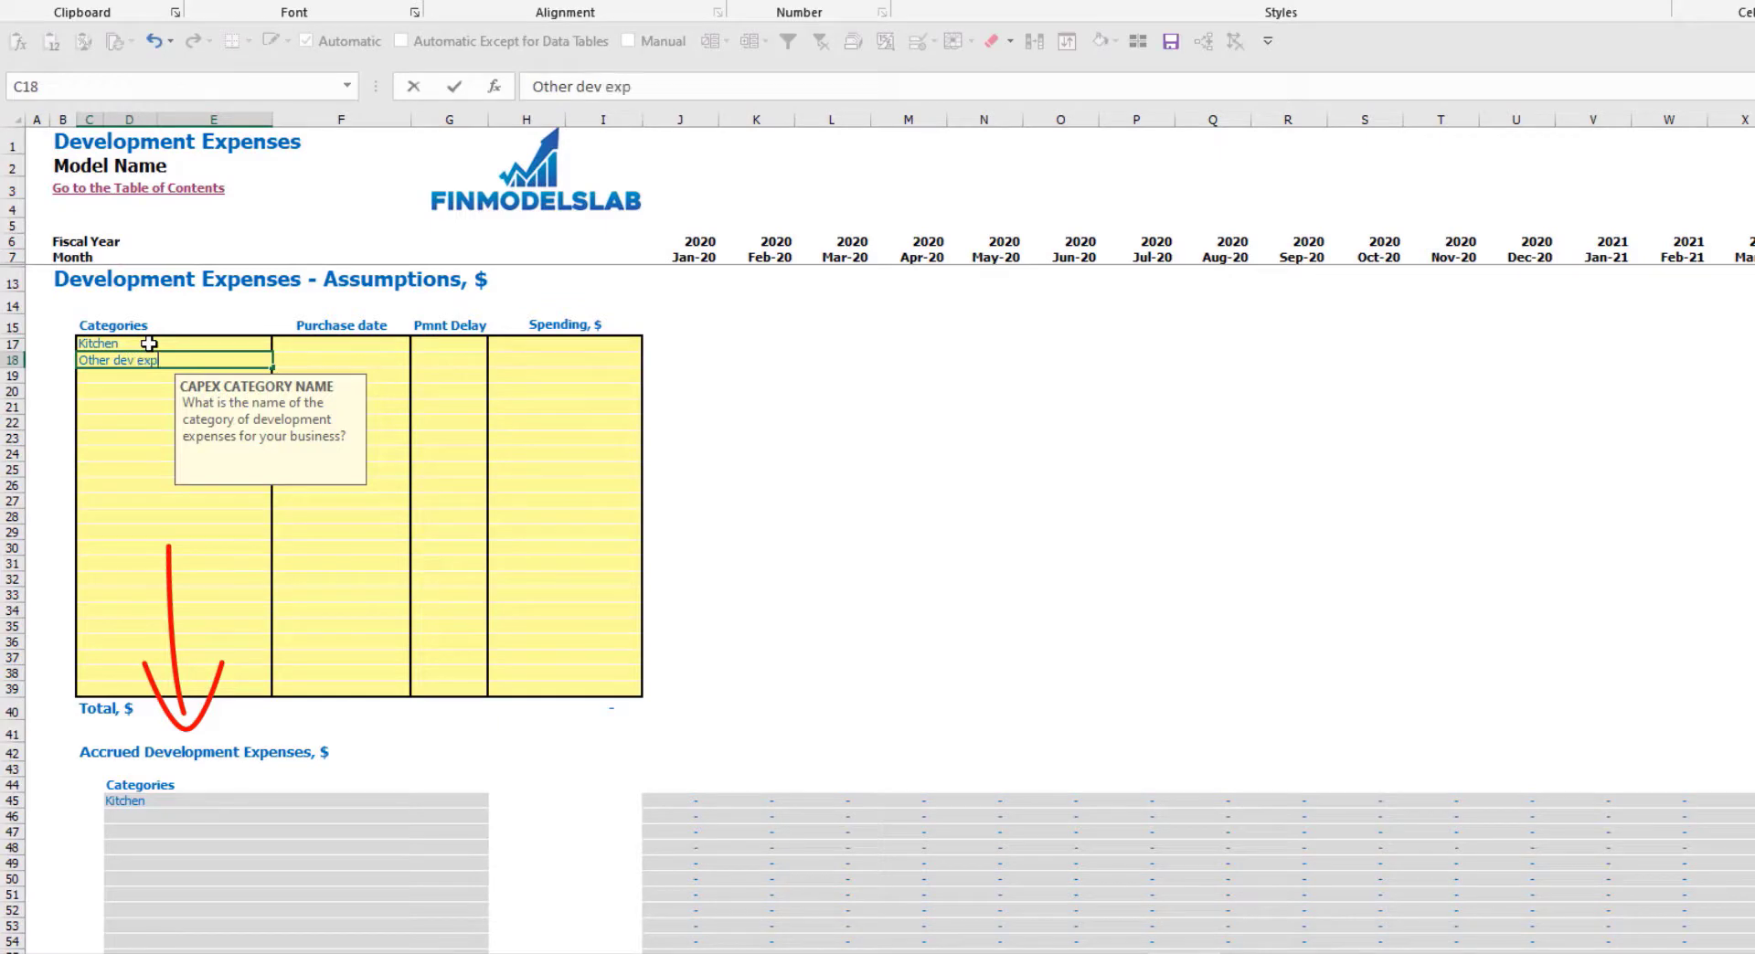
key(Return)
Set the purchase date to Feb-20 for Kitchen and Mar-20 for Other dev exp
click(367, 343)
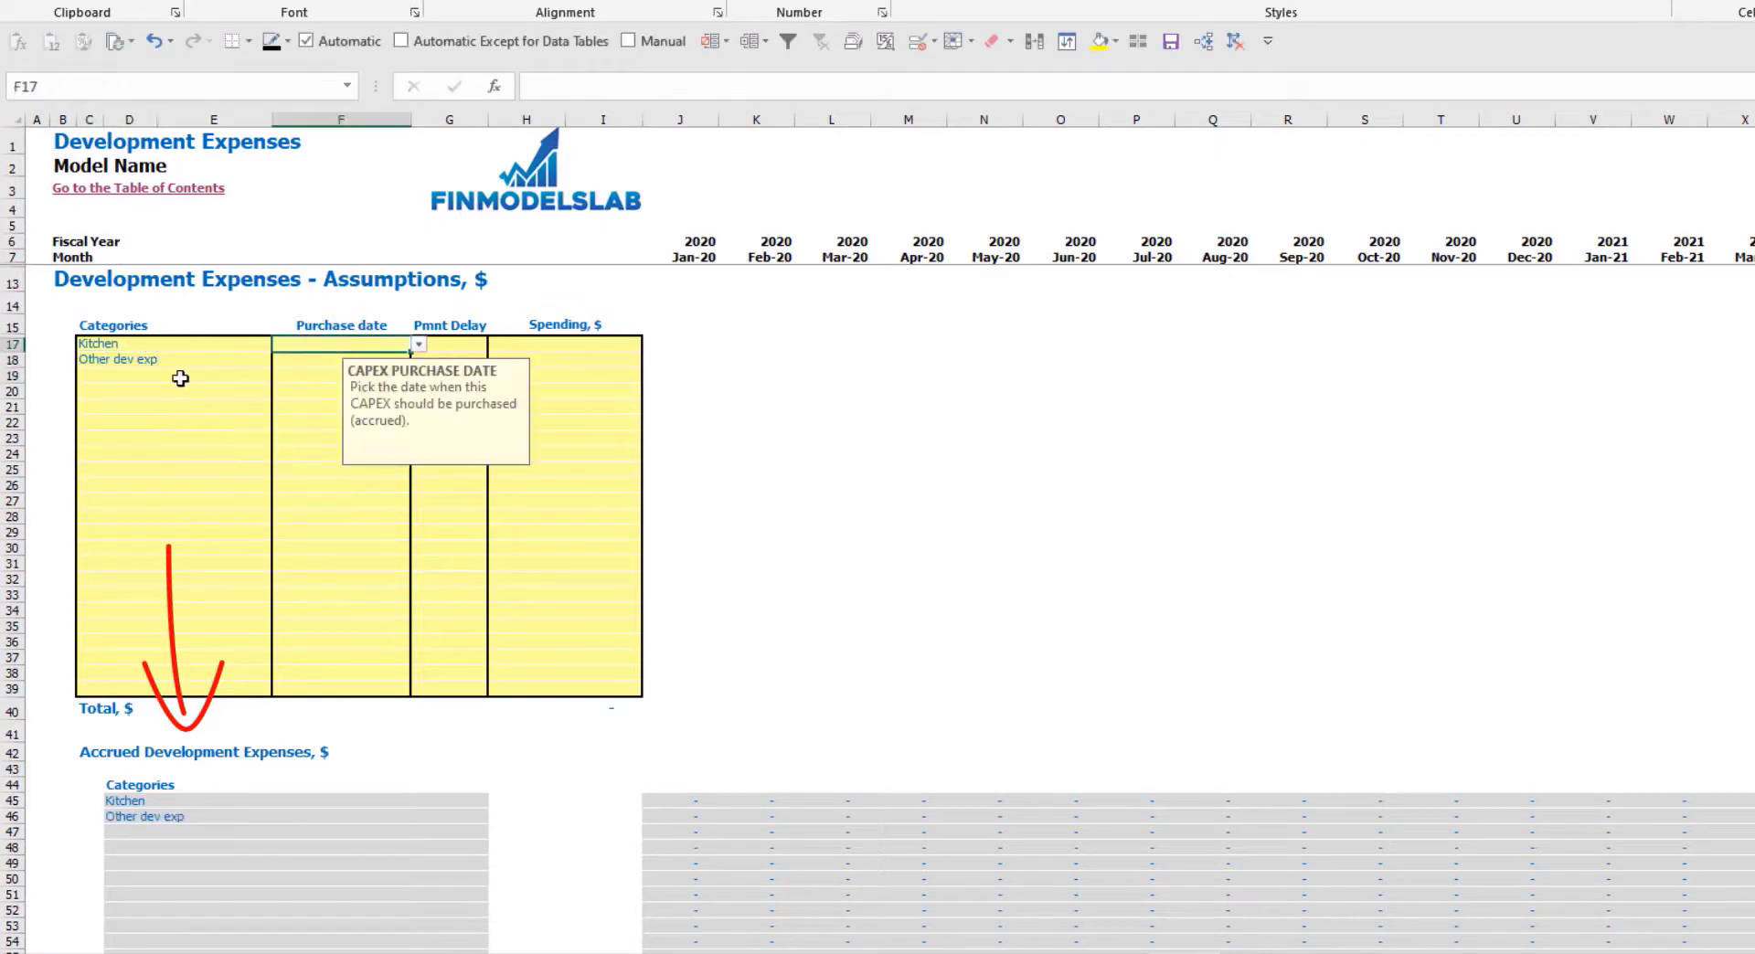
click(416, 346)
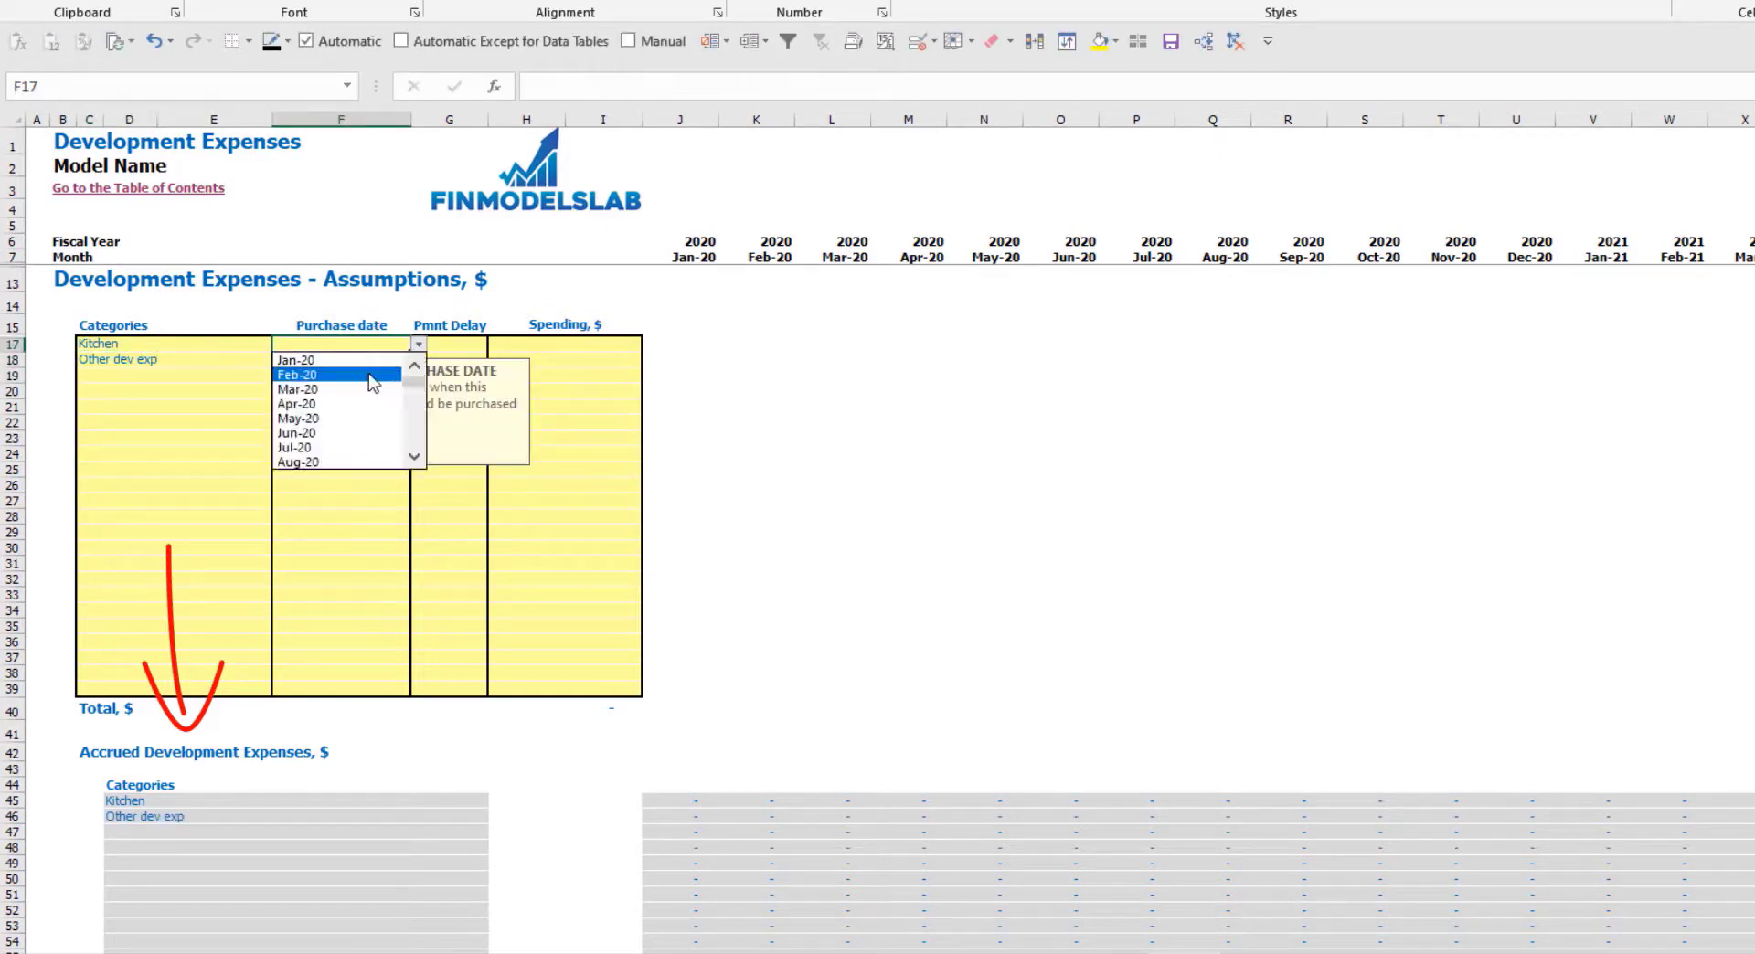
click(360, 380)
key(Return)
click(421, 363)
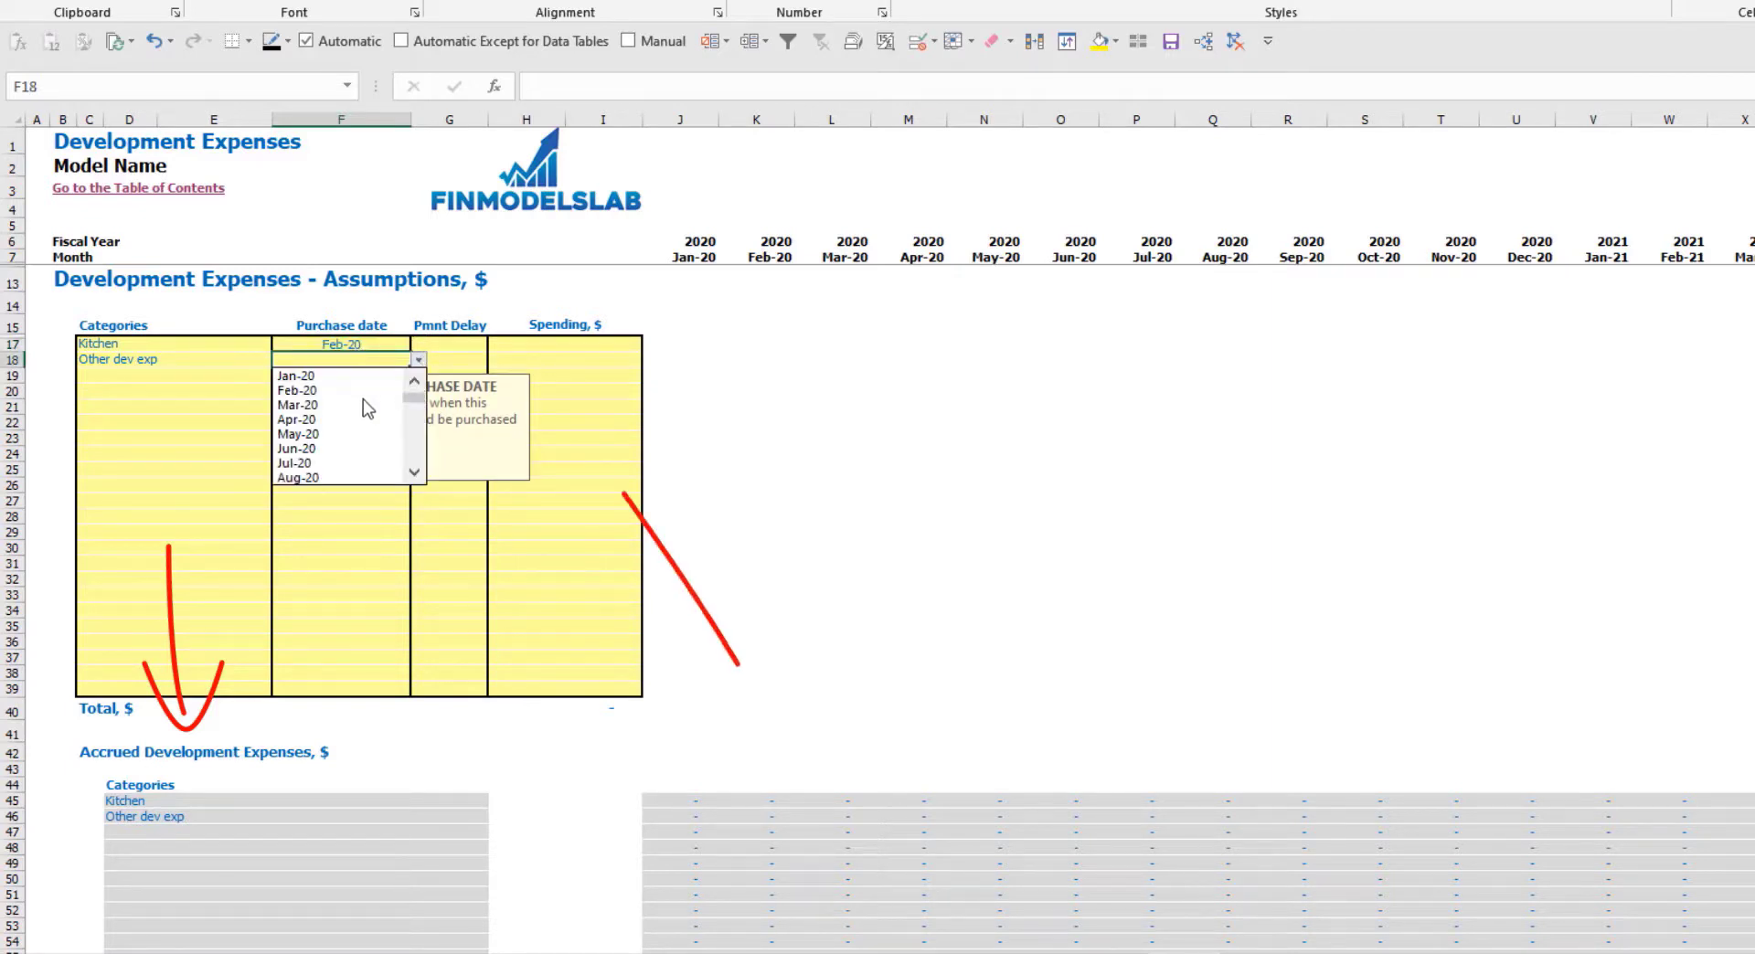
click(364, 410)
Enter development spending of 50,000 for Kitchen and 10,000 for Other dev exp
click(572, 350)
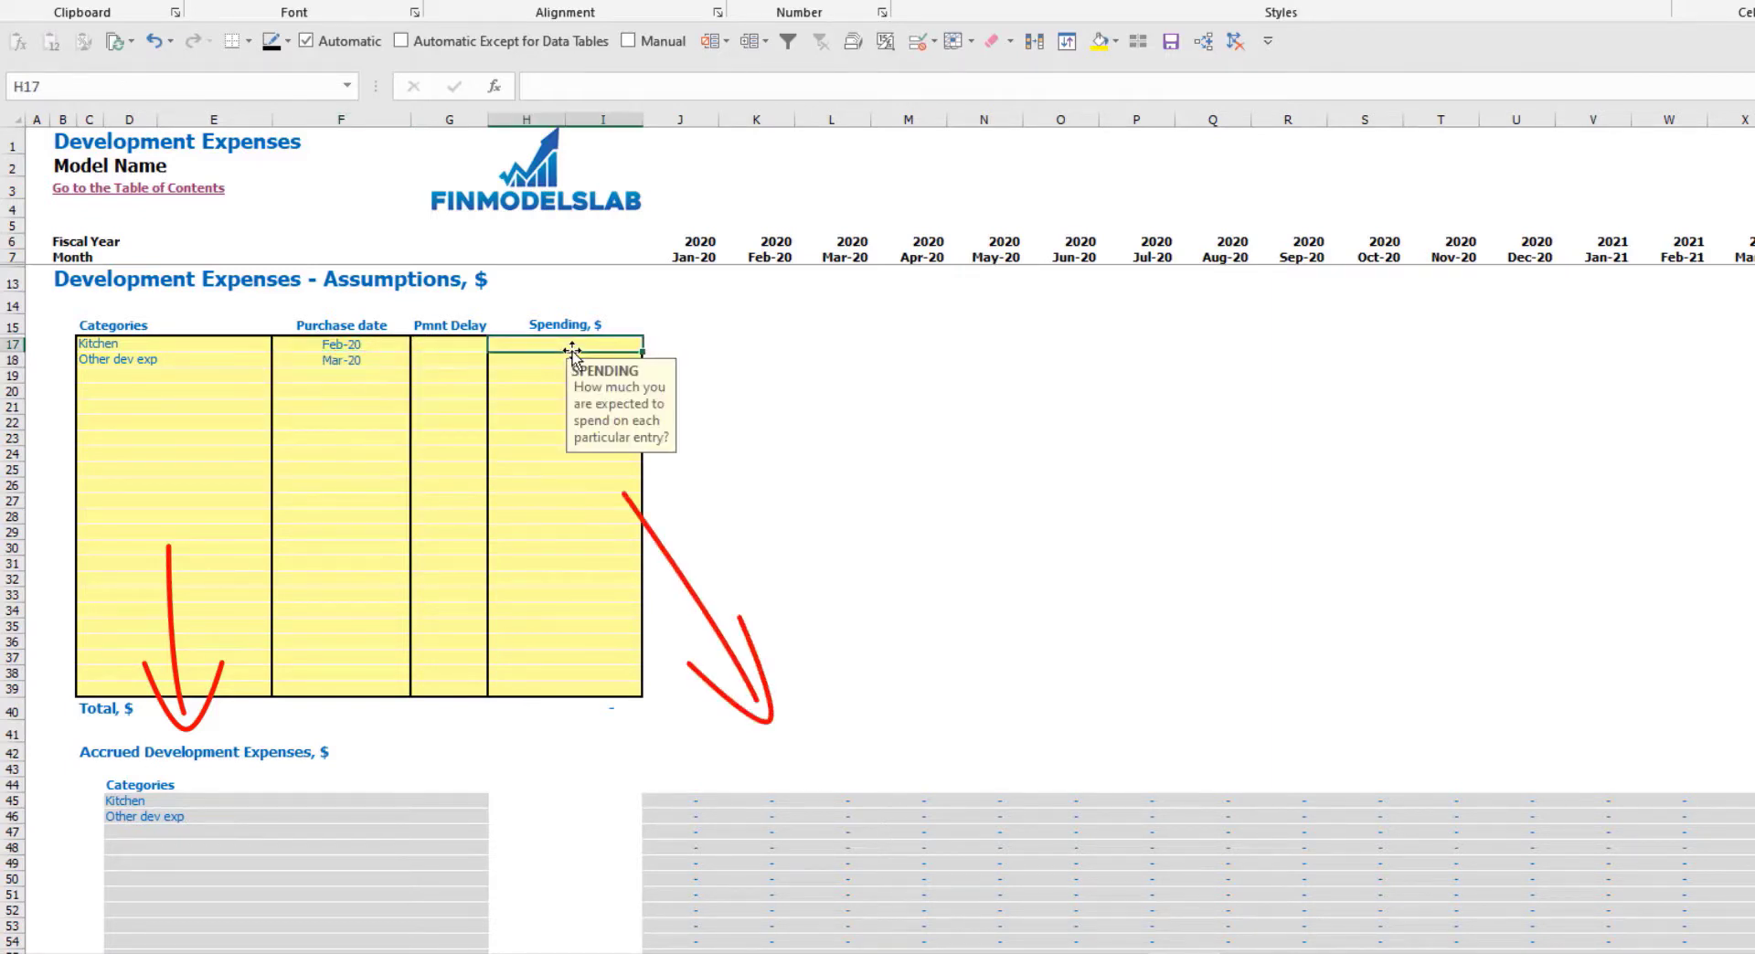
text(50,000)
key(Return)
text(1)
key(Return)
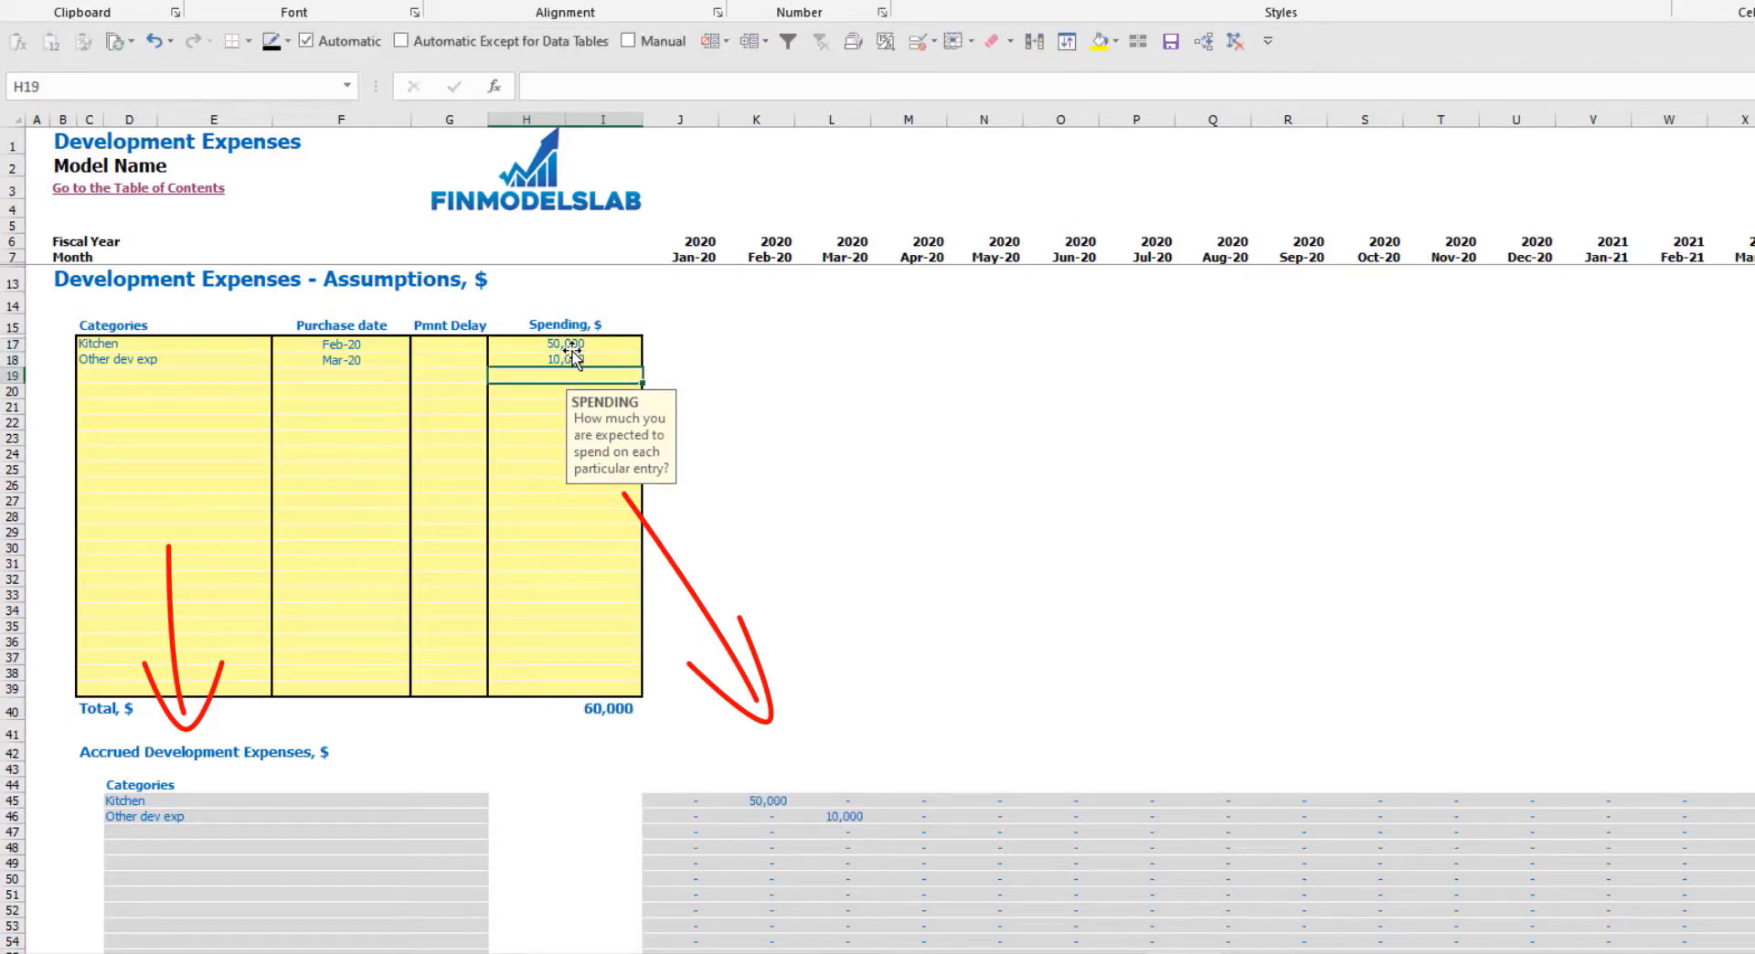
Set Kitchen's payment delay to 2M and check the month in which its expense is paid
click(446, 345)
click(494, 344)
click(466, 391)
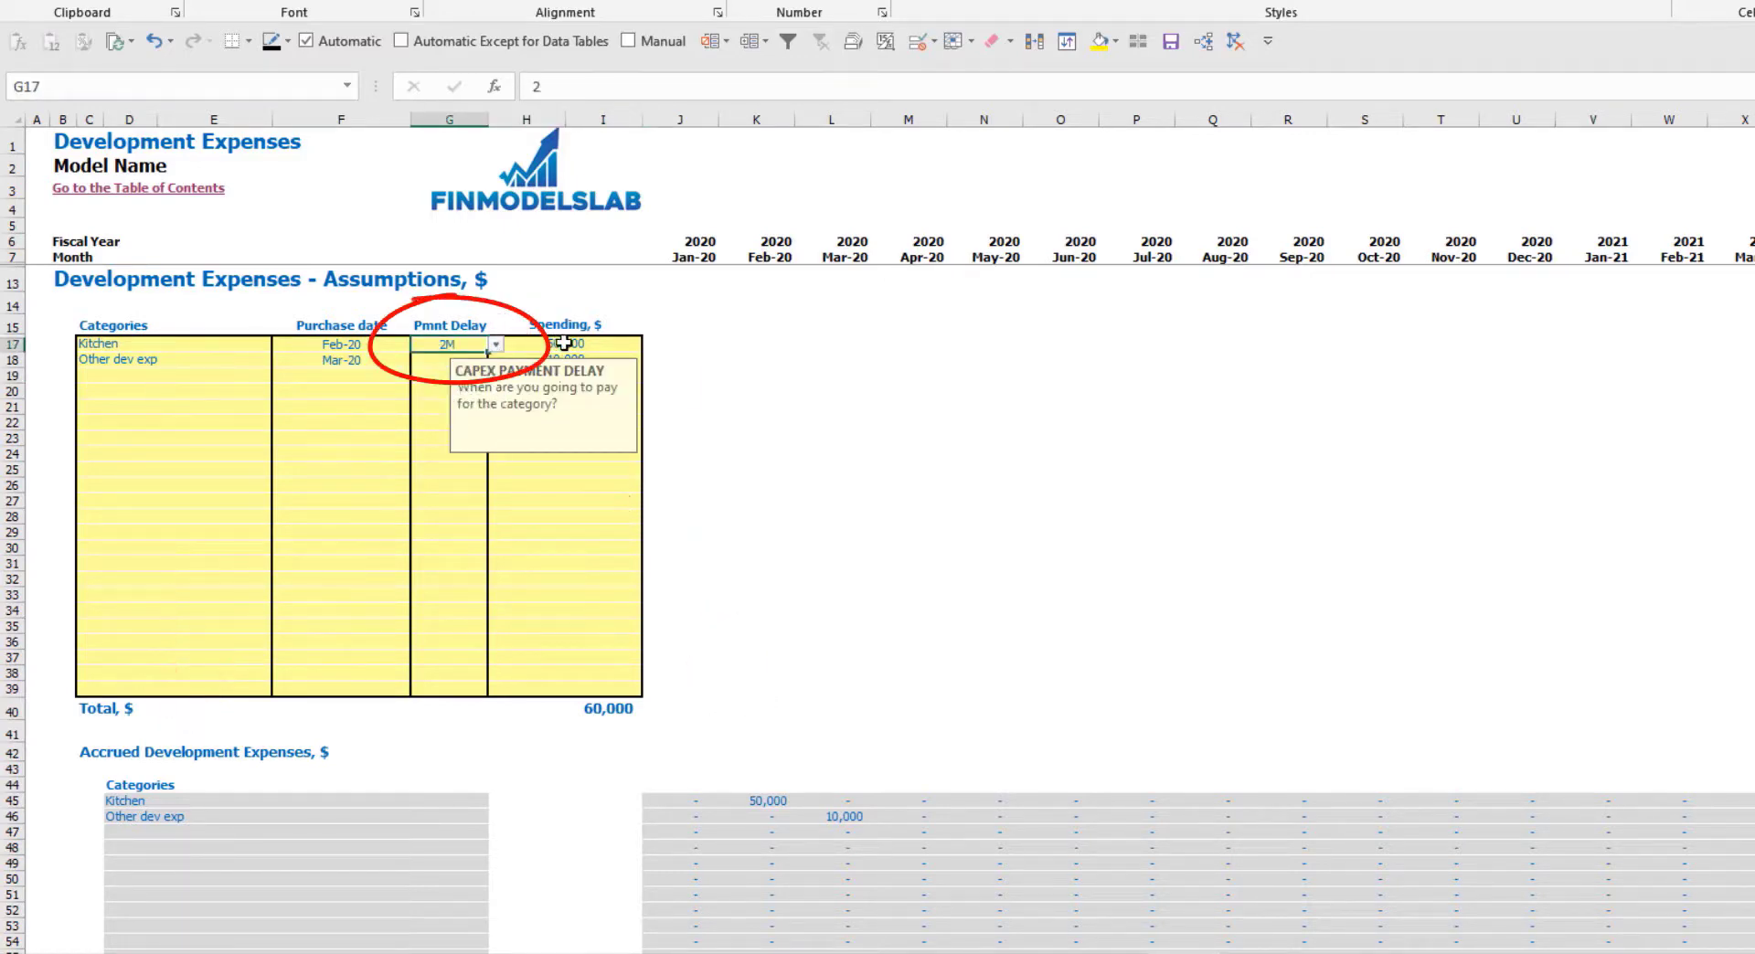
scroll(838, 735, down, 10)
click(908, 762)
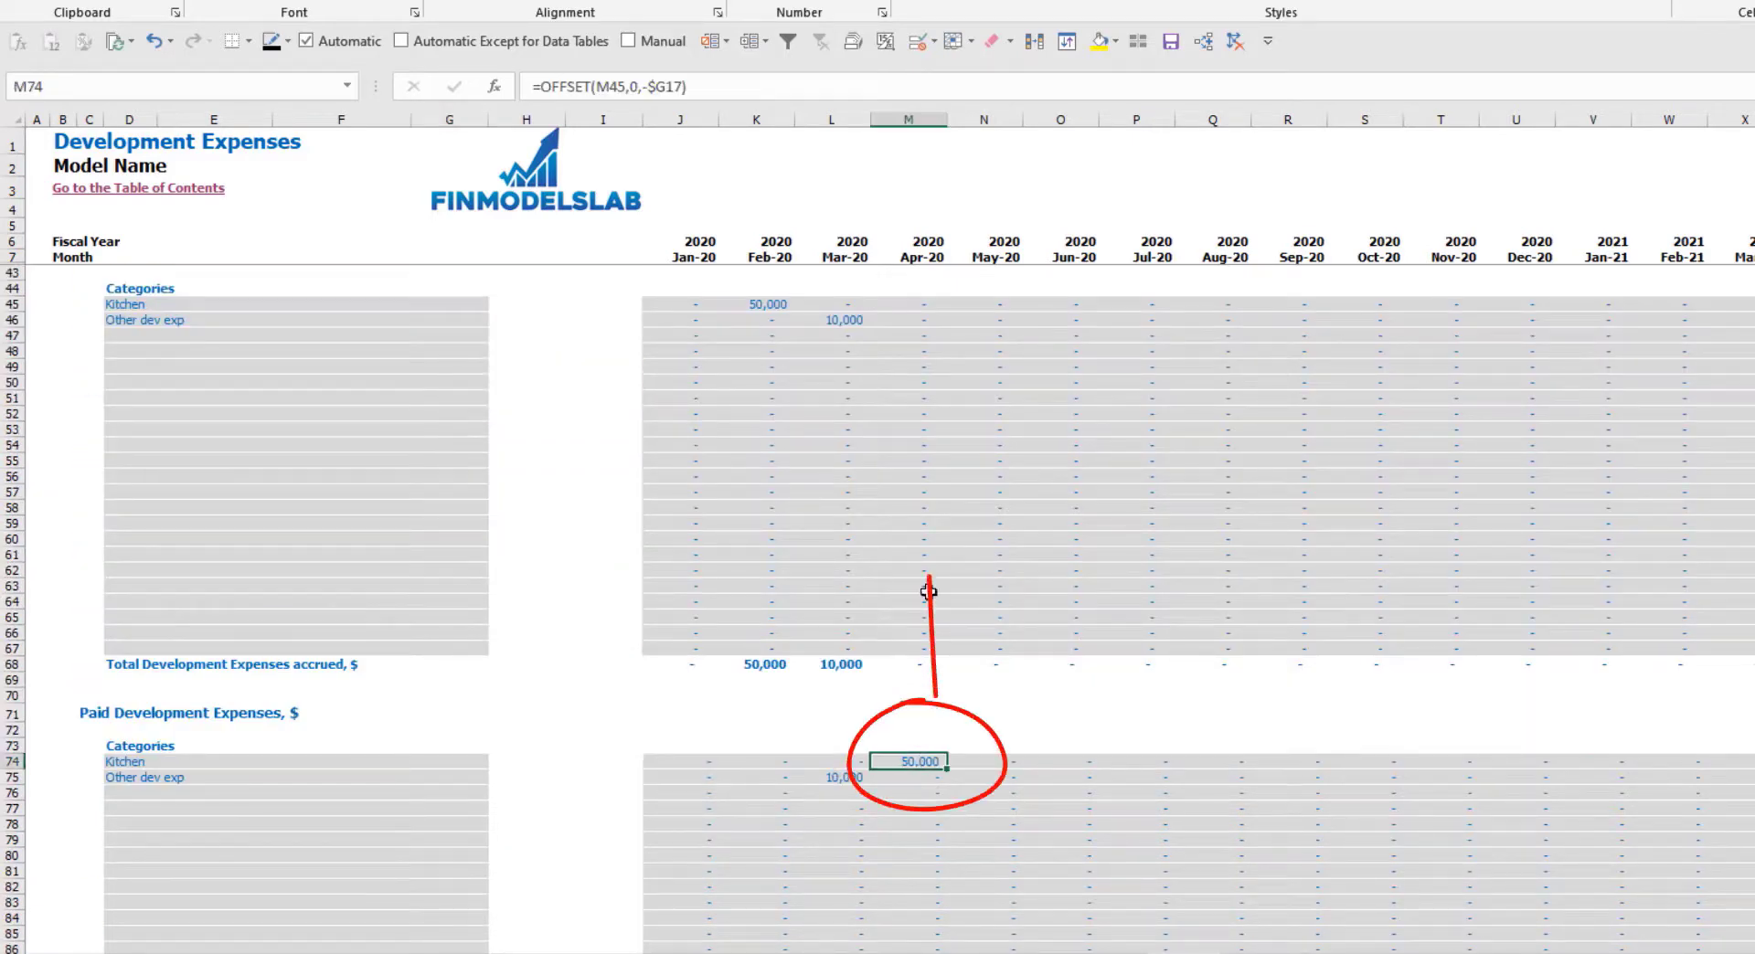
scroll(447, 451, up, 10)
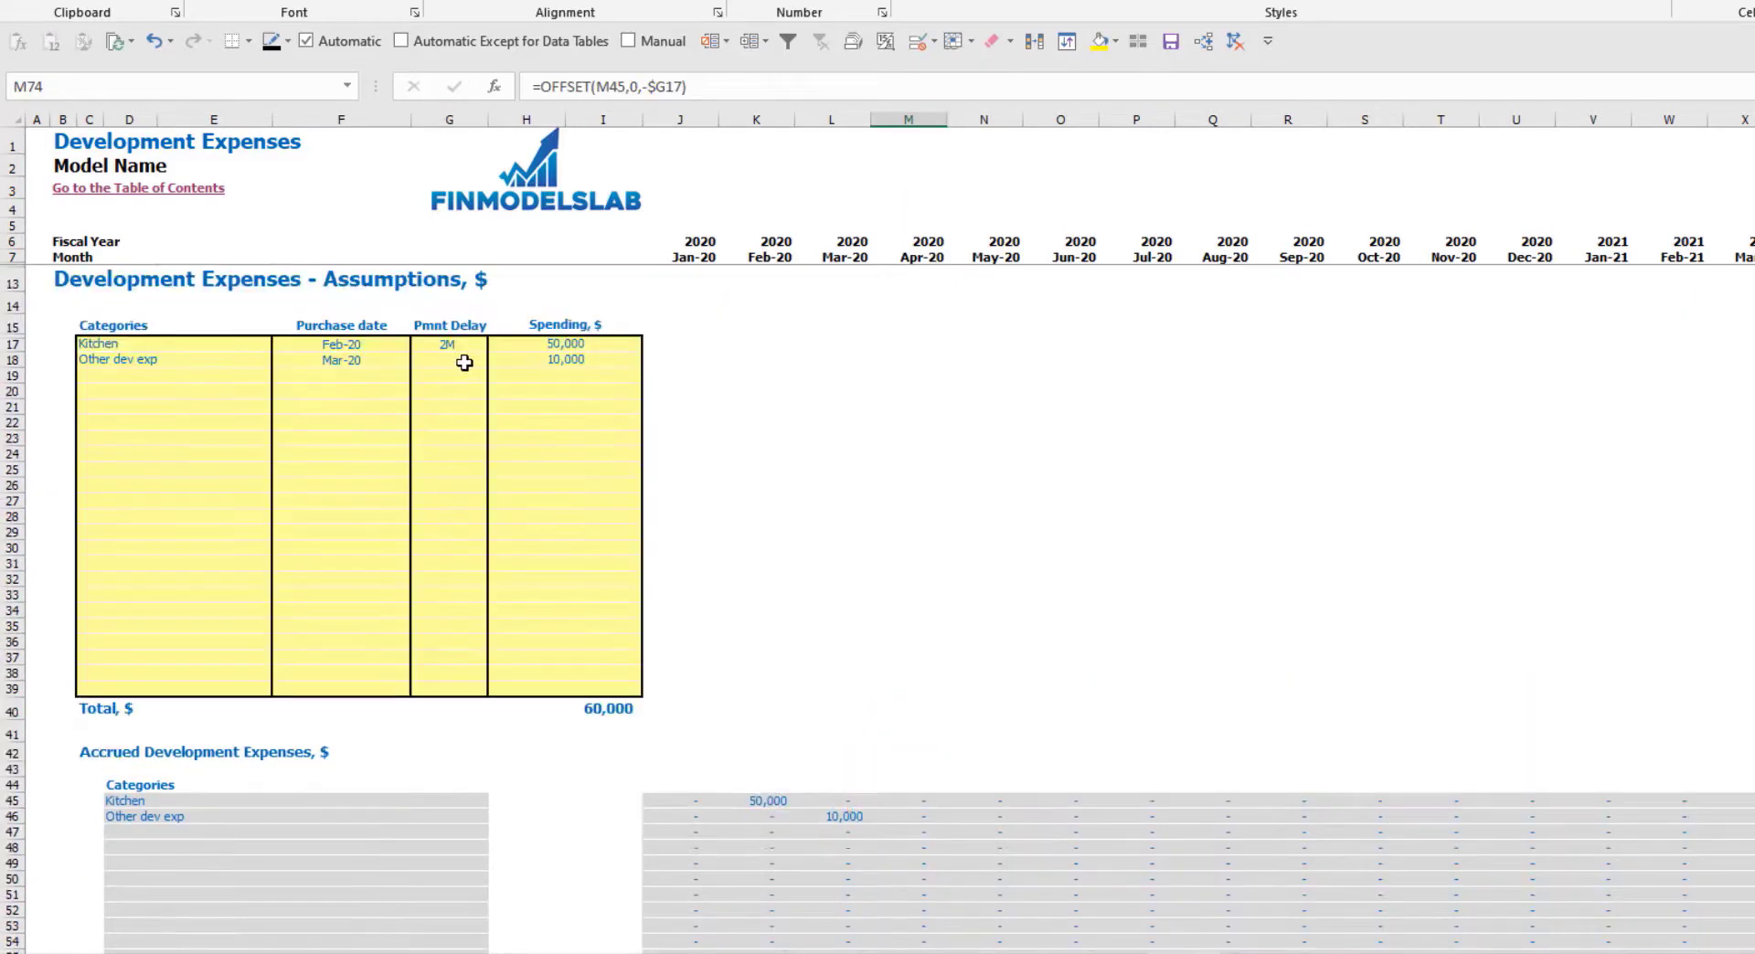
Set the payment delay of Other dev exp to 3M and check the month in which it is paid
click(464, 365)
click(496, 359)
click(389, 420)
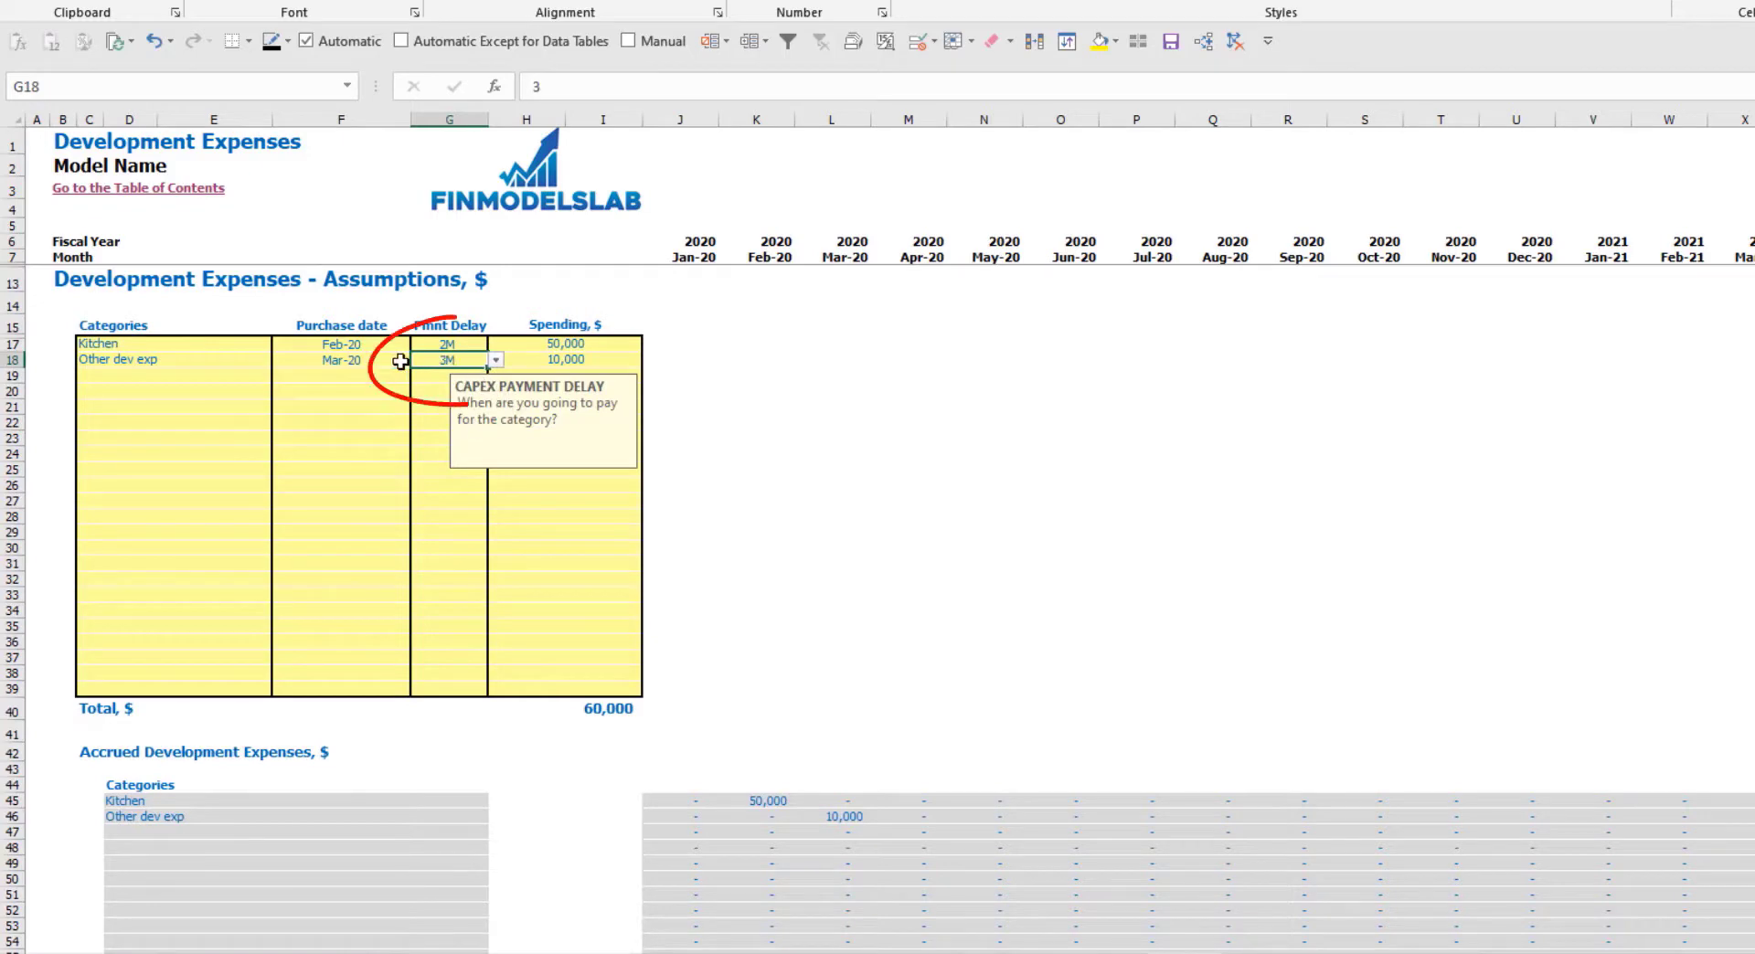
scroll(893, 639, down, 10)
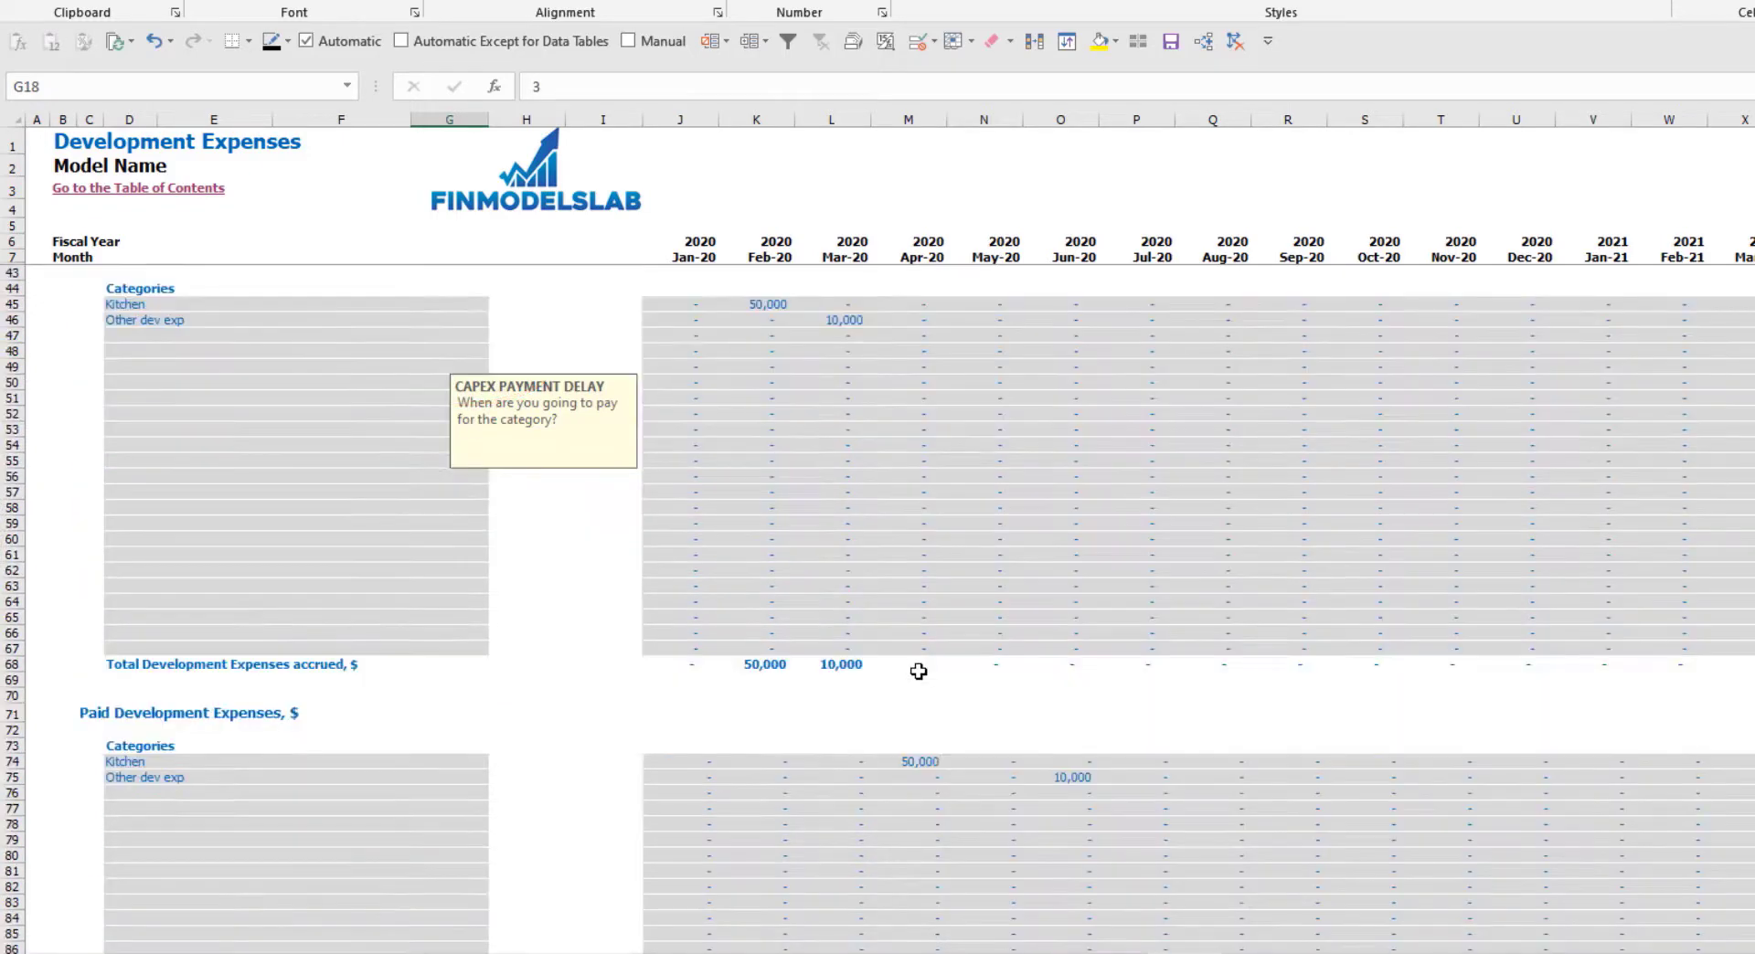
click(1061, 792)
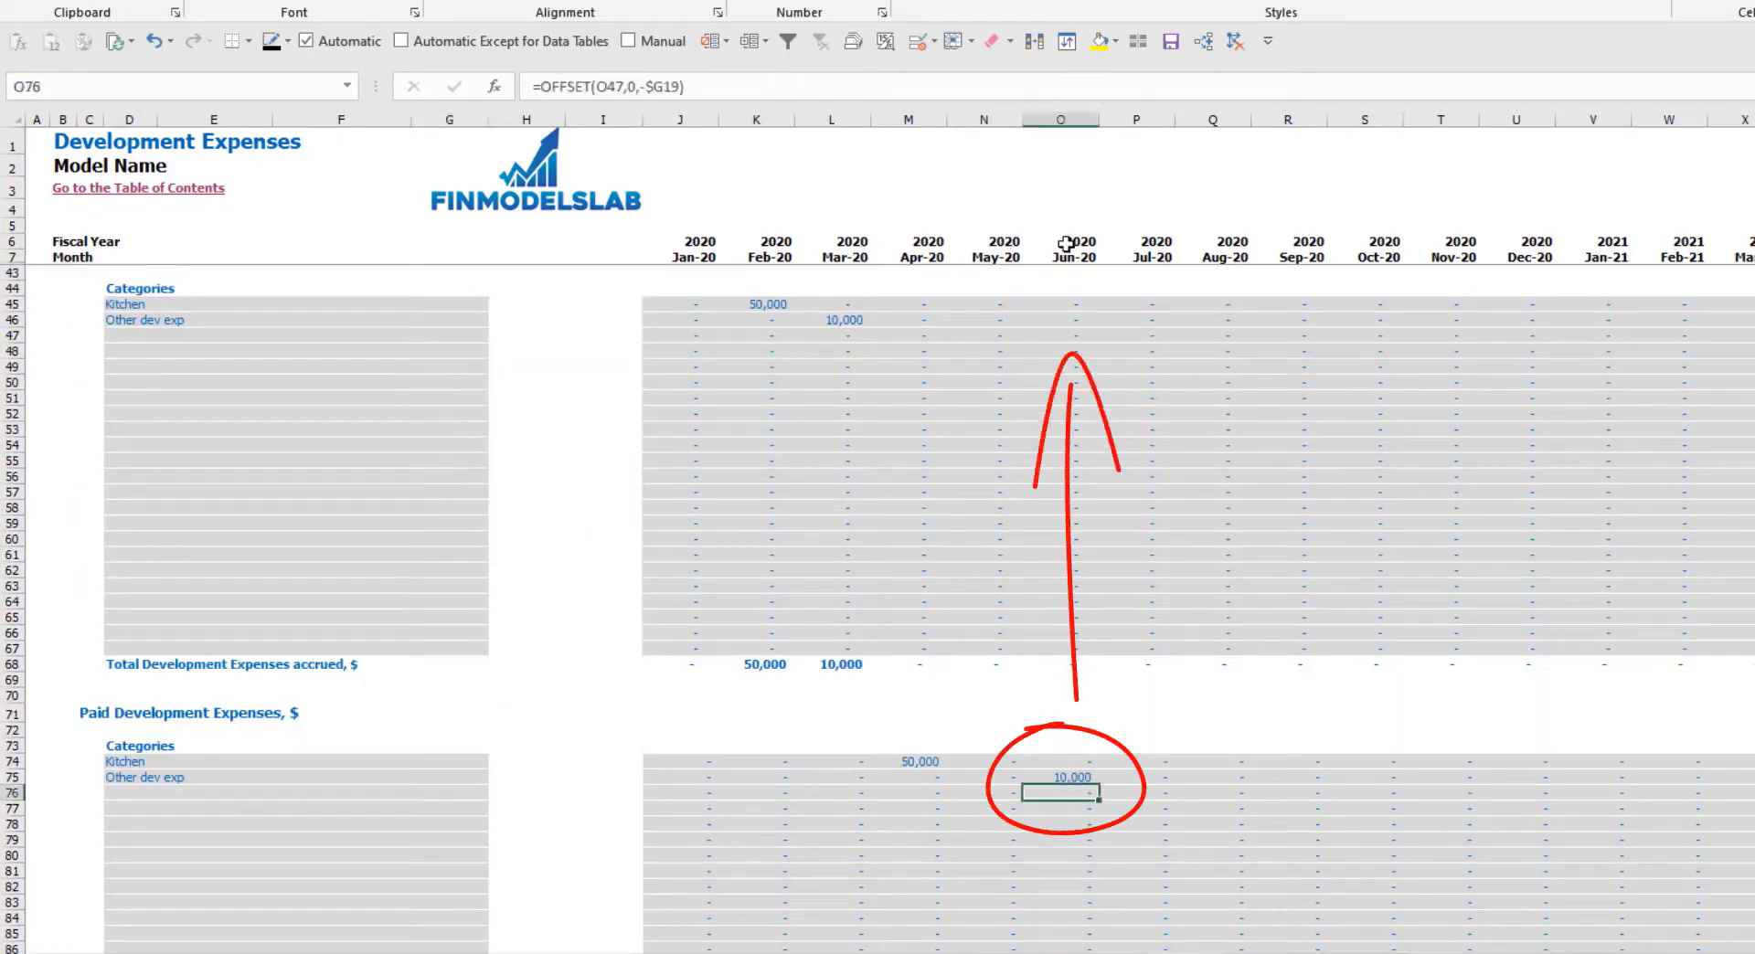
scroll(662, 531, up, 7)
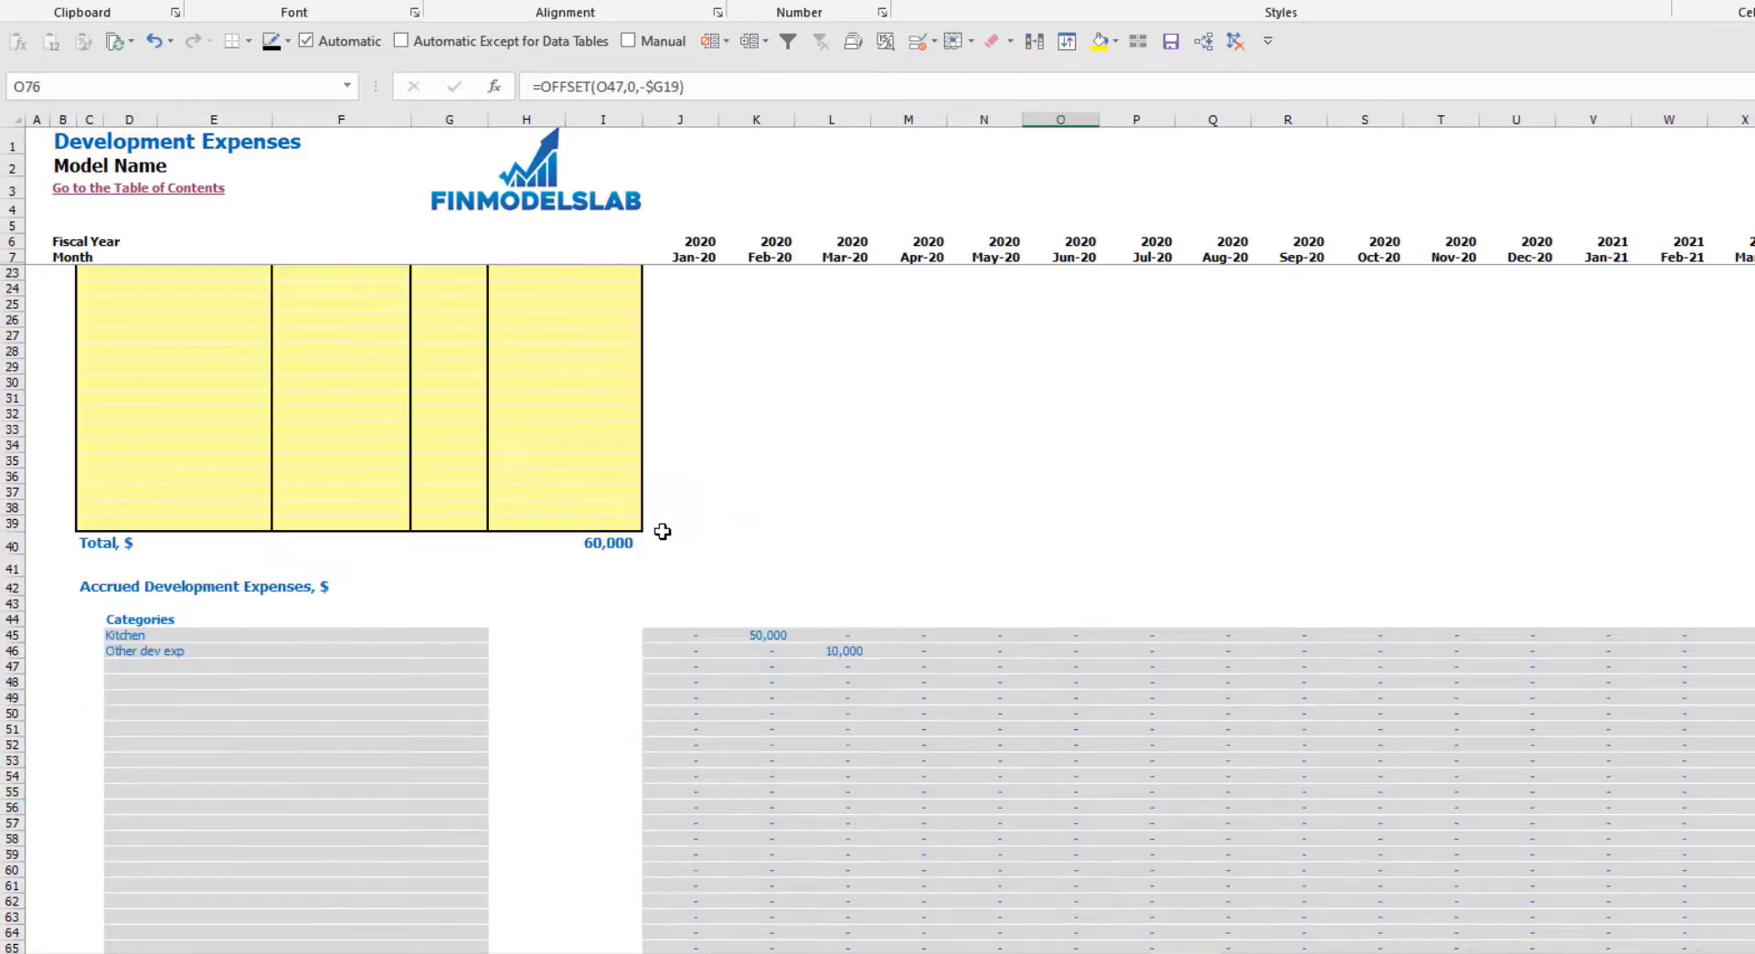
scroll(662, 531, up, 3)
Trace the total development spending to the Development CAPEX asset and examine its monthly depreciation and closing net book value
click(574, 708)
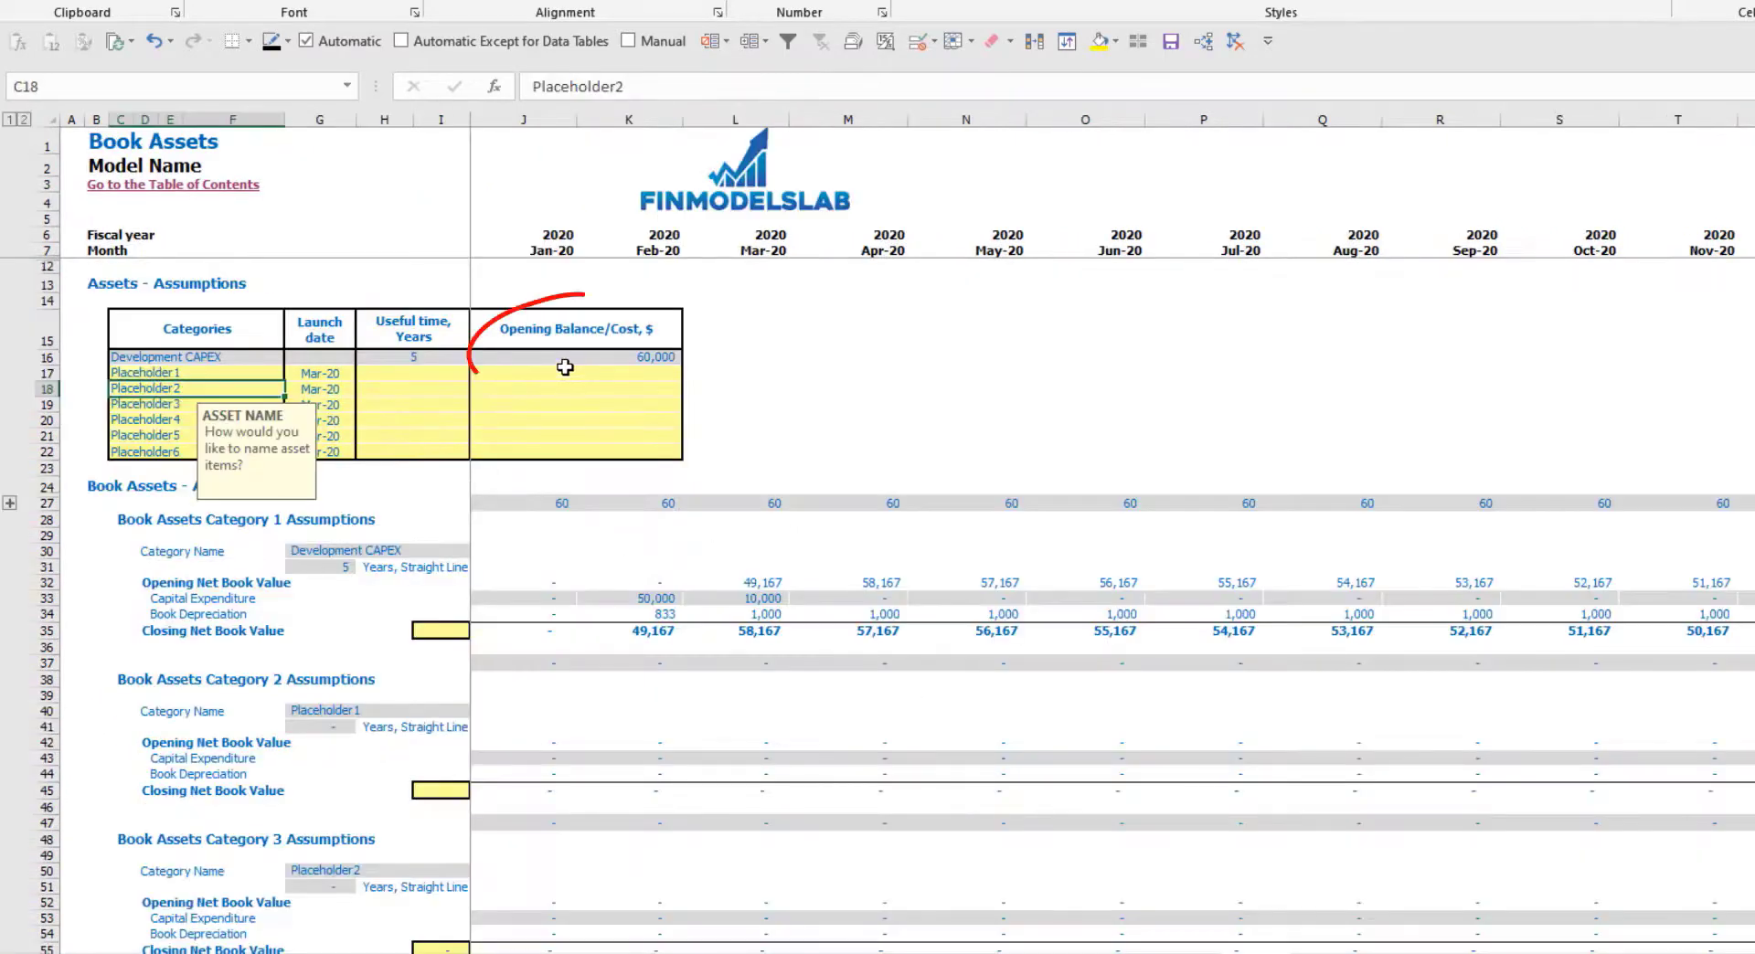
drag(219, 356, 601, 356)
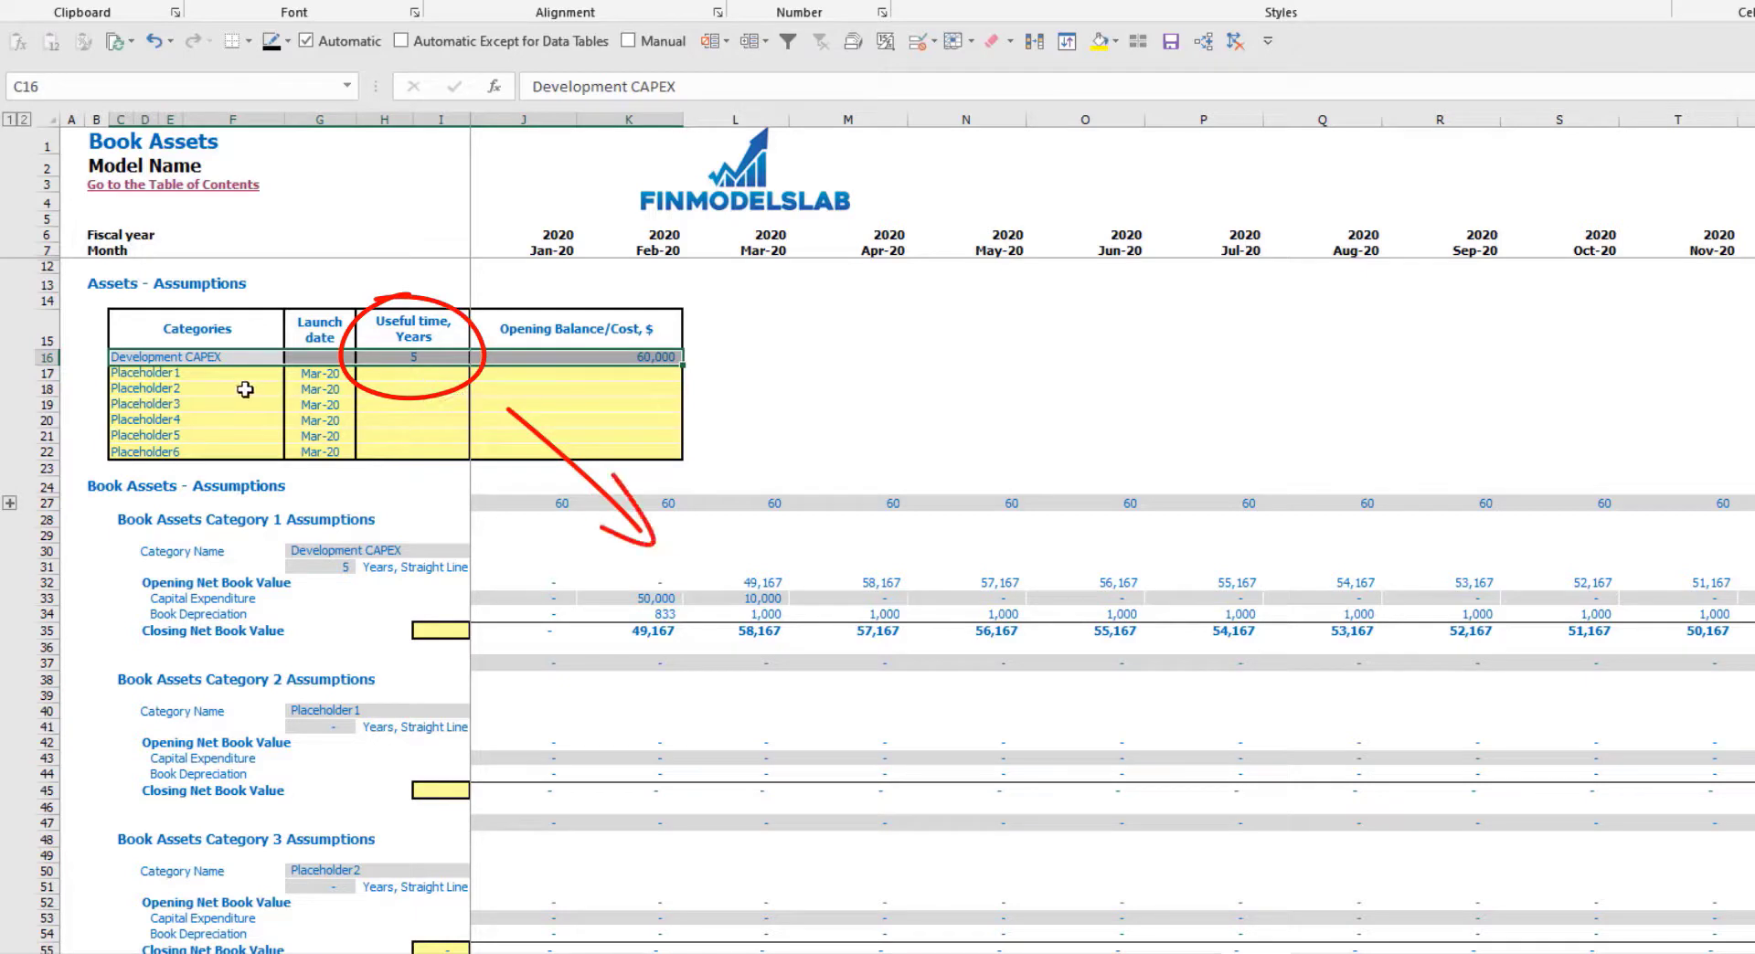
drag(670, 612, 1143, 613)
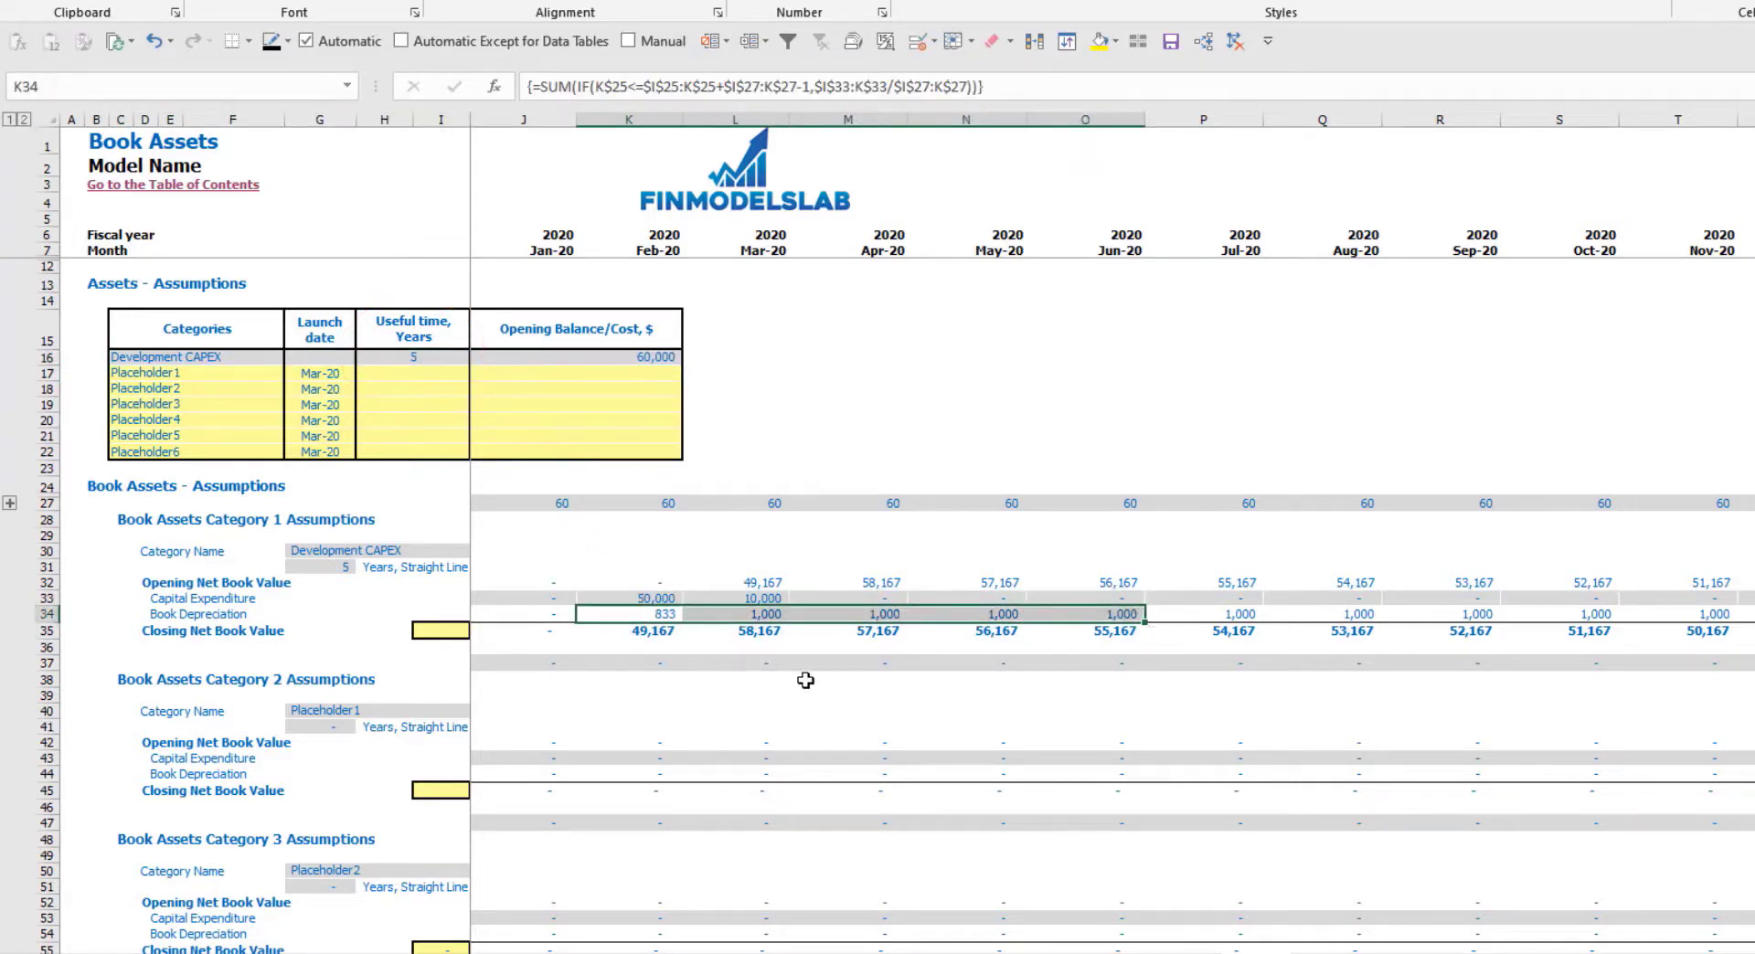
drag(647, 632, 1108, 642)
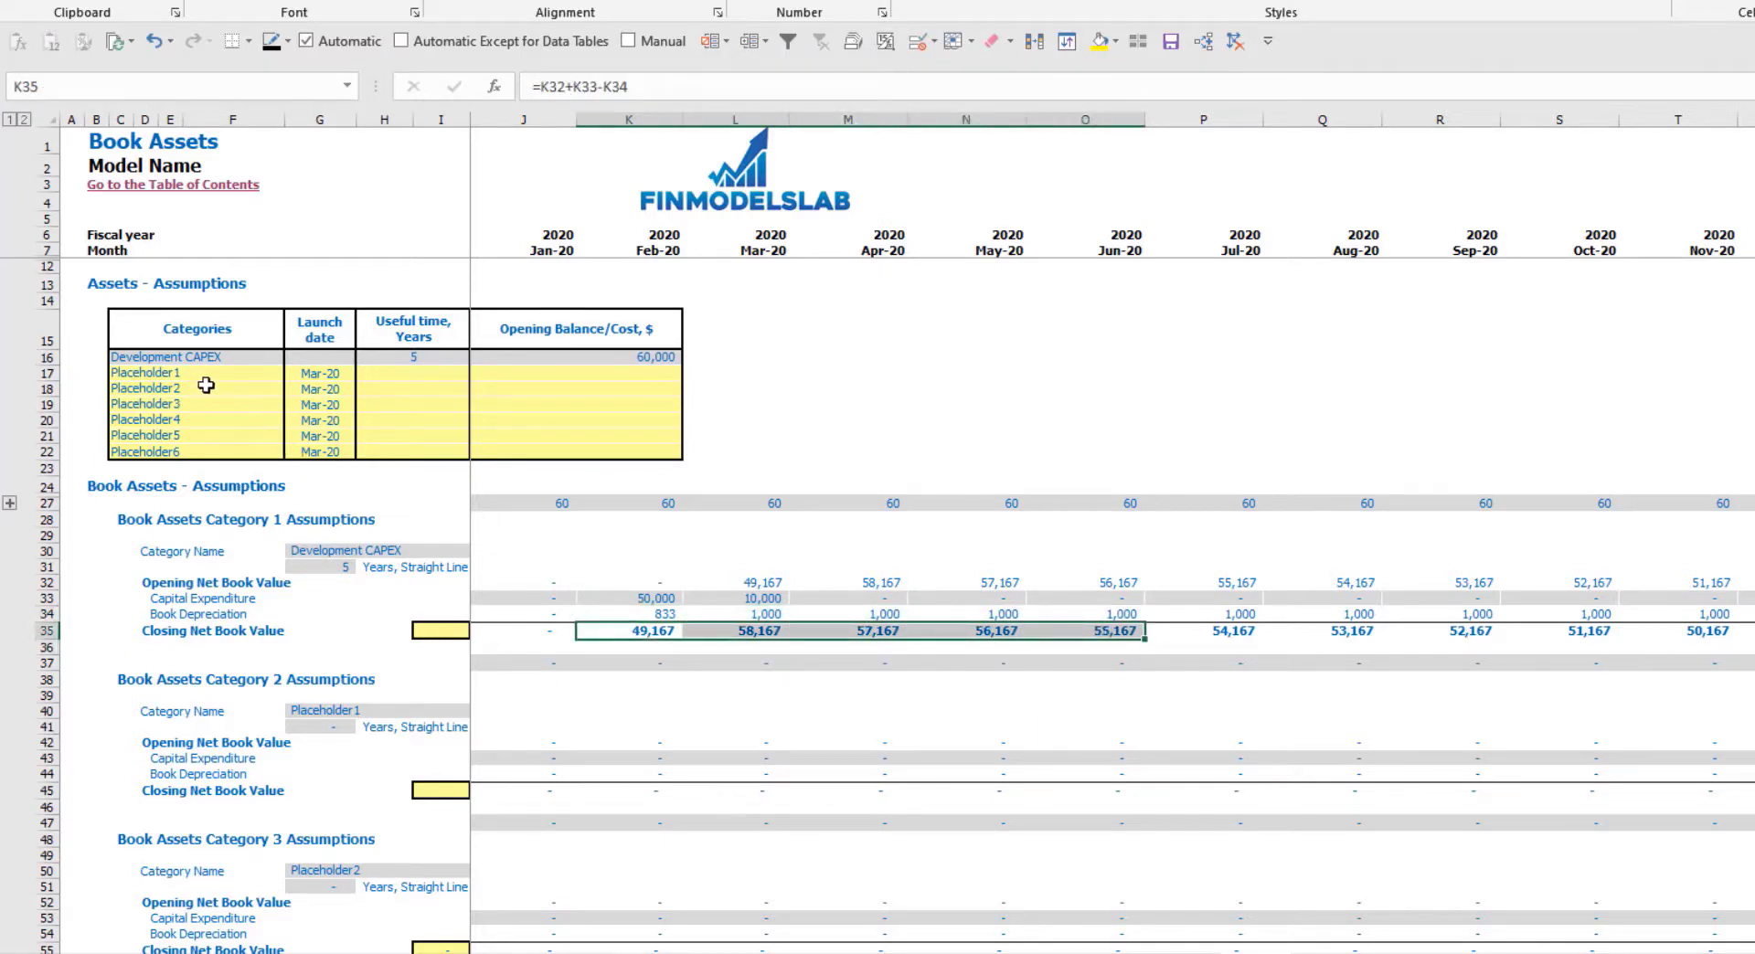
Rename the first placeholder asset category to Other CAPEX and set its launch date to Jun-20
drag(202, 379, 206, 446)
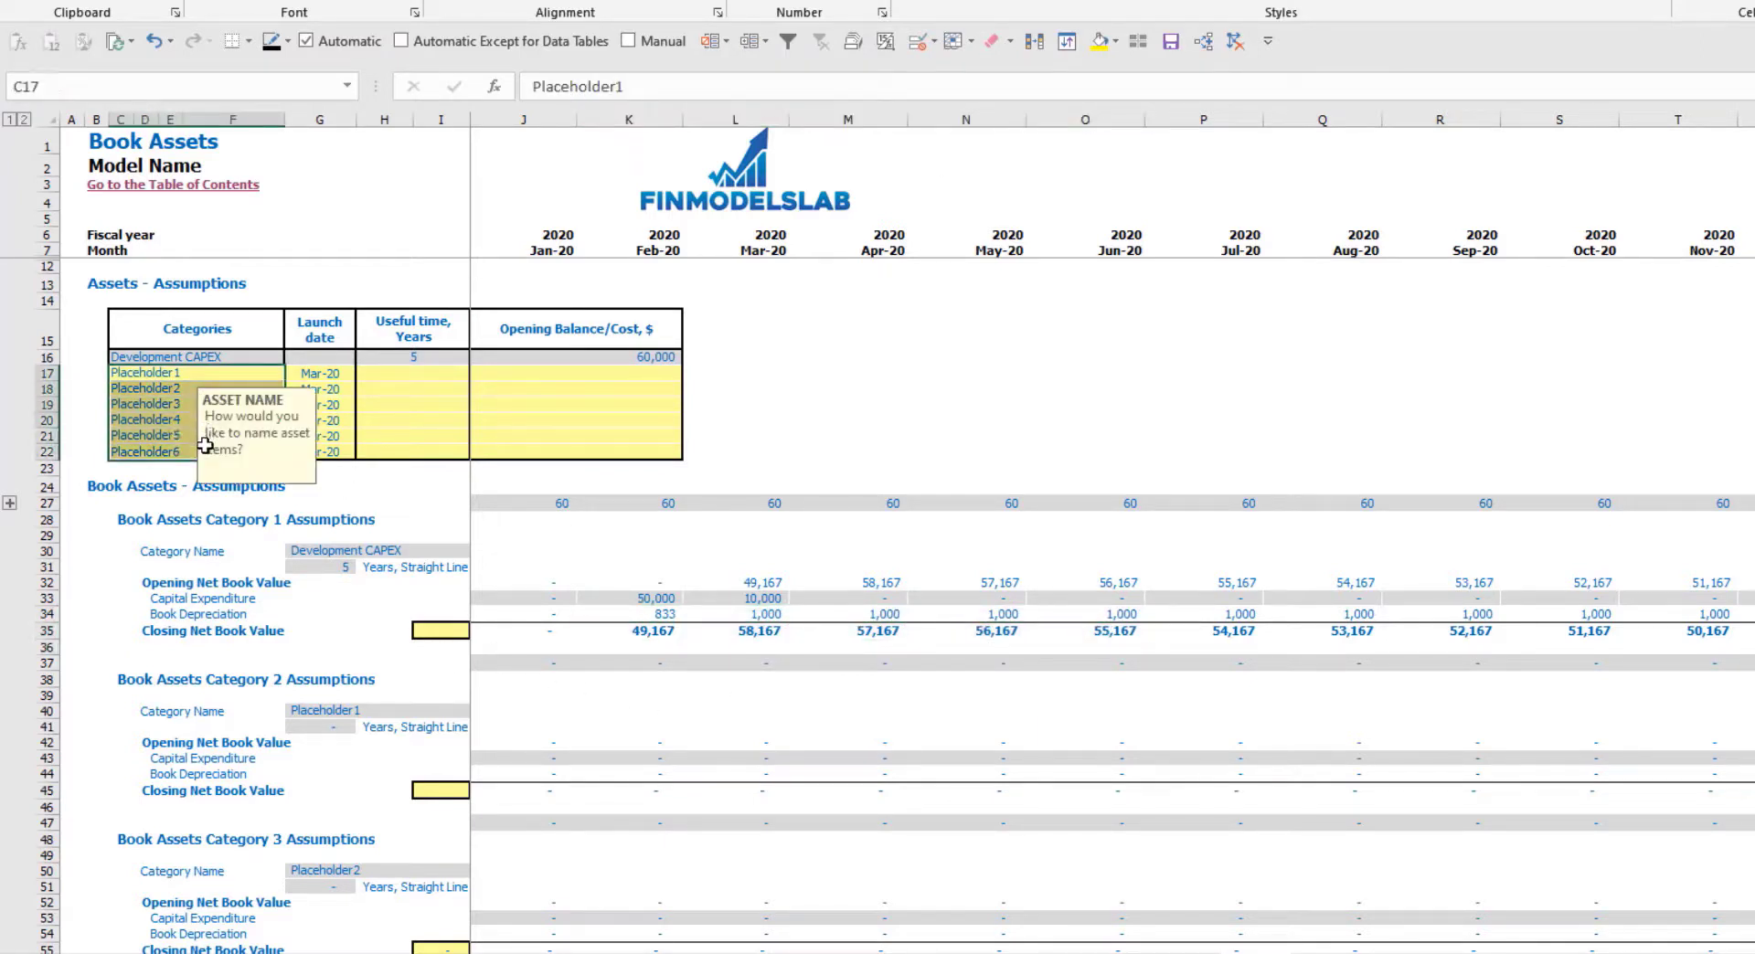
click(158, 375)
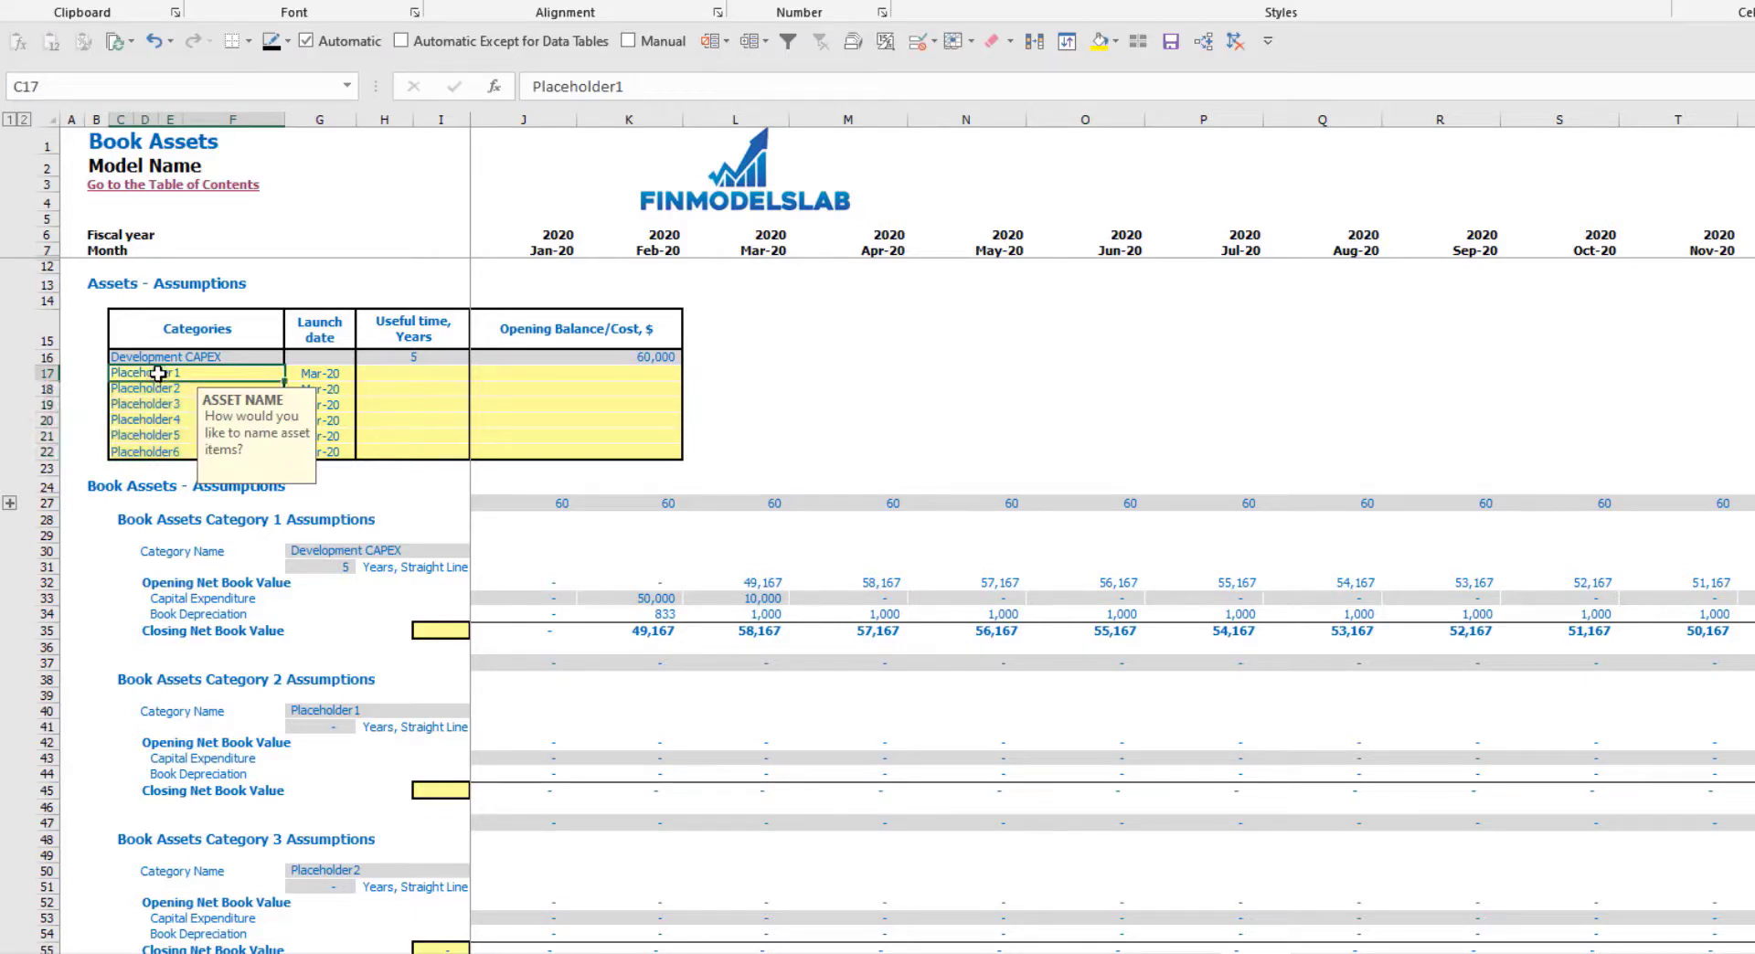
text(Other CAPEX)
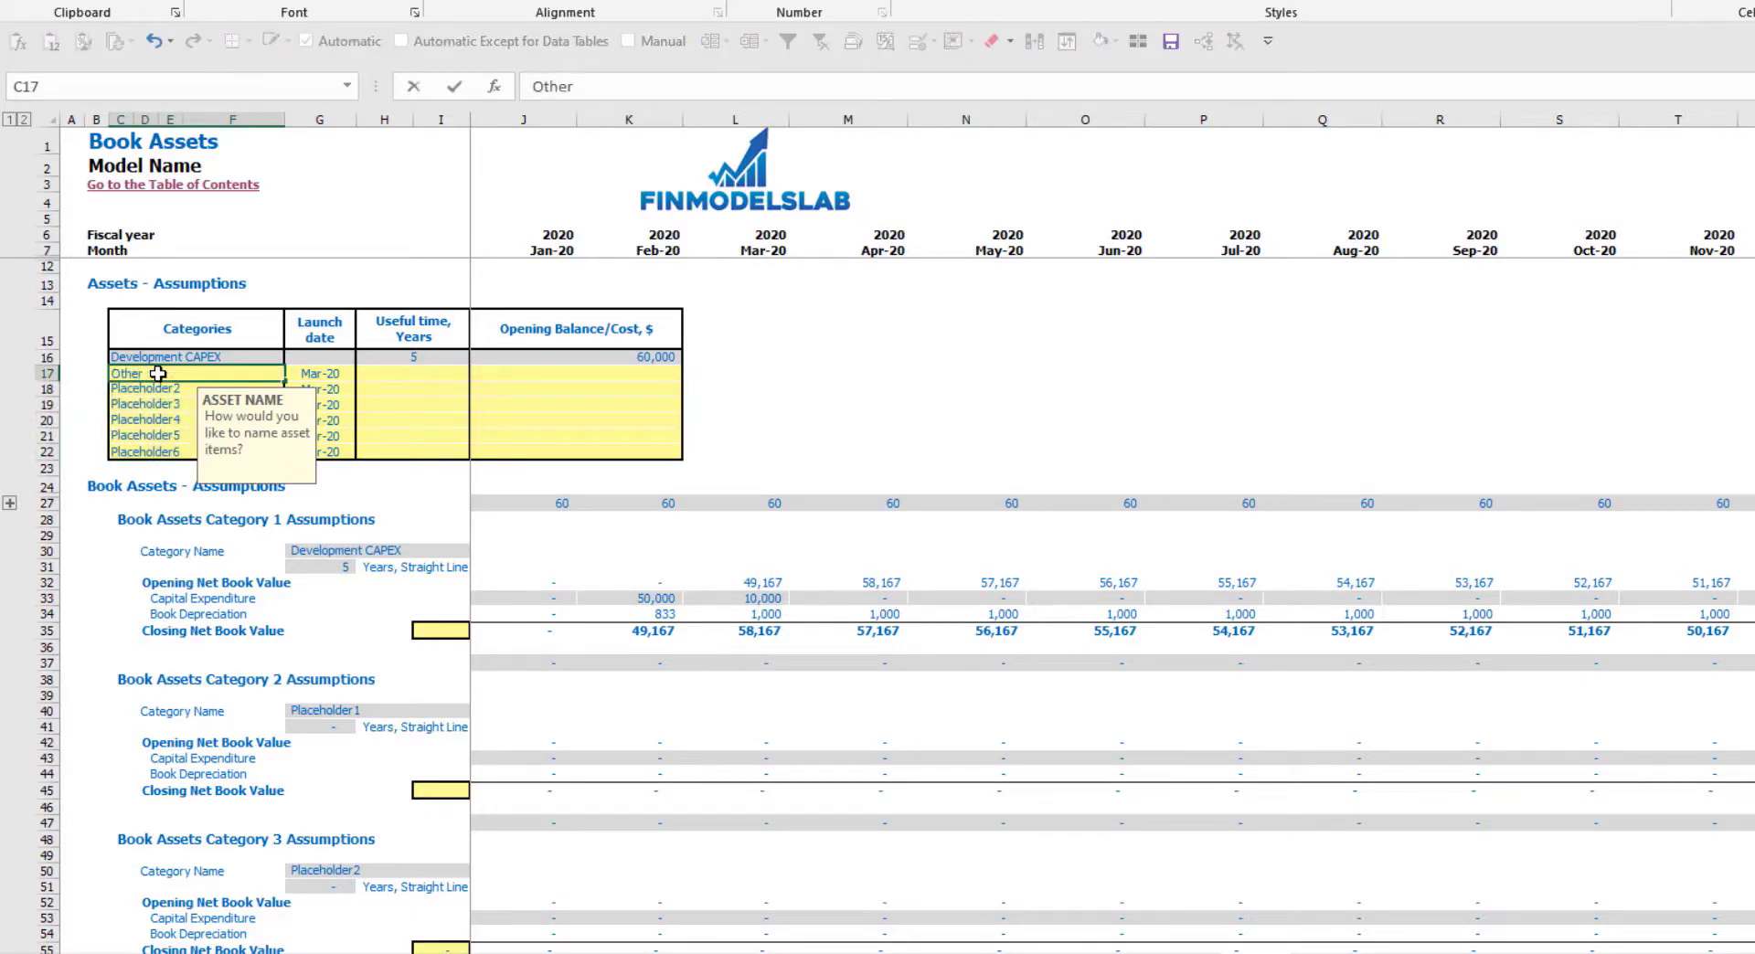
click(340, 375)
click(363, 372)
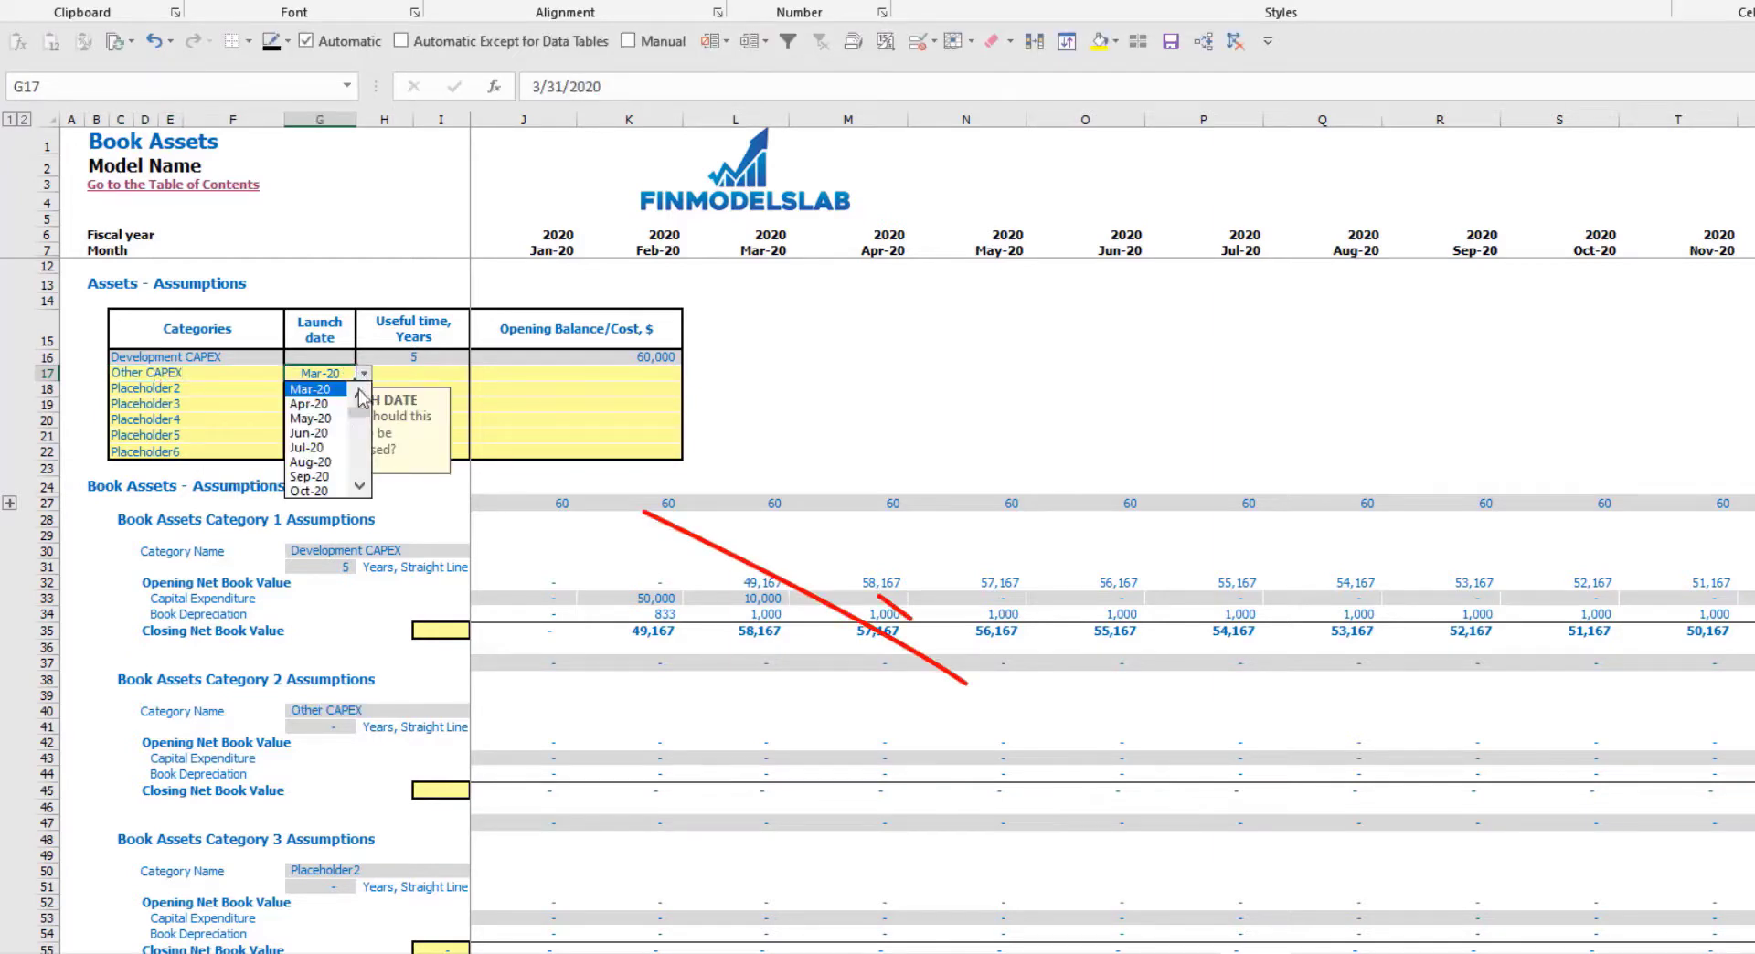
click(308, 433)
Enter a useful time of 3 years and a cost of 5,000 for Other CAPEX
click(438, 373)
text(3)
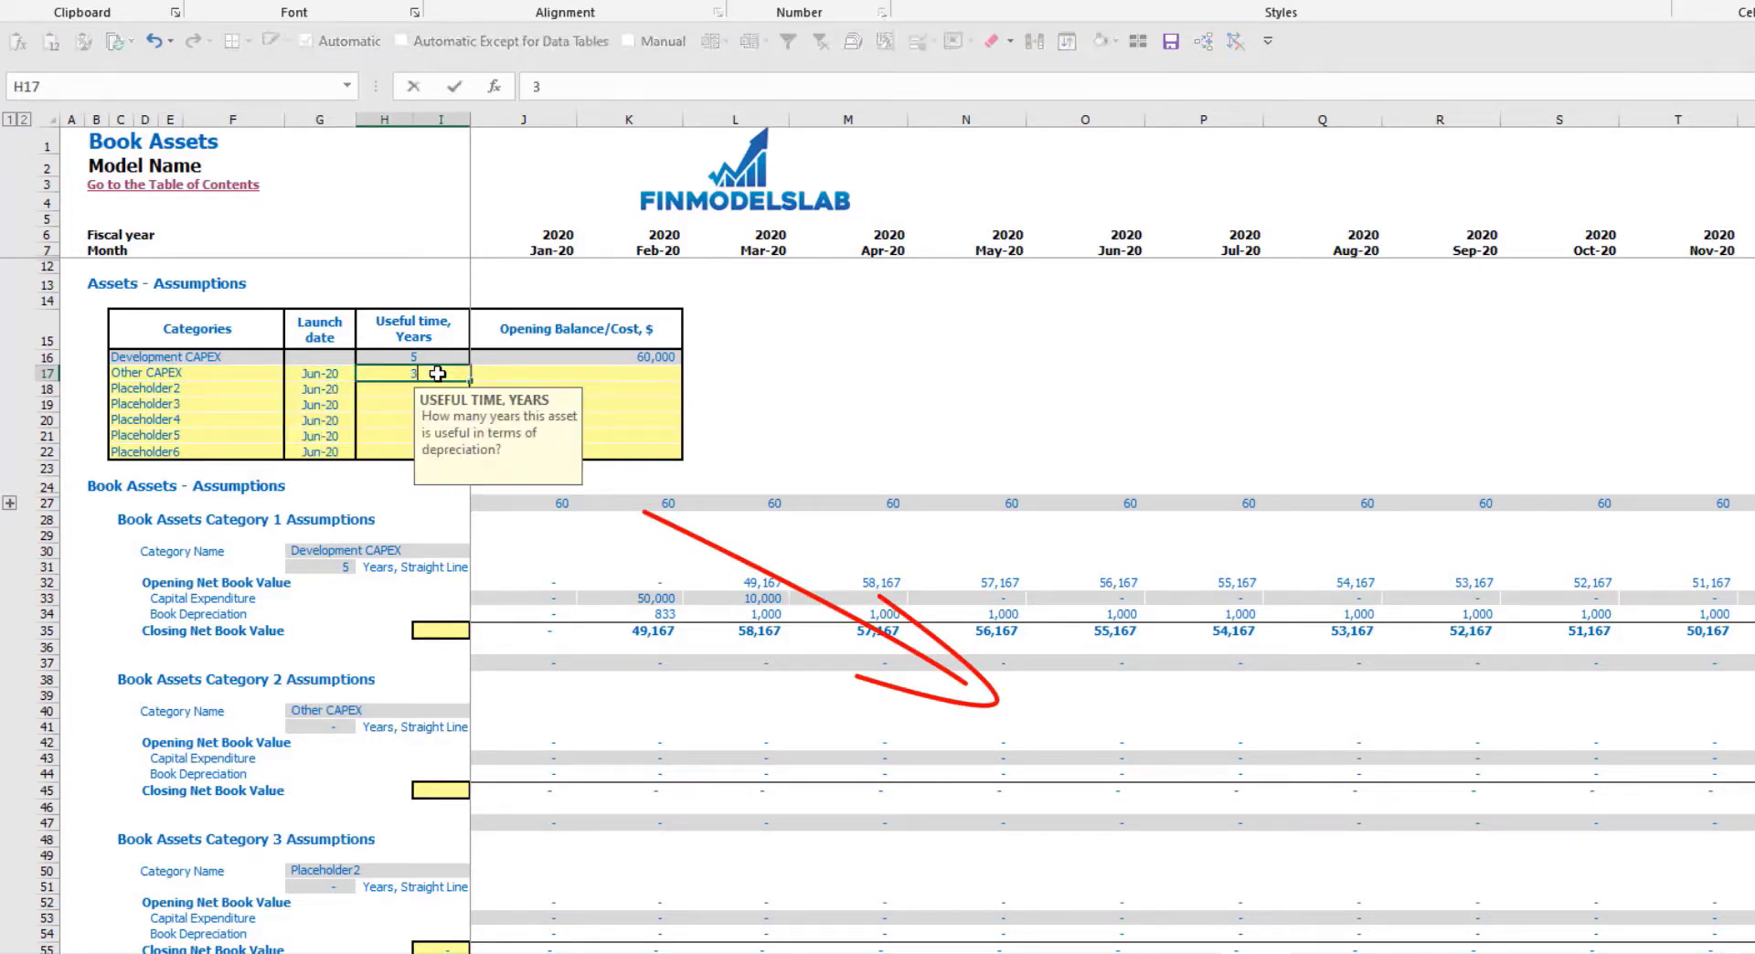
key(Return)
click(561, 370)
text(50)
key(Return)
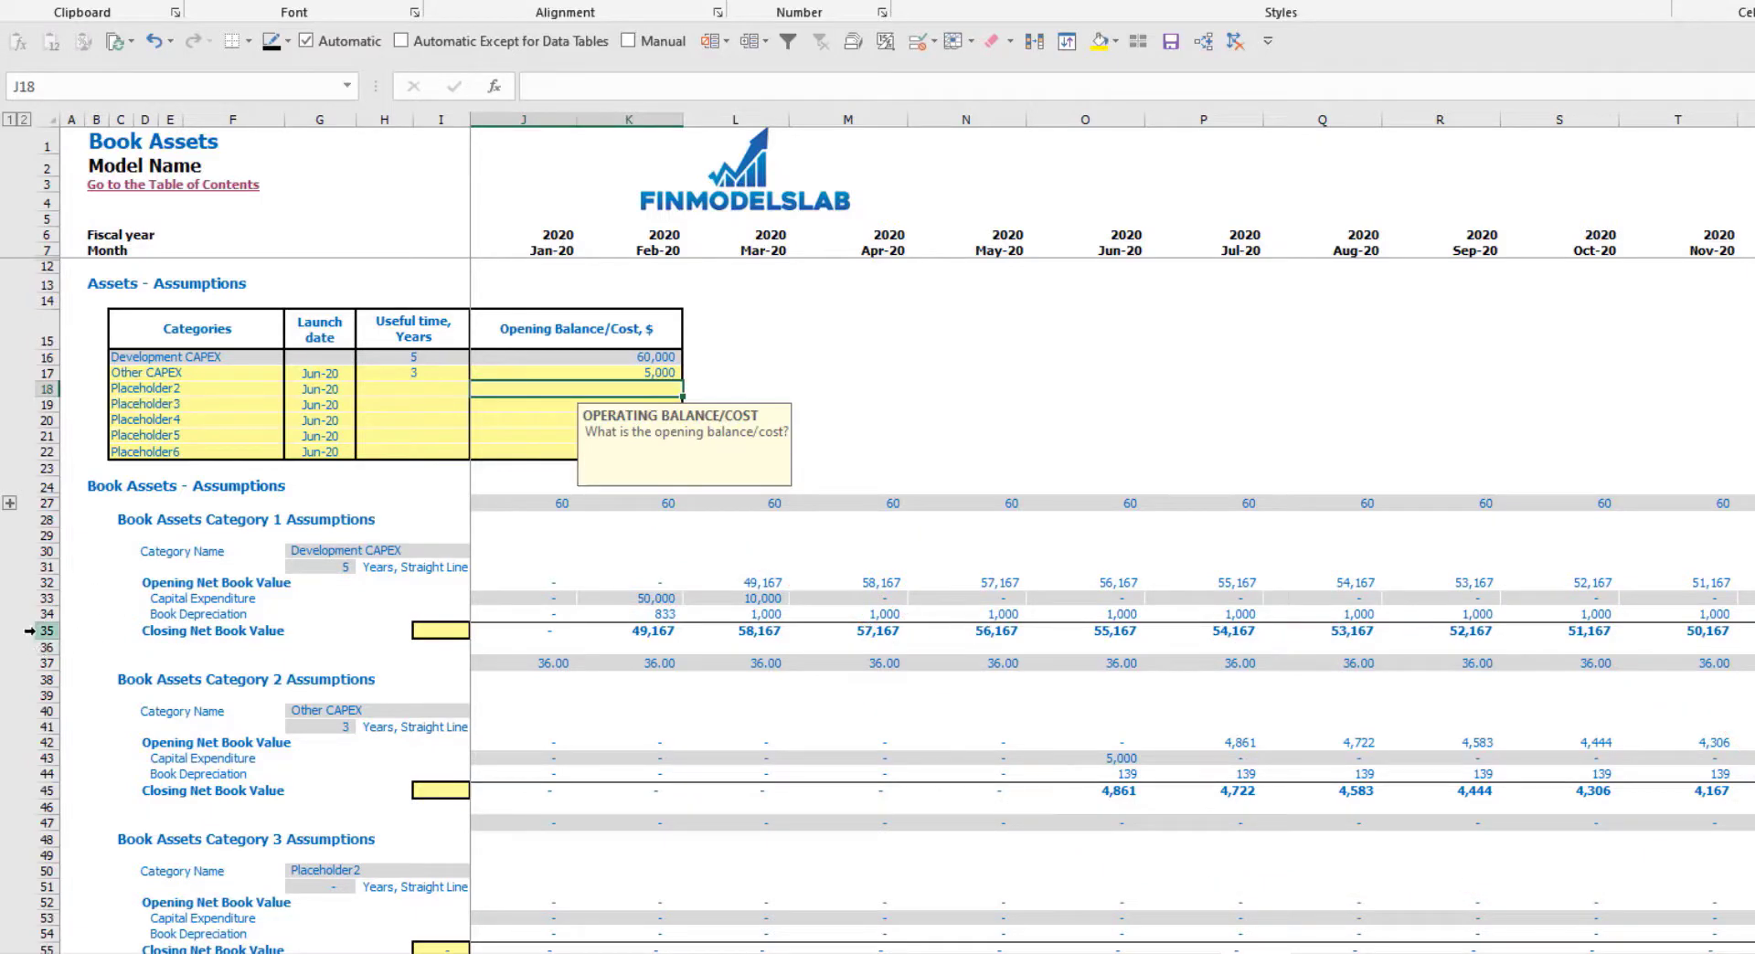
Check total depreciation and amortization in the Income Statement and fixed assets capital expenditure in the Cash Flow Statement
key(ctrl+Page_Down)
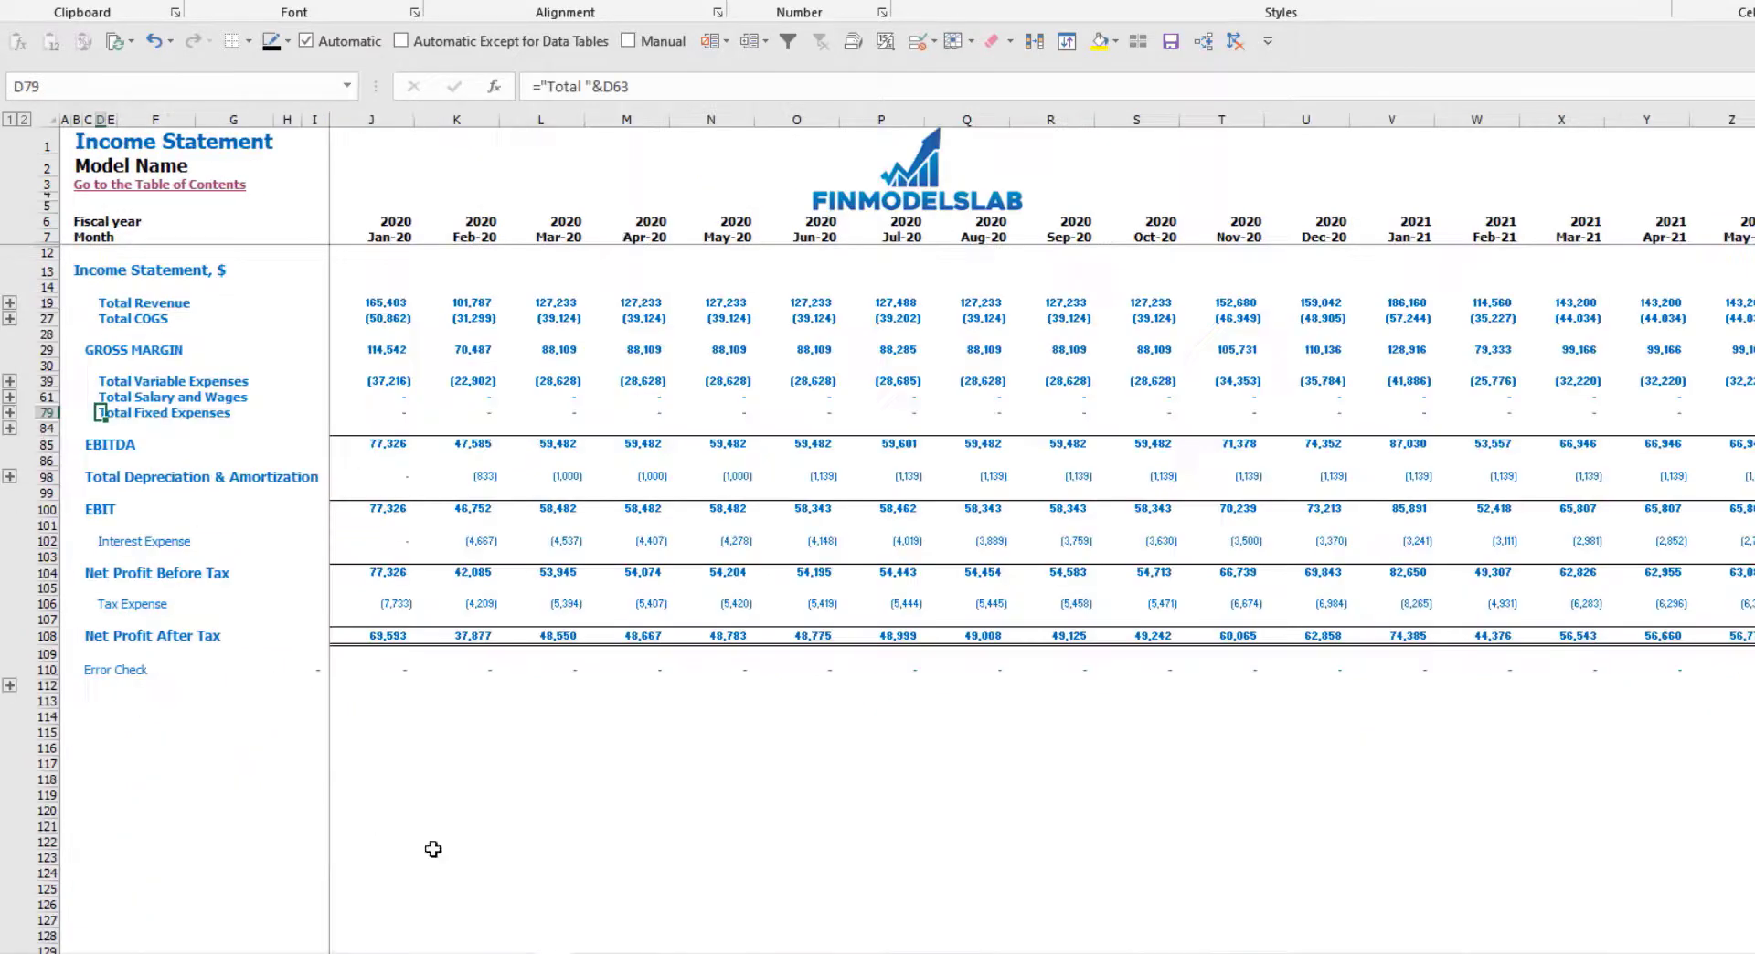
click(42, 477)
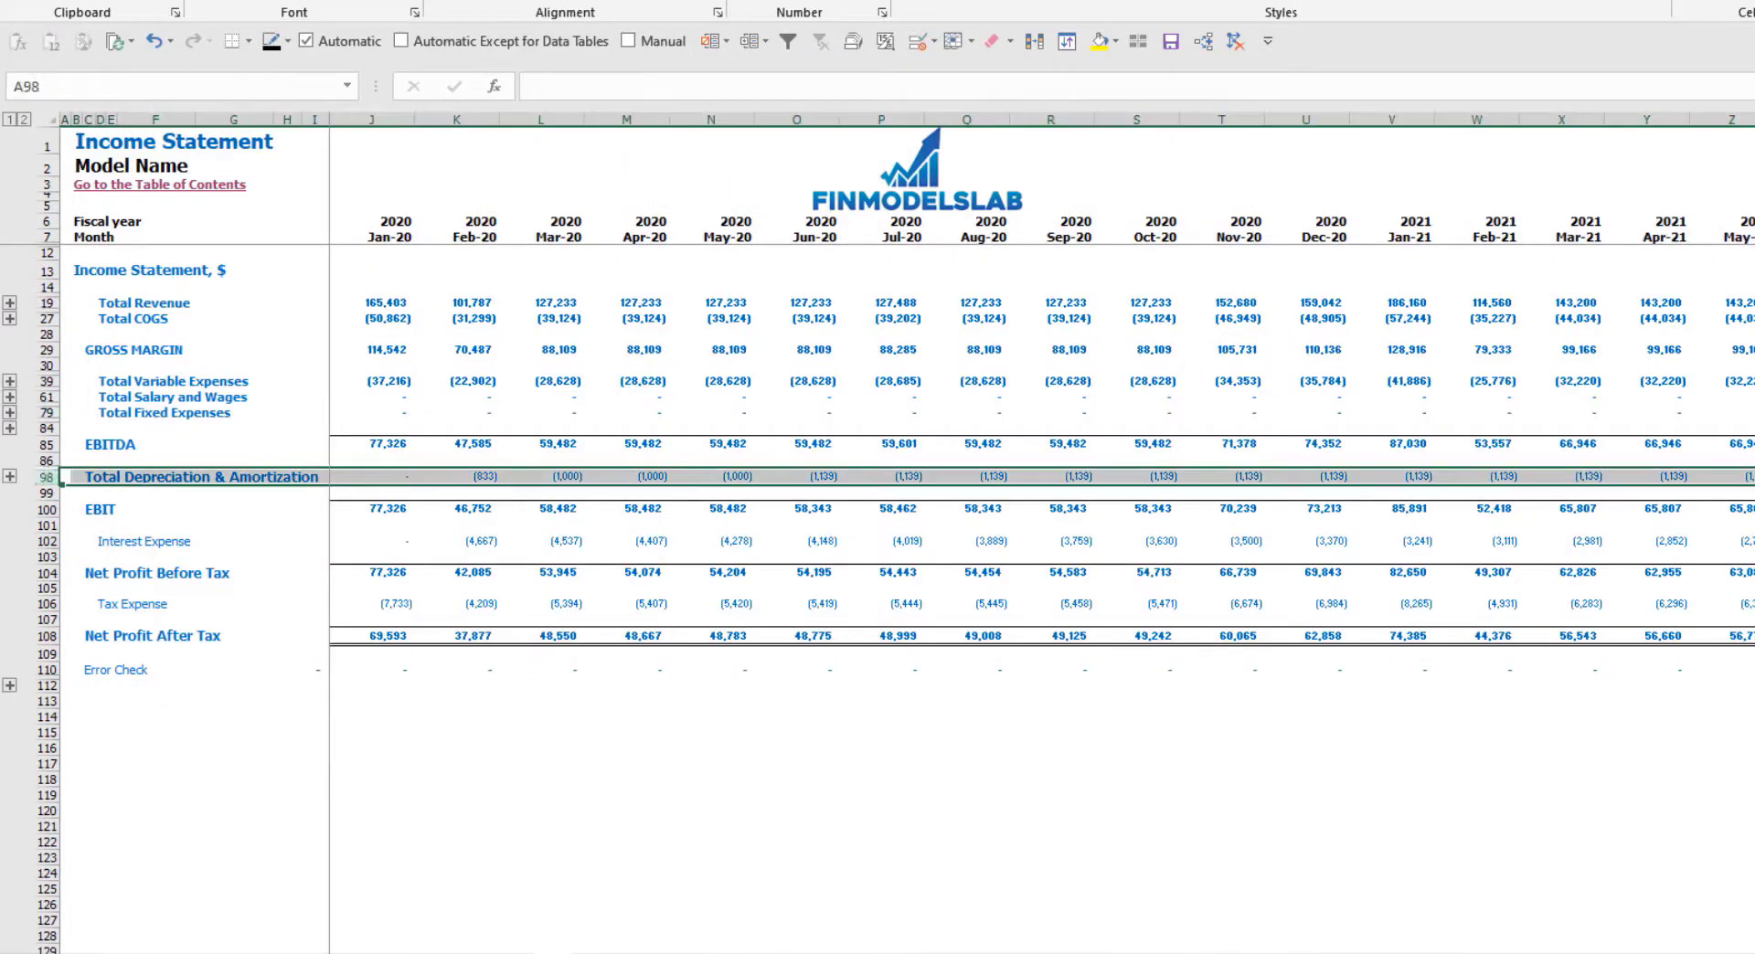
key(ctrl+Page_Down)
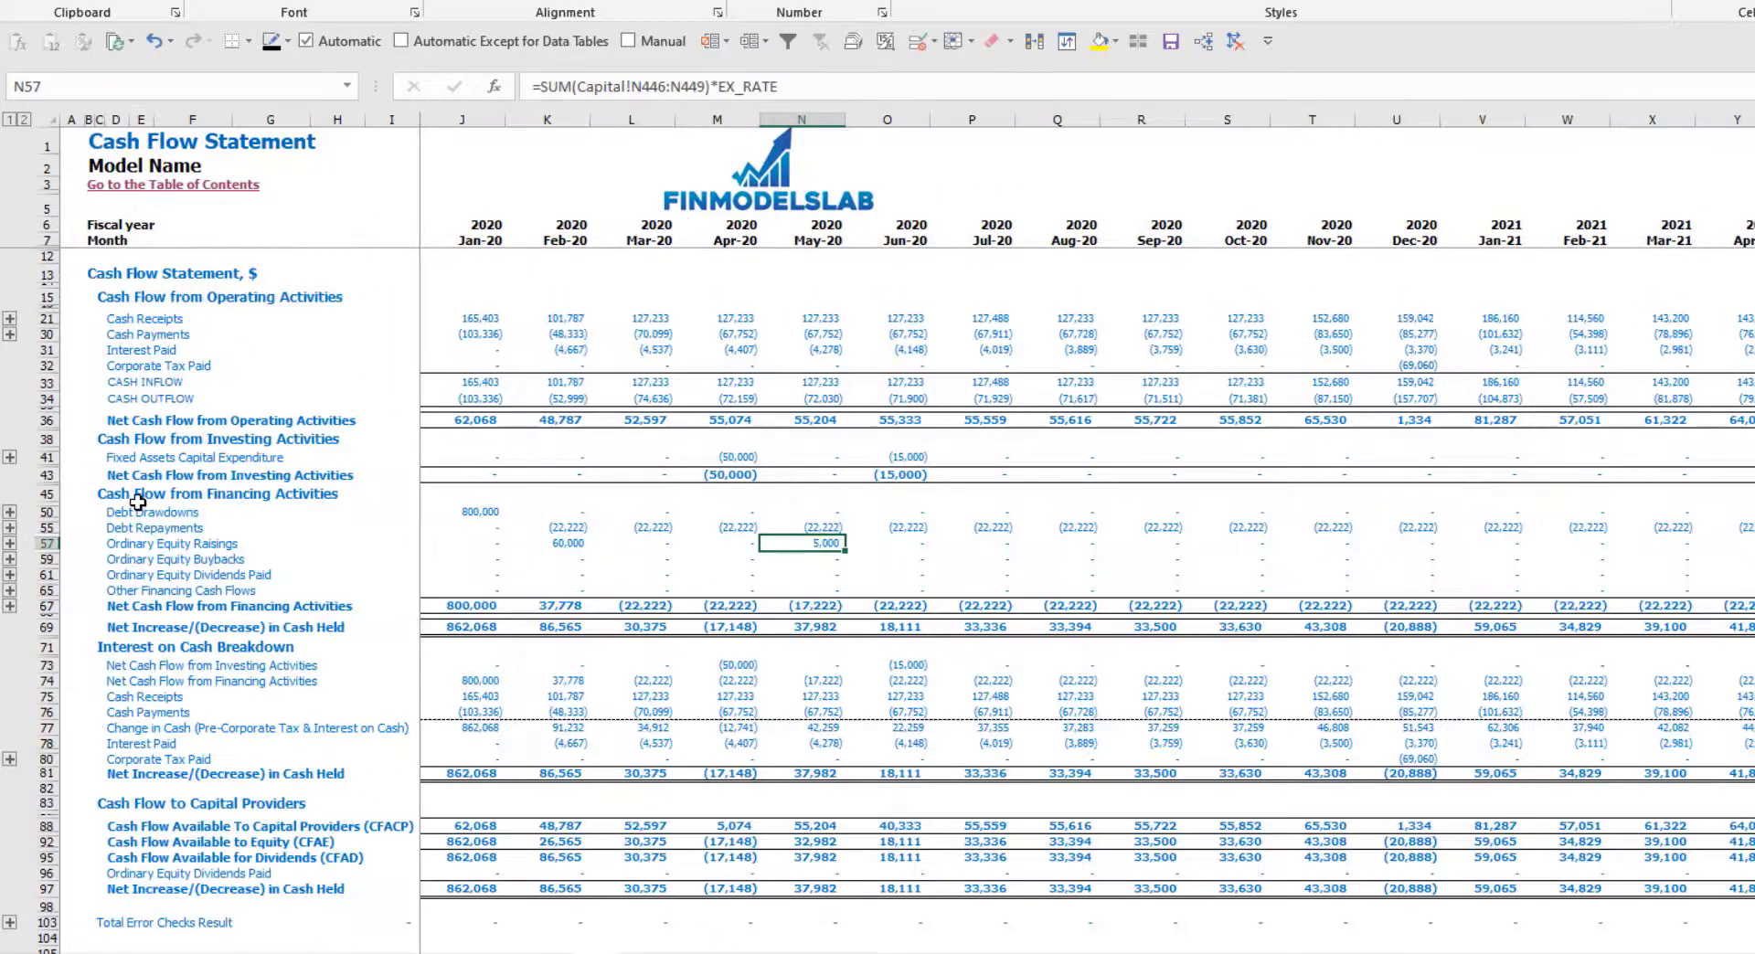
click(47, 457)
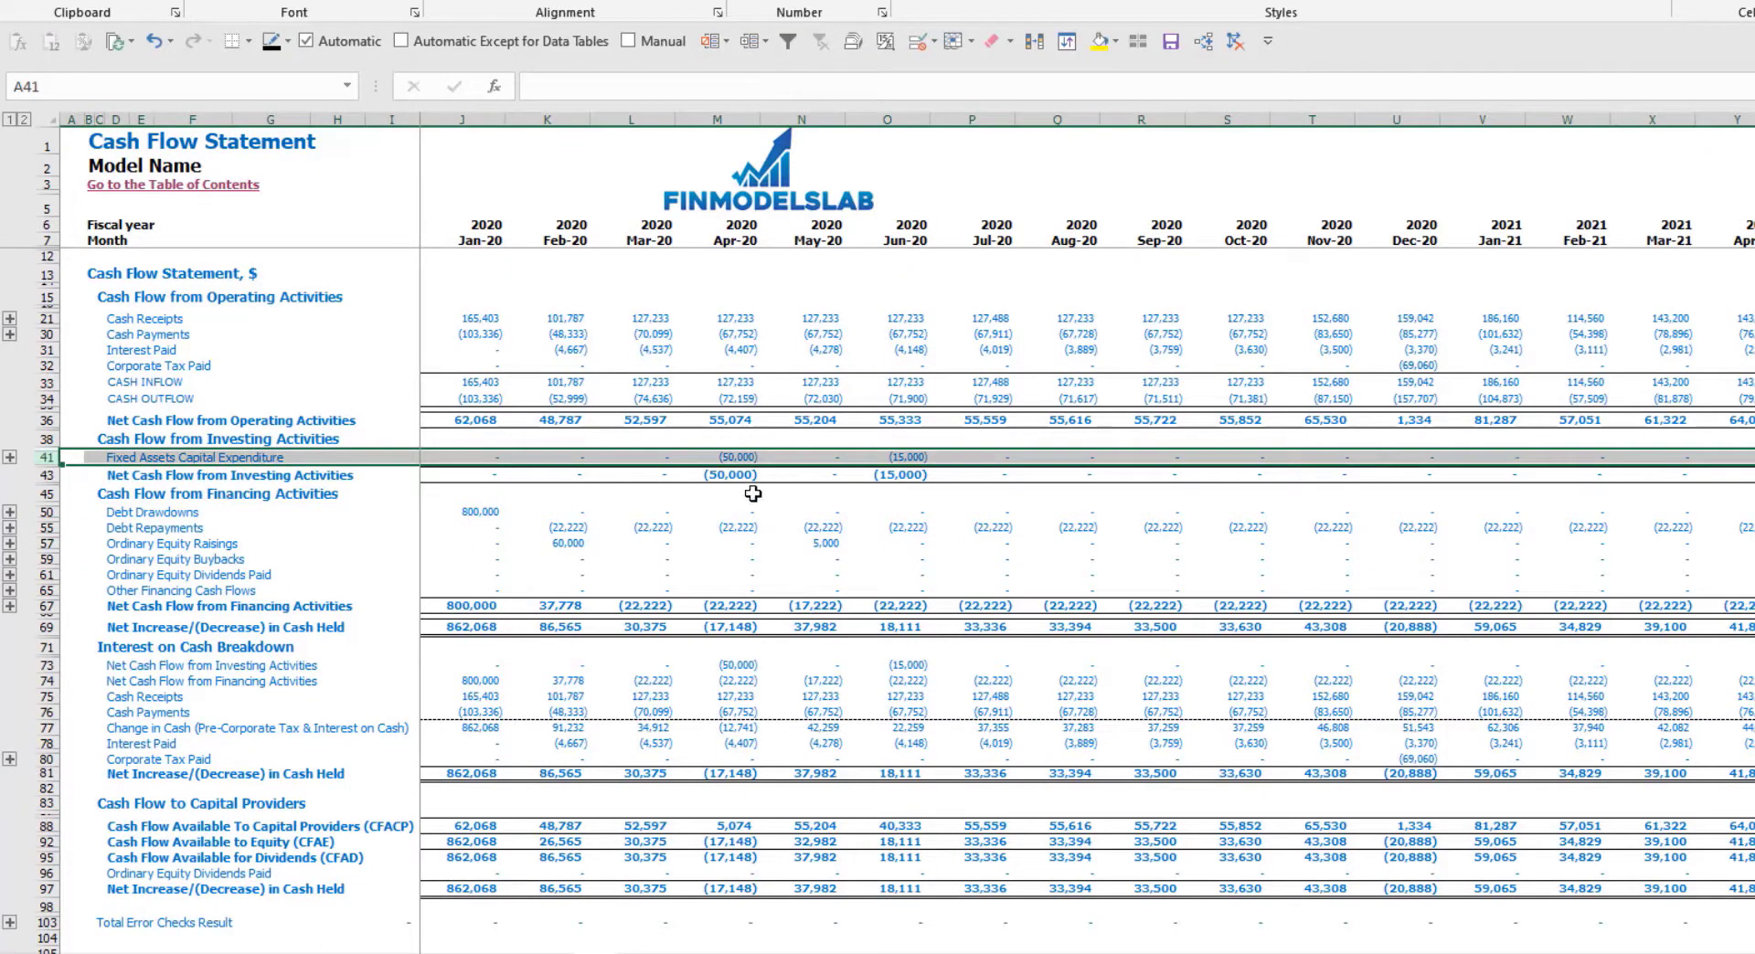
Examine Fixed Assets, Assets Closing Net Book Value, CAPEX Prepayment and CAPEX Payable in the Balance Sheet
key(ctrl+Page_Down)
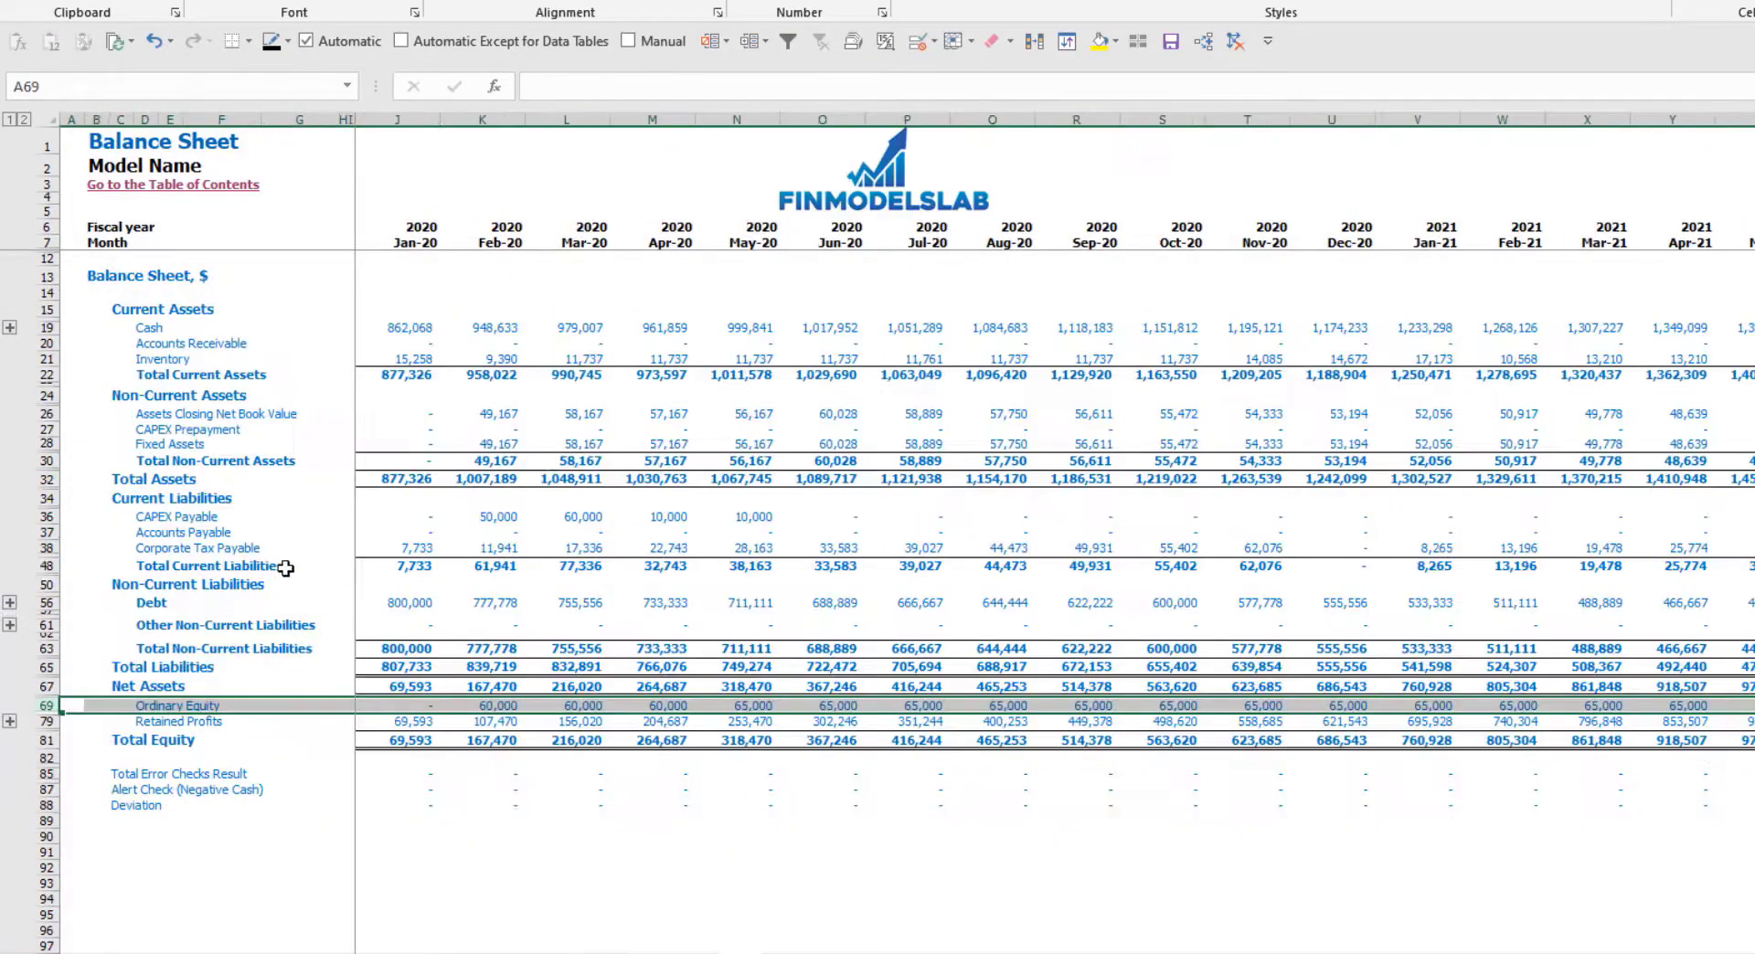
click(45, 443)
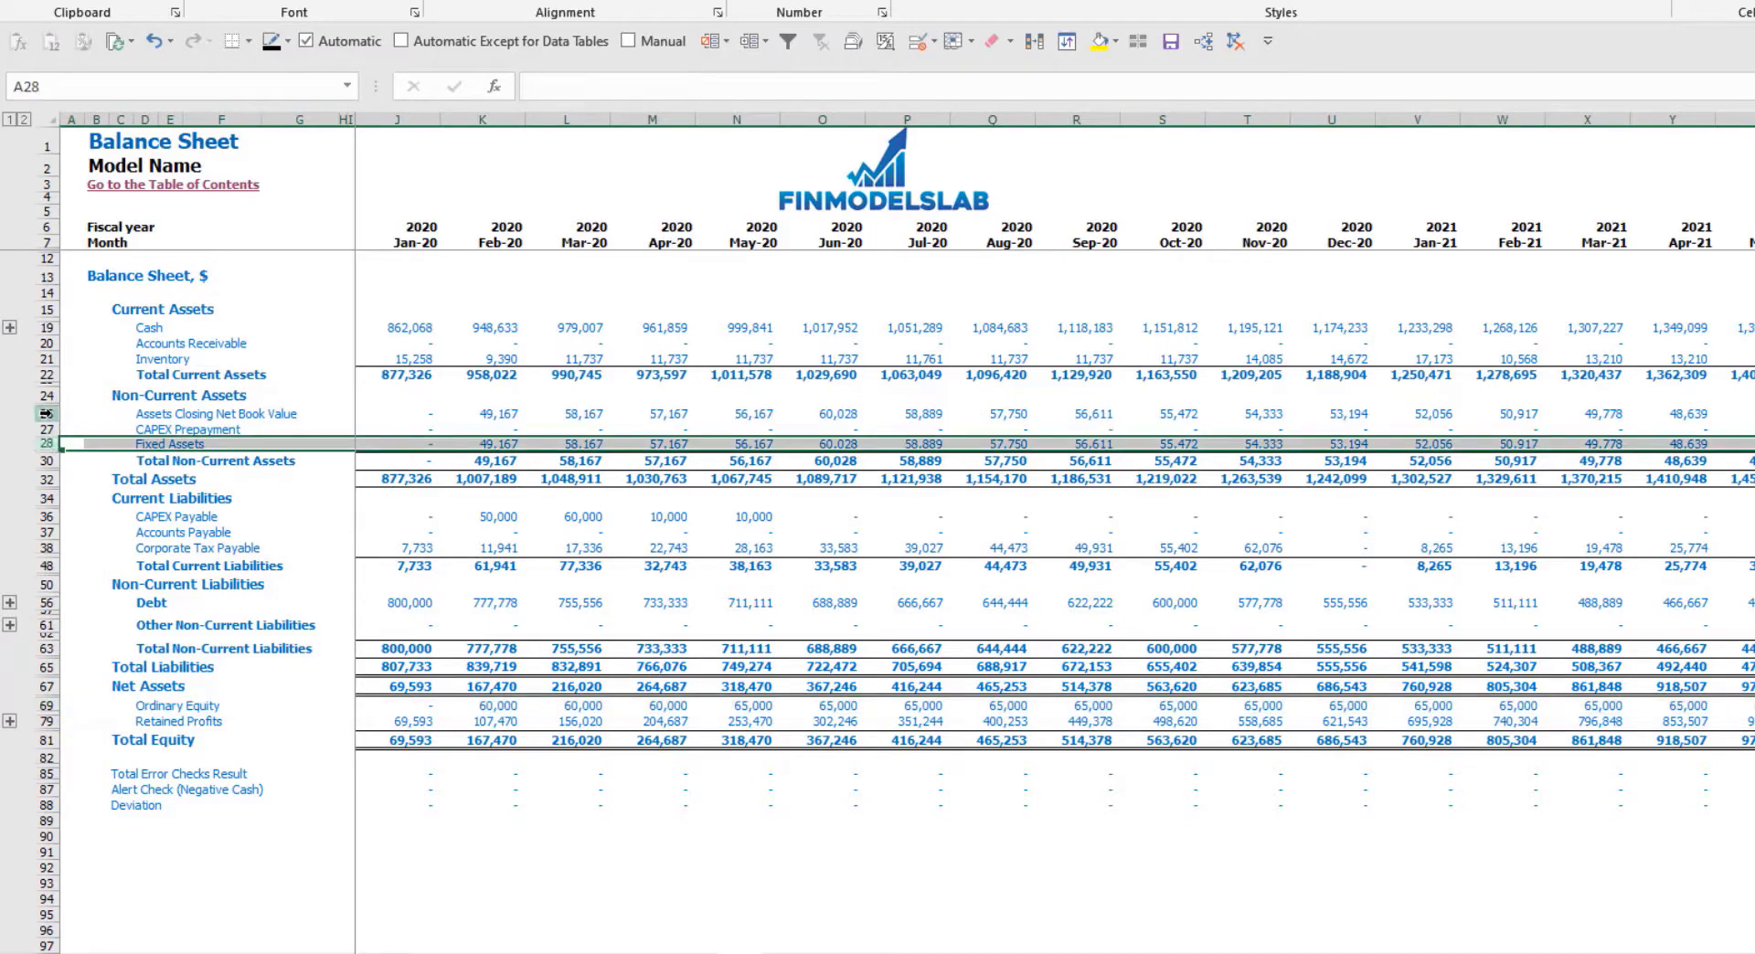
click(46, 413)
click(46, 429)
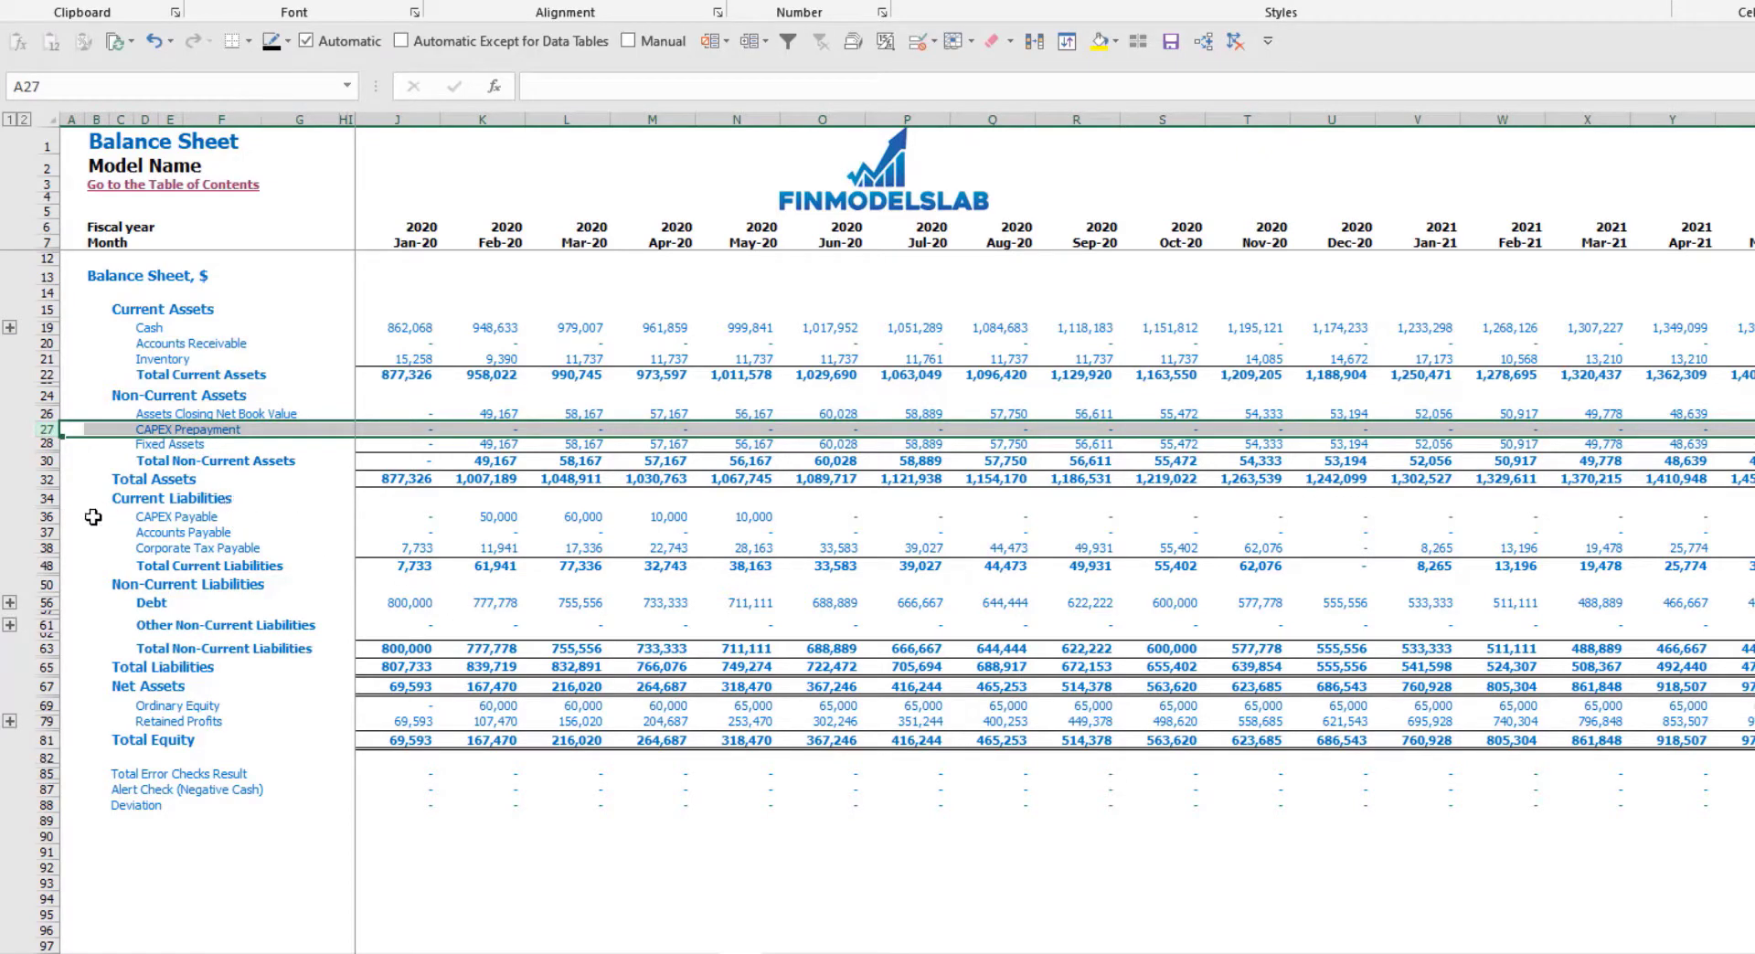
click(46, 517)
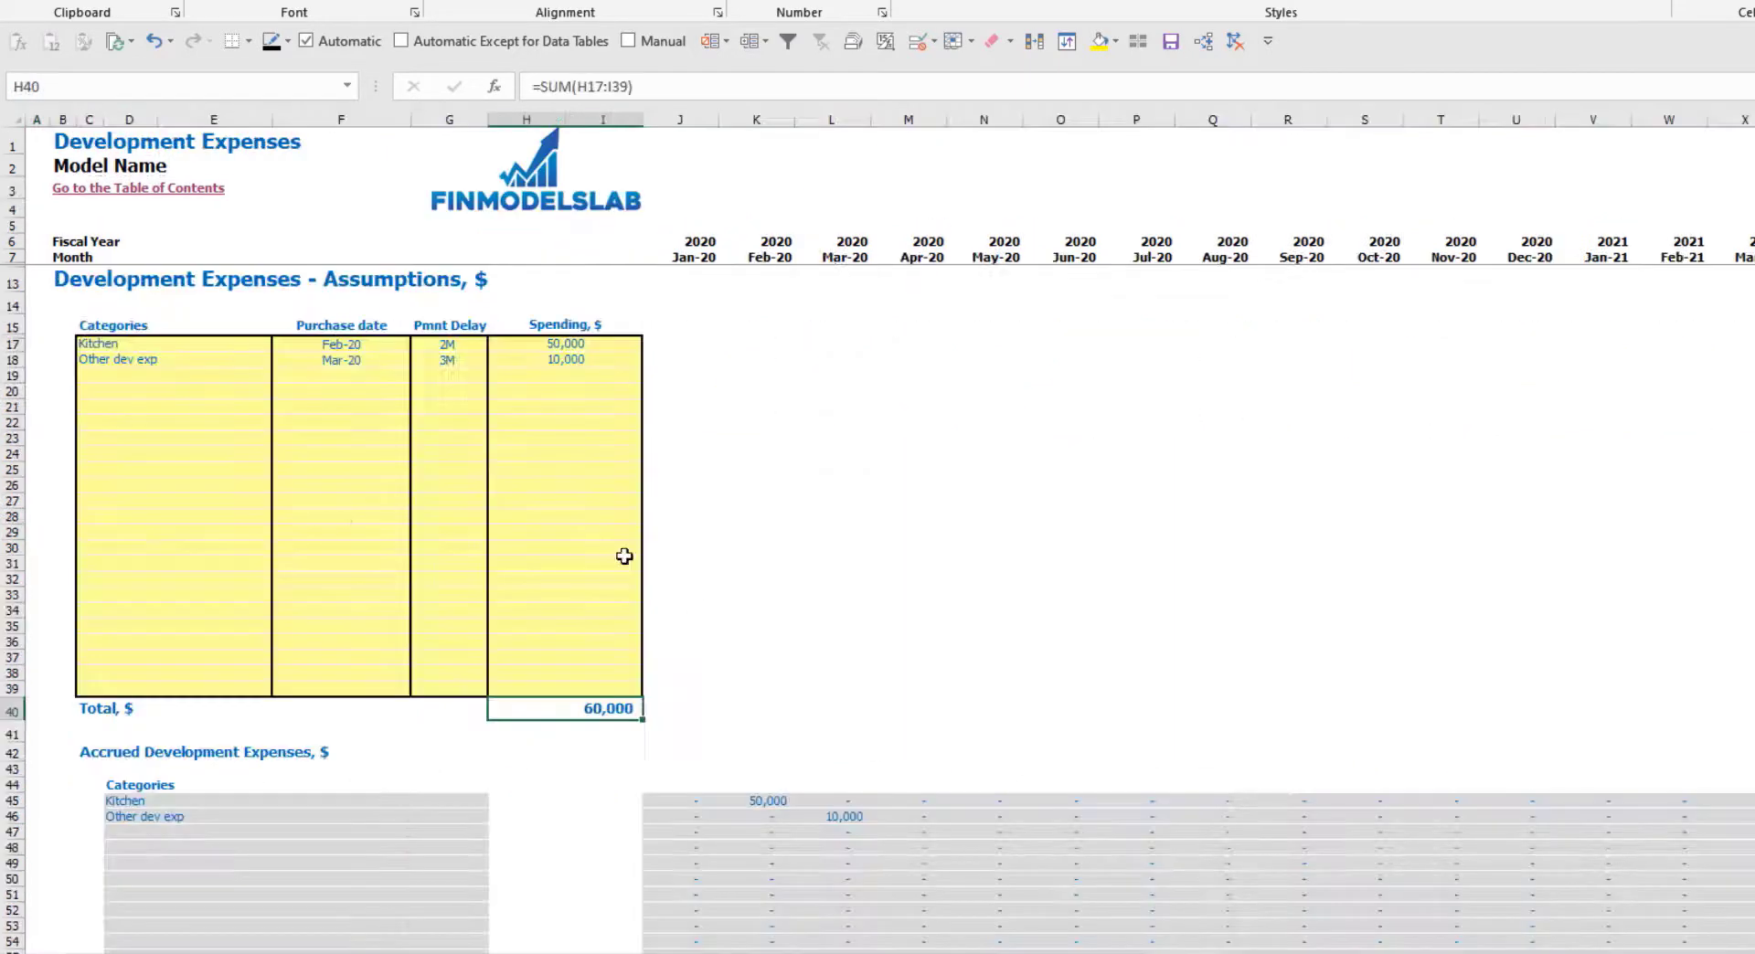
Remove the payment delays of Kitchen and Other dev exp, and compare the assets' closing net book value with Fixed Assets in the Balance Sheet
click(463, 345)
click(442, 360)
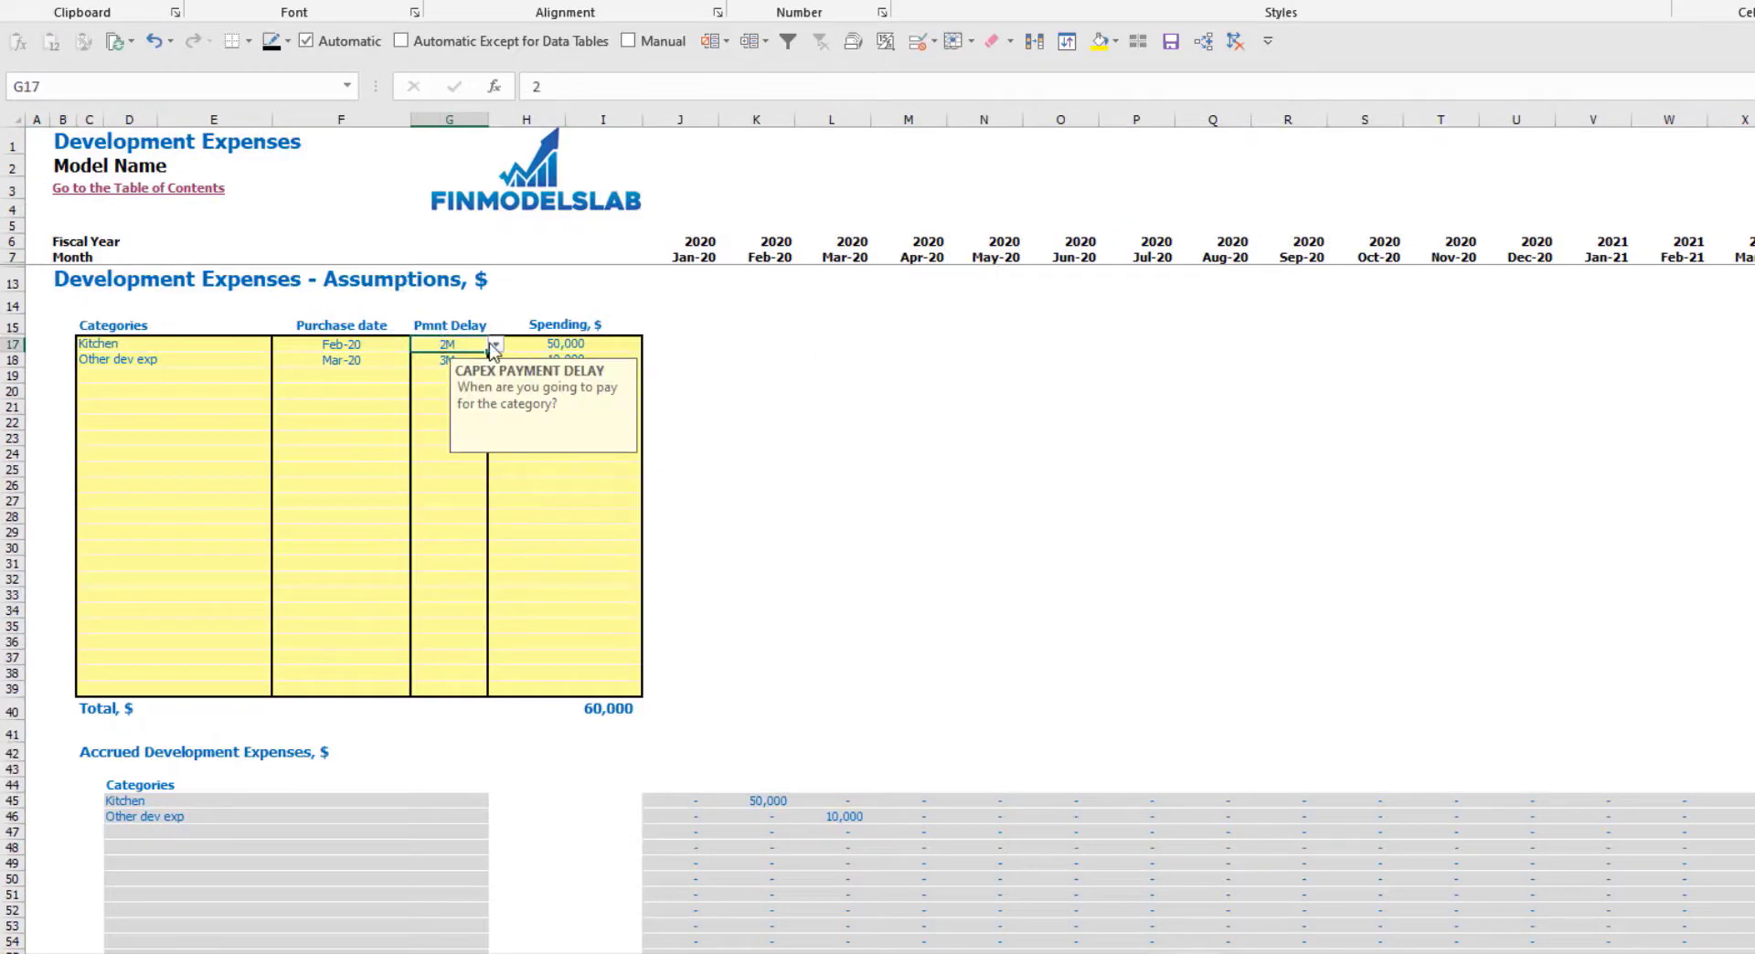
click(495, 344)
click(439, 359)
click(450, 360)
click(494, 360)
click(454, 391)
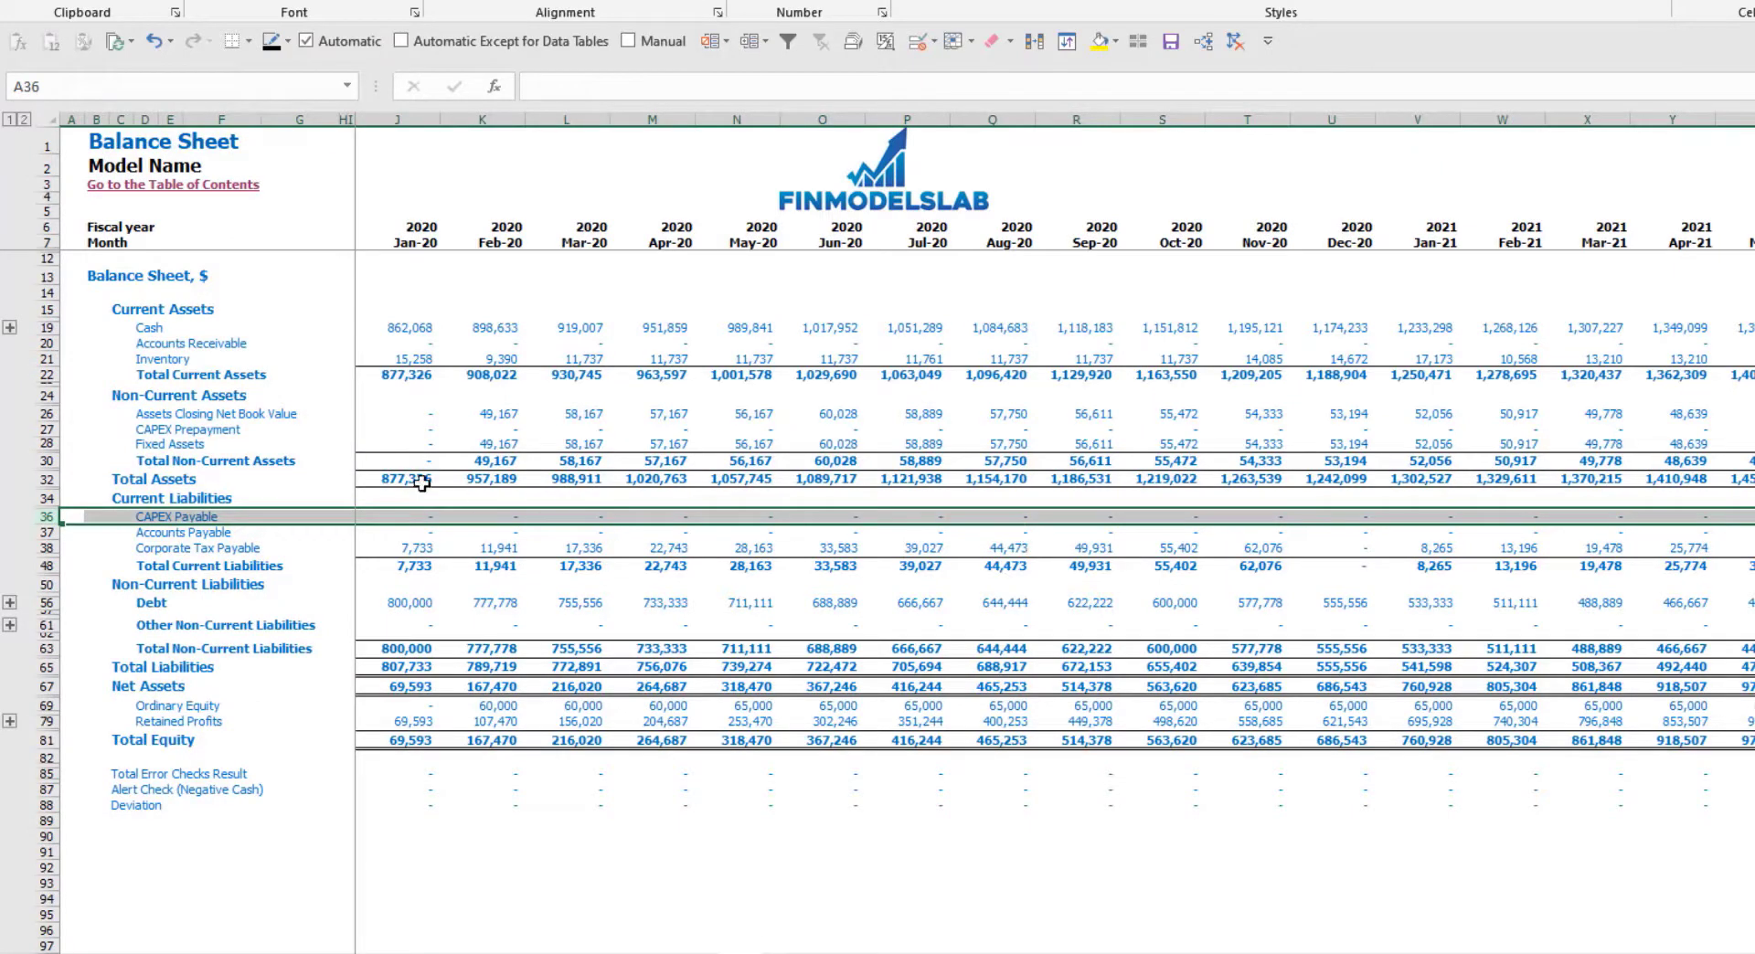
drag(493, 413, 851, 420)
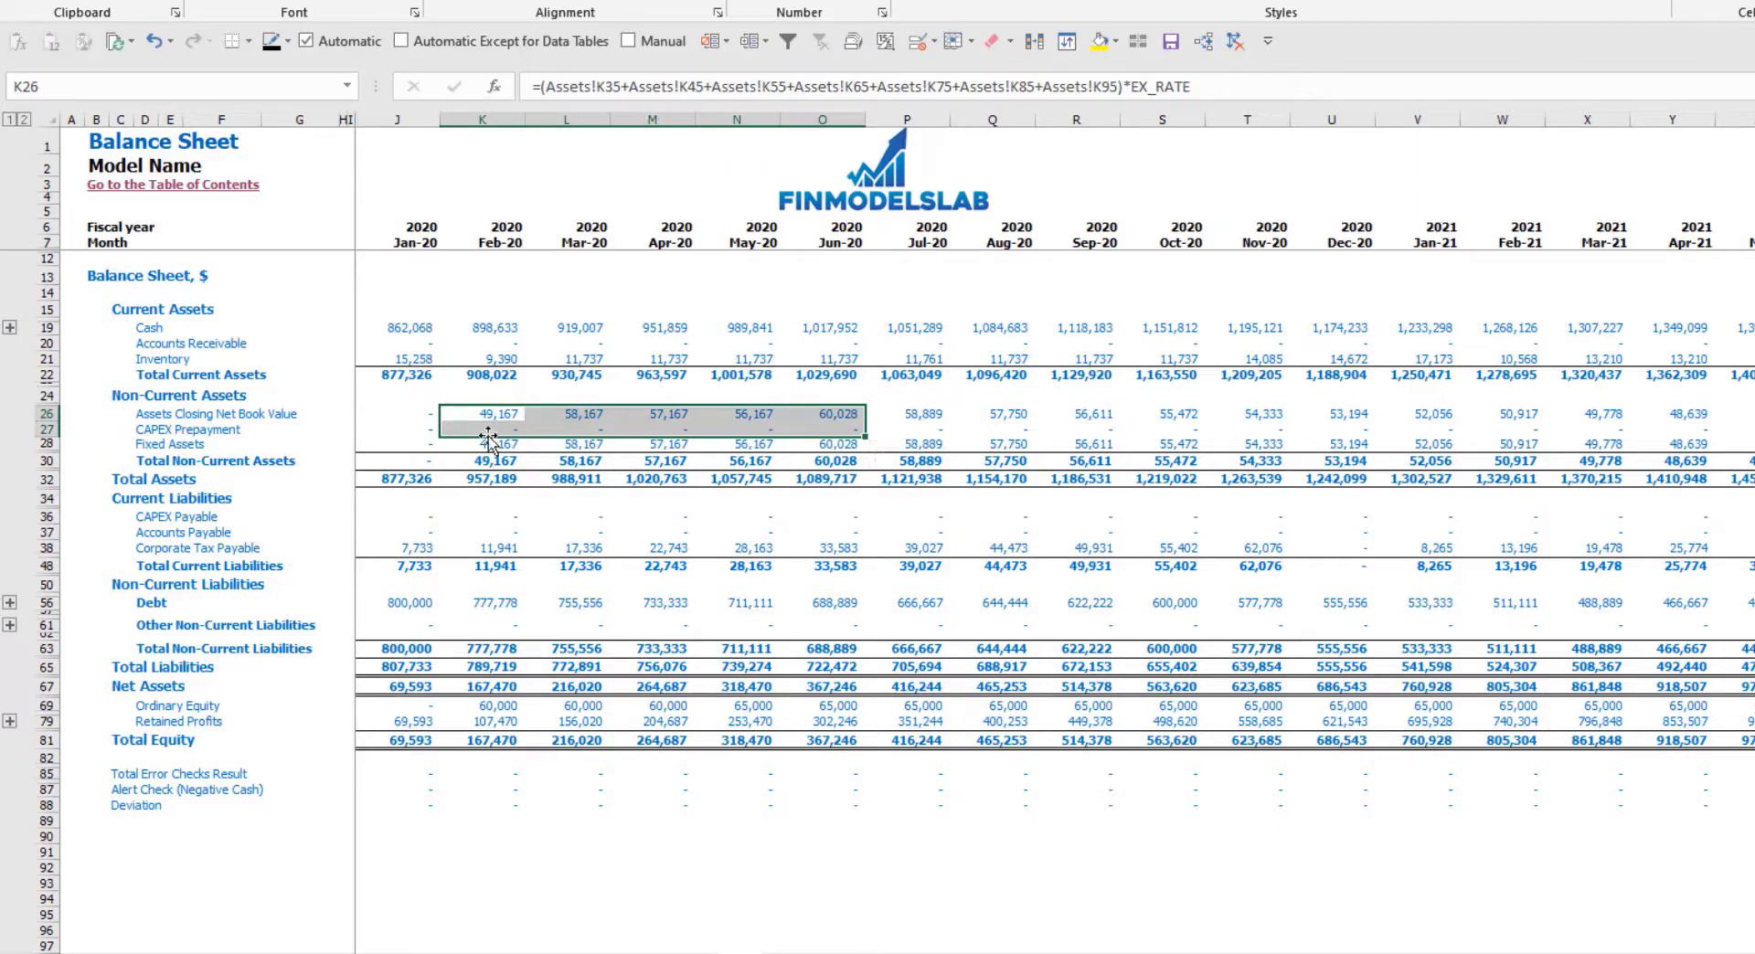
drag(494, 444, 916, 442)
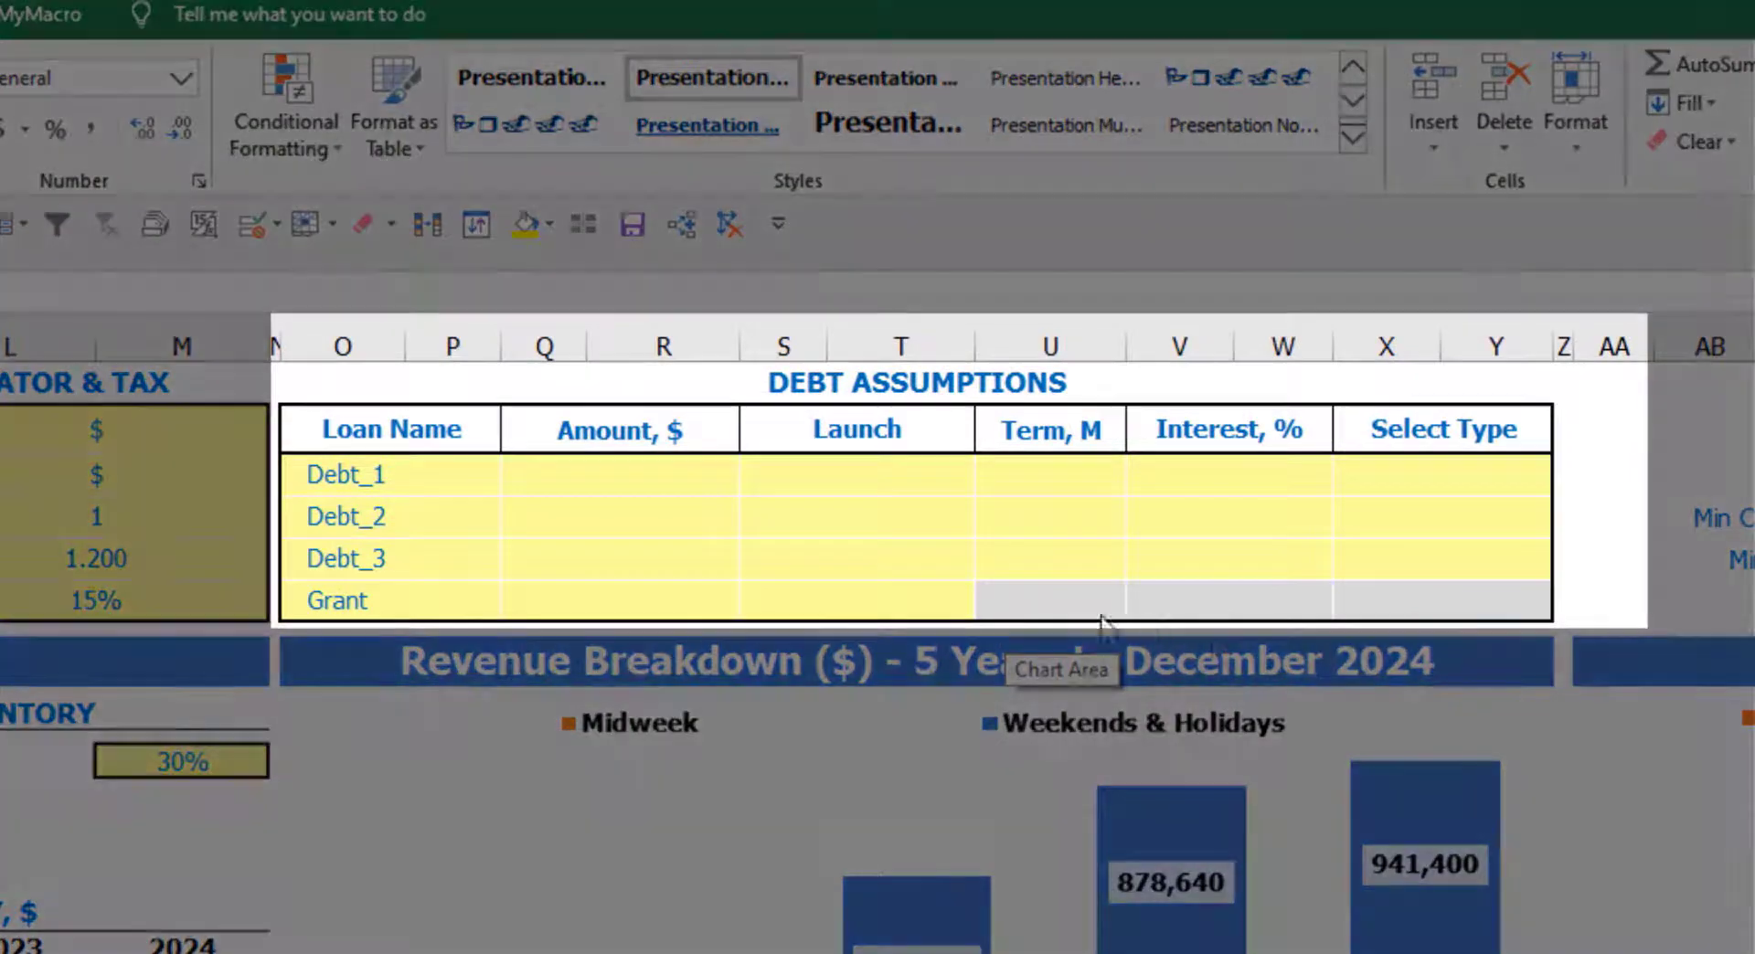
Try the Annuity repayment type for Debt_1 in the dashboard's debt assumptions
click(1014, 391)
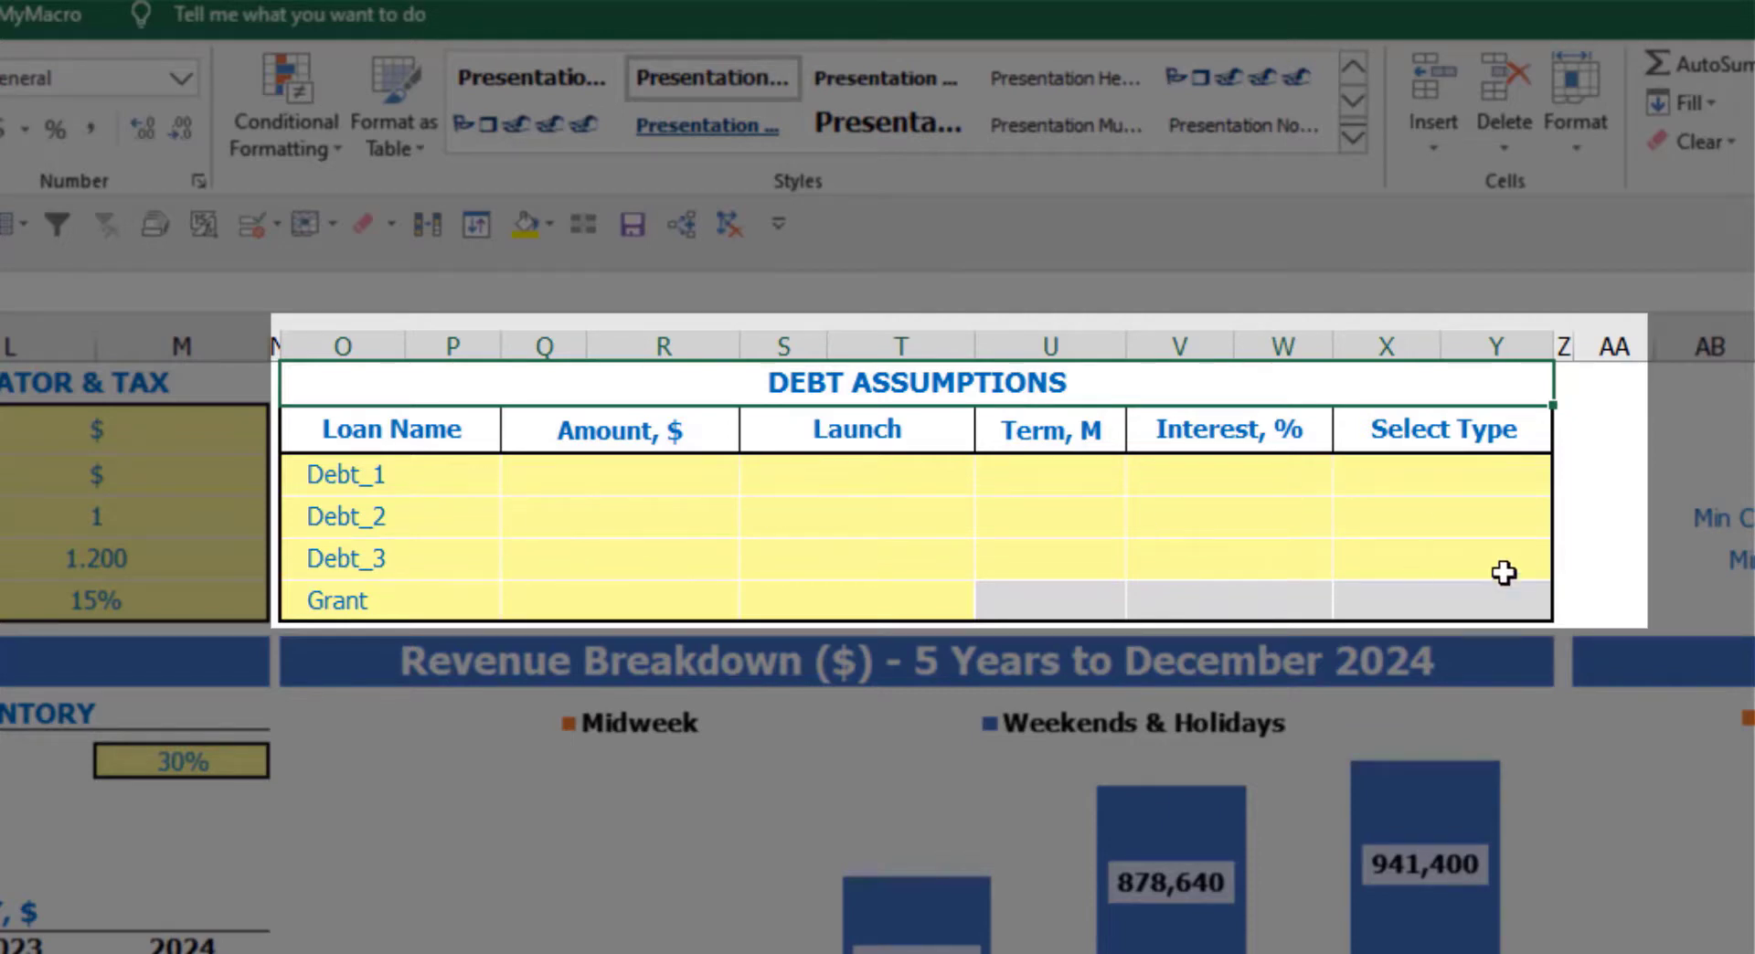
click(1542, 462)
click(1568, 479)
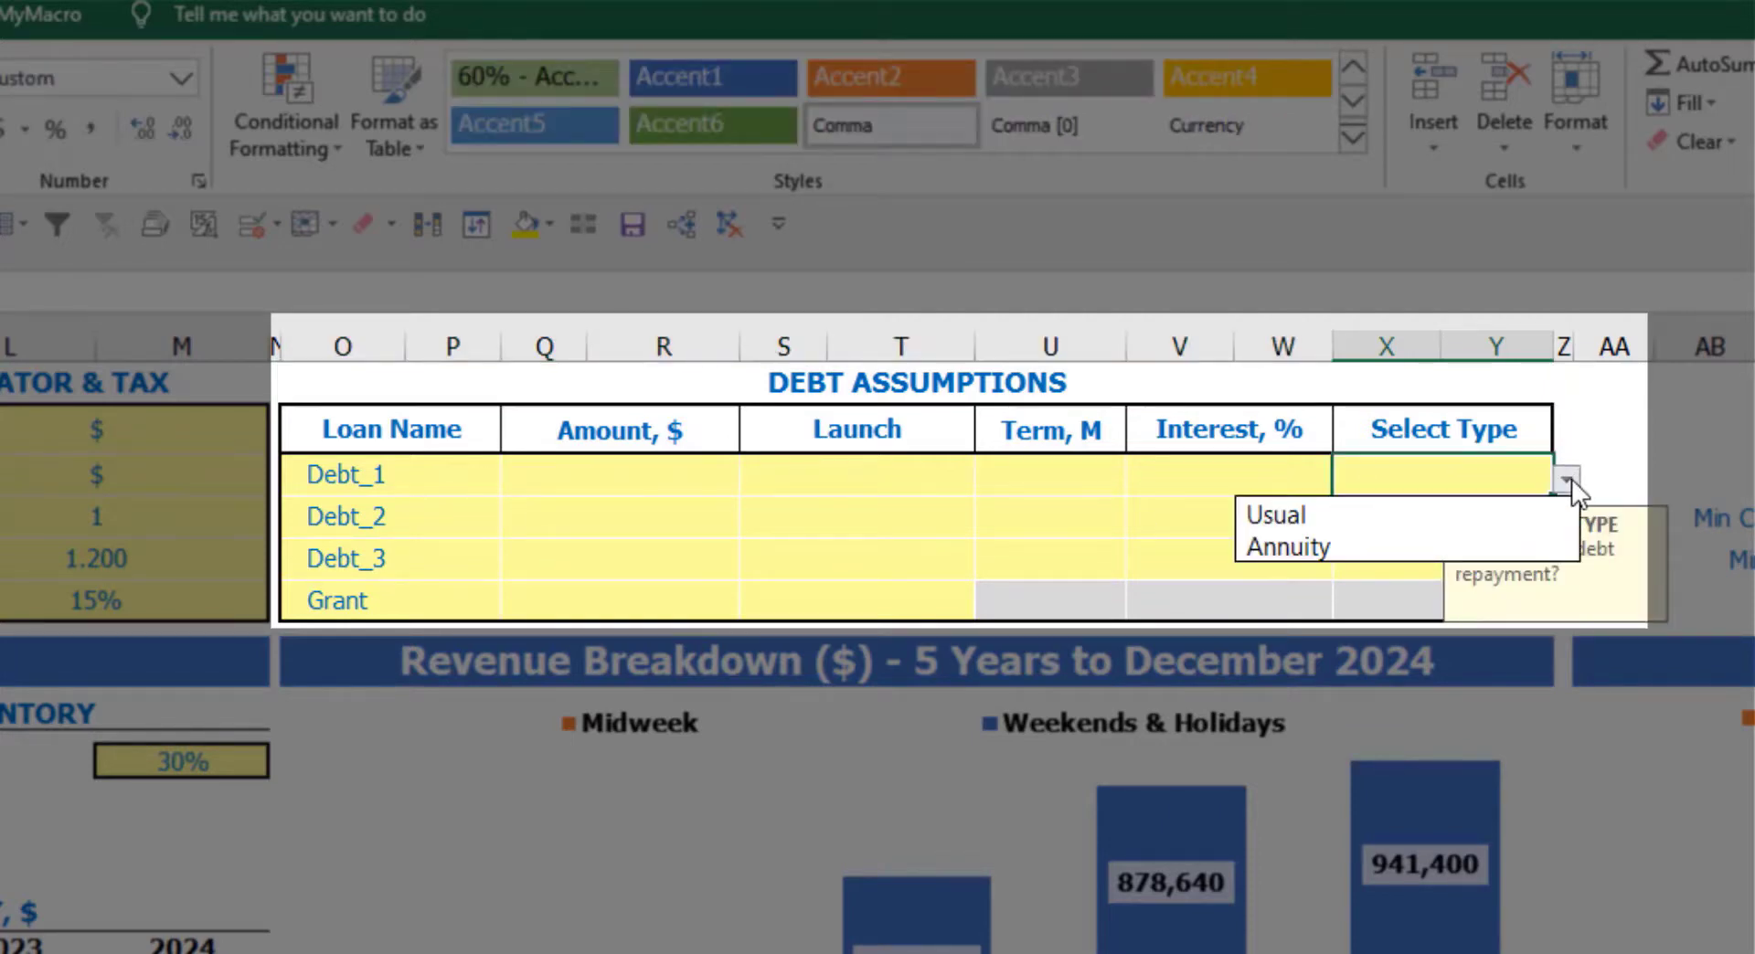
click(1524, 537)
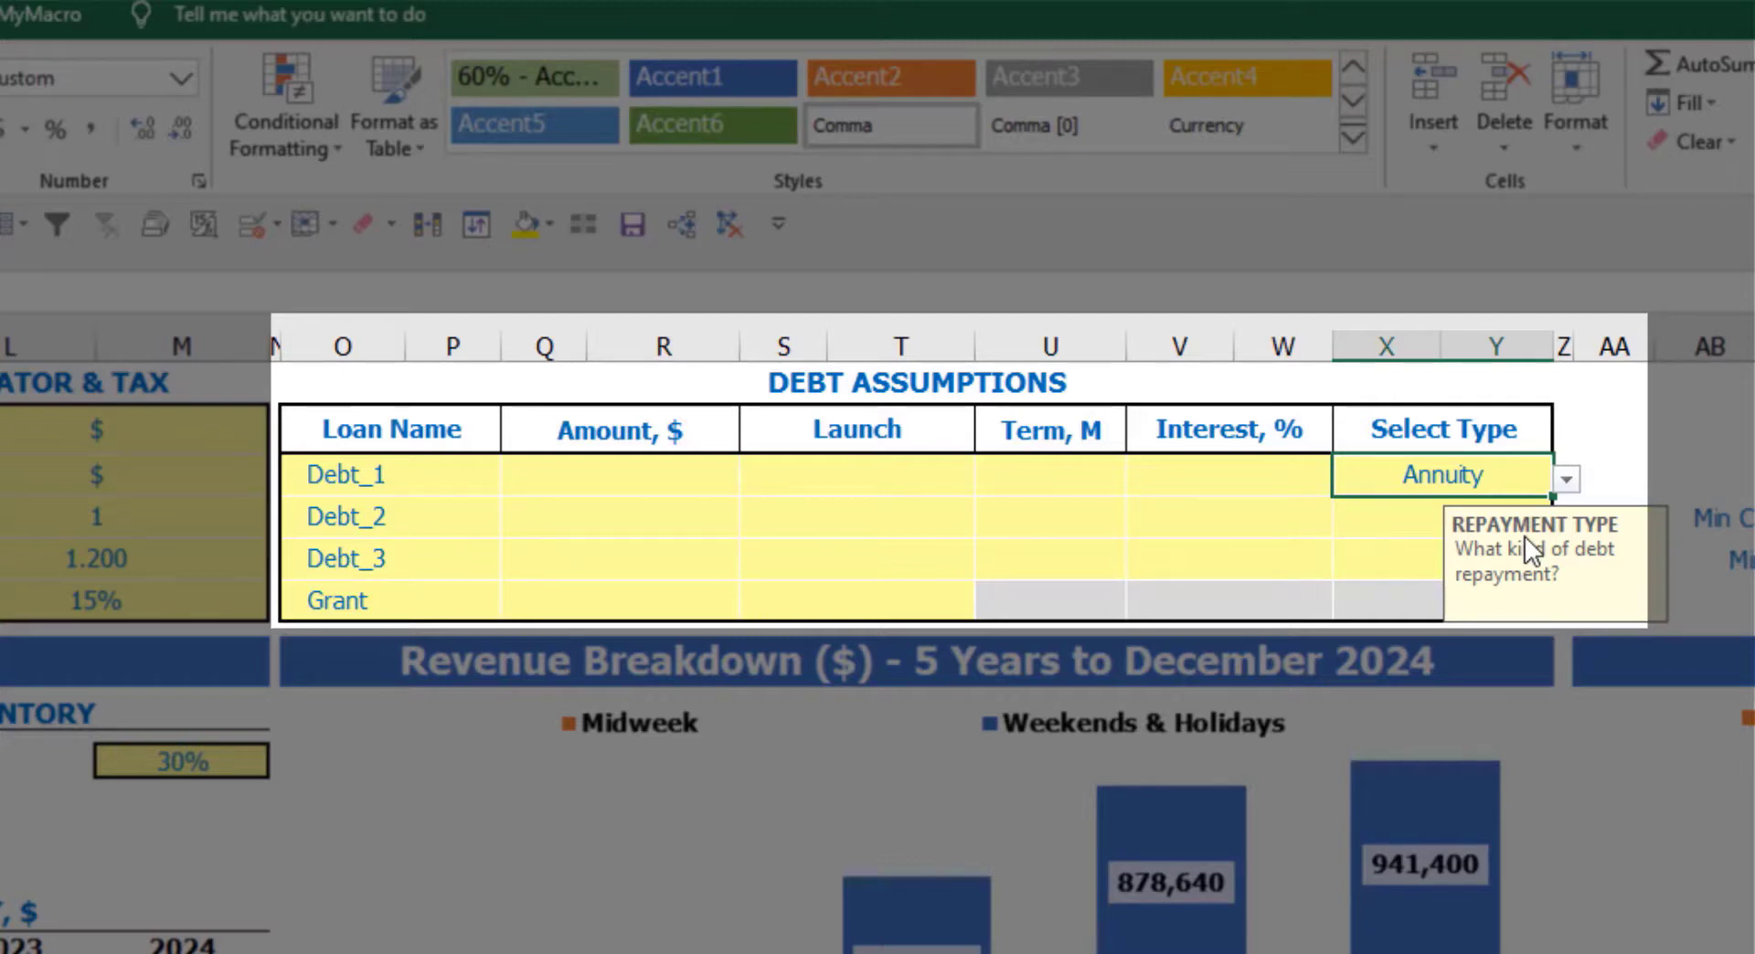
Set Debt_1's repayment type to Usual and its amount to 1,000,000
click(1566, 479)
click(1503, 516)
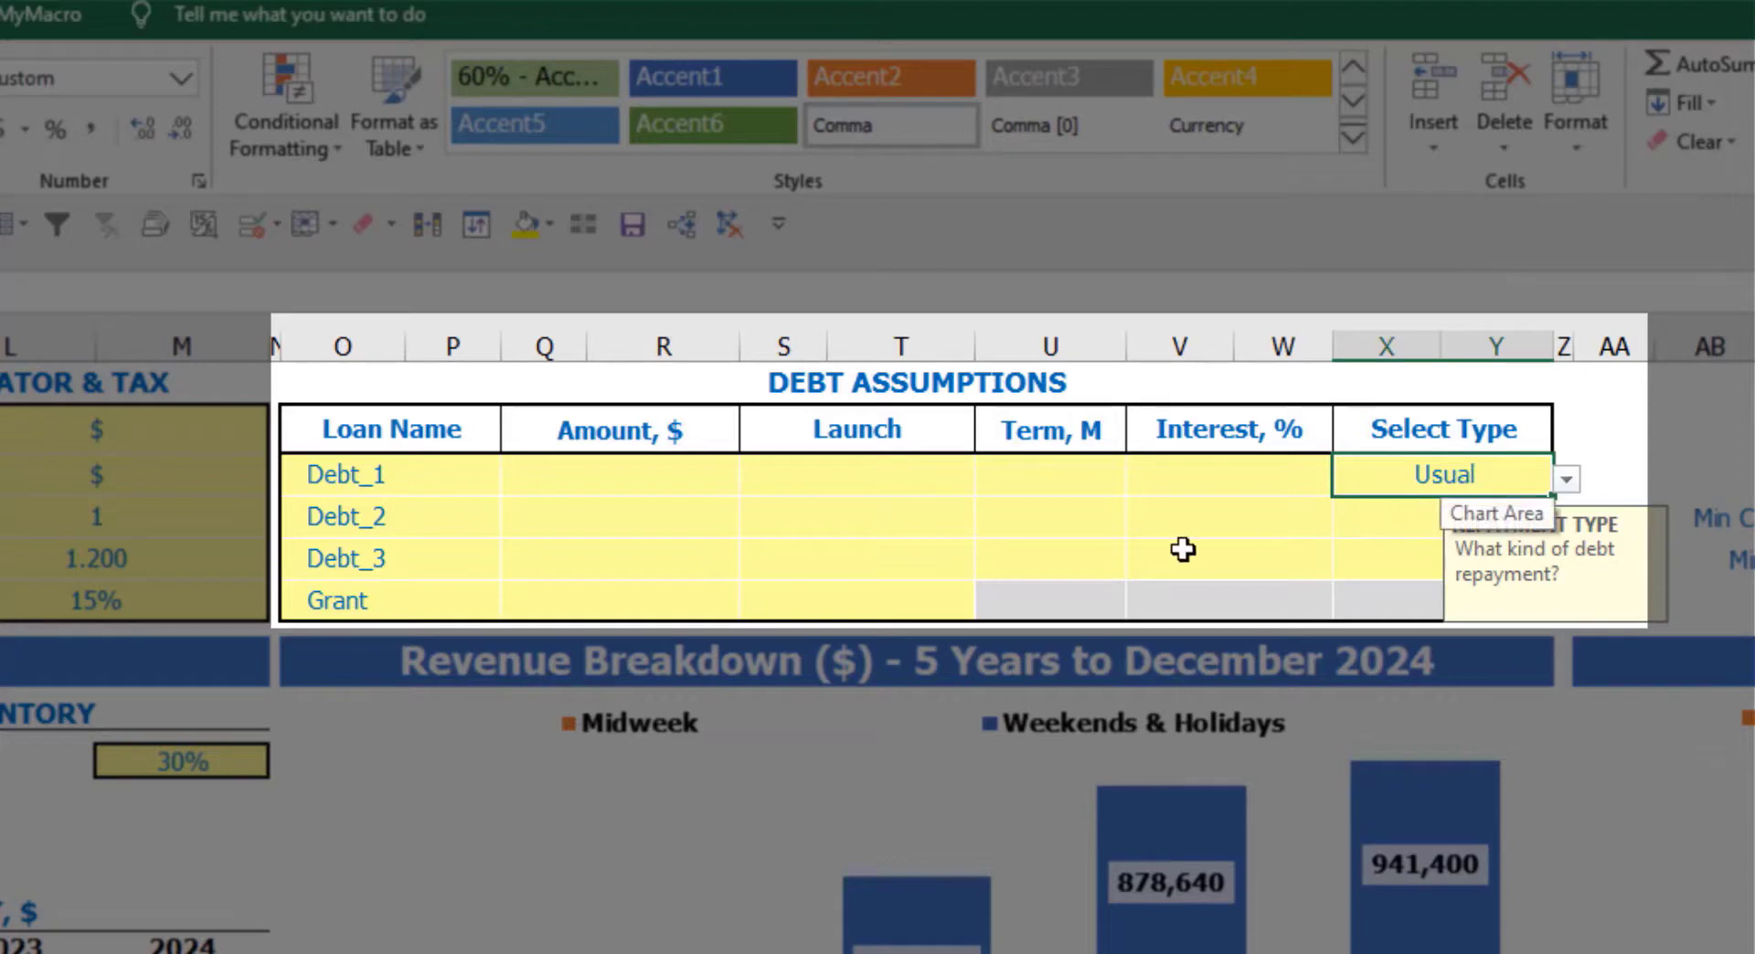
click(693, 476)
text(100000)
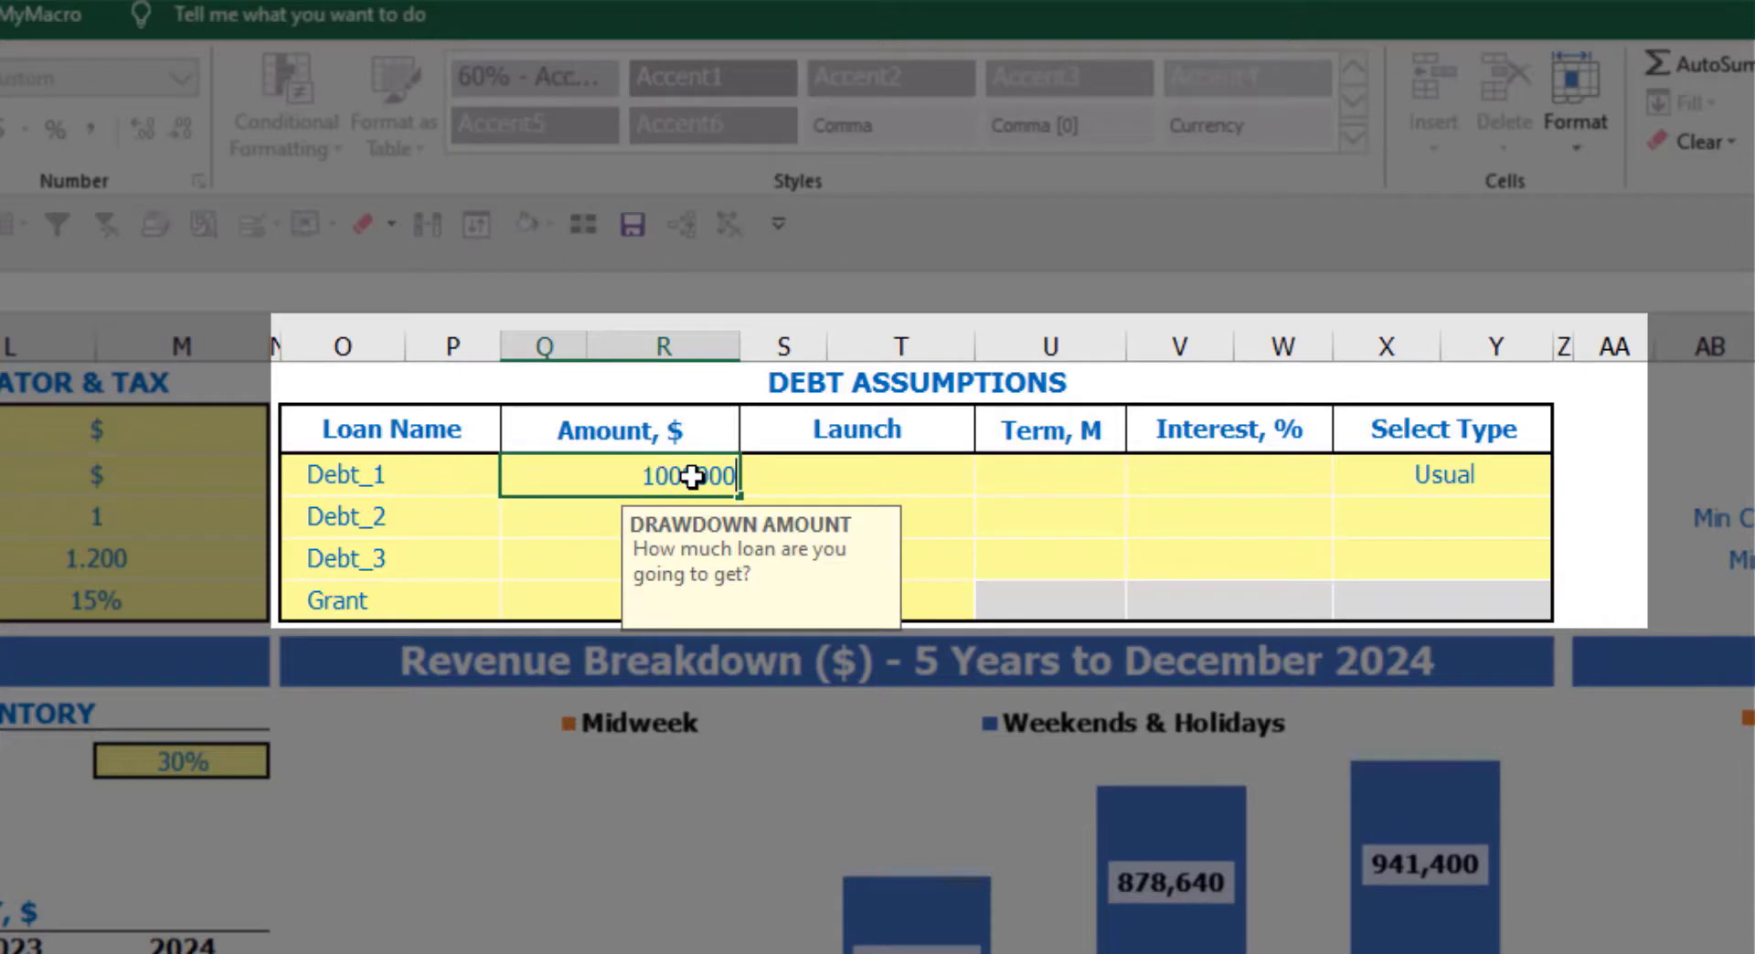
key(Return)
Set Debt_1's launch to Feb-20, its term to 60 months and its interest to 5%
click(971, 473)
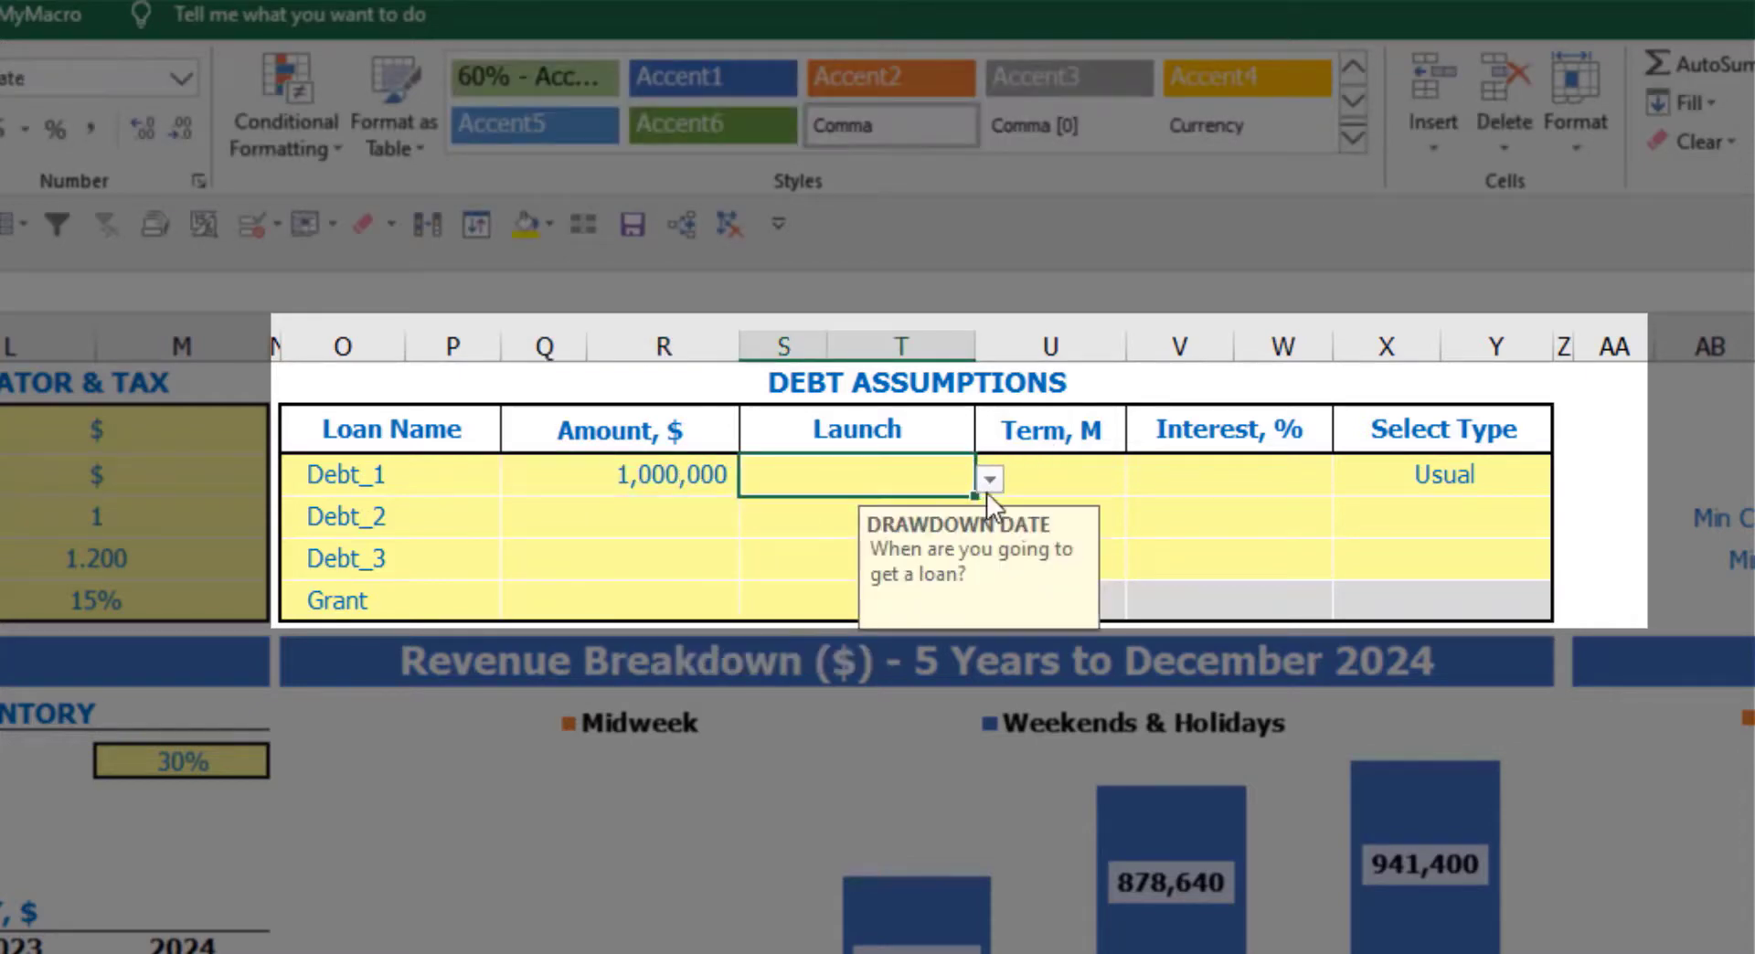
click(989, 485)
click(910, 548)
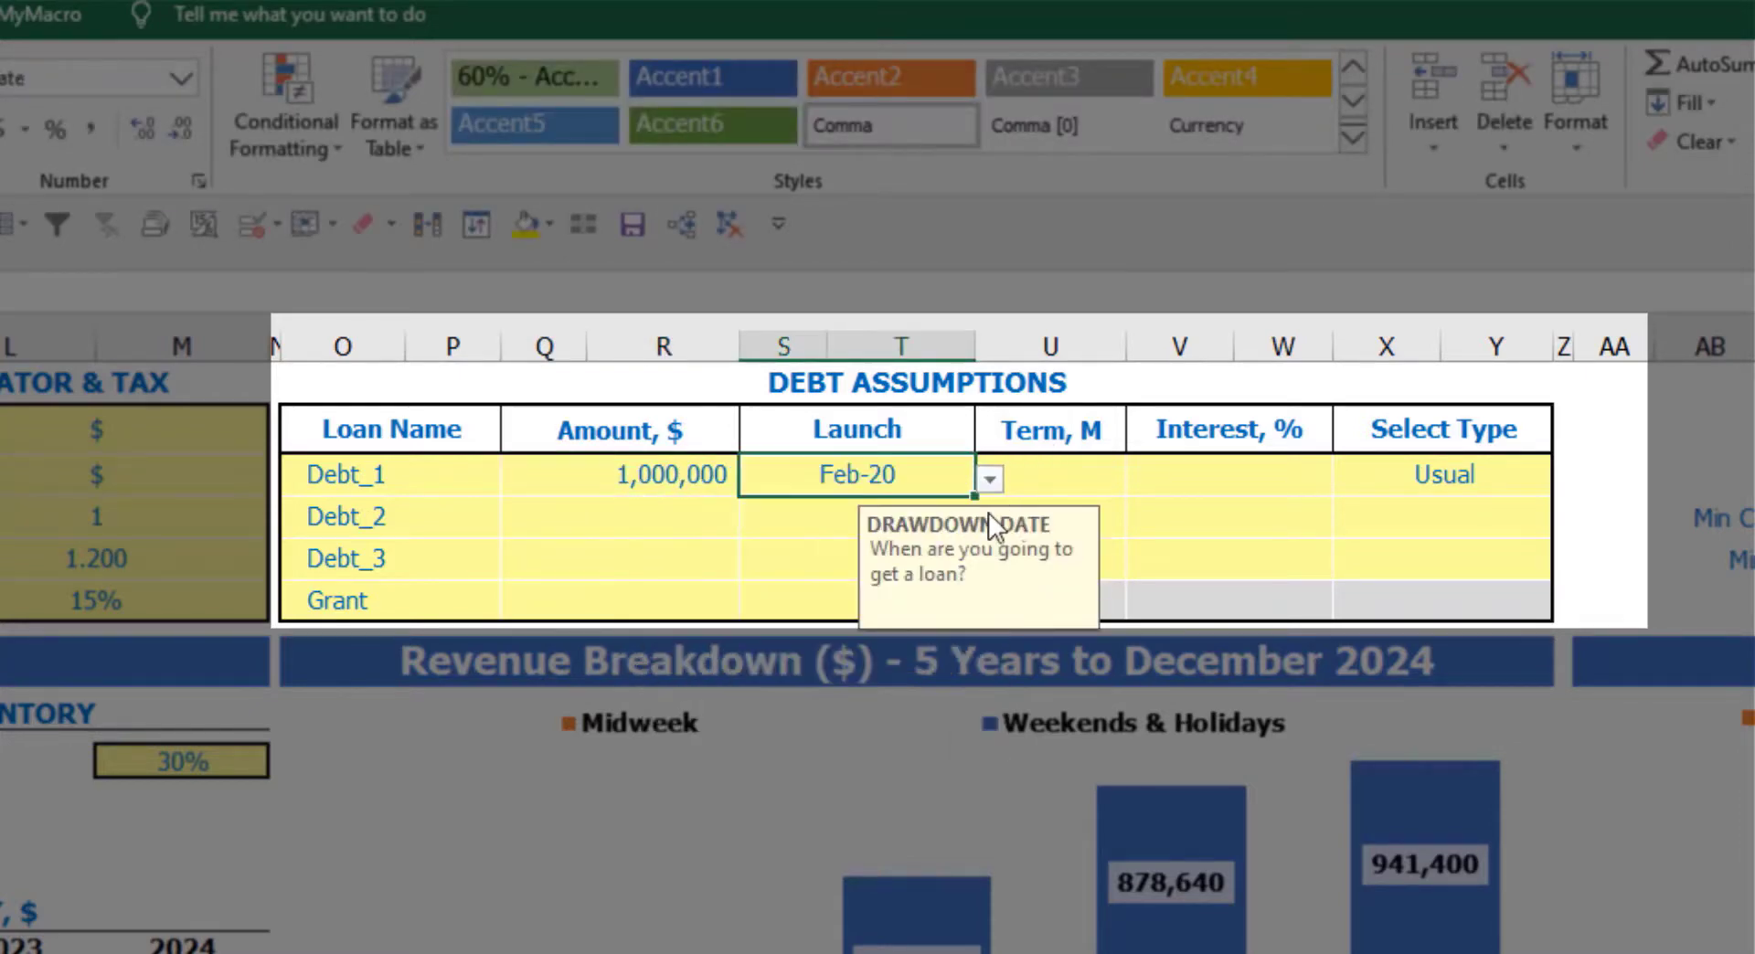
click(1053, 463)
text(60)
key(Return)
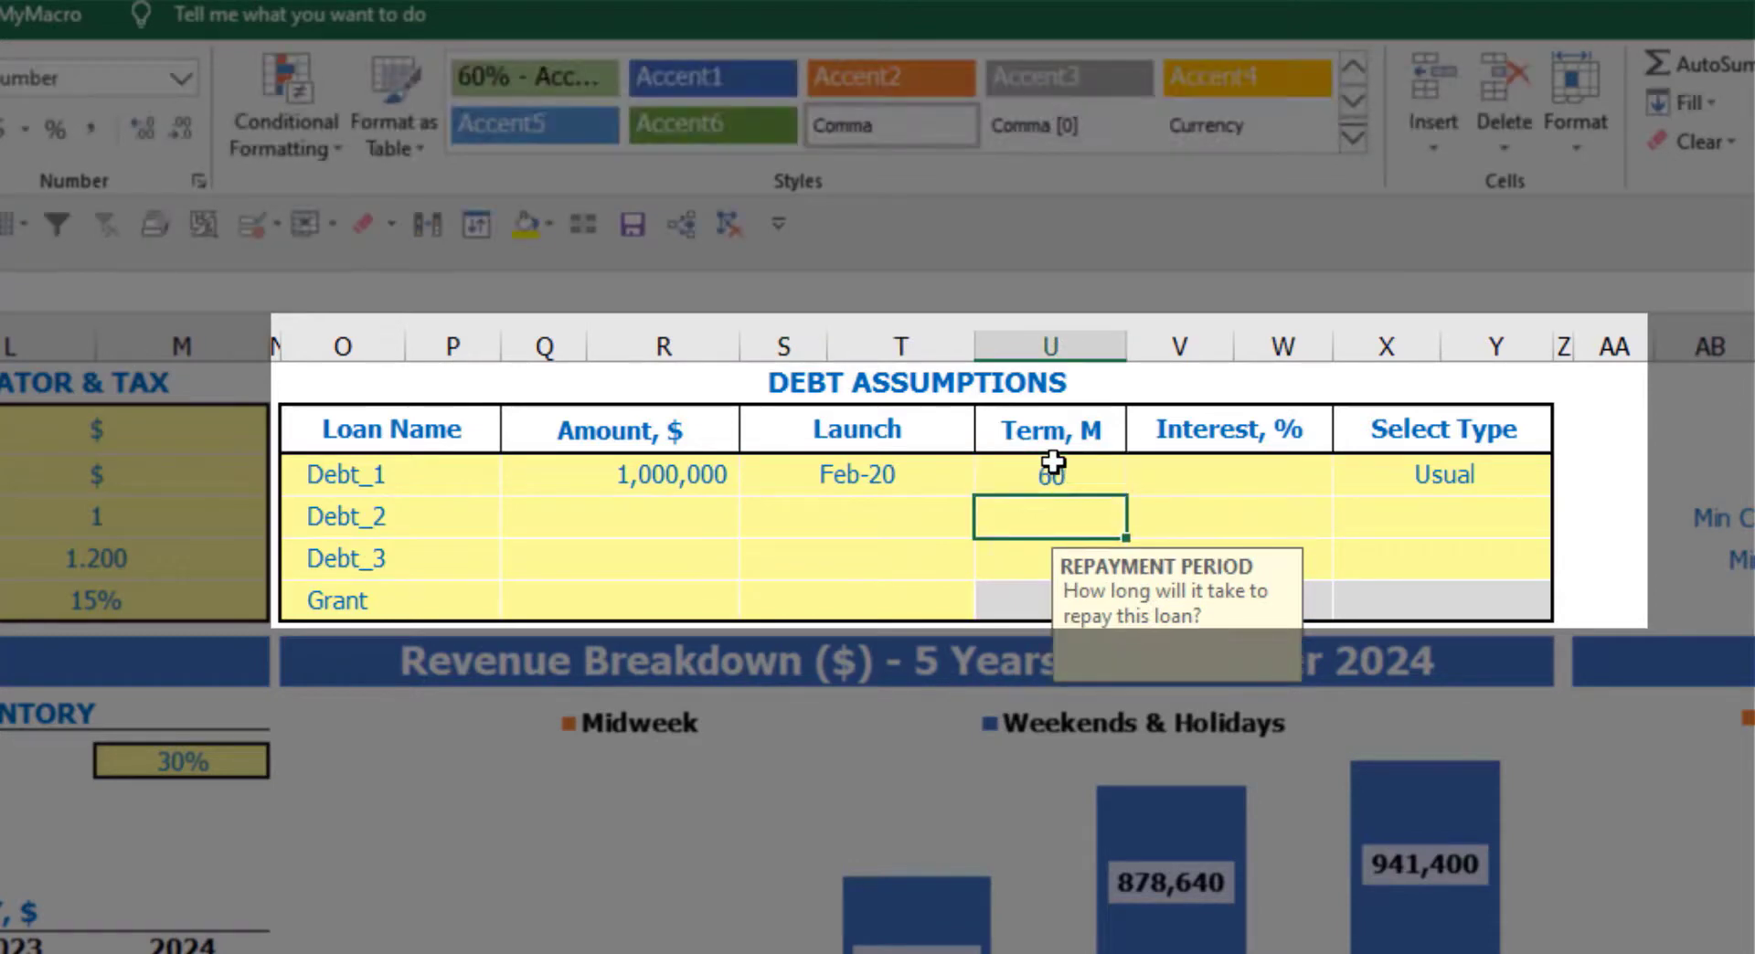
click(1157, 472)
text(5)
key(Return)
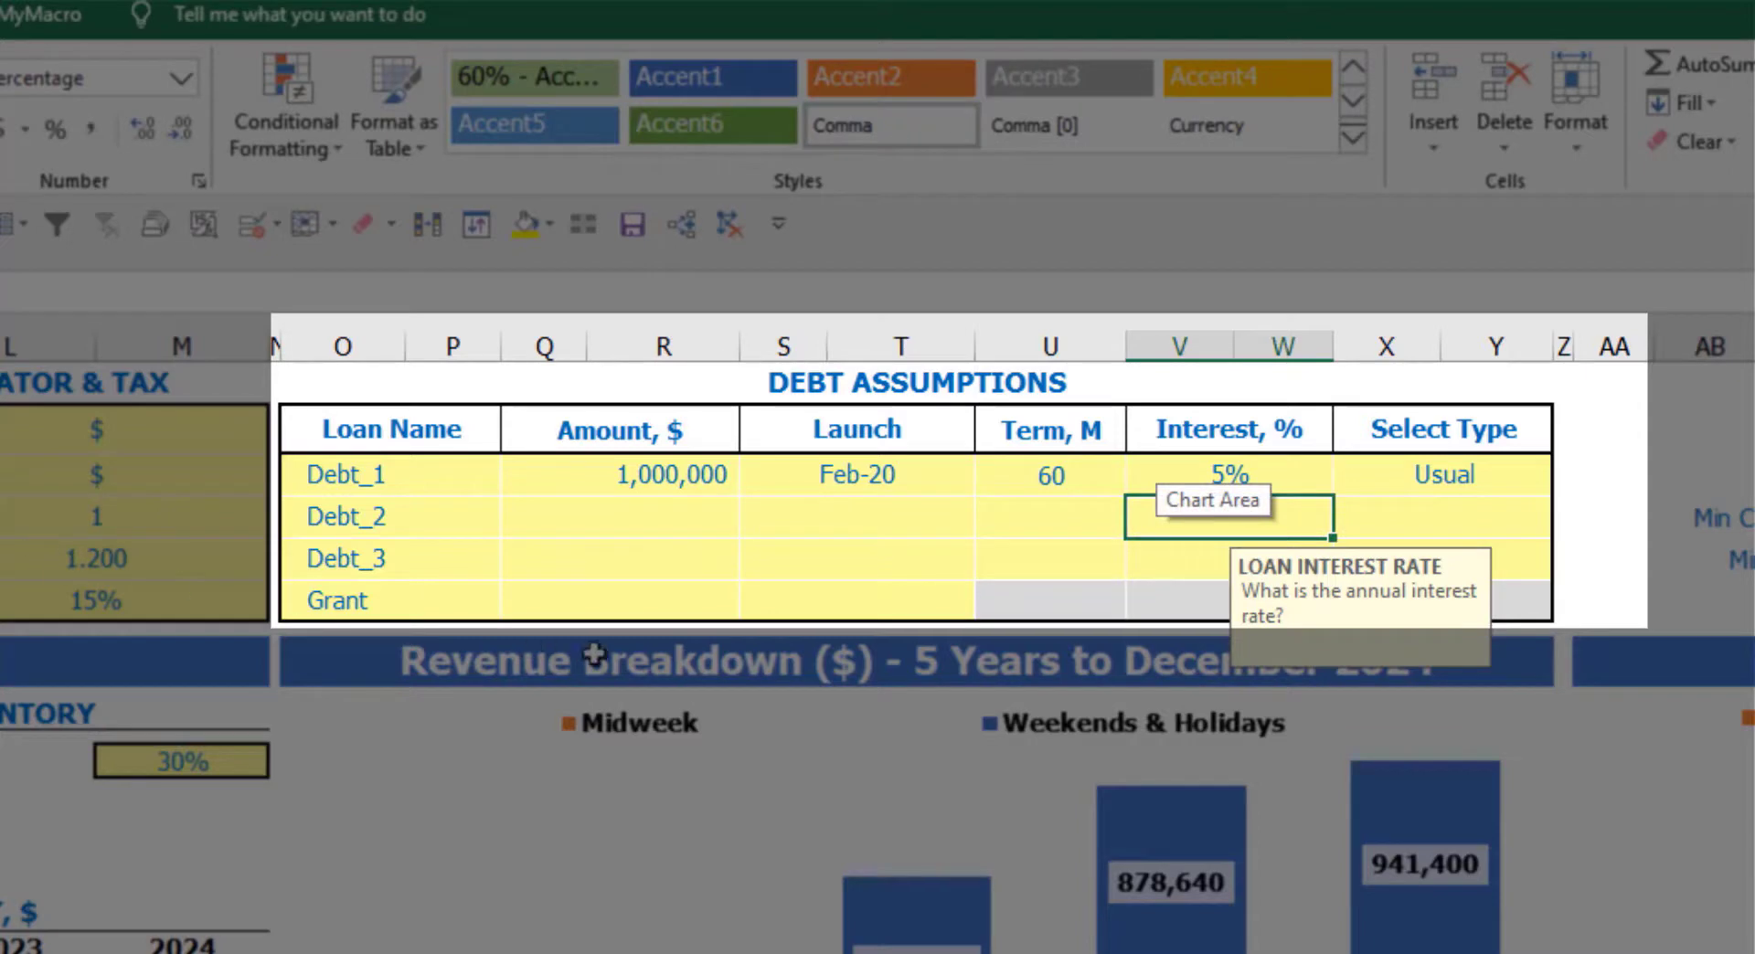
Enter a Grant amount of 500,000 with the launch date Mar-20
click(647, 607)
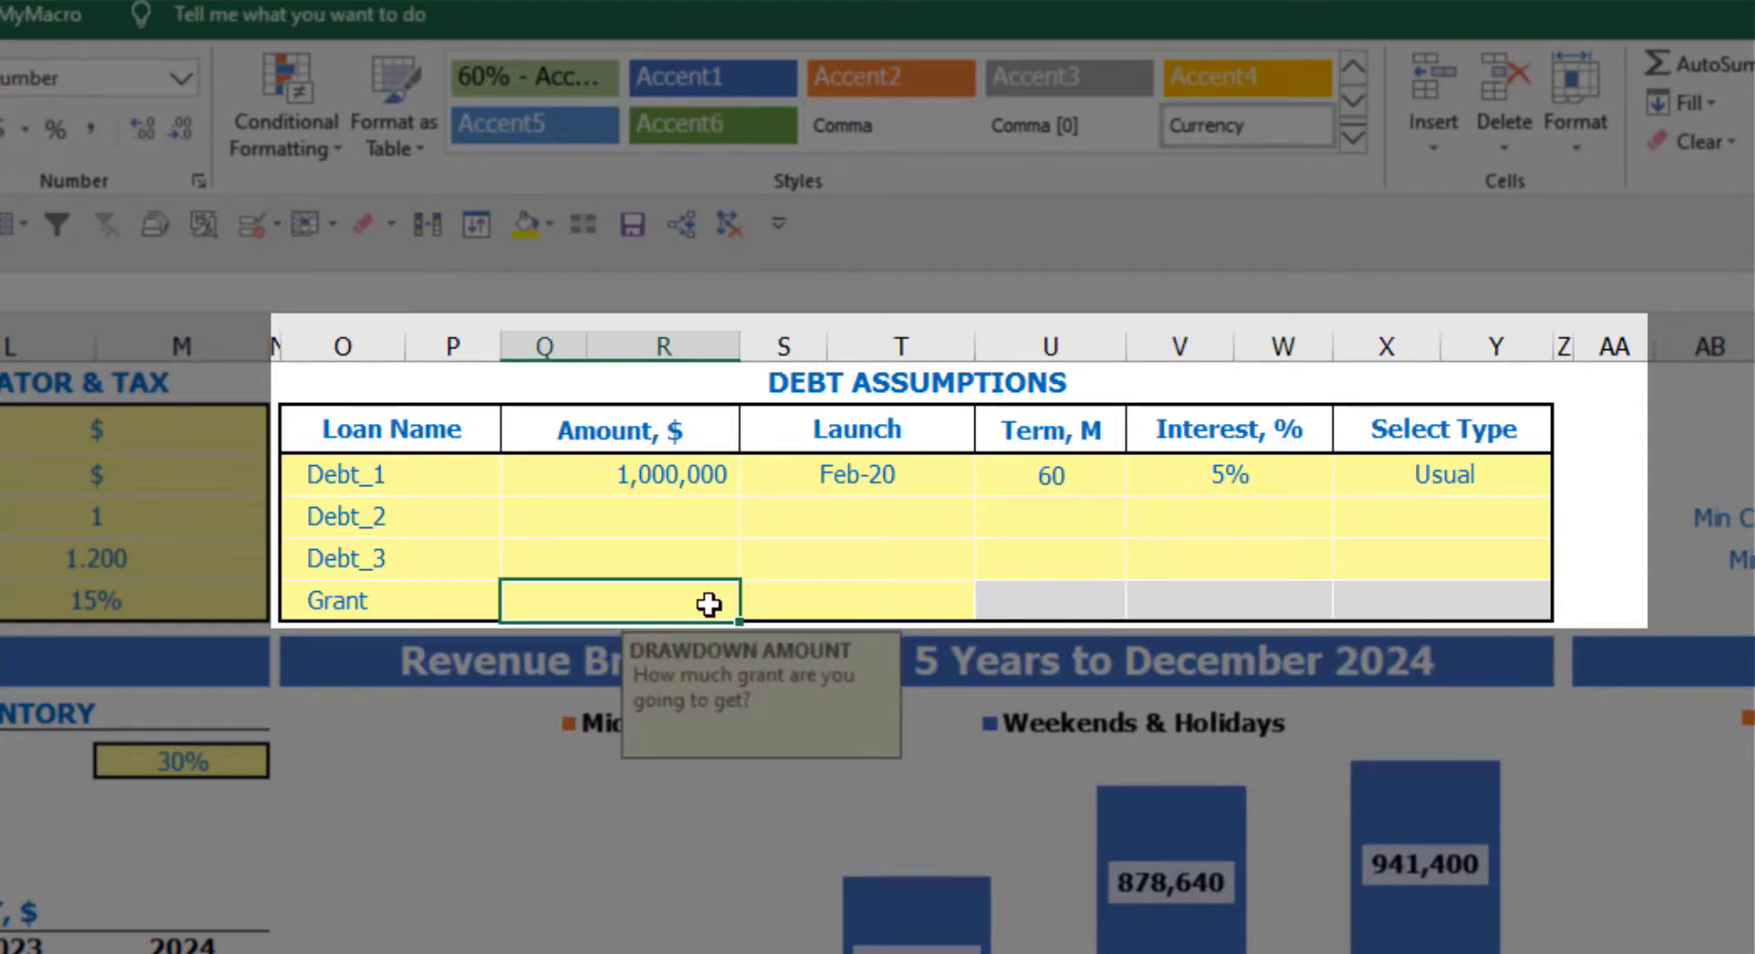
text(500000)
key(Return)
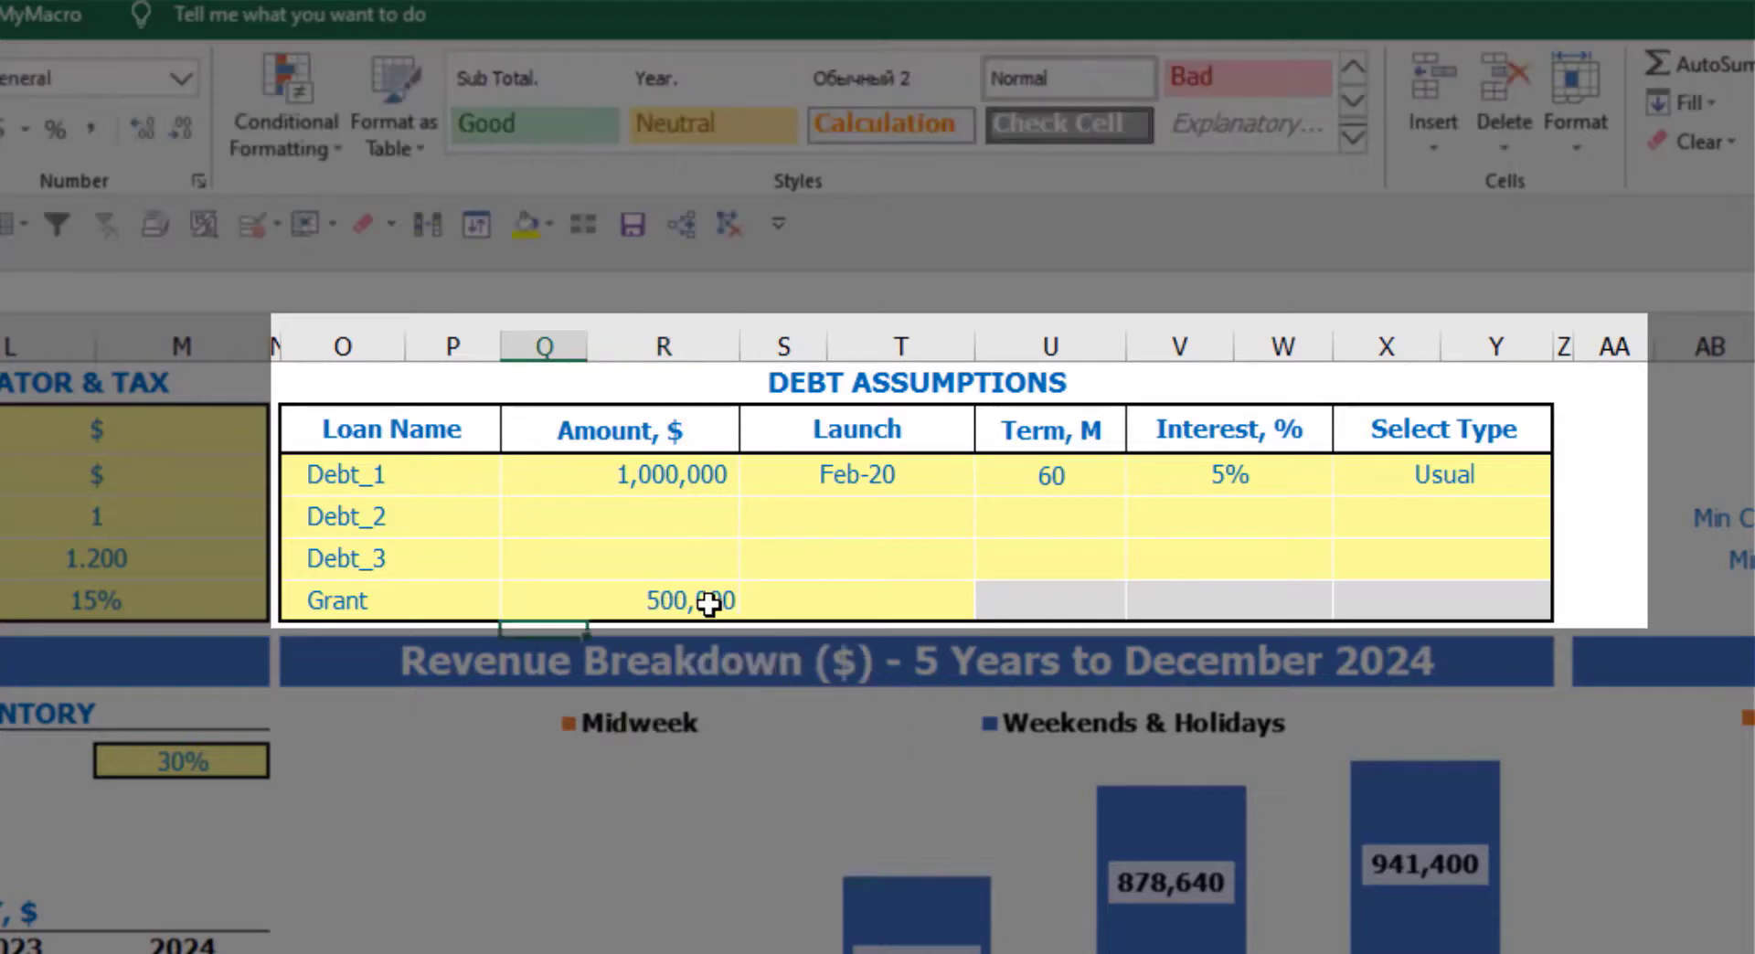
click(910, 607)
click(989, 605)
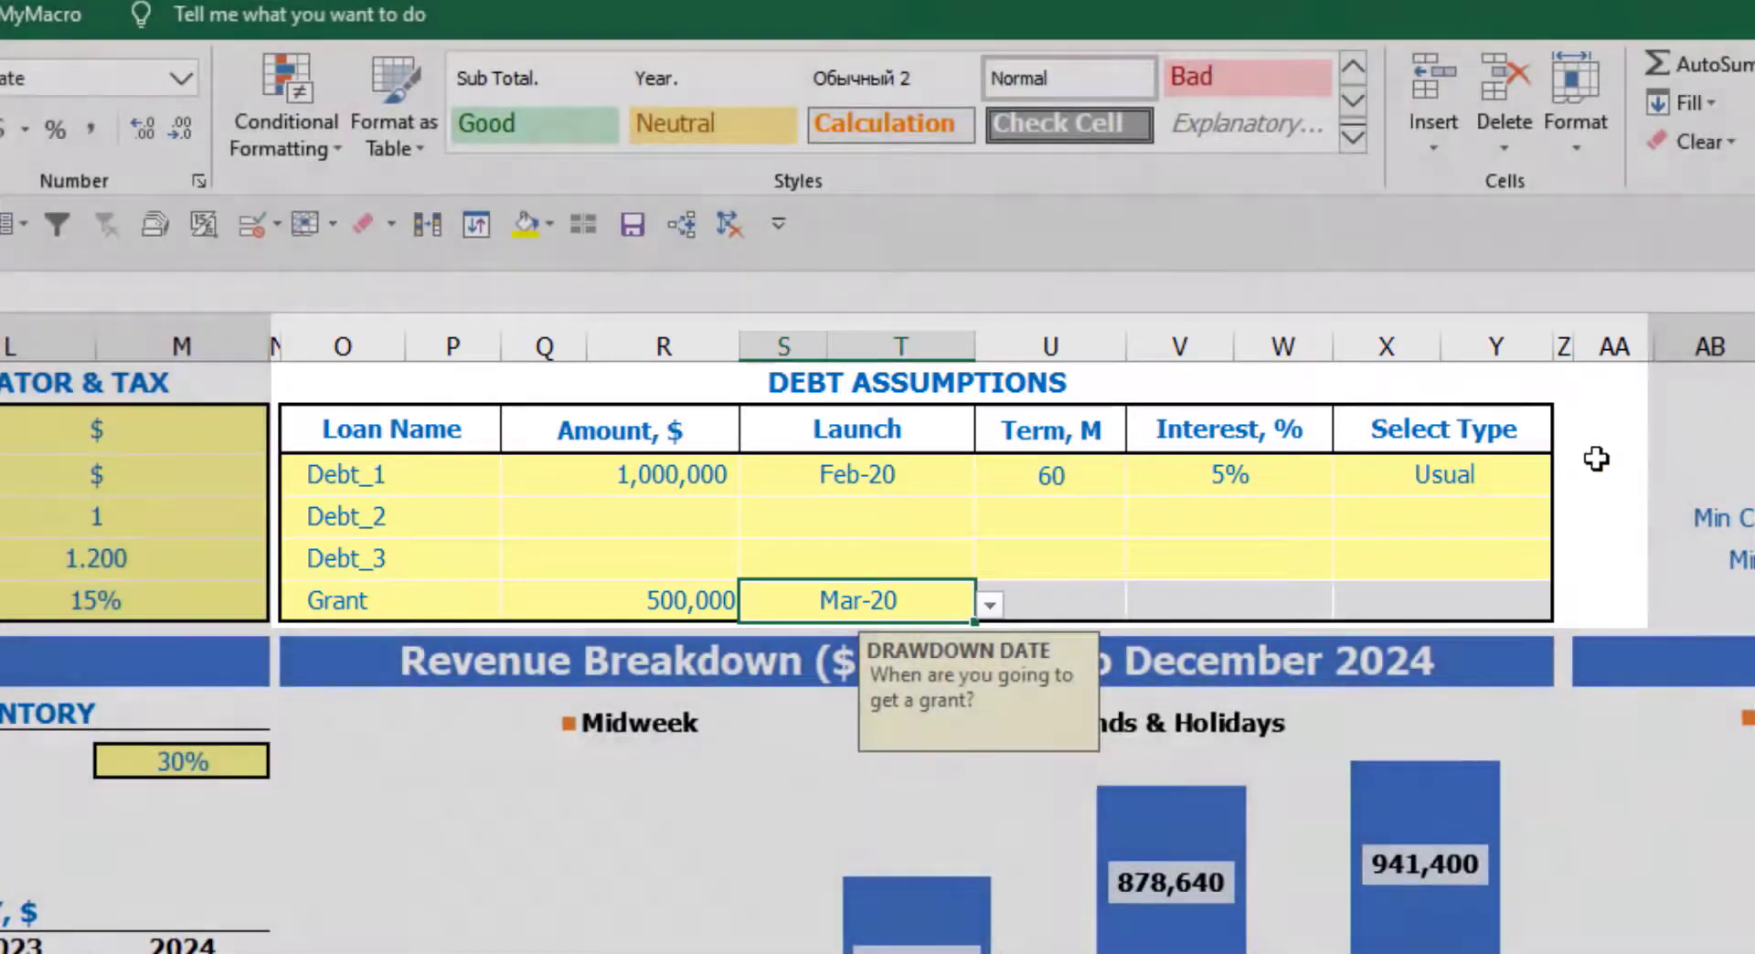
click(1597, 456)
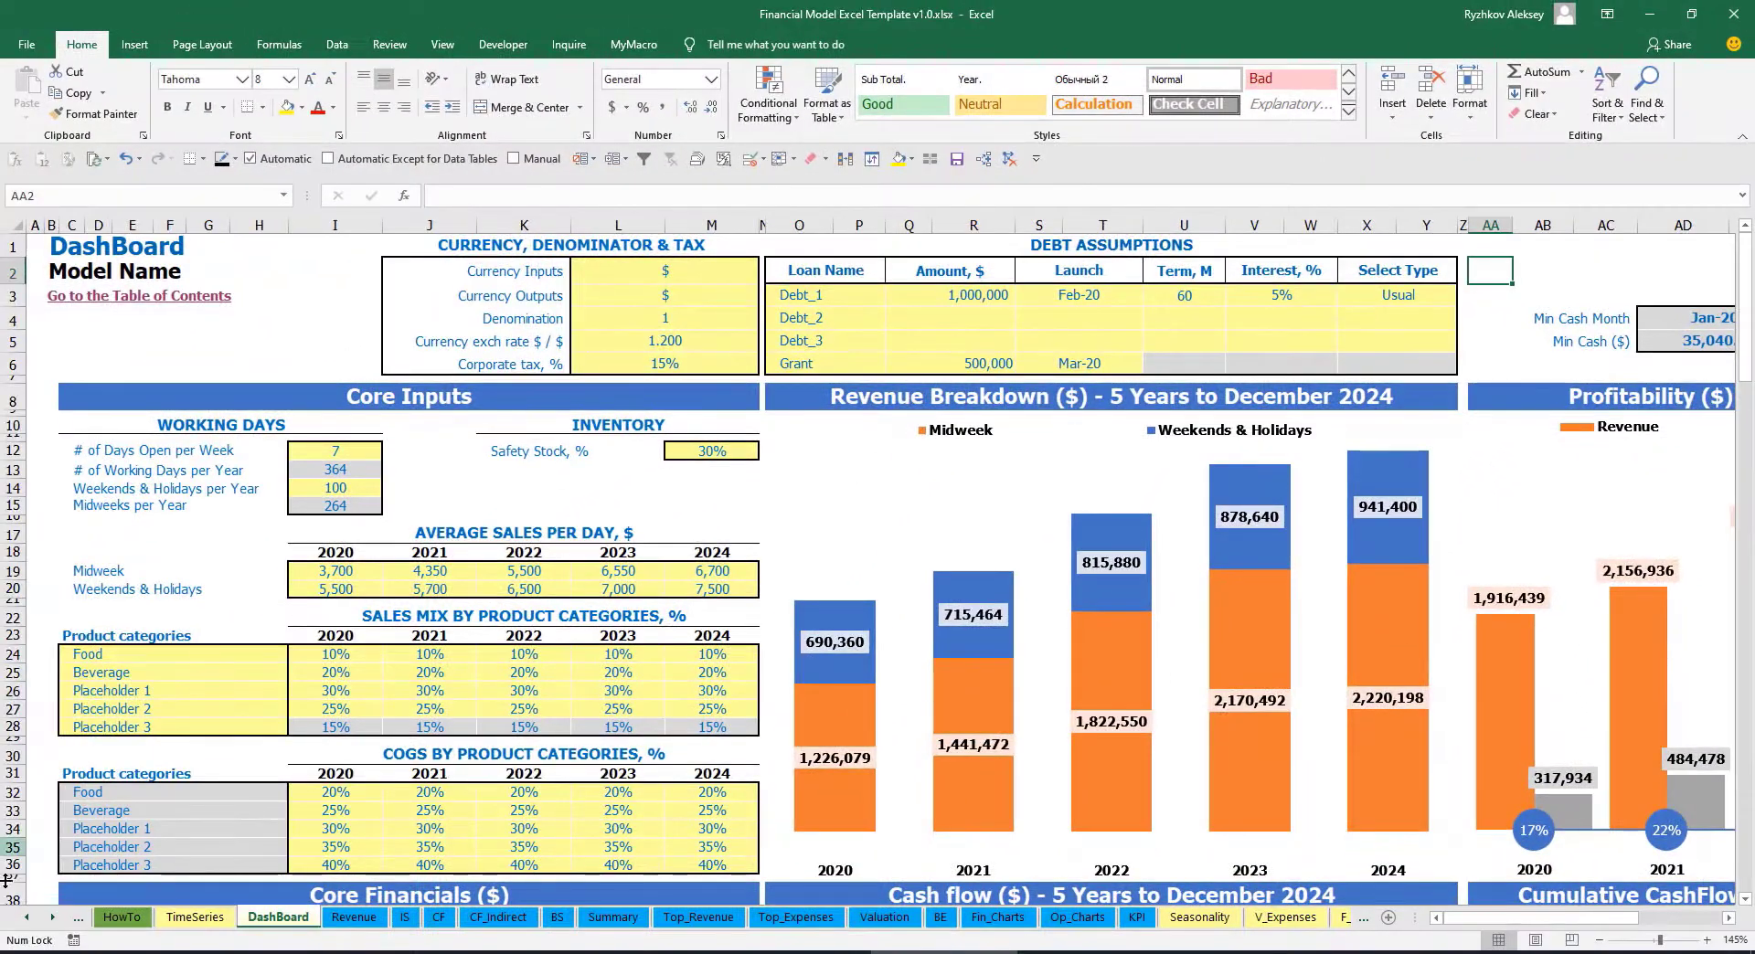
Examine the debt drawdowns, repayments, balances and interest expense calculated for each loan and in total on the Capital sheet
click(51, 918)
click(51, 918)
click(51, 917)
click(51, 918)
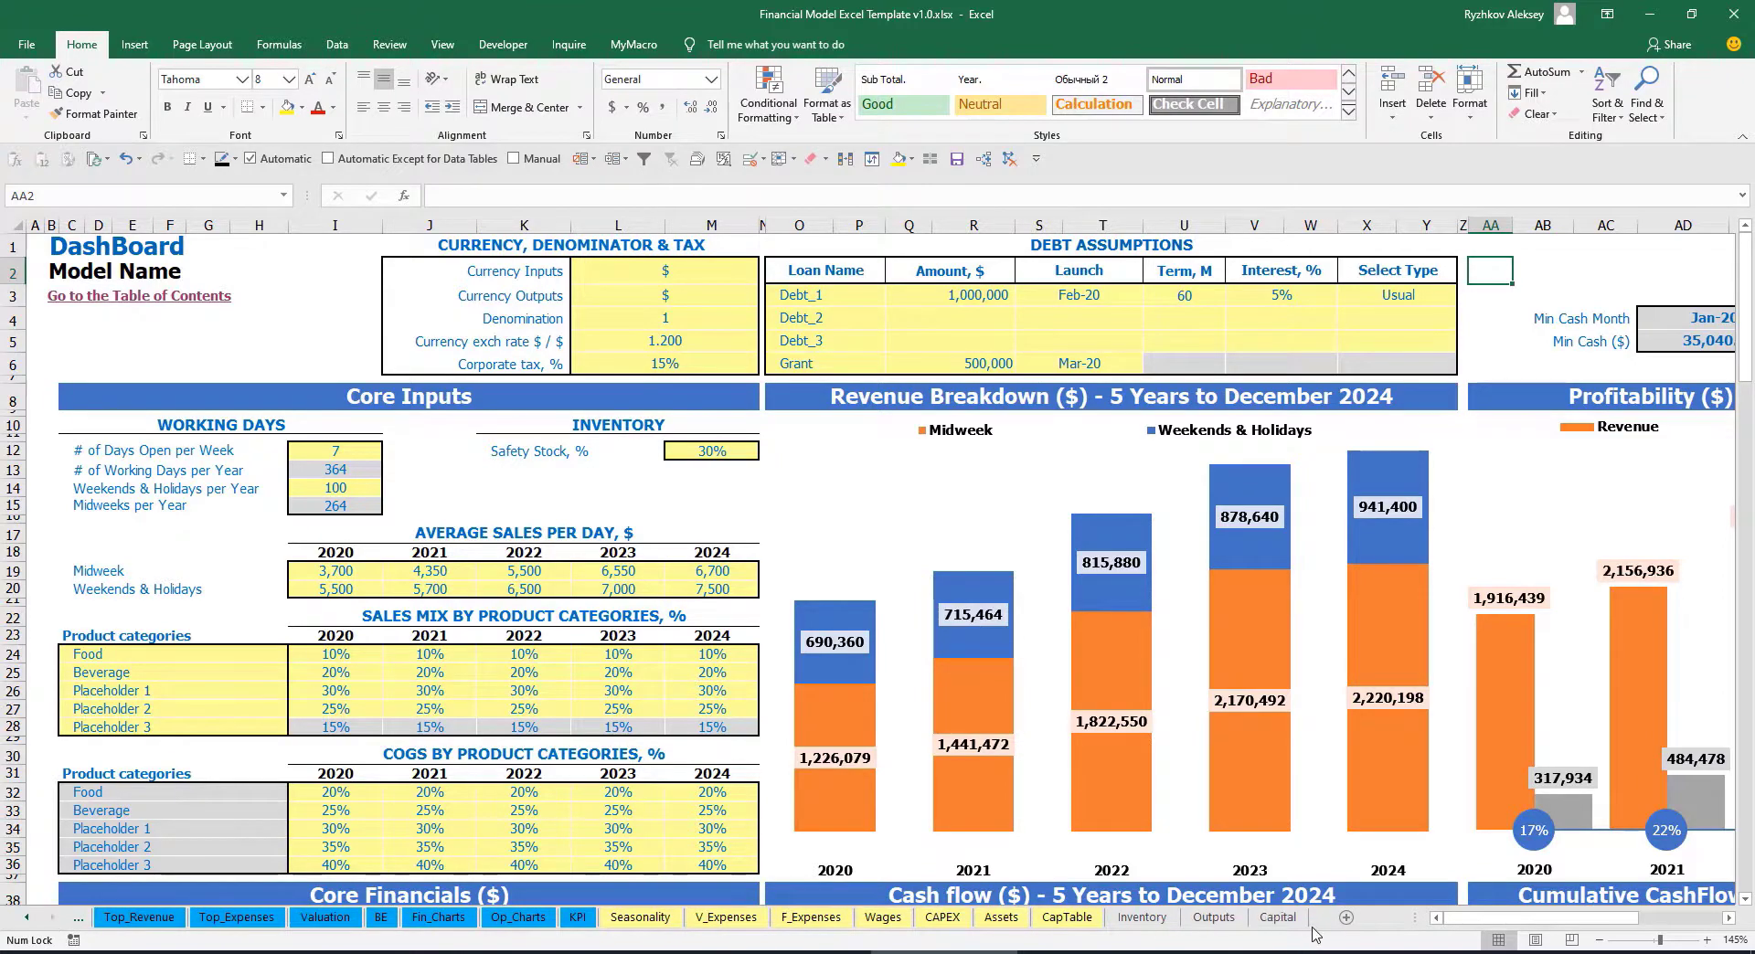
click(1277, 918)
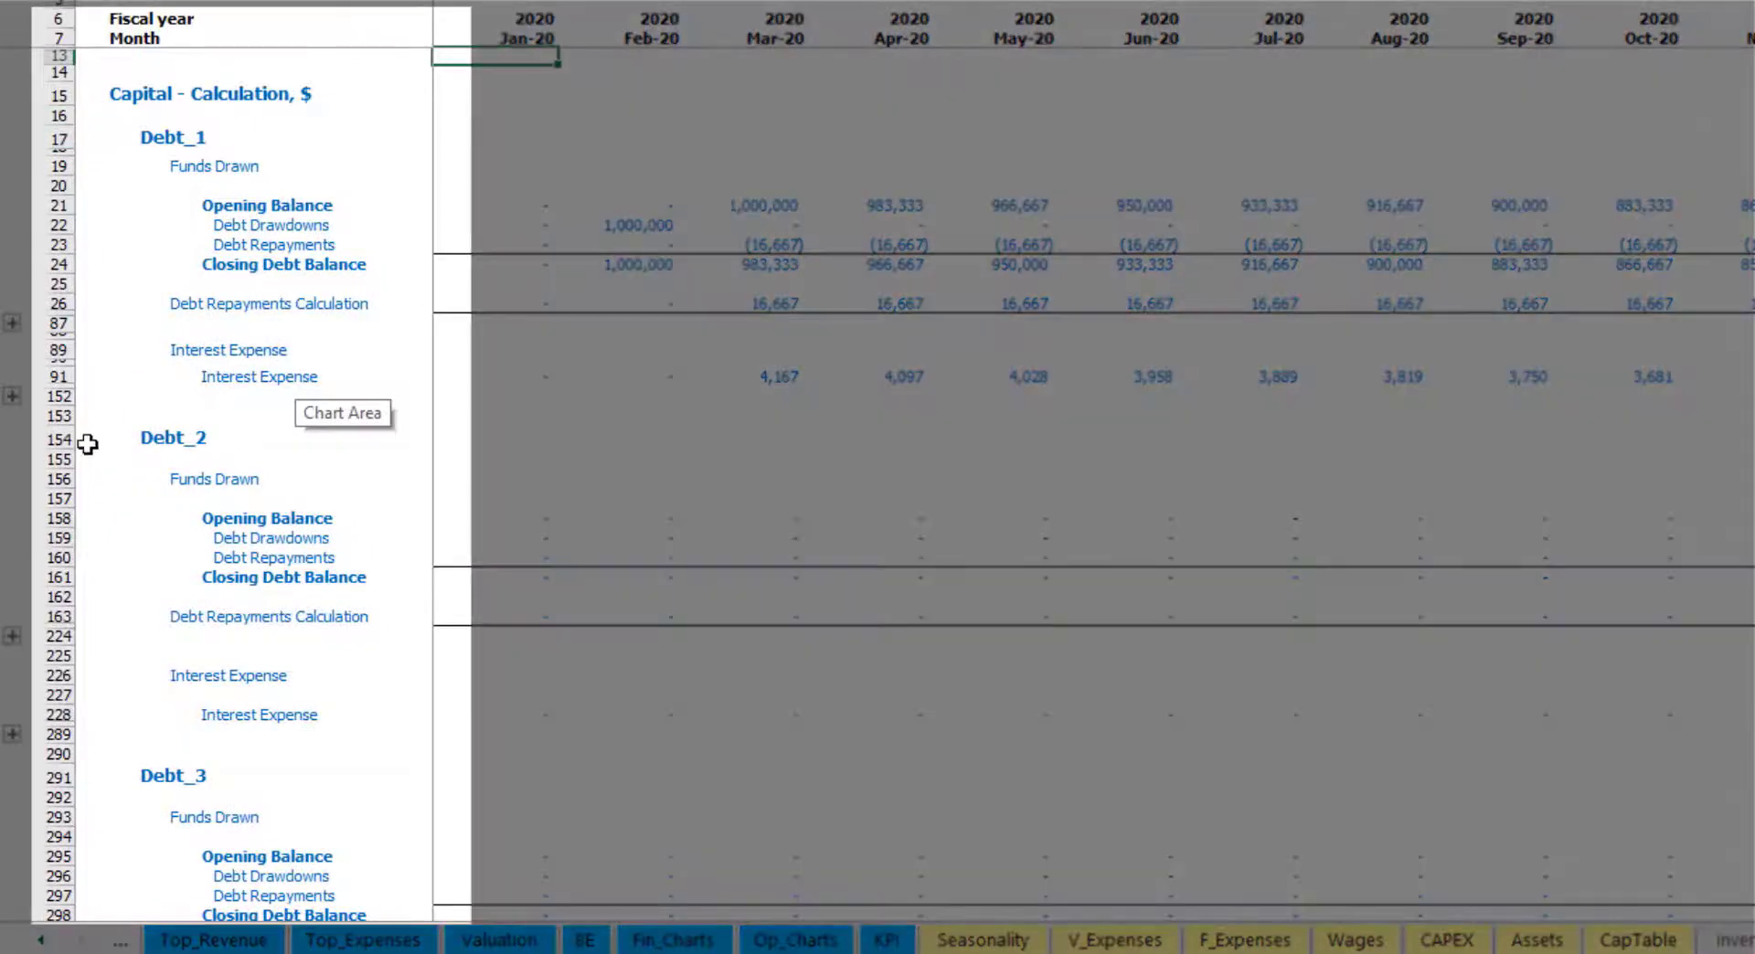
scroll(50, 442, down, 9)
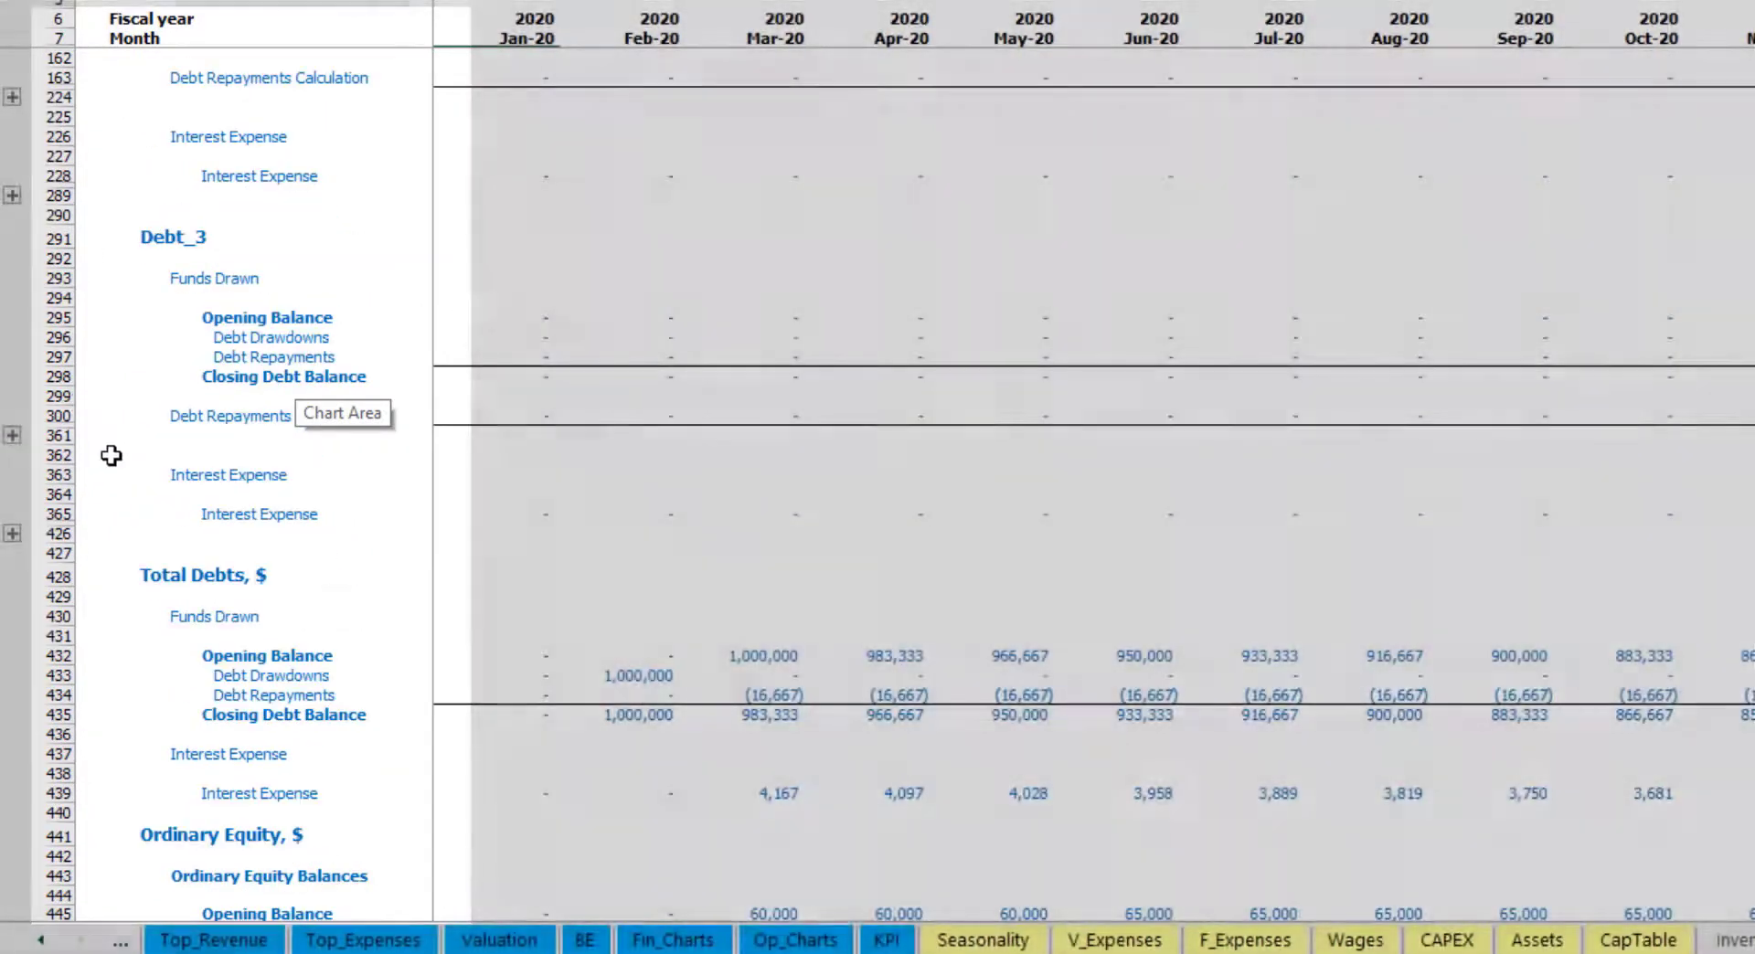
scroll(110, 455, up, 5)
scroll(111, 456, up, 4)
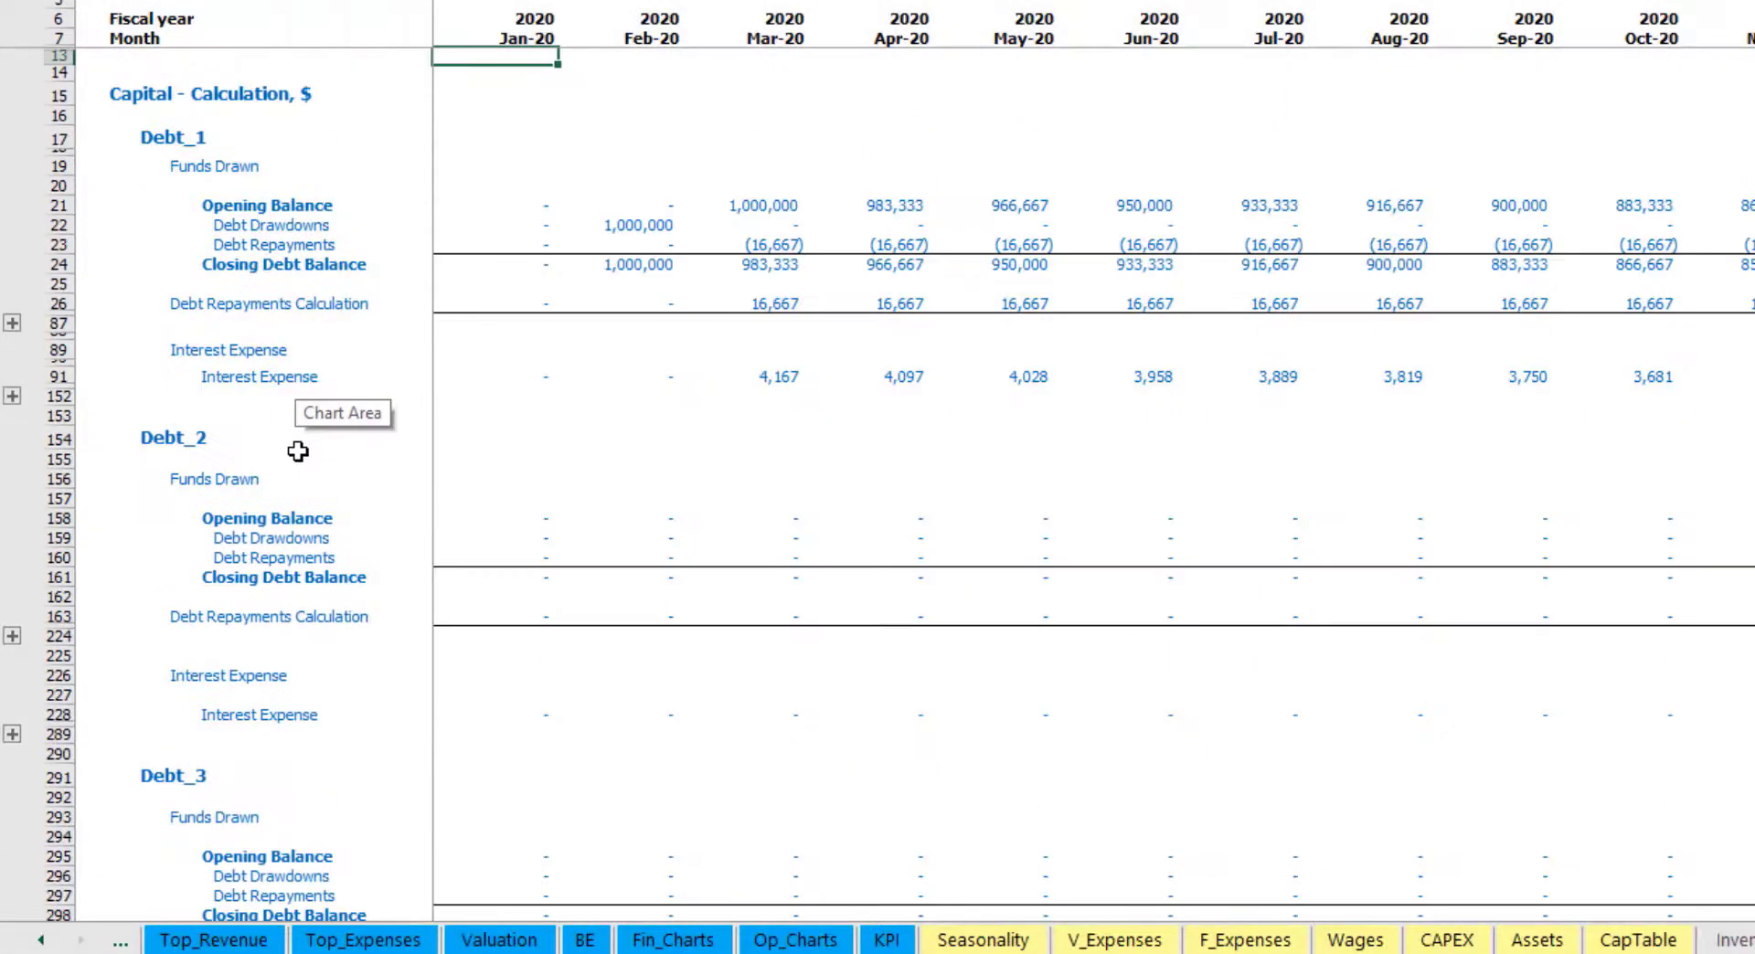
Review the Interest Expense row on the monthly Income Statement
click(41, 940)
click(42, 940)
click(41, 940)
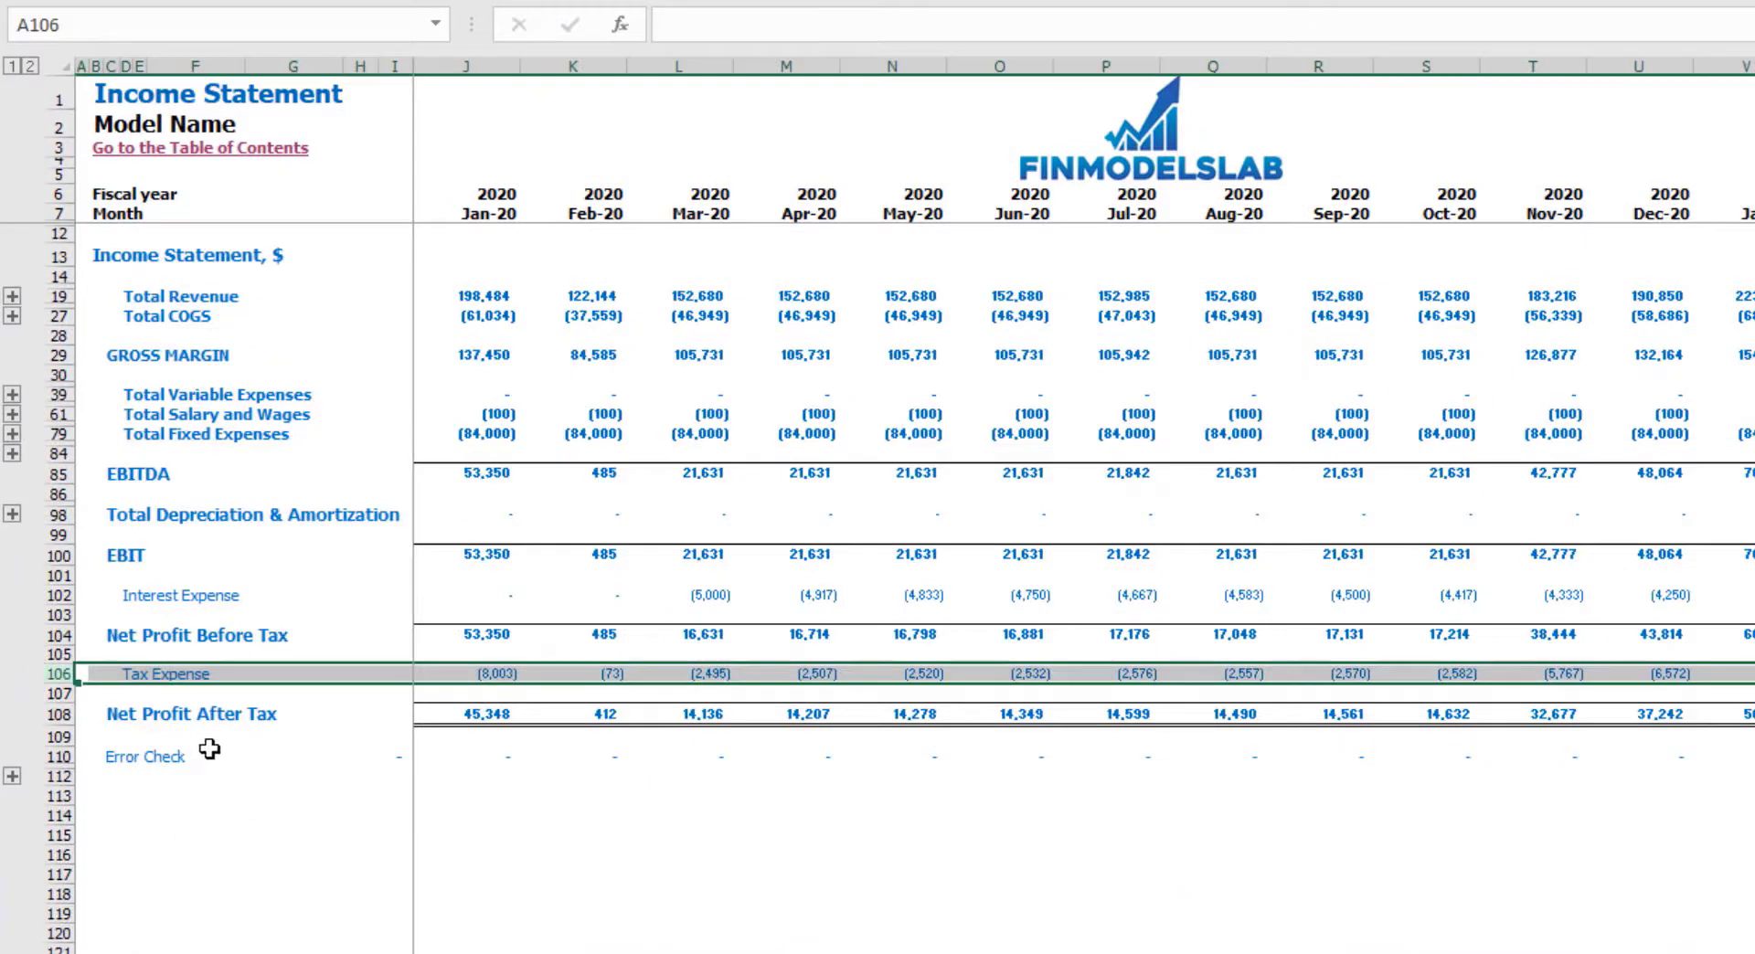
click(59, 595)
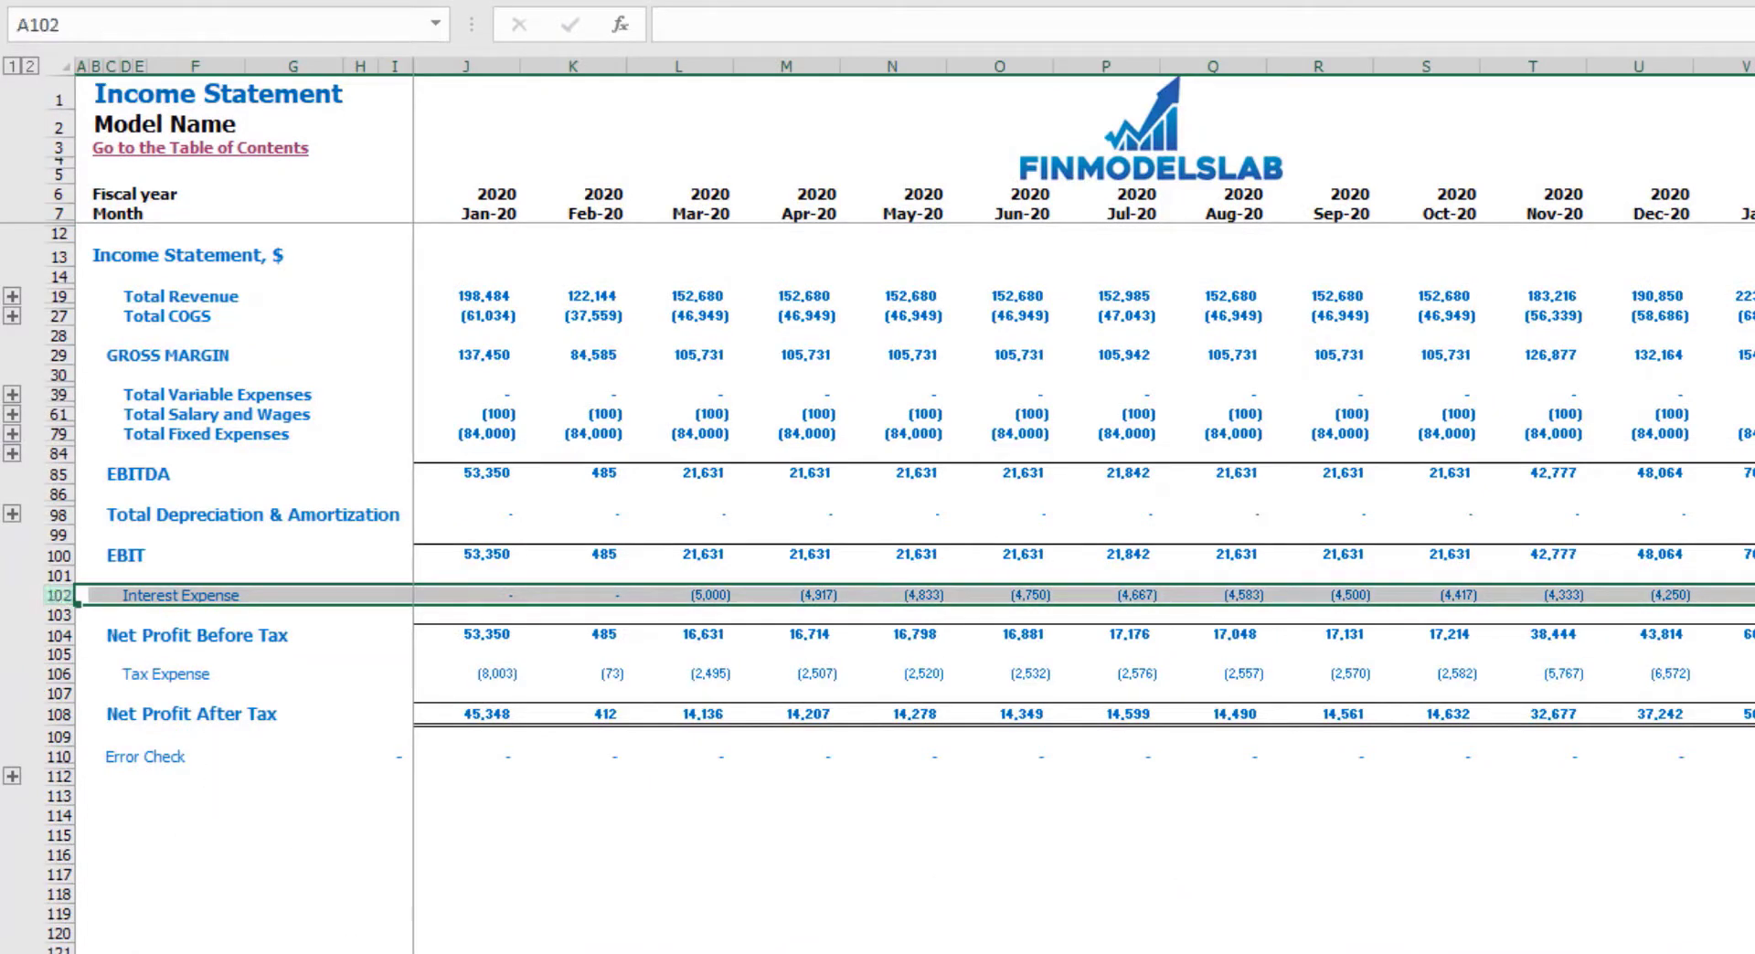
Examine interest paid, debt drawdowns and debt repayments on the Cash Flow Statement and the Debt row on the Balance Sheet
key(ctrl+Page_Down)
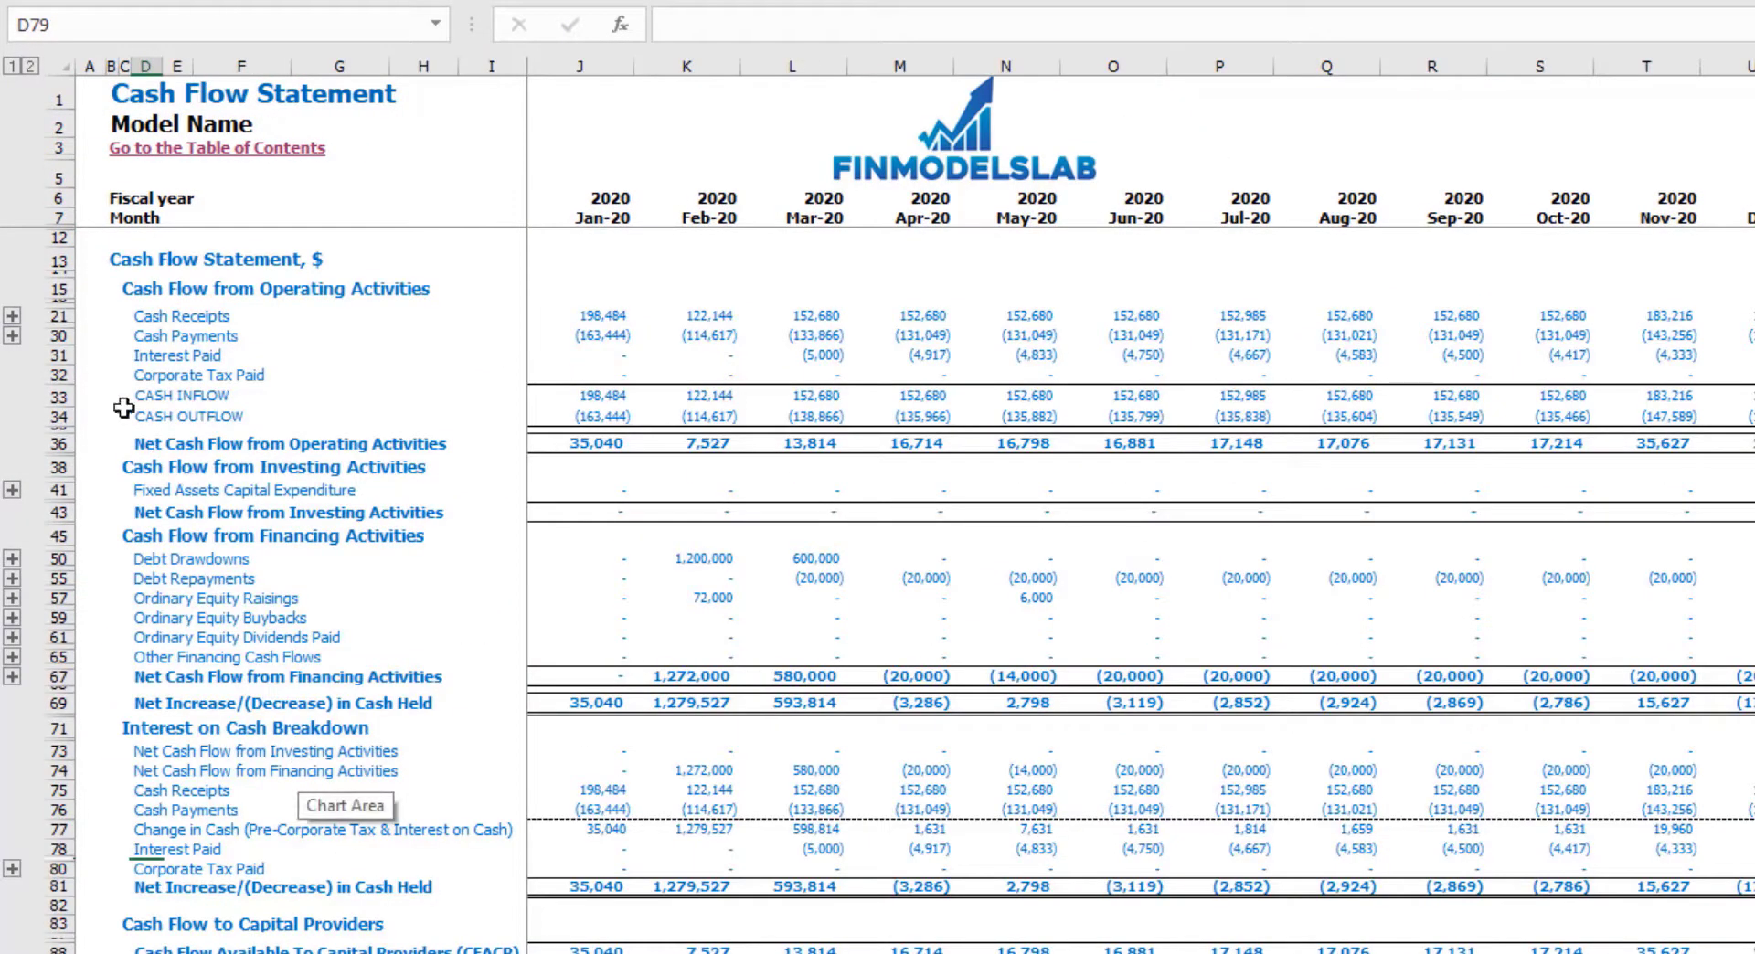
click(67, 358)
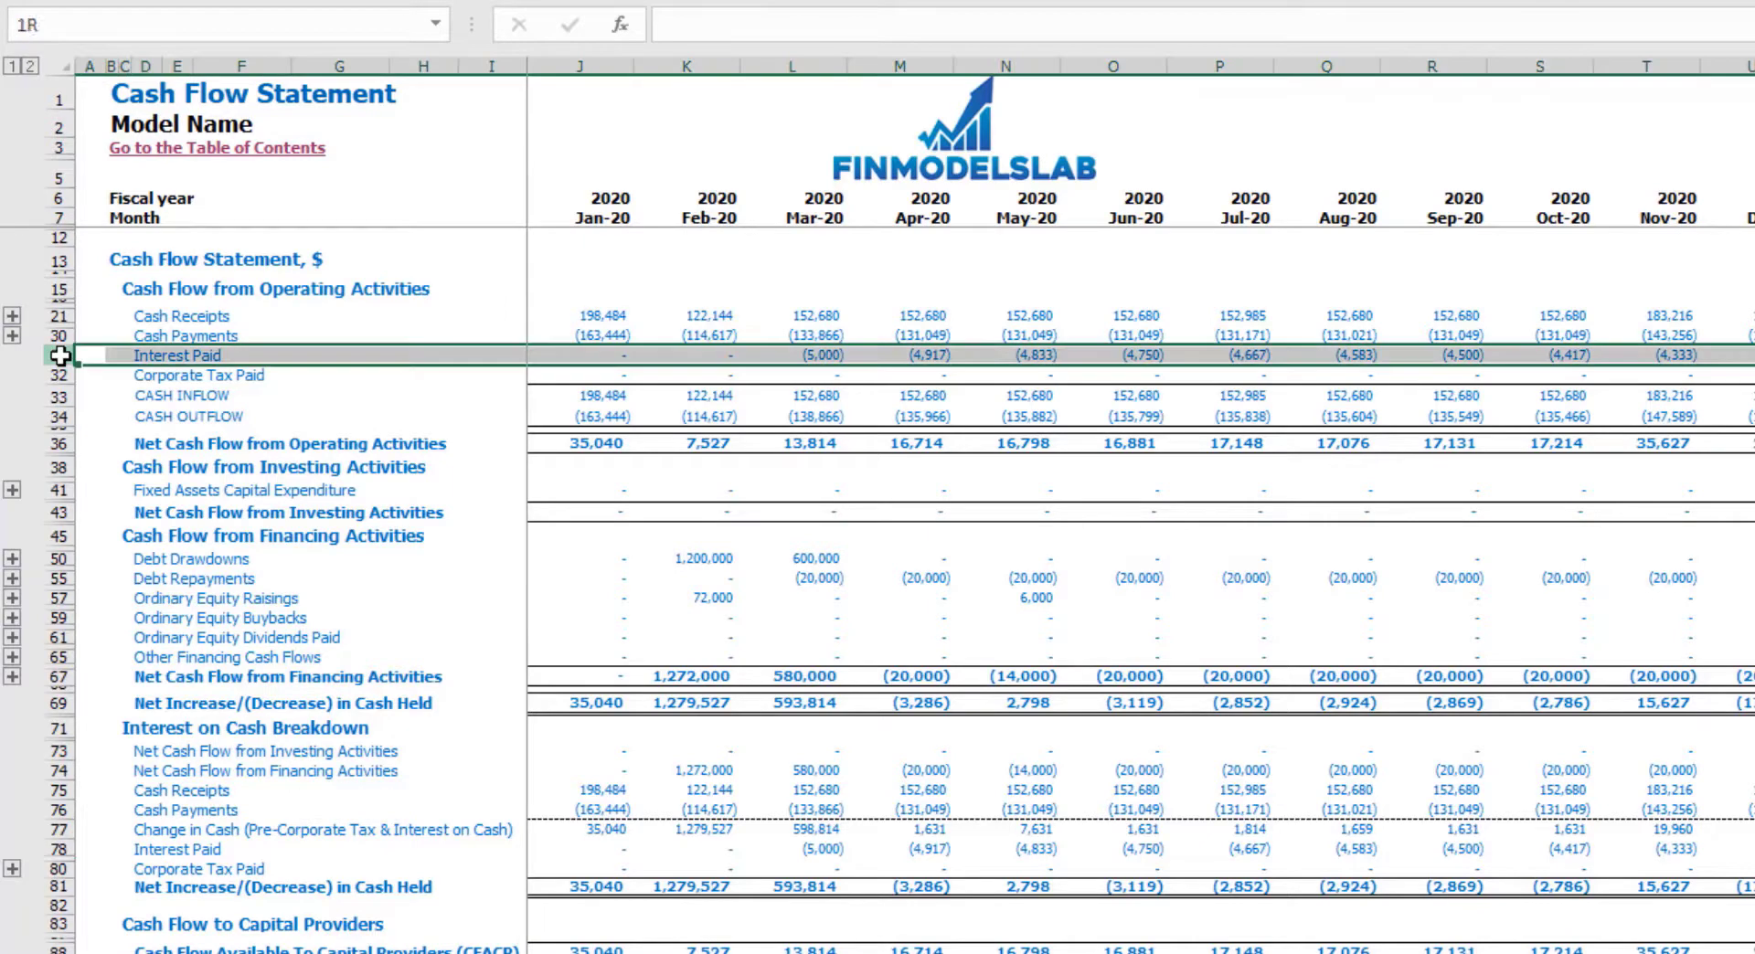
click(60, 560)
click(60, 579)
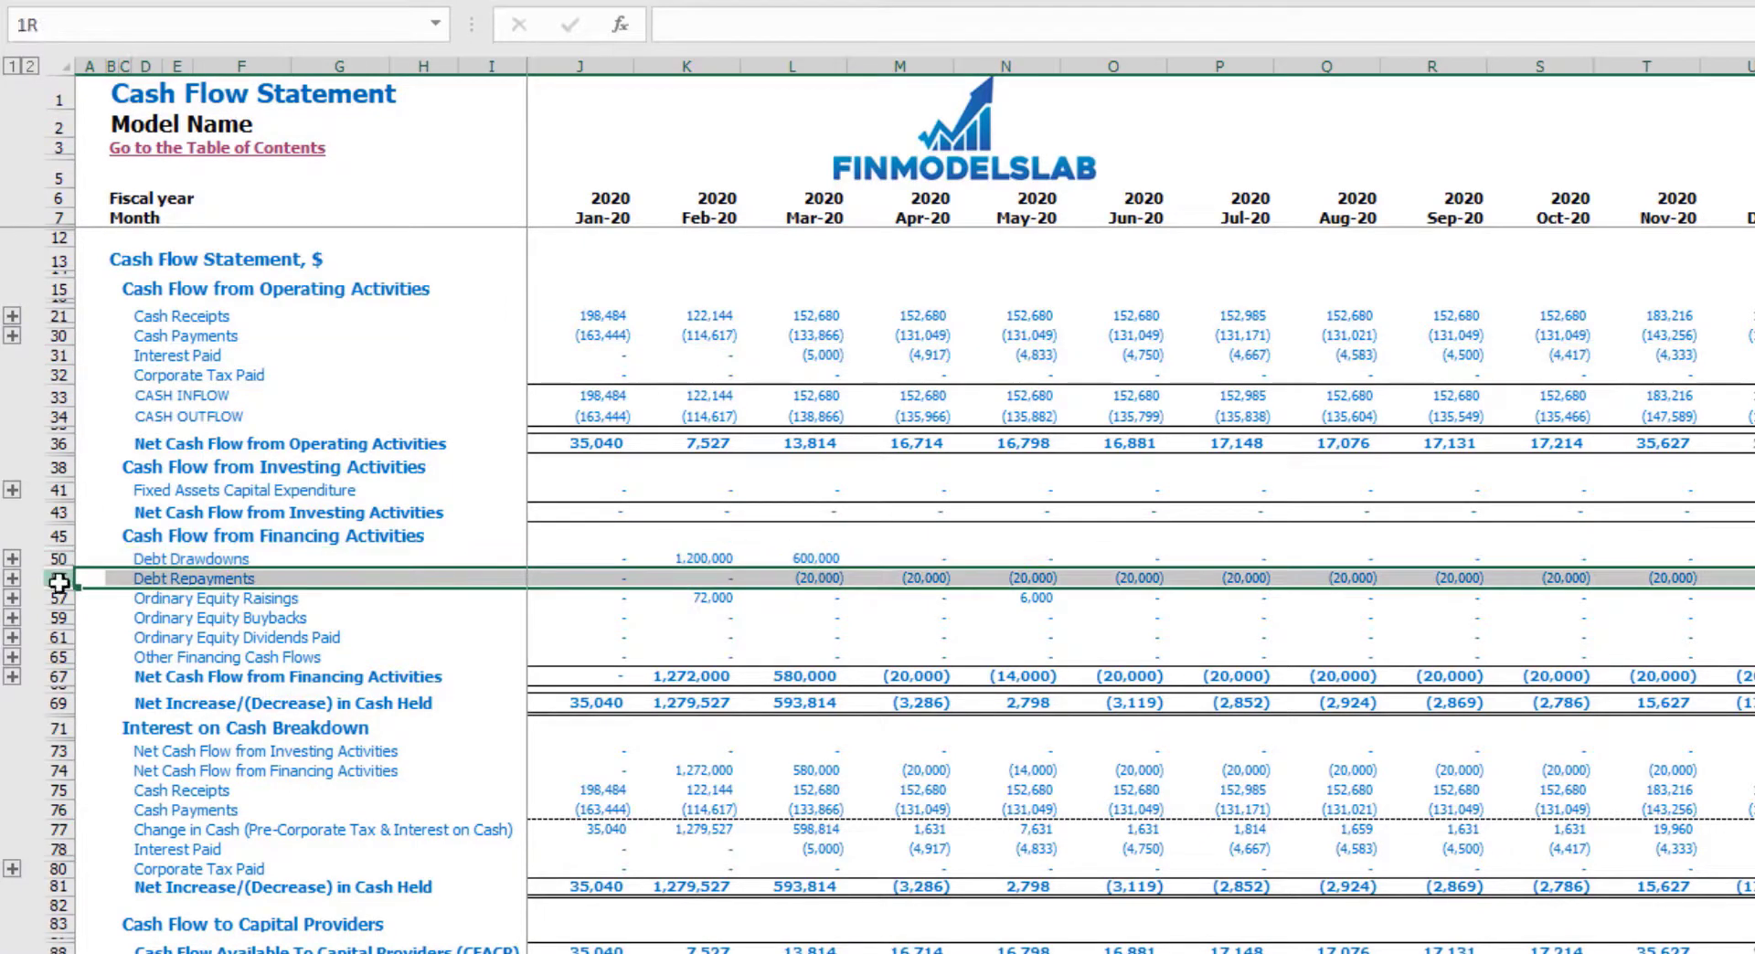
key(ctrl+Page_Up)
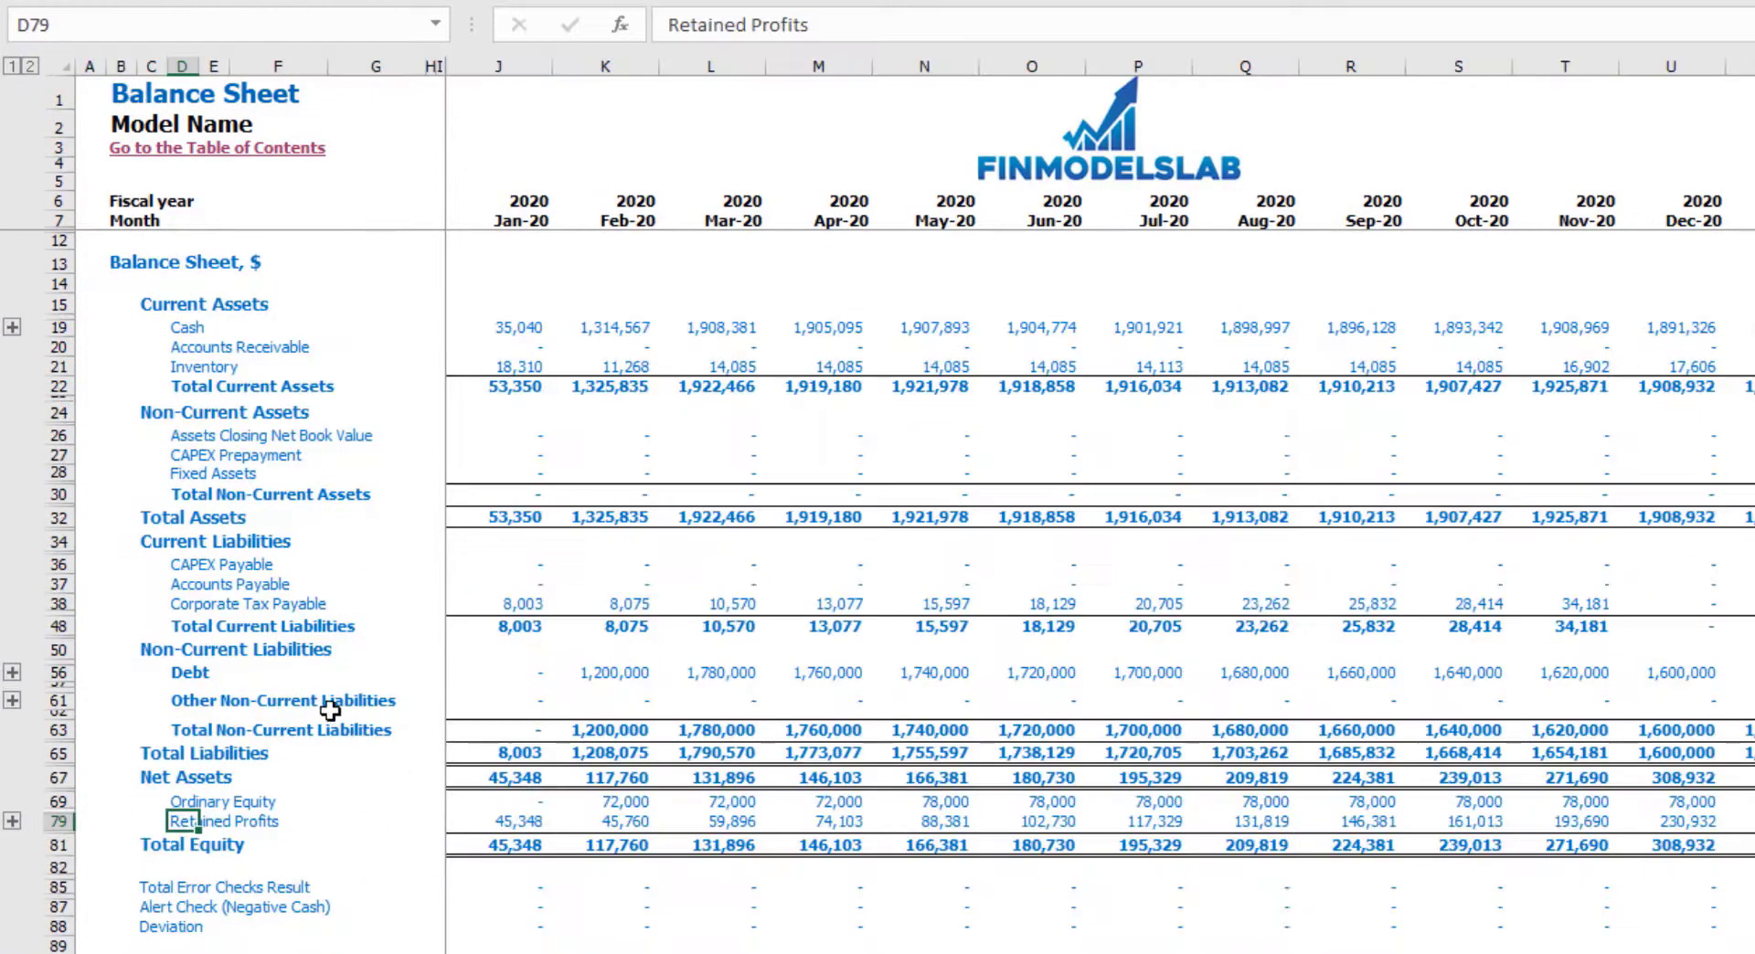
click(60, 672)
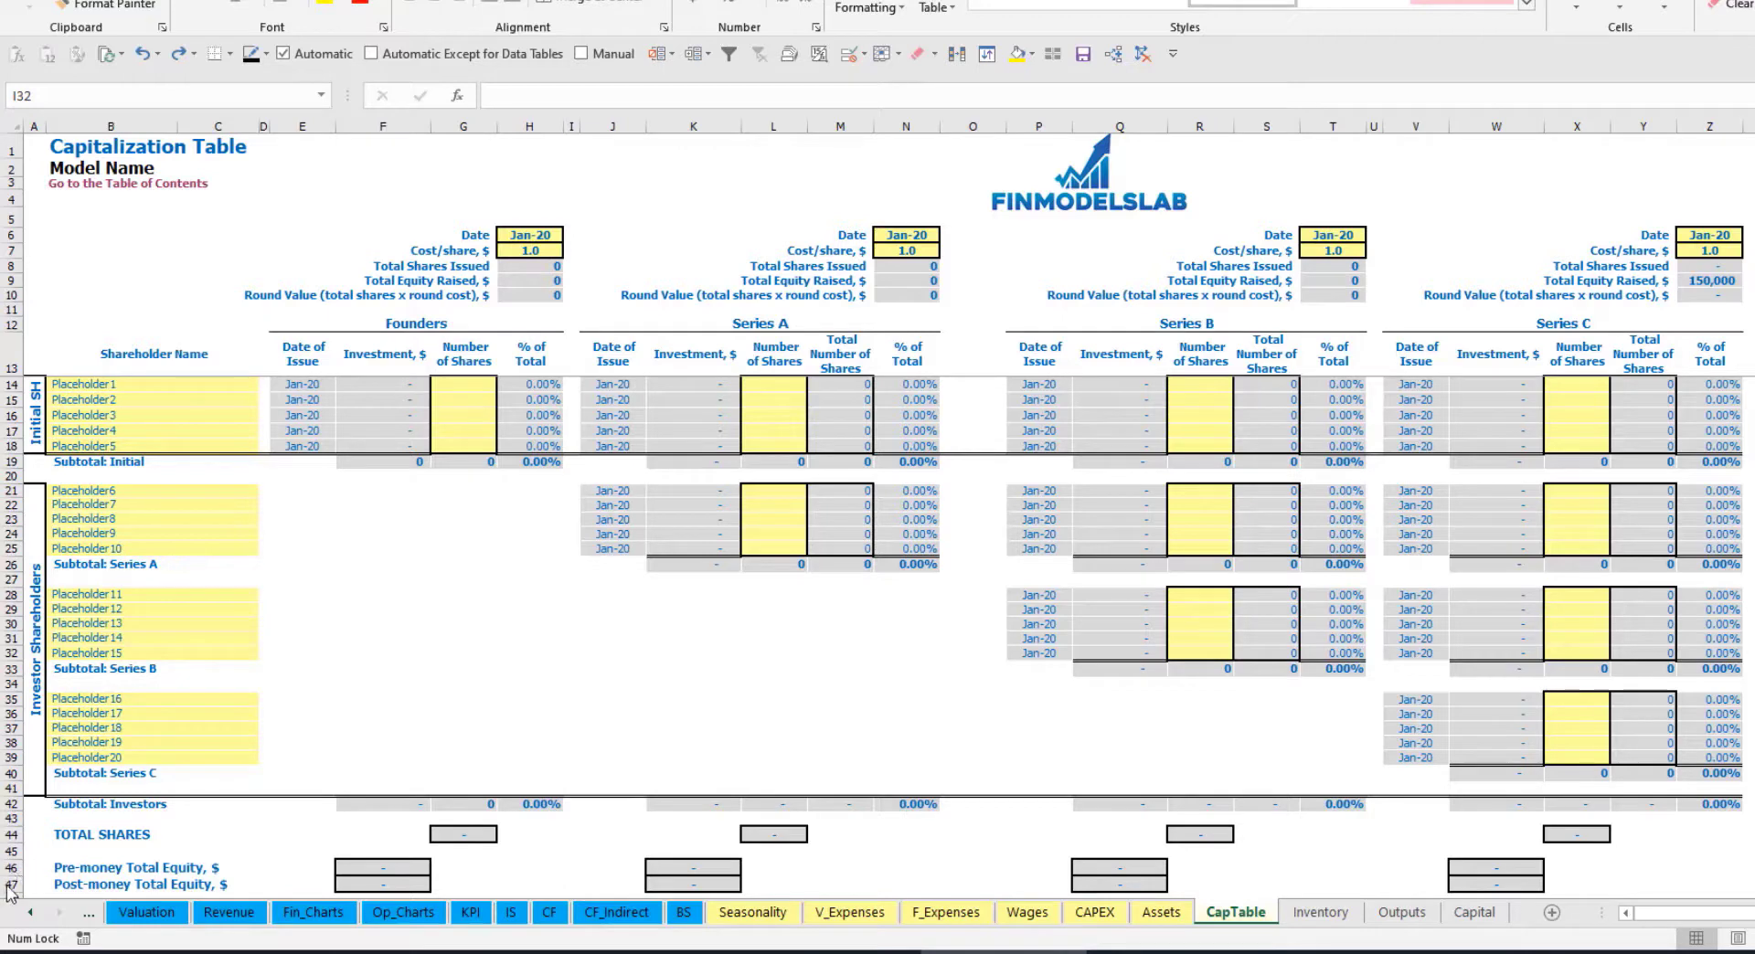
Rename the first two initial shareholders in the Capitalization Table as Founder 1 and Founder 2
click(88, 382)
text(F)
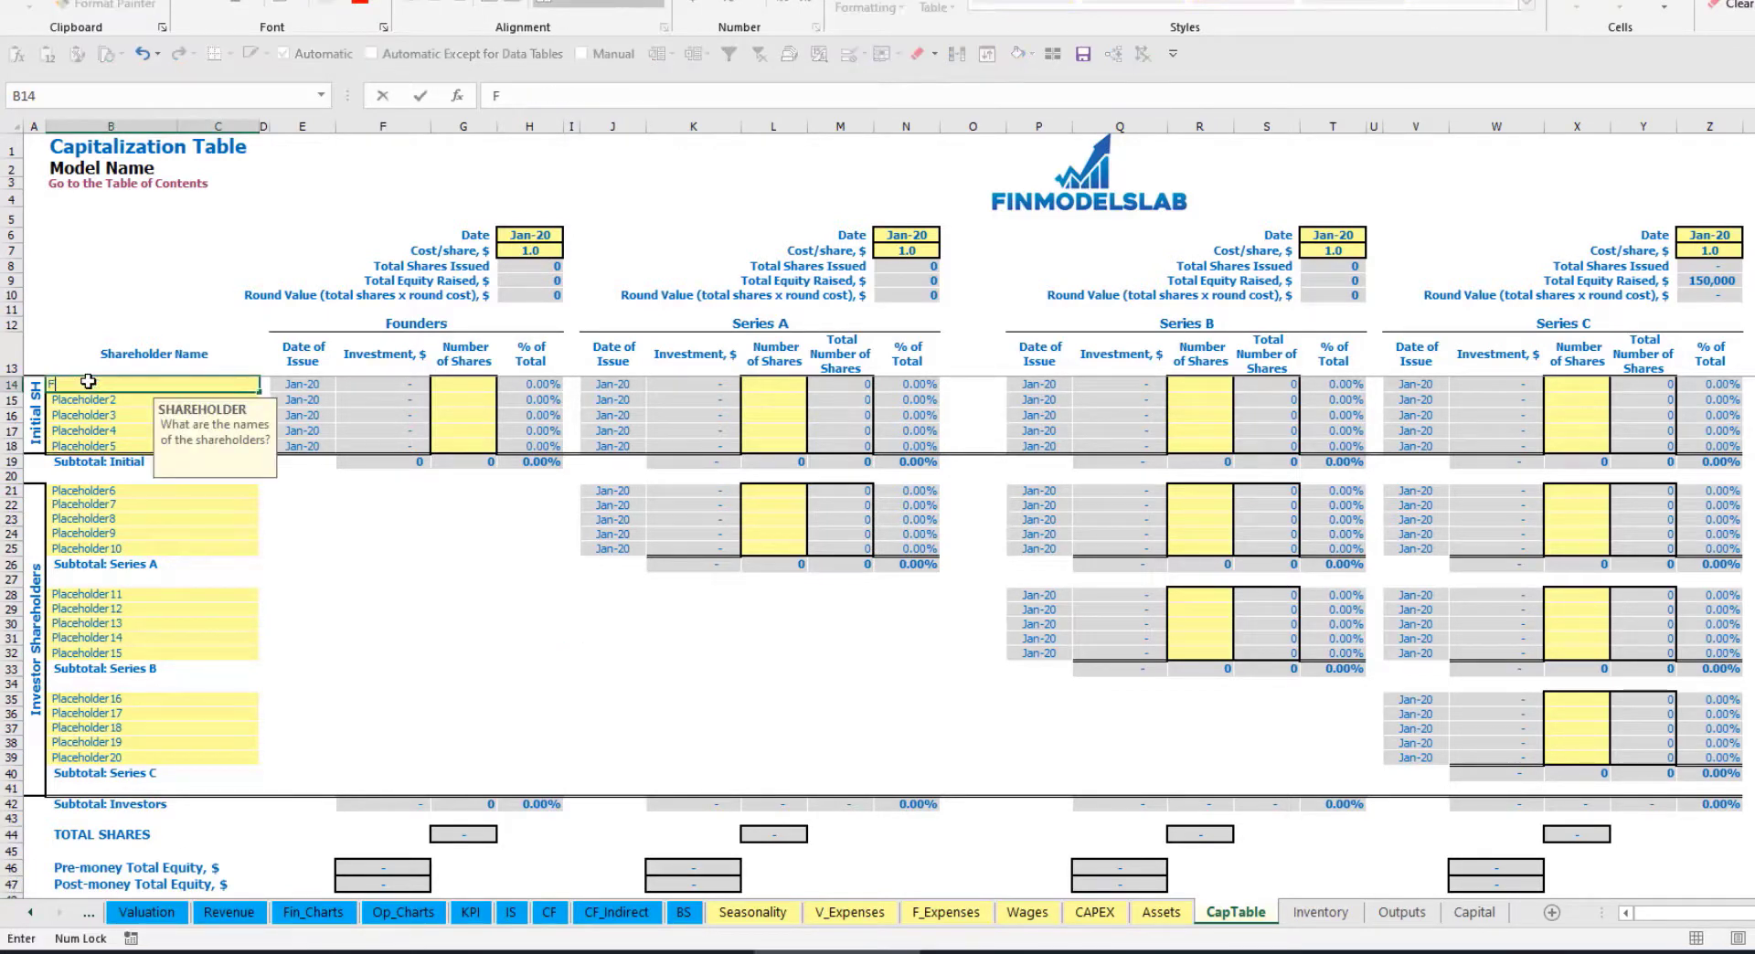
text(ounder 1)
key(ctrl+Return)
key(ctrl+c)
key(Down)
key(ctrl+v)
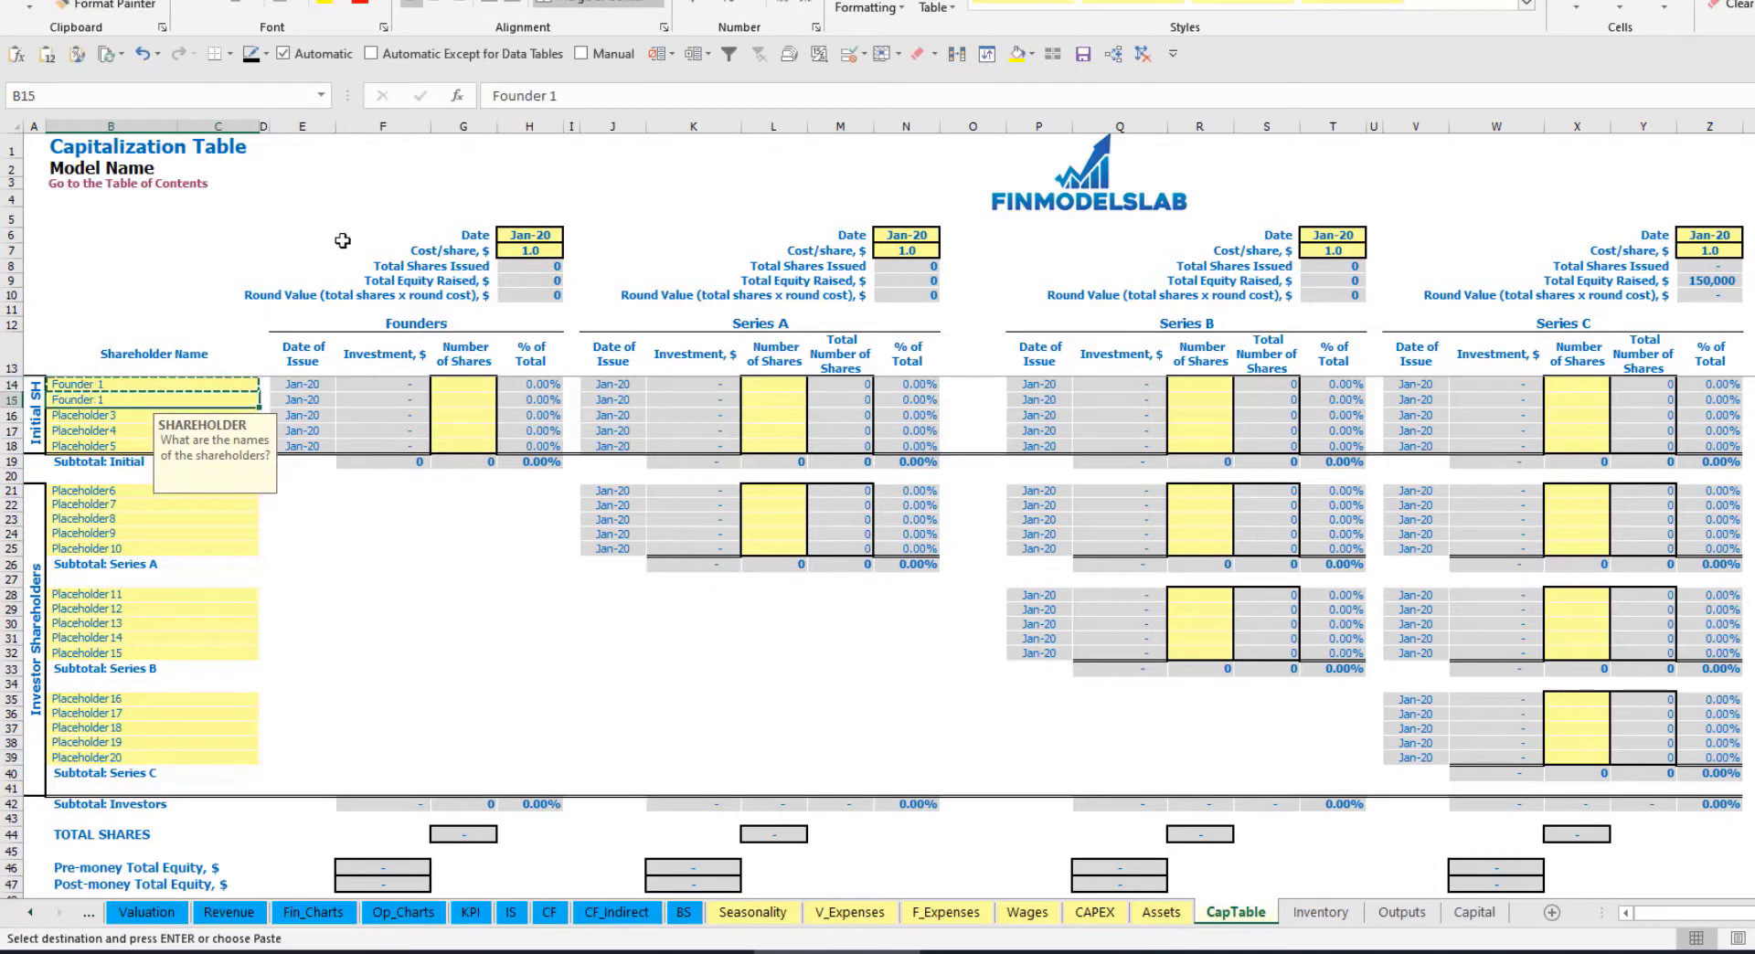
click(581, 98)
key(Return)
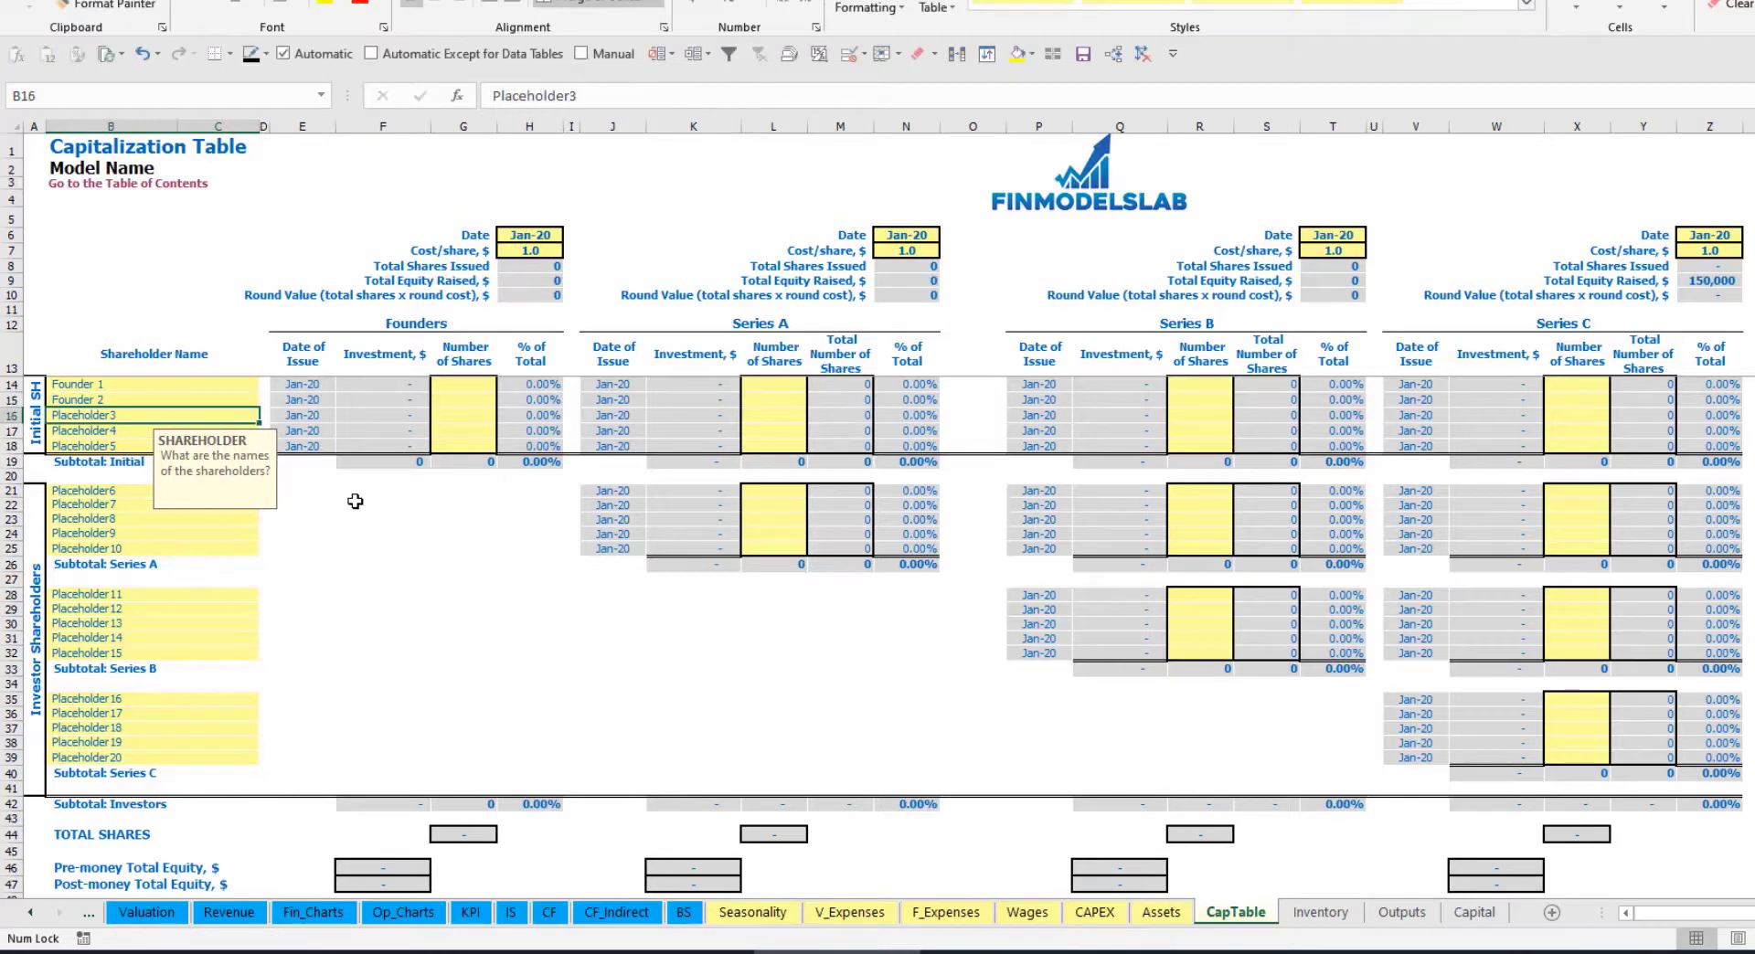
Enter 10,000 shares for Founder 1 and 20,000 shares for Founder 2 in the Founders round
click(184, 385)
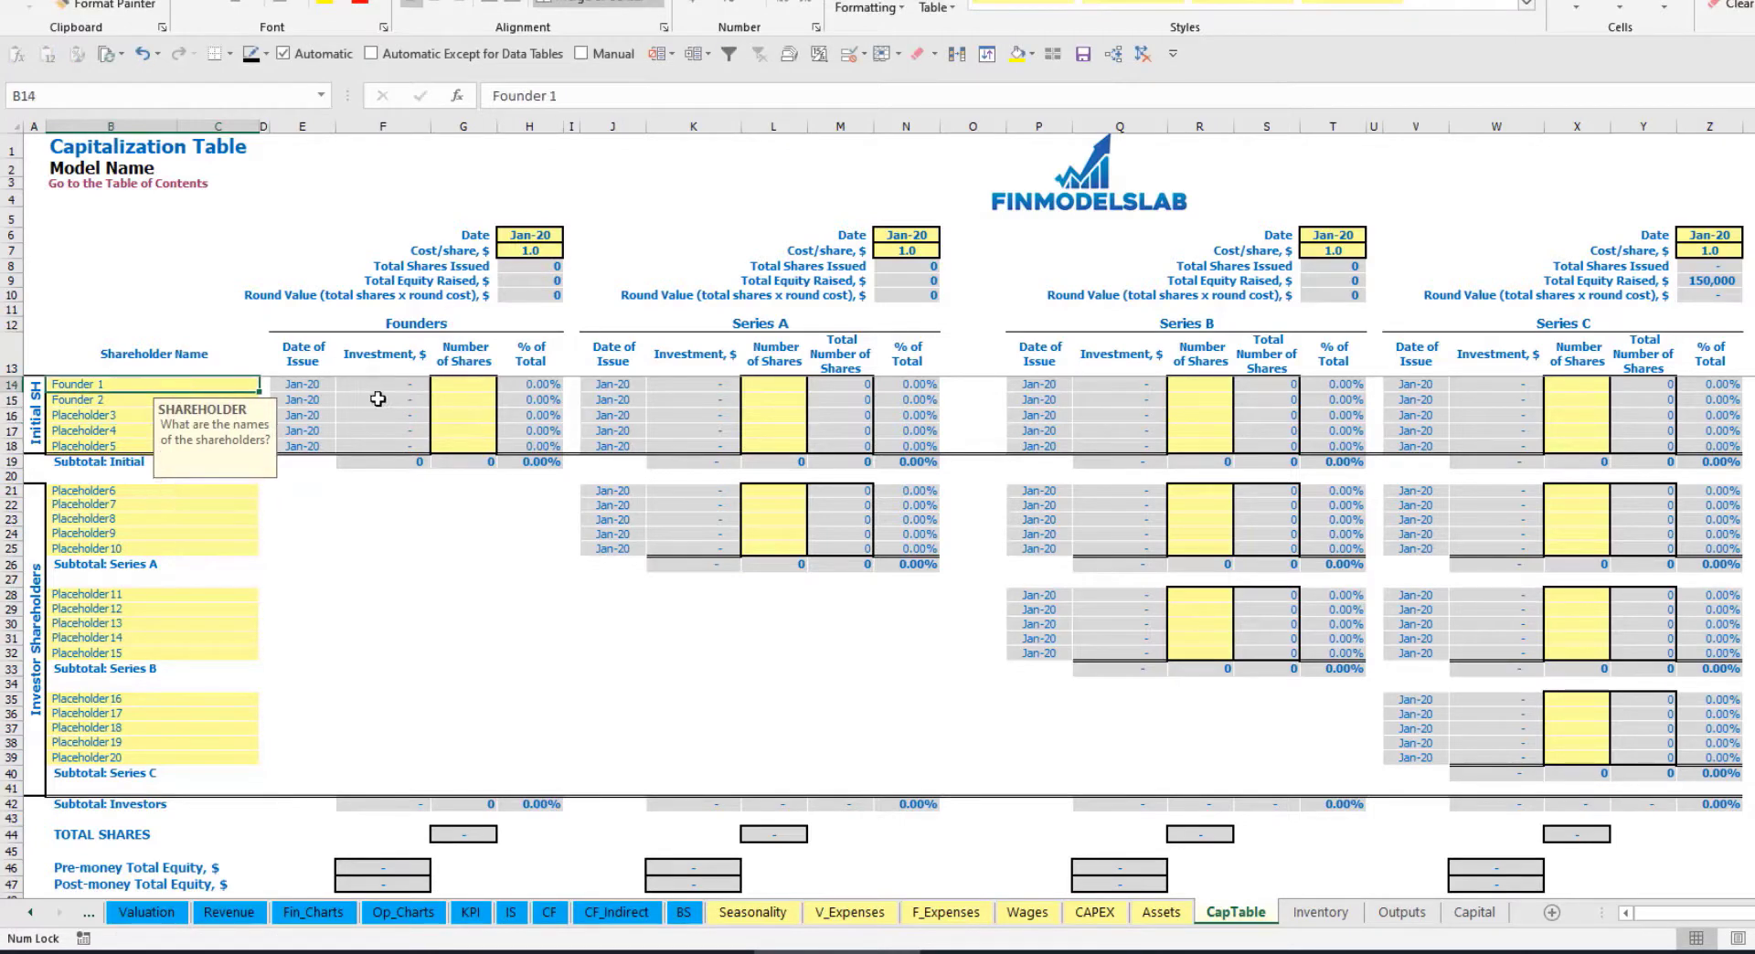
click(471, 385)
text(1)
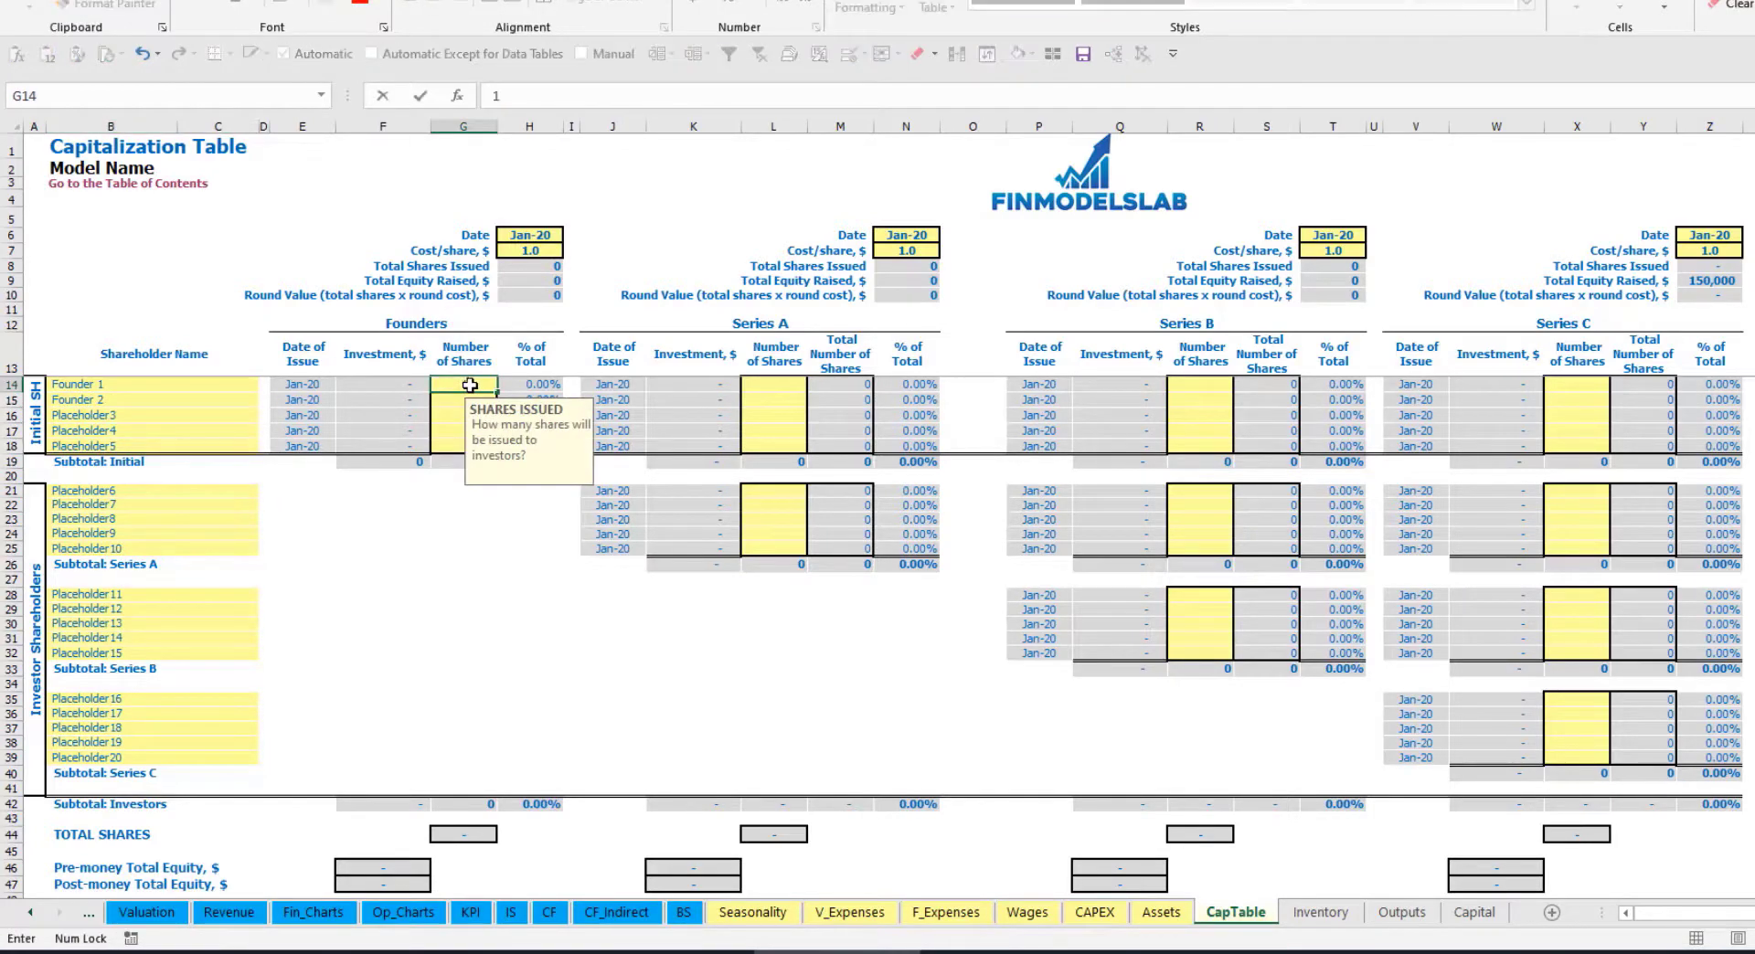
text(0,0000)
key(Return)
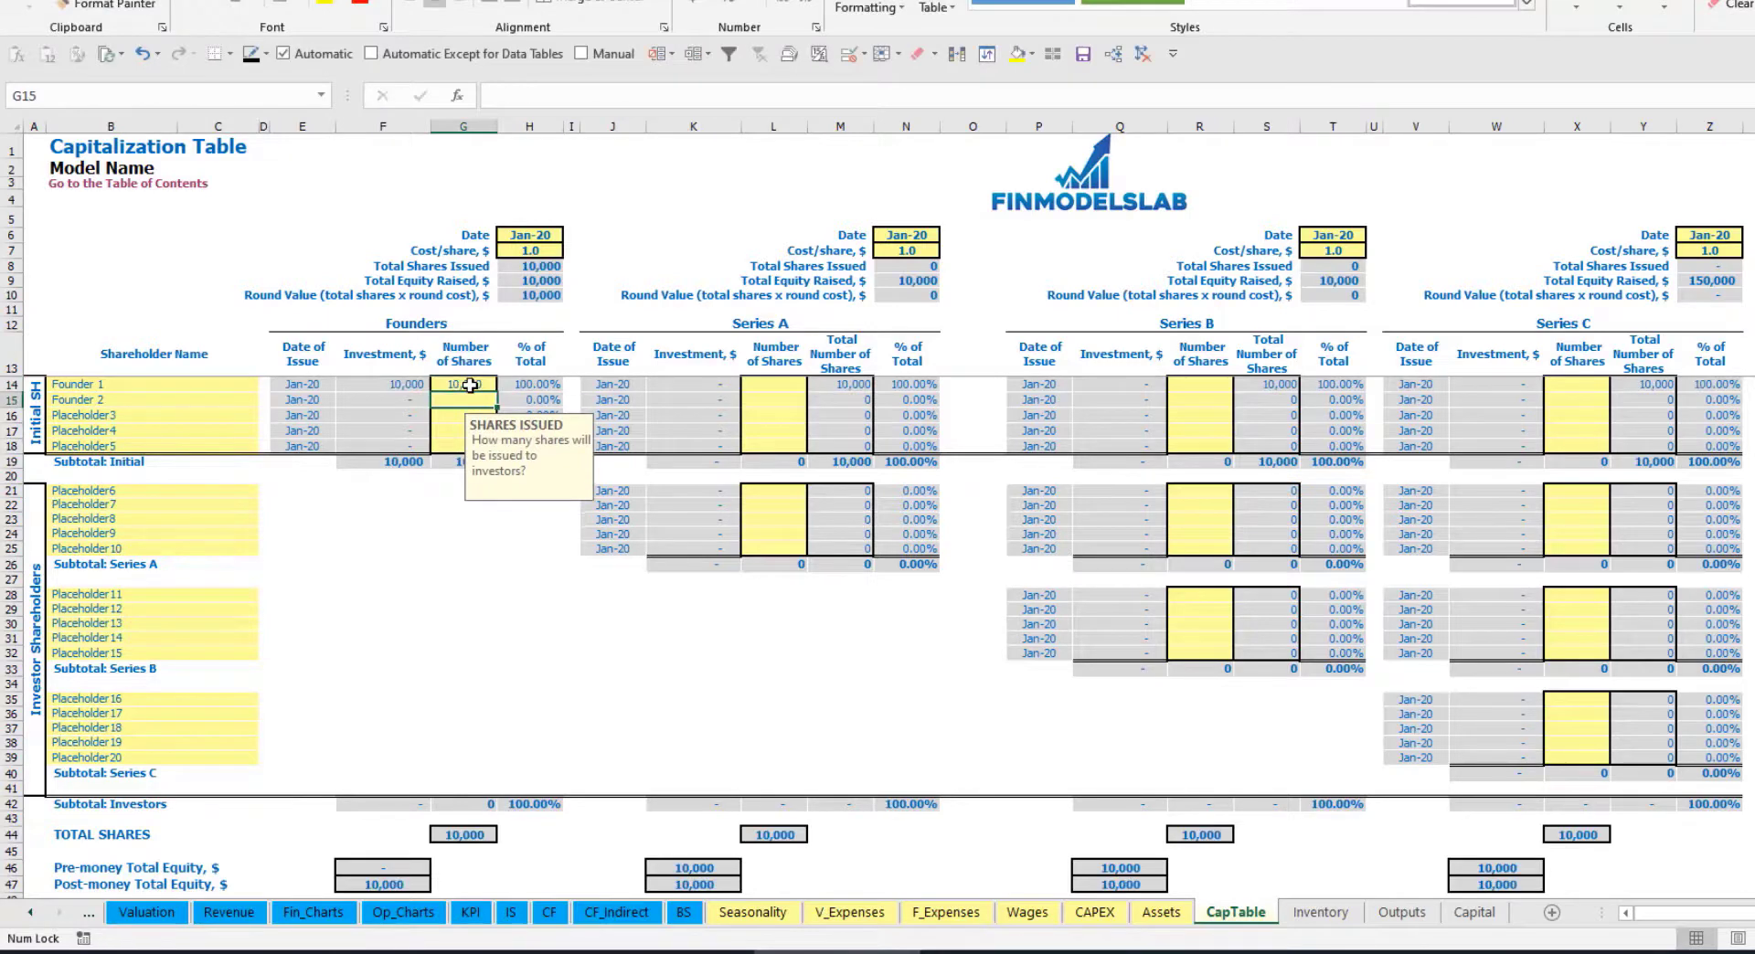
text(200000)
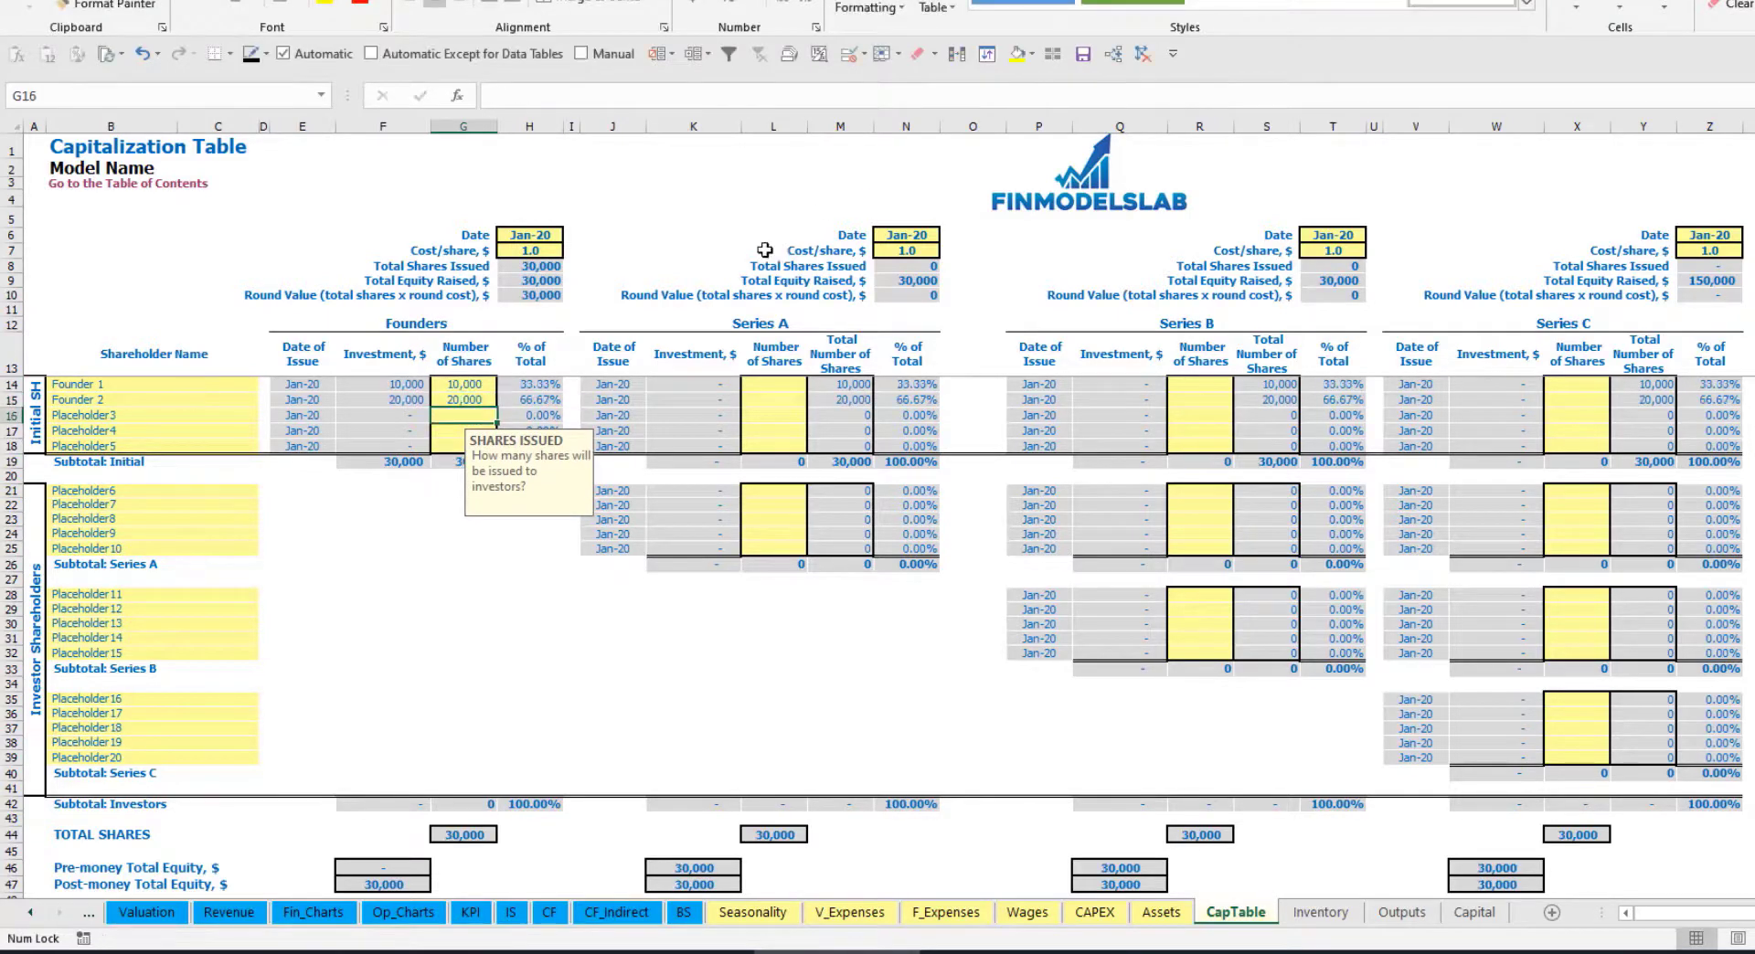
Set the Founders round's cost per share to 2 and its date to Feb-20
click(530, 240)
click(513, 253)
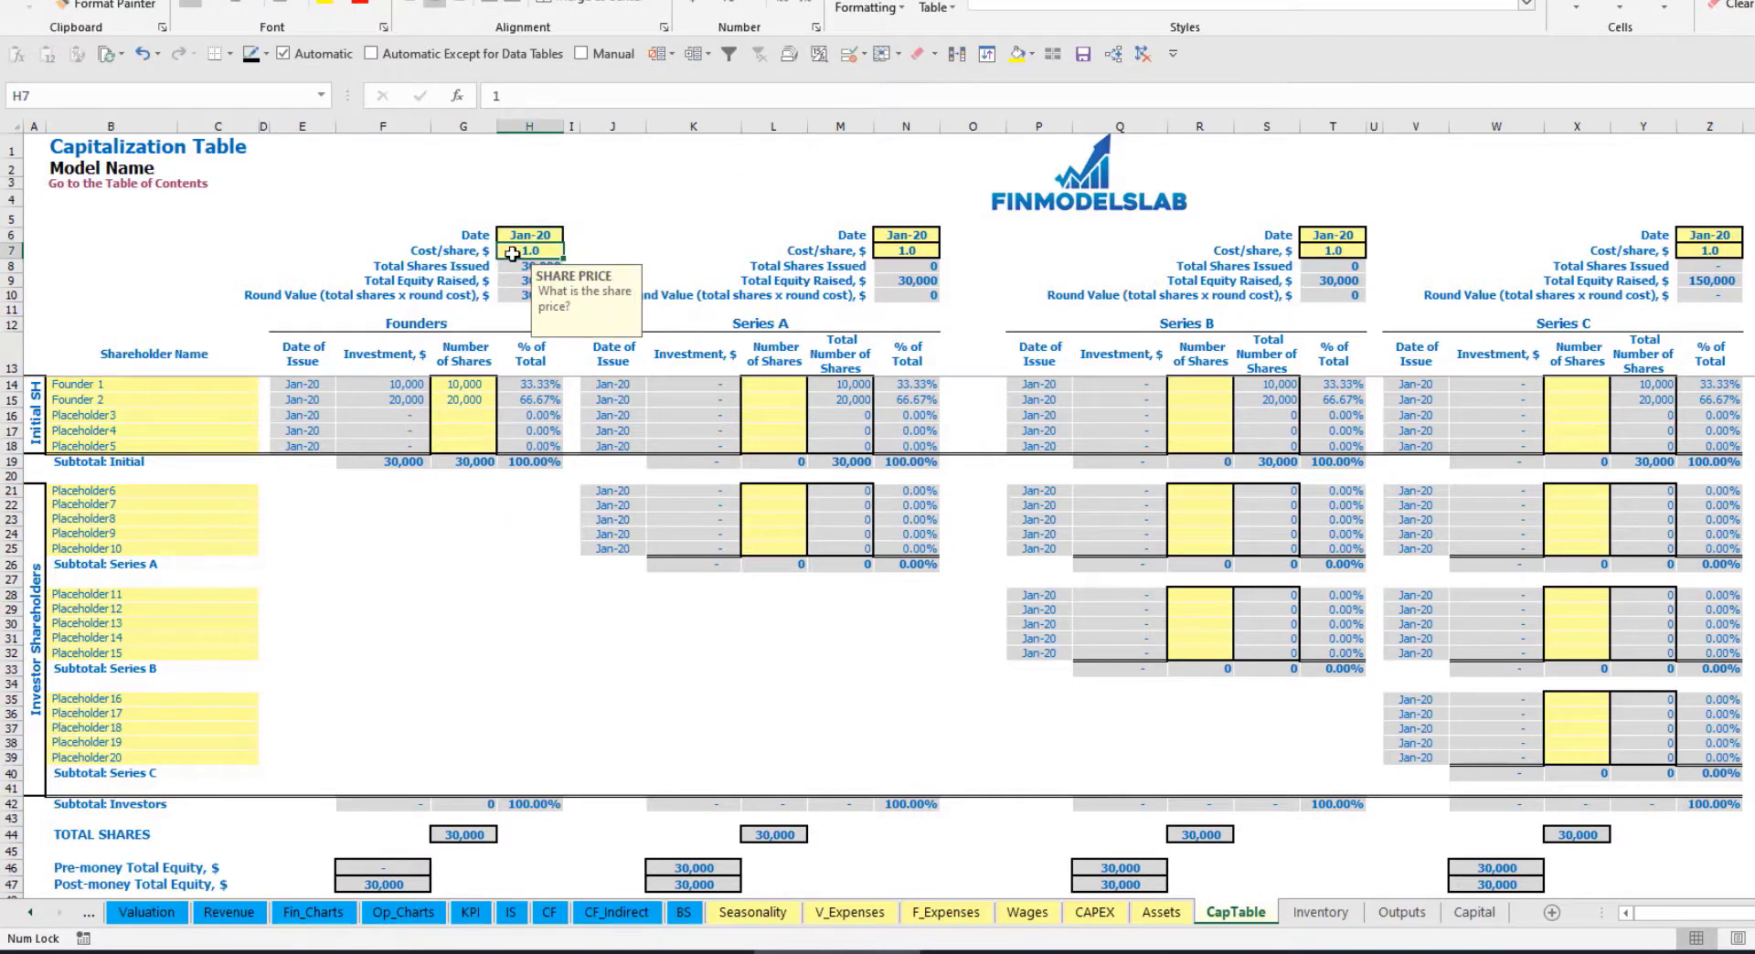
text(2)
key(Return)
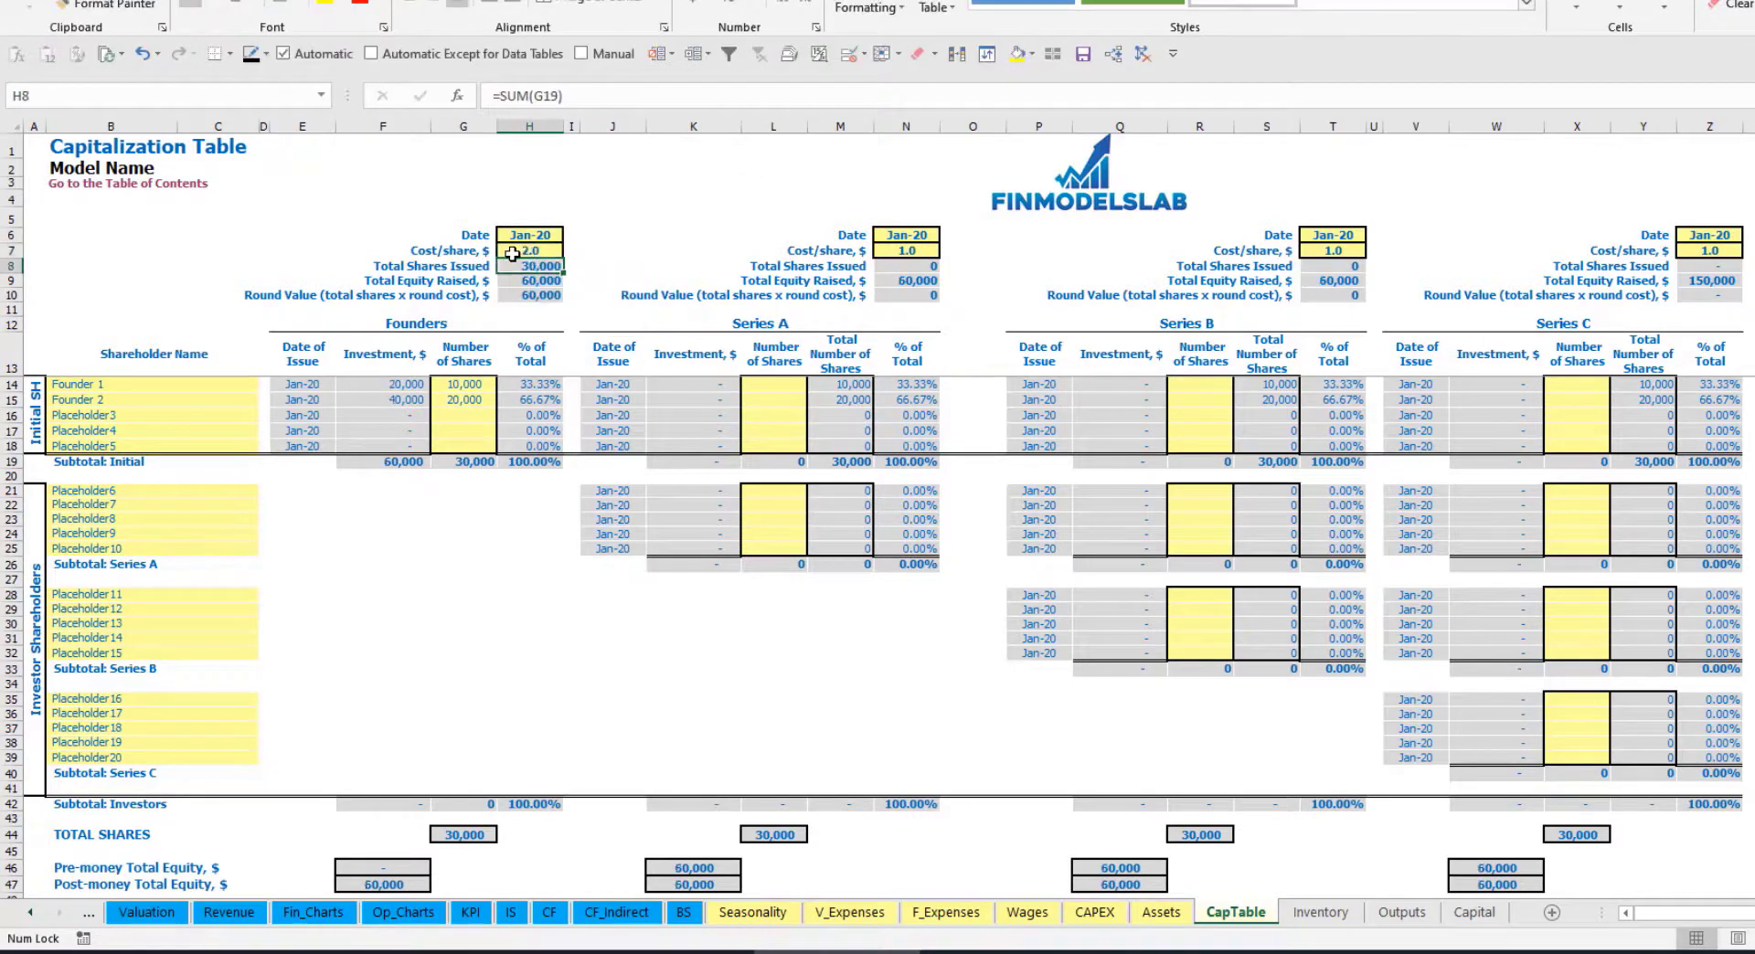
click(524, 239)
click(570, 234)
click(528, 263)
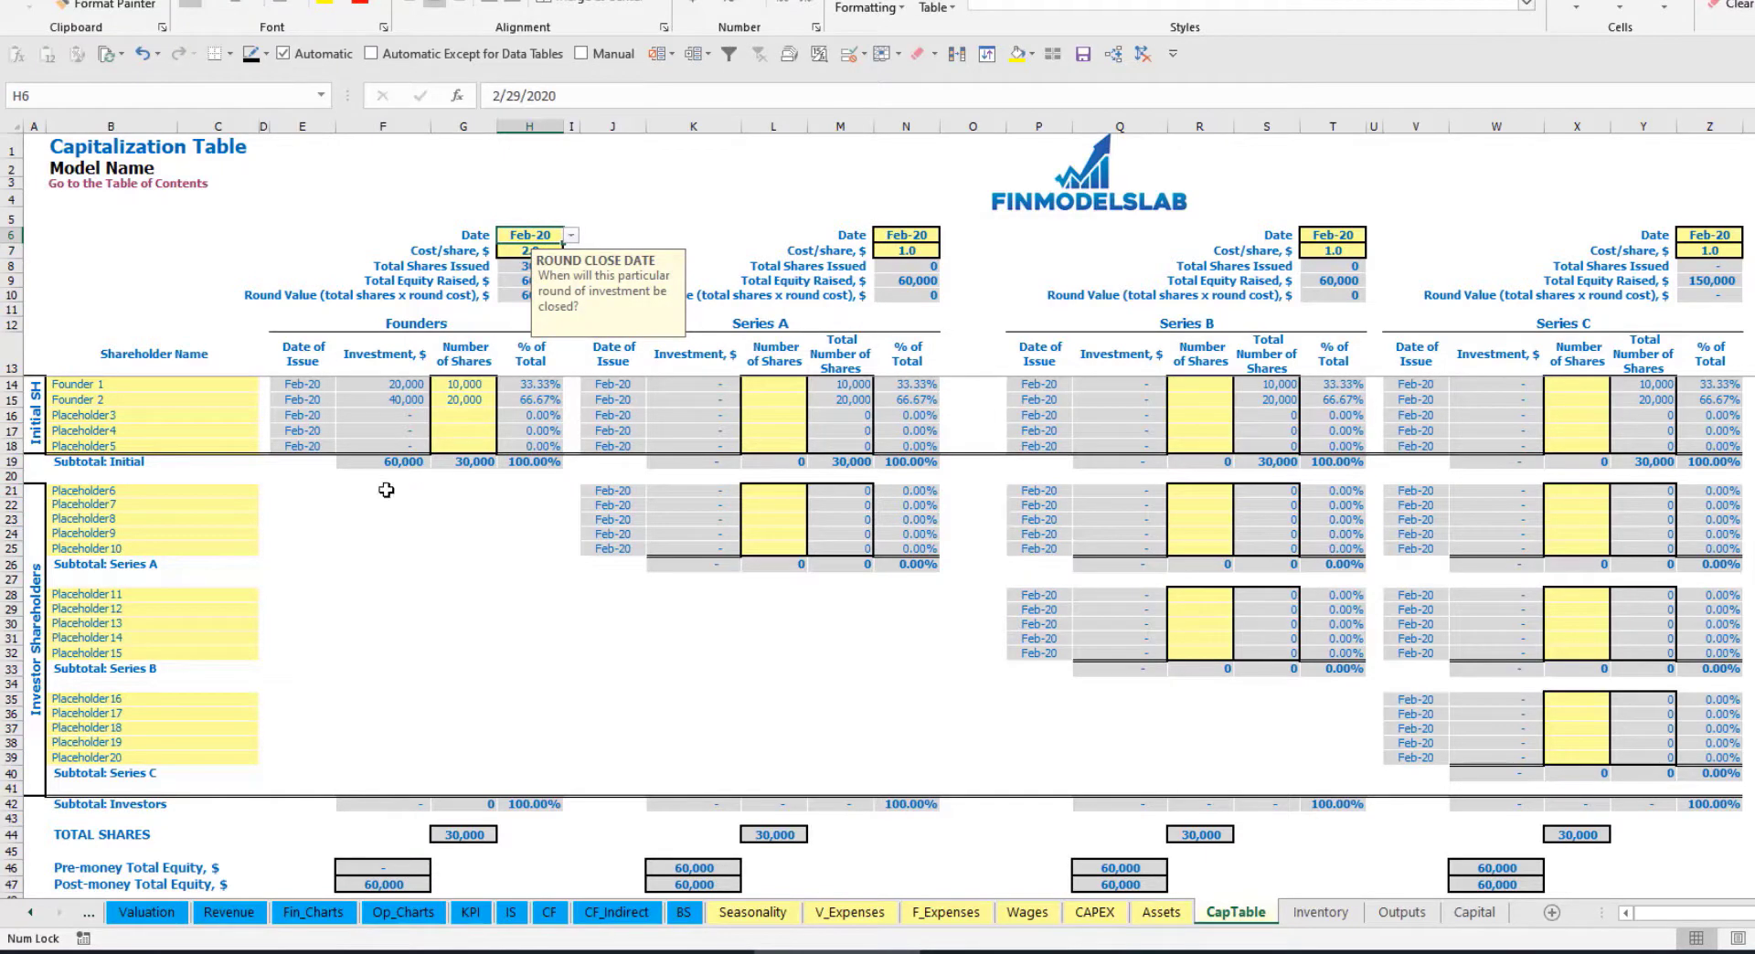
Examine the founders' investments and subtotal, the post-money total equity and Founder 1's percentage of the total
click(394, 384)
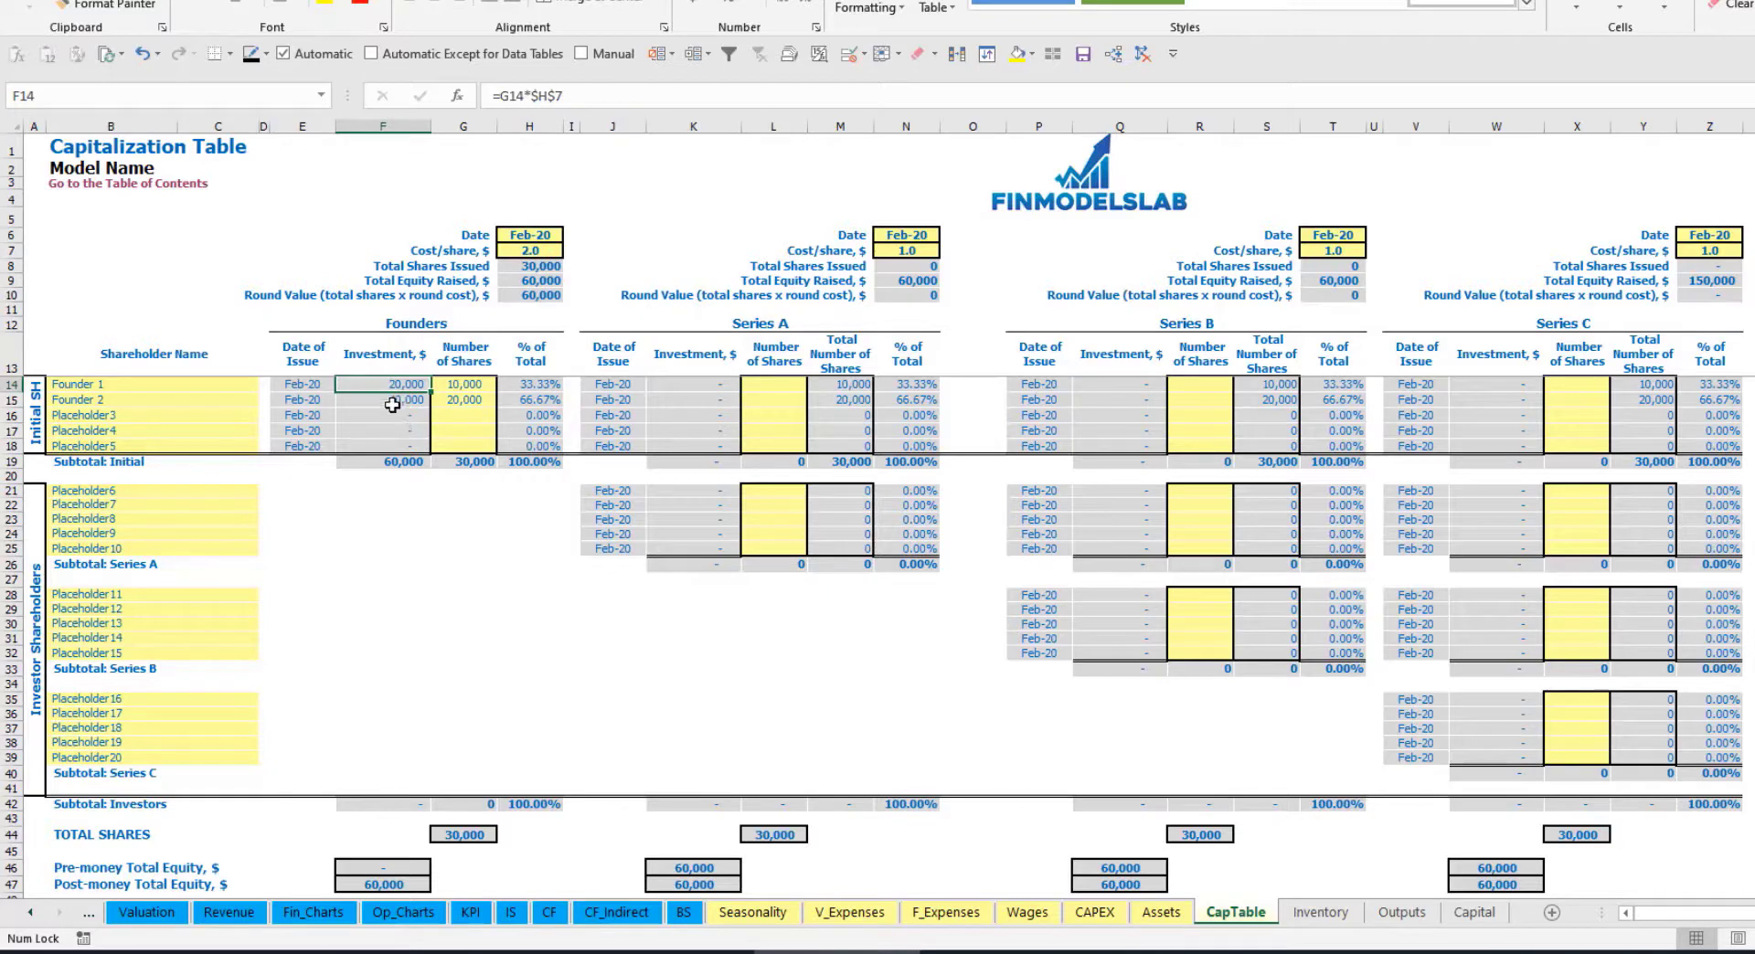
click(392, 400)
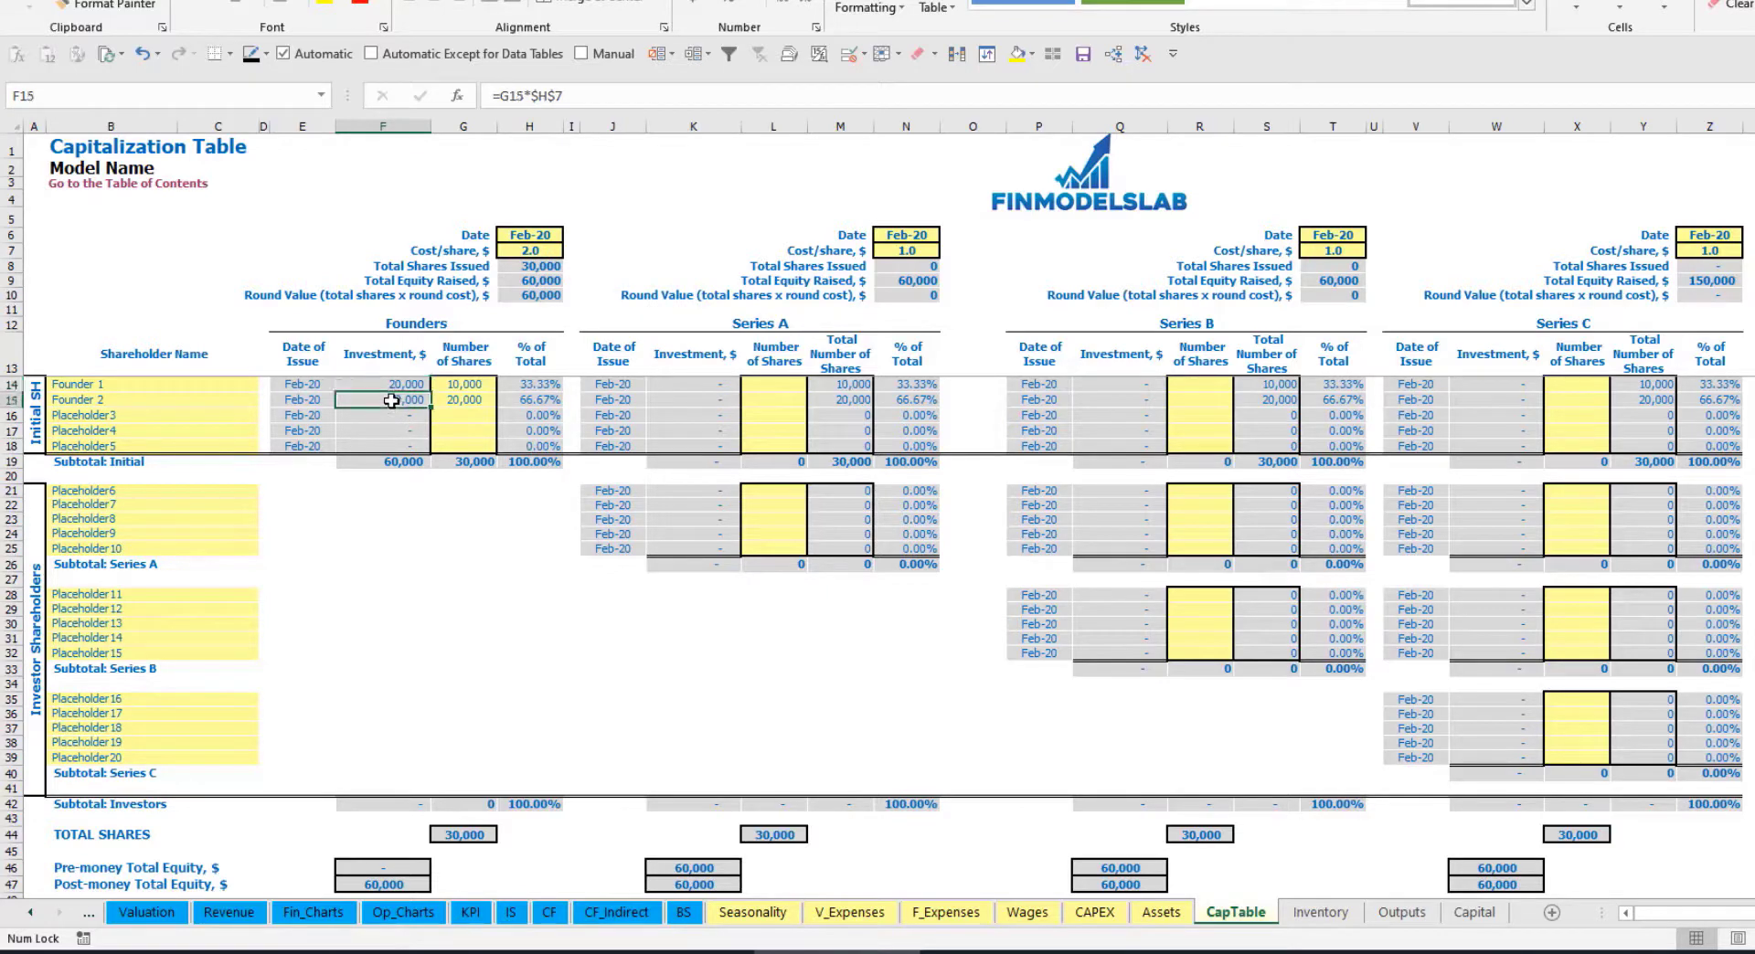
click(393, 462)
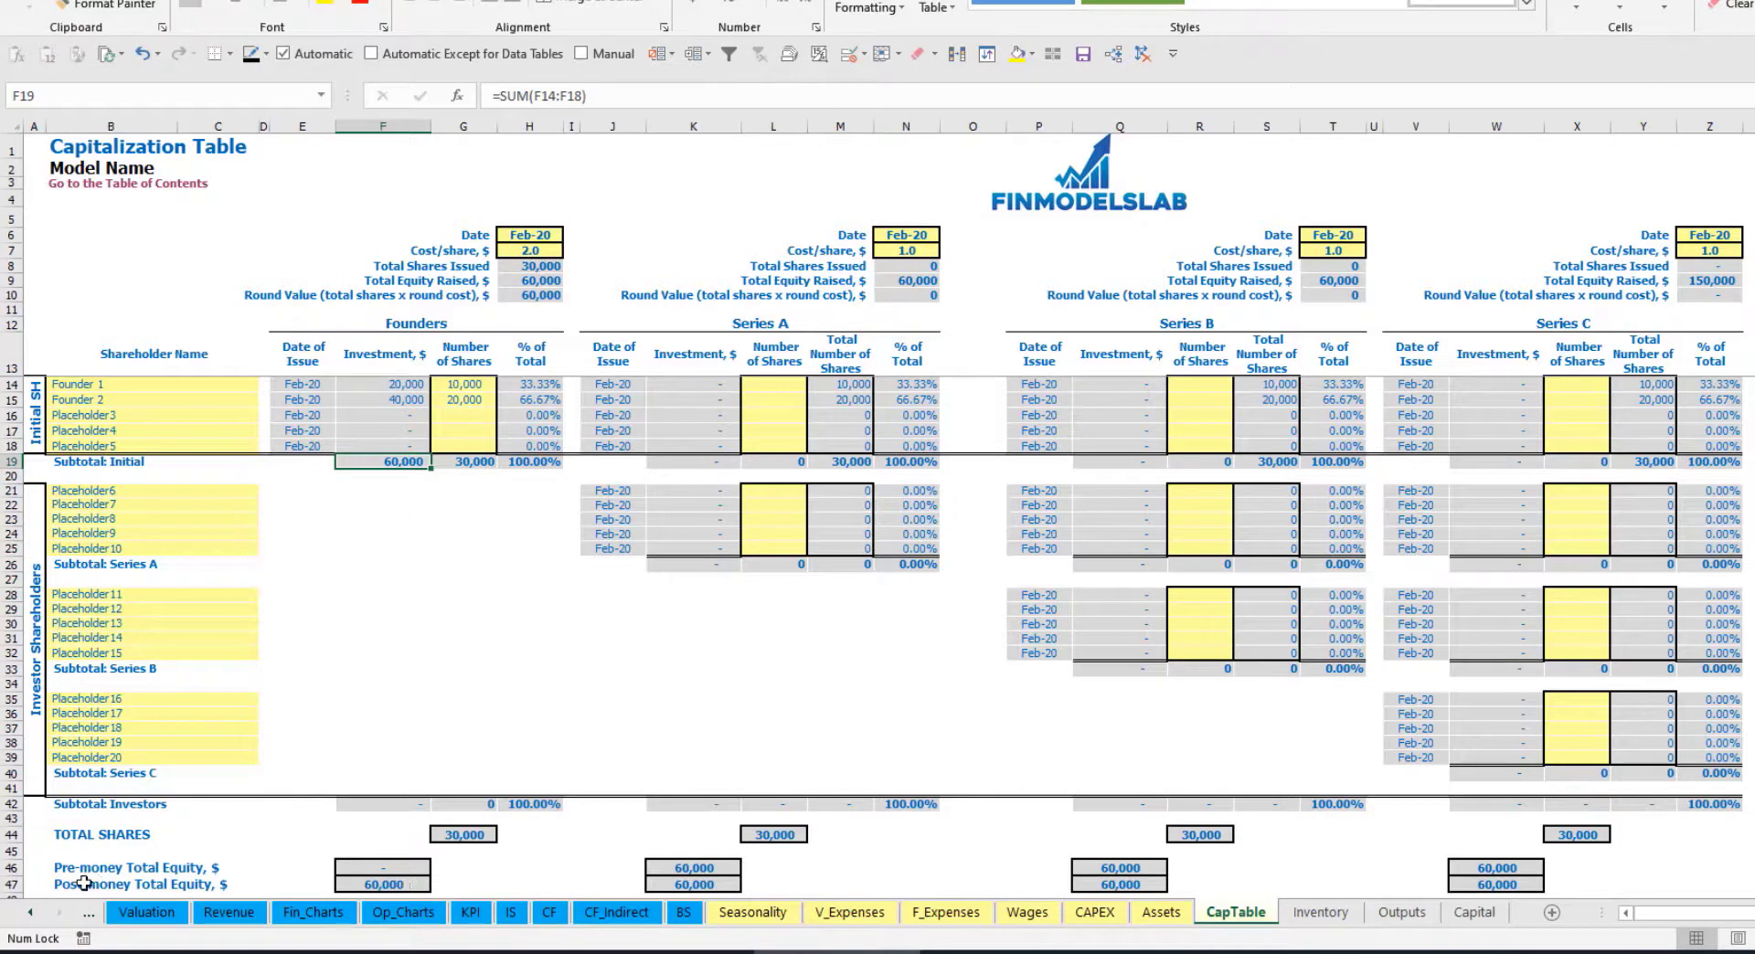
click(13, 884)
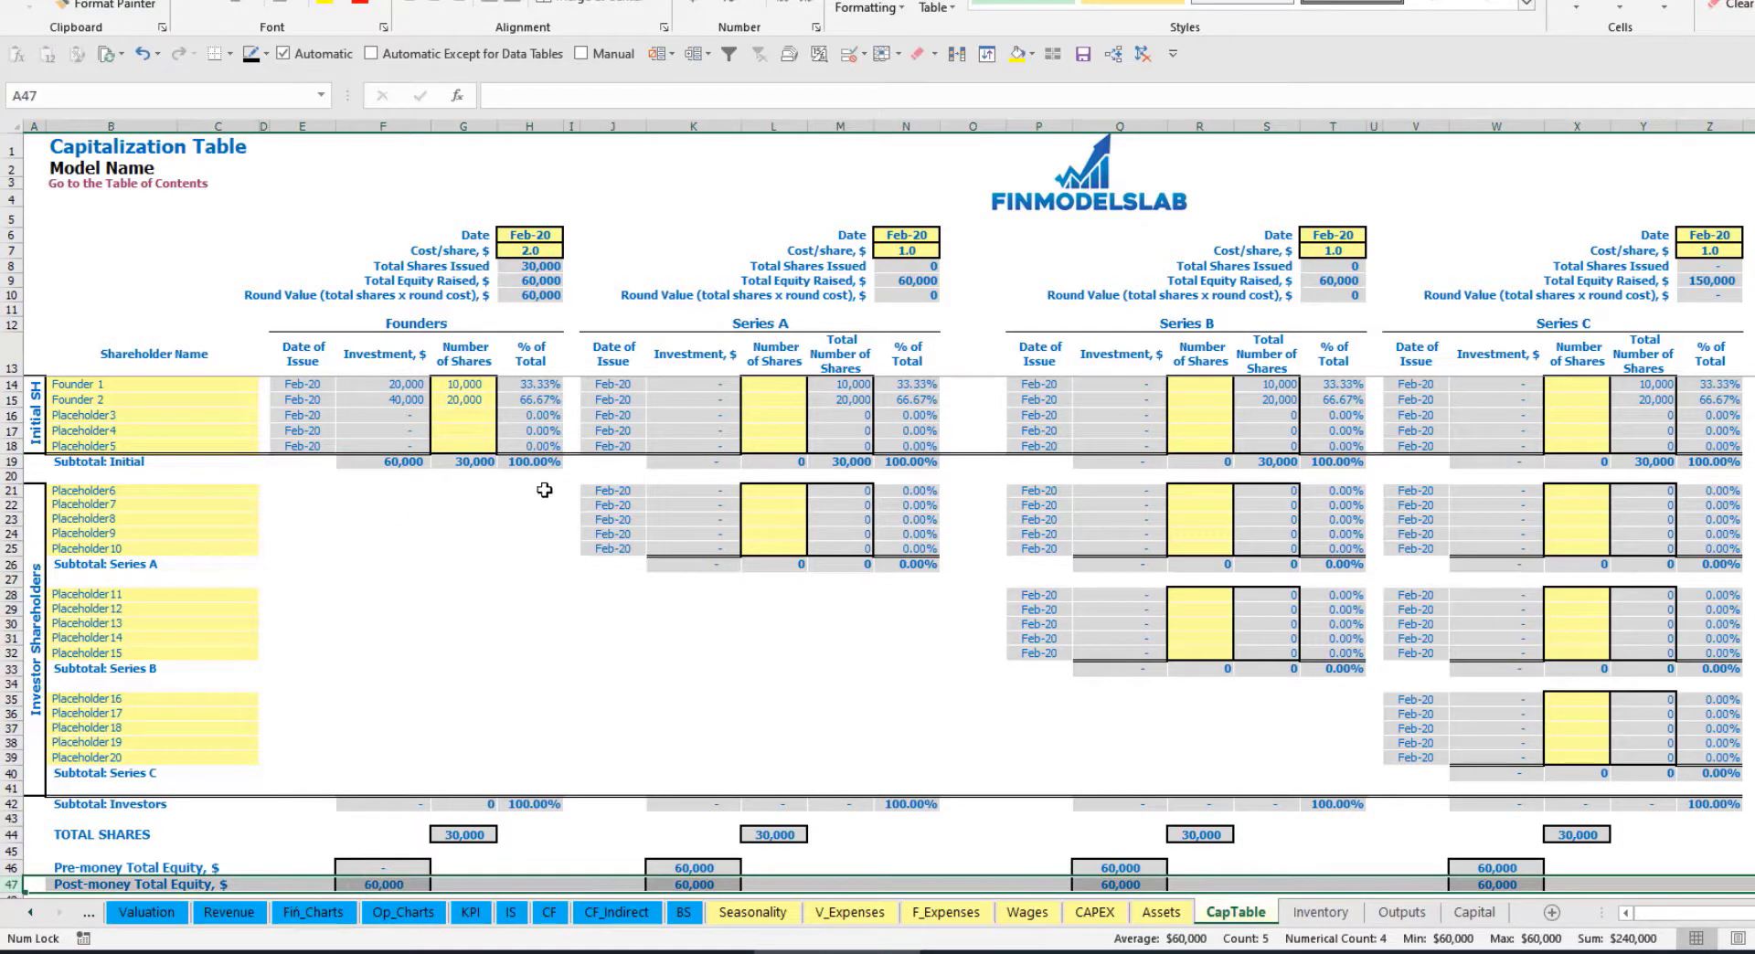
click(543, 387)
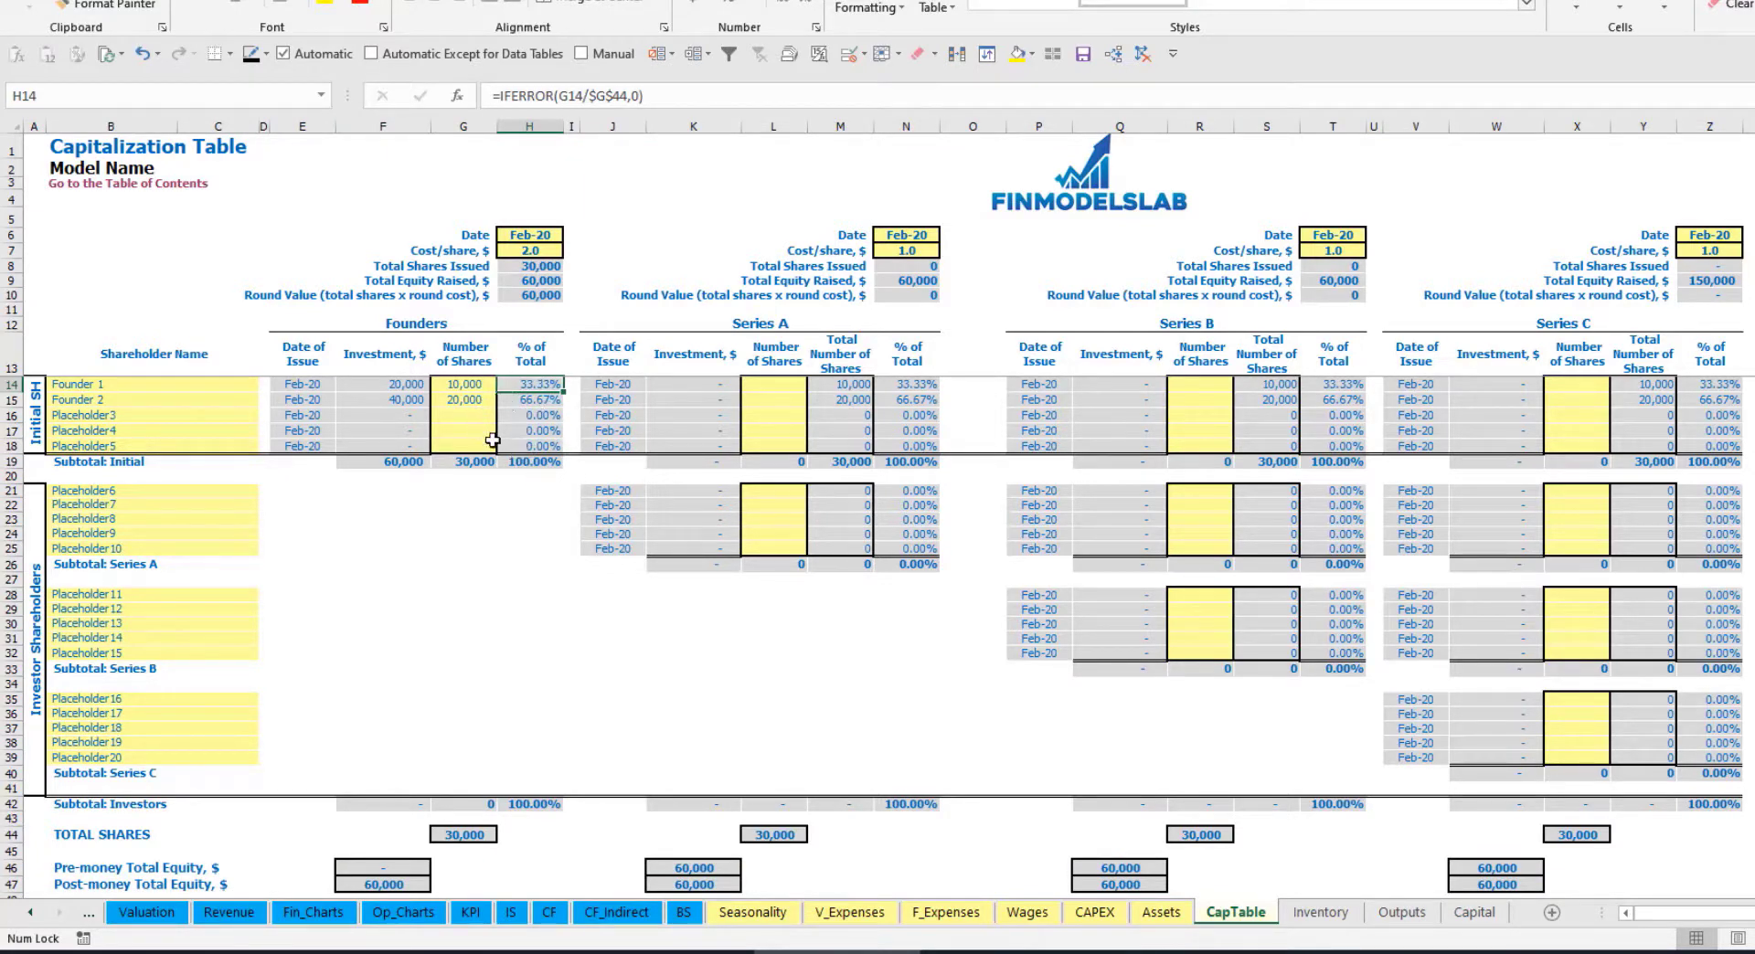
Rename the first Series A shareholder, Placeholder6, as Investor 1
click(207, 492)
click(795, 329)
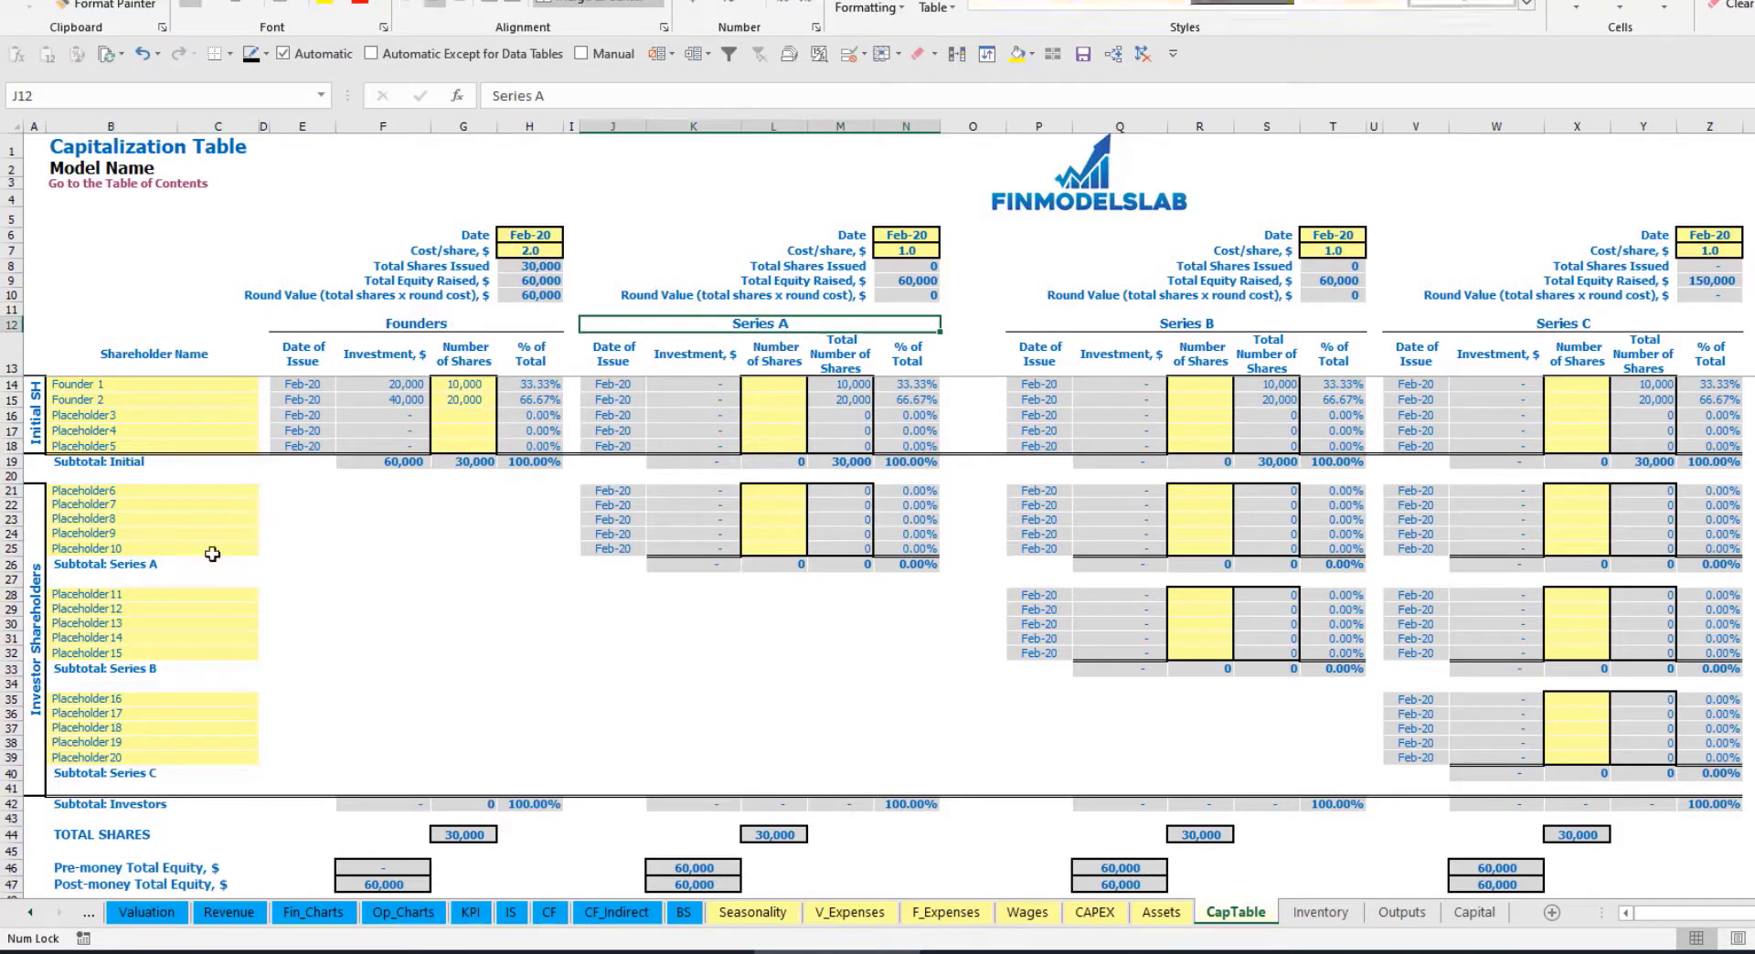
click(122, 492)
text(I)
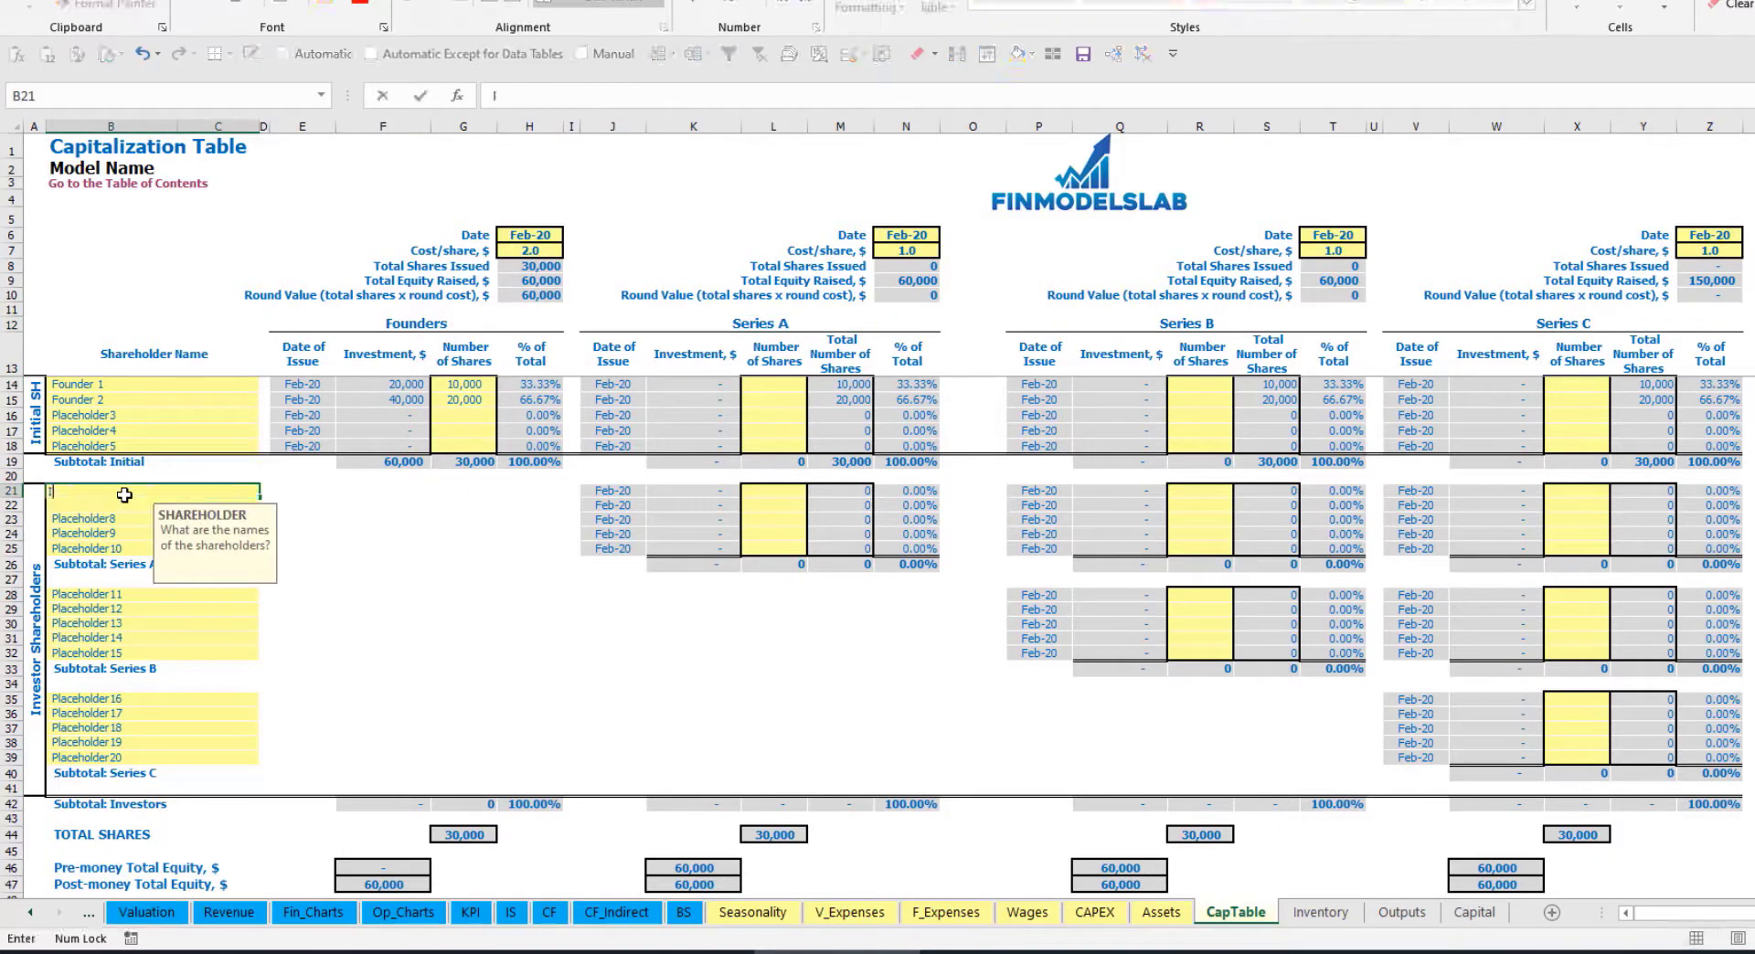
text(nvestor 1)
key(Return)
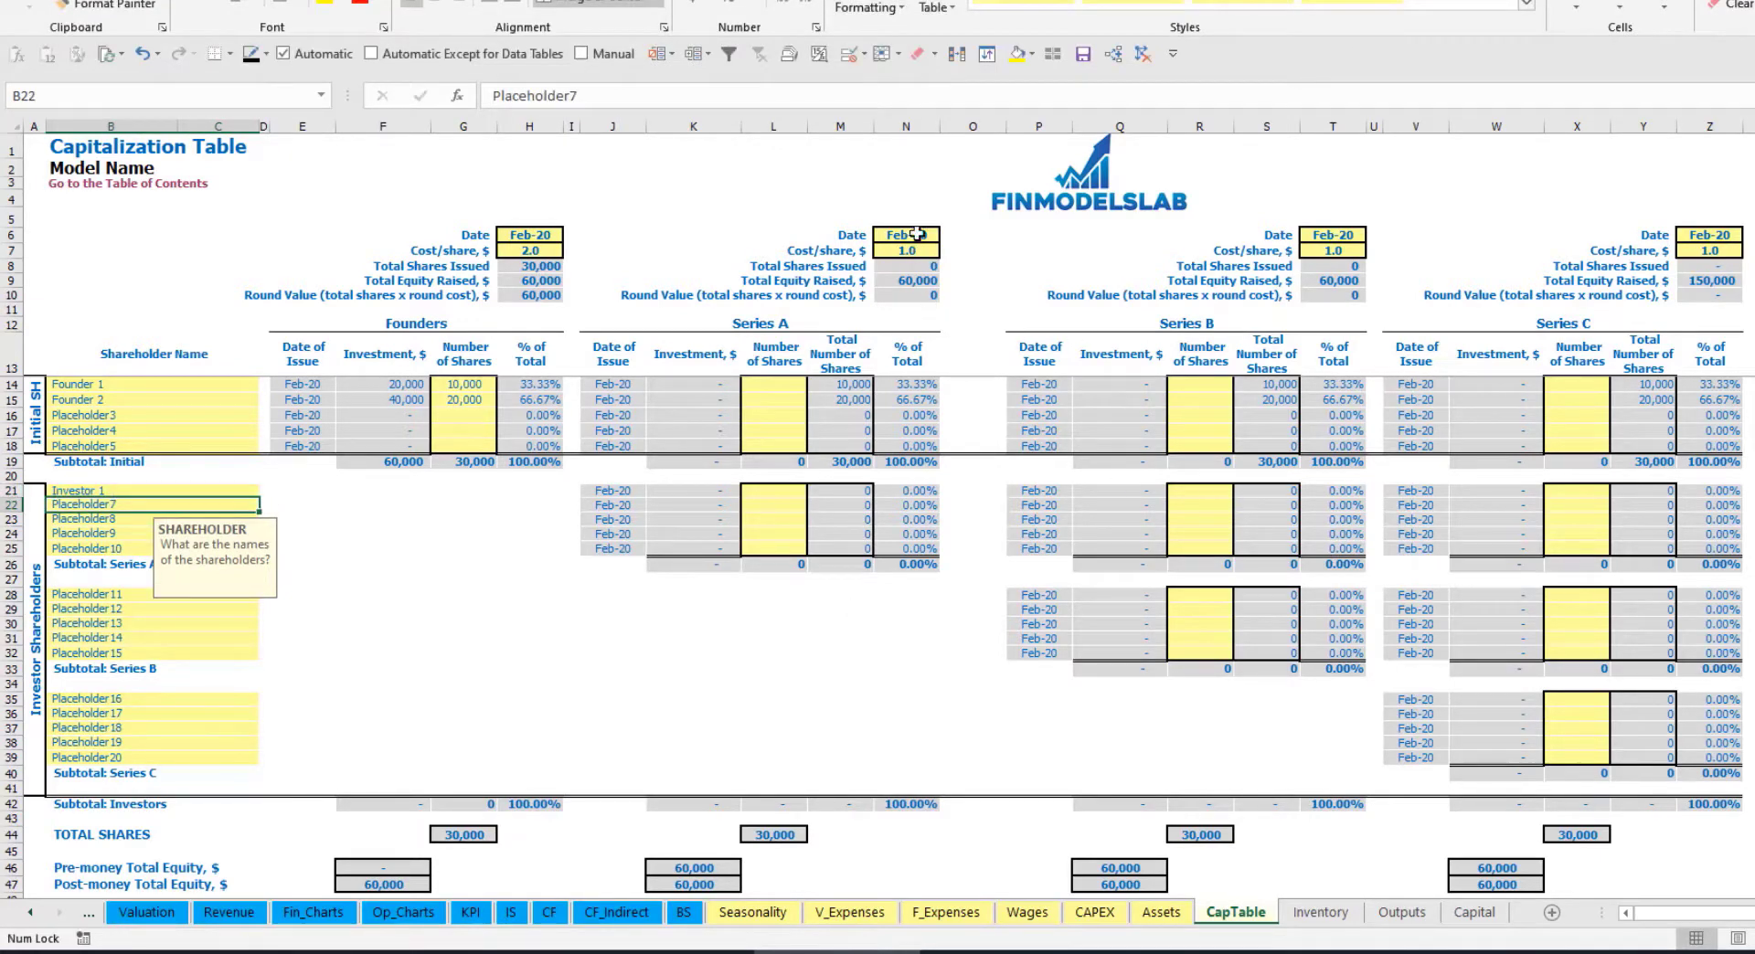
Set the Series A round's date to May-20 and its cost per share to 5
click(917, 234)
click(947, 235)
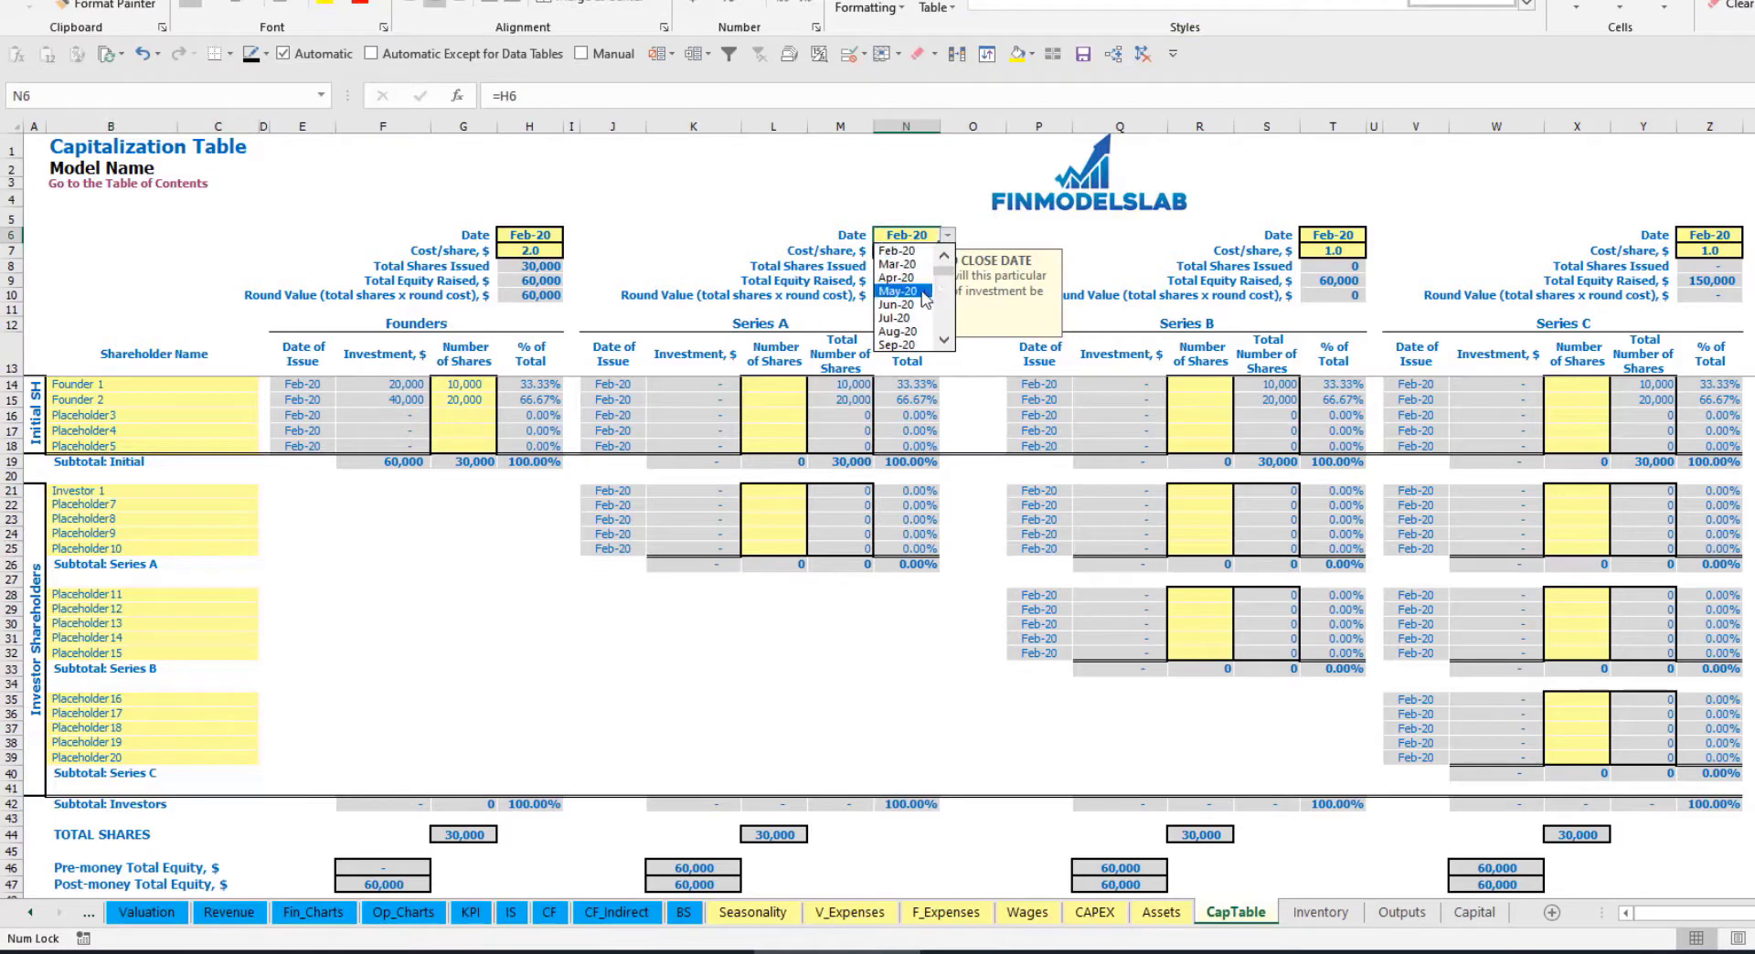
click(923, 293)
click(900, 248)
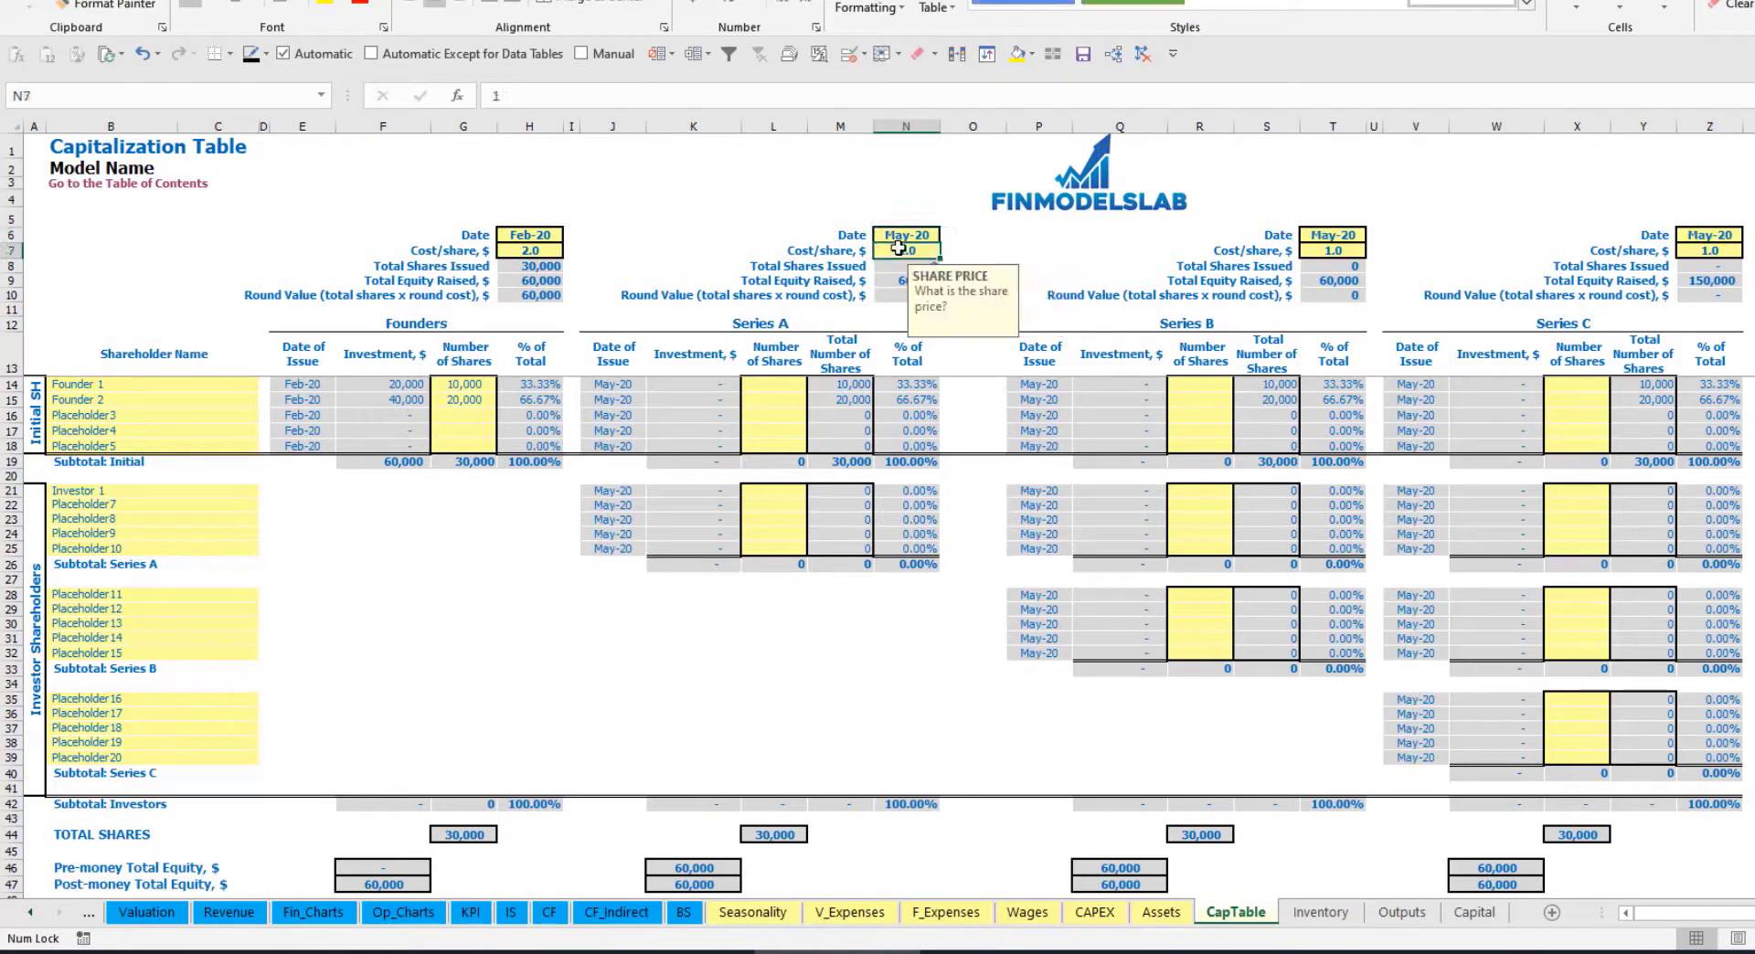
text(5)
key(Return)
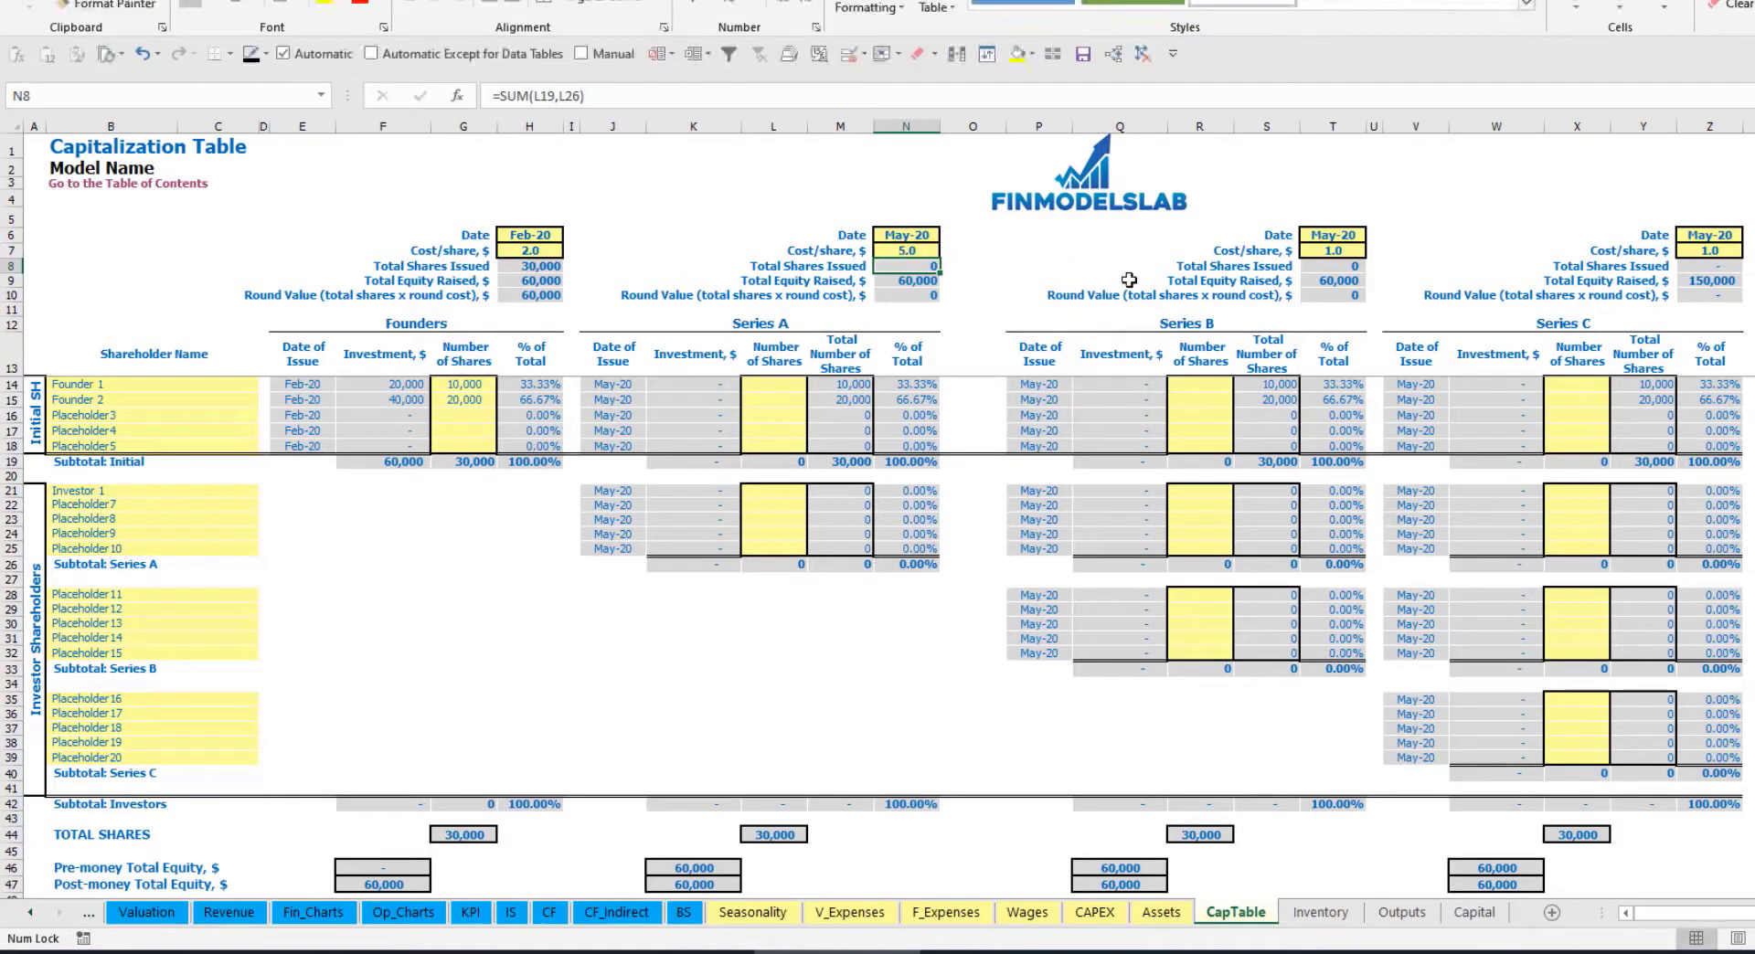
Enter 1,000 Series A shares for Investor 1
click(775, 490)
text(100)
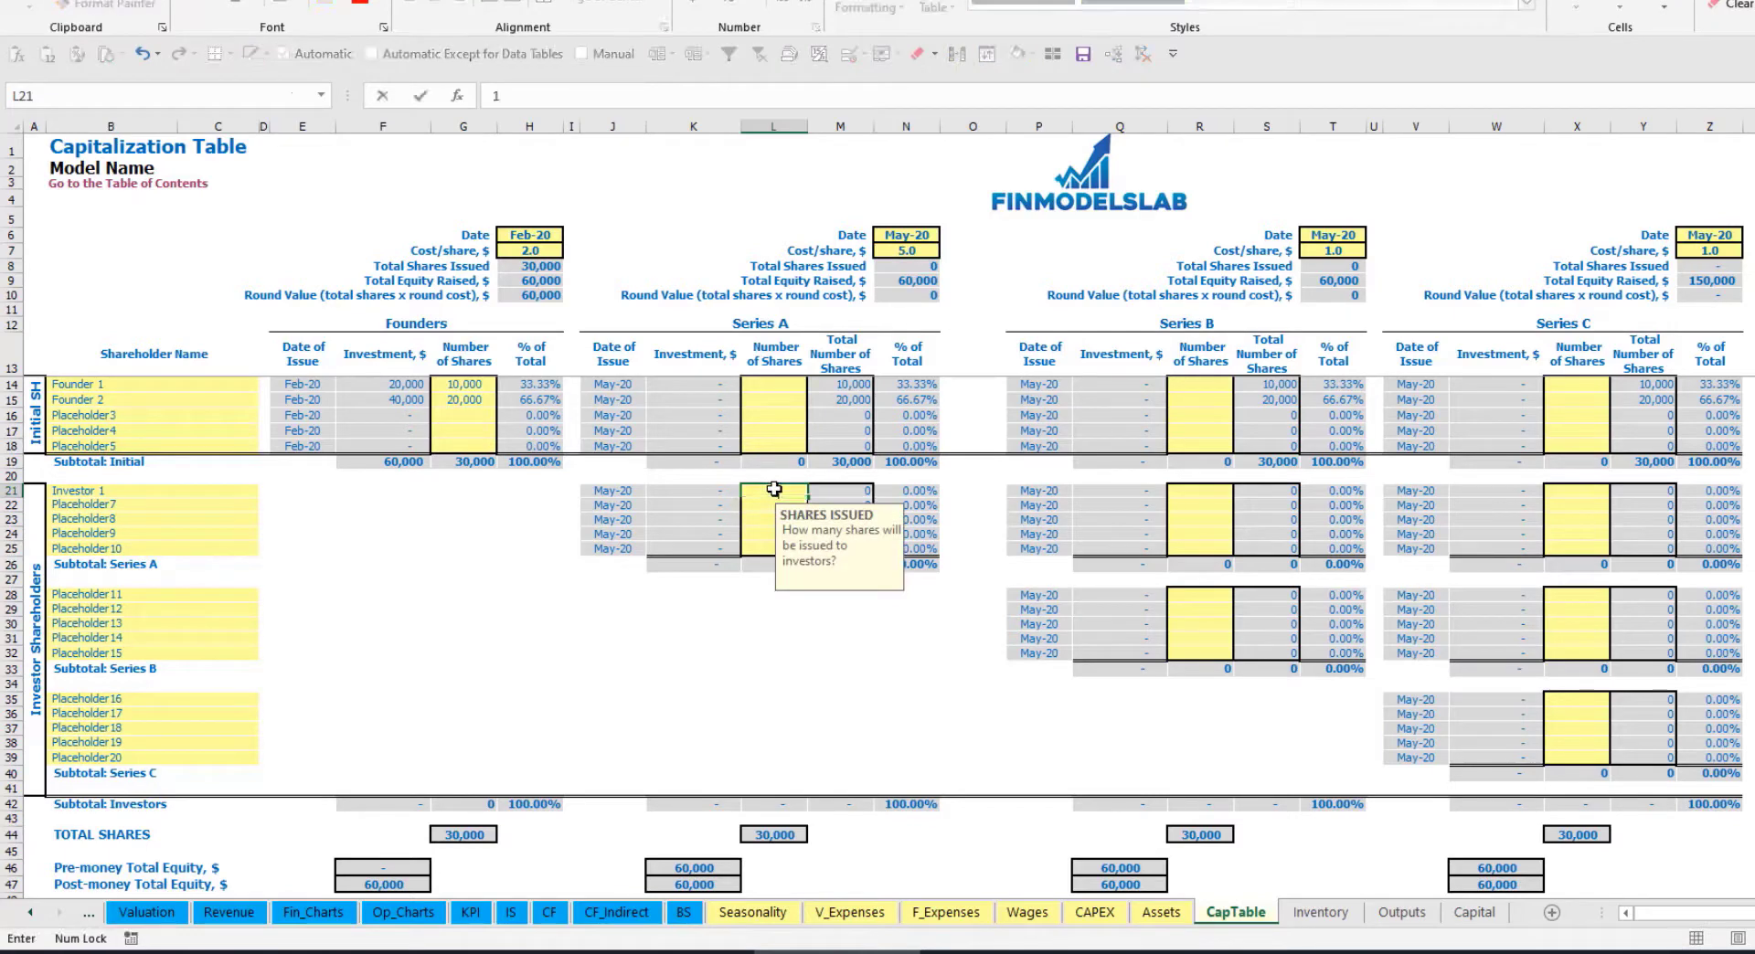
click(704, 627)
Examine Investor 1's investment, the Series A pre-money and post-money equity, and the ownership percentages of the investor and both founders
click(709, 492)
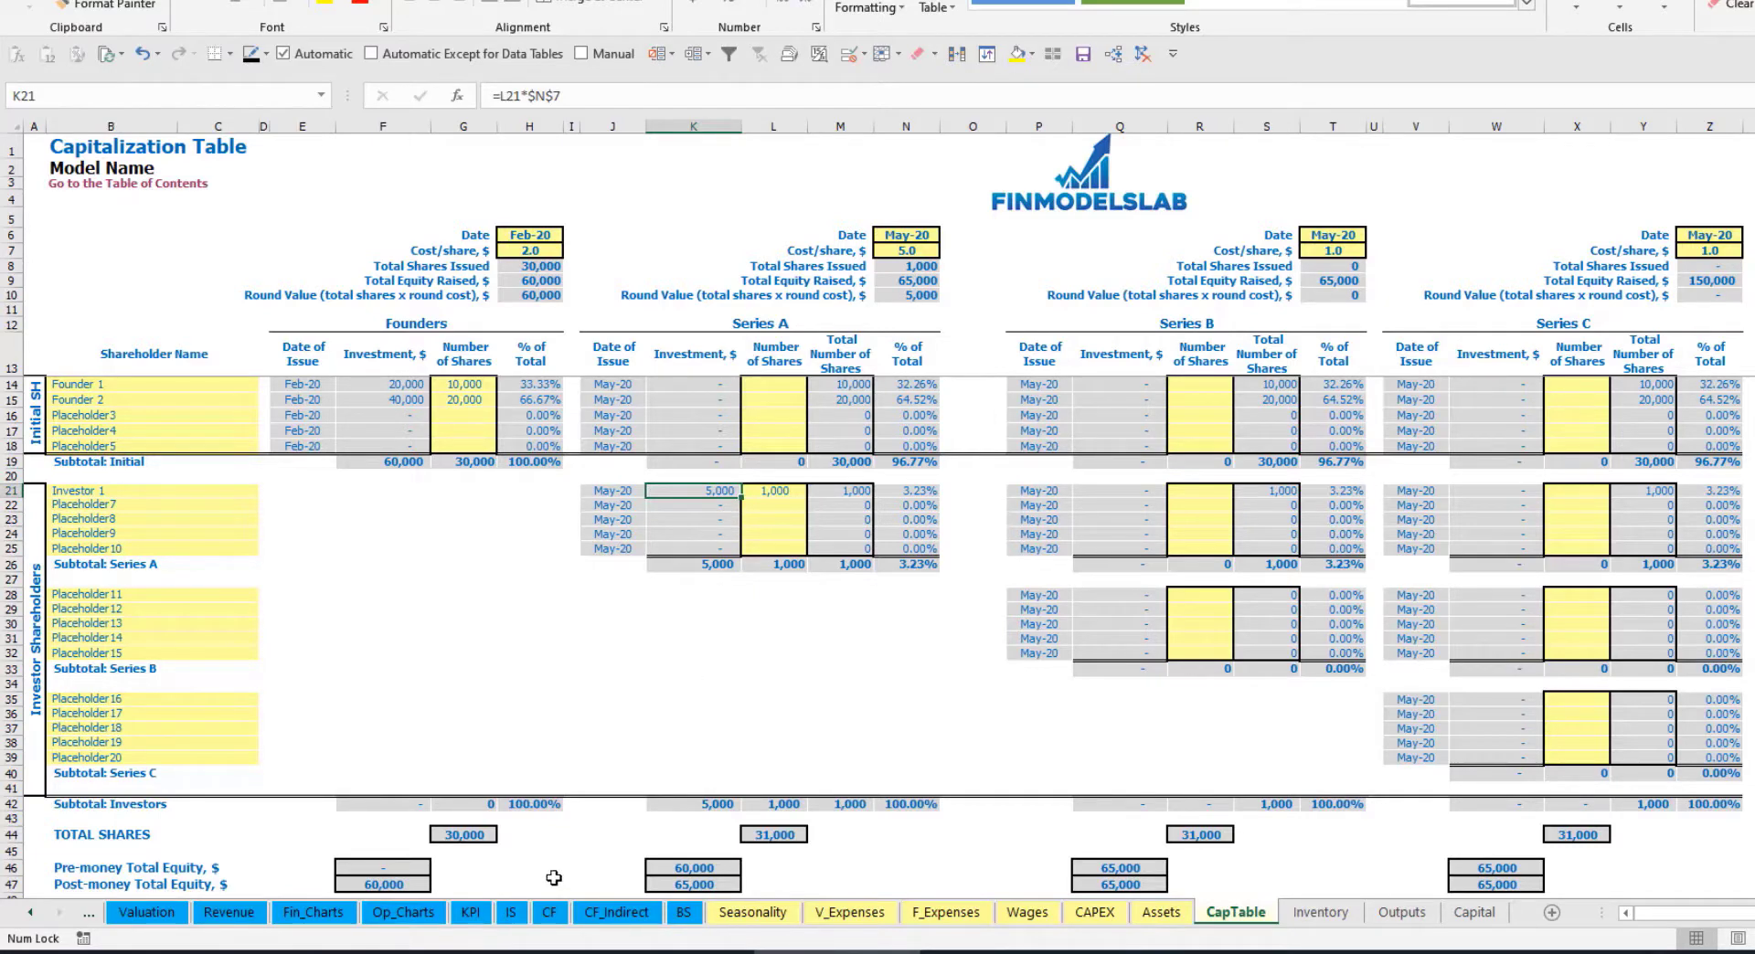
click(679, 863)
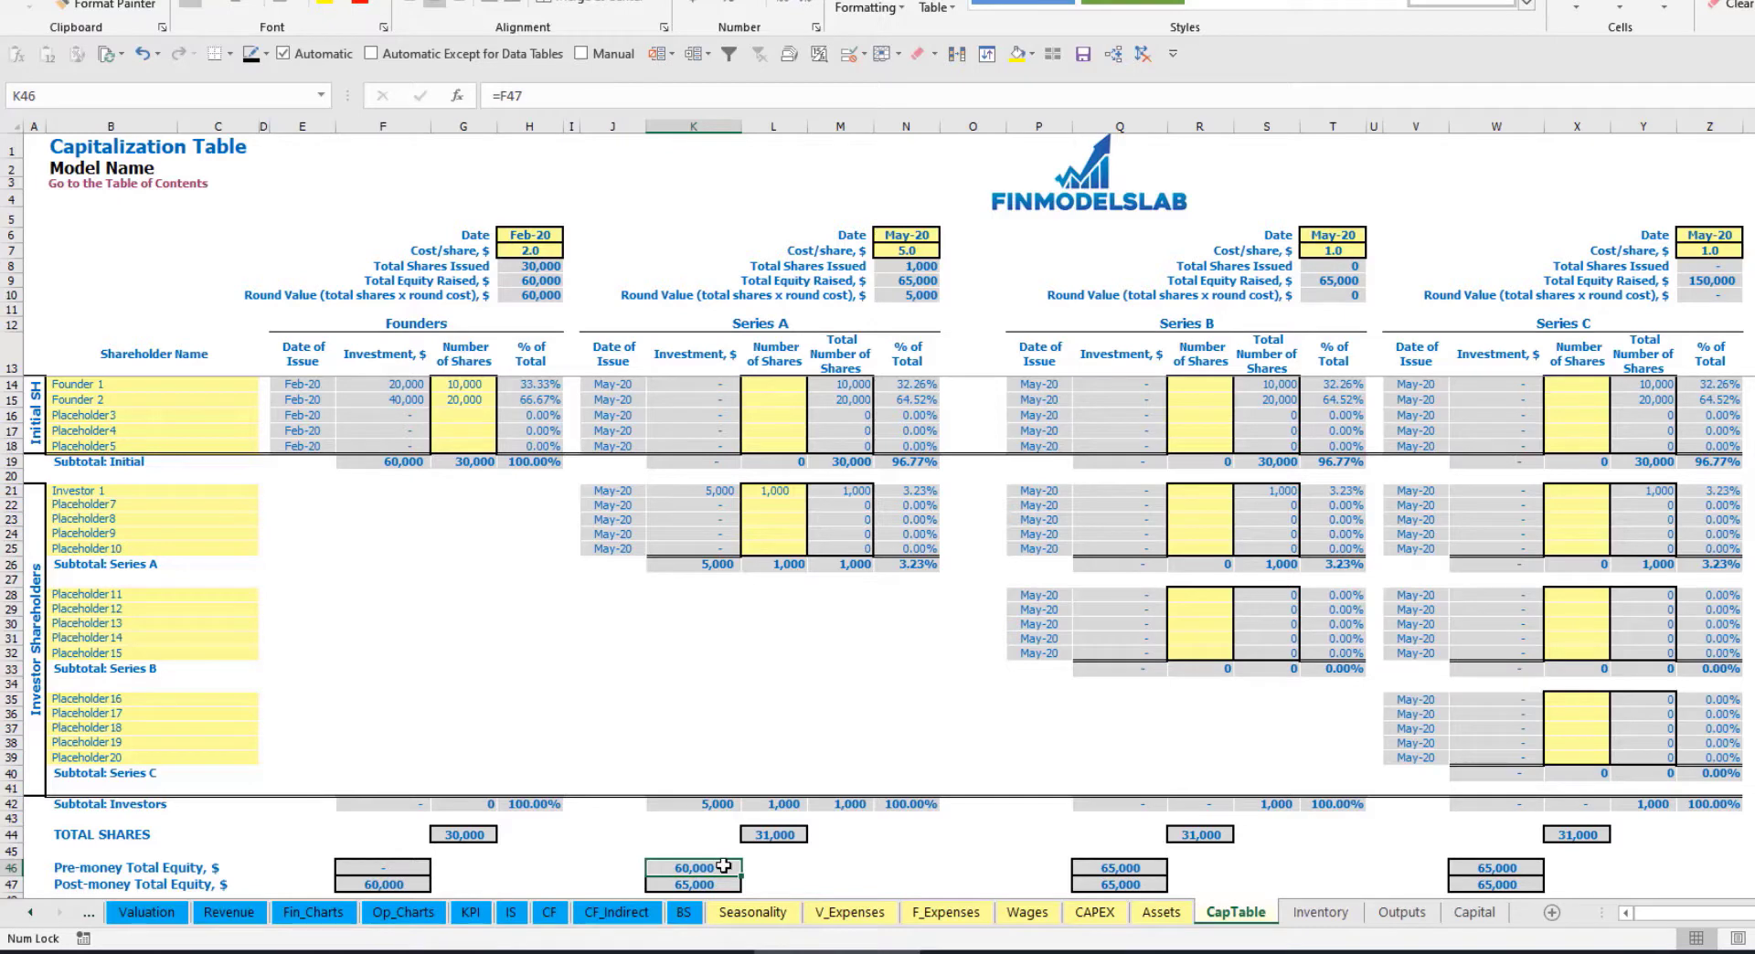
key(Down)
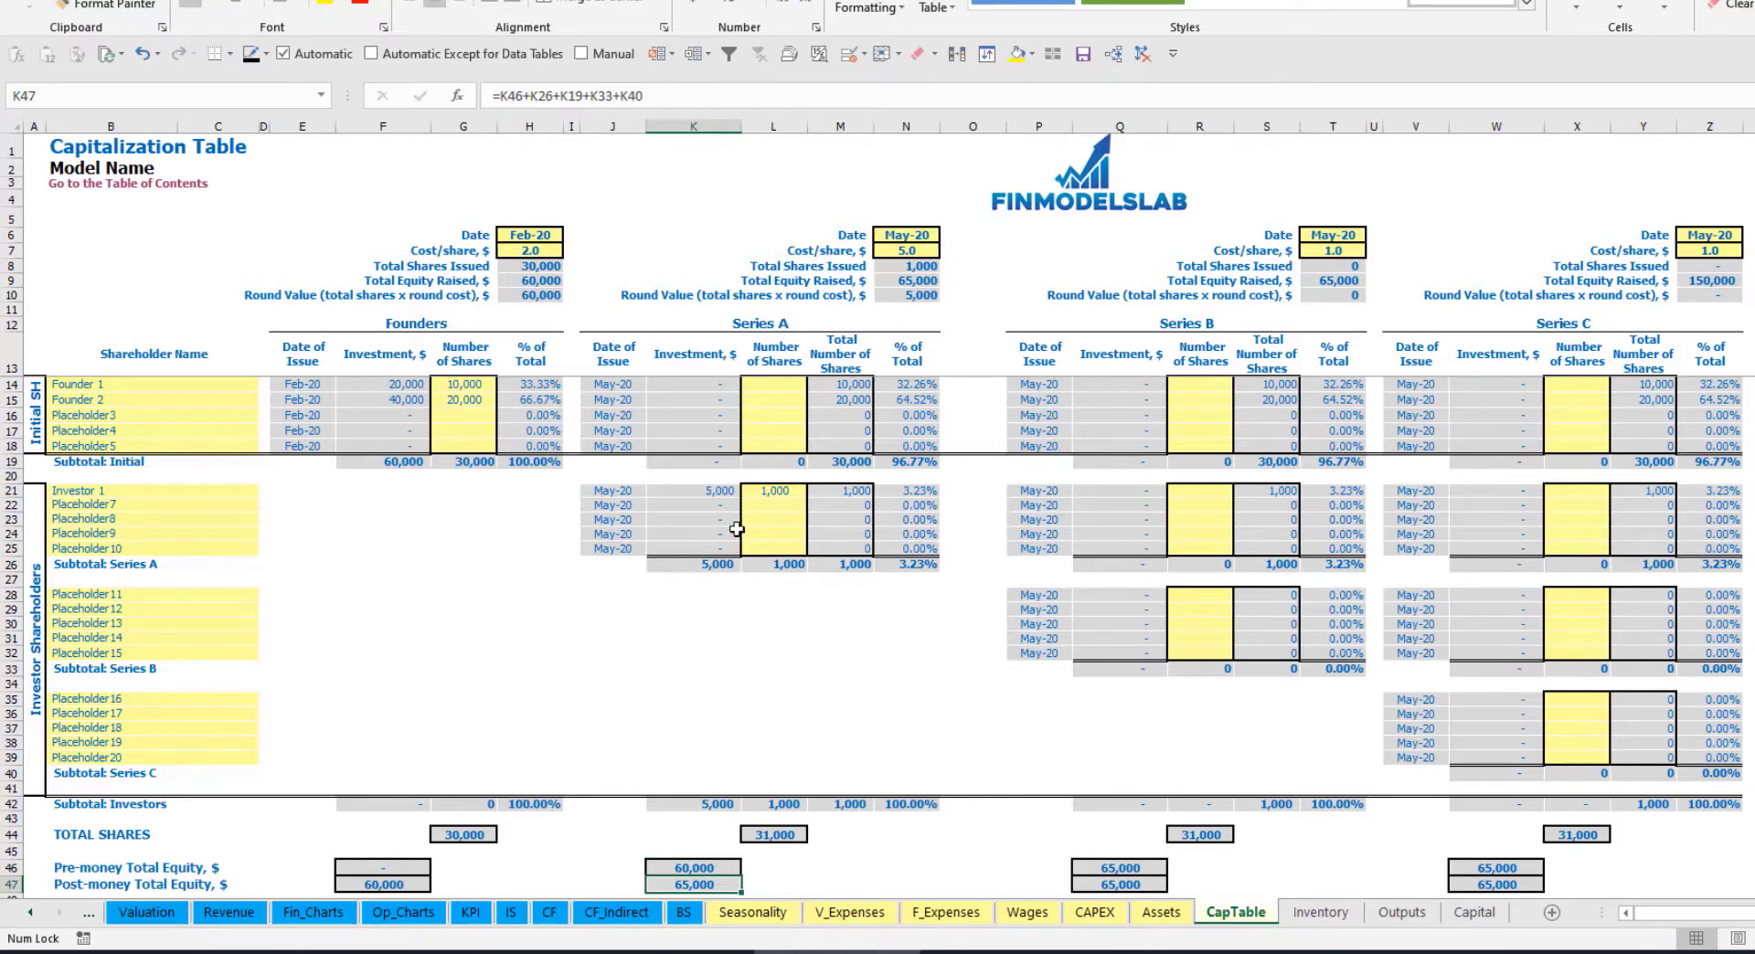
click(891, 490)
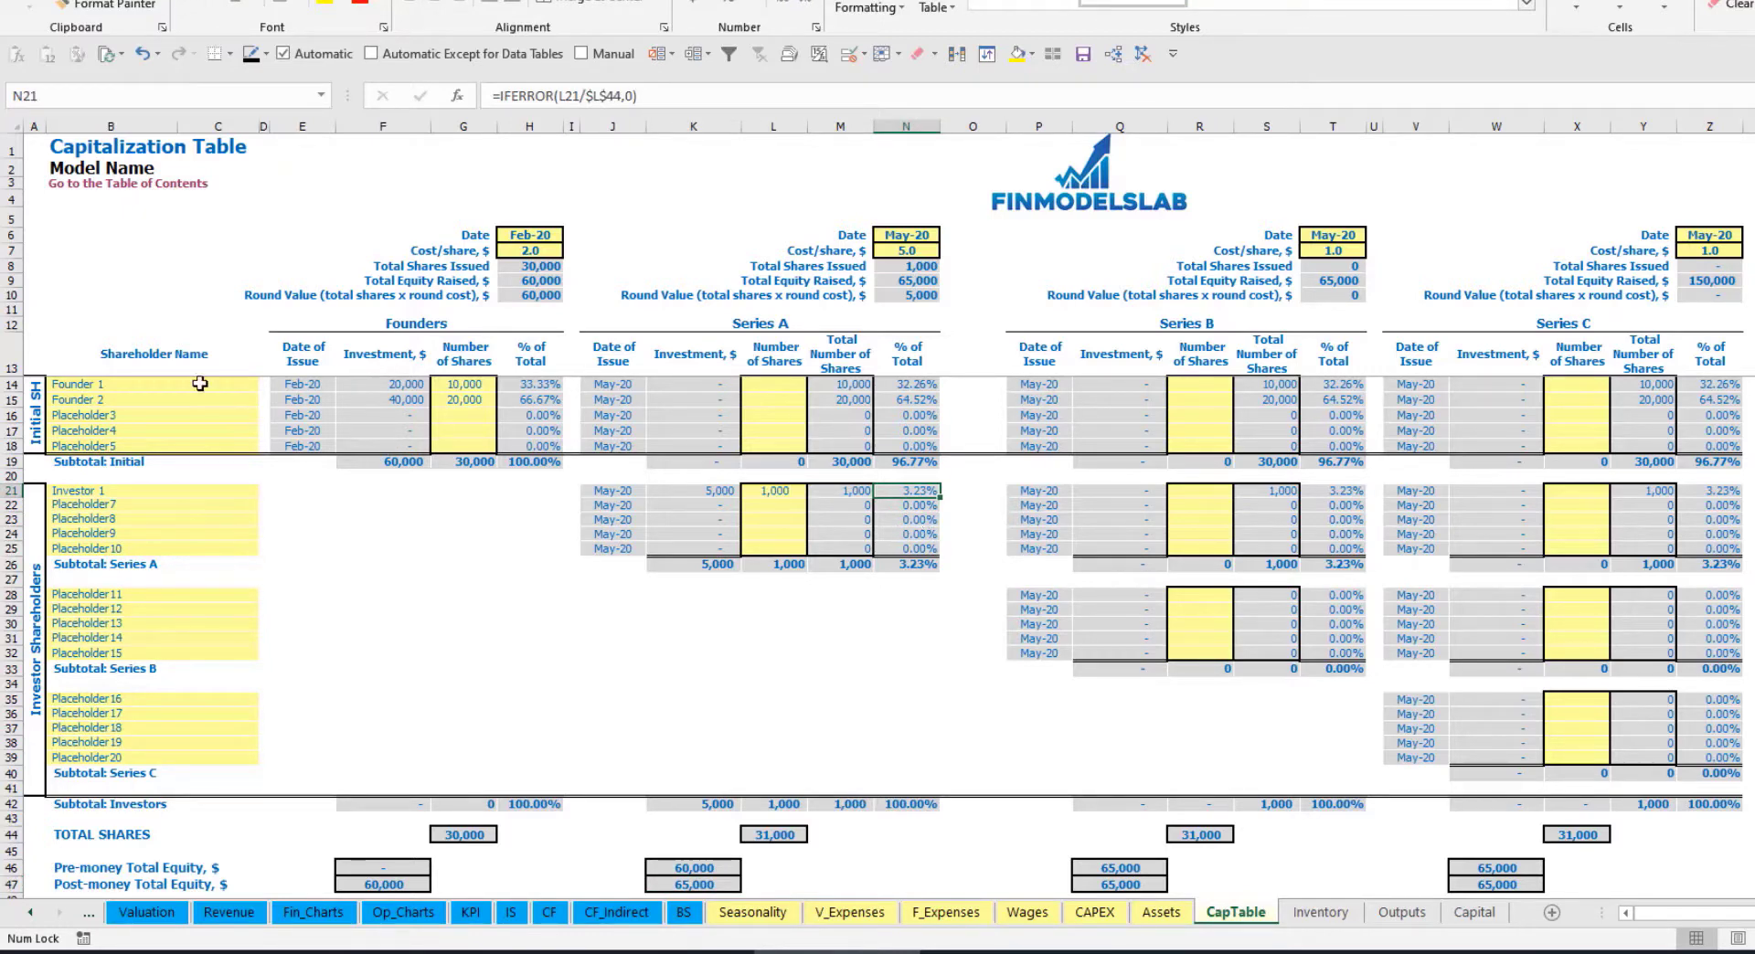
drag(208, 386, 207, 403)
drag(916, 384, 917, 400)
key(shift+Up)
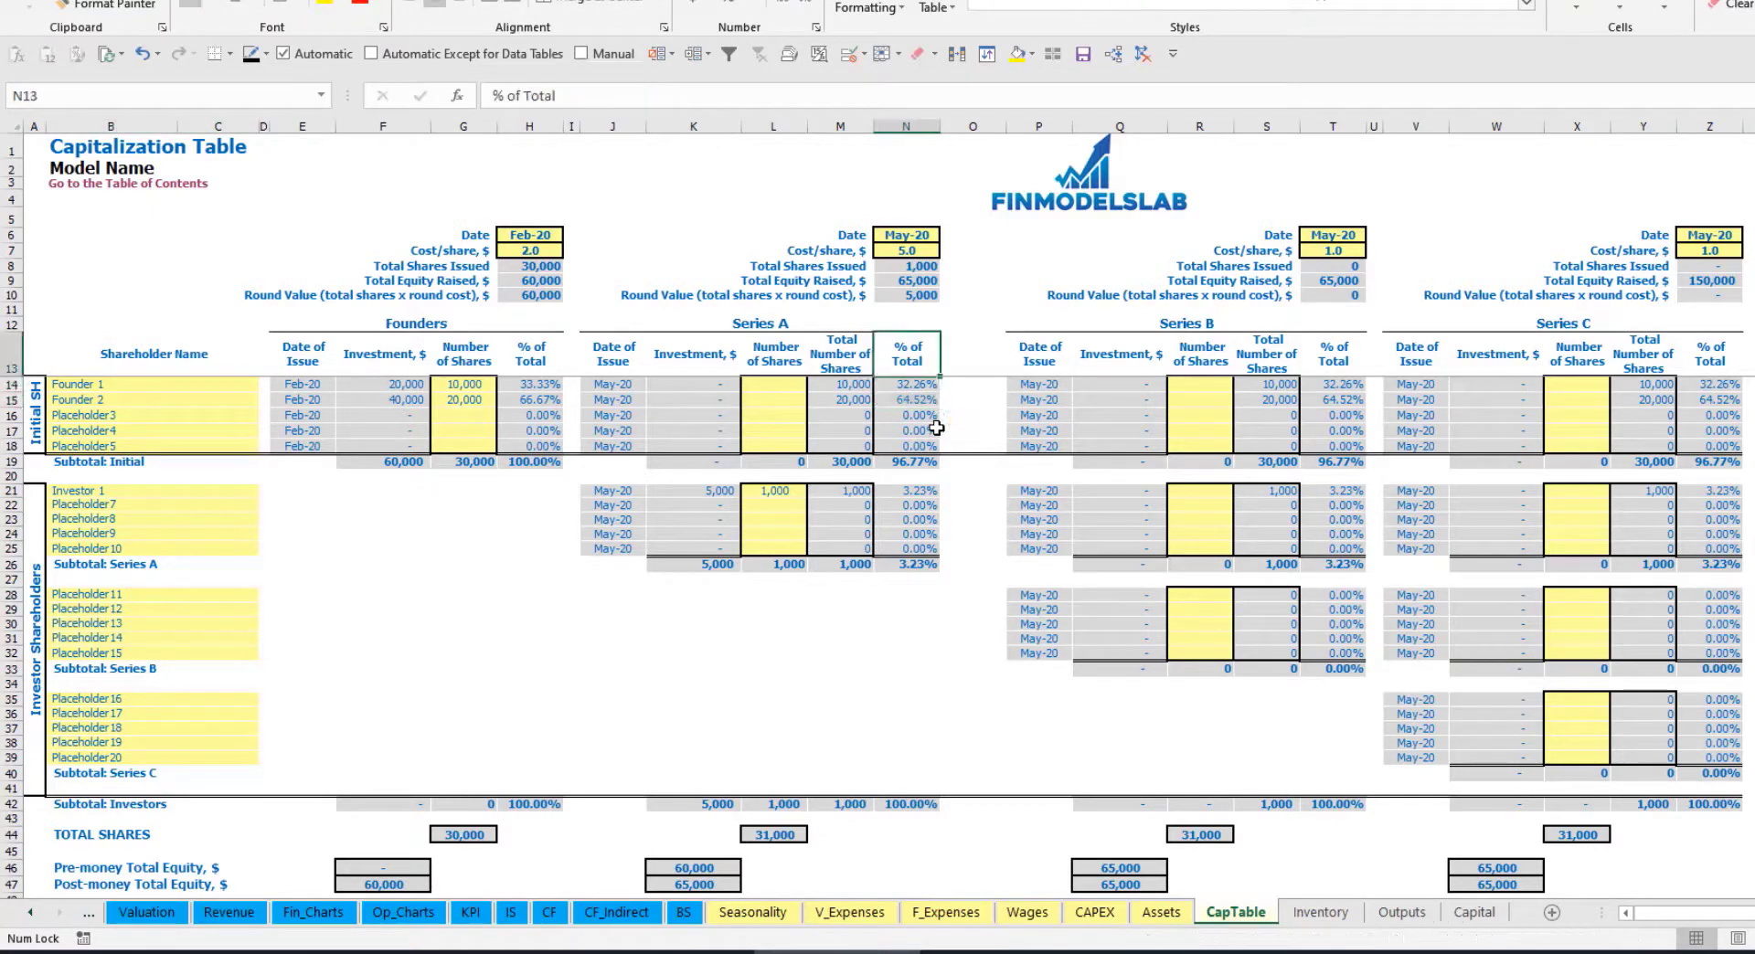
key(Down)
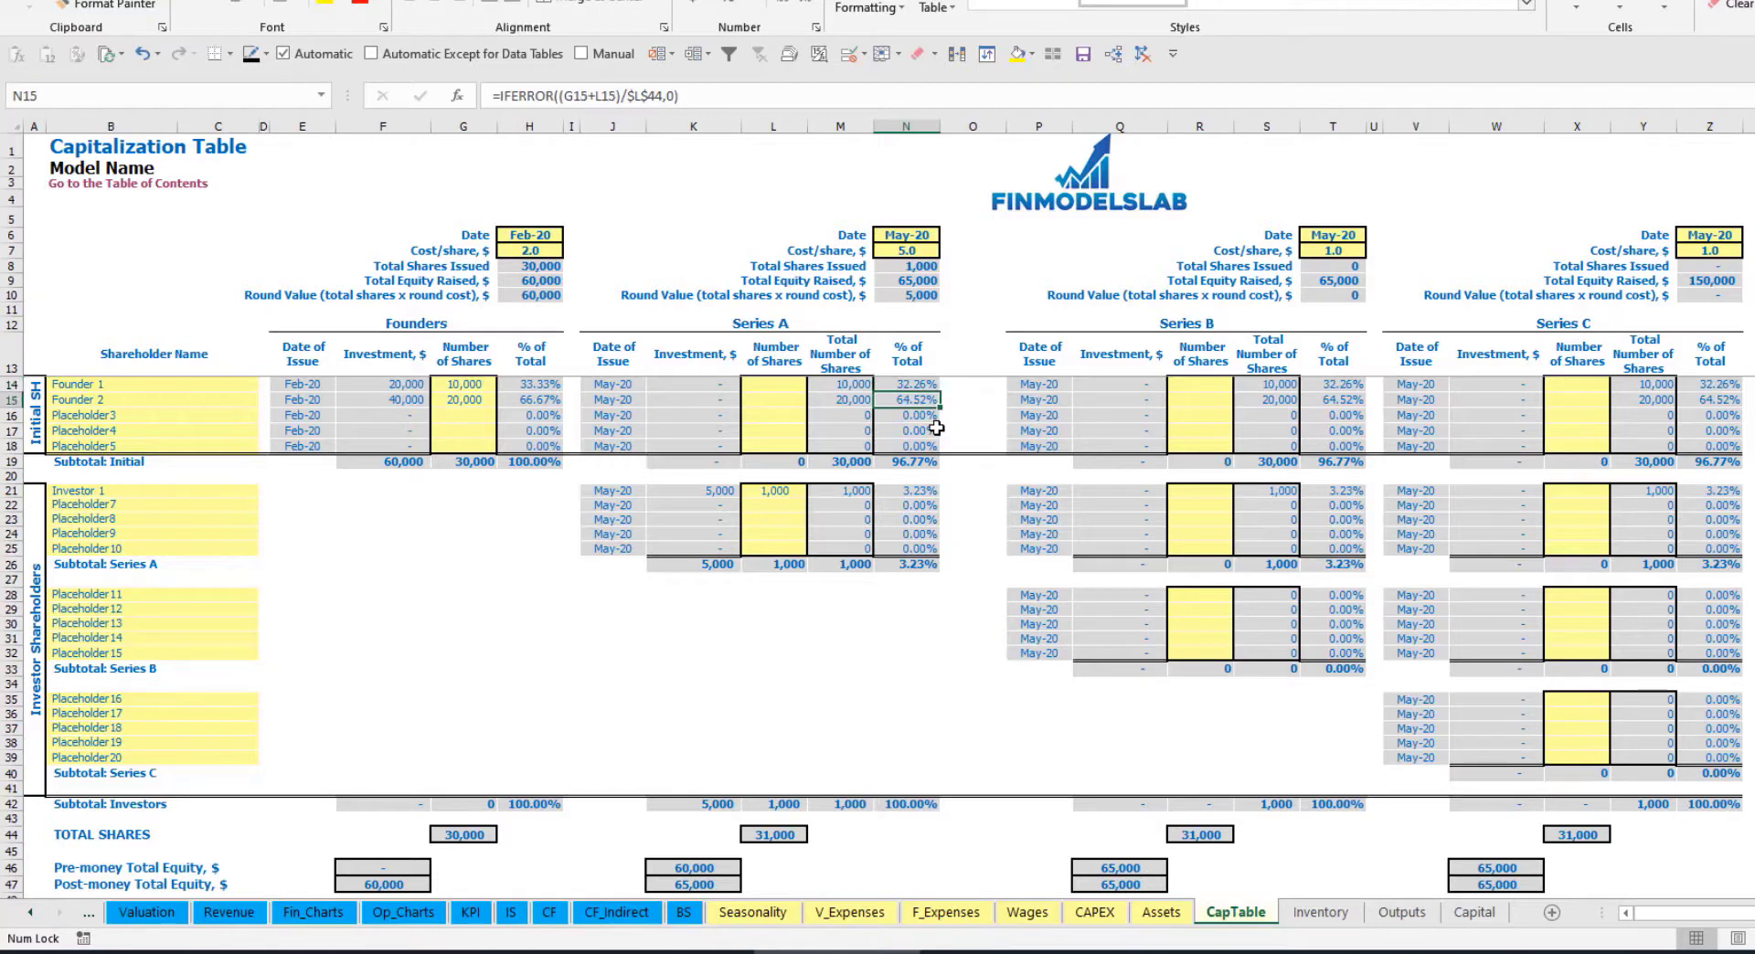
Examine the Series B and Series C shareholder name rows and the Series A number-of-shares inputs in the capitalization table
click(170, 608)
click(148, 700)
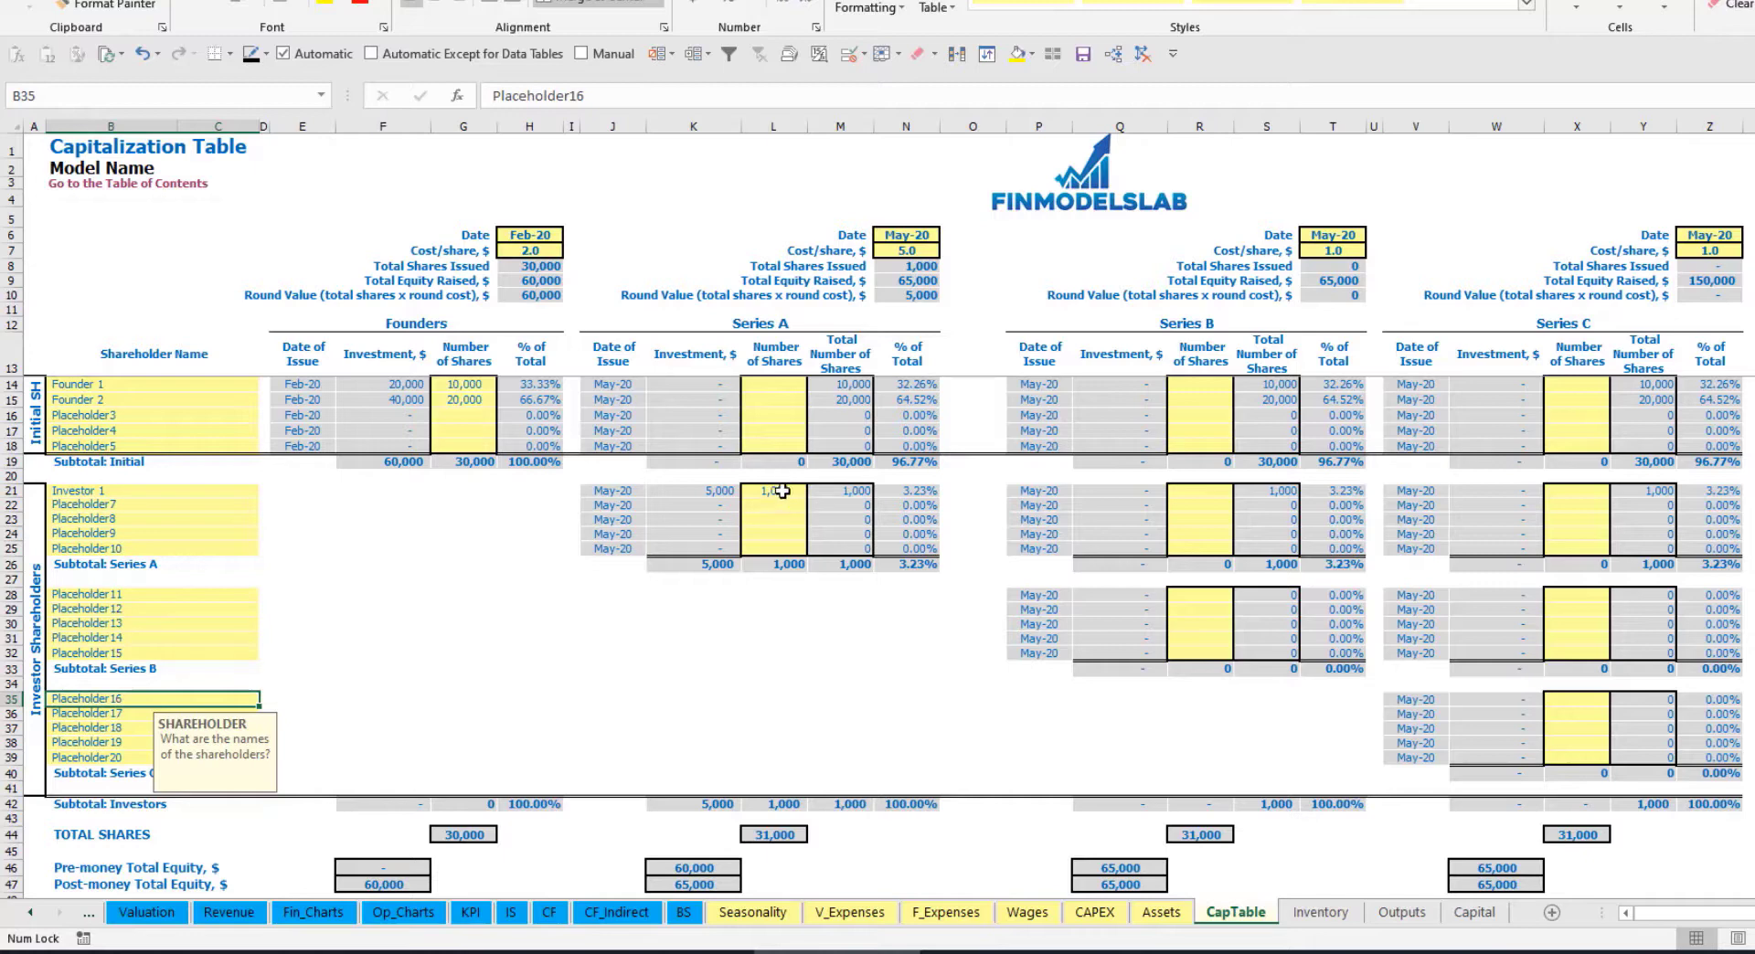
drag(781, 491, 775, 549)
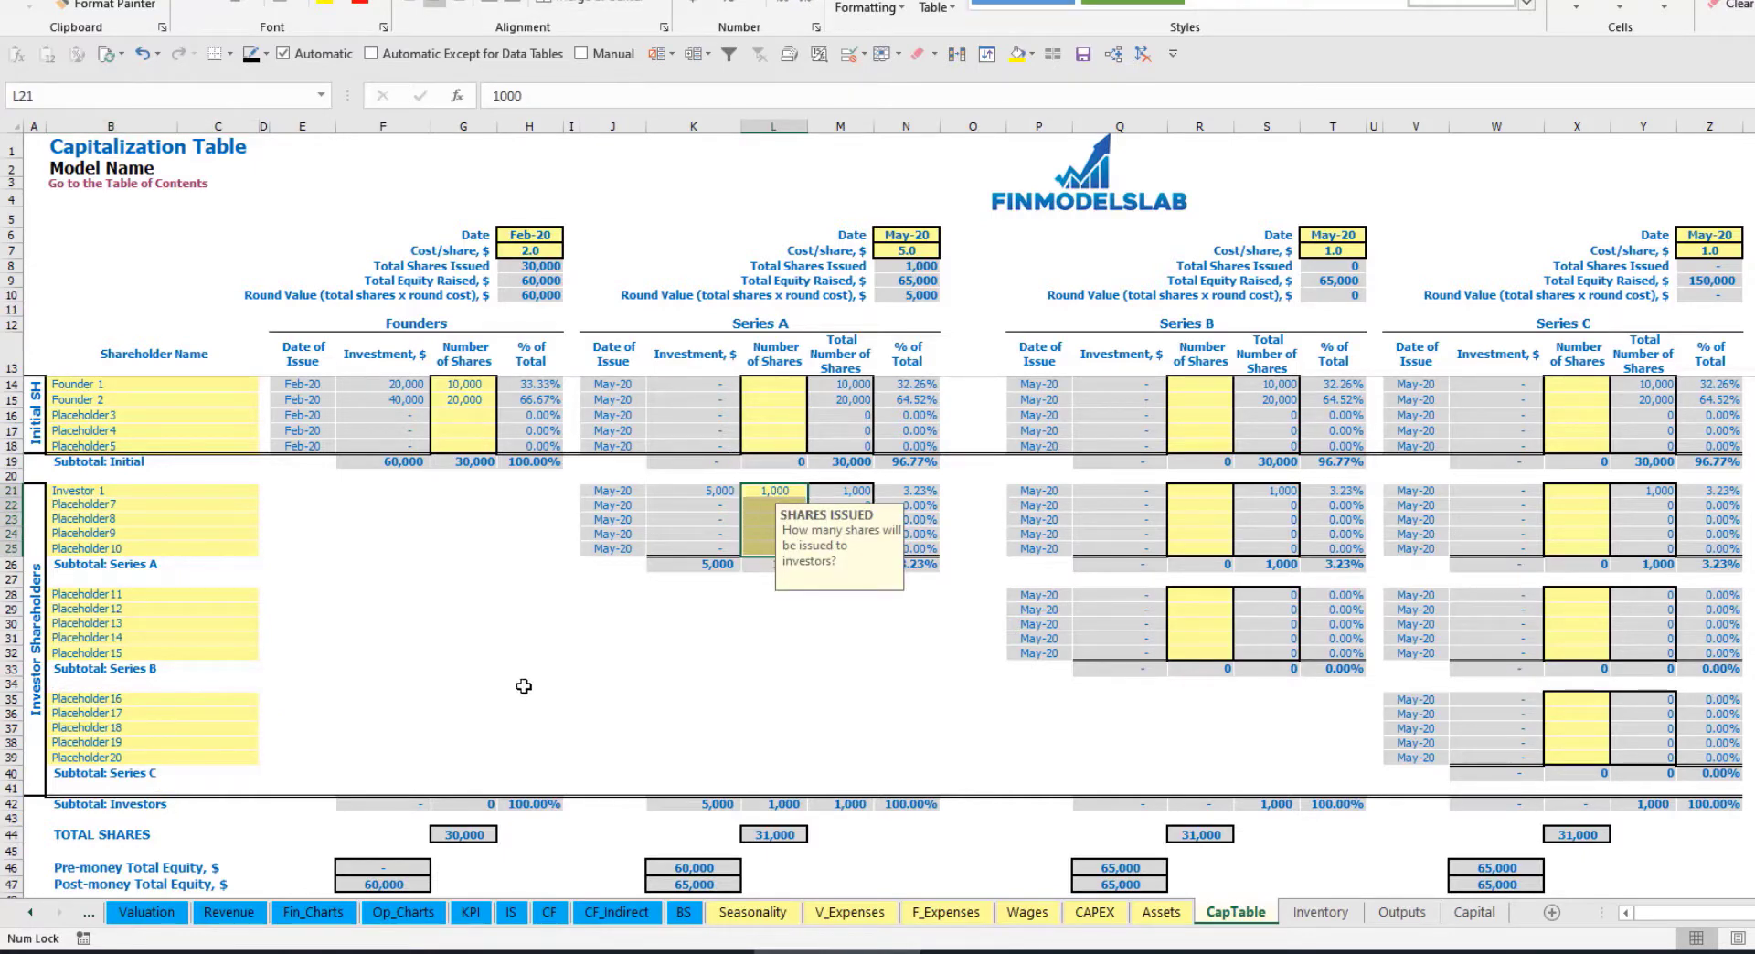
click(791, 625)
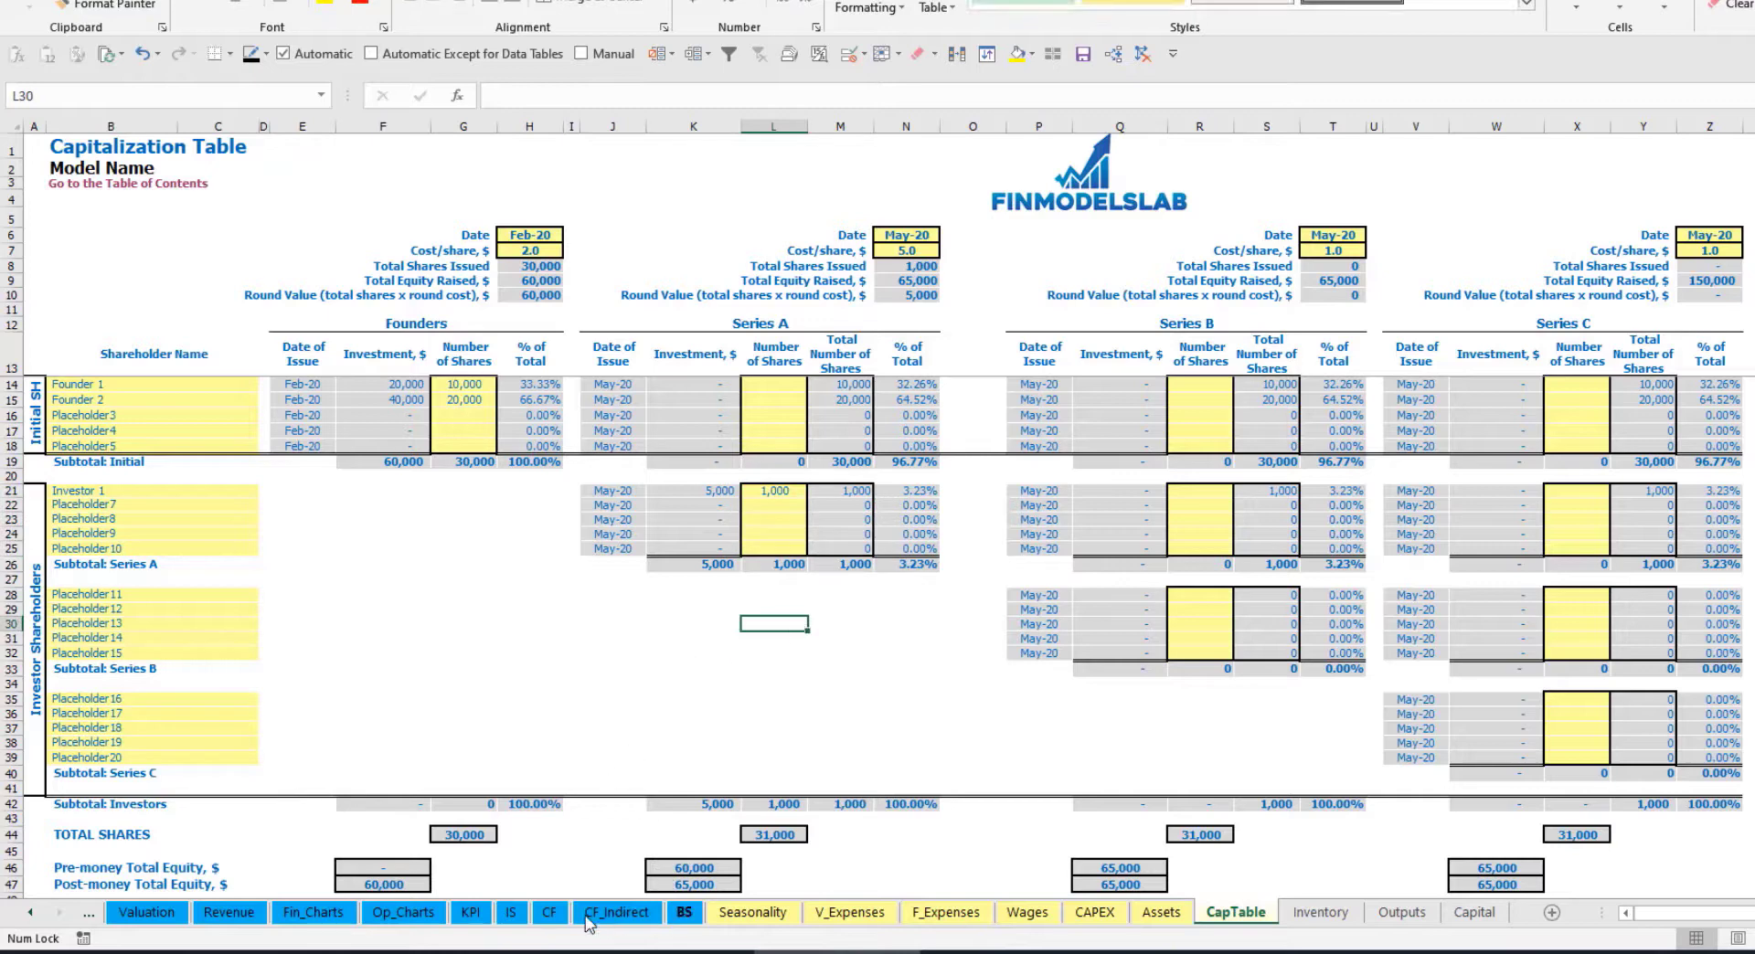
Review the ordinary equity raisings for Feb-20 and May-20 in the cash flow statement and the Ordinary Equity row in the balance sheet
click(548, 918)
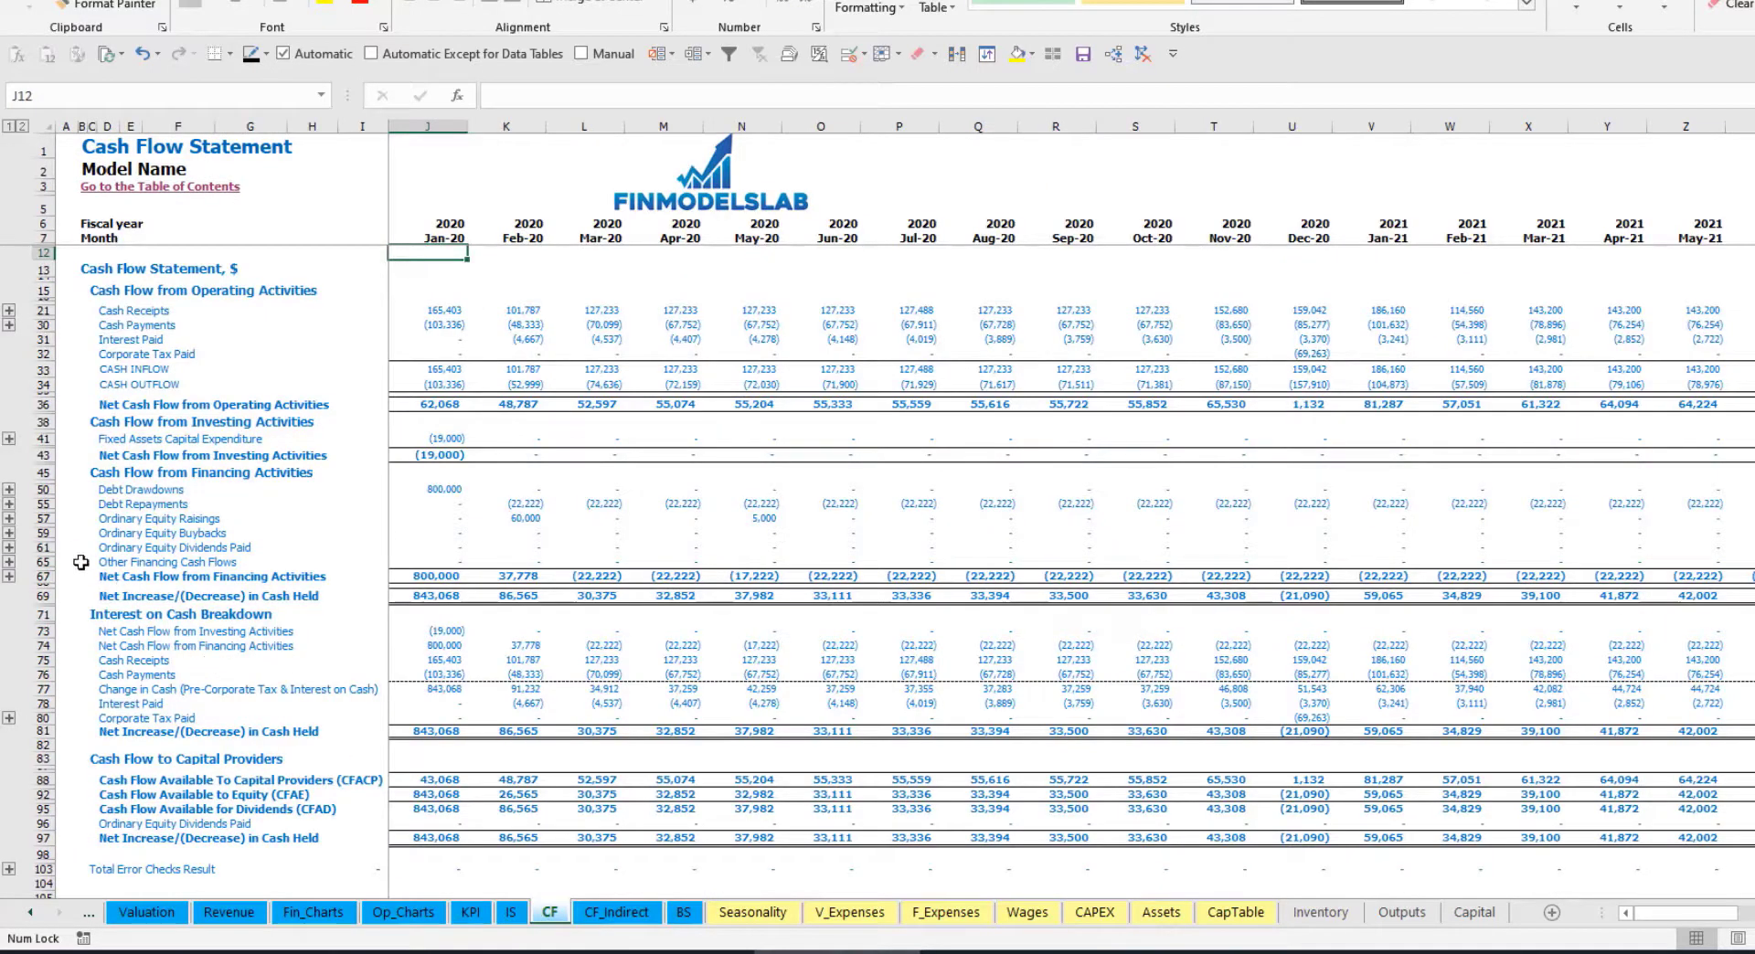
click(43, 518)
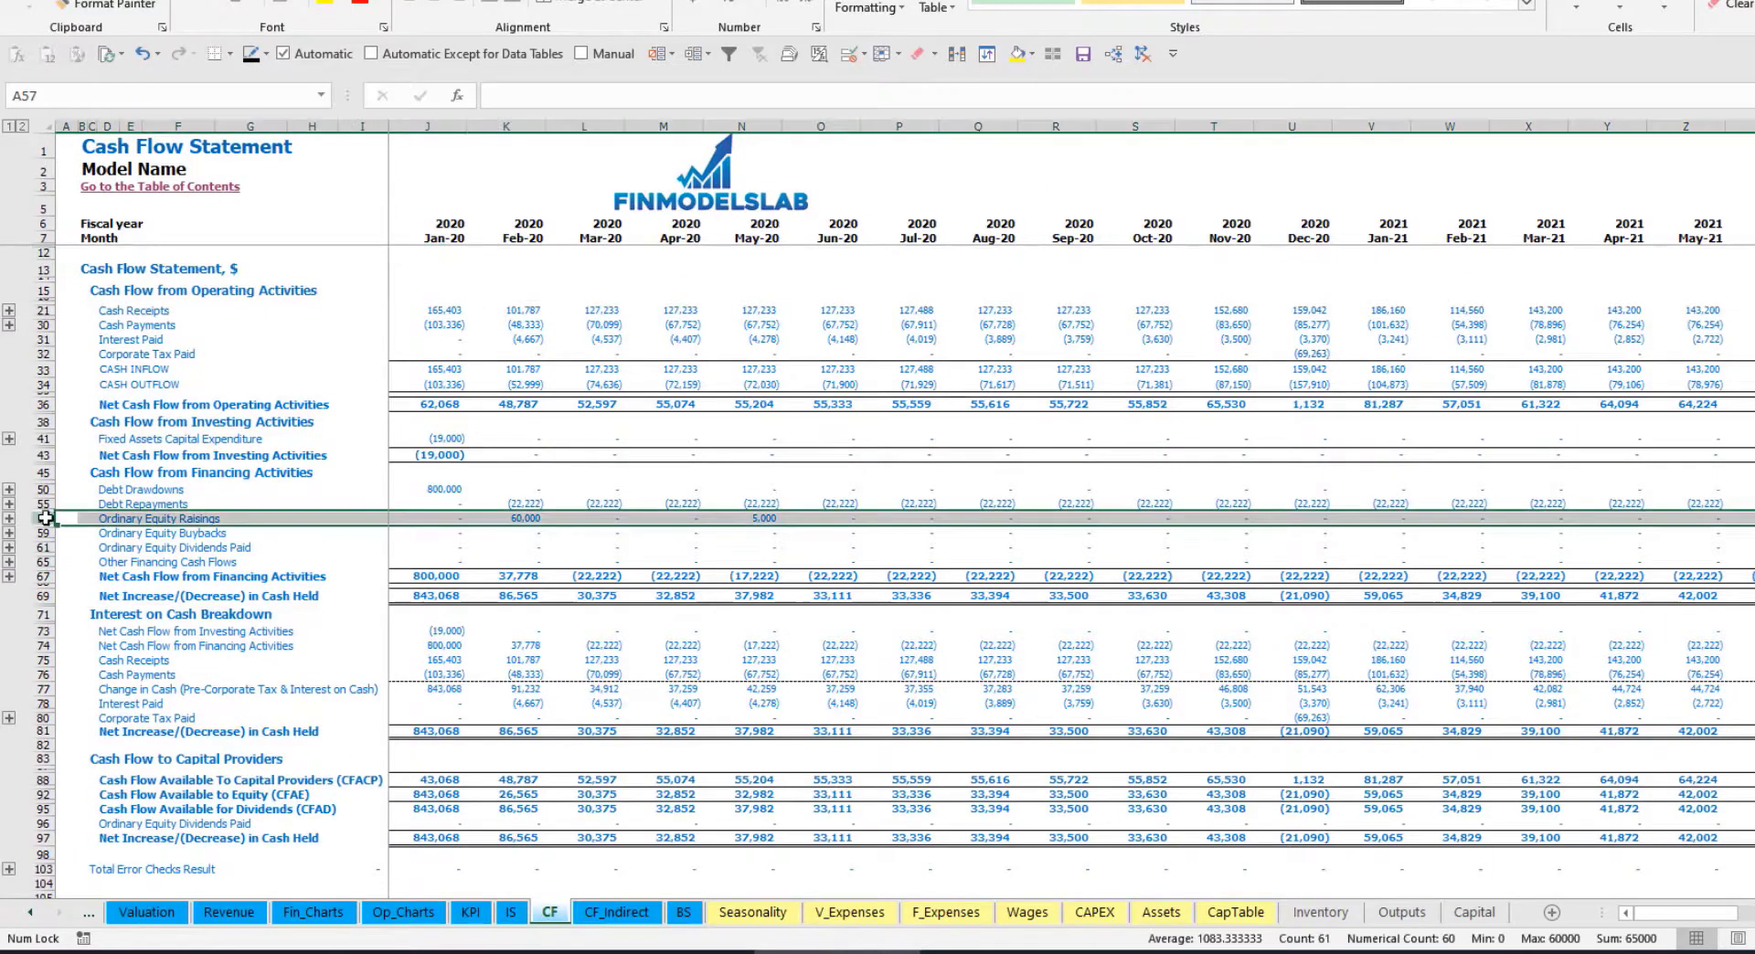
click(529, 520)
click(756, 517)
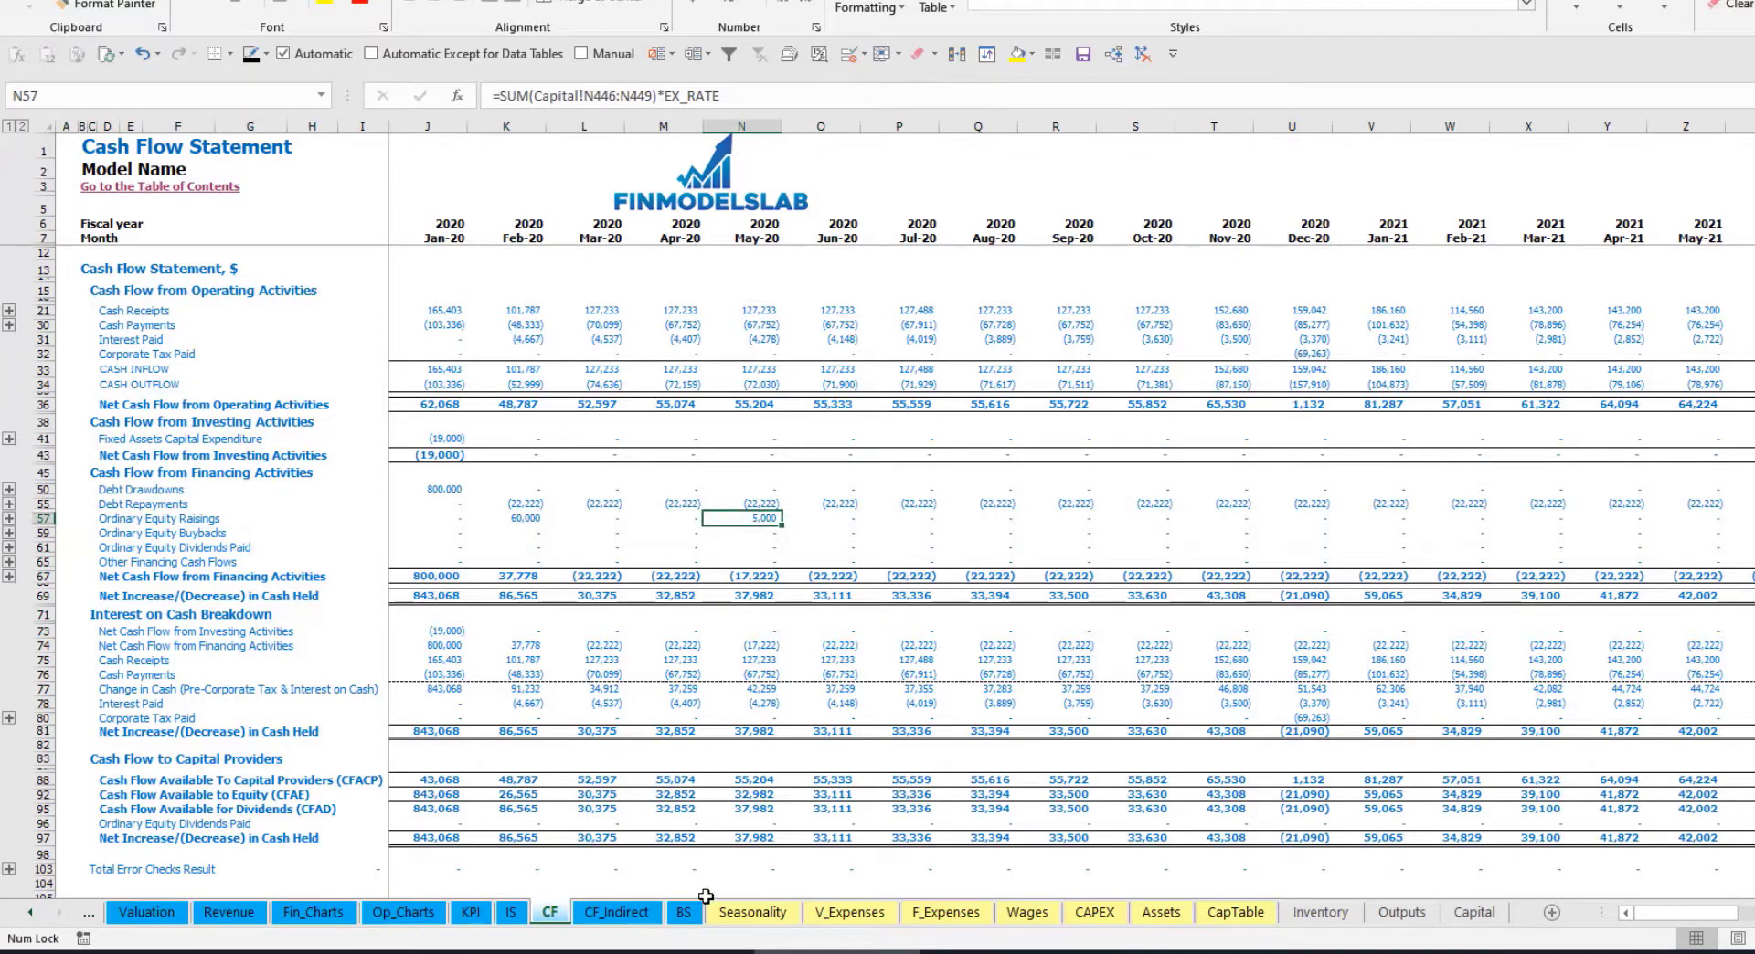
click(685, 914)
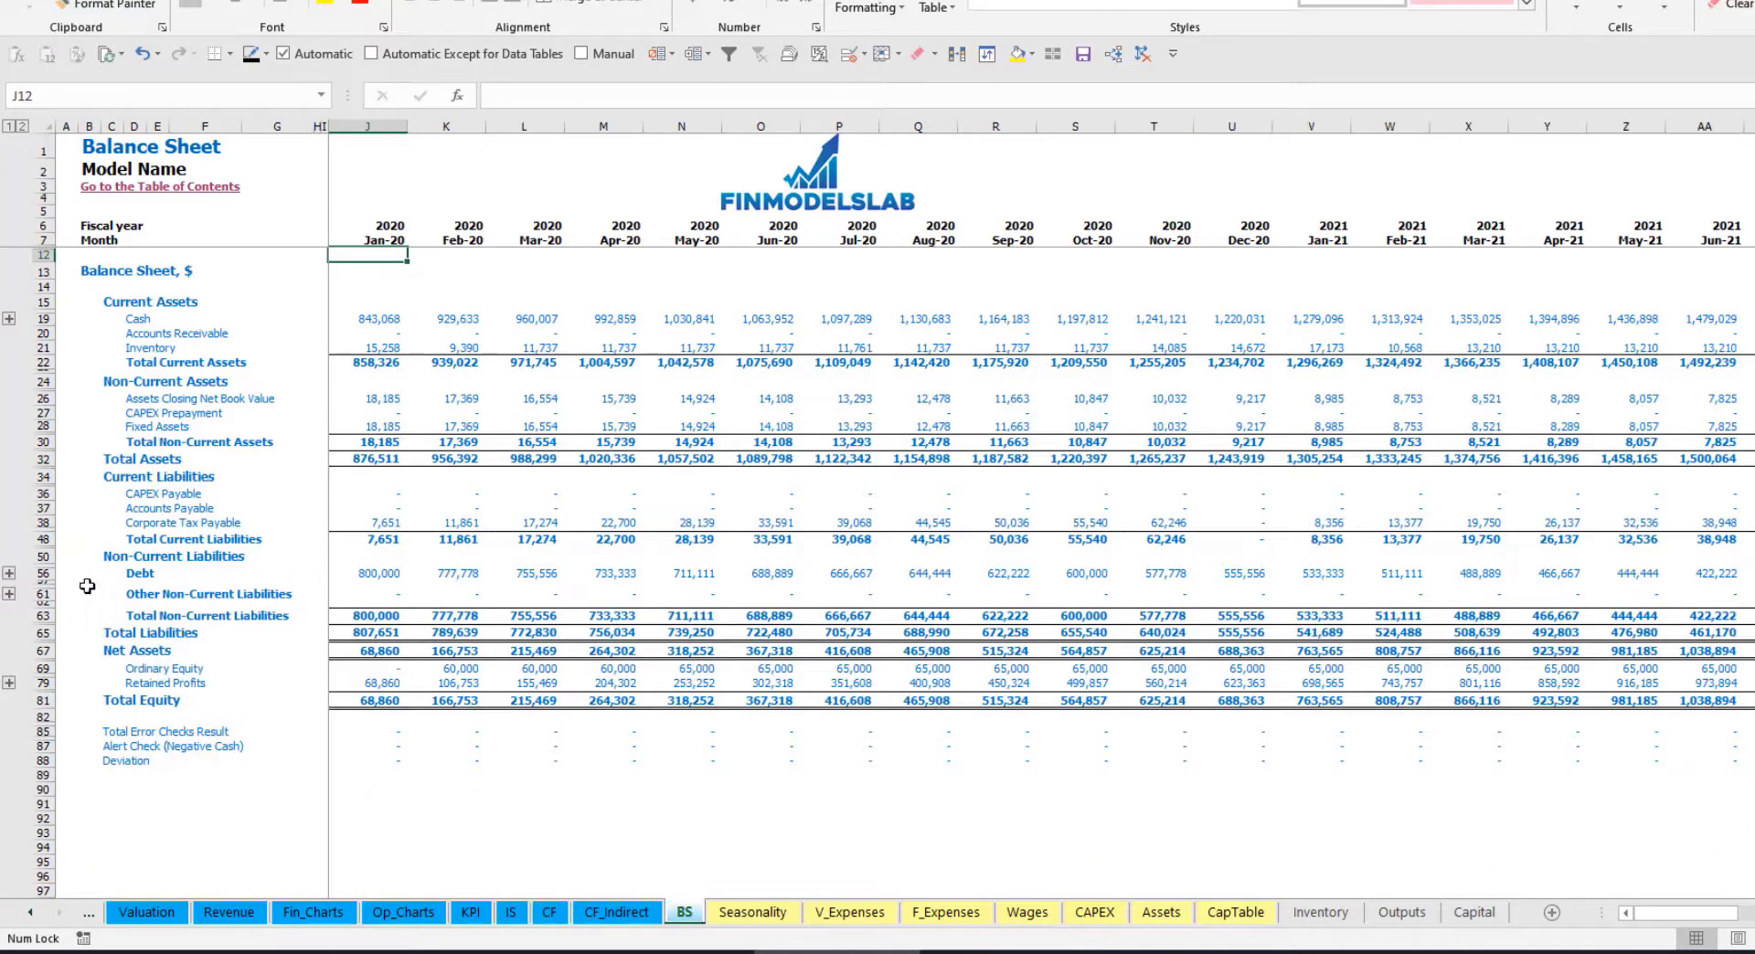
click(42, 668)
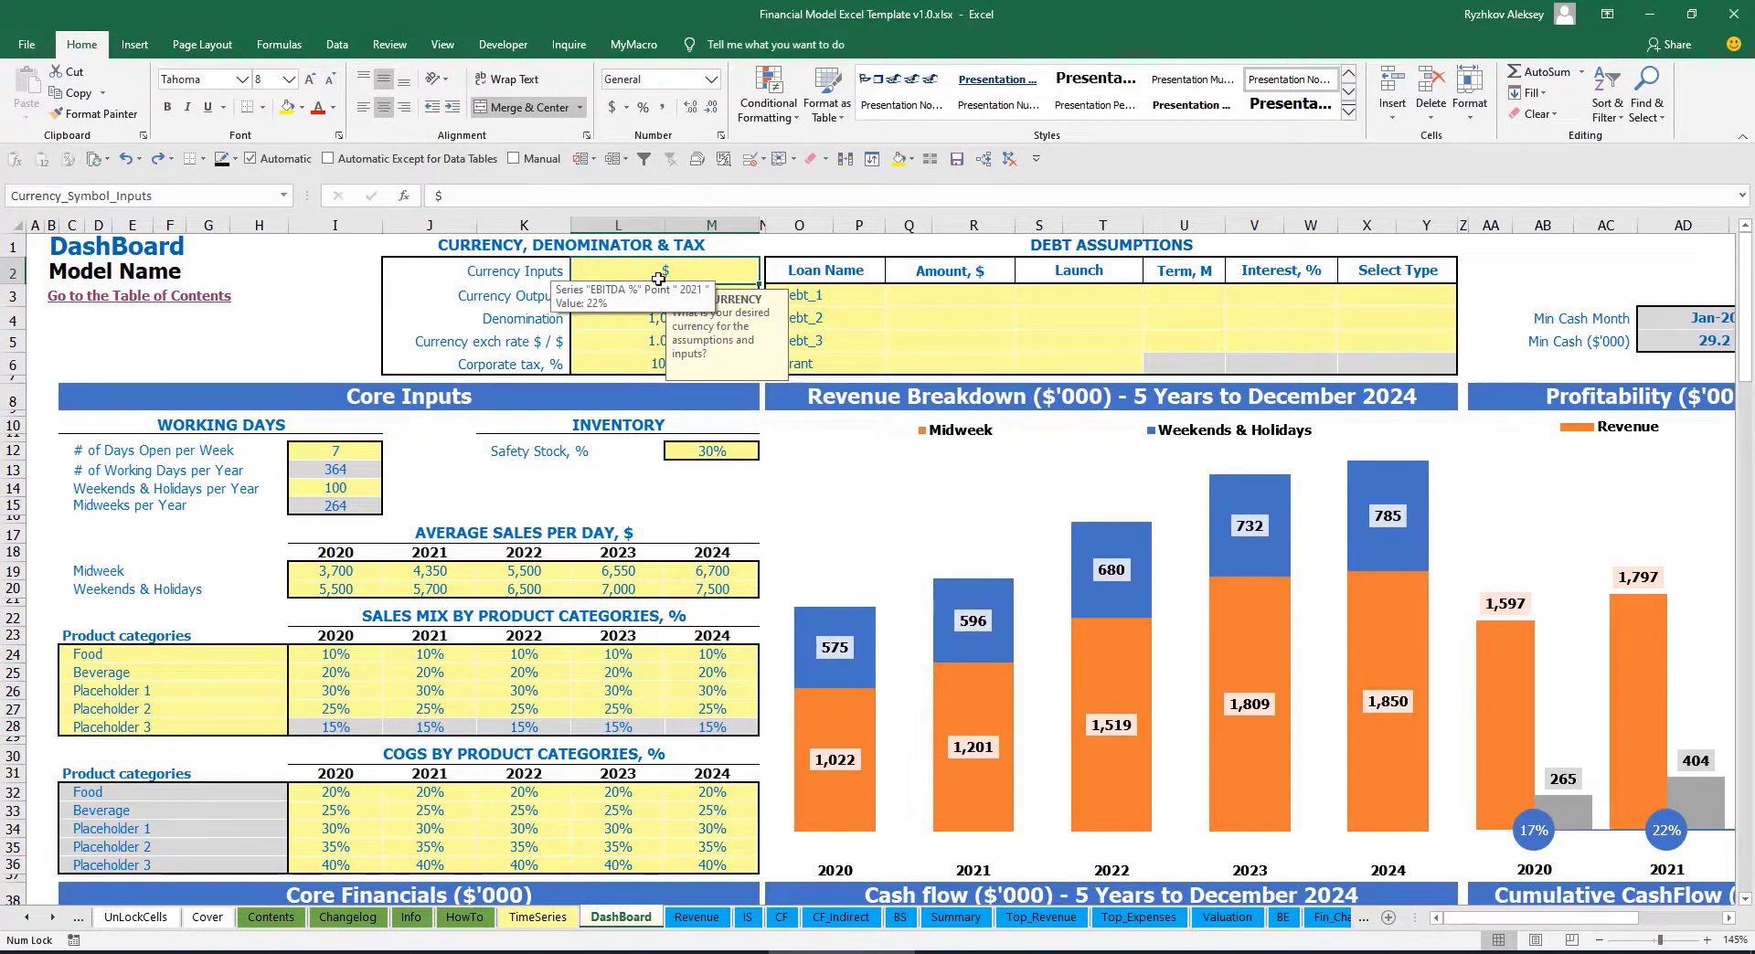
Set the dashboard's input currency to USD
click(313, 281)
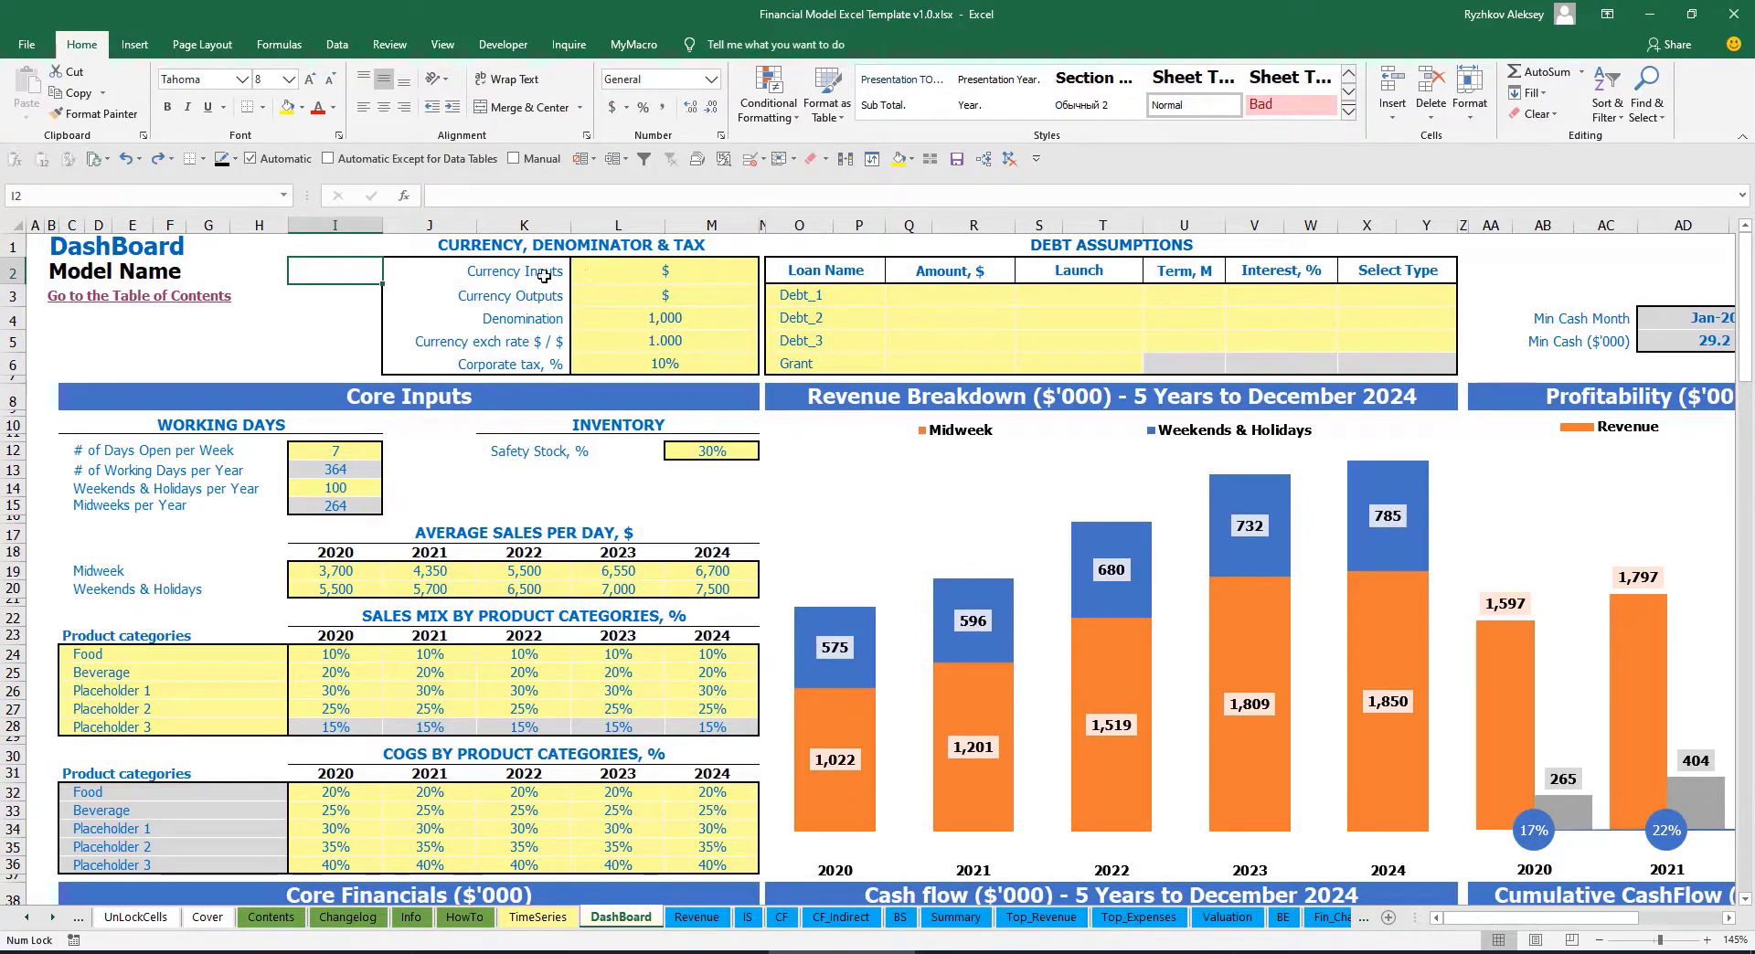
click(645, 271)
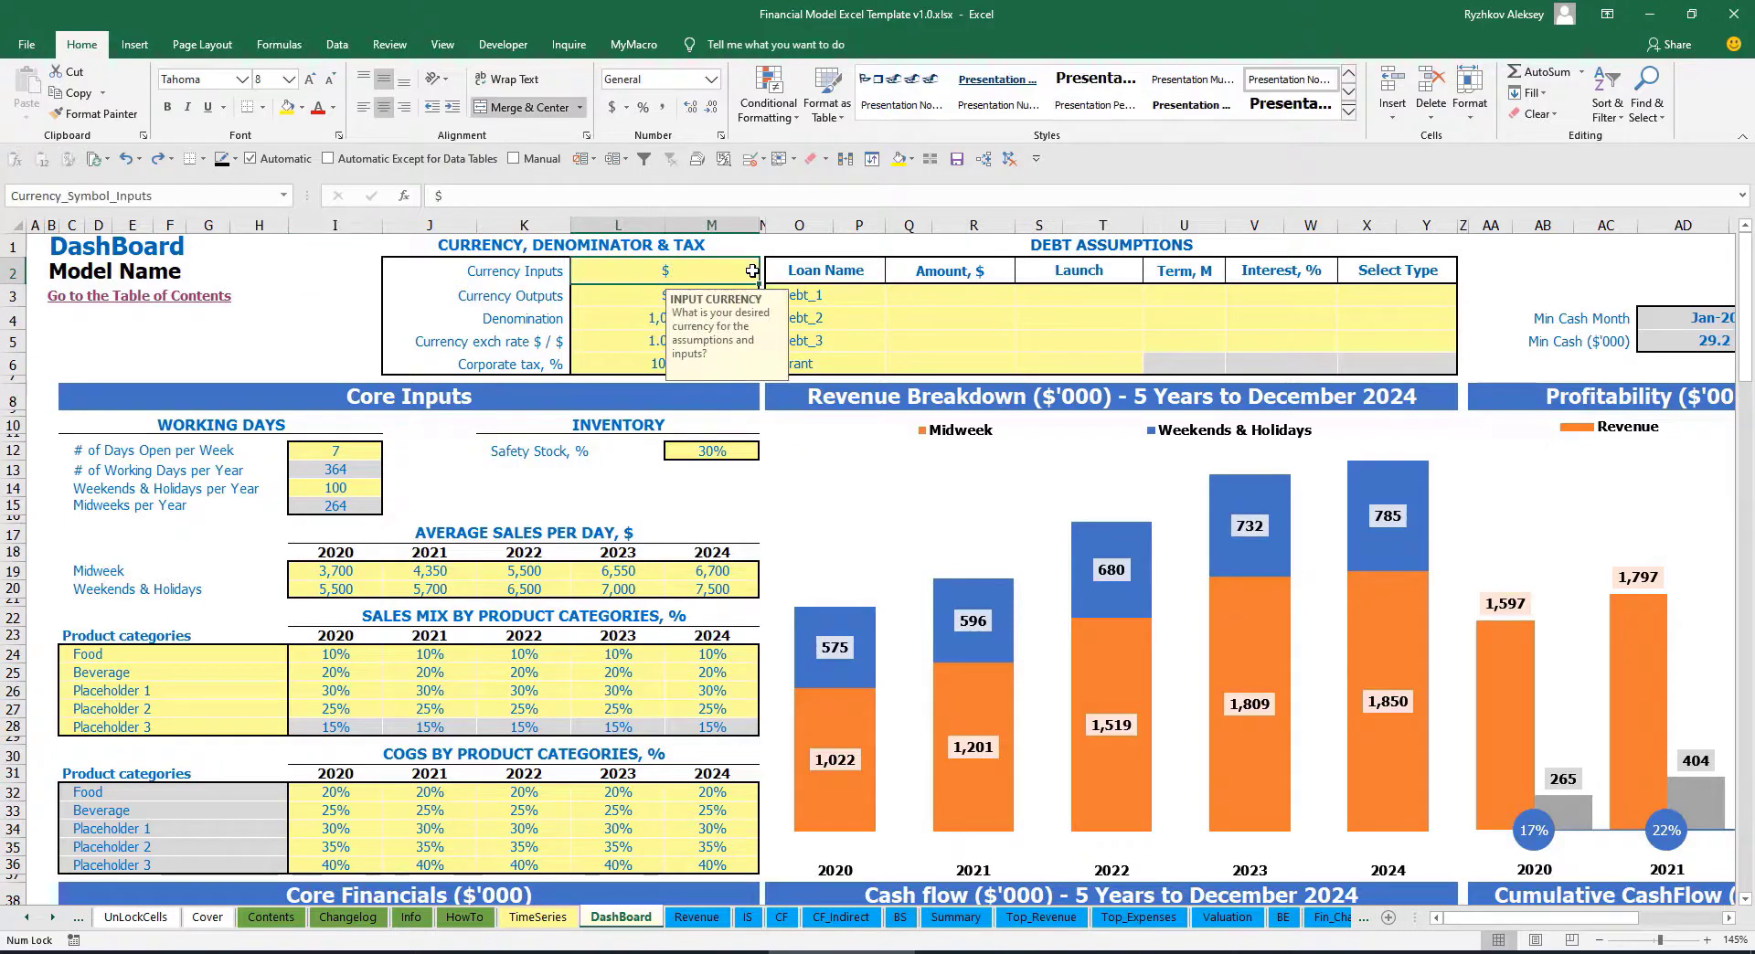
click(611, 294)
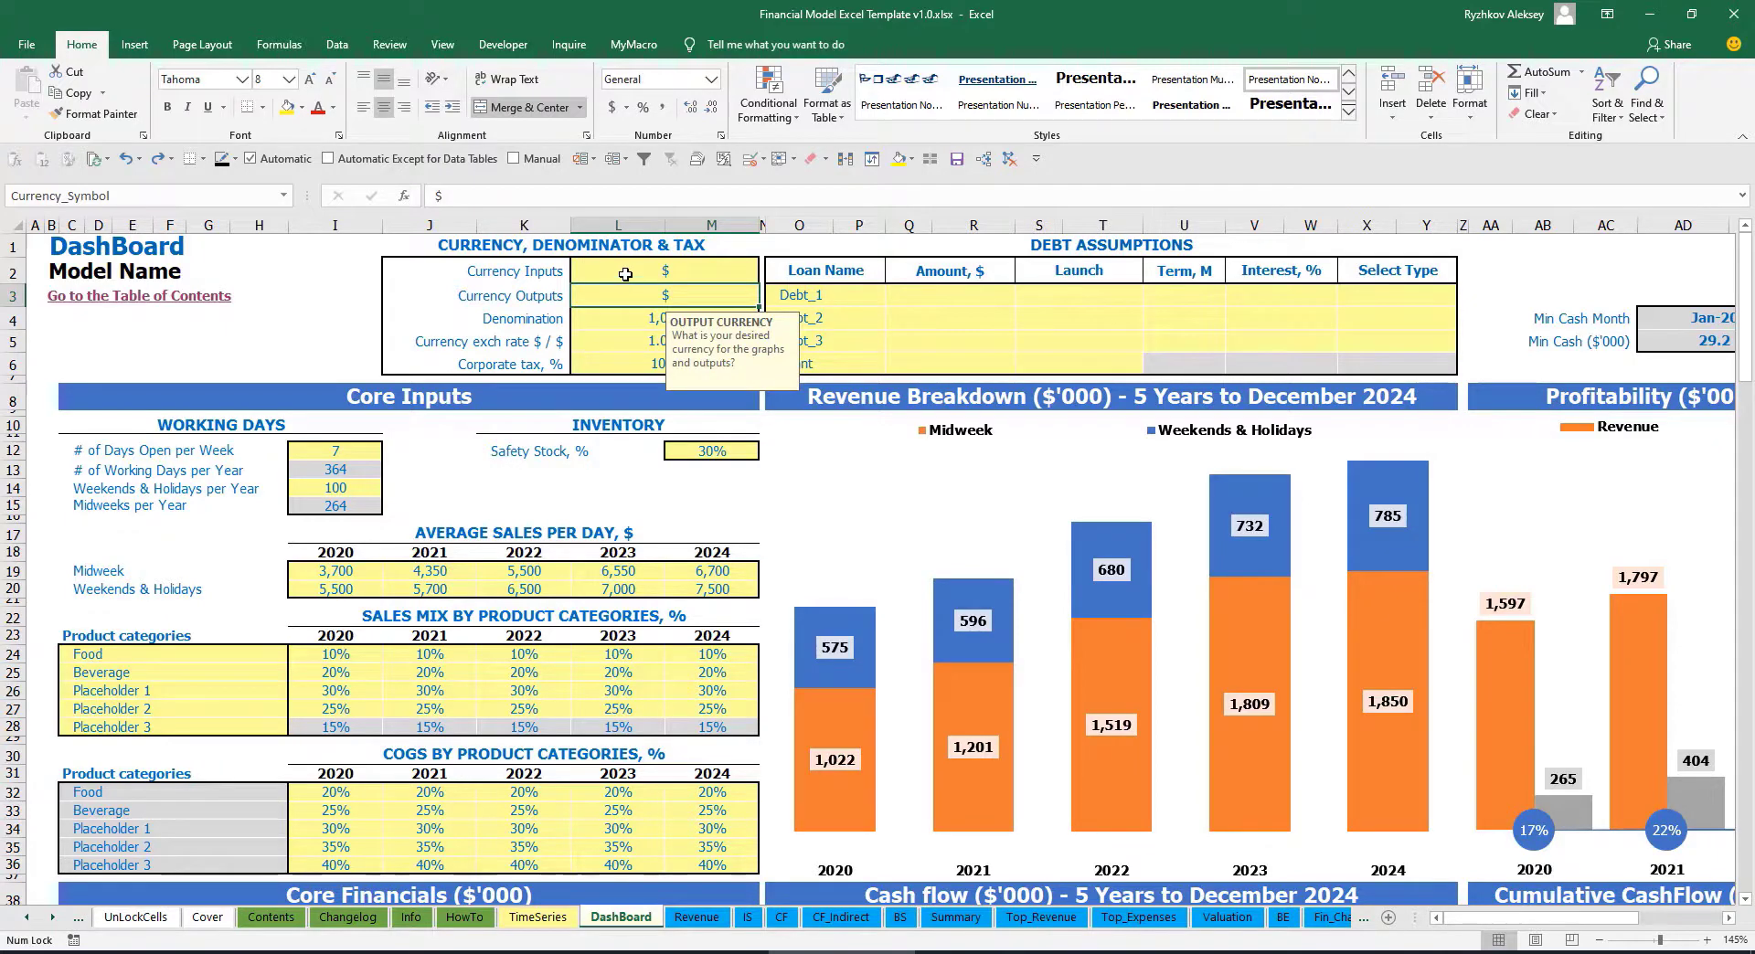
click(622, 277)
click(623, 296)
click(646, 272)
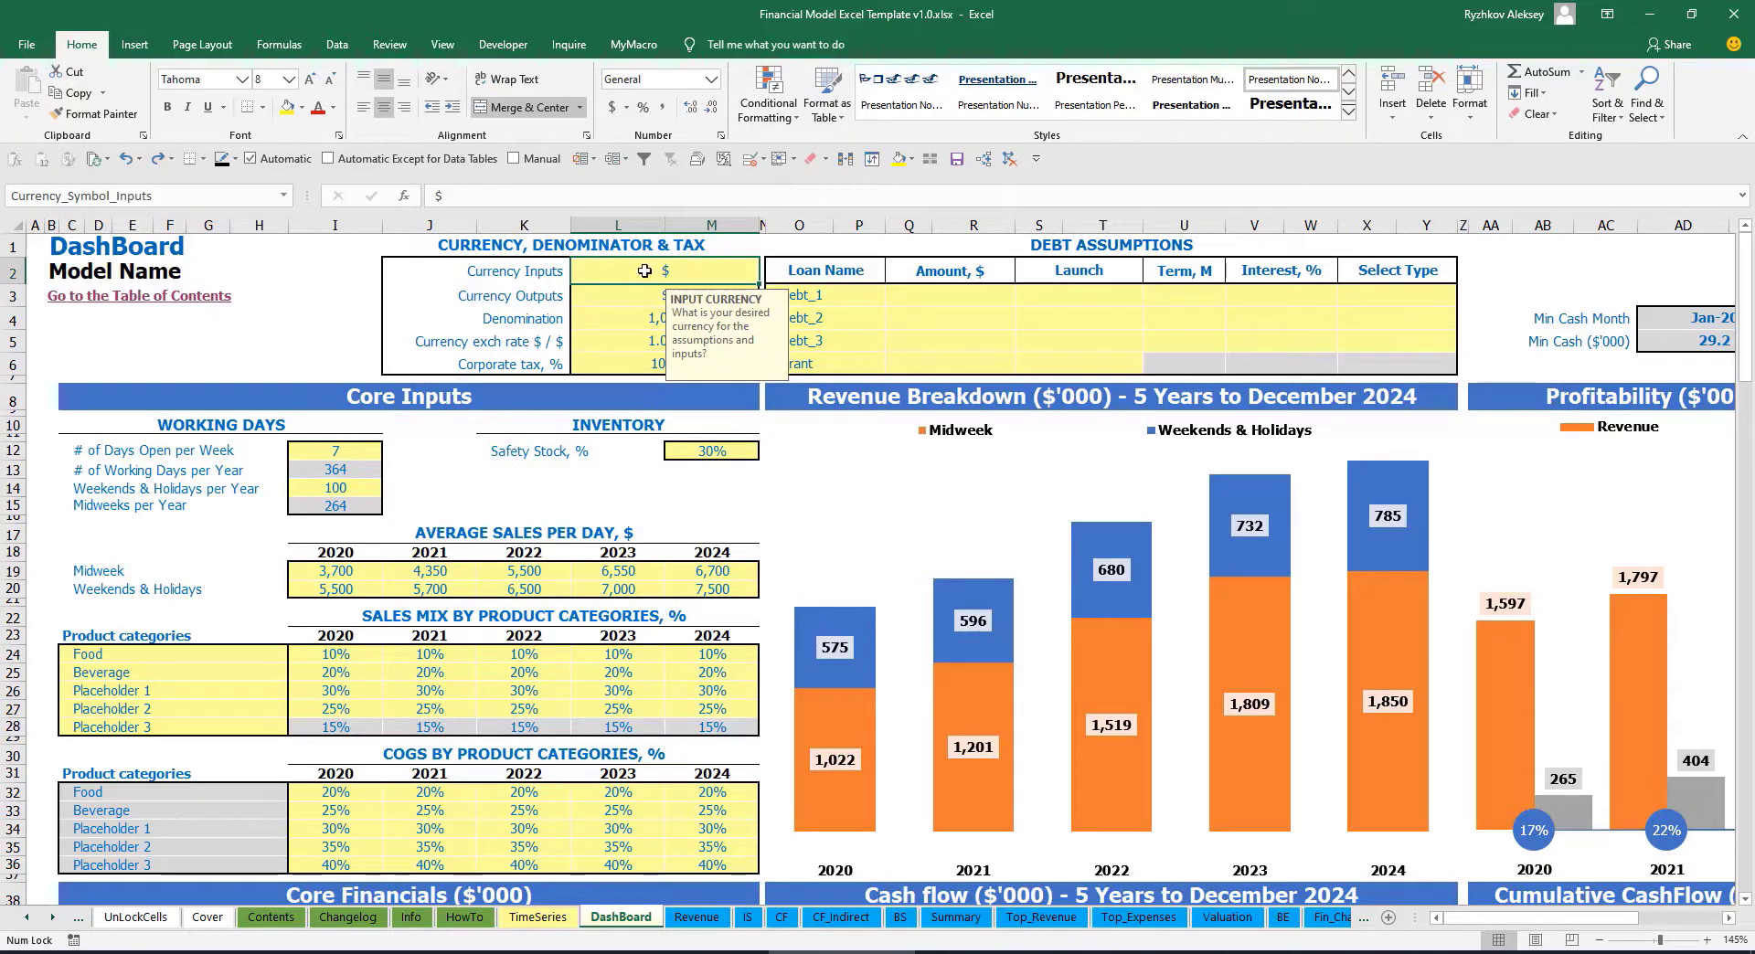
text(USD)
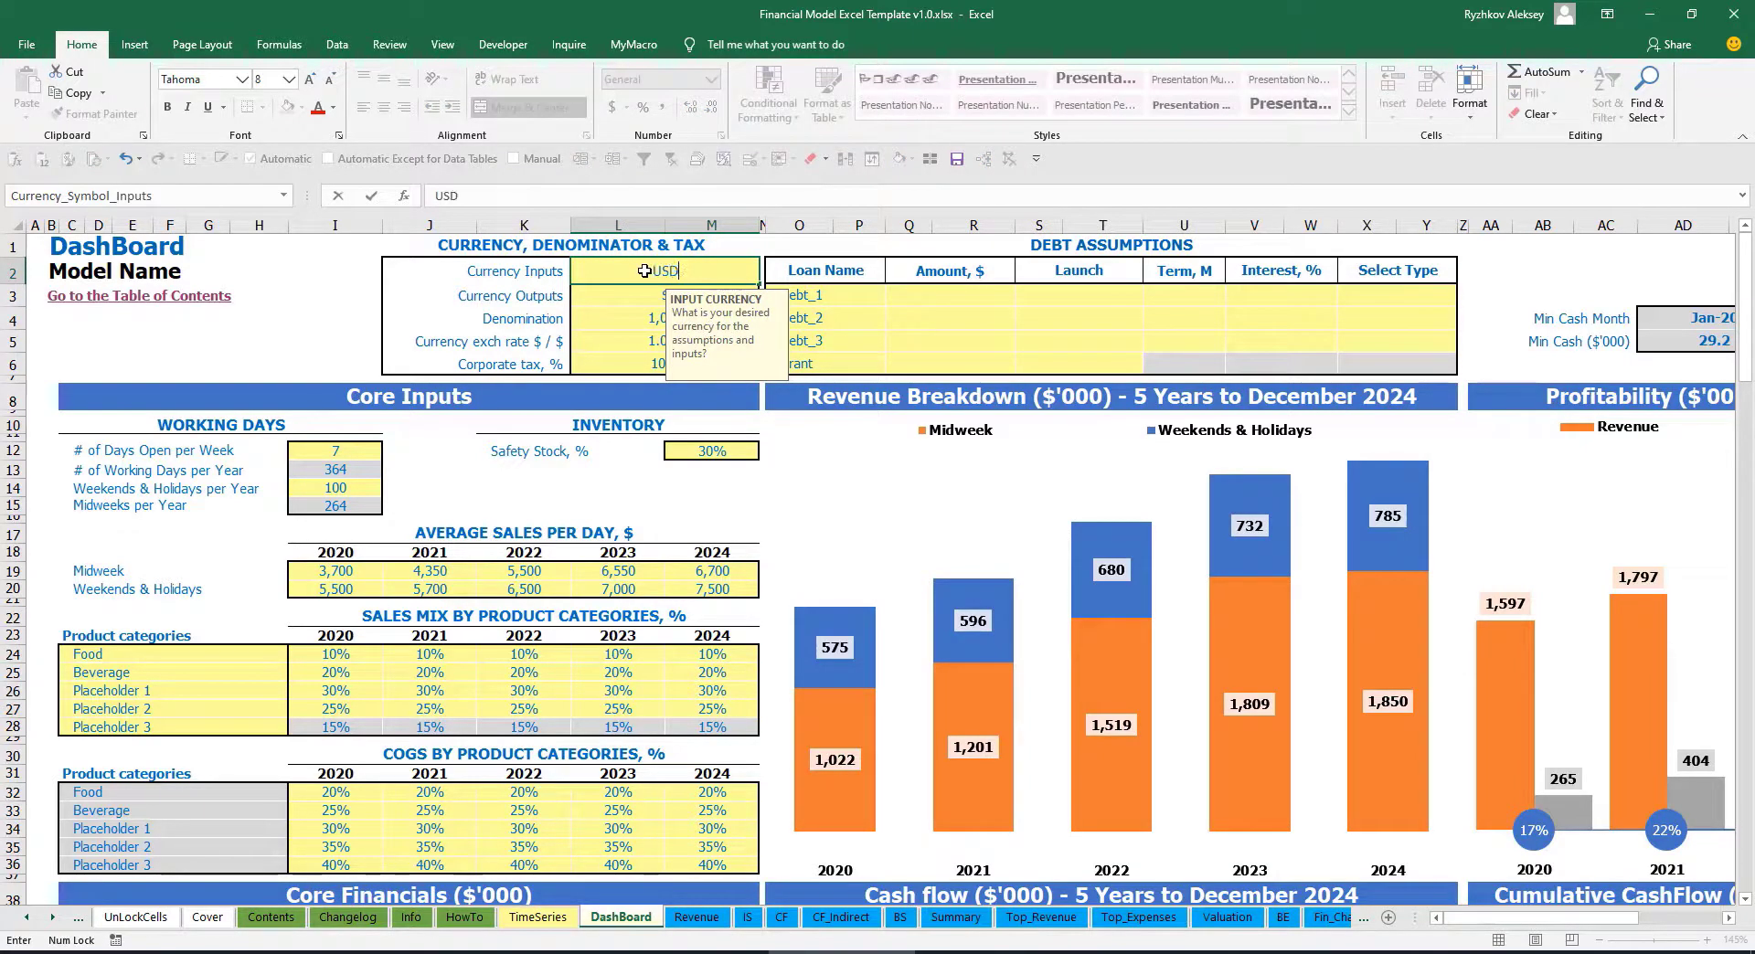
key(Return)
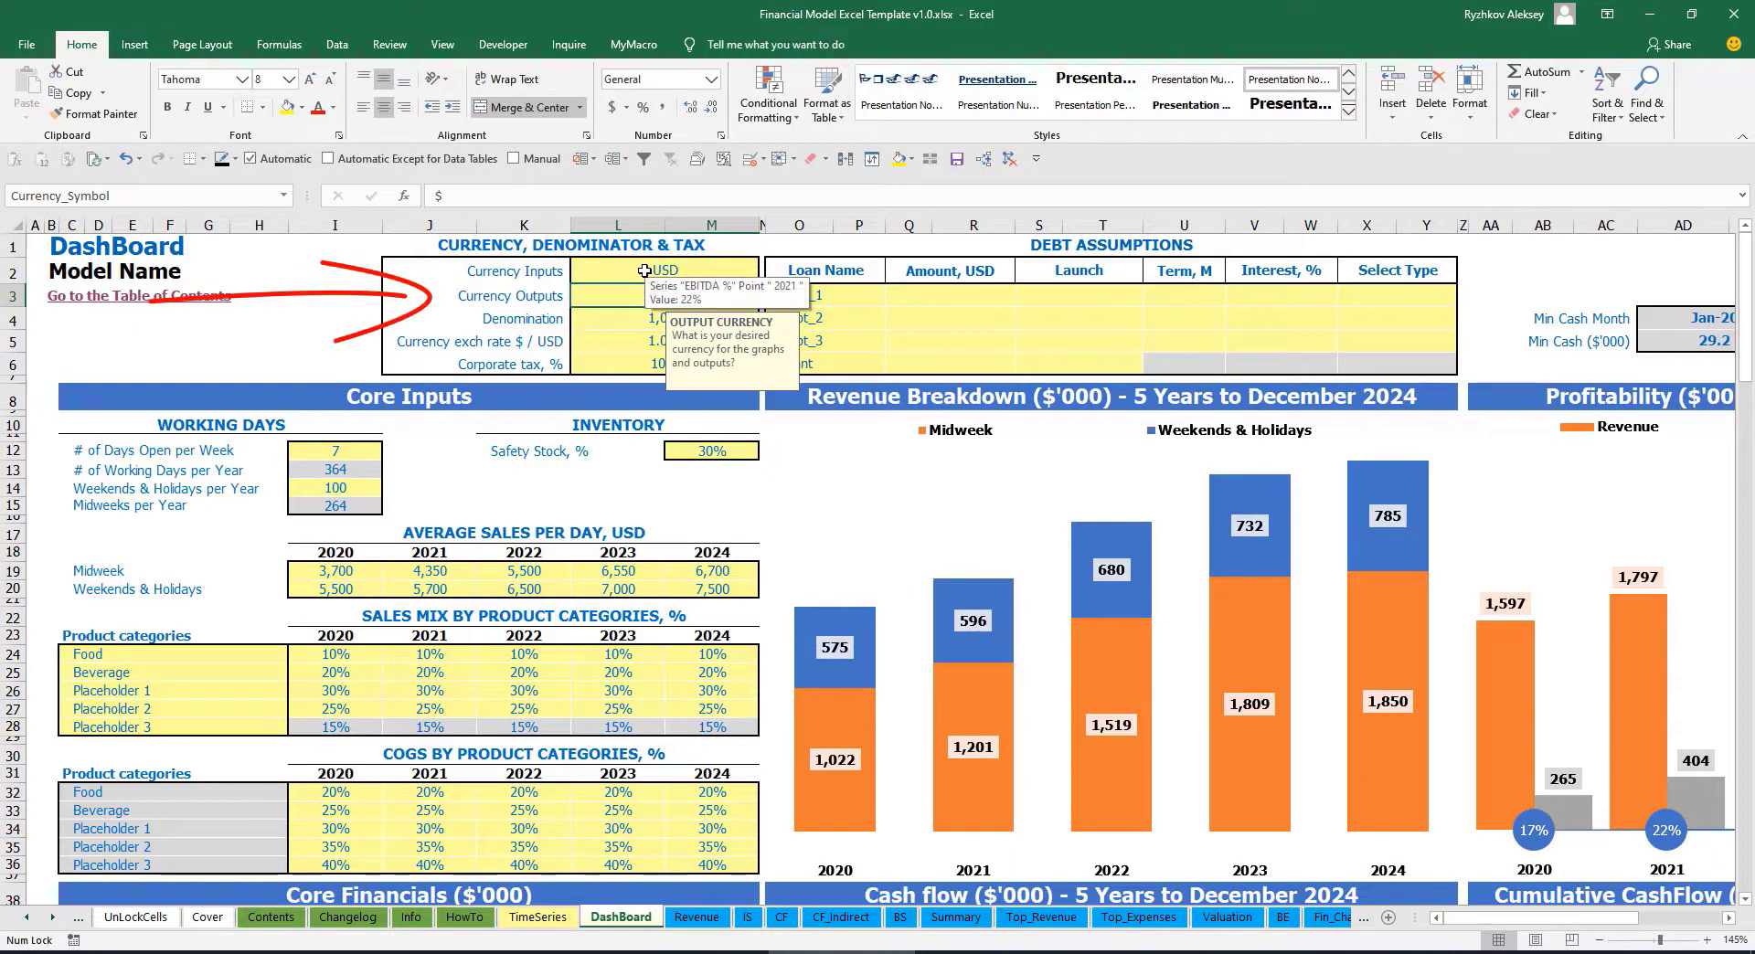
Set the dashboard's output currency to EUR, keeping the existing denomination
text(EUR)
key(Return)
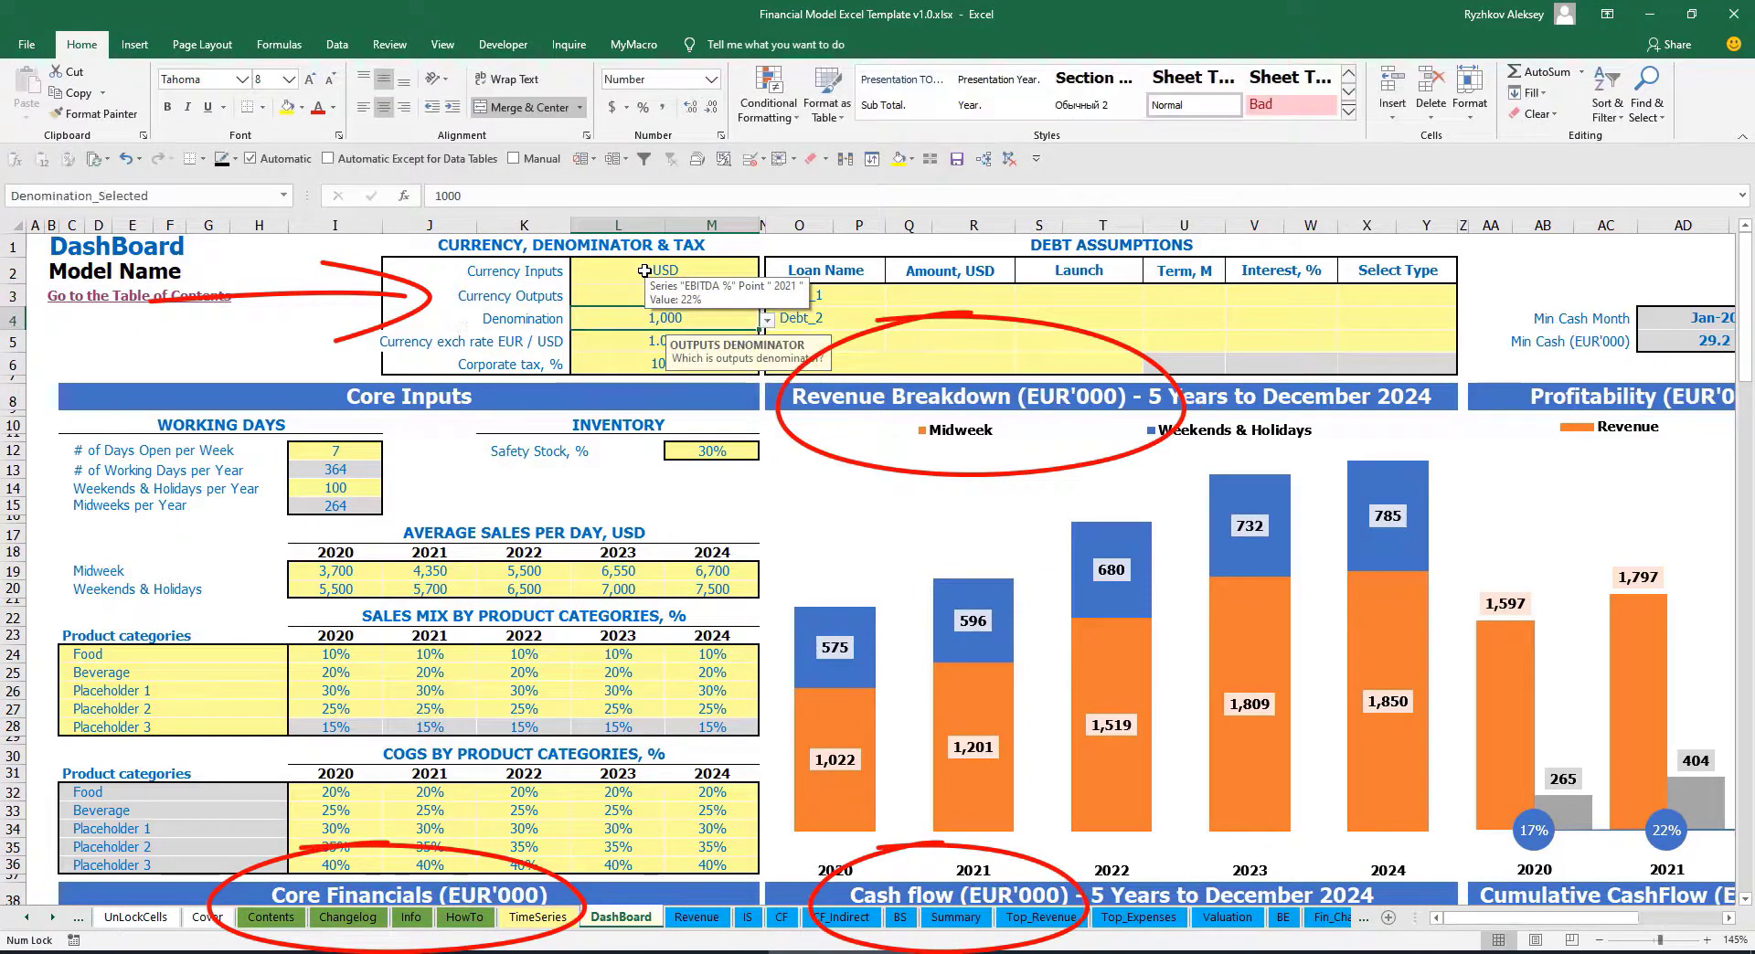
key(Return)
key(Up)
key(Up)
key(Left)
key(Left)
key(Left)
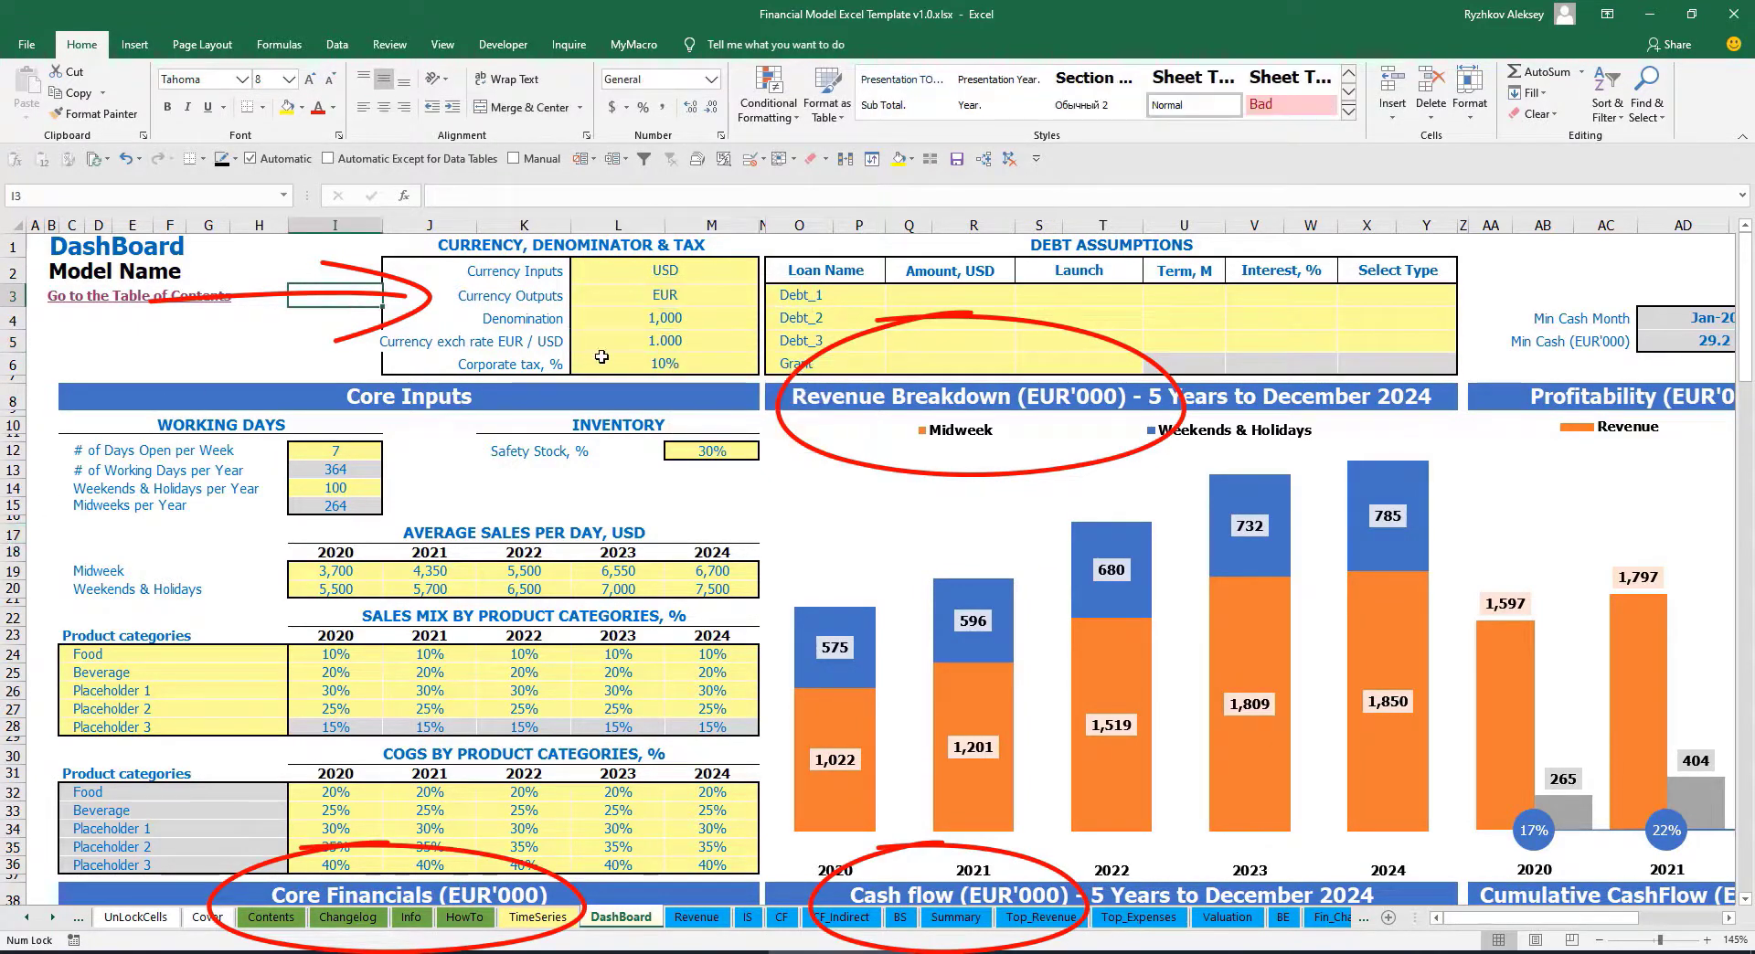
Set the EUR / USD currency exchange rate to 1.2 and review it alongside the input and output currencies
click(643, 338)
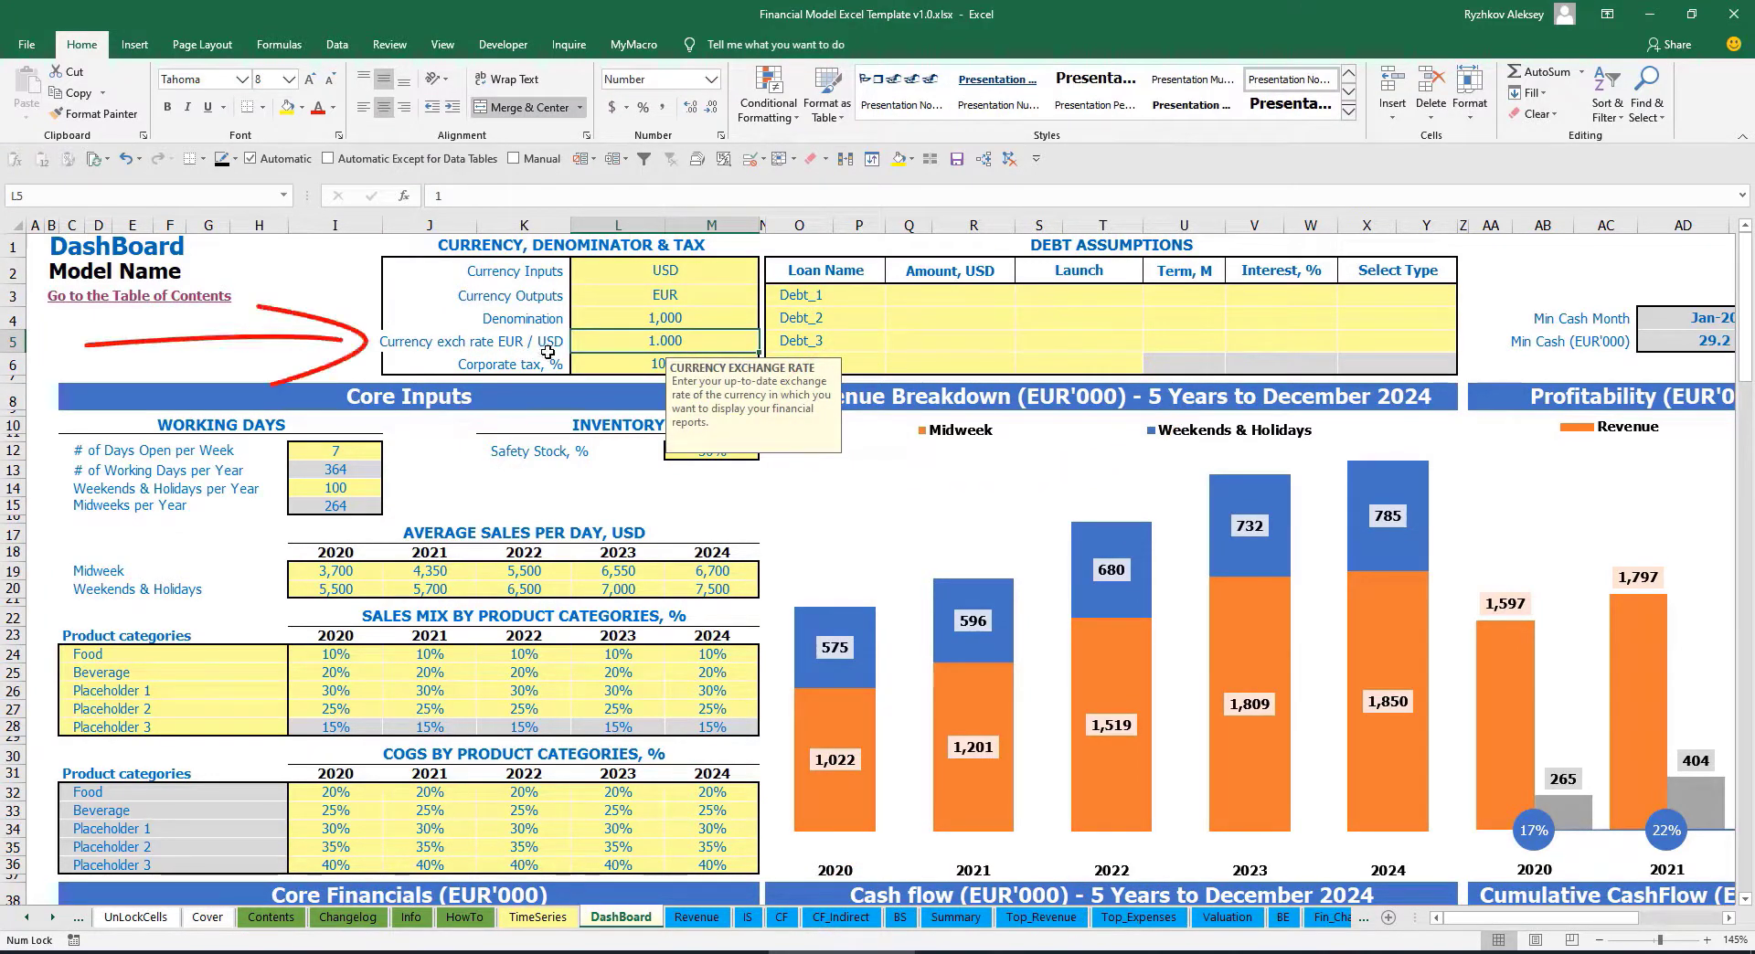
text(1.2)
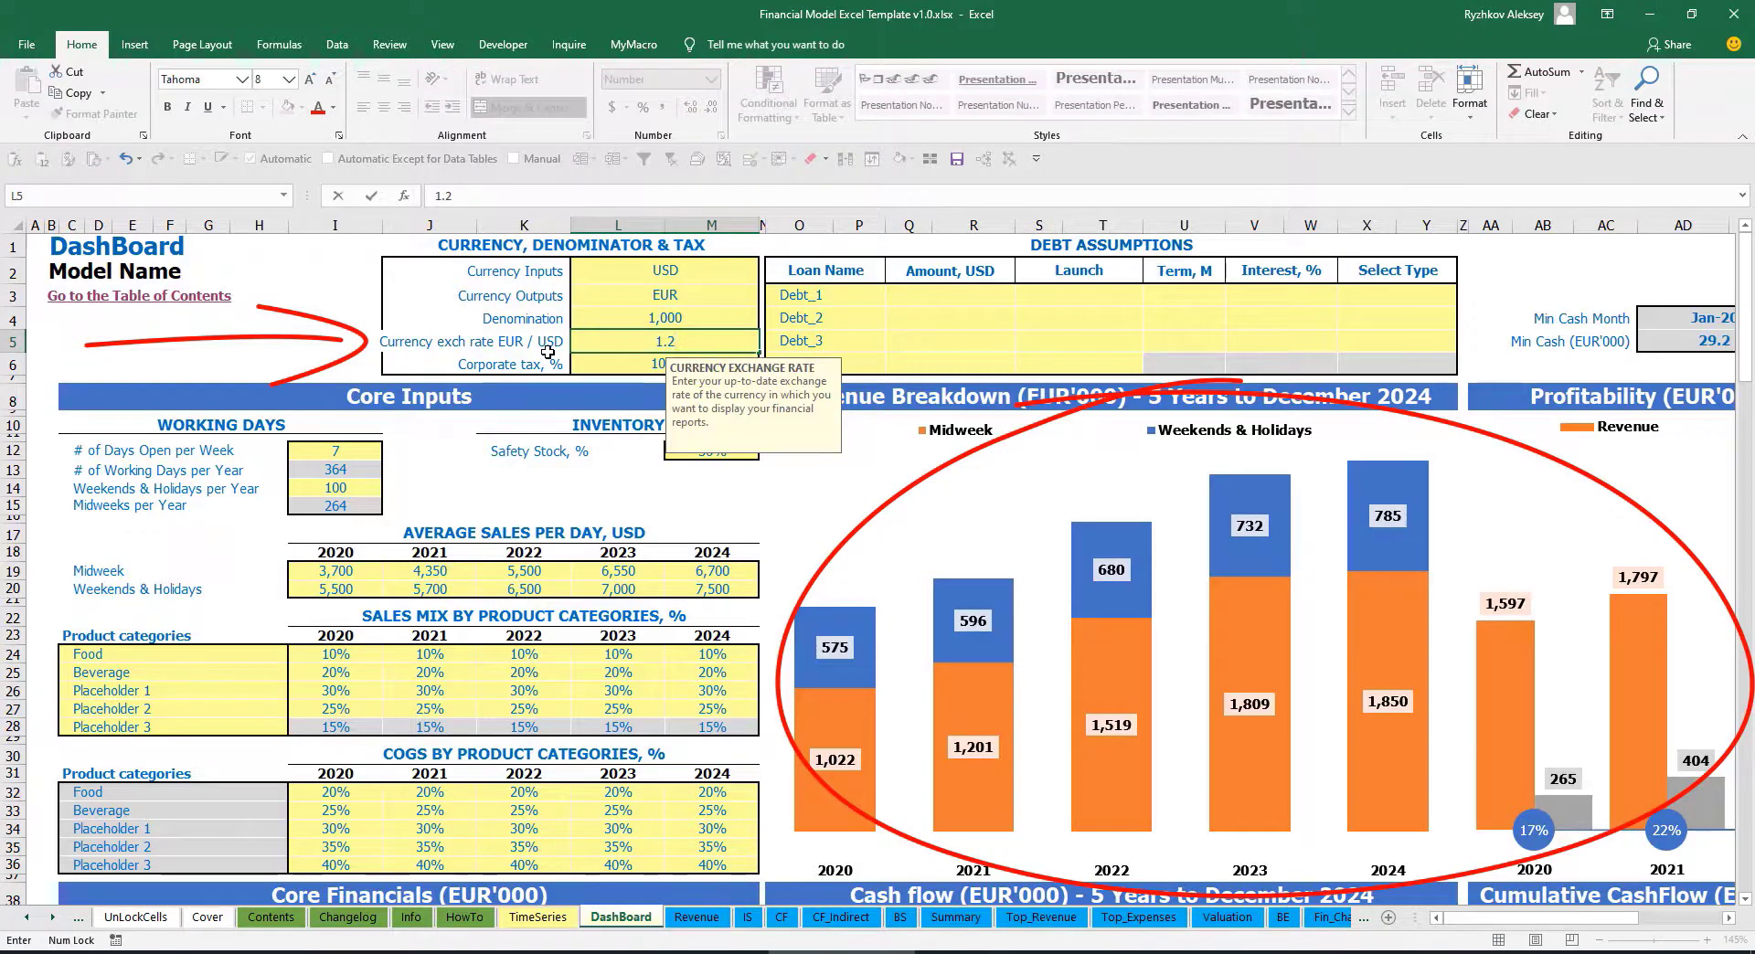
key(Return)
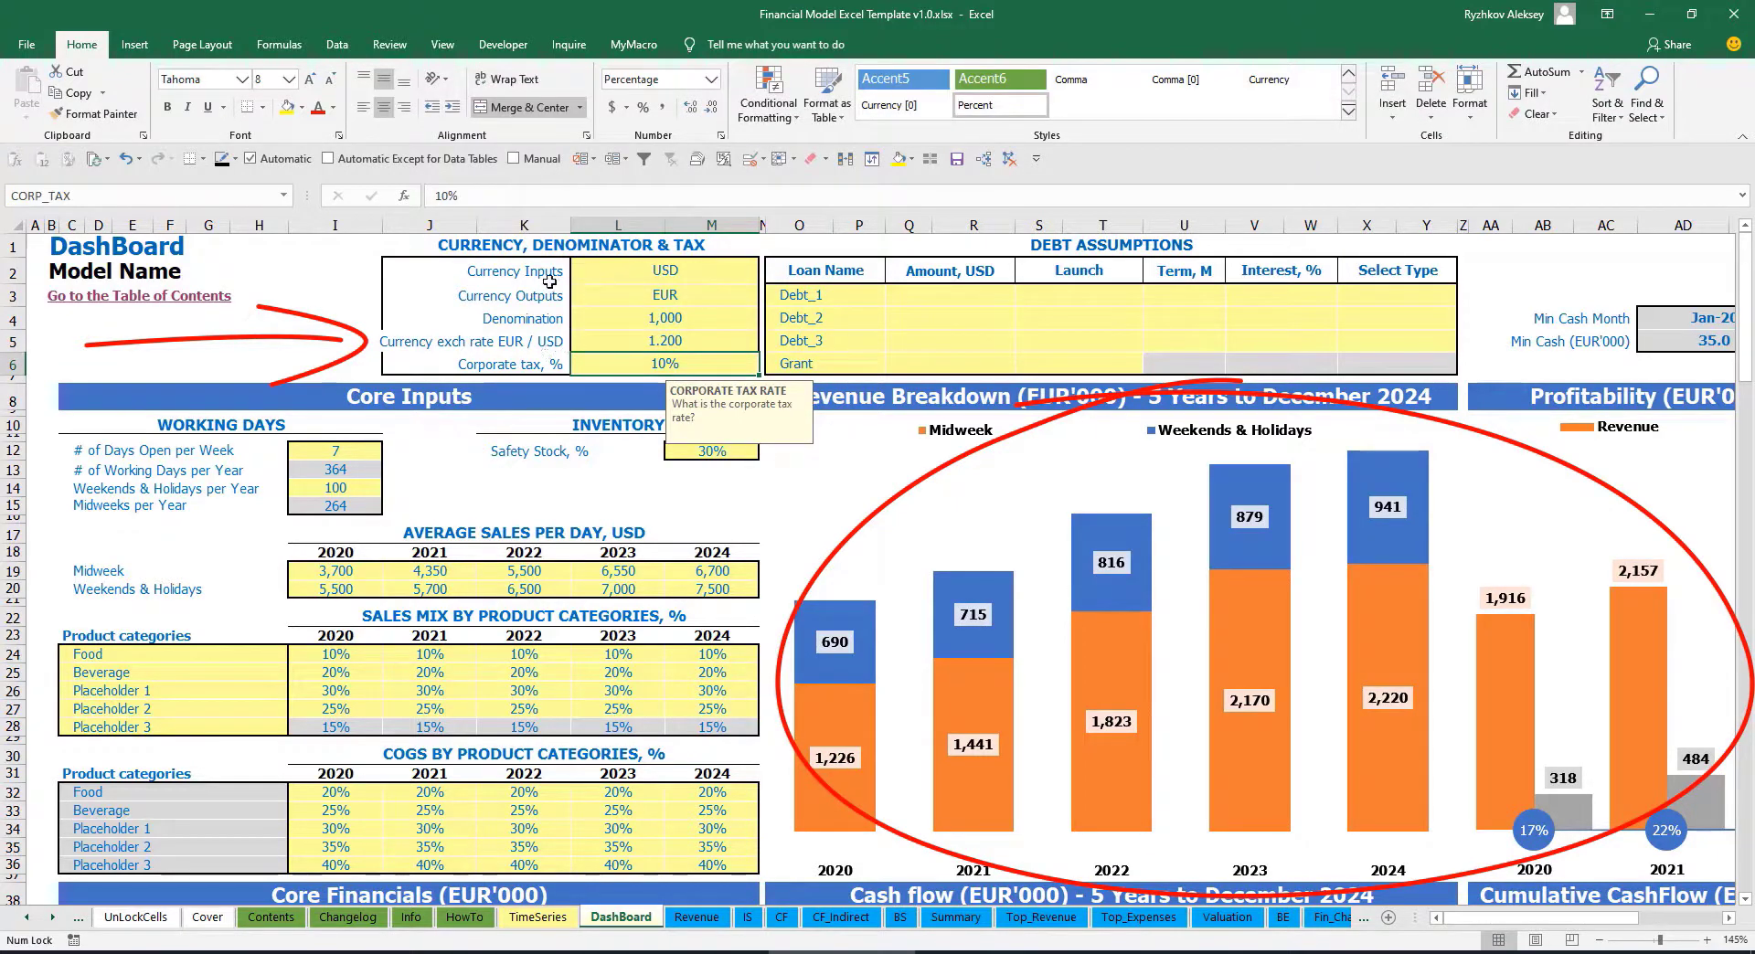
click(633, 271)
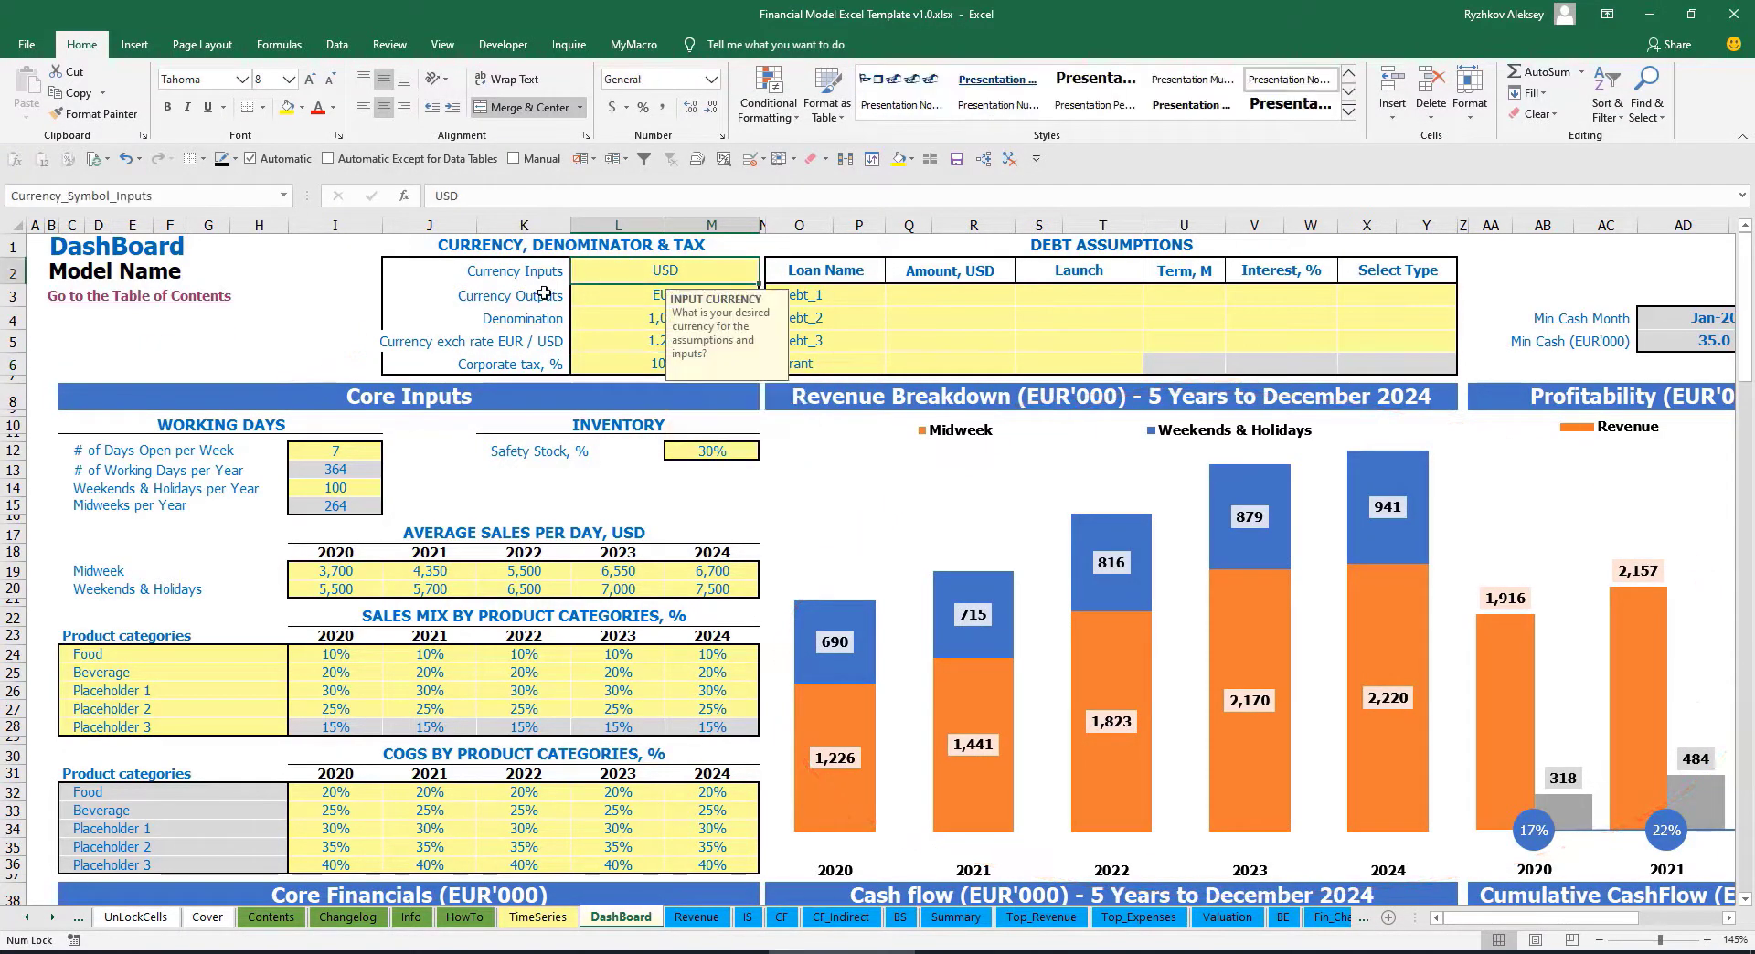
click(618, 296)
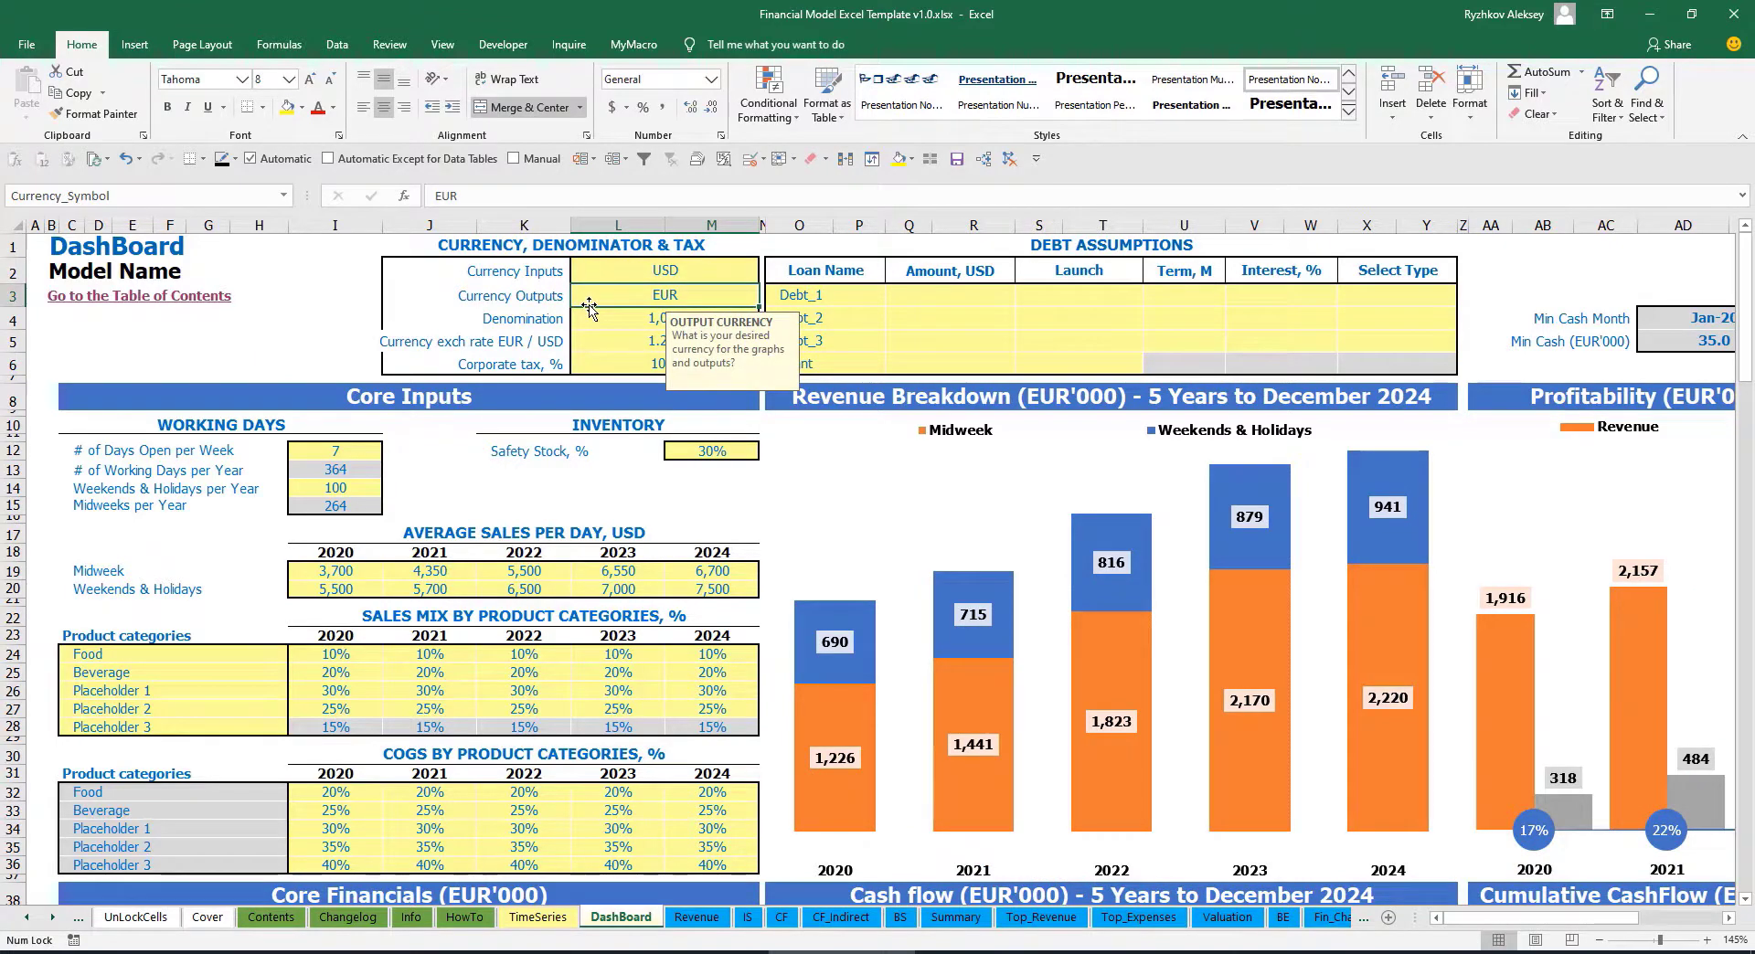
click(598, 340)
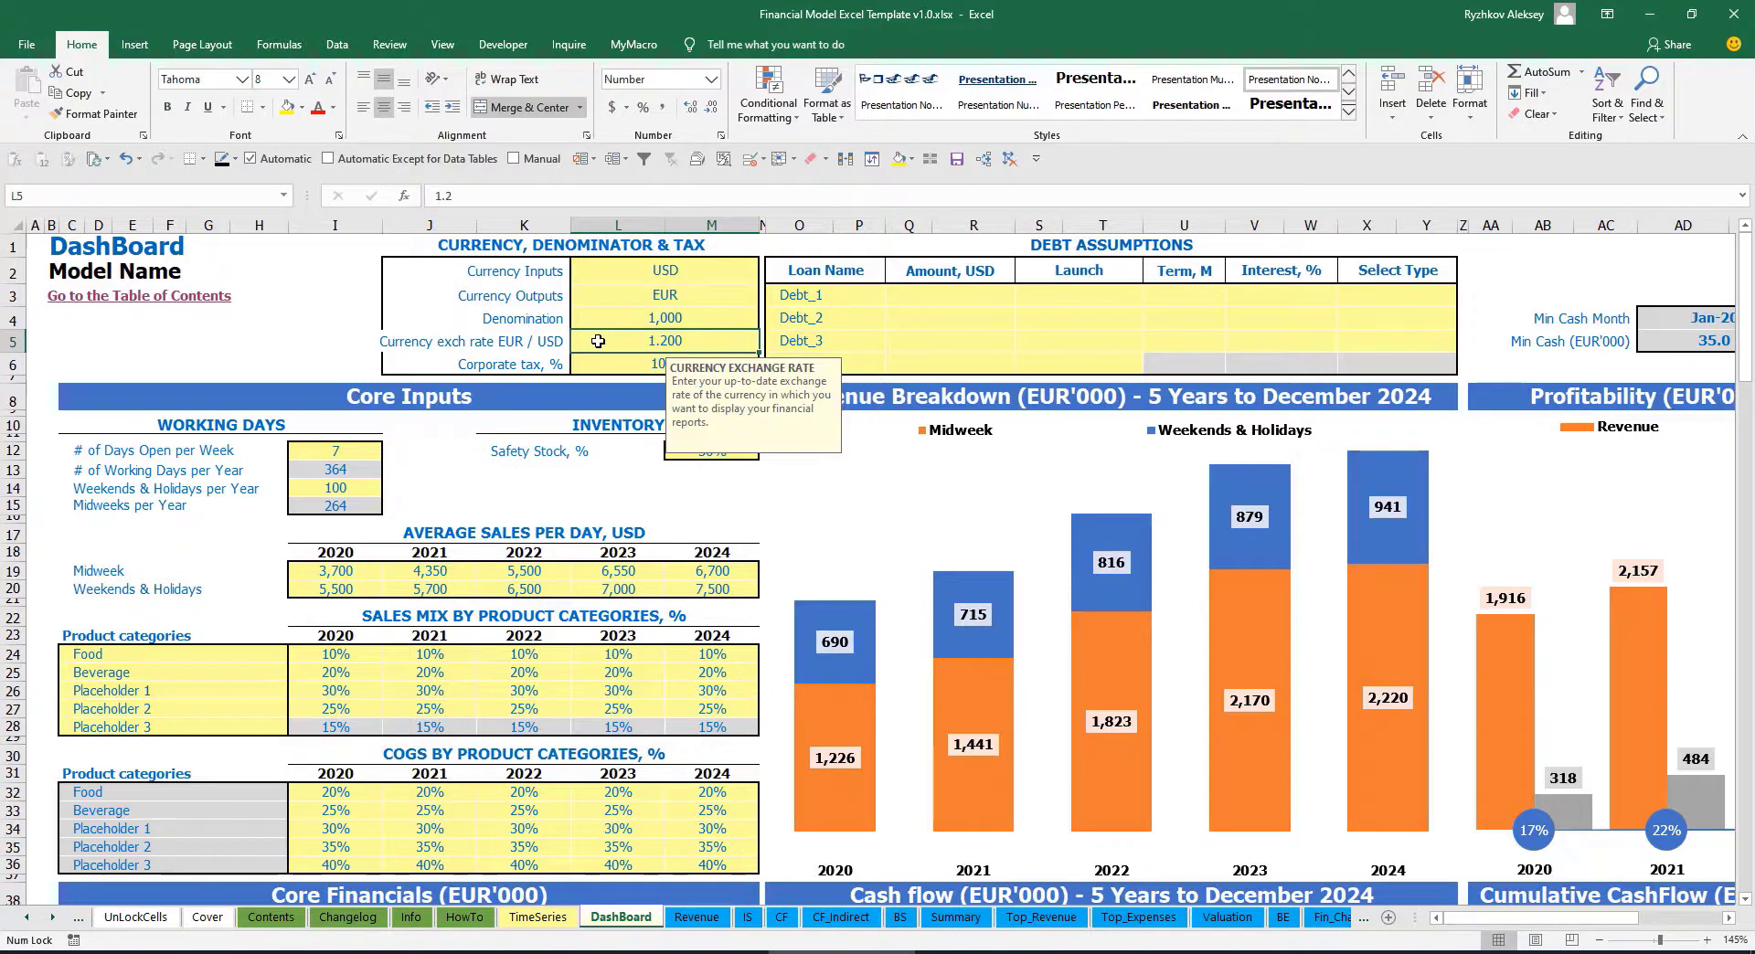
Check the dashboard's denomination setting against the income statement heading on the Summary sheet
click(631, 311)
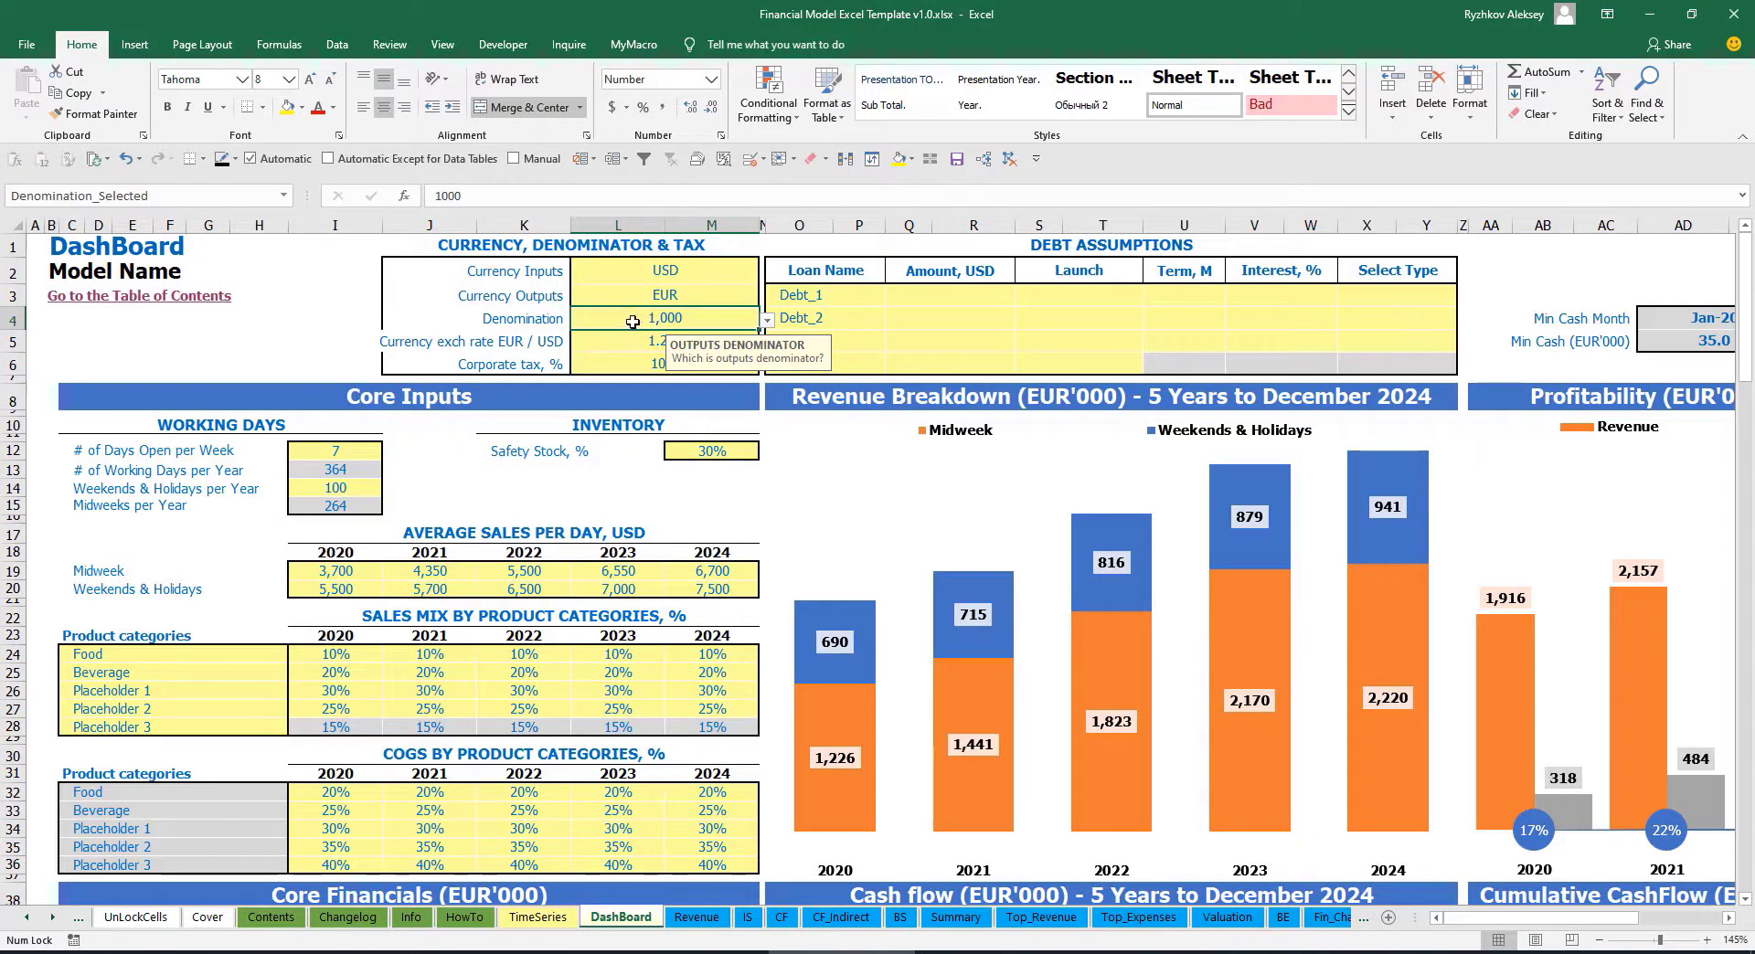
click(956, 917)
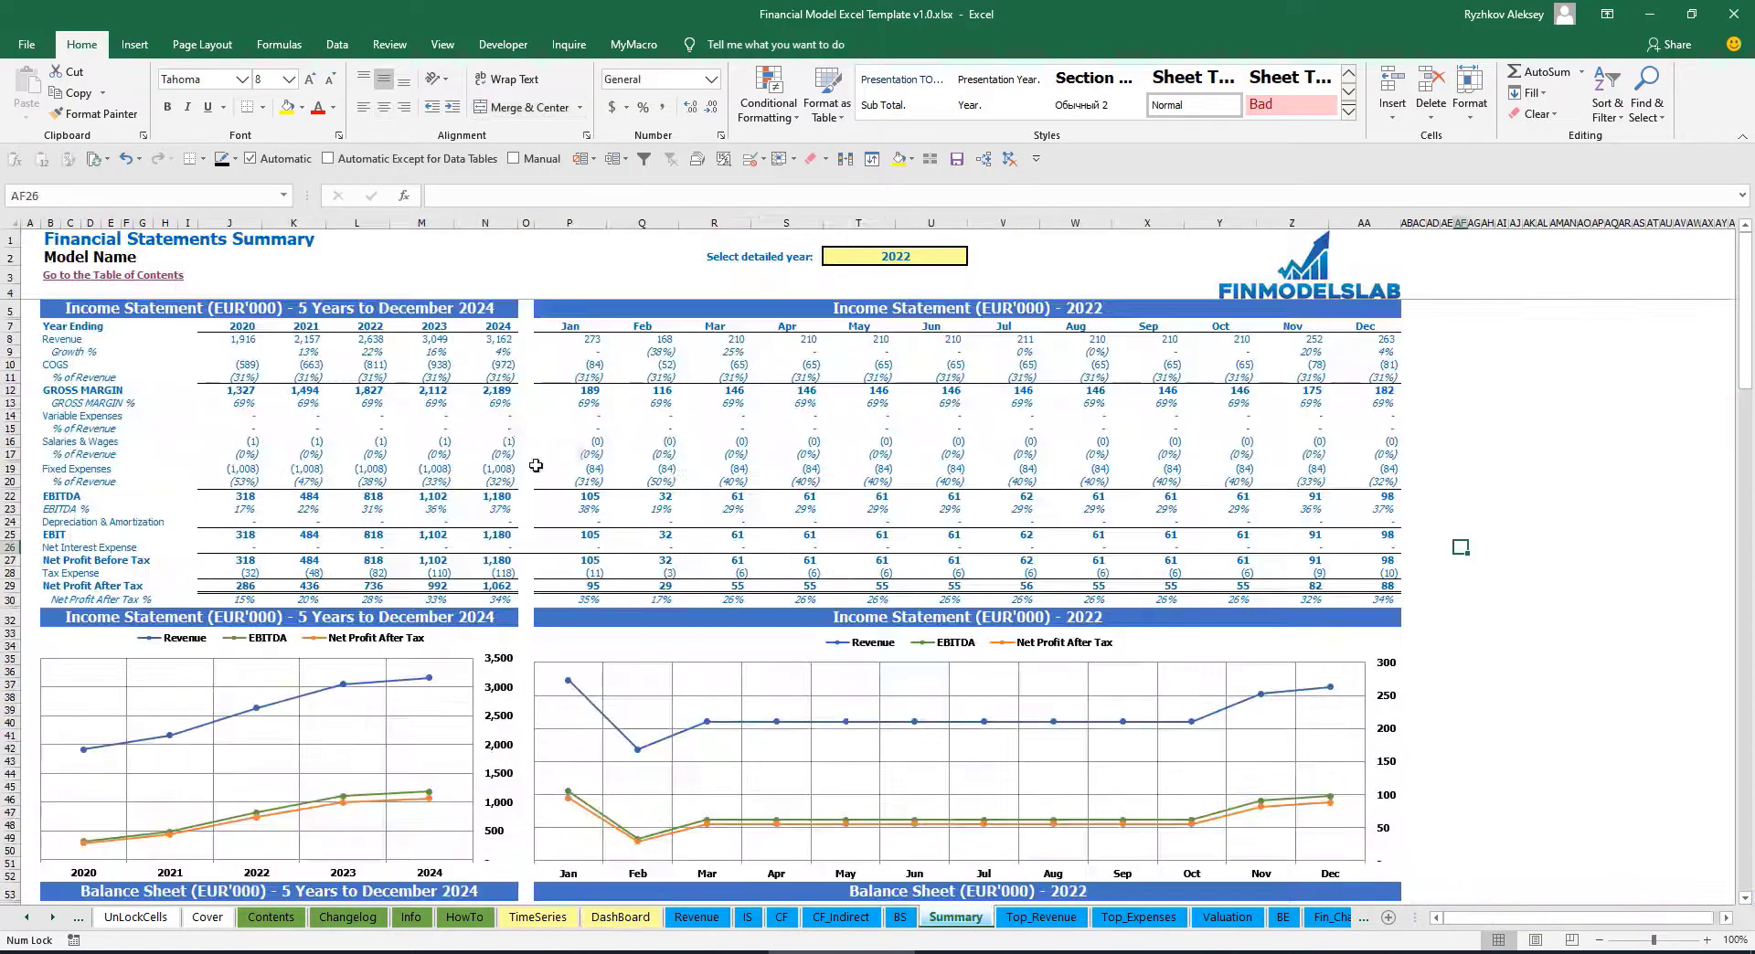
click(286, 313)
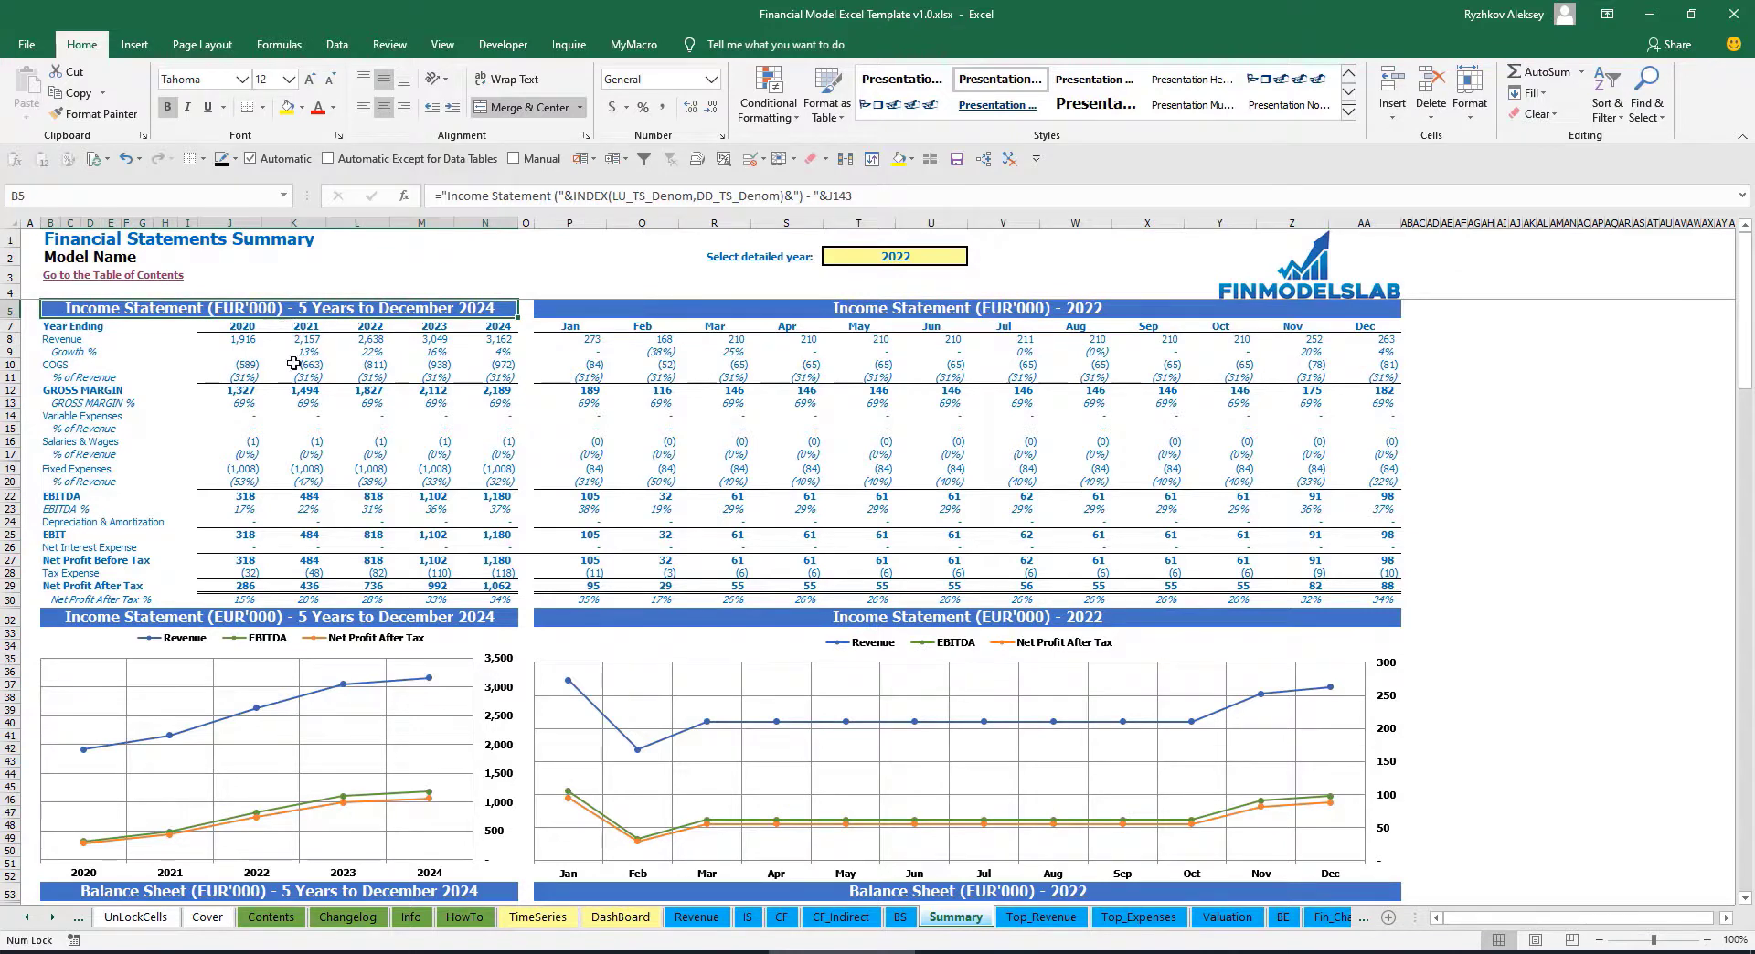
Set the dashboard's output denomination to 1,000,000 and check the 2022 income statement on the Summary sheet
click(621, 909)
click(766, 319)
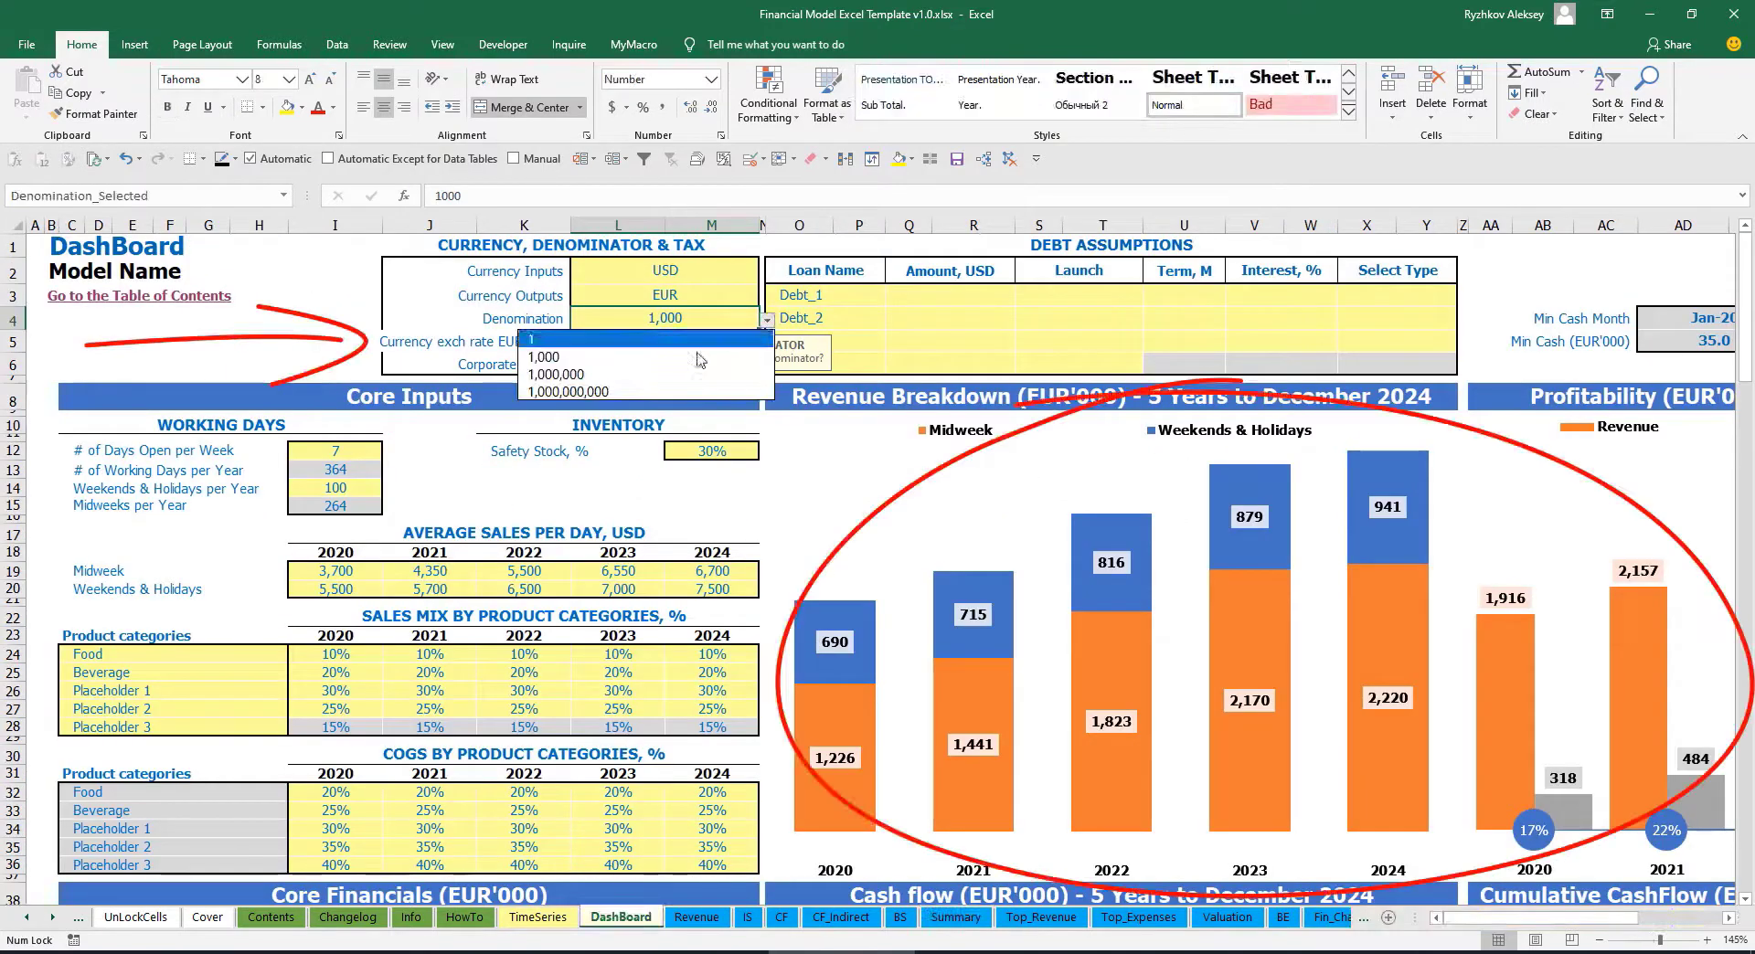
click(673, 375)
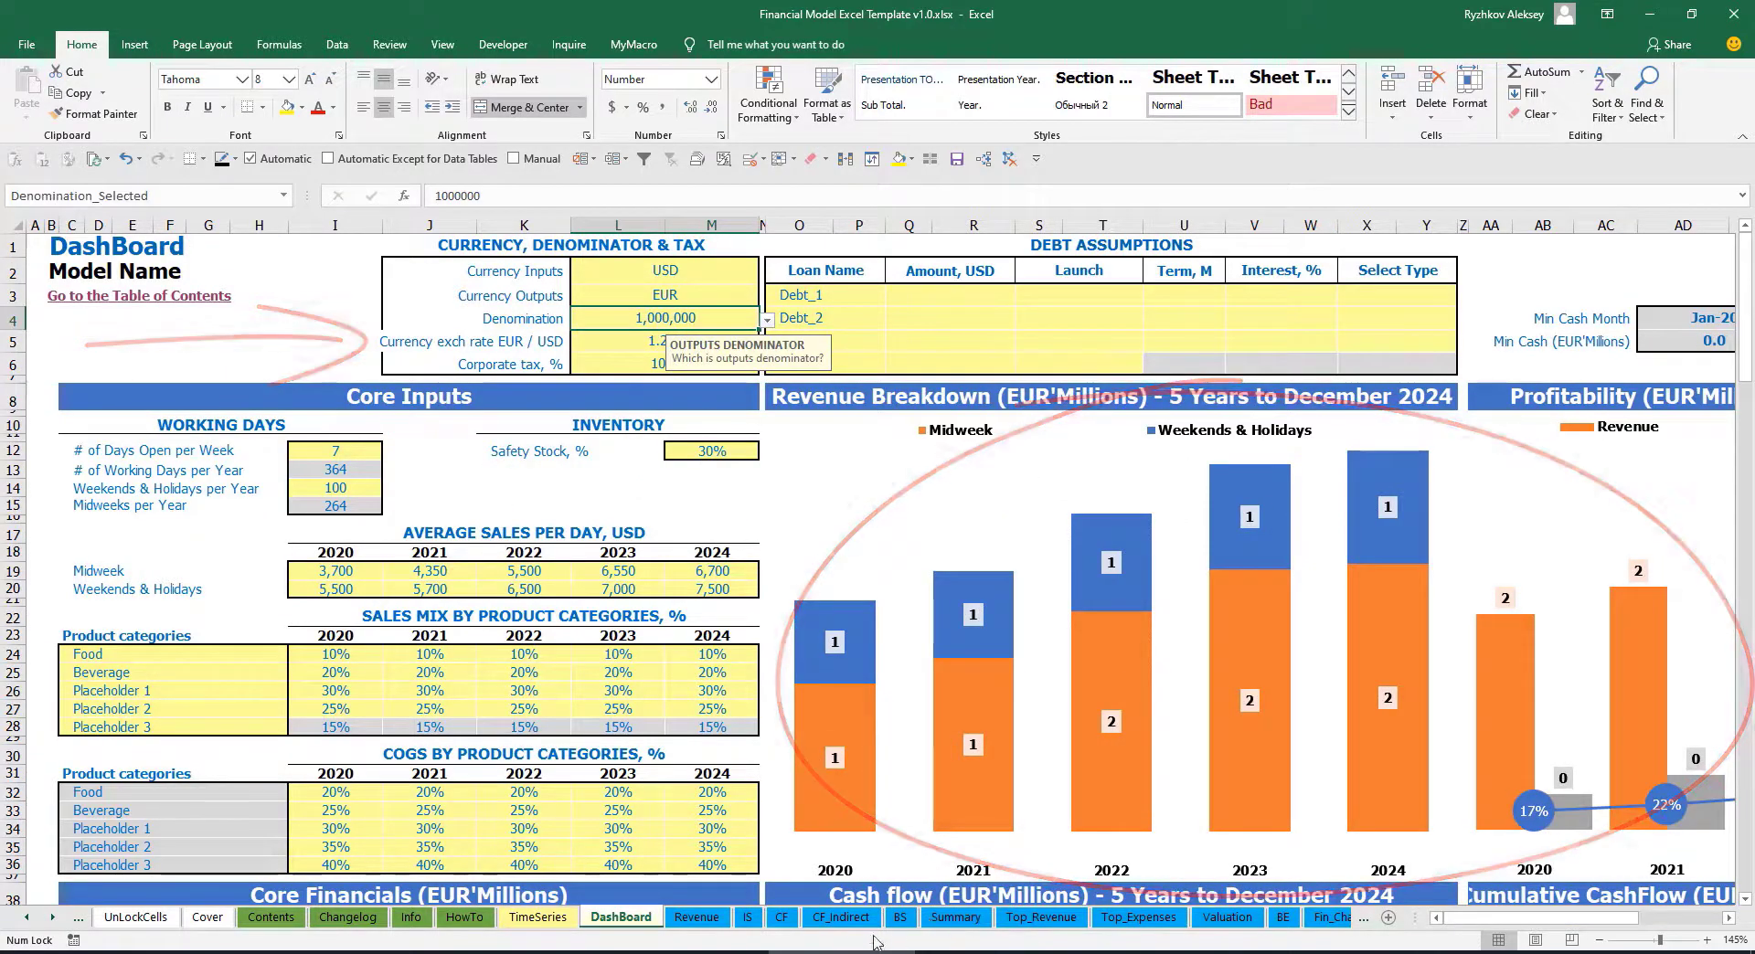
click(952, 914)
click(732, 308)
Set the dashboard's output denomination to 1 and review the Summary sheet's income statement
click(622, 917)
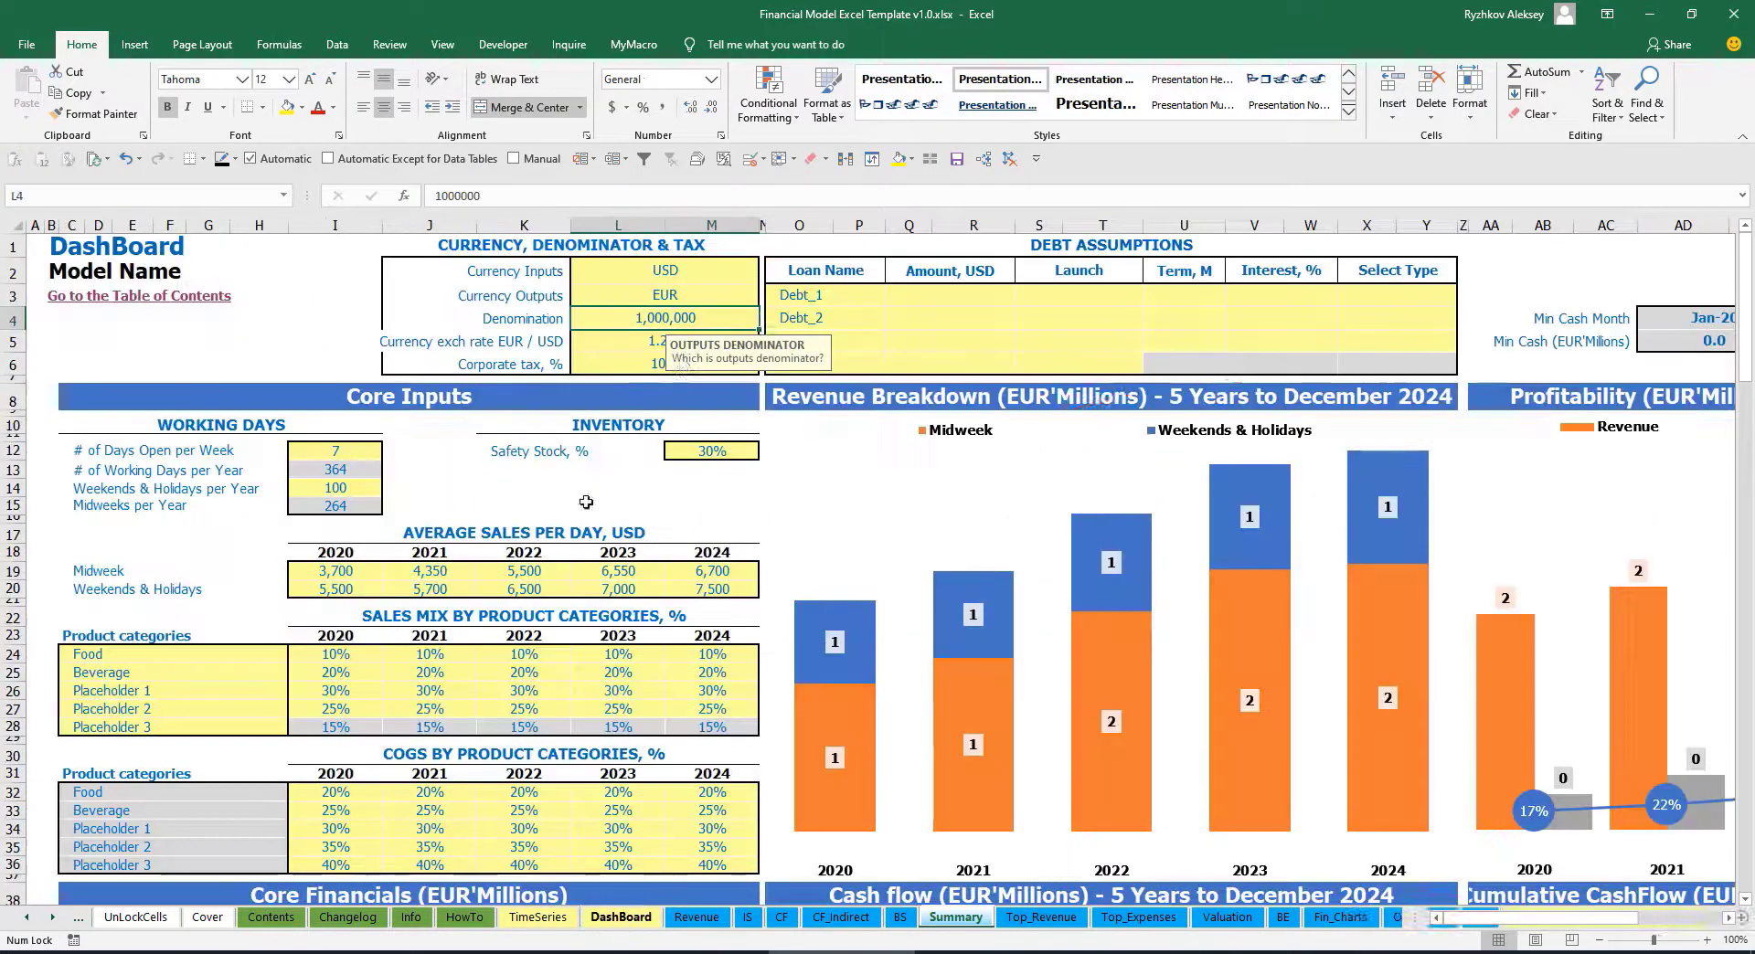
click(764, 322)
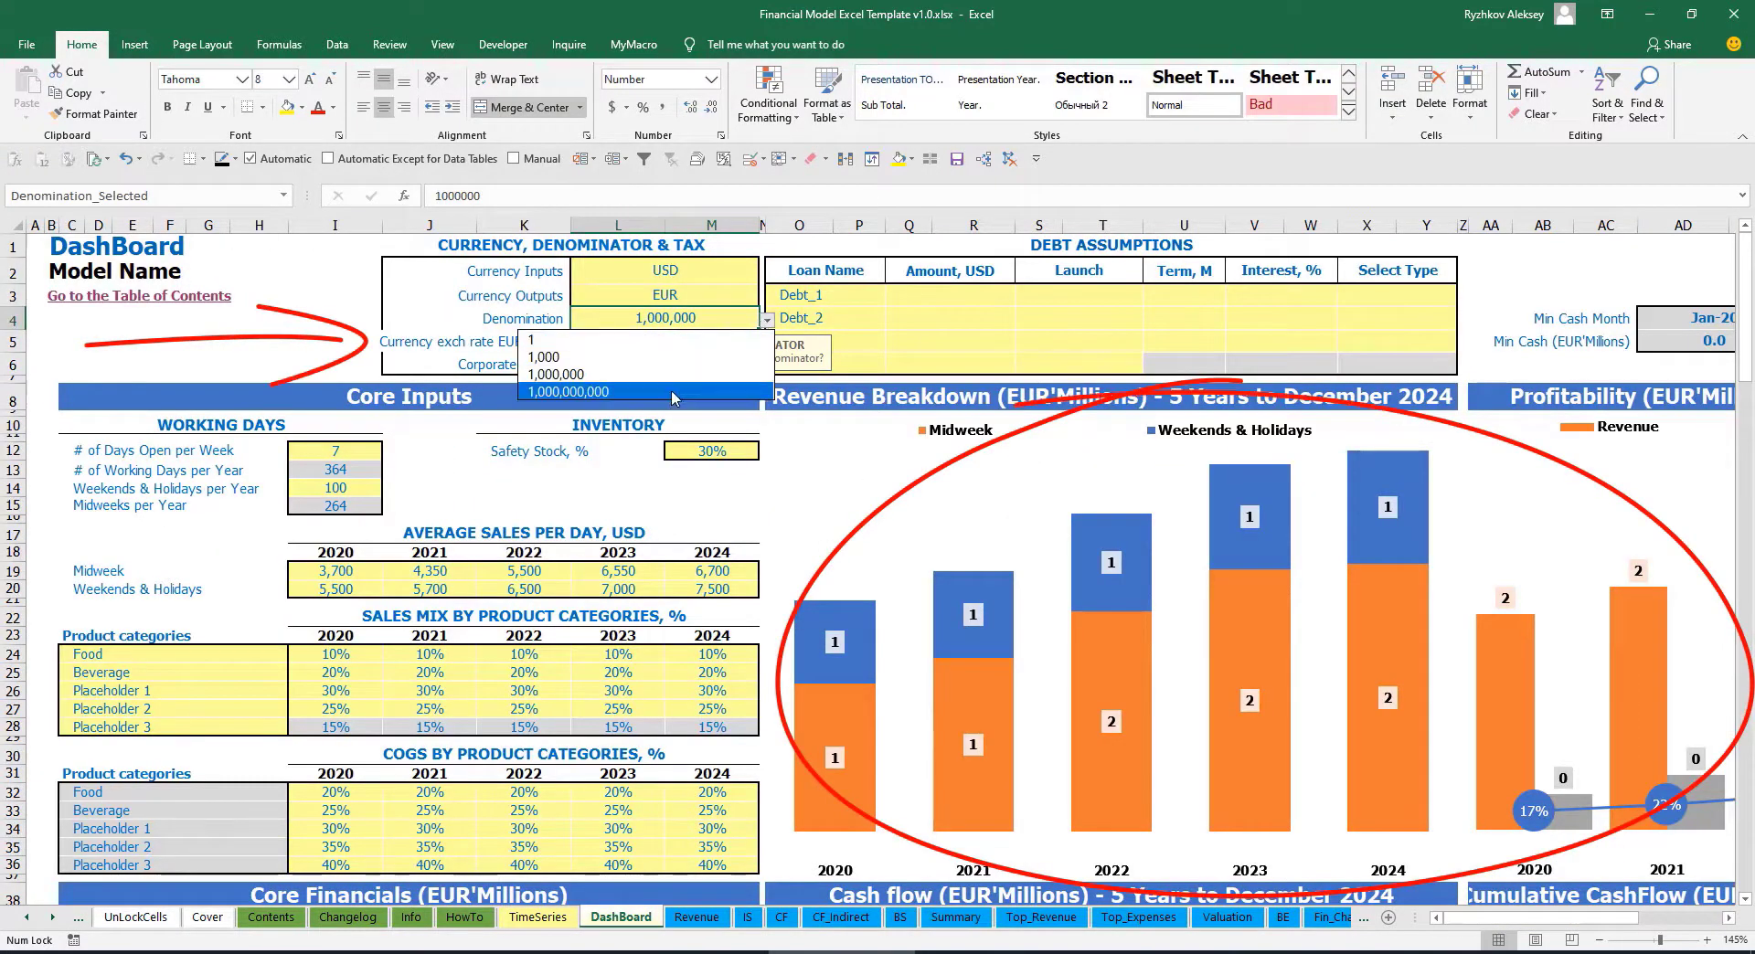
click(645, 334)
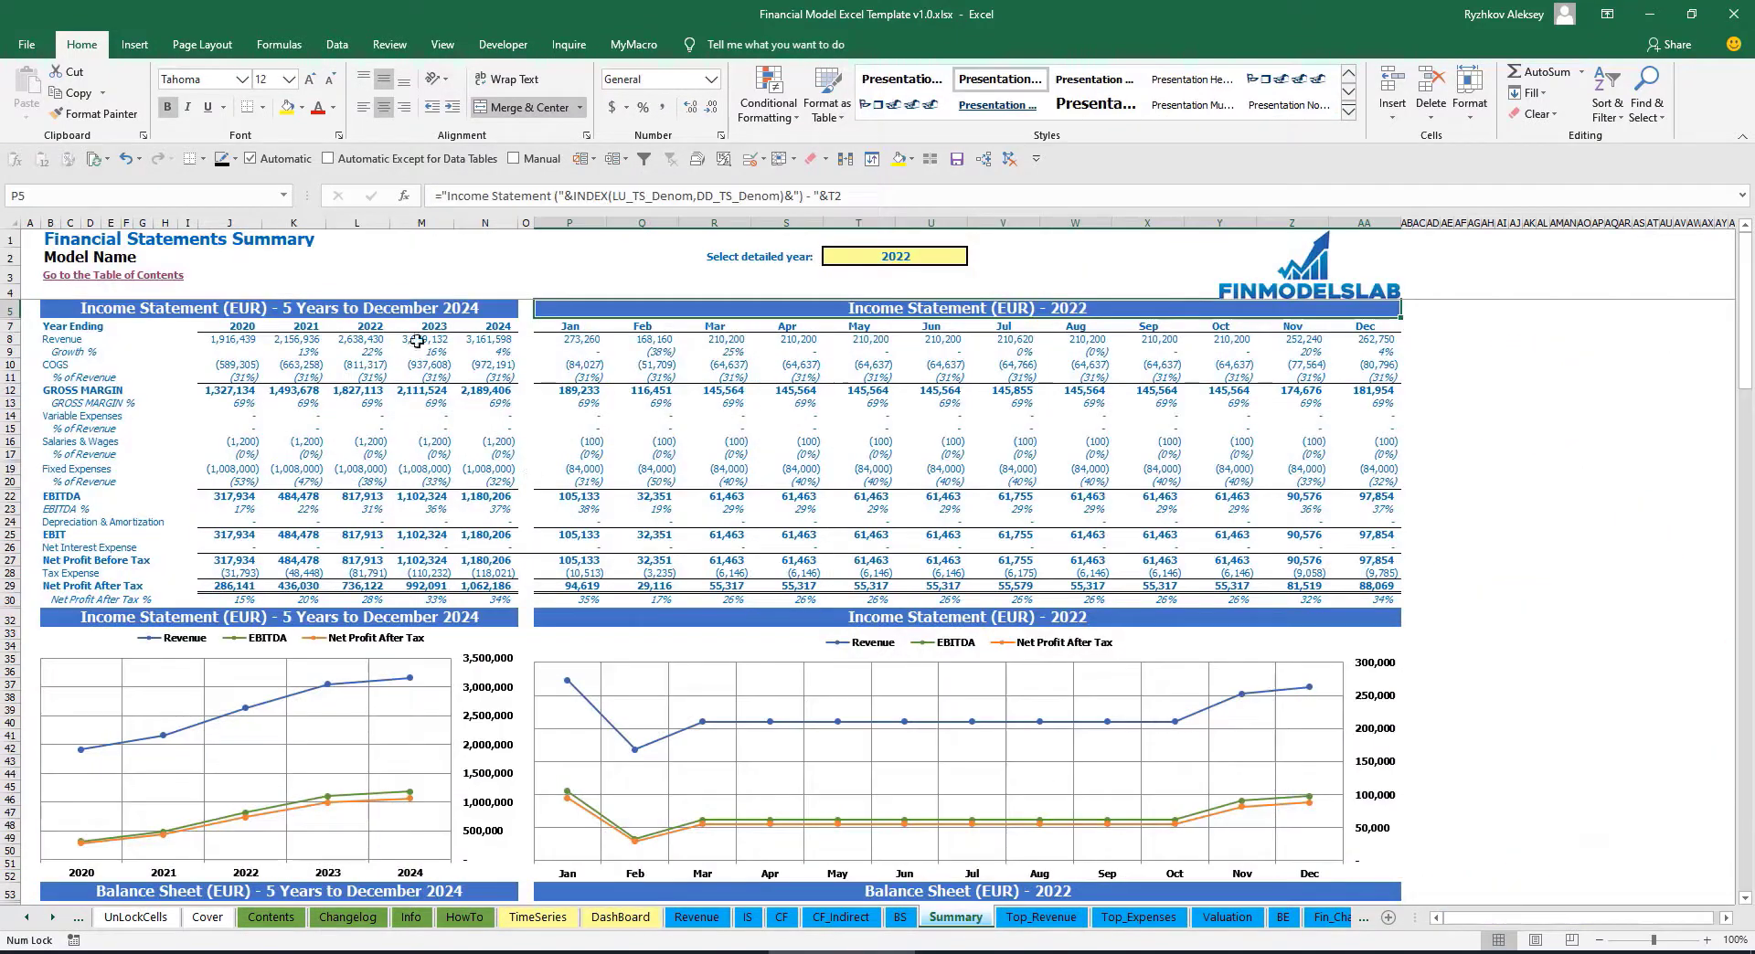
Set the dashboard's corporate tax to 15% and review the Tax Expense row in the income statement
click(622, 917)
click(628, 363)
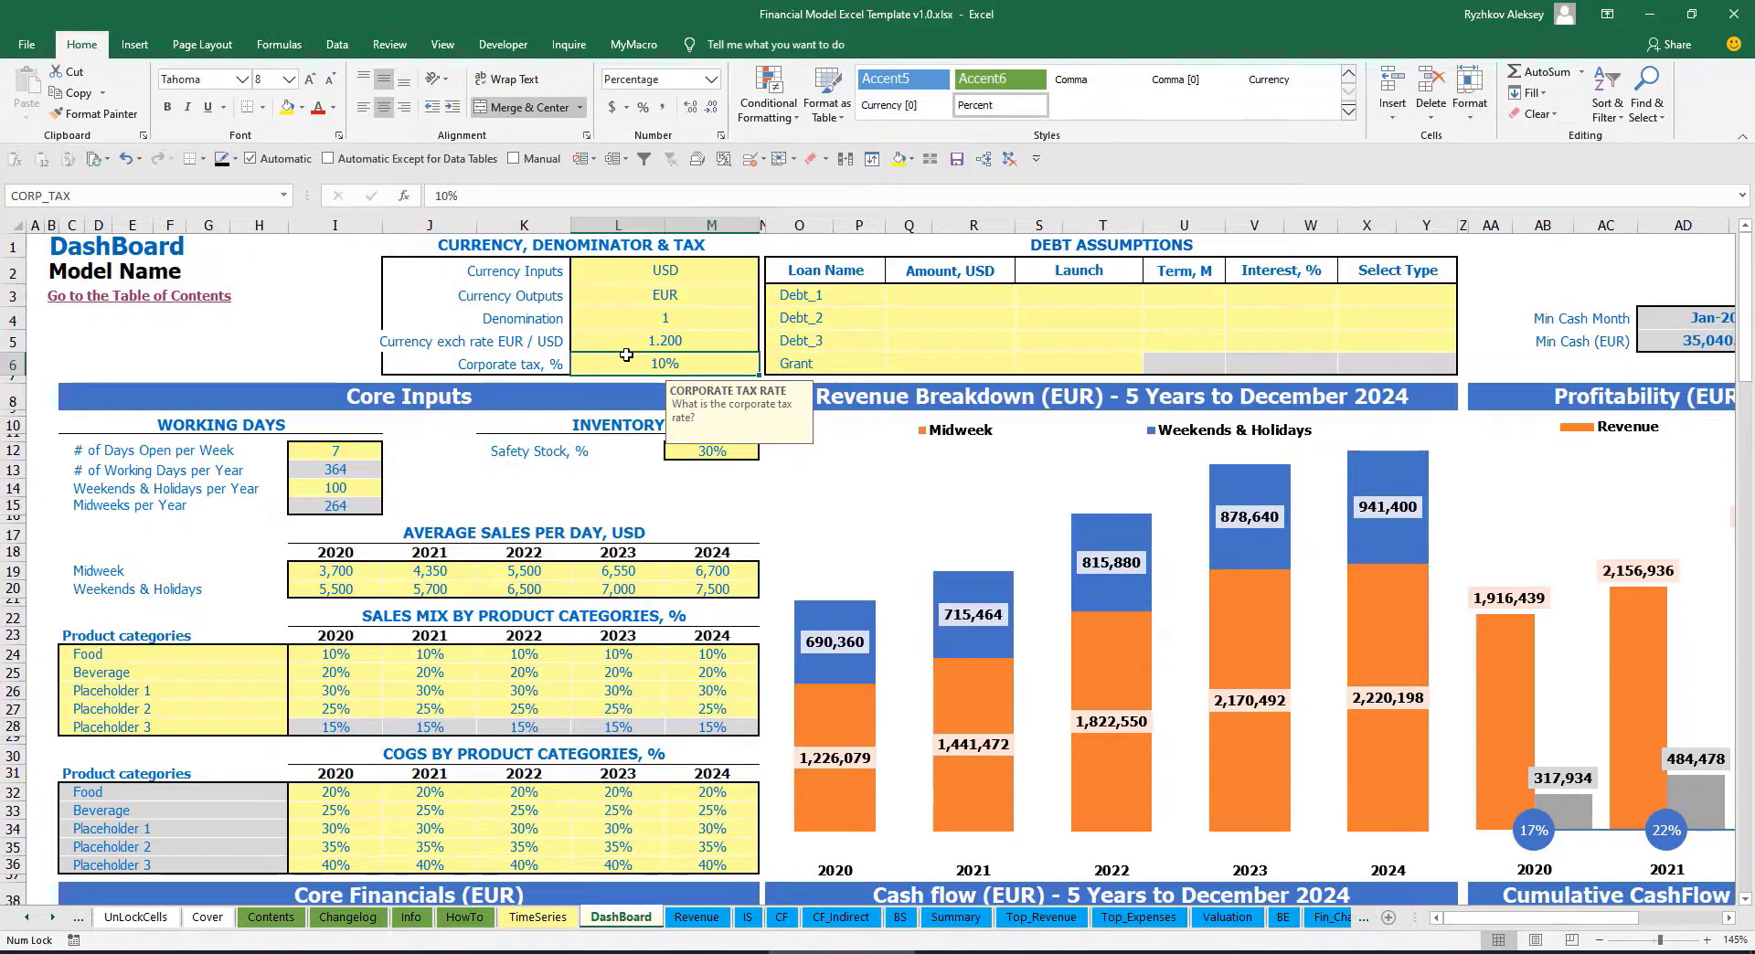
text(15)
key(Return)
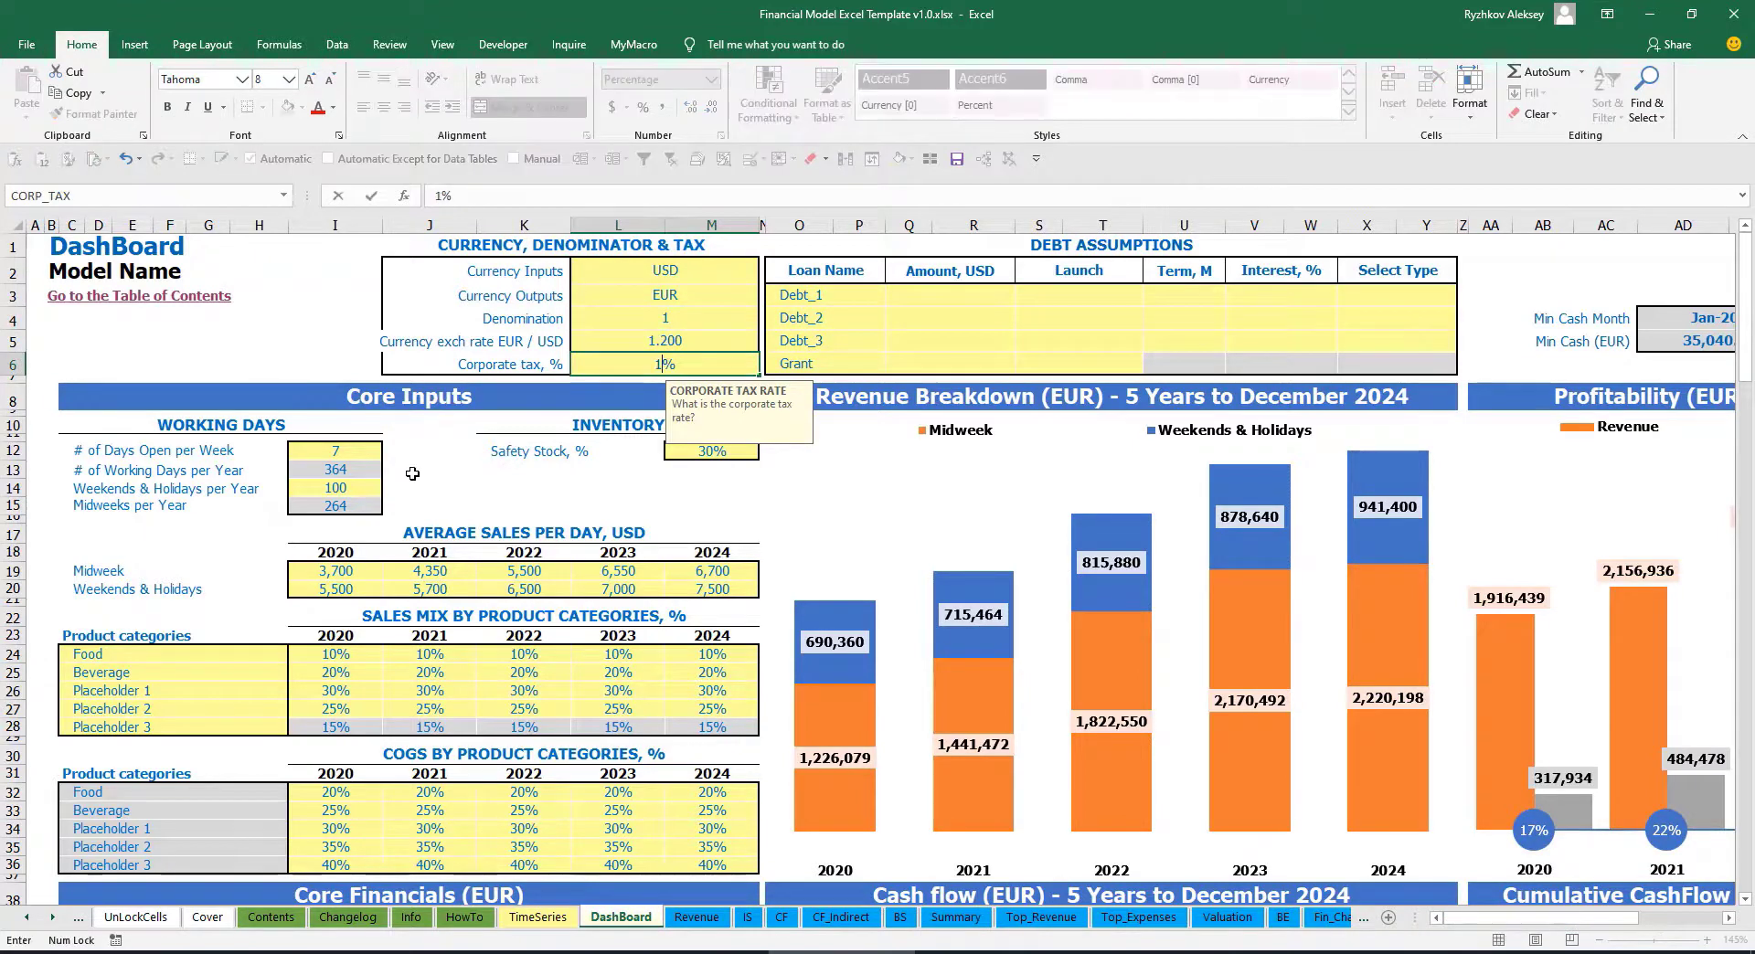
click(748, 917)
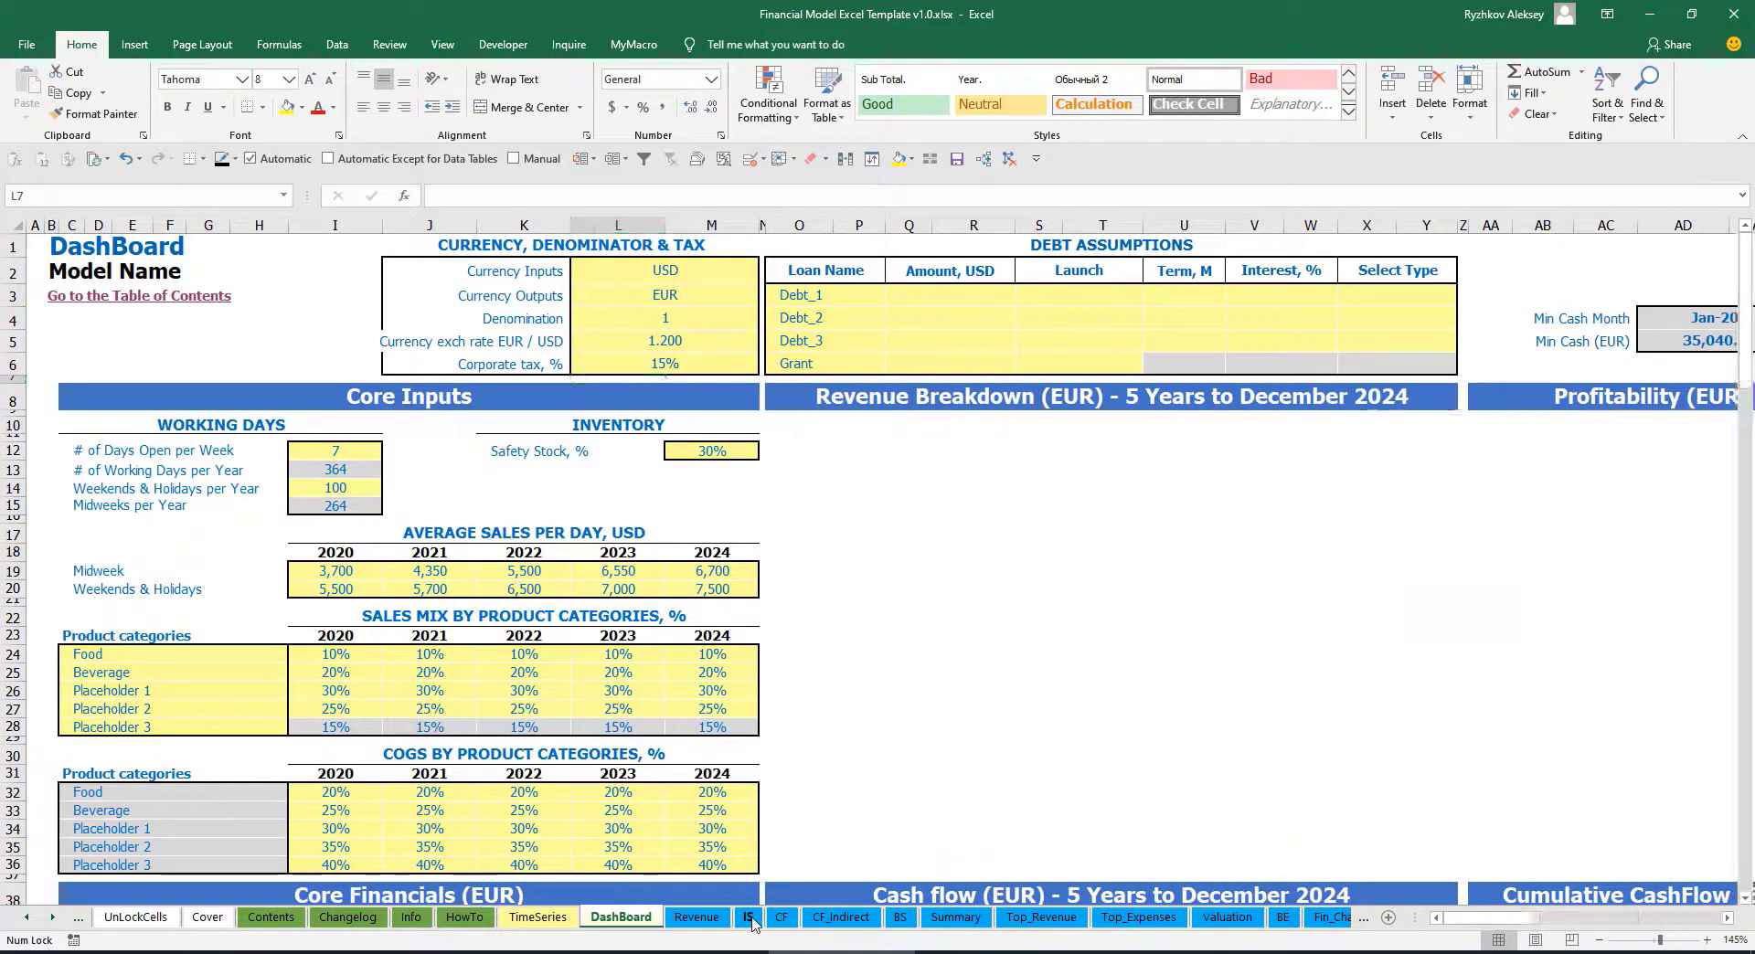
click(41, 619)
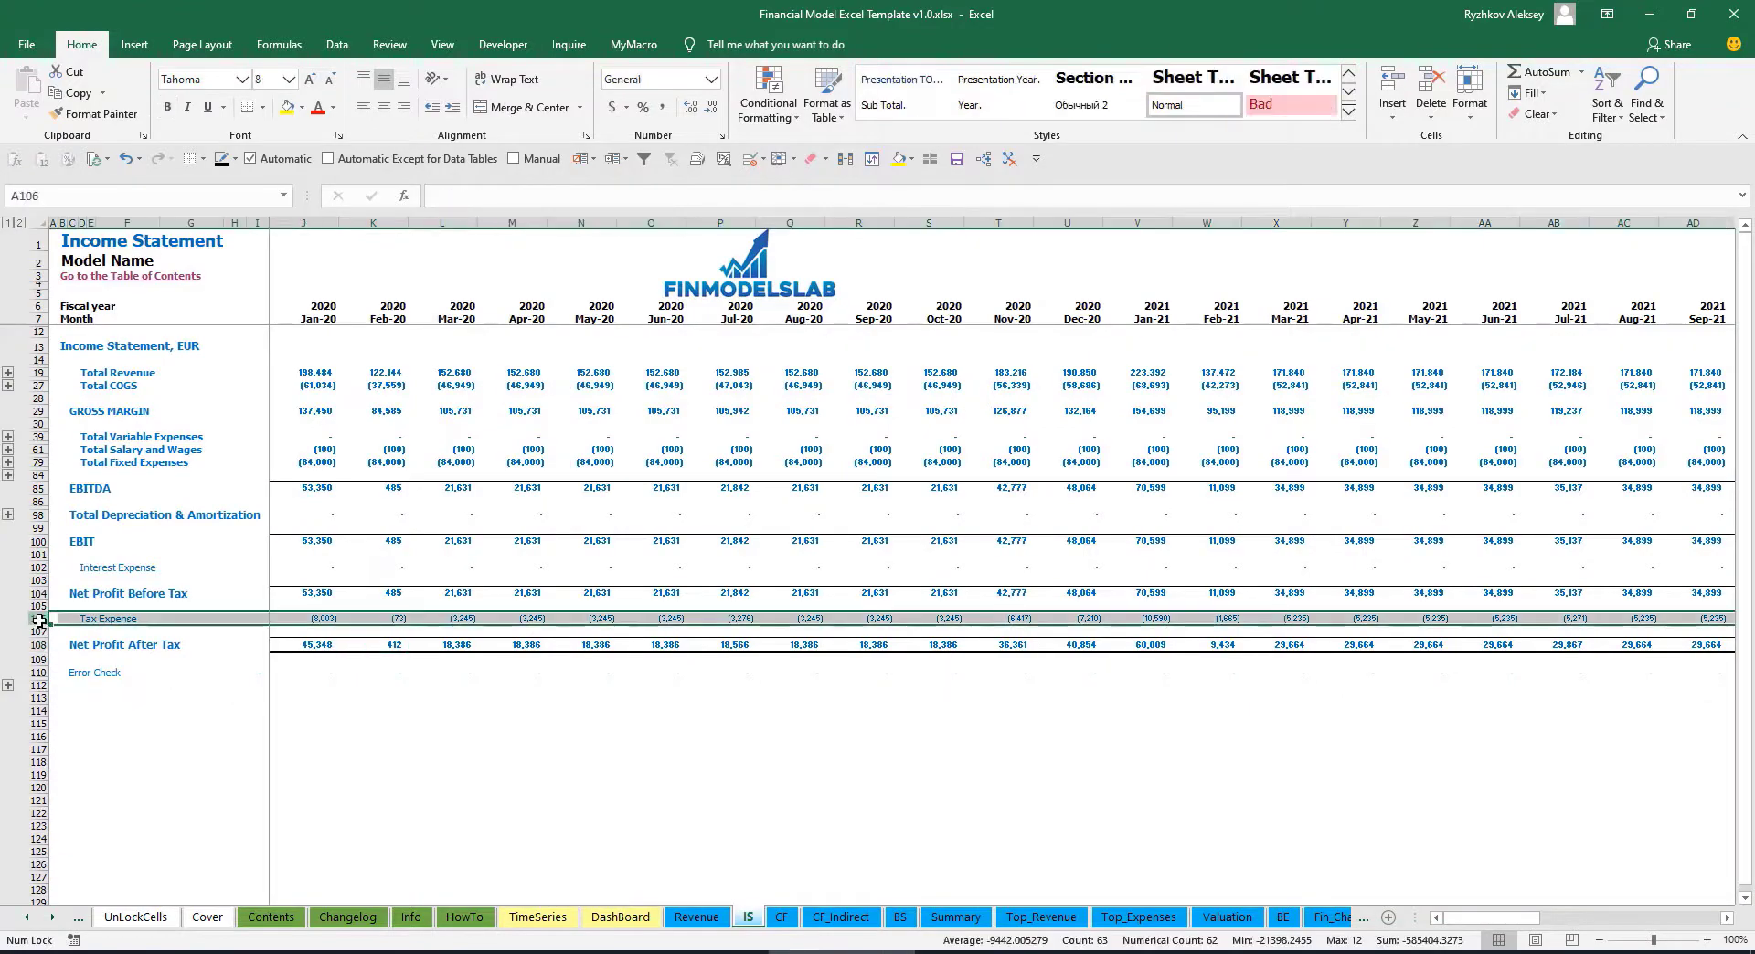